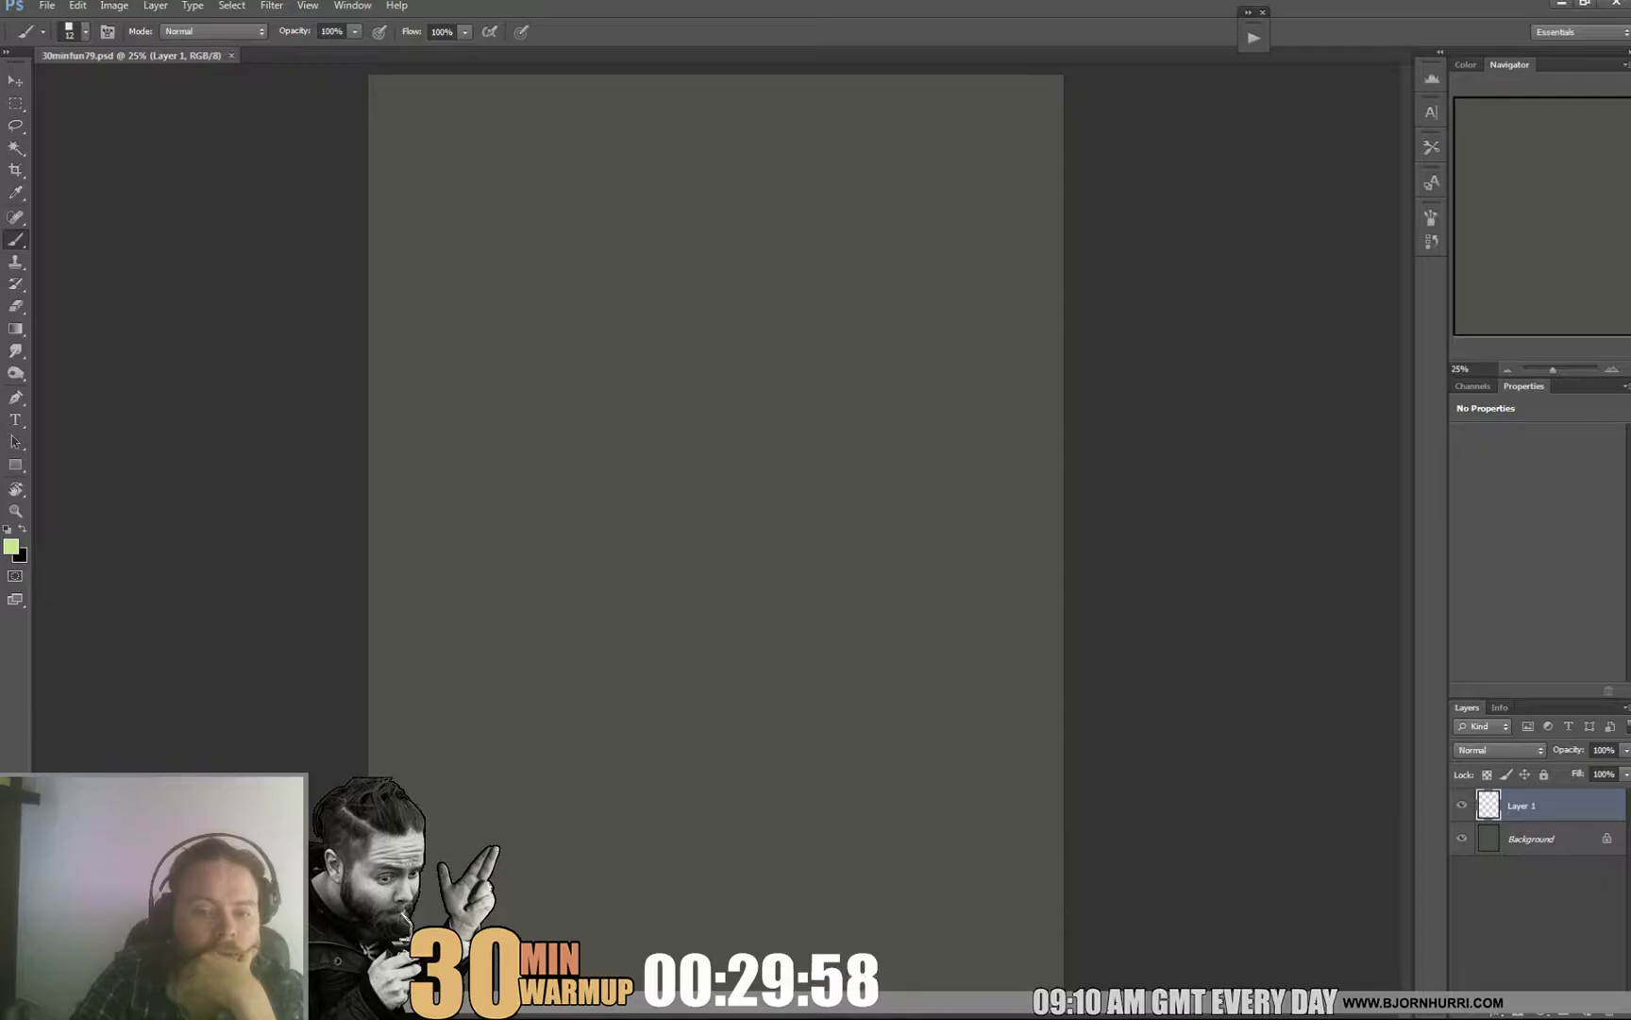
Step: Block in a rough light-green head mass near the top of the canvas with the 600 px textured bristle brush
left_click(170, 311)
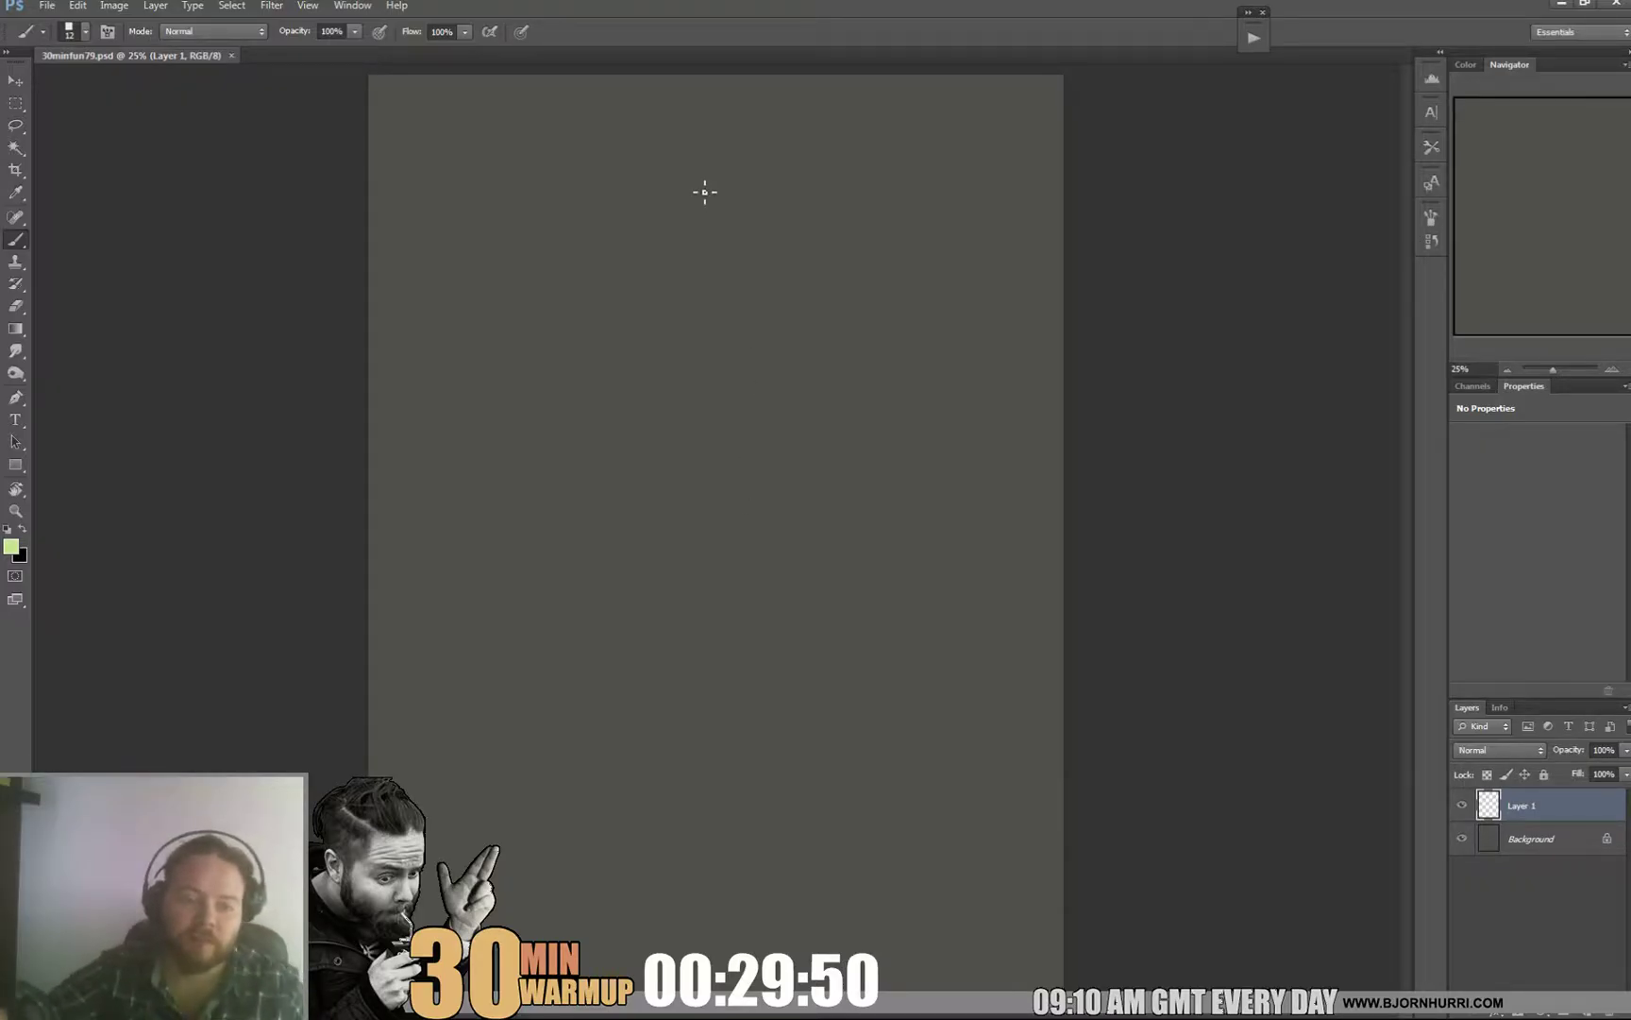
mouse_move(699, 223)
left_mouse_down()
mouse_move(689, 234)
mouse_move(655, 197)
mouse_move(657, 153)
mouse_move(863, 138)
mouse_move(654, 227)
mouse_move(682, 325)
mouse_move(607, 359)
left_mouse_up()
right_click(656, 278)
left_click(923, 435)
left_click_drag(845, 288, 909, 316)
left_click_drag(758, 324, 777, 404)
Step: Reduce the brush to 116 px and paint a V-shaped brow and a curved jaw line, separated by a darker accent
right_click(819, 334)
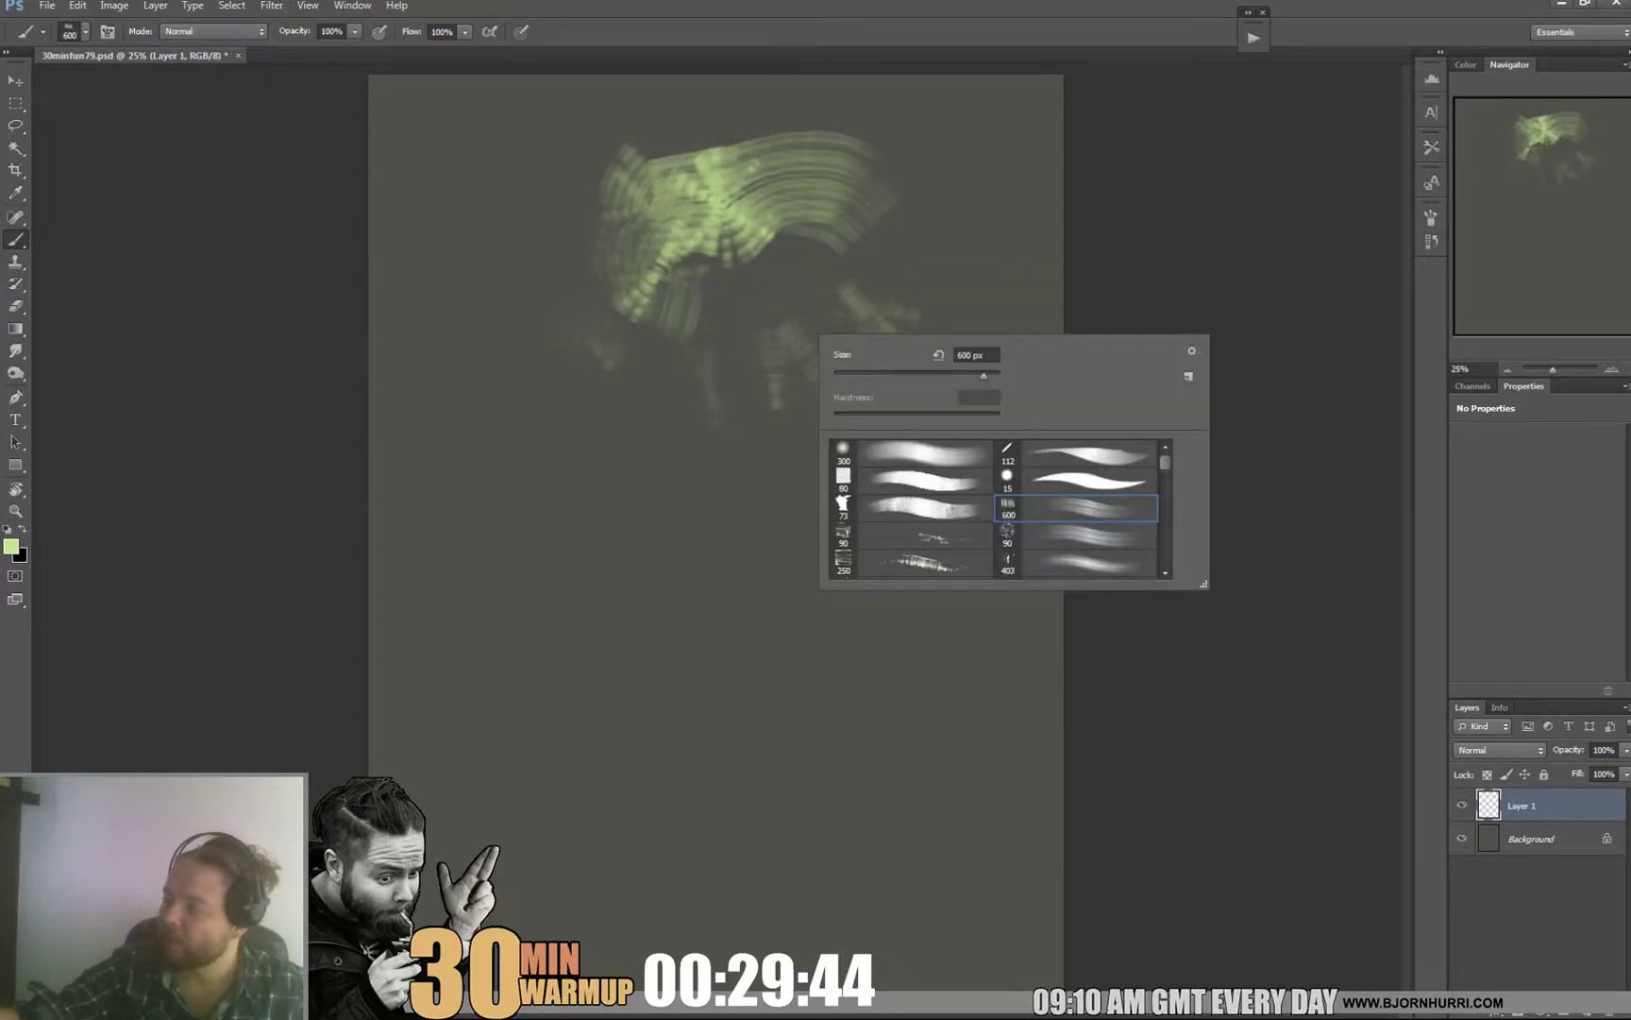
left_click_drag(837, 268, 669, 377)
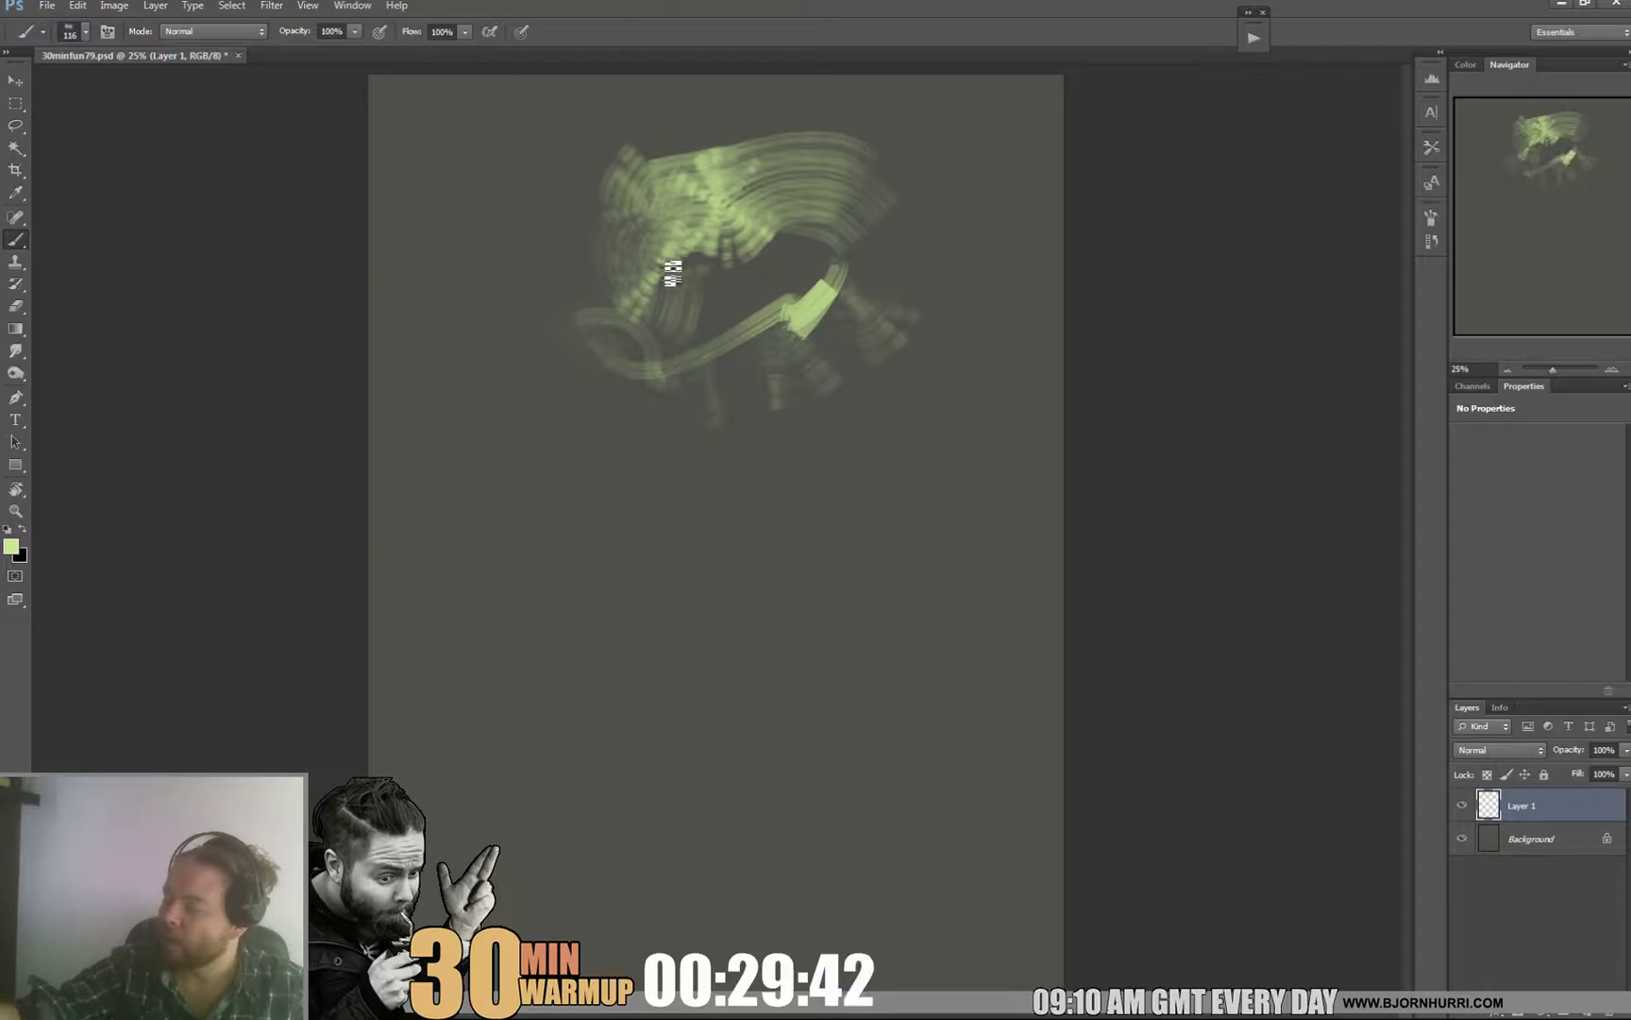
left_click_drag(668, 256, 653, 262)
left_click_drag(790, 250, 719, 281)
mouse_move(720, 281)
left_mouse_down()
mouse_move(790, 244)
mouse_move(666, 255)
left_mouse_up()
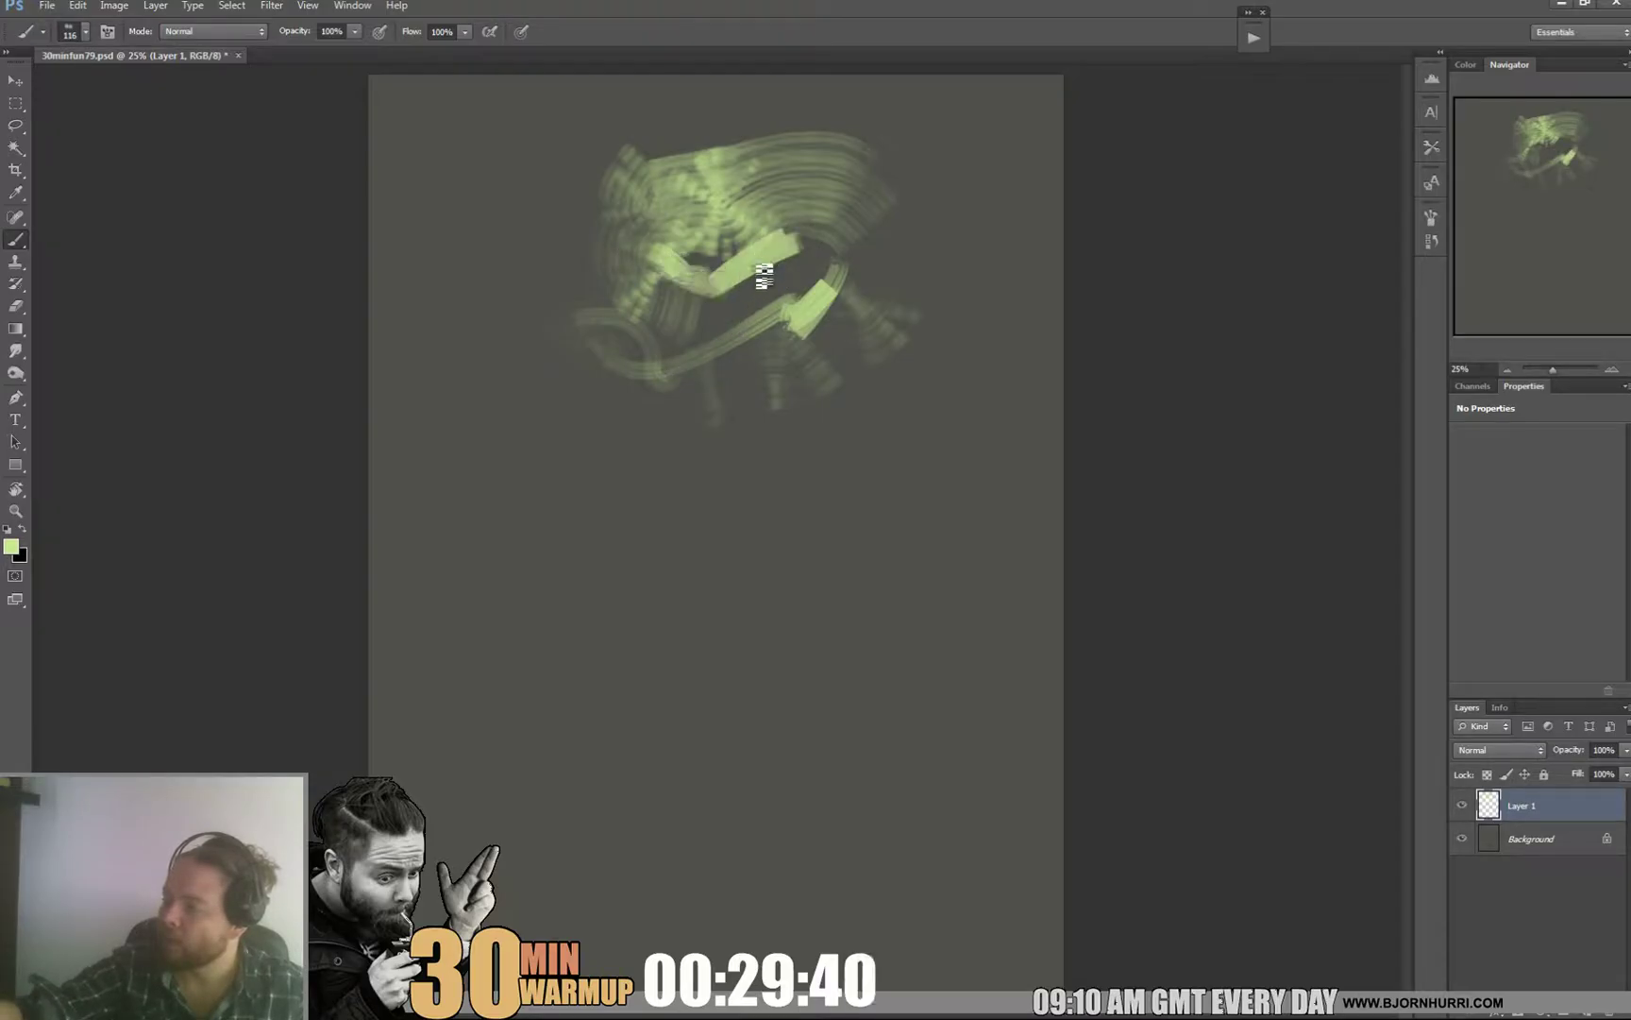
left_click(764, 276, "alt")
mouse_move(786, 229)
left_mouse_down()
mouse_move(718, 267)
mouse_move(743, 261)
left_mouse_up()
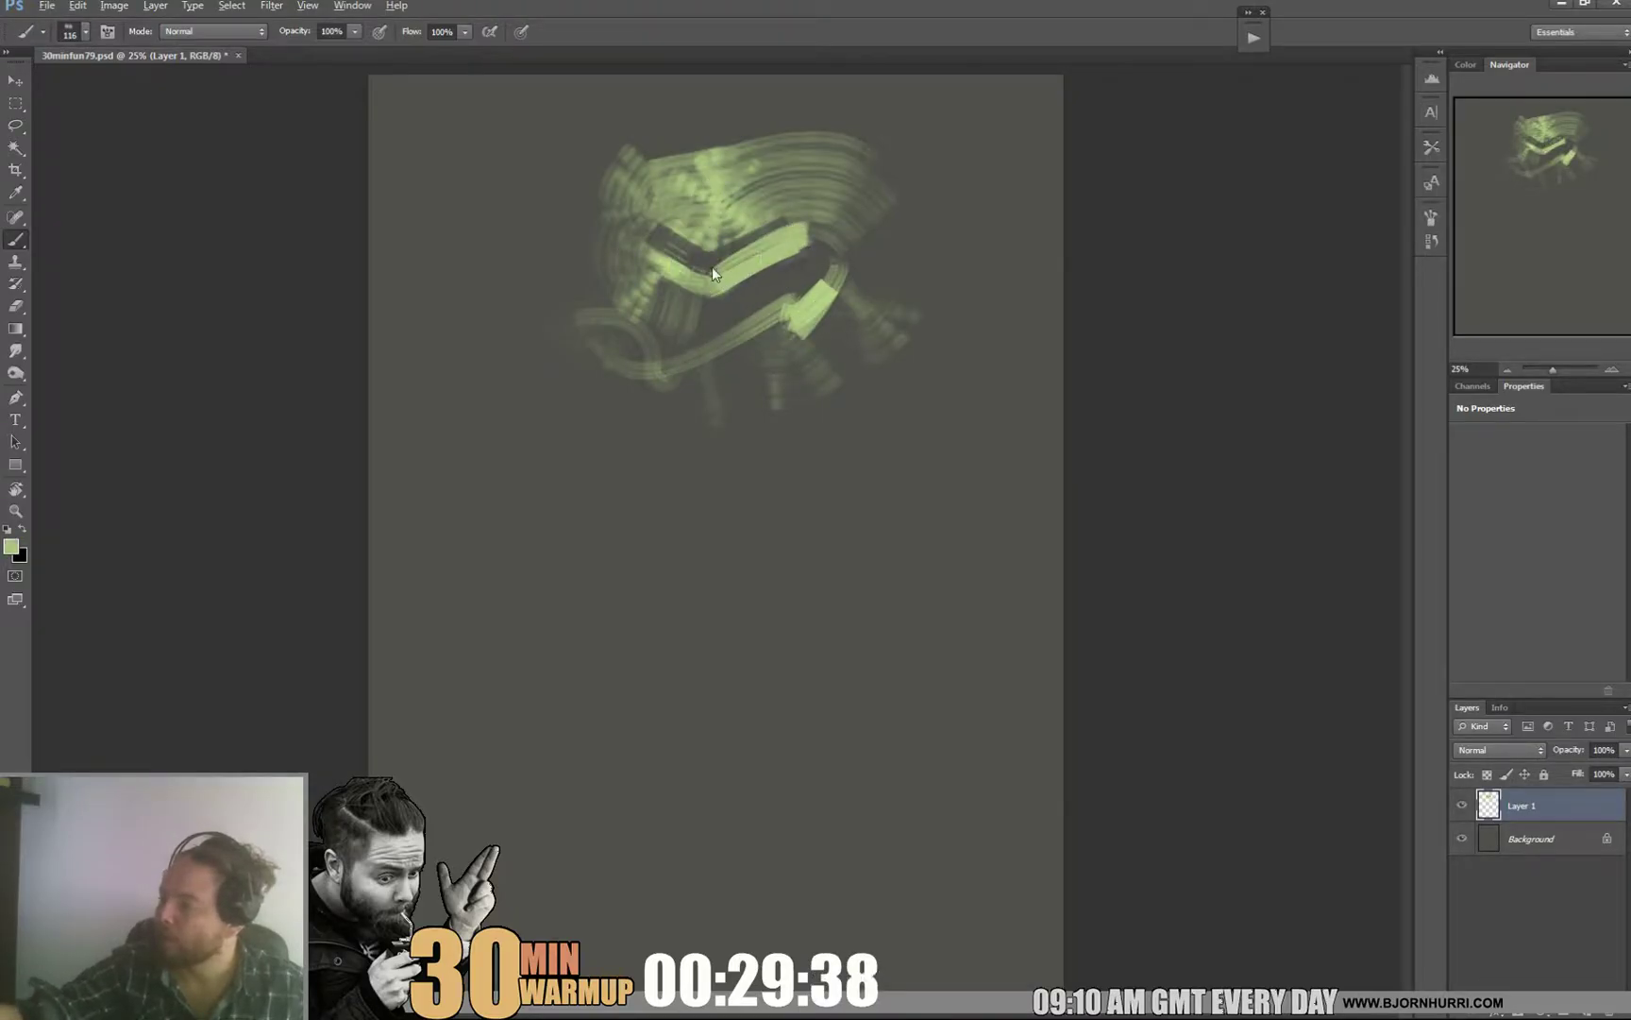
Step: Extend the crown of the head to both sides and fill in the cheeks and lower face with bristle strokes
mouse_move(729, 162)
left_mouse_down()
mouse_move(934, 165)
mouse_move(851, 201)
left_mouse_up()
left_click_drag(654, 302, 729, 356)
right_click(804, 330)
double_click(906, 501)
mouse_move(863, 274)
left_mouse_down()
mouse_move(780, 348)
mouse_move(697, 333)
mouse_move(812, 349)
mouse_move(774, 315)
mouse_move(685, 326)
mouse_move(675, 397)
mouse_move(727, 429)
left_mouse_up()
Step: Sketch the neck and long, faint body and leg lines running down the canvas with a 119 px brush
right_click(742, 458)
left_click(862, 482)
left_click_drag(622, 358, 652, 510)
left_click_drag(873, 394, 781, 700)
left_click_drag(949, 357, 864, 838)
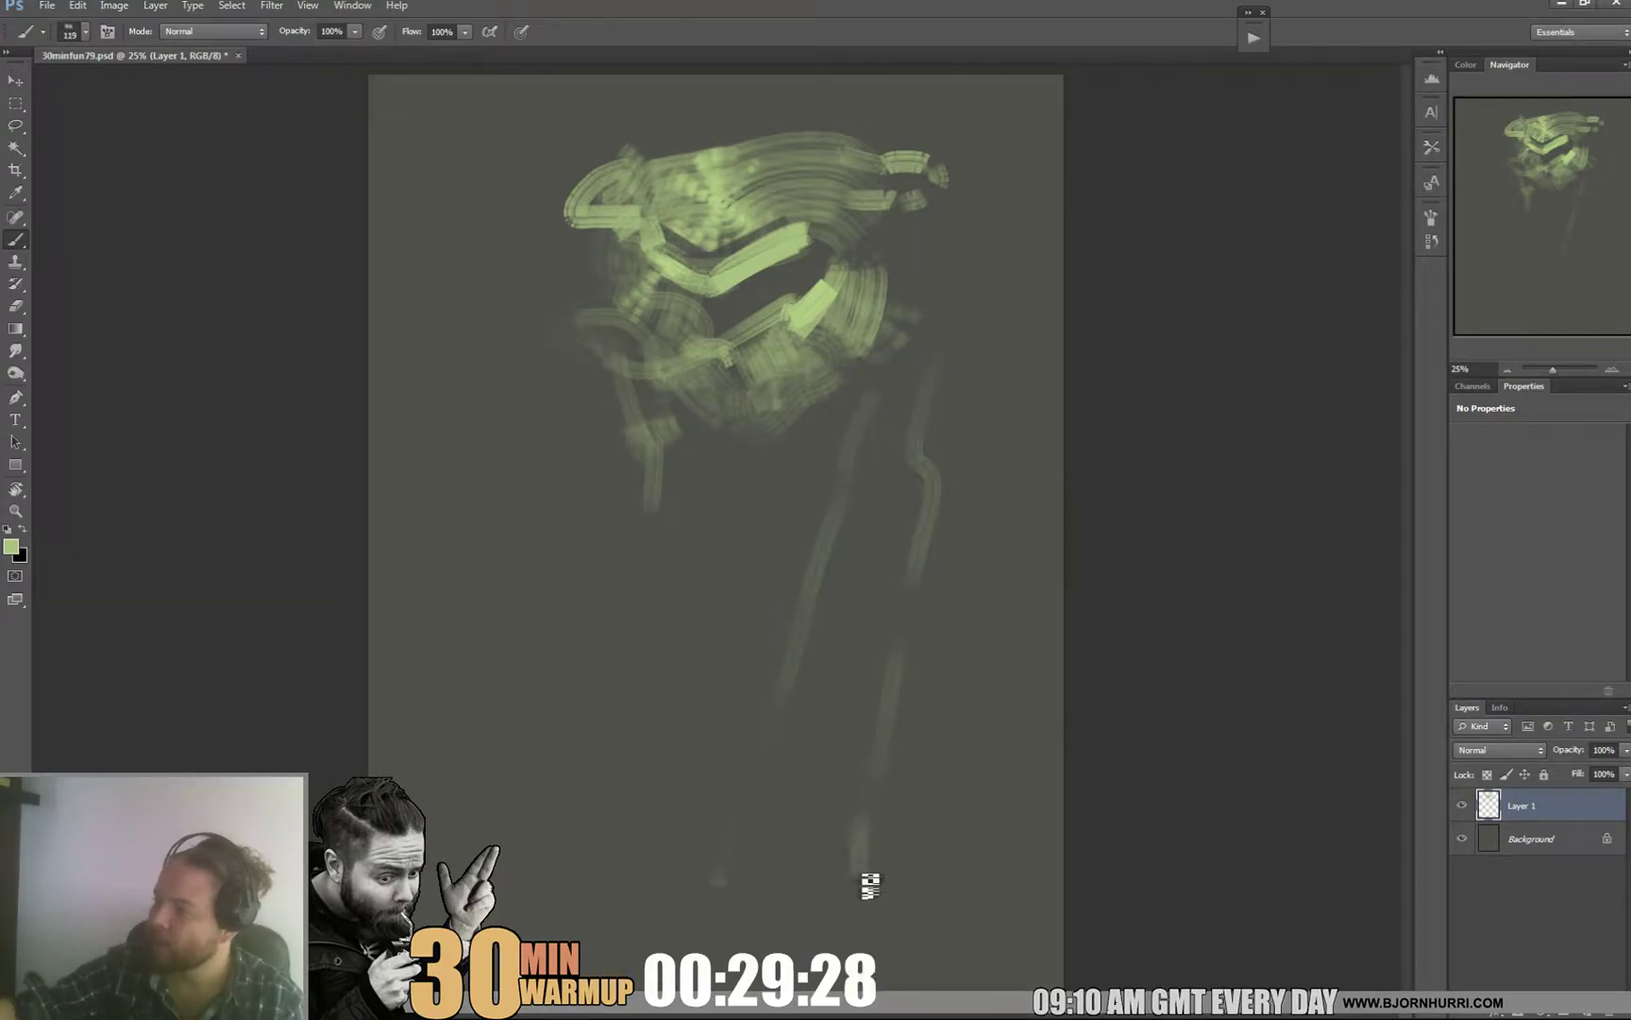
mouse_move(661, 455)
left_mouse_down()
mouse_move(741, 819)
mouse_move(733, 948)
left_mouse_up()
left_click_drag(855, 596, 813, 888)
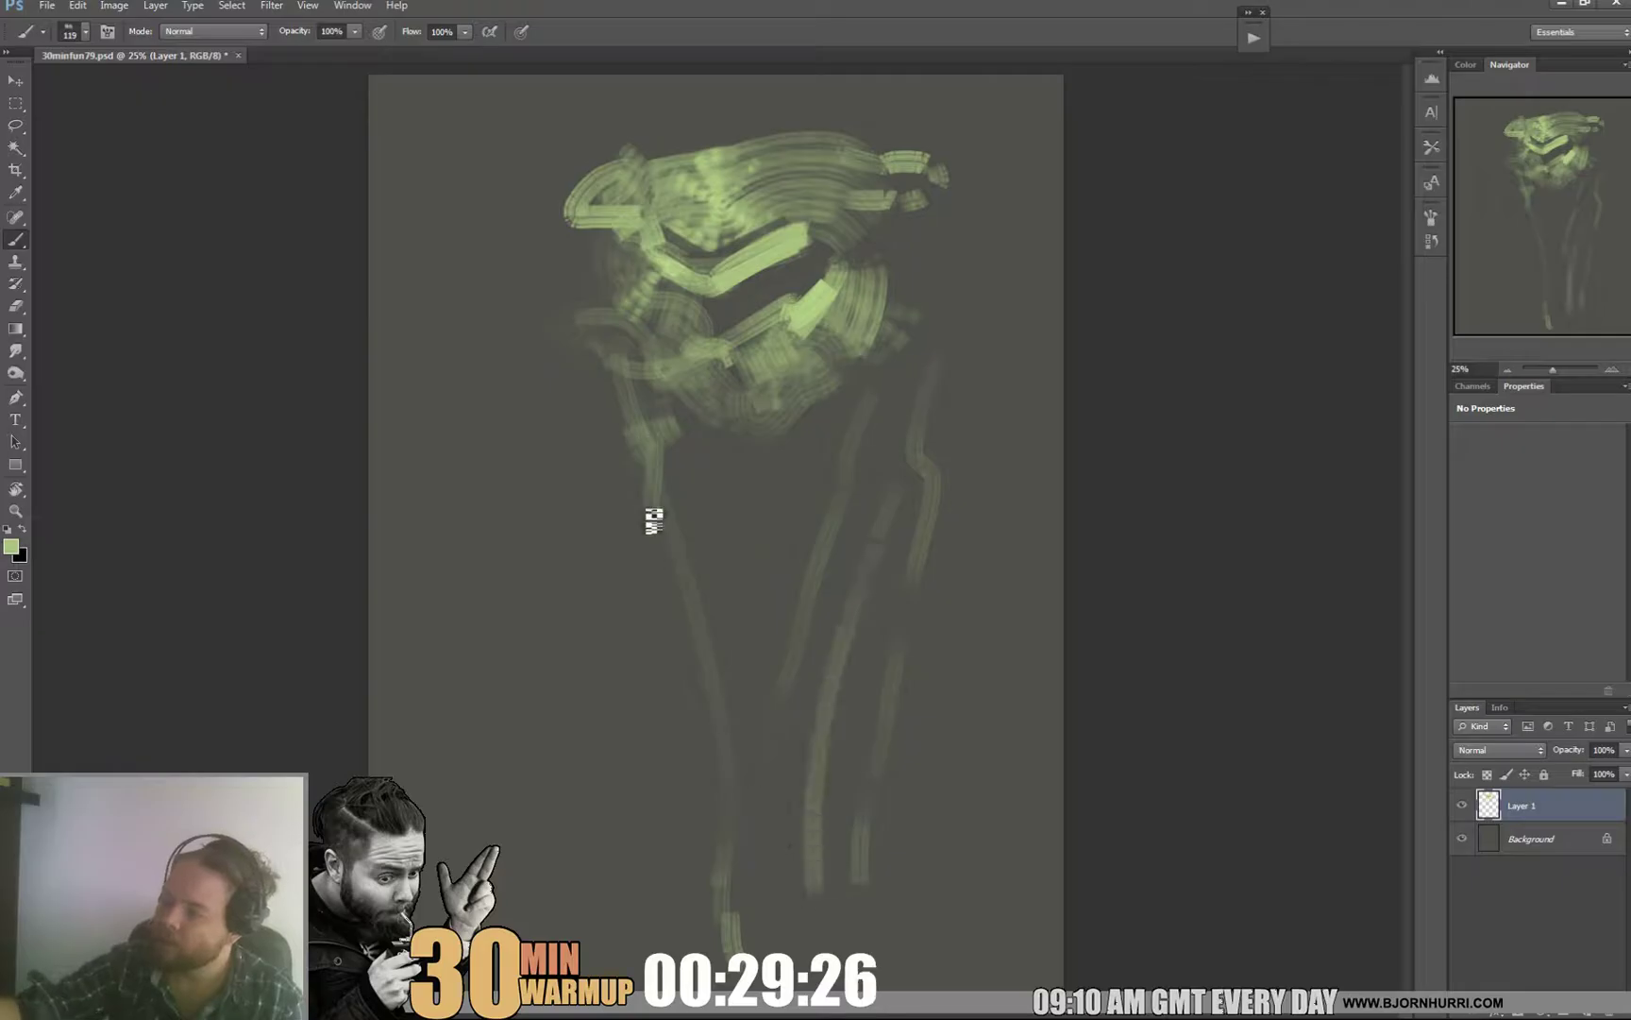
Step: Rough in angular shoulders and arms on both sides of the body, highlighting their upper edges in brighter green
left_click_drag(652, 517, 496, 533)
left_click_drag(597, 557, 638, 587)
left_click_drag(1008, 514, 901, 765)
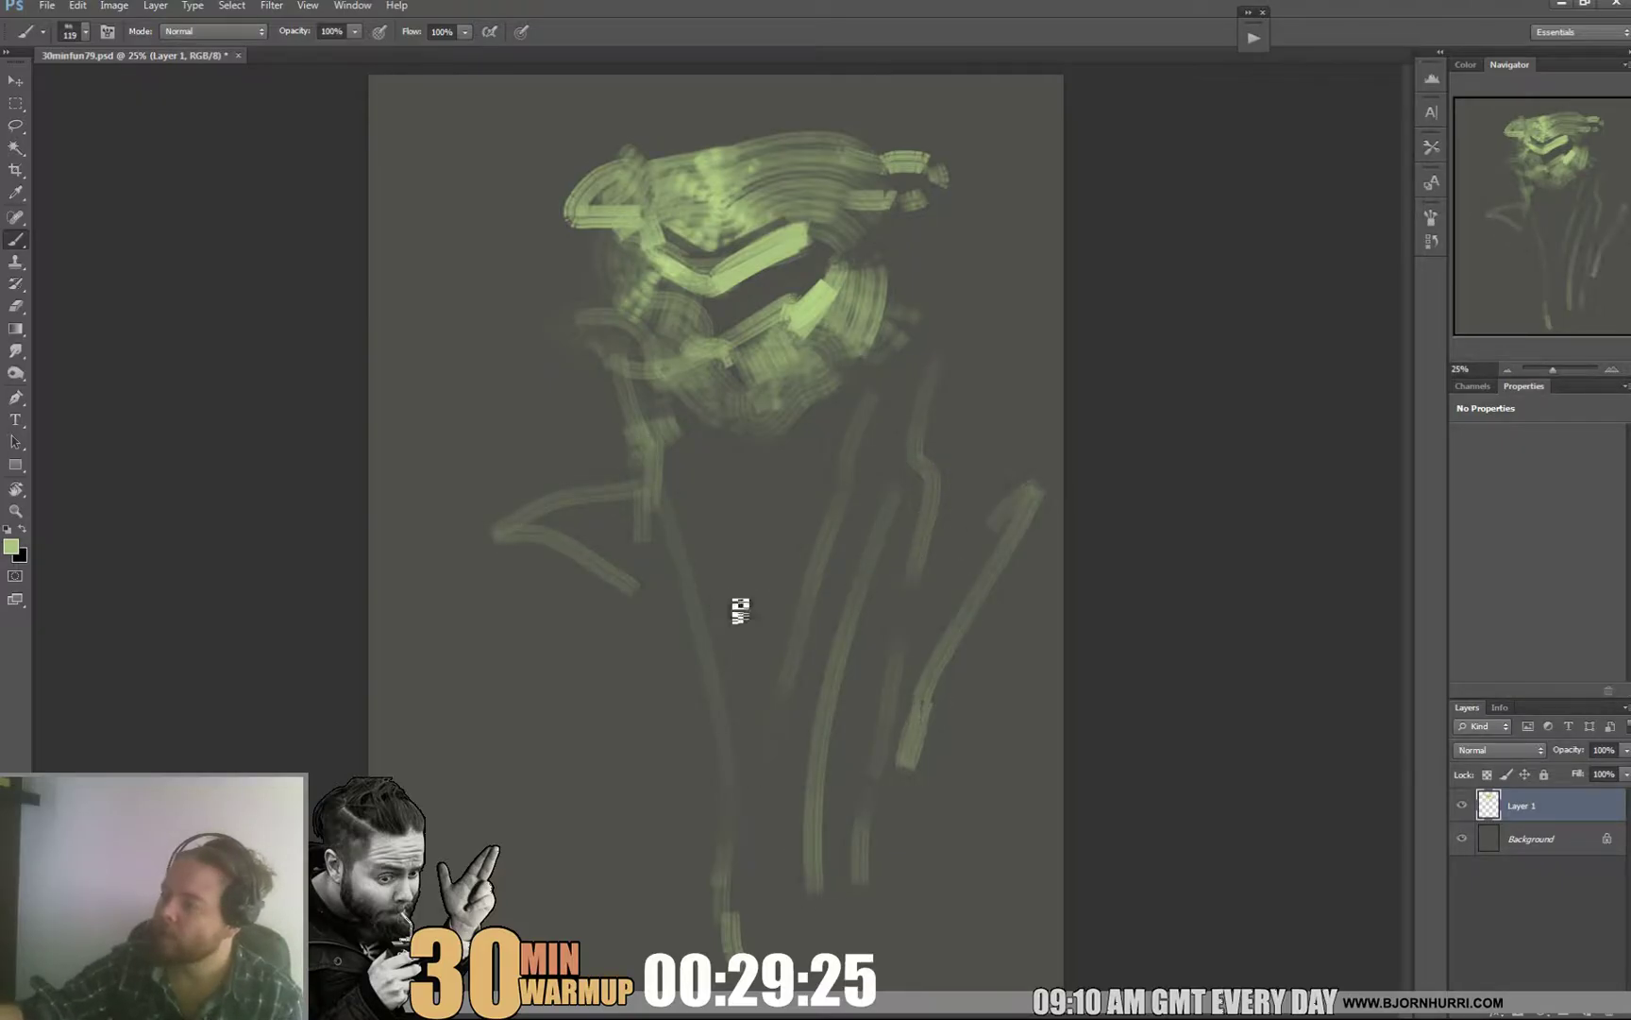
left_click_drag(639, 596, 671, 602)
mouse_move(932, 470)
left_mouse_down()
mouse_move(987, 573)
mouse_move(921, 628)
left_mouse_up()
left_click_drag(923, 630, 1042, 499)
left_click_drag(954, 472, 1027, 458)
mouse_move(496, 515)
left_mouse_down()
mouse_move(602, 498)
mouse_move(645, 529)
left_mouse_up()
Step: Paint bright green strands hanging from both cheeks and the centre of the lower face
mouse_move(652, 422)
left_mouse_down()
mouse_move(648, 354)
mouse_move(673, 321)
mouse_move(699, 411)
left_mouse_up()
left_click_drag(848, 335, 820, 413)
left_click_drag(694, 338, 699, 453)
left_click_drag(731, 370, 727, 557)
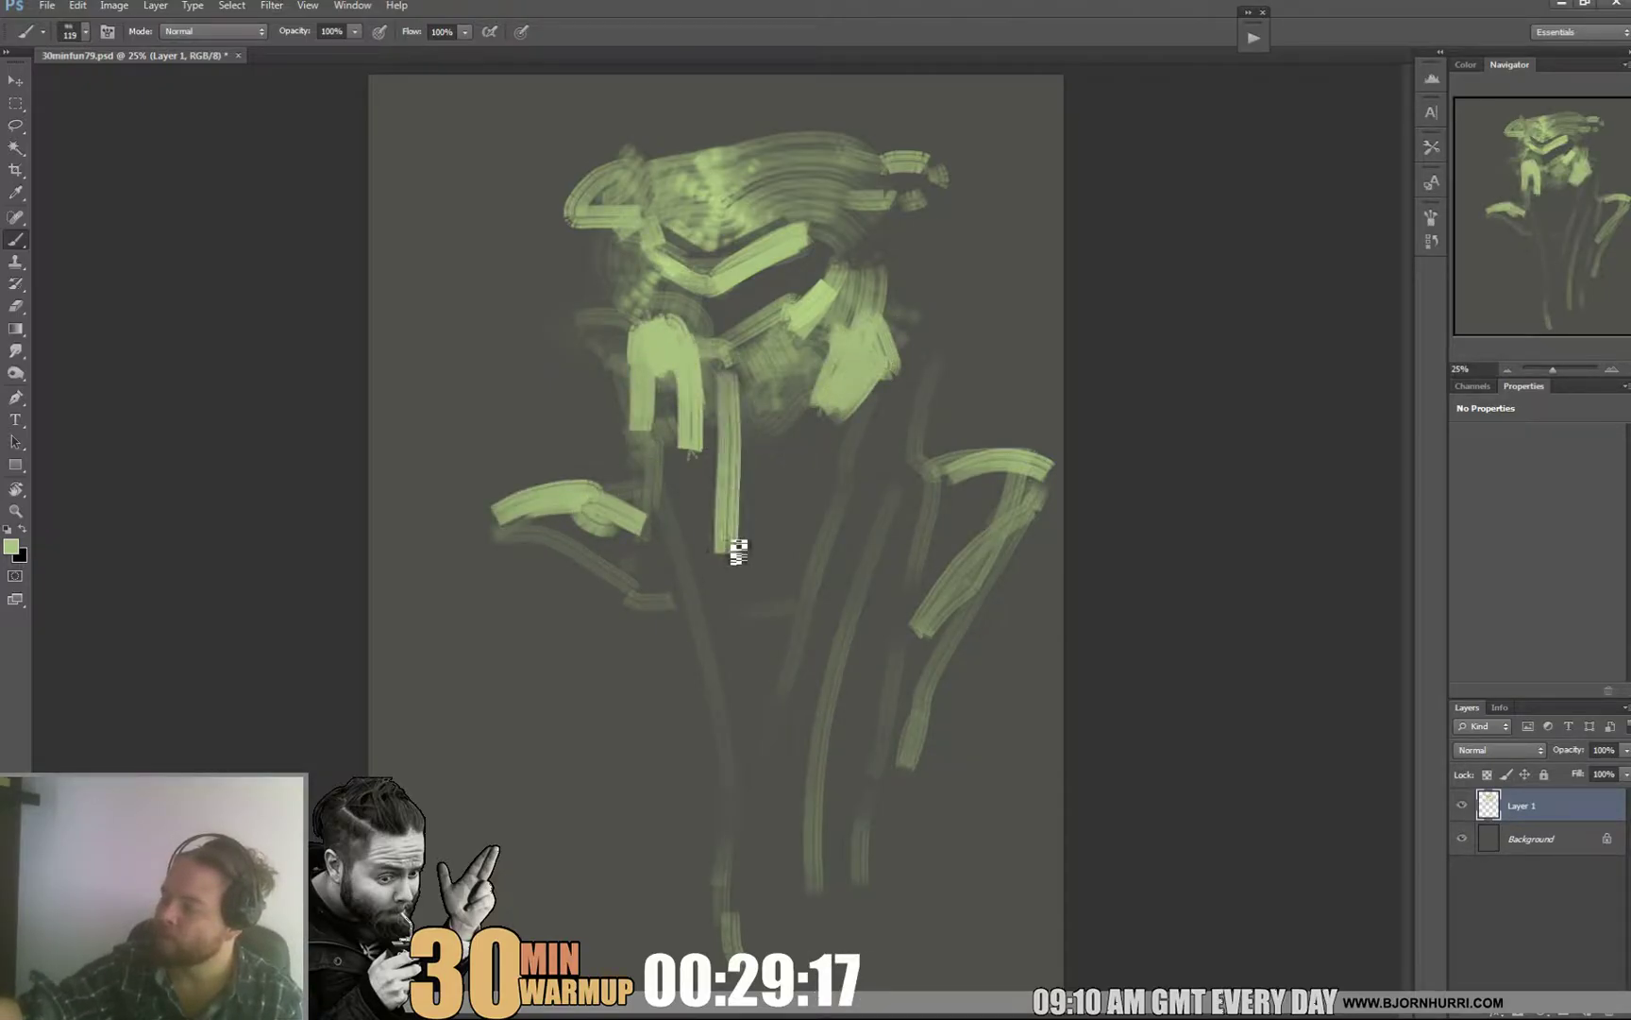
left_click_drag(765, 378, 779, 561)
Step: Enlarge the brush to 349 px and fill the hanging central strands, darkening their lower ends with sampled colors
right_click(804, 478)
mouse_move(803, 347)
left_mouse_down()
mouse_move(779, 543)
mouse_move(798, 509)
mouse_move(725, 548)
left_mouse_up()
left_click(776, 569, "alt")
left_click_drag(719, 451, 725, 500)
left_click(736, 378, "alt")
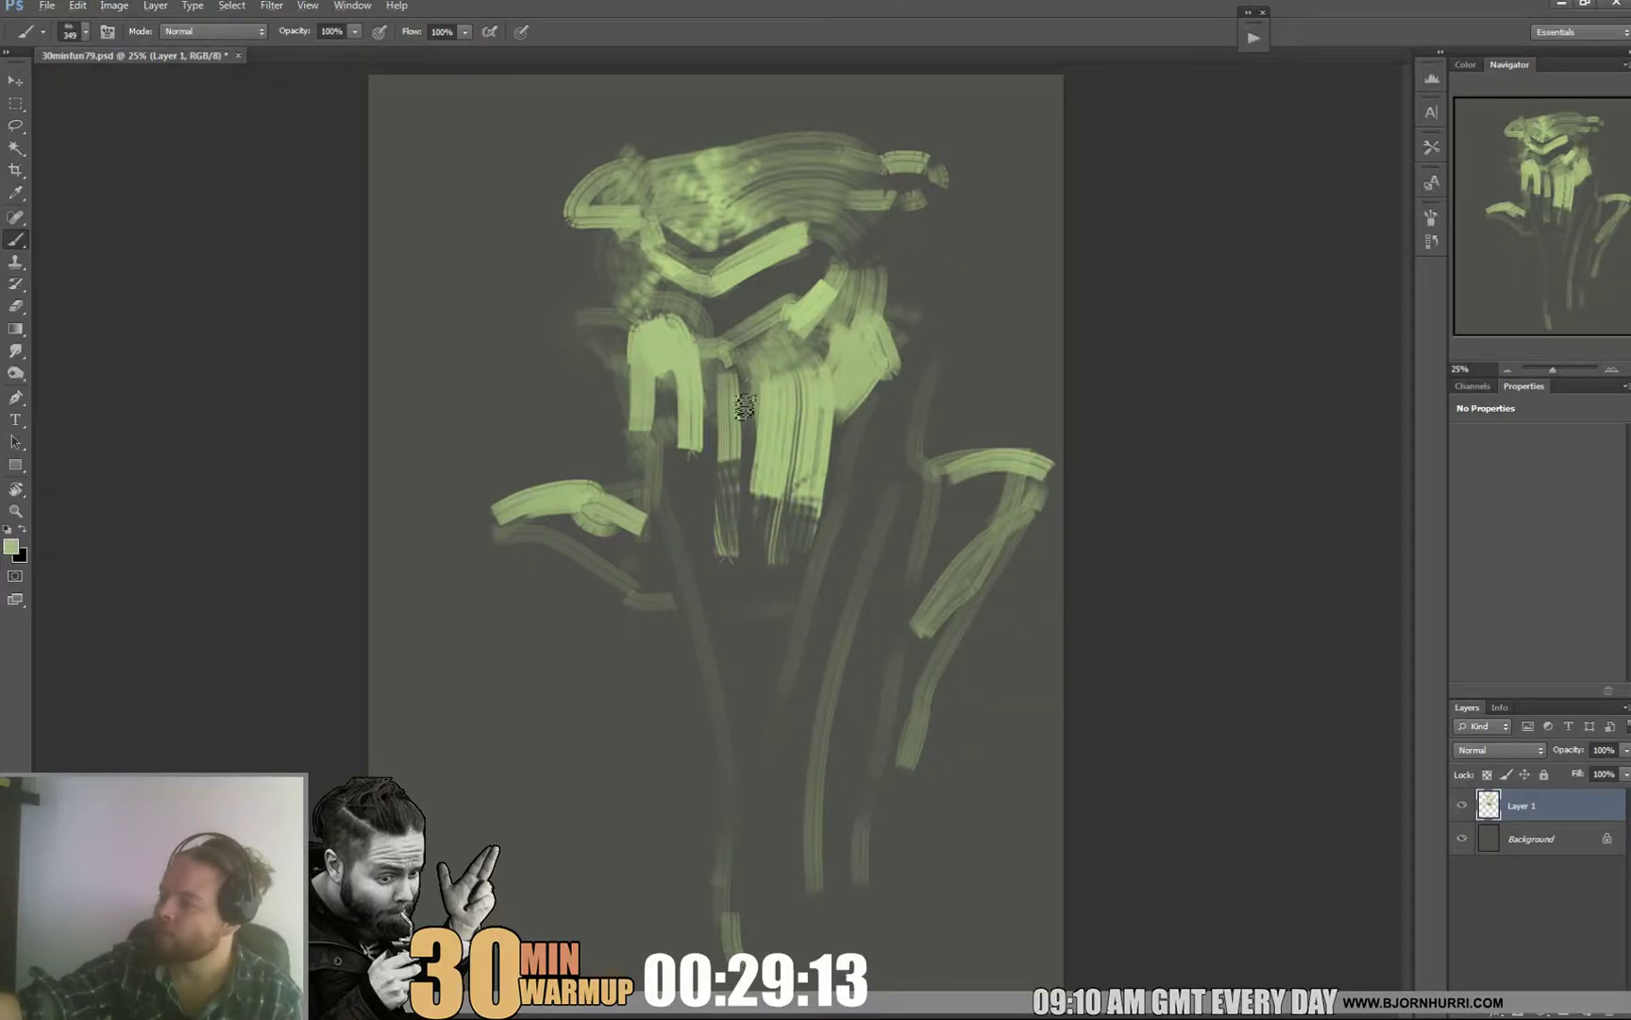
left_click_drag(746, 370, 751, 503)
left_click_drag(714, 377, 722, 505)
Step: Paint broad strands fanning outward from the right cheek and a fainter one down the left side of the head
left_click_drag(806, 353, 825, 330)
left_click_drag(881, 280, 971, 340)
left_click_drag(886, 307, 933, 351)
mouse_move(600, 323)
left_mouse_down()
mouse_move(553, 445)
mouse_move(600, 379)
mouse_move(574, 397)
left_mouse_up()
Step: Sample tones from the painting and smooth the crown of the head into a more solid green shape
left_click(595, 422, "alt")
mouse_move(606, 295)
left_mouse_down()
mouse_move(553, 318)
mouse_move(604, 190)
mouse_move(836, 148)
left_mouse_up()
left_click(612, 200, "alt")
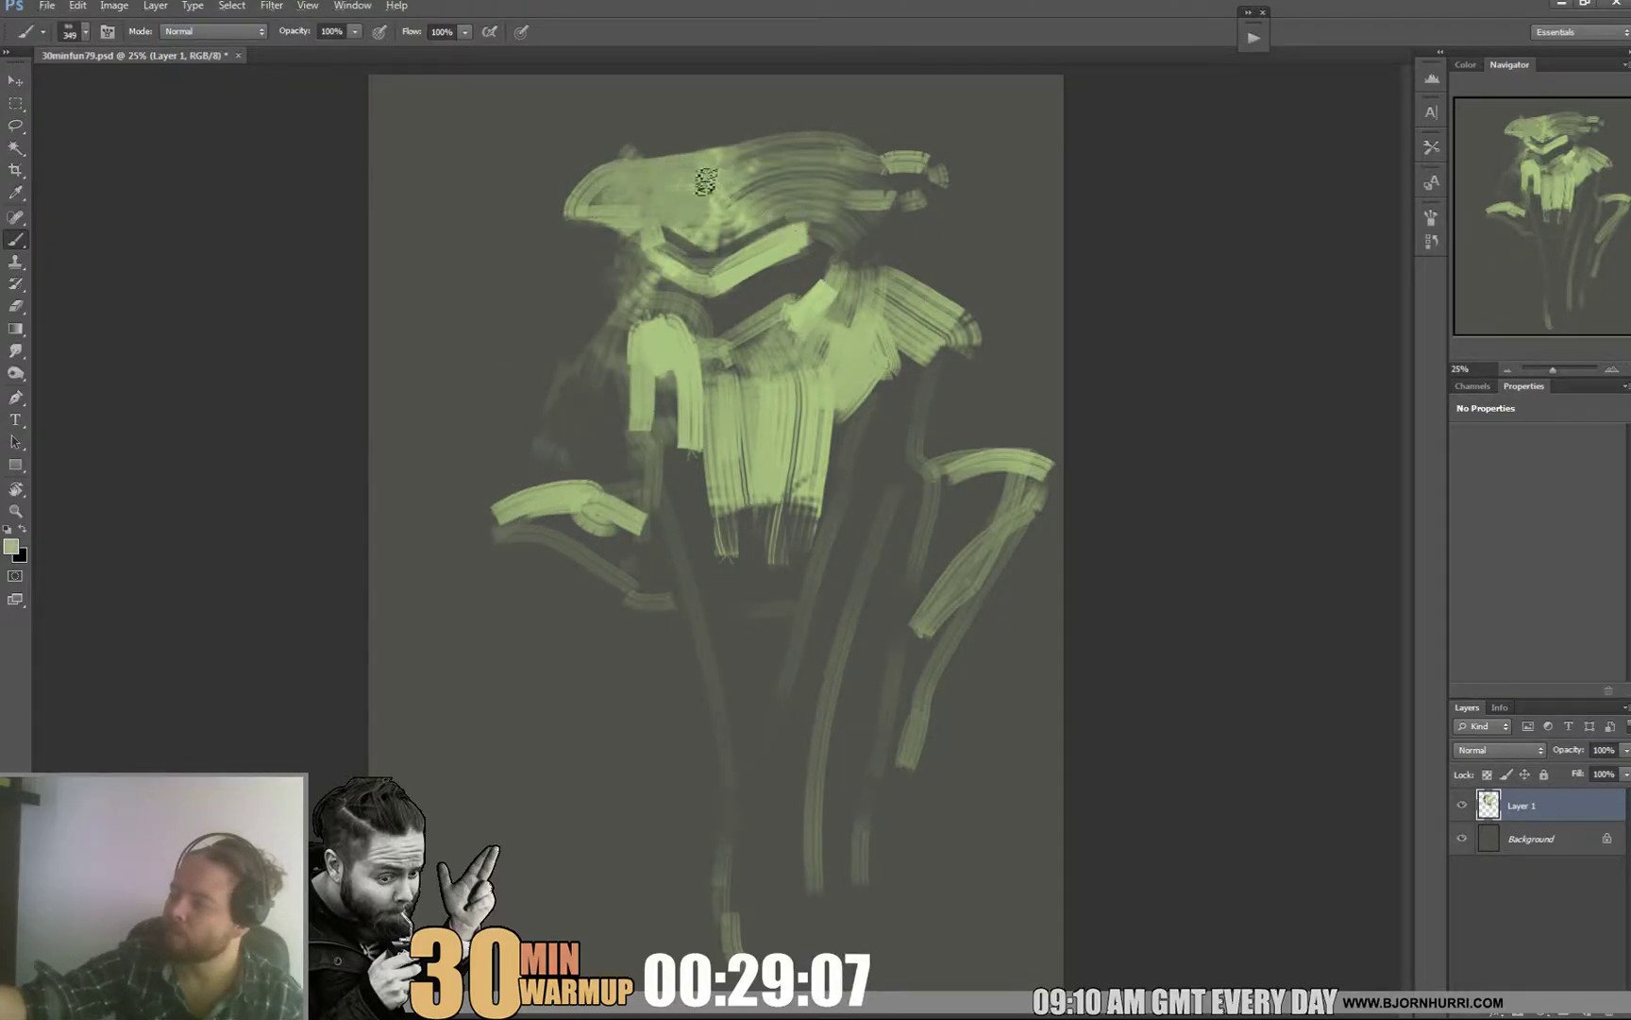
left_click_drag(705, 181, 734, 173)
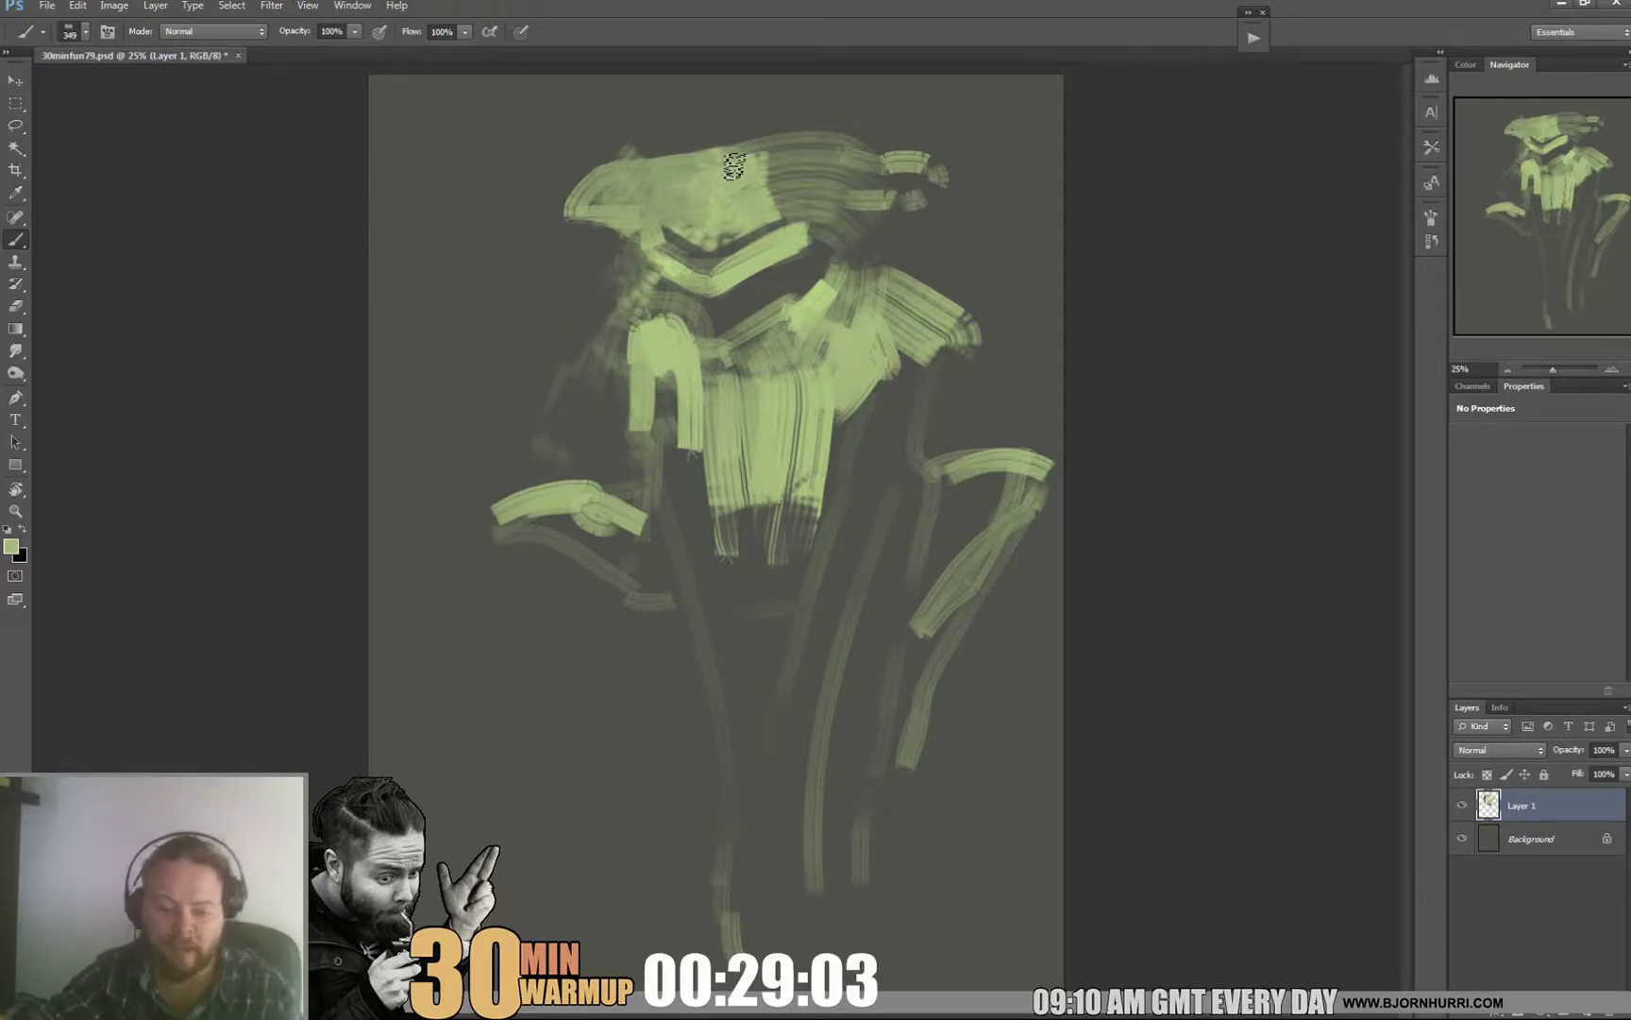
mouse_move(736, 181)
left_mouse_down()
mouse_move(839, 149)
mouse_move(796, 218)
left_mouse_up()
Step: Switch to a smaller brush and soften the V-shaped brow into rounded eye areas using sampled colors
right_click(794, 238)
left_click(912, 282)
left_click(676, 232, "alt")
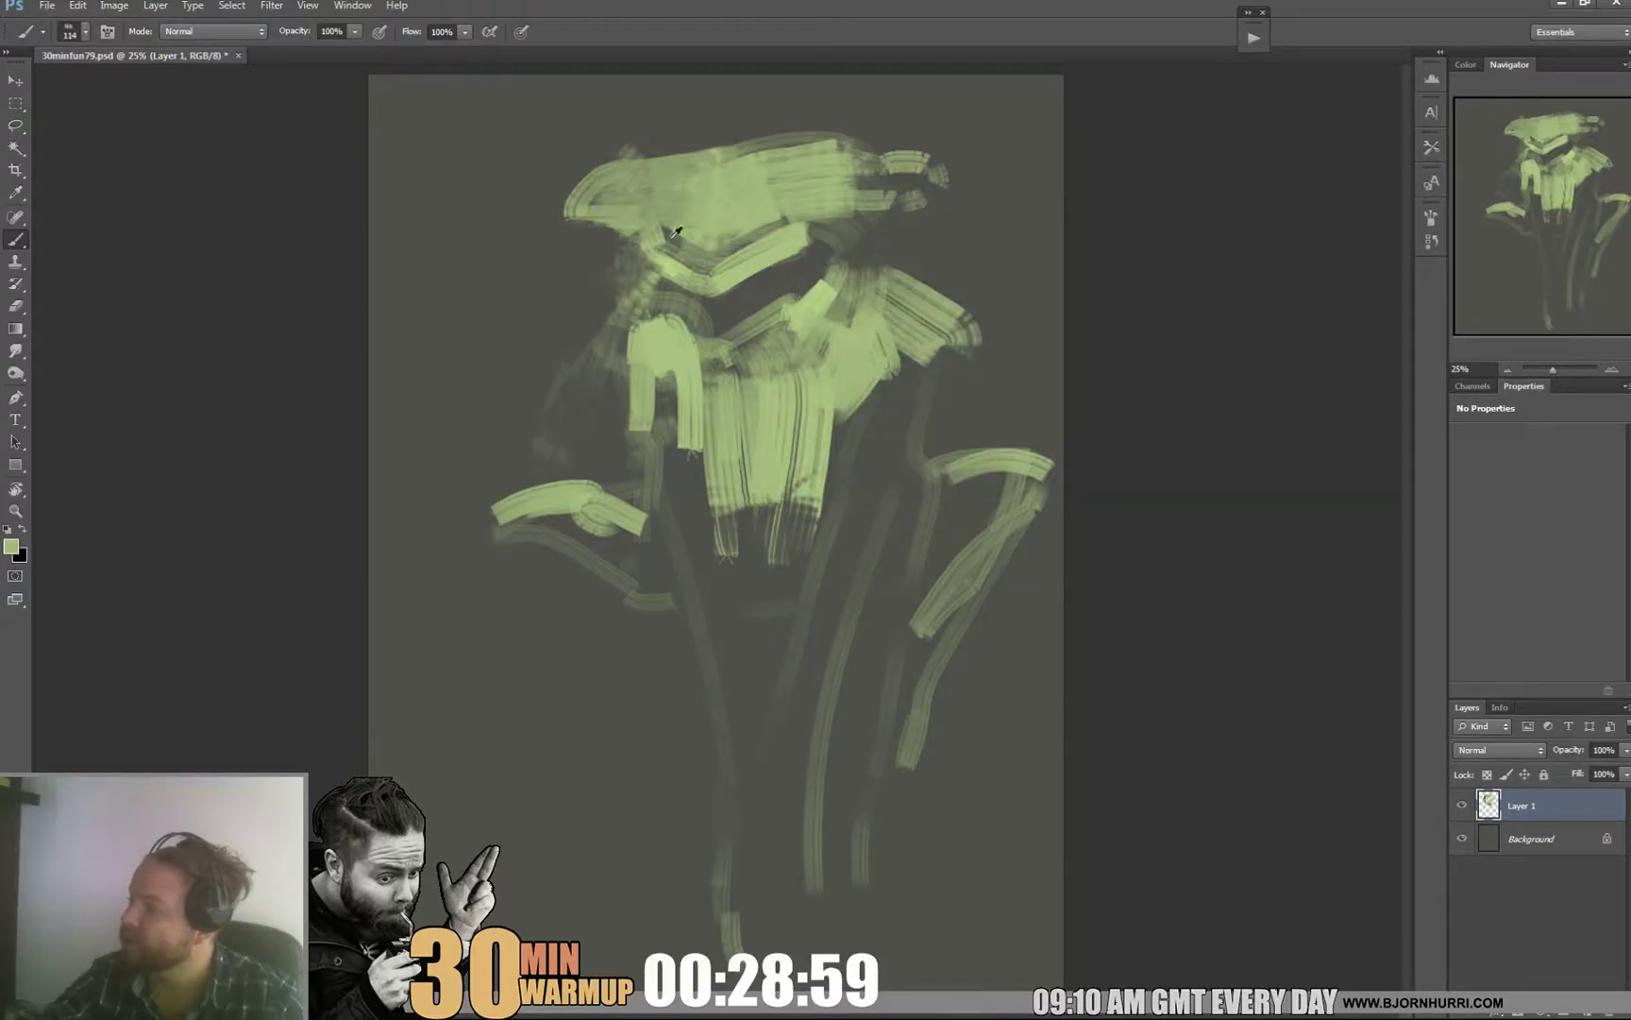
left_click(798, 225, "alt")
mouse_move(672, 229)
left_mouse_down()
mouse_move(666, 245)
mouse_move(763, 283)
mouse_move(736, 295)
left_mouse_up()
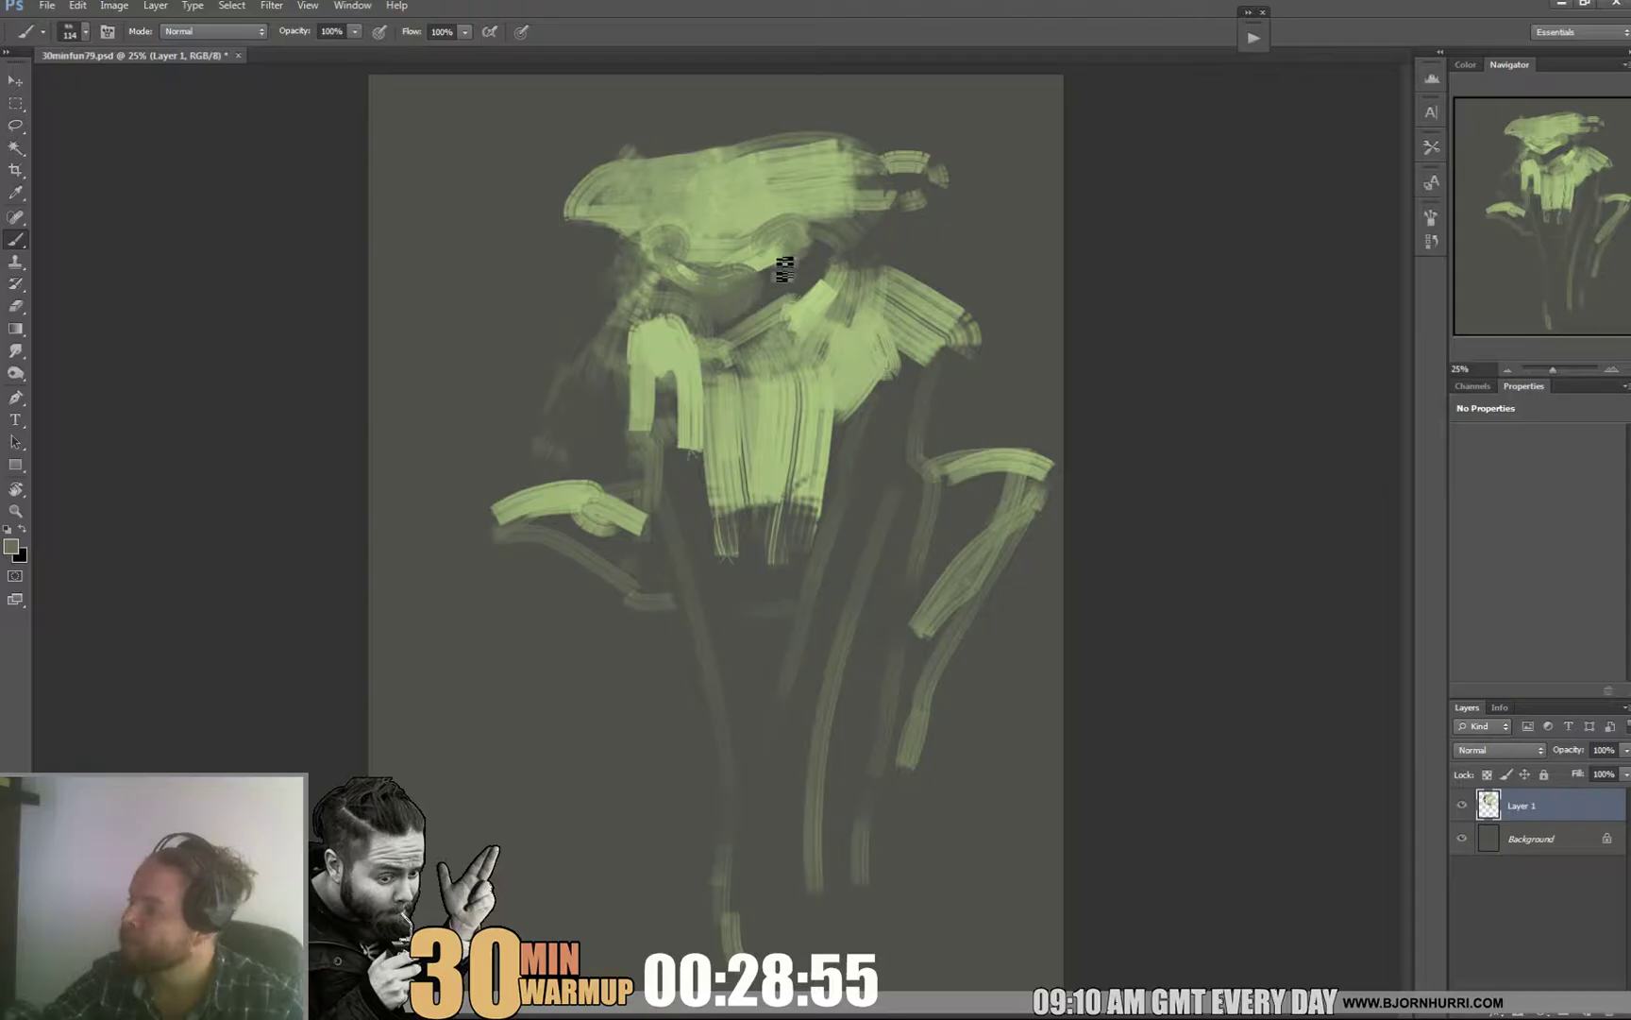
Step: Extend the crown into wide wing-like shapes on both sides of the head with sampled green
left_click(648, 151, "alt")
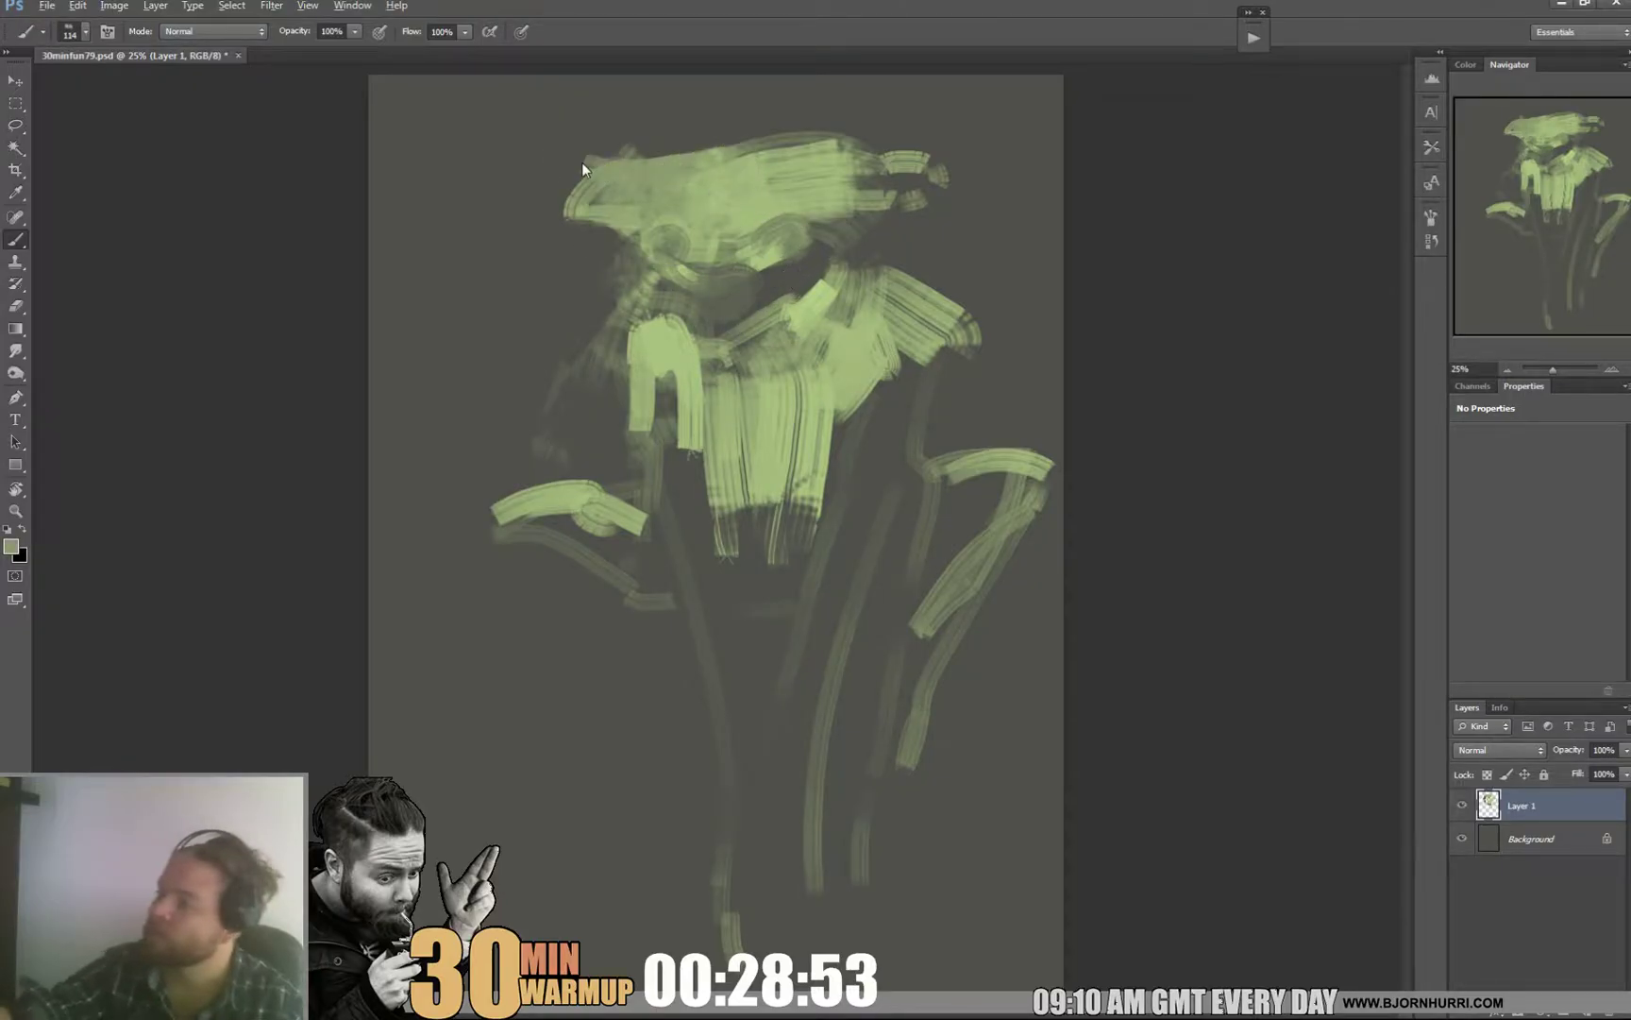
mouse_move(582, 161)
left_mouse_down()
mouse_move(527, 158)
mouse_move(504, 206)
mouse_move(504, 190)
mouse_move(625, 184)
left_mouse_up()
mouse_move(915, 141)
left_mouse_down()
mouse_move(1000, 151)
mouse_move(992, 167)
mouse_move(1017, 119)
mouse_move(1052, 170)
mouse_move(971, 179)
mouse_move(1031, 179)
mouse_move(878, 157)
left_mouse_up()
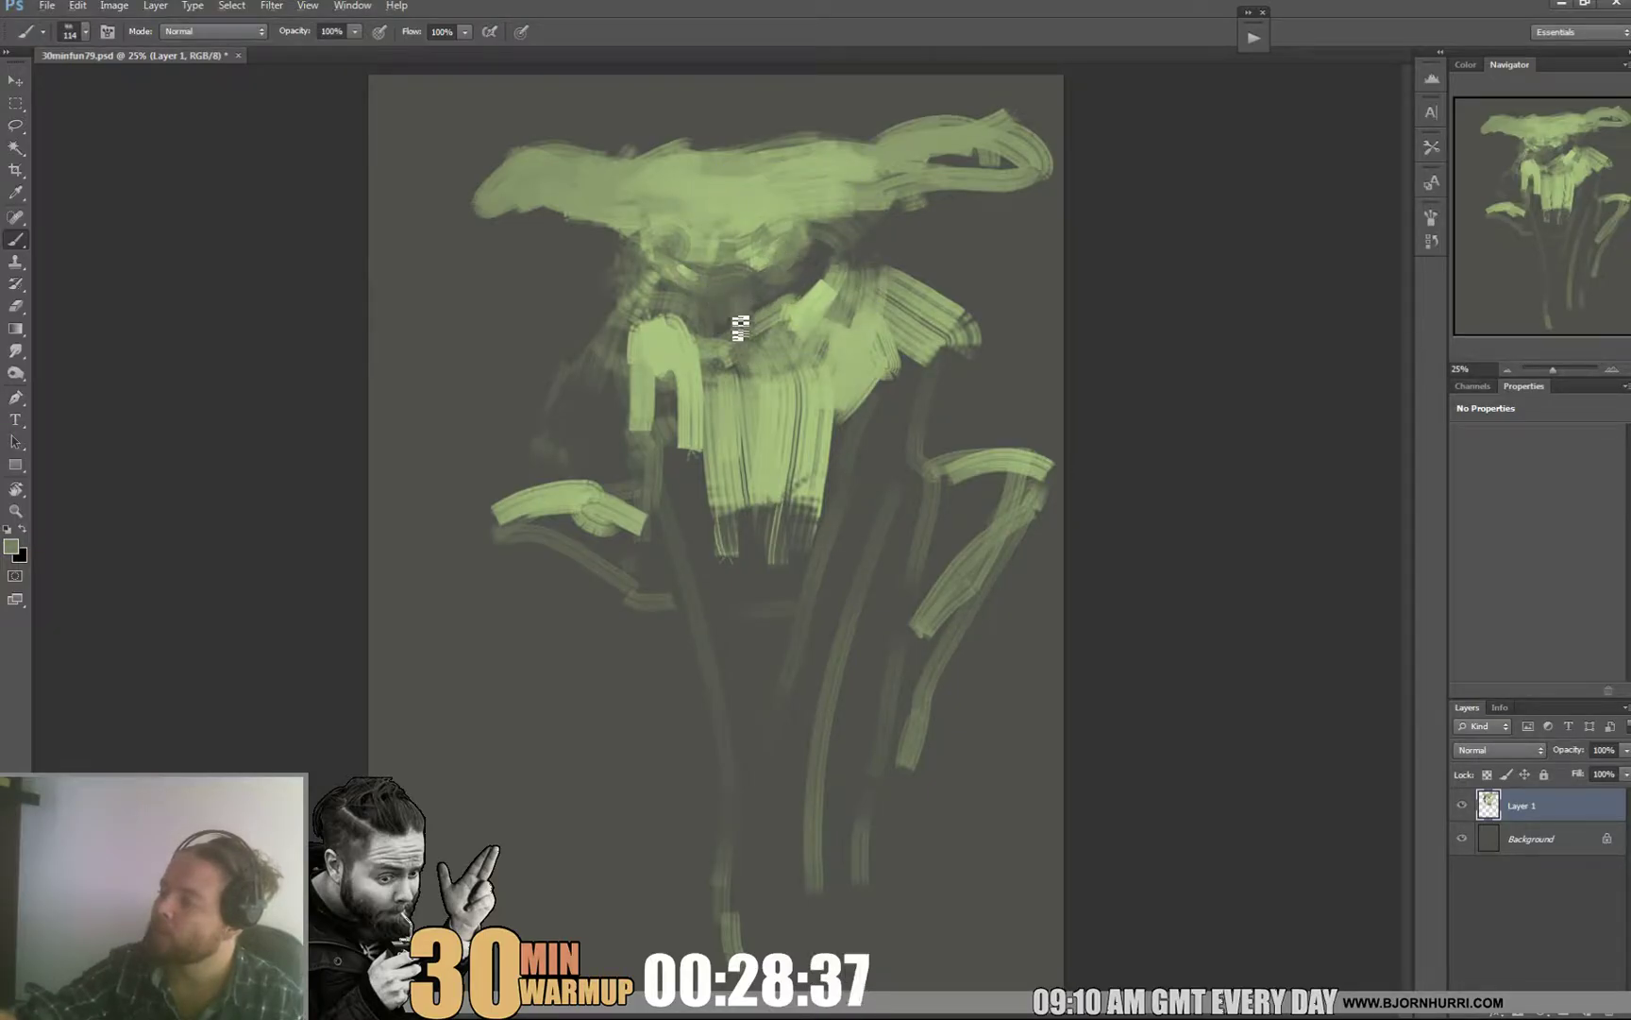
Step: Switch to a 41 px square brush and carve dark gaps between the central and right-hand strands
right_click(987, 382)
left_click(957, 459)
left_click(1020, 355)
left_click_drag(748, 368, 758, 506)
left_click_drag(757, 420, 766, 501)
mouse_move(821, 350)
left_mouse_down()
mouse_move(816, 390)
mouse_move(804, 364)
mouse_move(838, 343)
mouse_move(888, 376)
left_mouse_up()
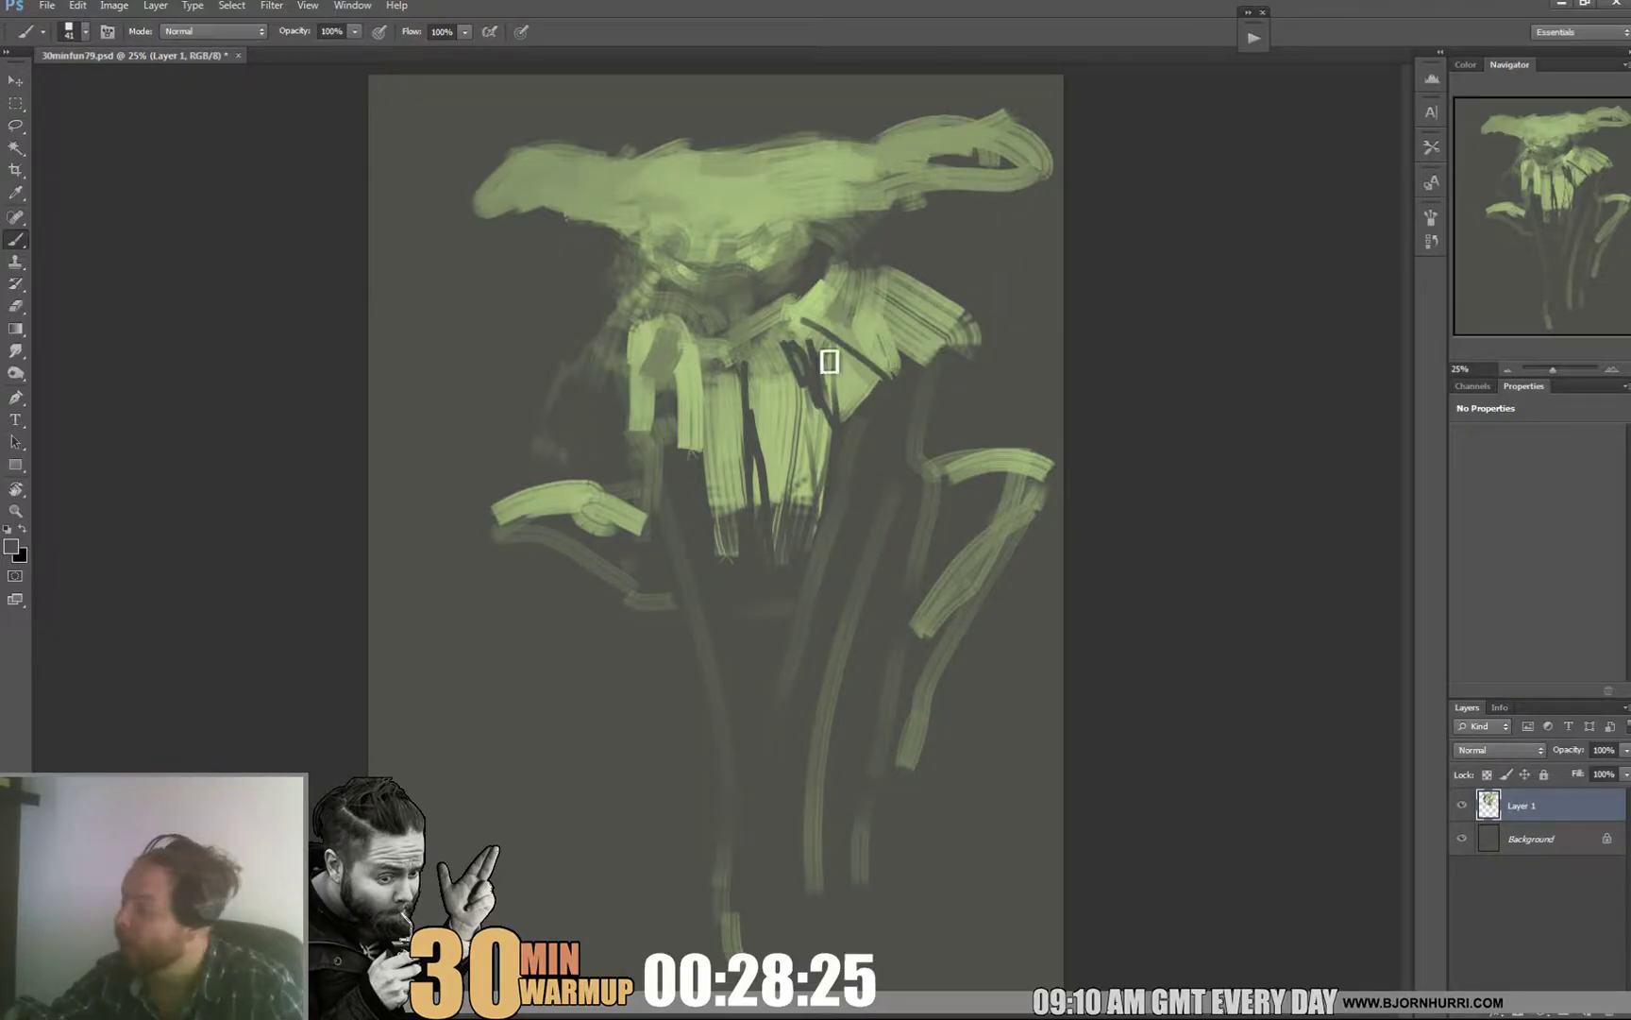
mouse_move(825, 340)
left_mouse_down()
mouse_move(884, 384)
mouse_move(823, 346)
mouse_move(829, 306)
mouse_move(699, 314)
mouse_move(739, 346)
left_mouse_up()
Step: Darken the area under the face and deepen the gaps between the central strands, using a 39 px brush for the finer strokes
right_click(725, 331)
left_click(776, 370)
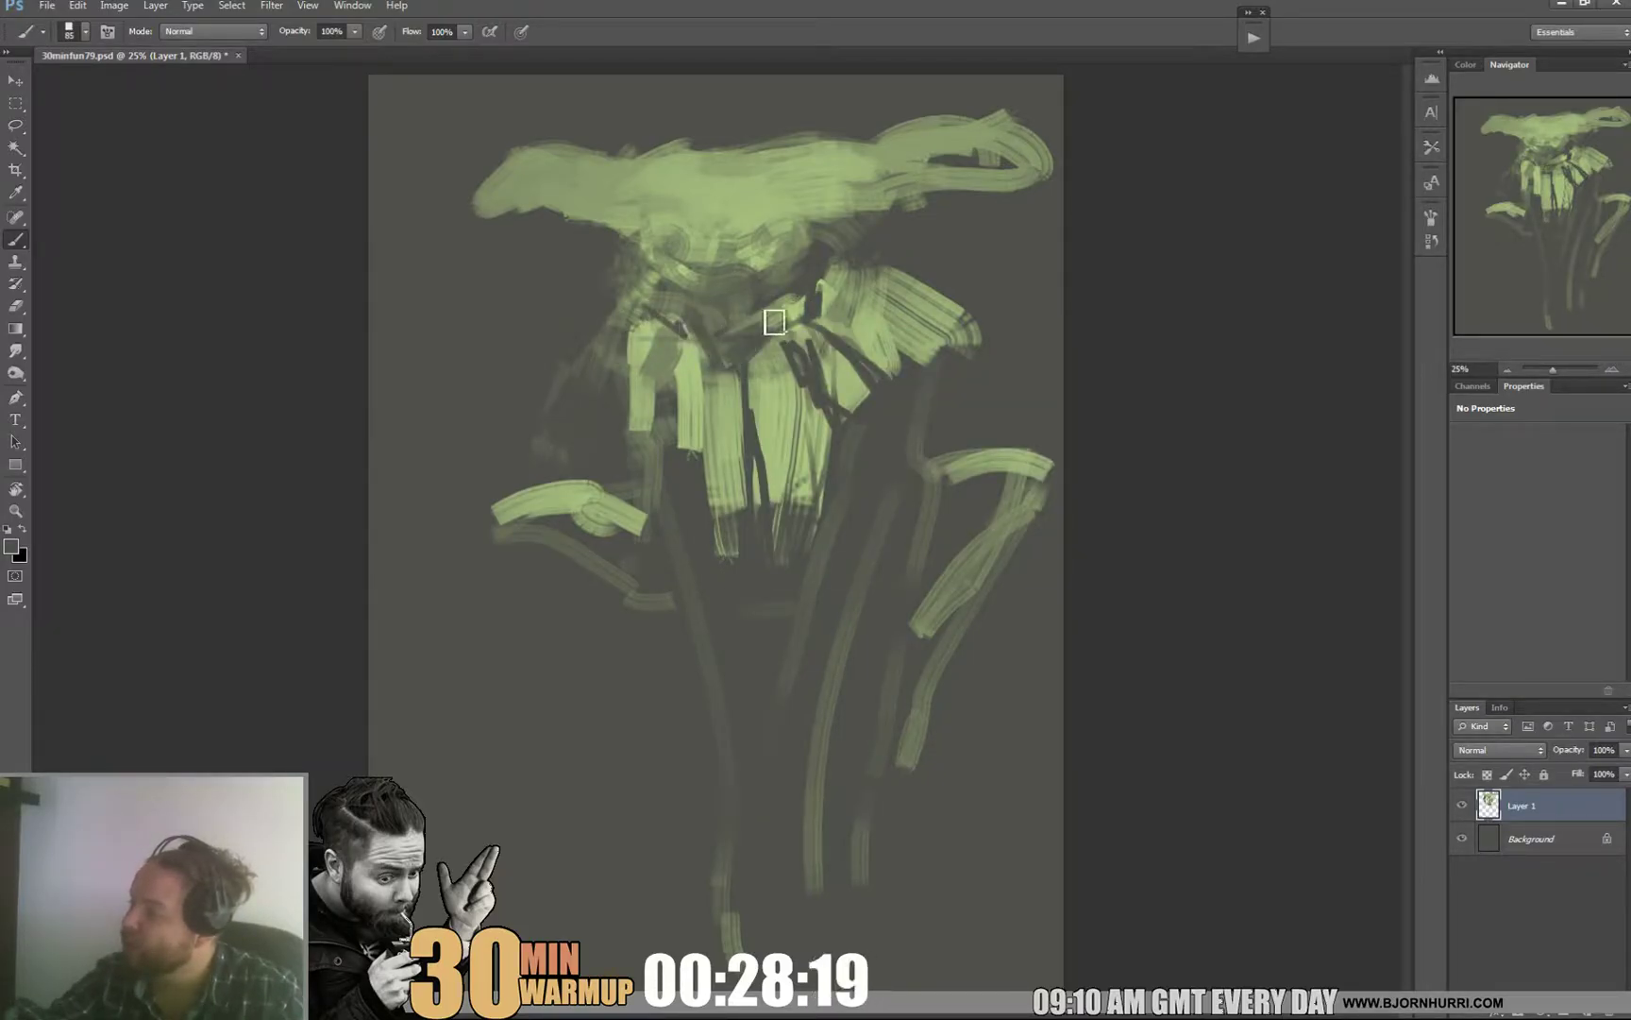
right_click(713, 315)
key("Return")
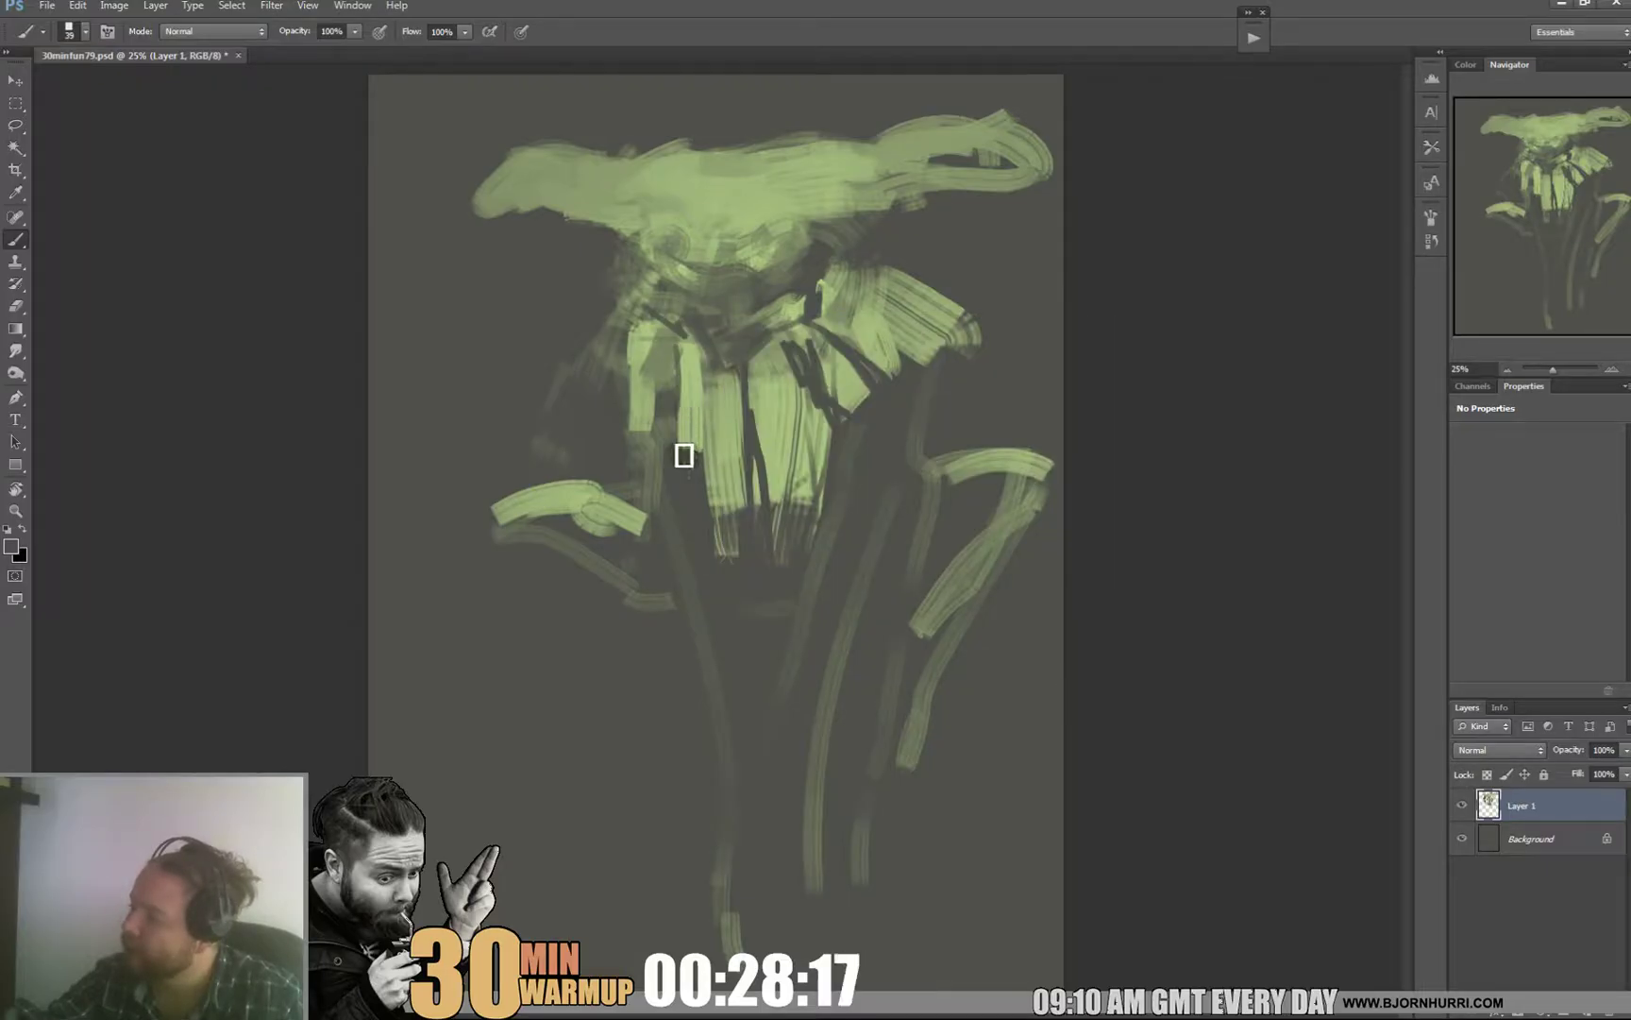
mouse_move(708, 425)
left_mouse_down()
mouse_move(712, 460)
mouse_move(715, 368)
mouse_move(719, 512)
mouse_move(742, 578)
mouse_move(745, 404)
left_mouse_up()
Step: Set the brush to 92 px and paint a strand sweeping outward from the left cheek with sampled green
right_click(746, 333)
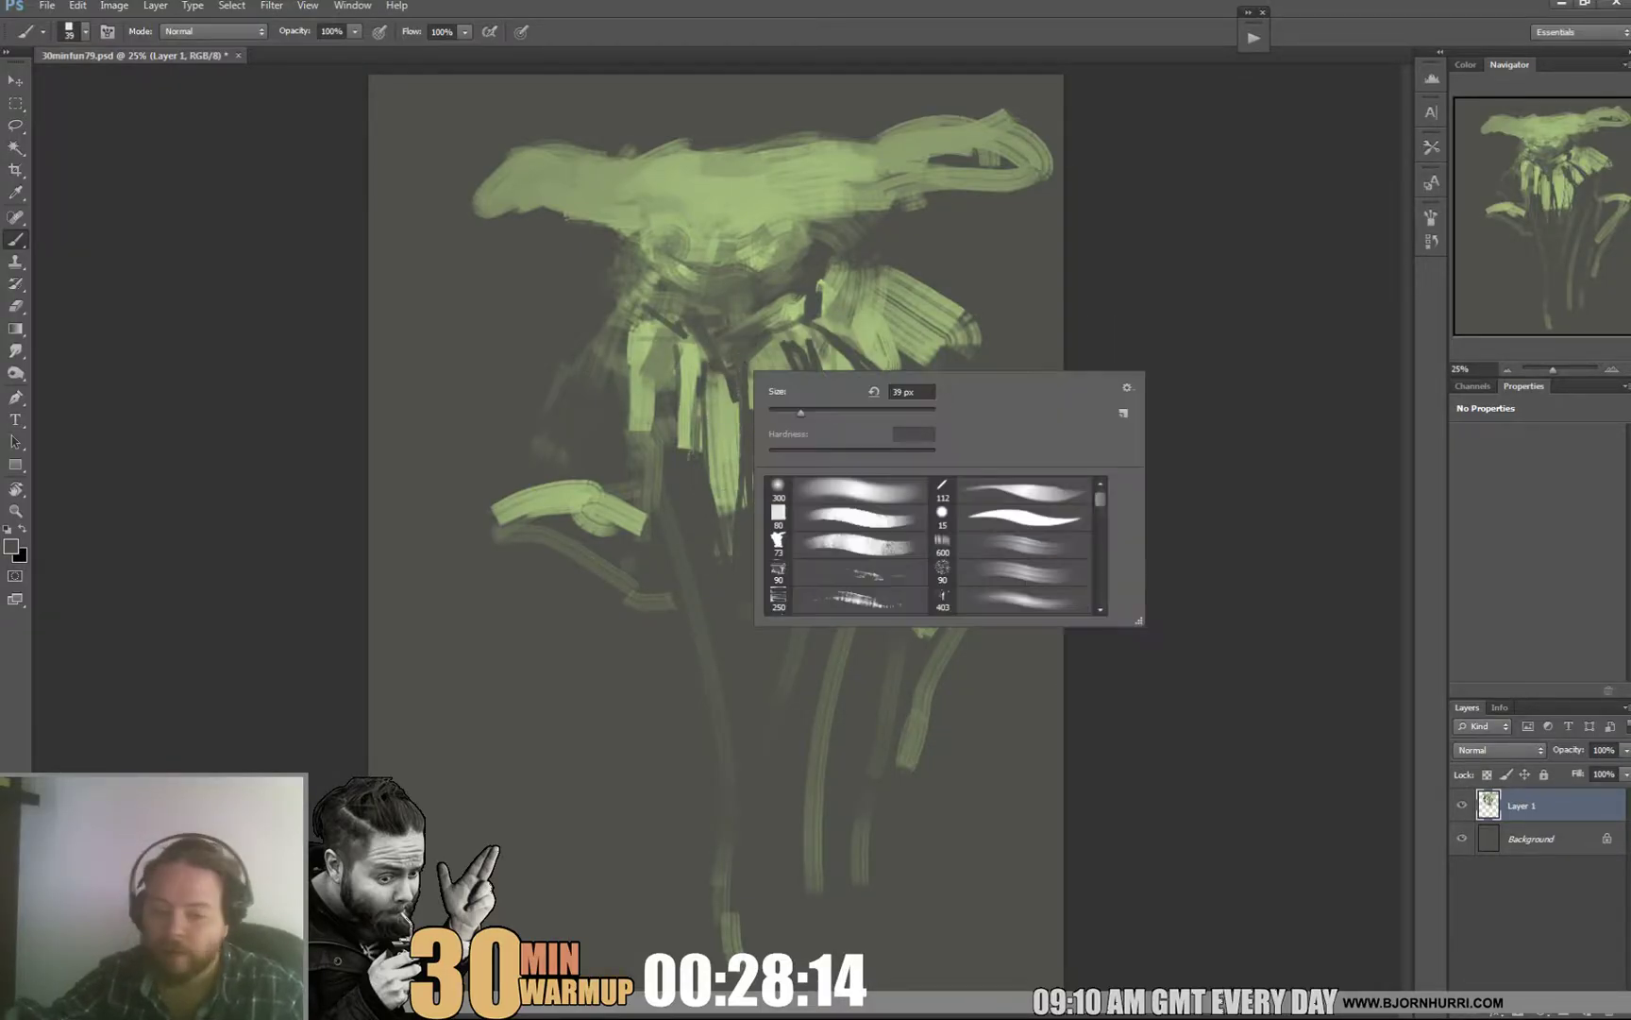
type("92")
key("Return")
mouse_move(648, 315)
left_mouse_down()
mouse_move(638, 387)
mouse_move(603, 350)
left_mouse_up()
left_click(637, 310, "alt")
left_click(658, 325, "alt")
Step: Set the brush to 29 px and paint a thin strand extending outward from the left cheek, refined with a sampled dark tone
right_click(633, 329)
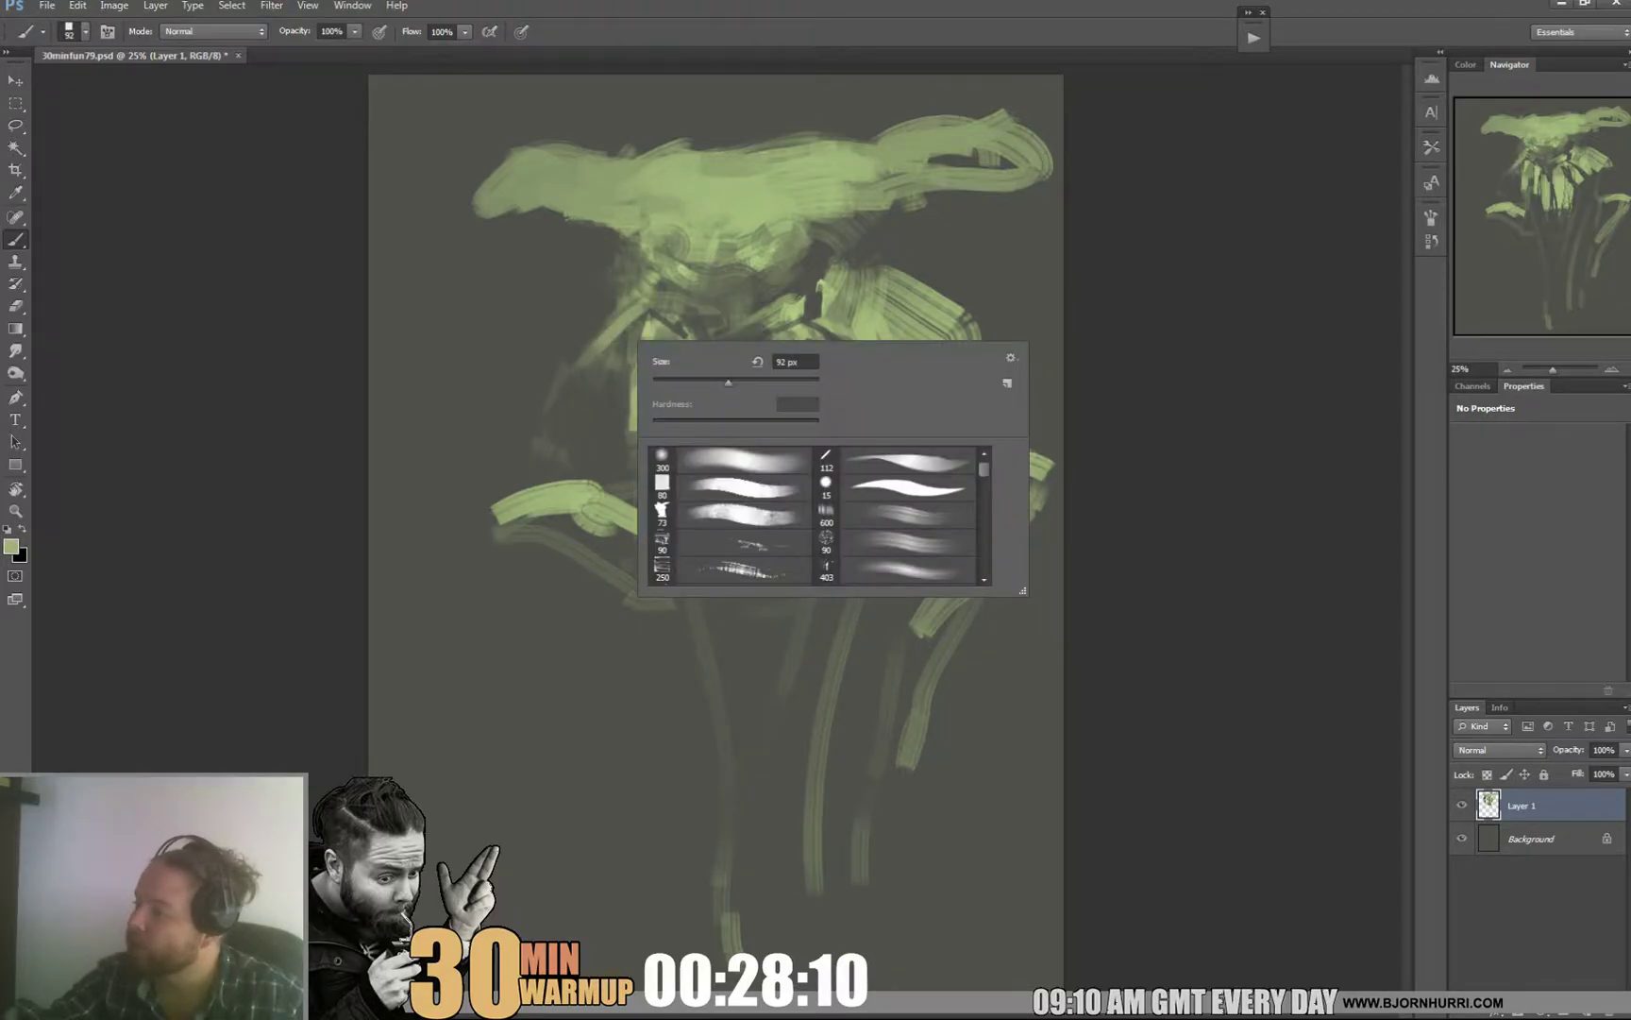
type("29")
key("Return")
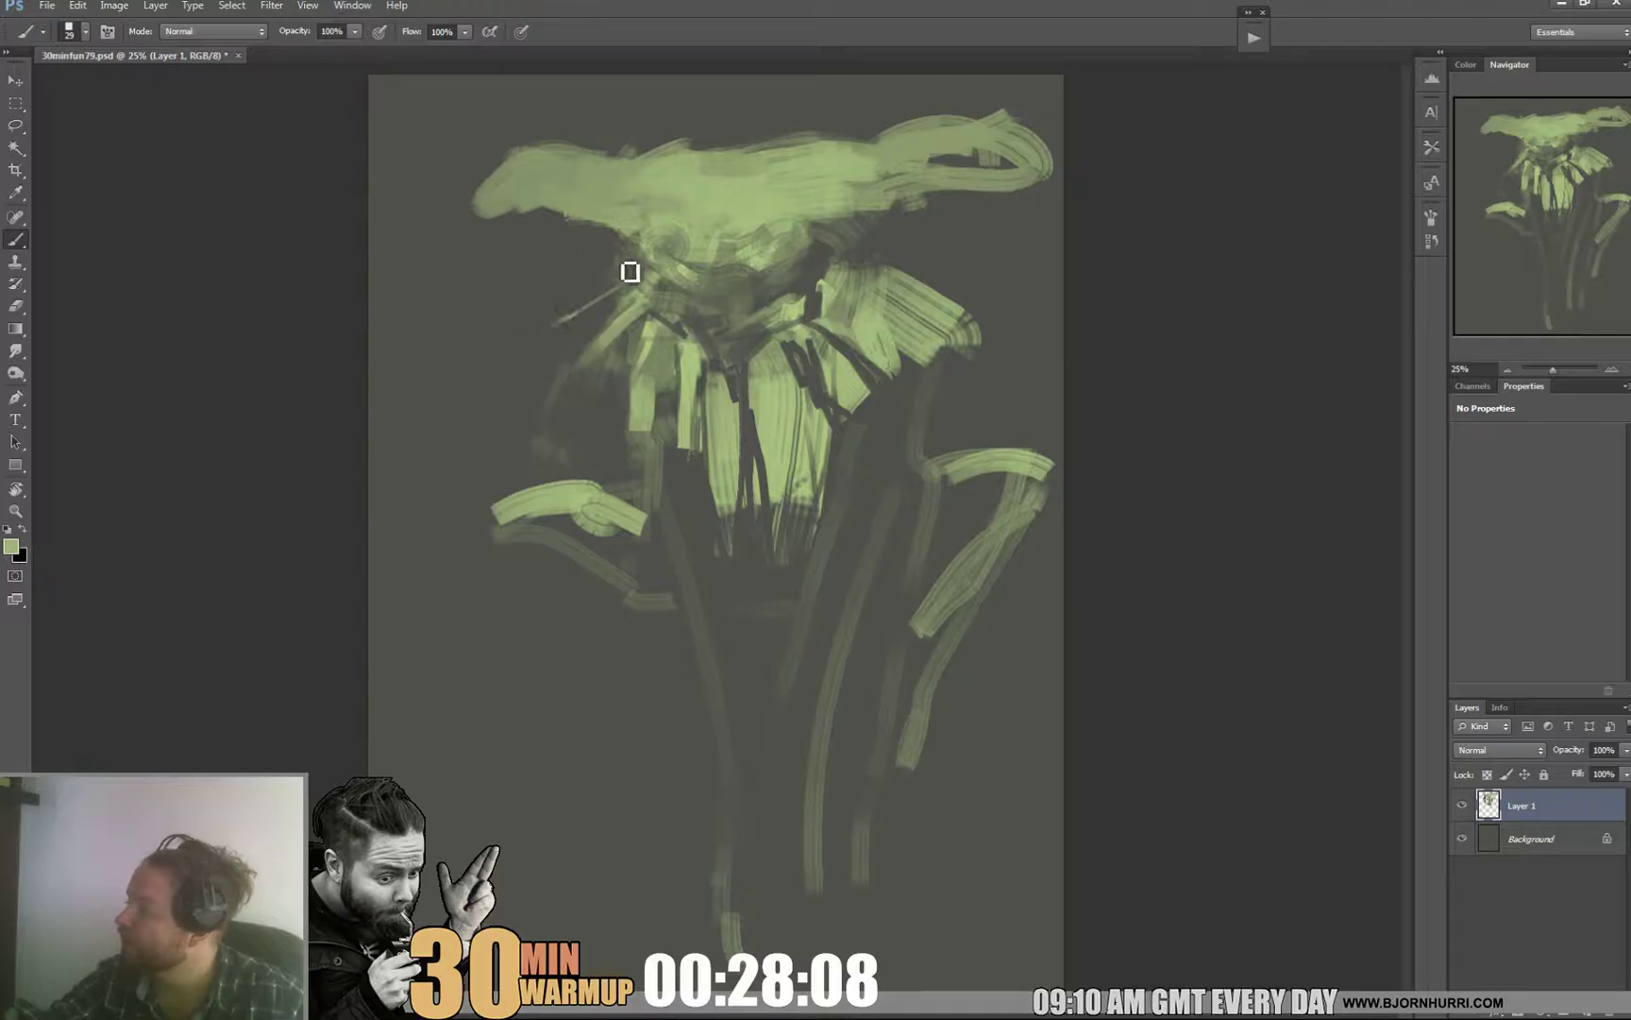
left_click(590, 290, "alt")
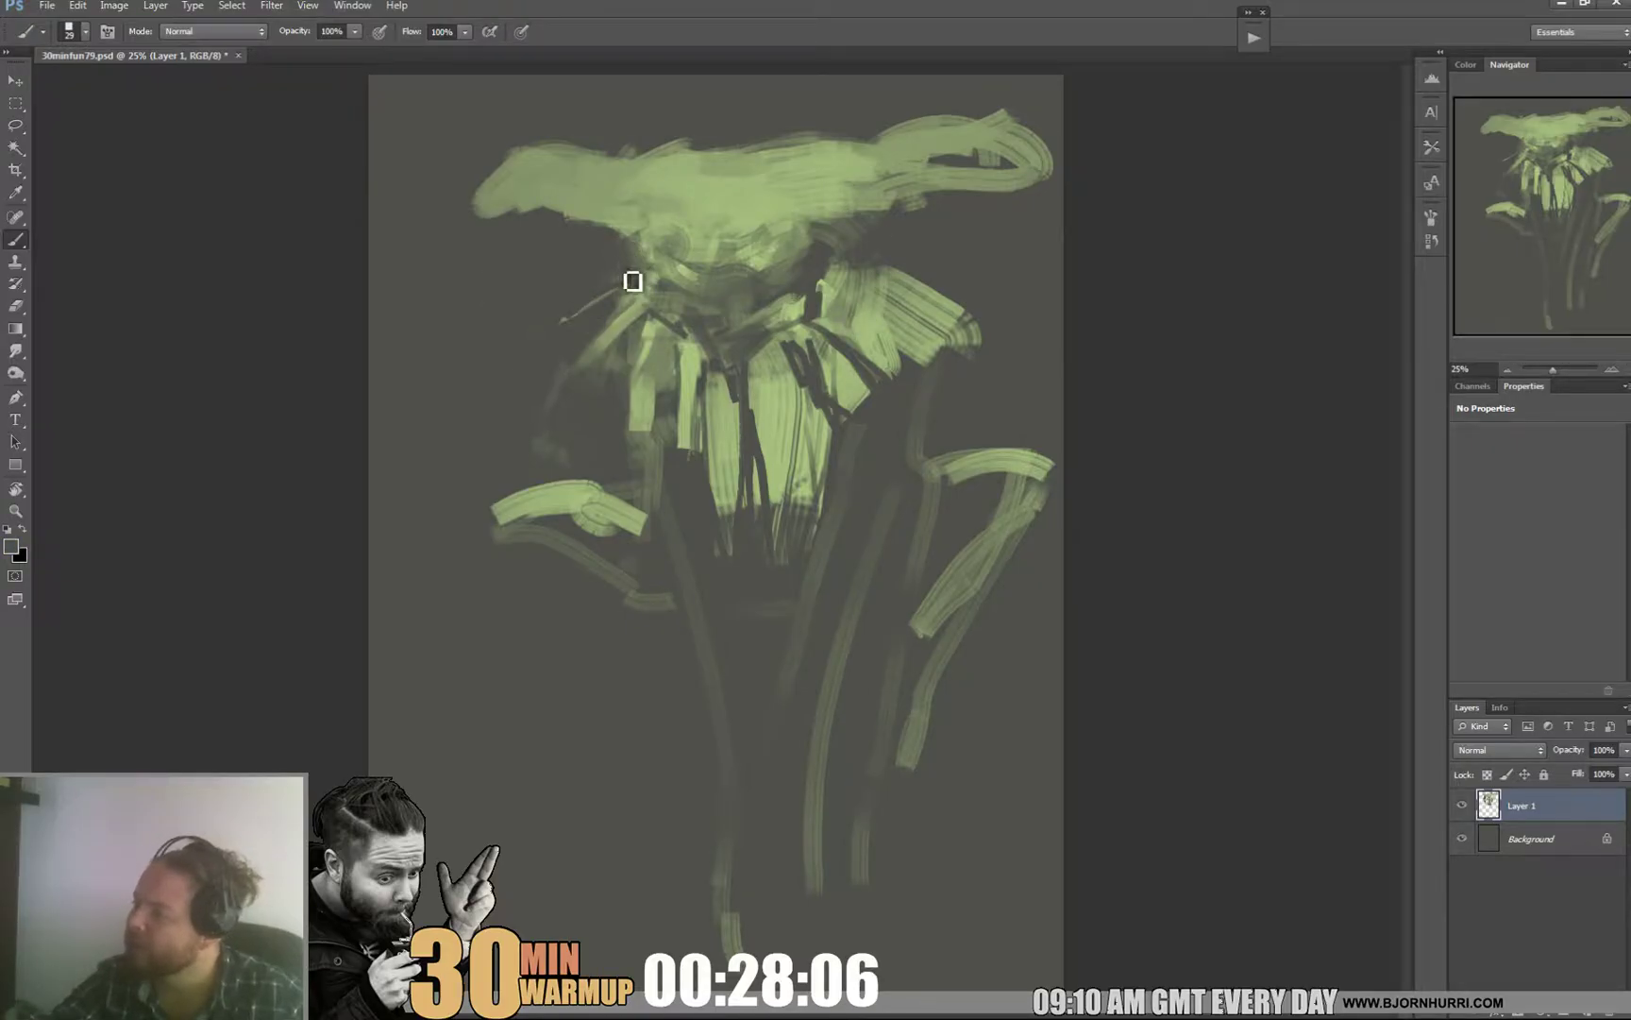
Step: Enlarge the brush and darken the lower face and the roots of the hanging strands with soft shadow strokes
right_click(878, 258)
key("Return")
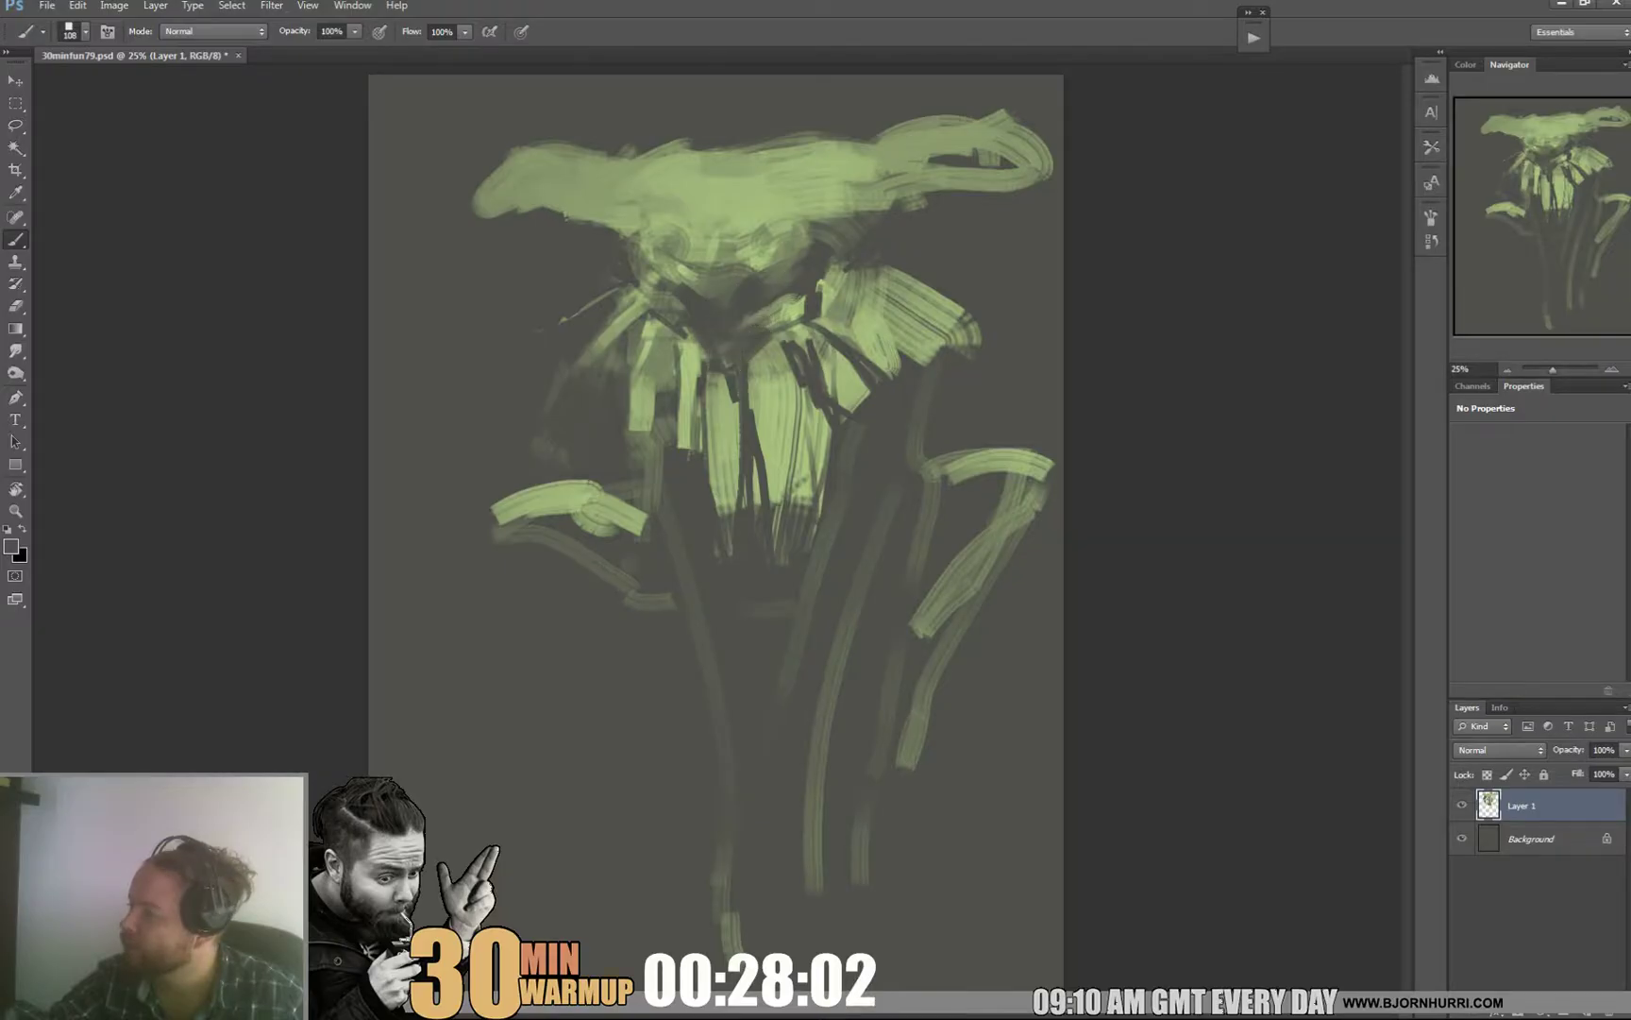
right_click(762, 344)
left_click(861, 515)
mouse_move(656, 314)
left_mouse_down()
mouse_move(718, 369)
mouse_move(719, 418)
mouse_move(803, 336)
mouse_move(783, 313)
mouse_move(743, 326)
left_mouse_up()
mouse_move(814, 276)
left_mouse_down()
mouse_move(758, 328)
mouse_move(753, 422)
left_mouse_up()
left_click_drag(846, 272, 824, 316)
left_click_drag(801, 249, 766, 270)
Step: Fill the hollow right wing of the crown with solid green and blend its underside toward the face
left_click_drag(858, 206, 893, 189)
mouse_move(961, 115)
left_mouse_down()
mouse_move(1059, 128)
mouse_move(1054, 153)
left_mouse_up()
mouse_move(977, 121)
left_mouse_down()
mouse_move(892, 118)
mouse_move(925, 139)
mouse_move(801, 157)
mouse_move(948, 151)
mouse_move(982, 175)
mouse_move(867, 161)
mouse_move(840, 174)
left_mouse_up()
left_click(774, 187, "alt")
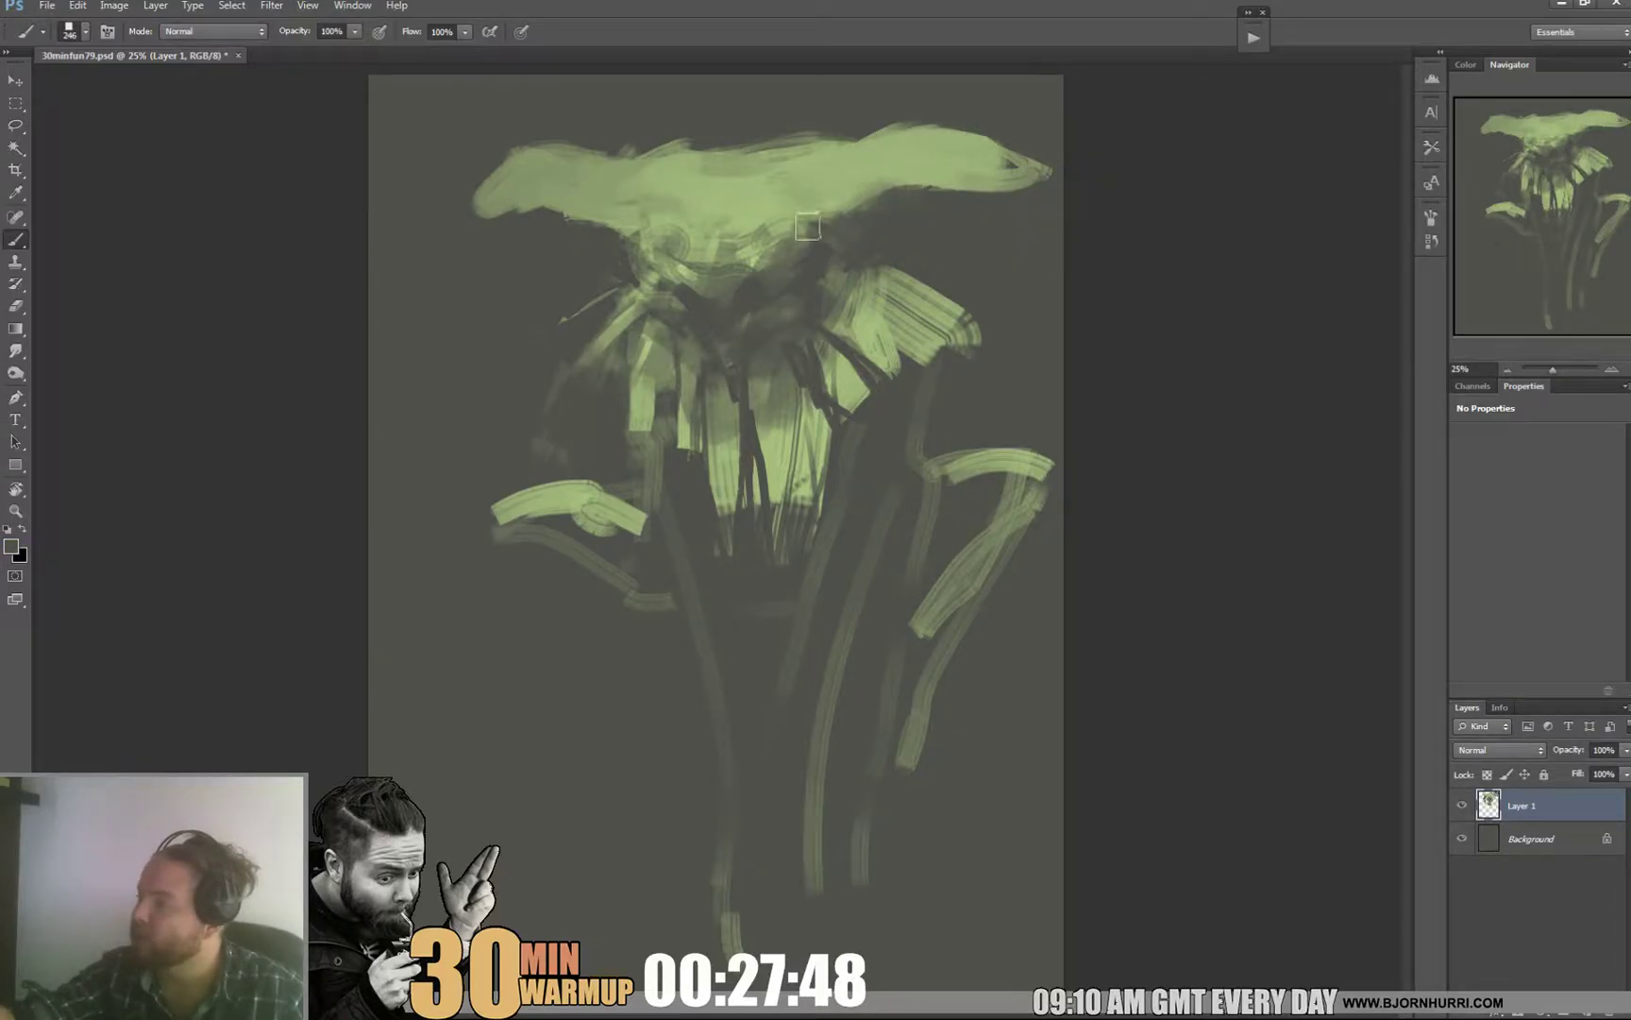
left_click(874, 174, "alt")
Step: Refine the left edge beneath the crown and the left eye area with small brushes and sampled light and dark tones
left_click(626, 196, "alt")
right_click(660, 238)
left_click_drag(820, 280, 806, 280)
left_click(608, 249, "alt")
left_click_drag(582, 219, 611, 223)
left_click(614, 225, "alt")
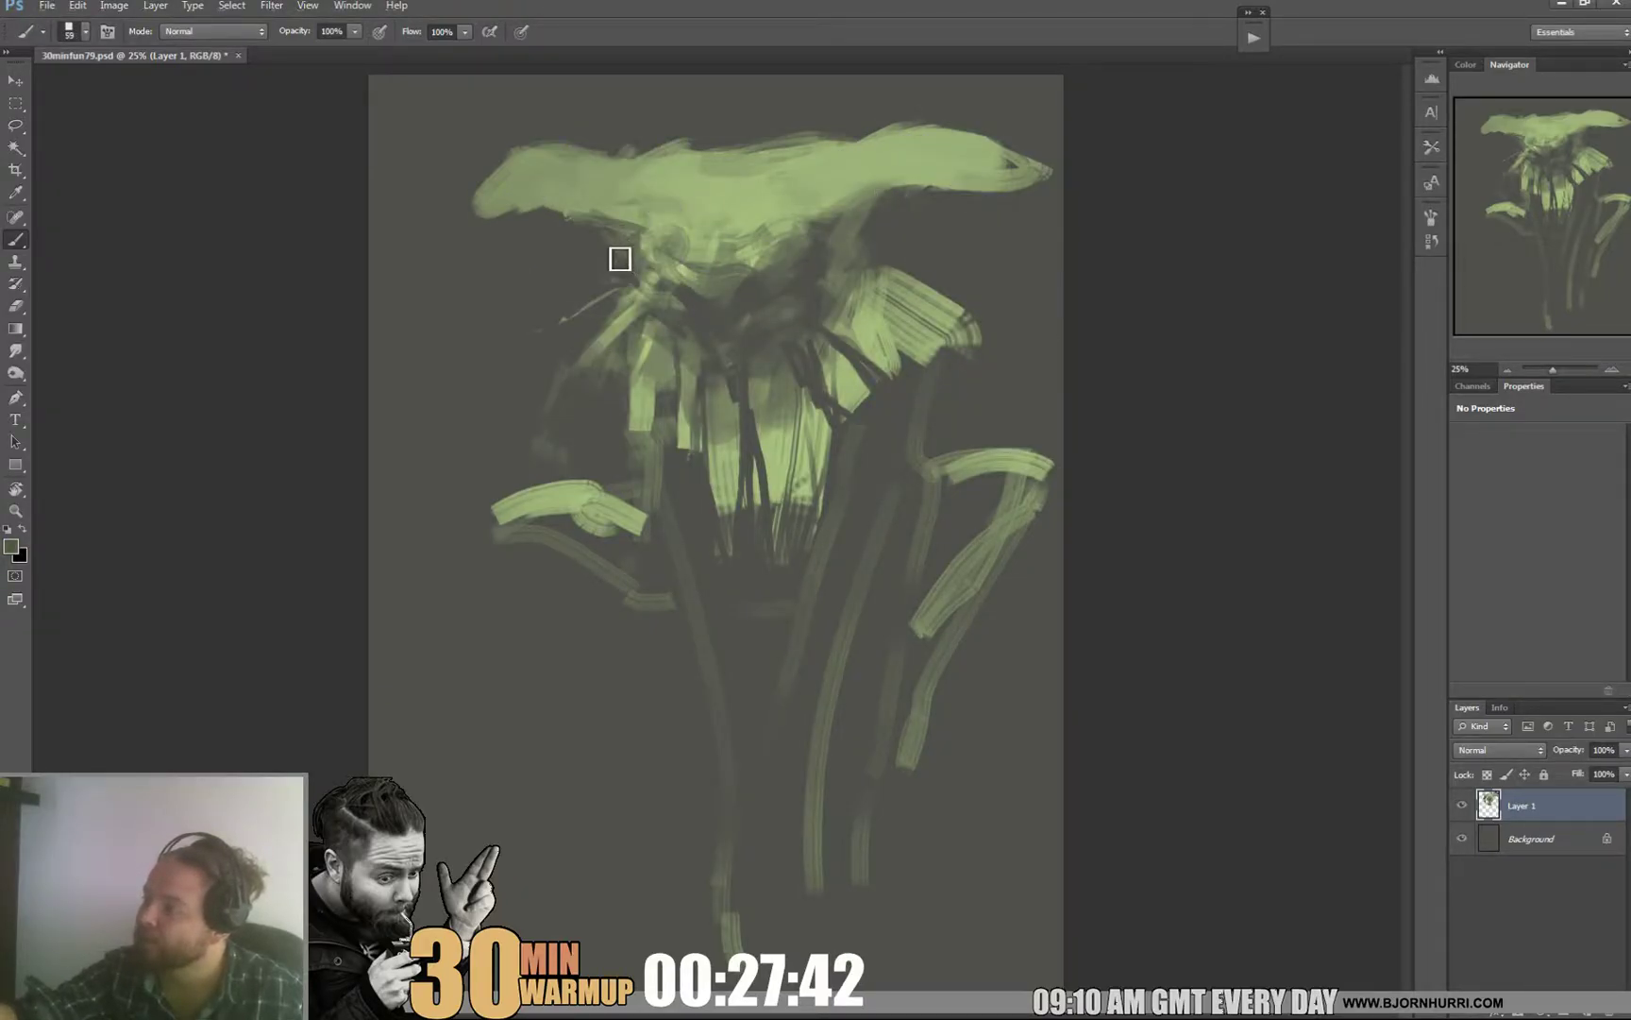
right_click(667, 257)
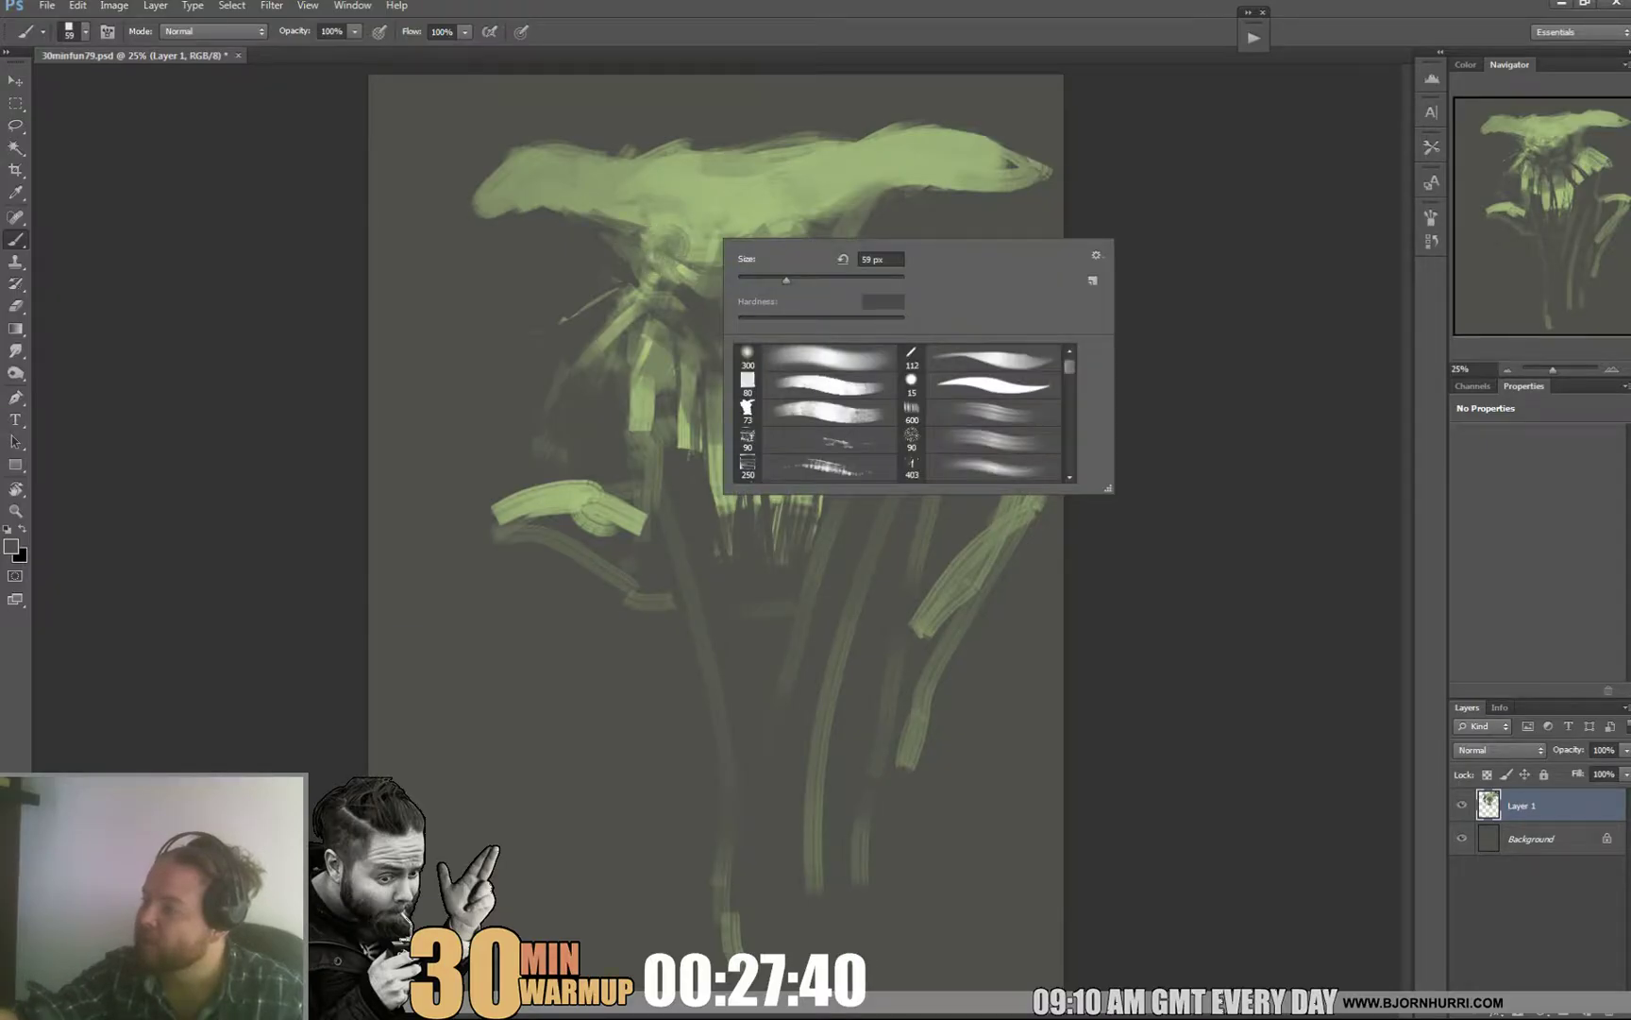
left_click(653, 239, "alt")
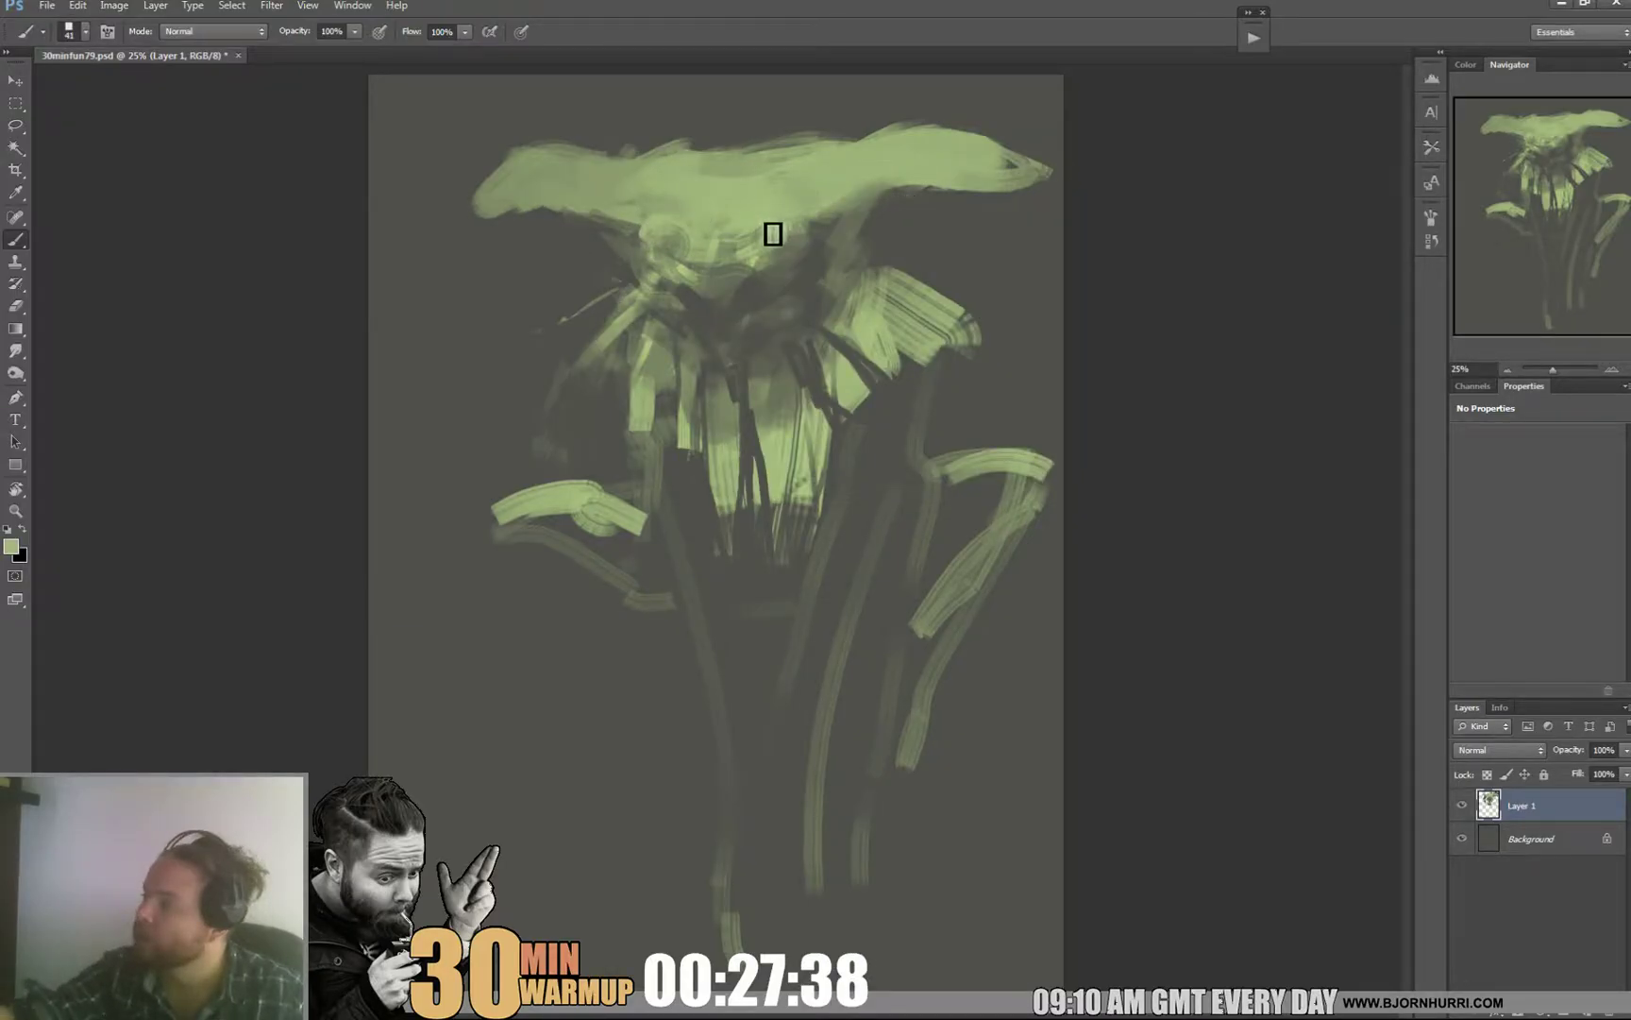
Step: Flip the whole canvas horizontally
left_click(114, 6)
mouse_move(145, 161)
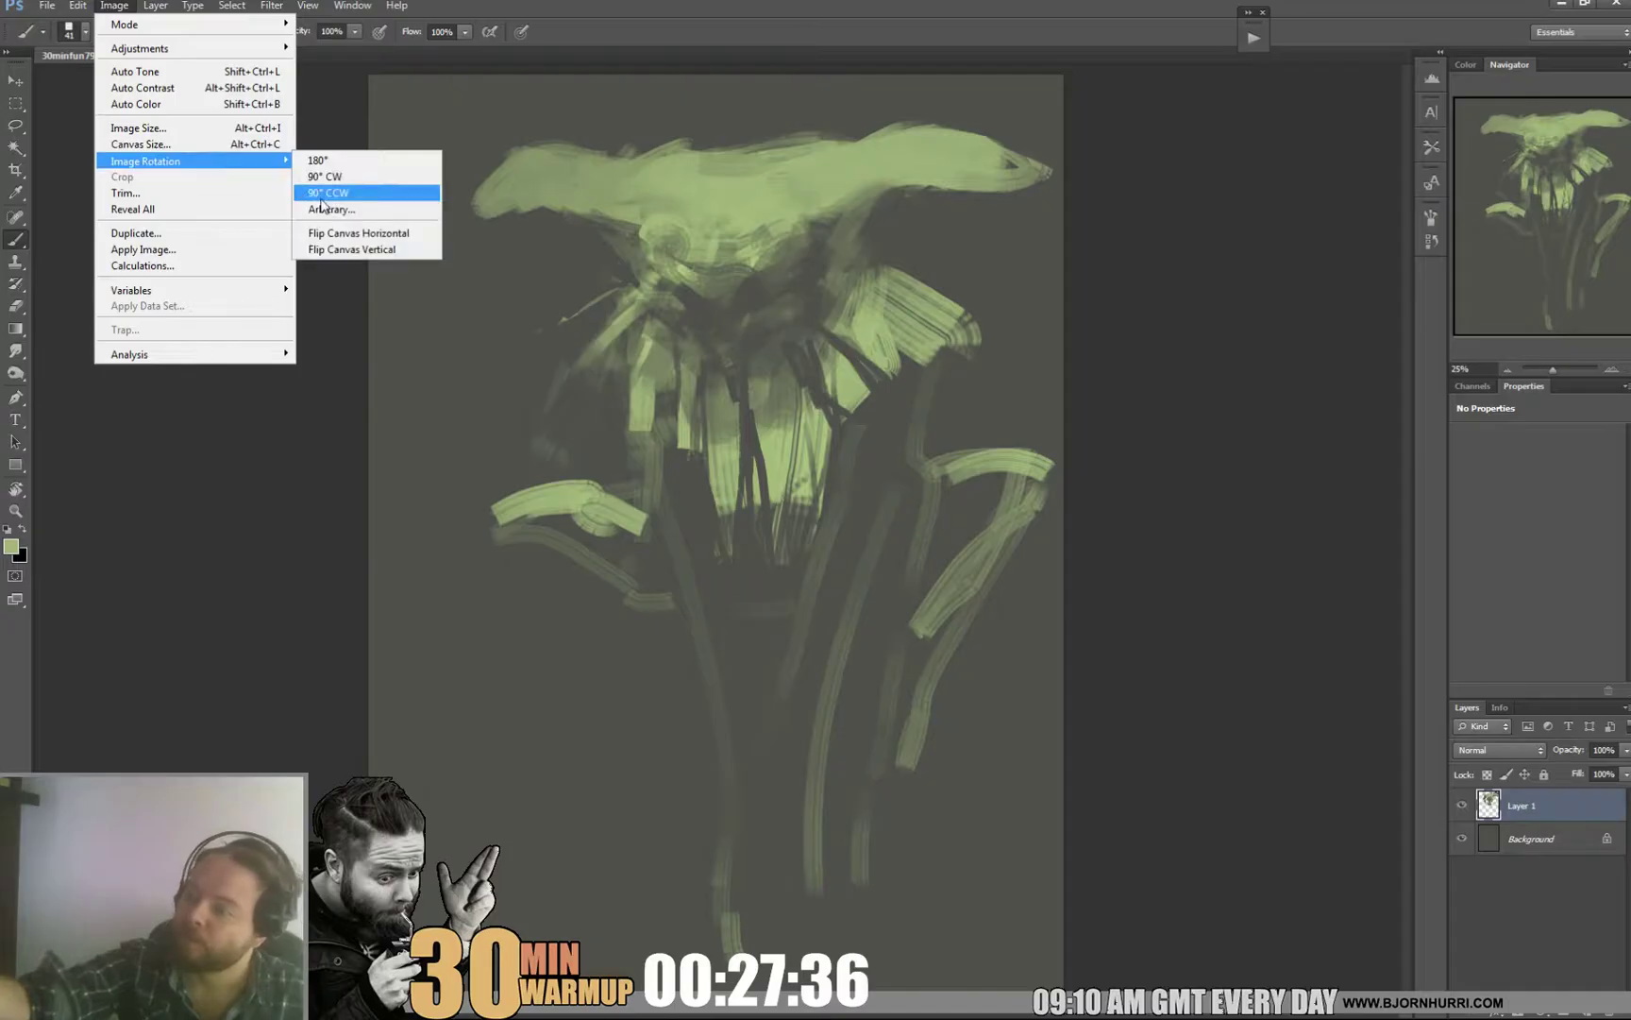
left_click(393, 238)
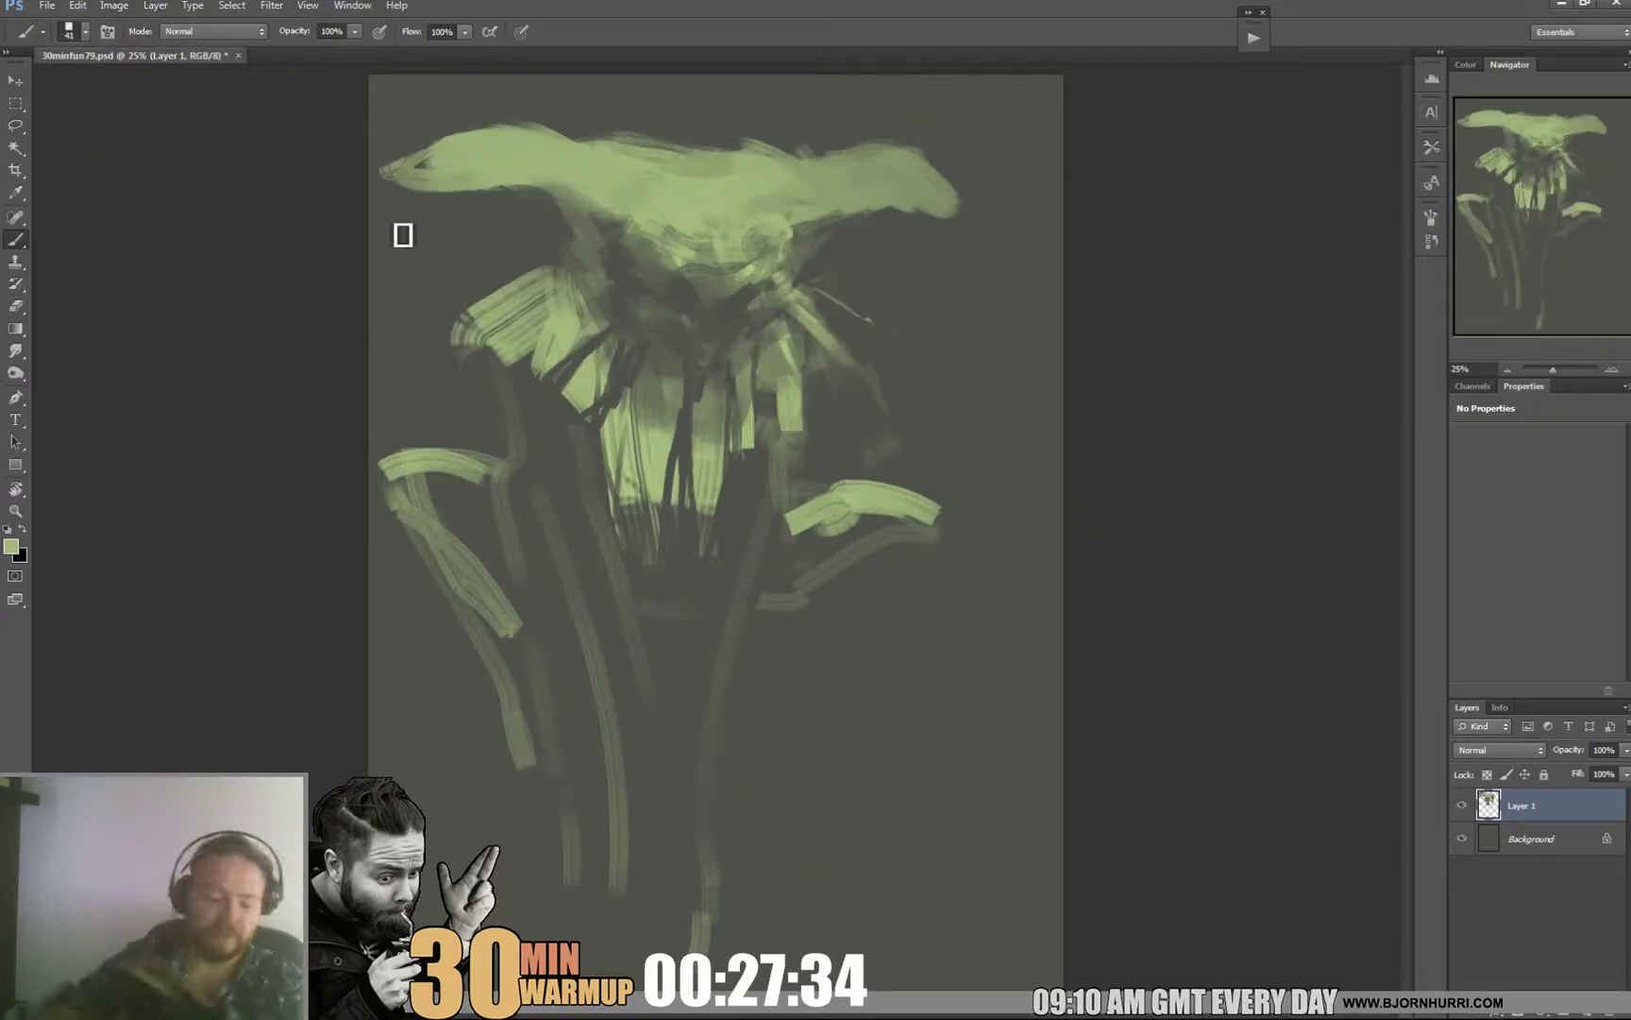
Step: Set the brush to 102 px and break the left-hand block of strands into separate tapered shapes with sampled colors
right_click(766, 360)
left_click_drag(852, 391, 870, 391)
left_click(510, 305, "alt")
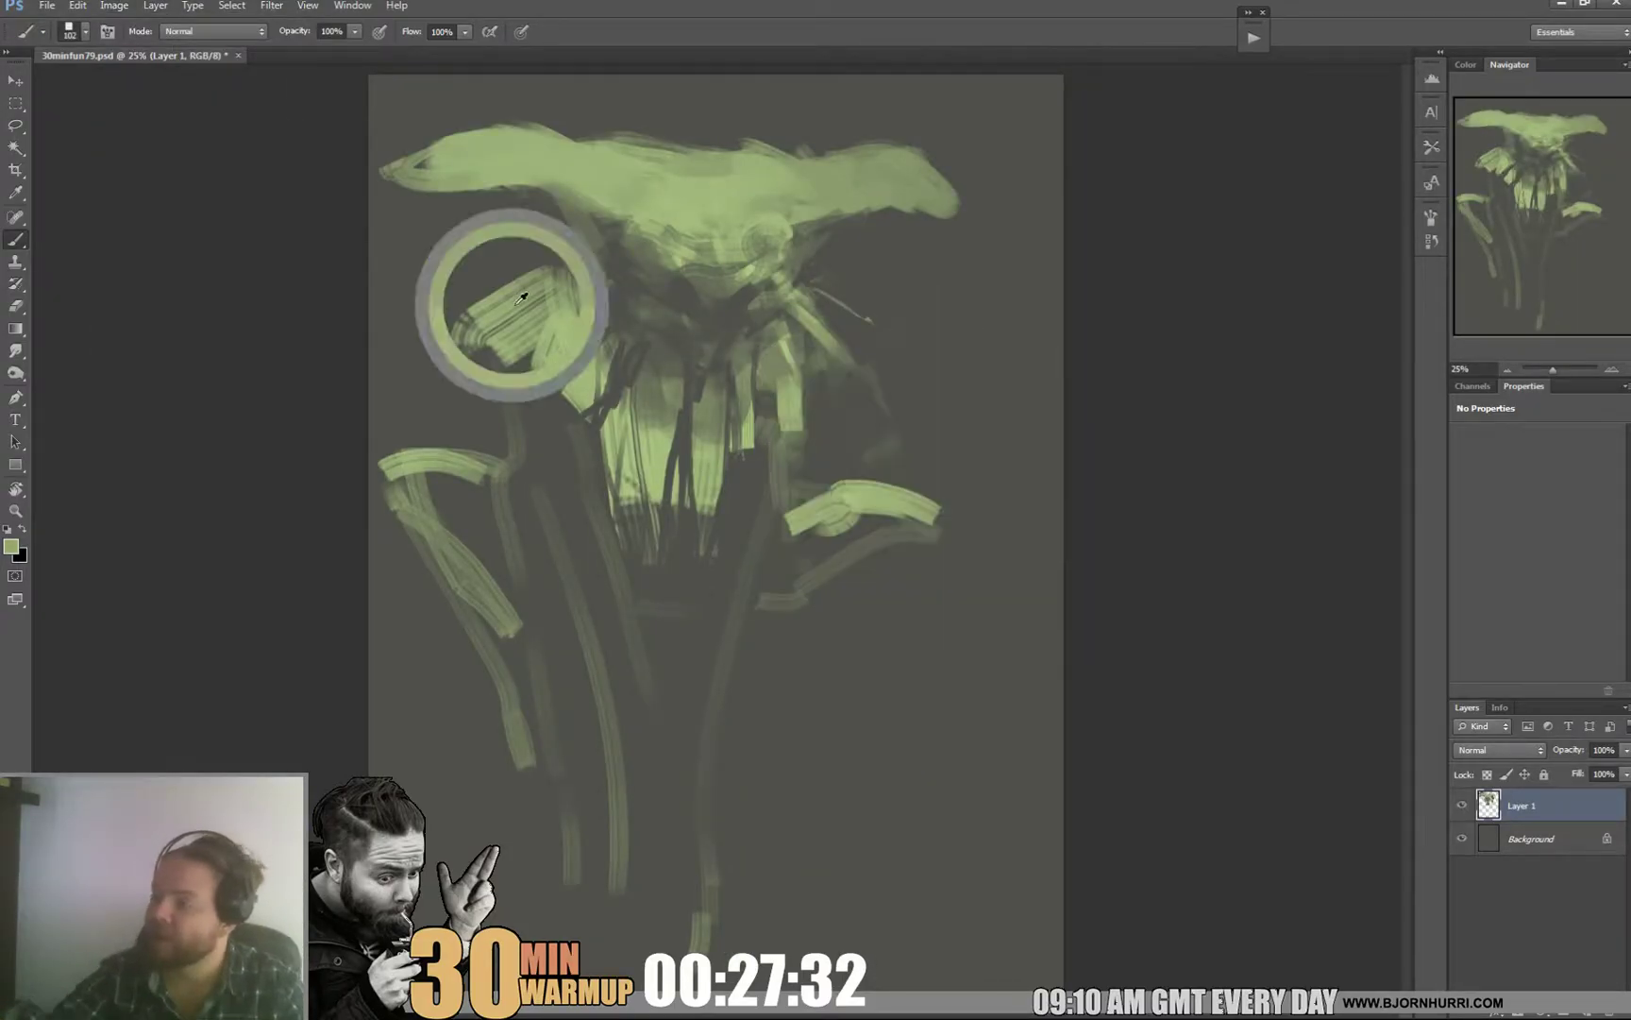
mouse_move(582, 296)
left_mouse_down()
mouse_move(609, 272)
mouse_move(491, 272)
mouse_move(506, 332)
left_mouse_up()
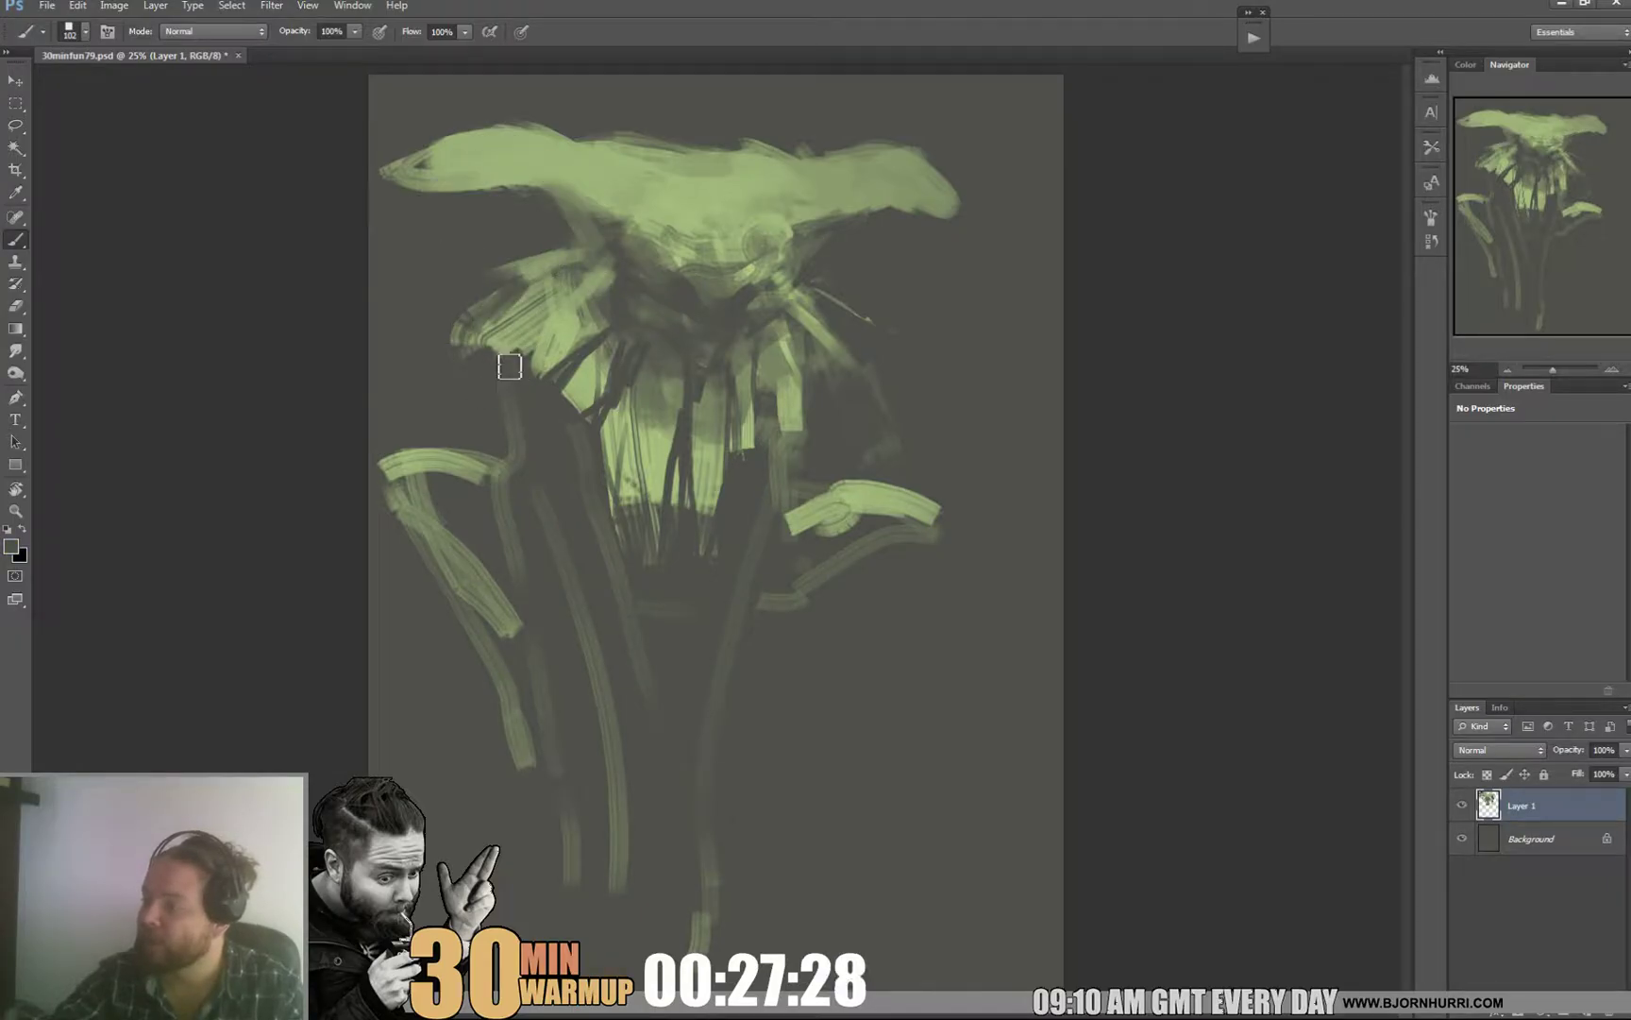
Step: Enlarge the brush to 298 px and paint thick green limb shapes down the left and right sides of the body
right_click(599, 401)
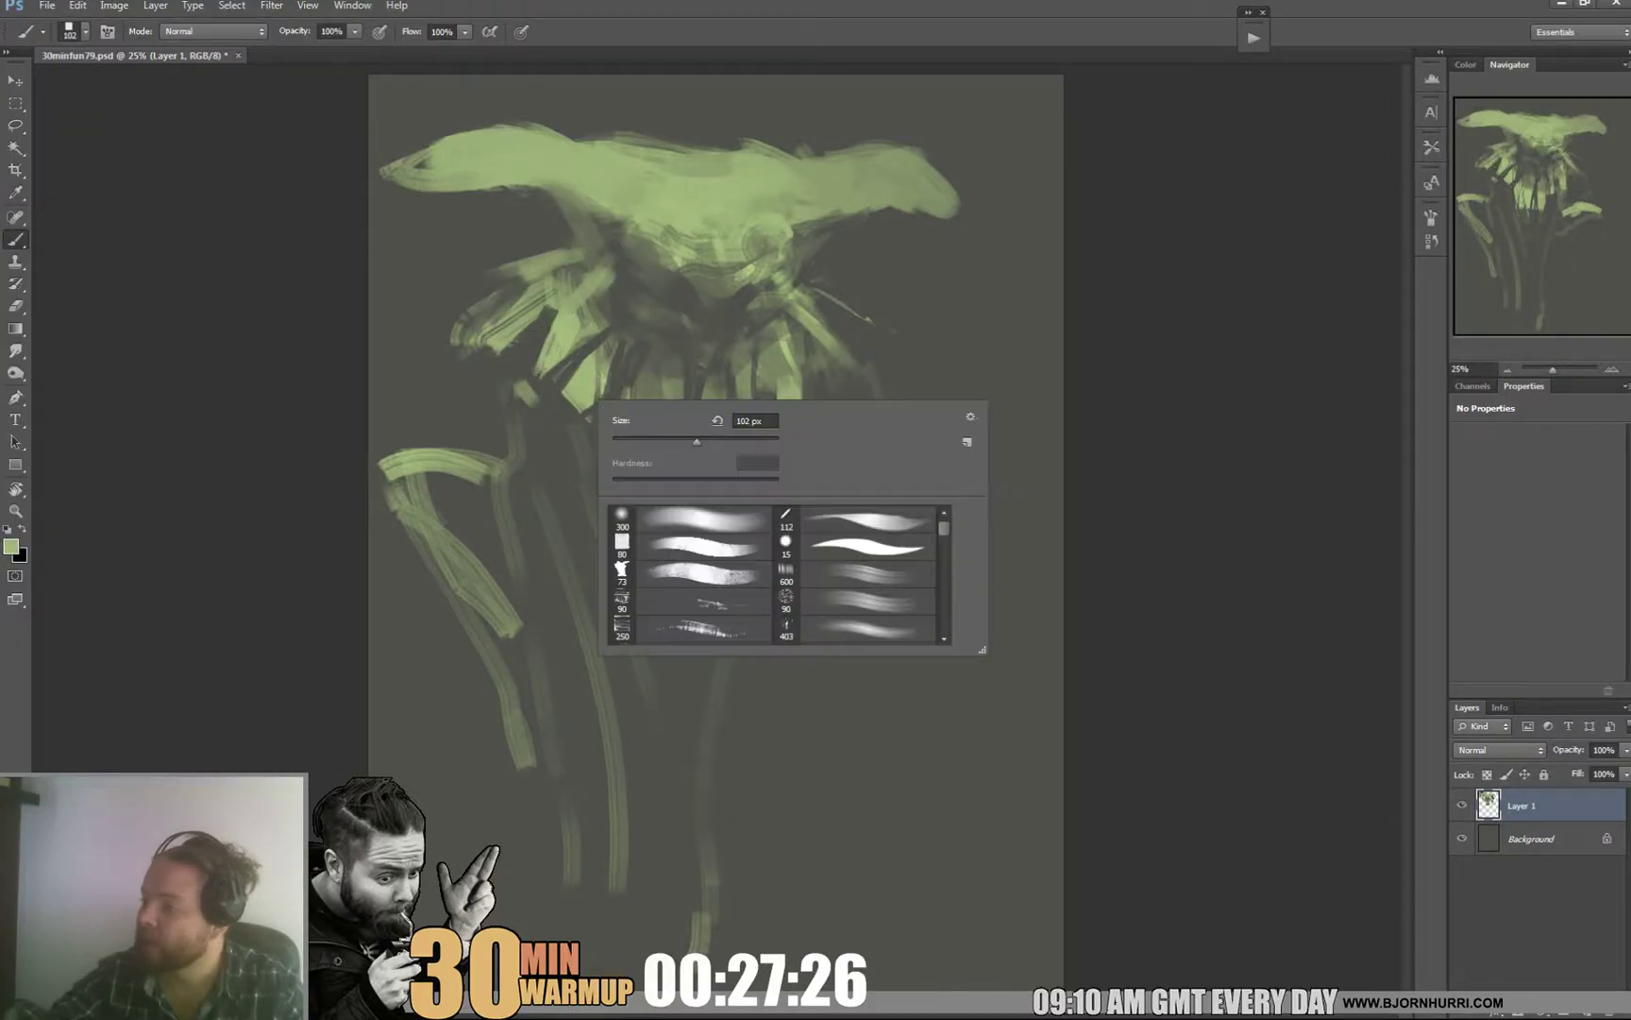
left_click_drag(537, 401, 573, 543)
left_click_drag(578, 607, 726, 980)
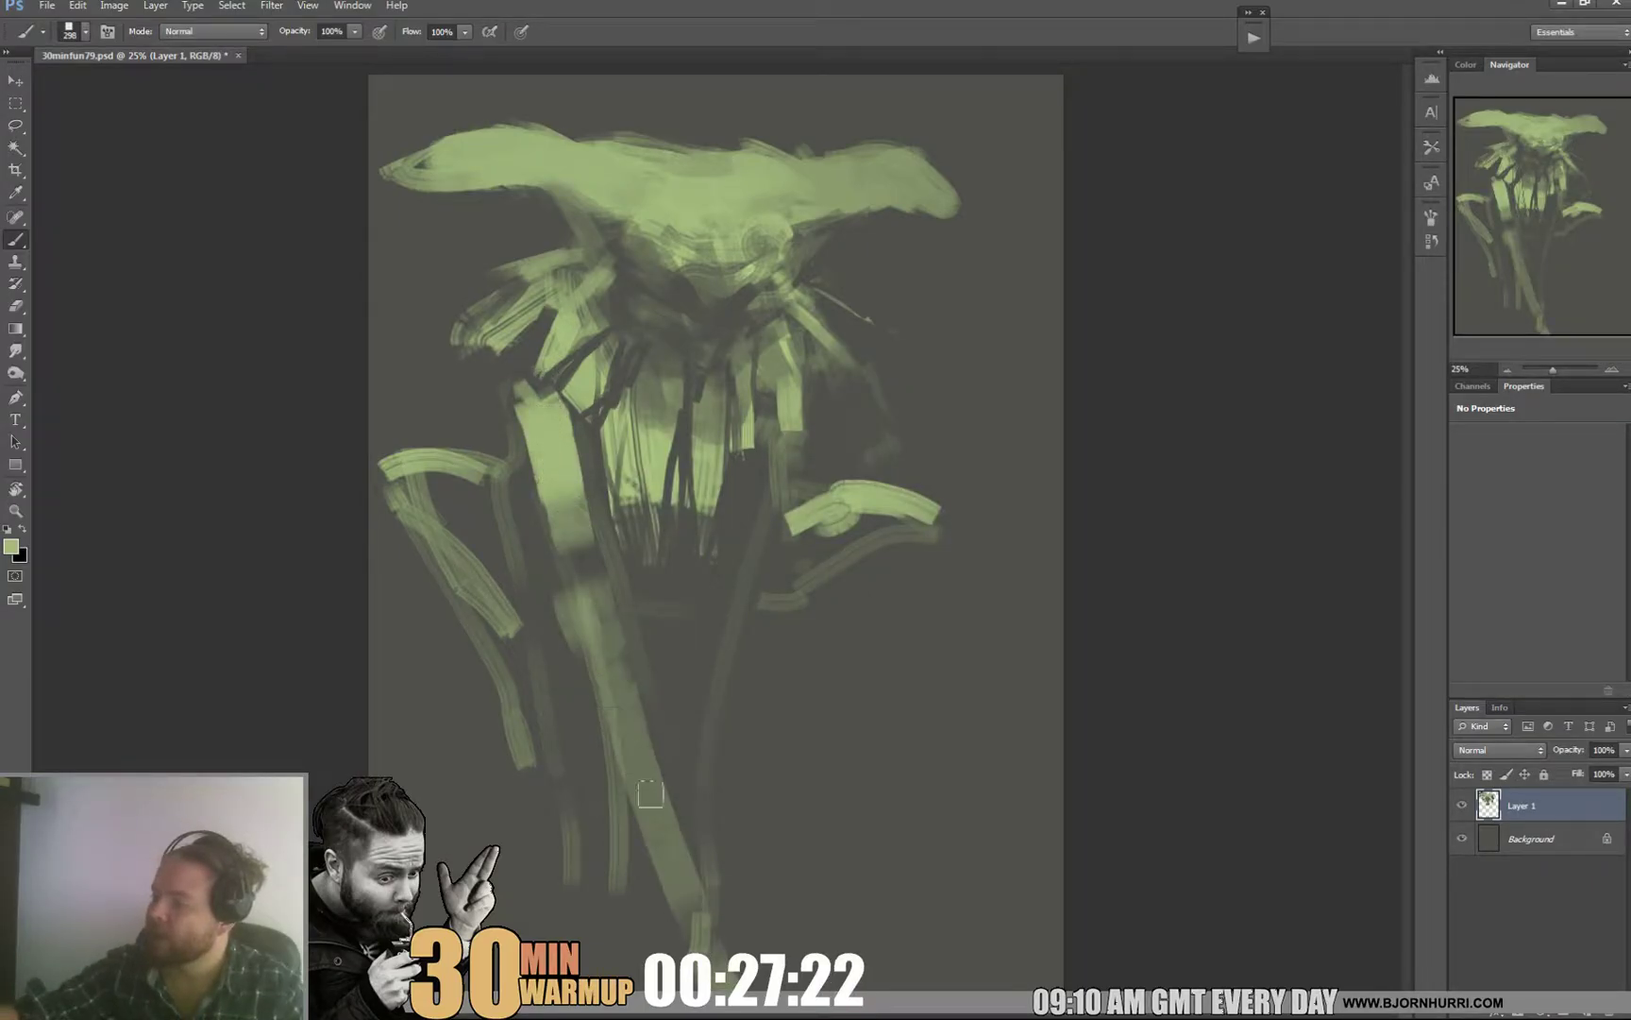
left_click_drag(658, 831, 706, 918)
left_click_drag(741, 557, 714, 742)
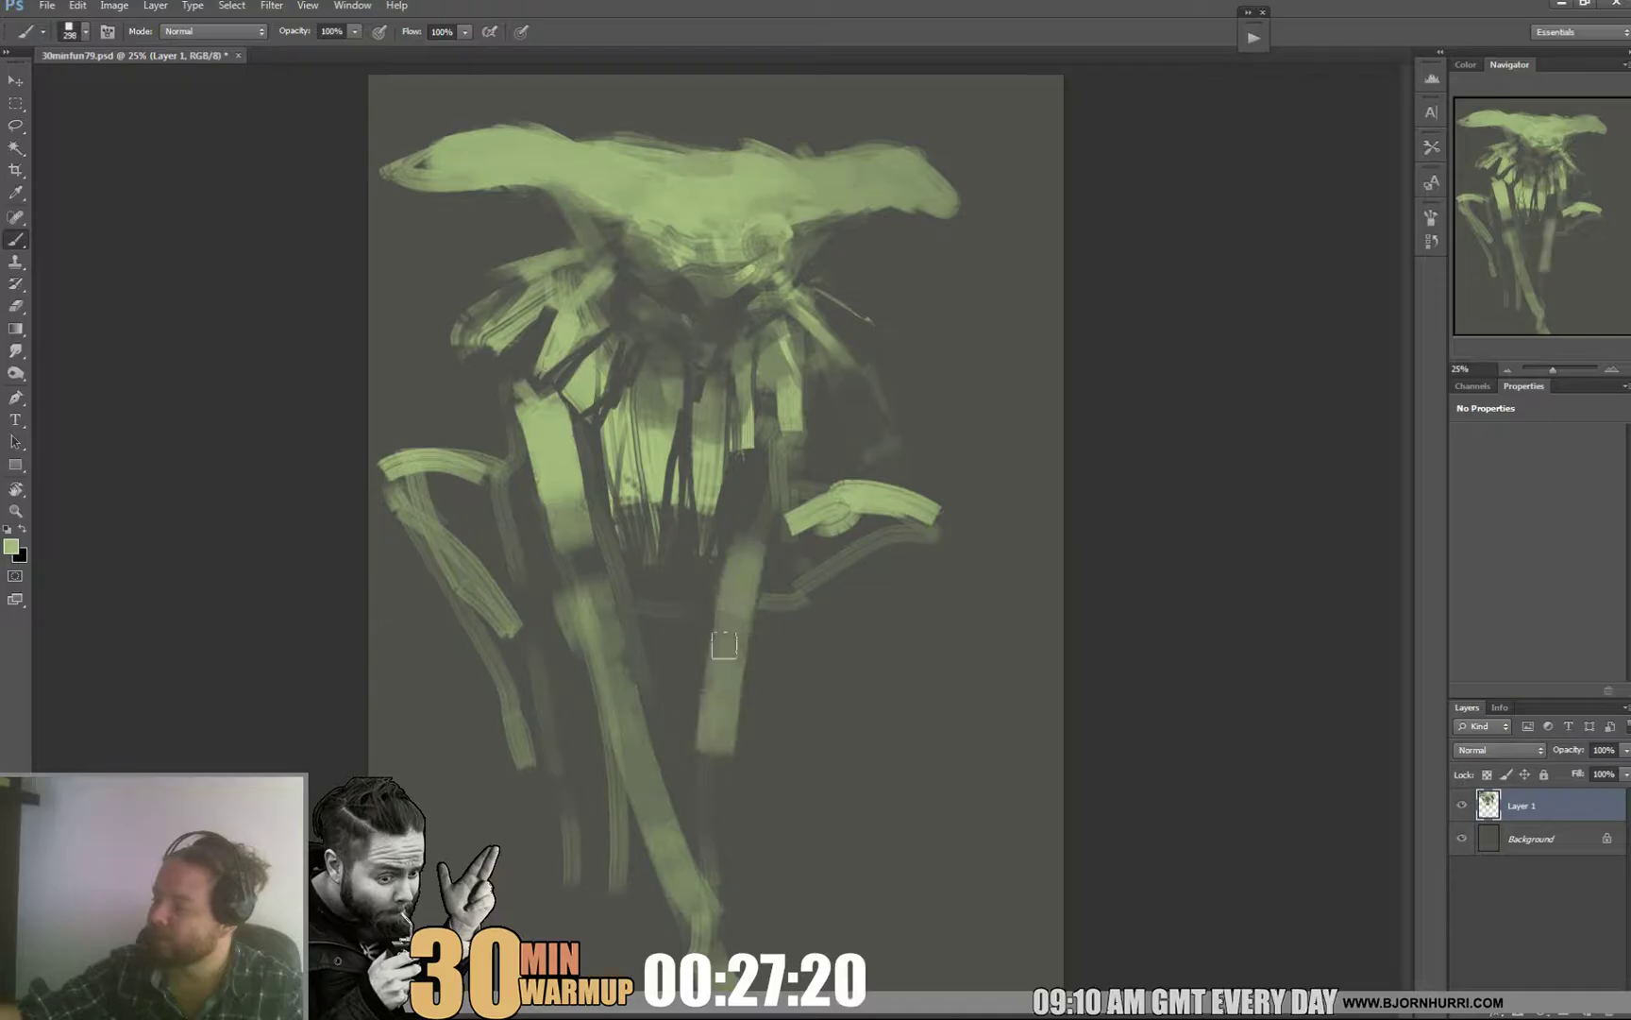
Step: Paint a light green highlight down the right leg and carve its upper edges with sampled background tones
left_click_drag(733, 659, 693, 884)
left_click(728, 947, "alt")
left_click_drag(743, 701, 708, 903)
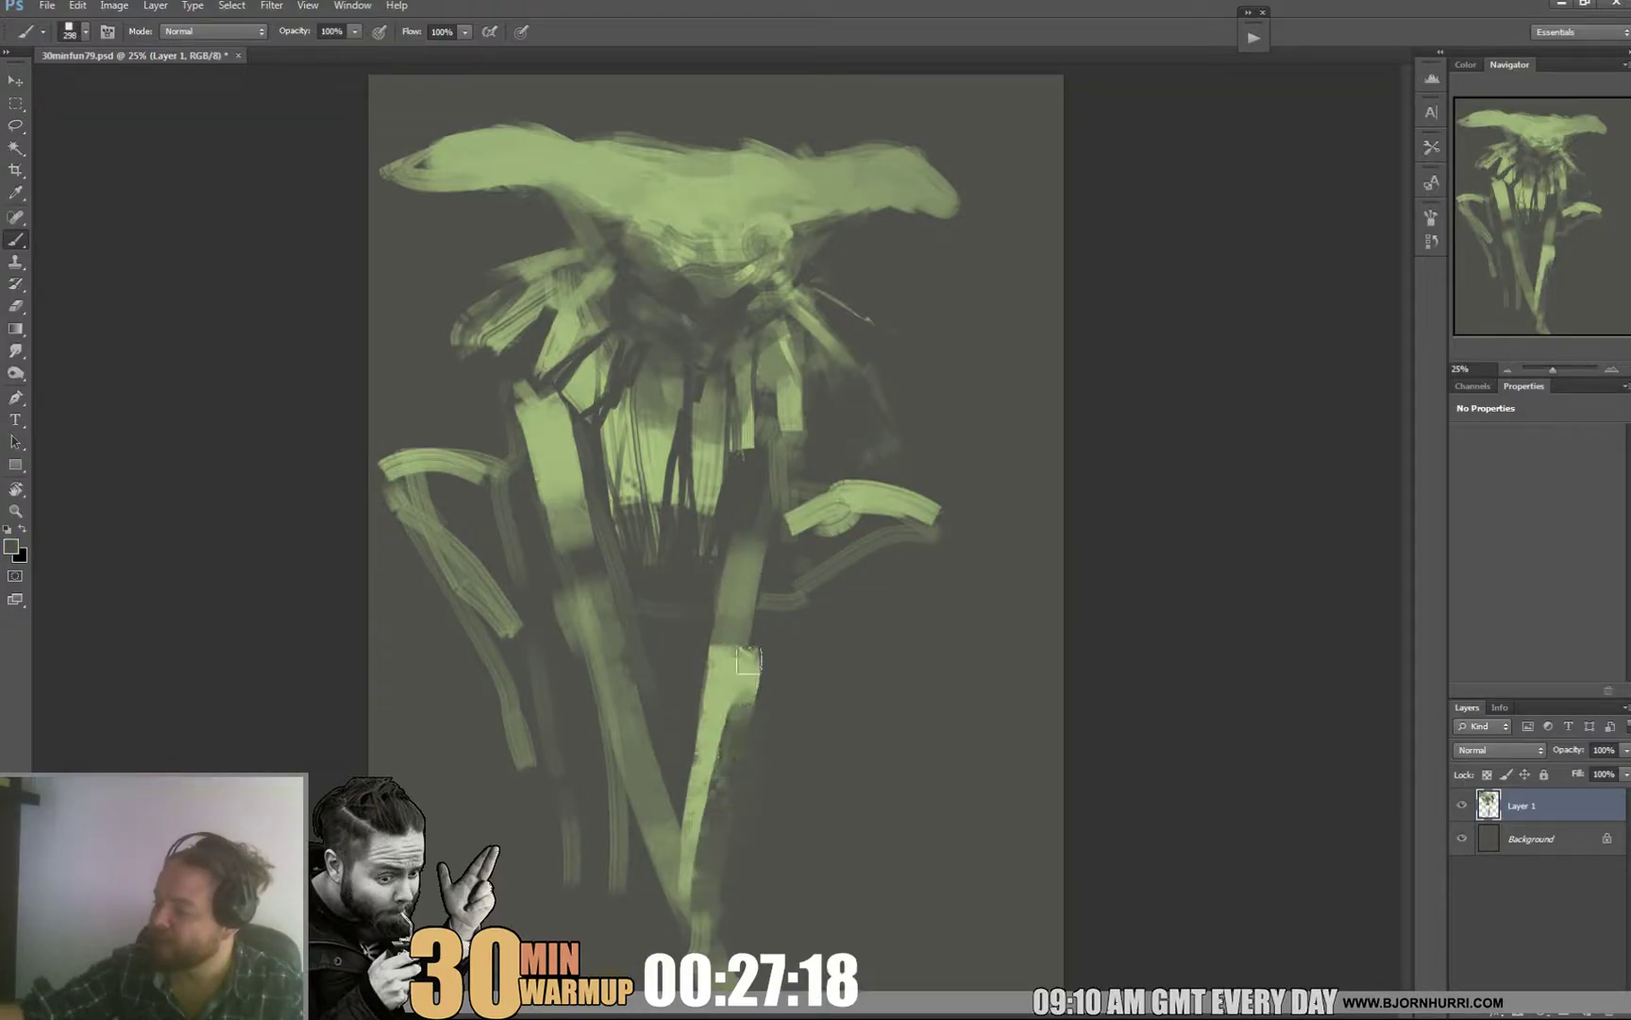
left_click_drag(751, 659, 731, 720)
left_click(726, 671, "alt")
mouse_move(739, 609)
left_mouse_down()
mouse_move(761, 479)
mouse_move(784, 523)
left_mouse_up()
left_click(803, 456, "alt")
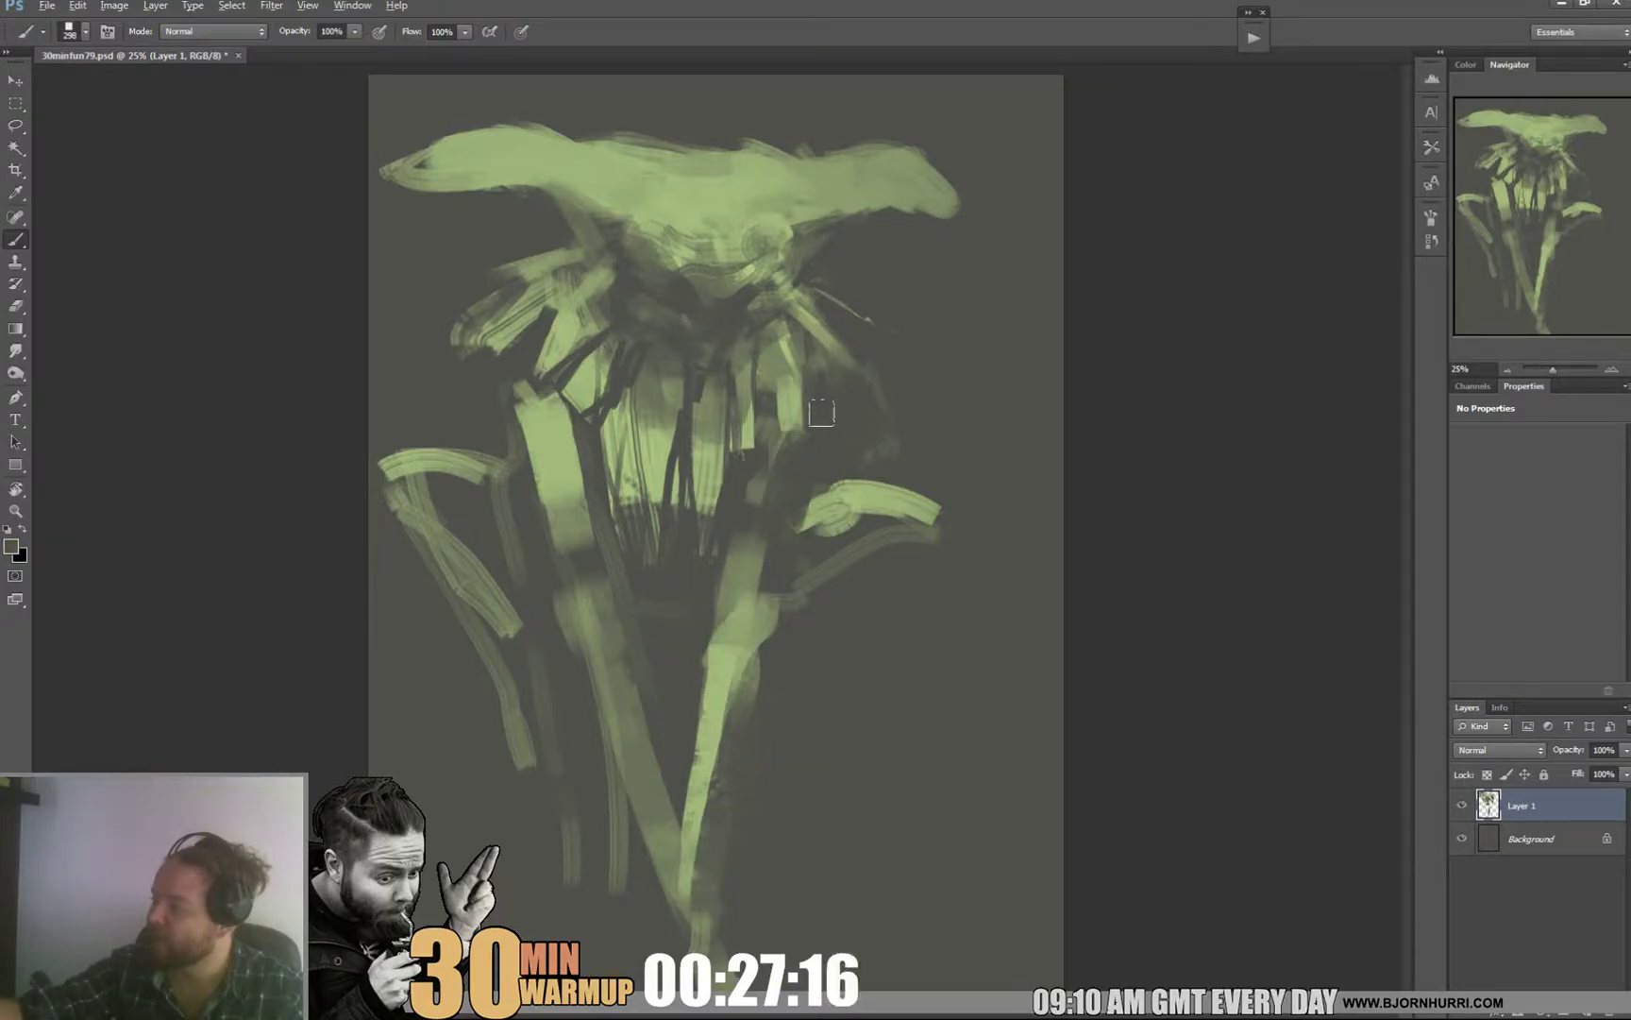
left_click_drag(747, 458, 687, 714)
Step: Narrow the upper left leg by painting over its outer edge with sampled dark tones and restating the inner part in mid green
mouse_move(548, 425)
left_mouse_down()
mouse_move(579, 535)
mouse_move(562, 528)
left_mouse_up()
left_click_drag(526, 385, 594, 568)
left_click(581, 475, "alt")
left_click_drag(566, 430, 576, 521)
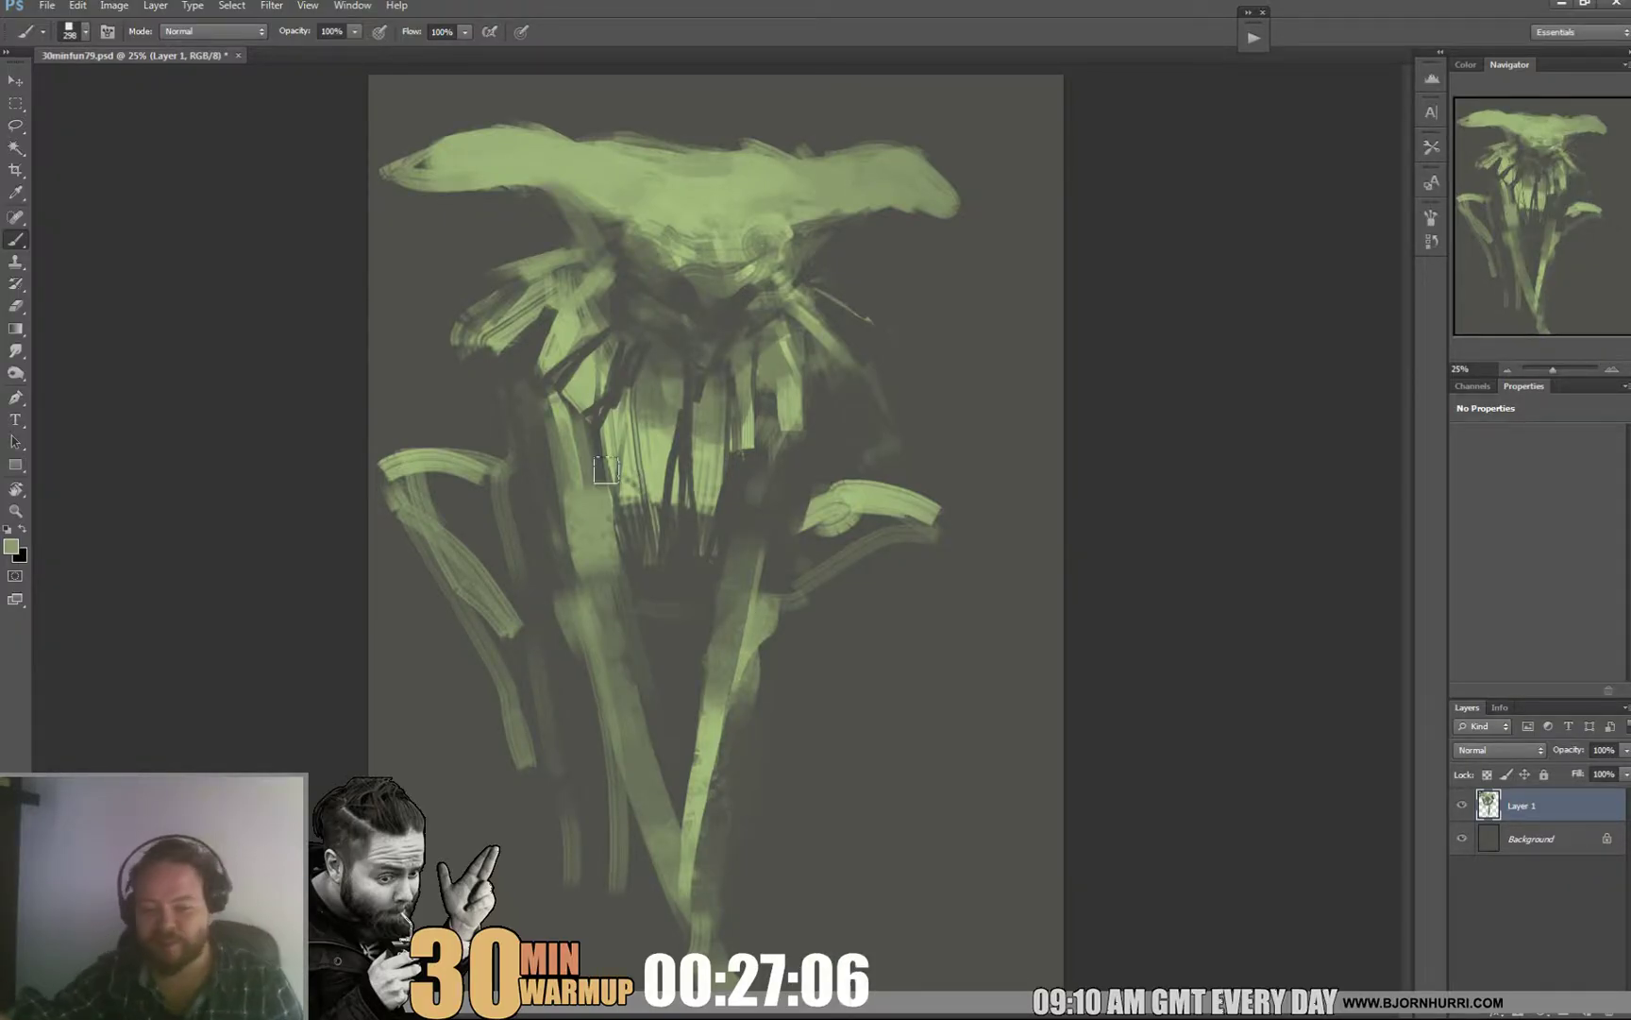
left_click(525, 444, "alt")
left_click_drag(516, 382, 539, 513)
left_click_drag(553, 439, 572, 566)
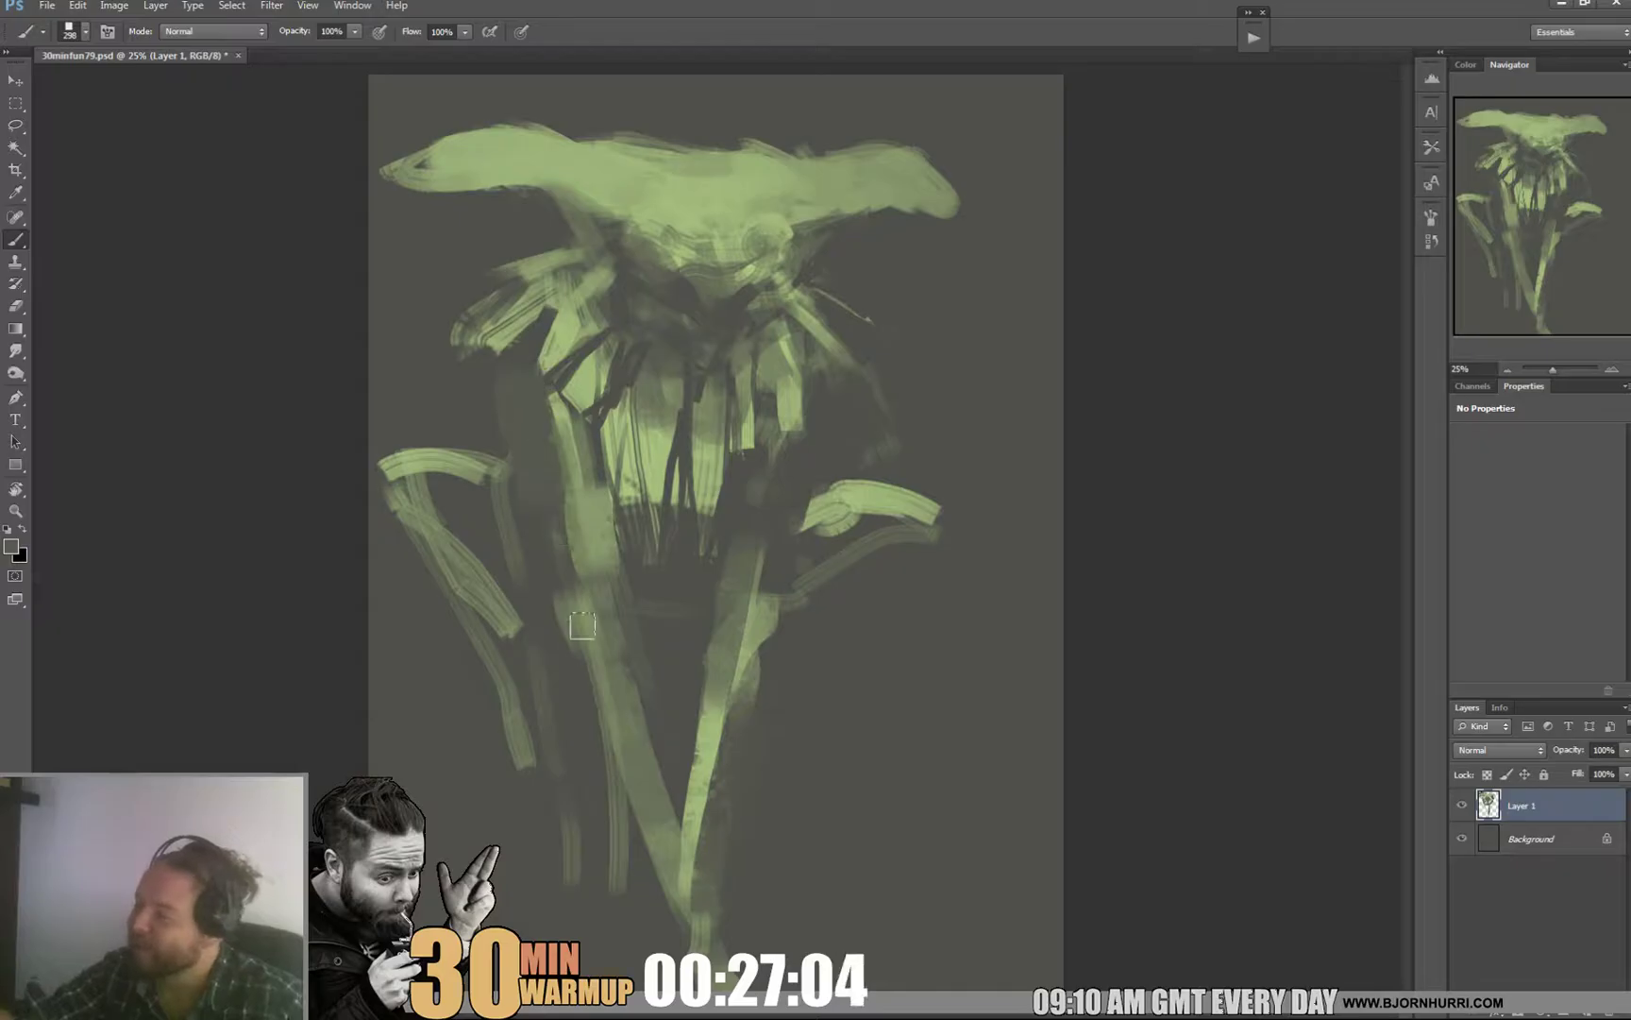
left_click_drag(557, 416, 602, 618)
Step: Paint out the left forearm and the faint strokes beside the left leg with the dark background tone
left_click_drag(425, 481, 510, 623)
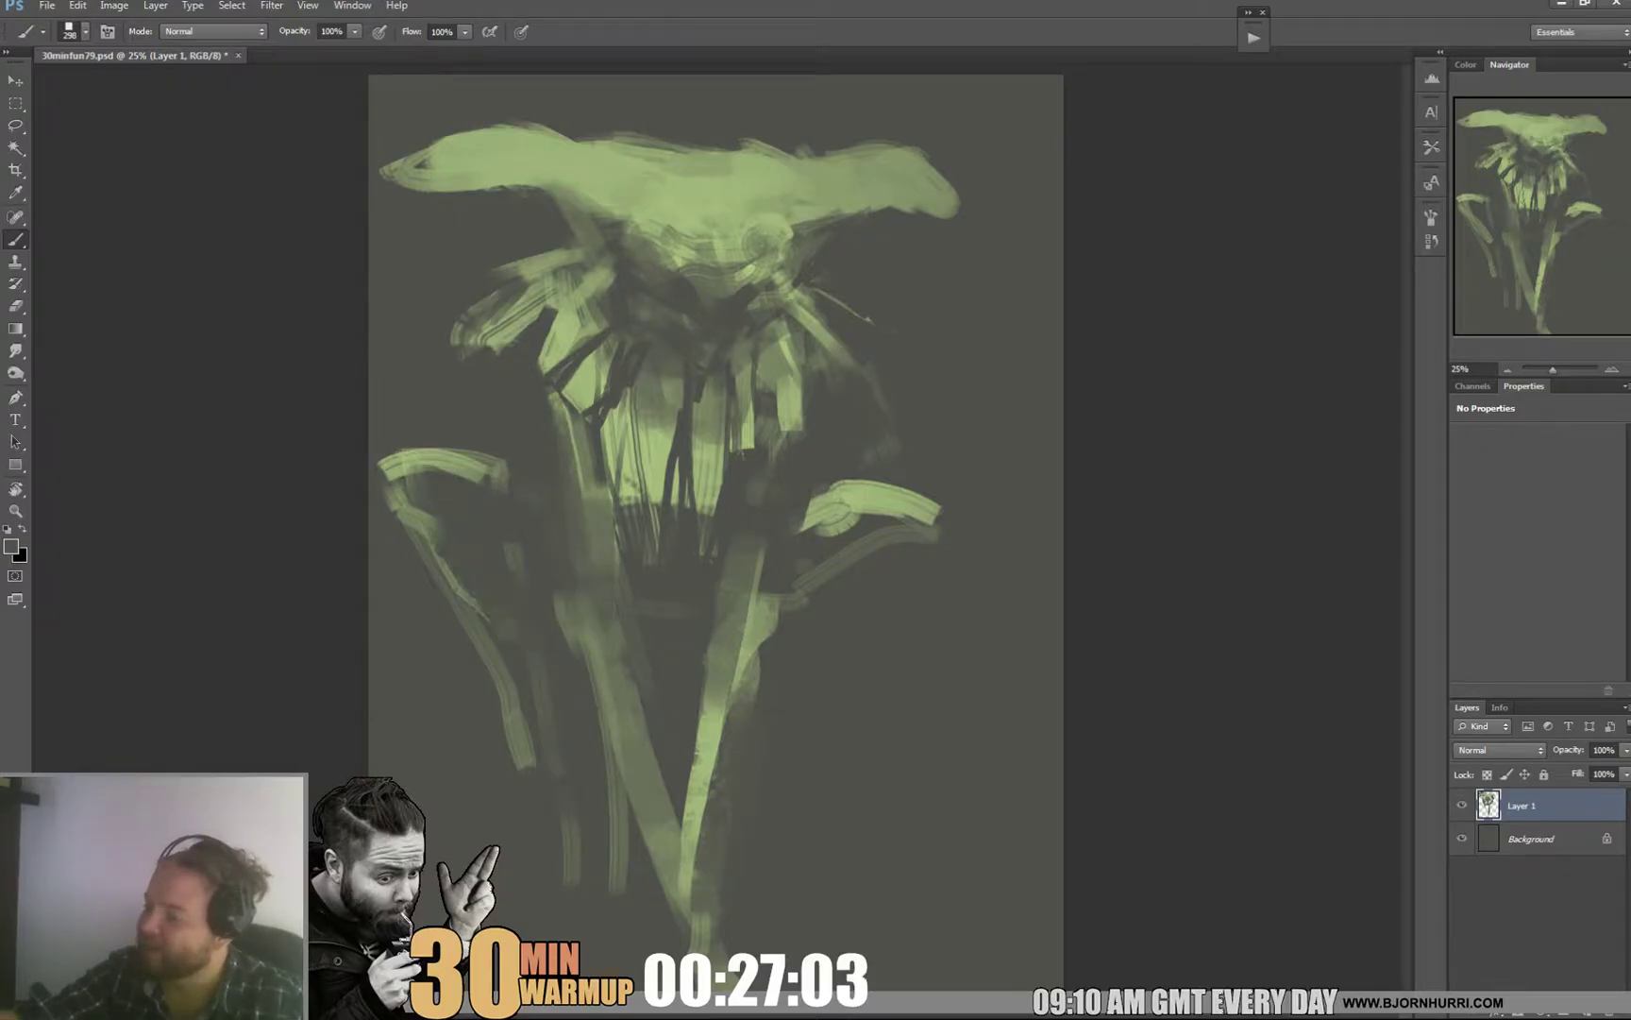
left_click_drag(415, 519, 472, 623)
left_click_drag(429, 557, 531, 763)
left_click_drag(579, 675, 601, 775)
Step: Extend both upper arms into curved light green shapes, then subdue the right forearm and the right leg's edge with a dark tone
left_click(463, 468, "alt")
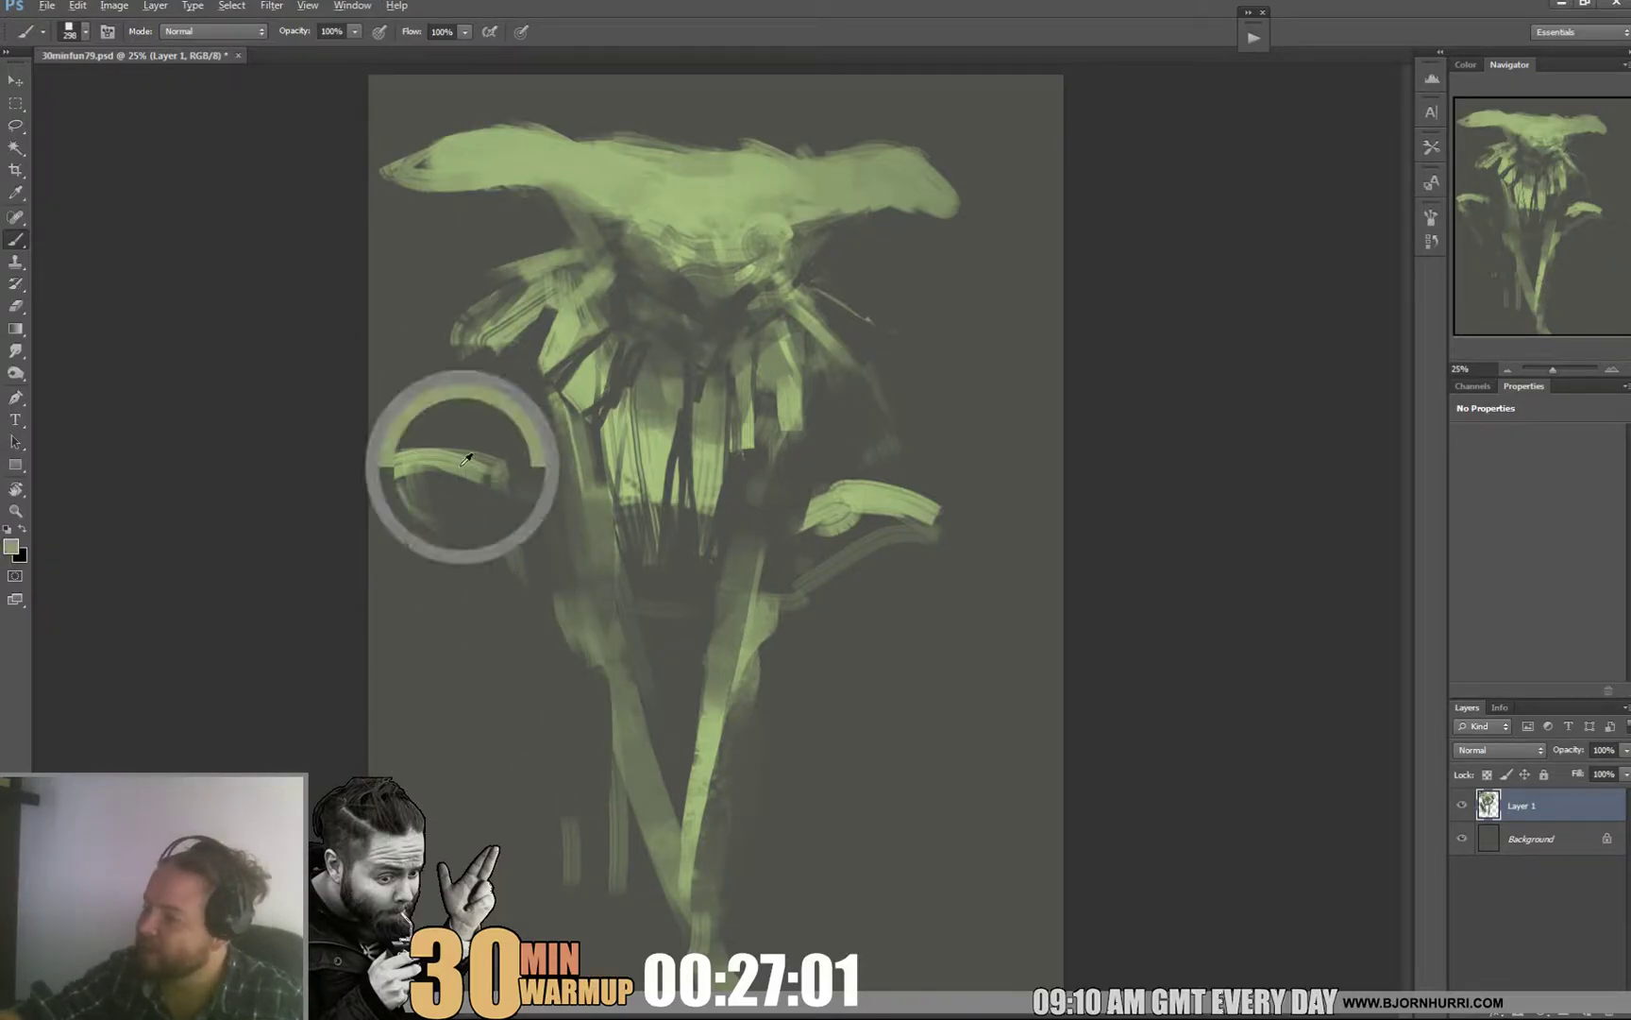
left_click_drag(461, 475, 536, 526)
left_click_drag(876, 459, 795, 502)
mouse_move(895, 482)
left_mouse_down()
mouse_move(953, 534)
mouse_move(819, 553)
left_mouse_up()
left_click(892, 561, "alt")
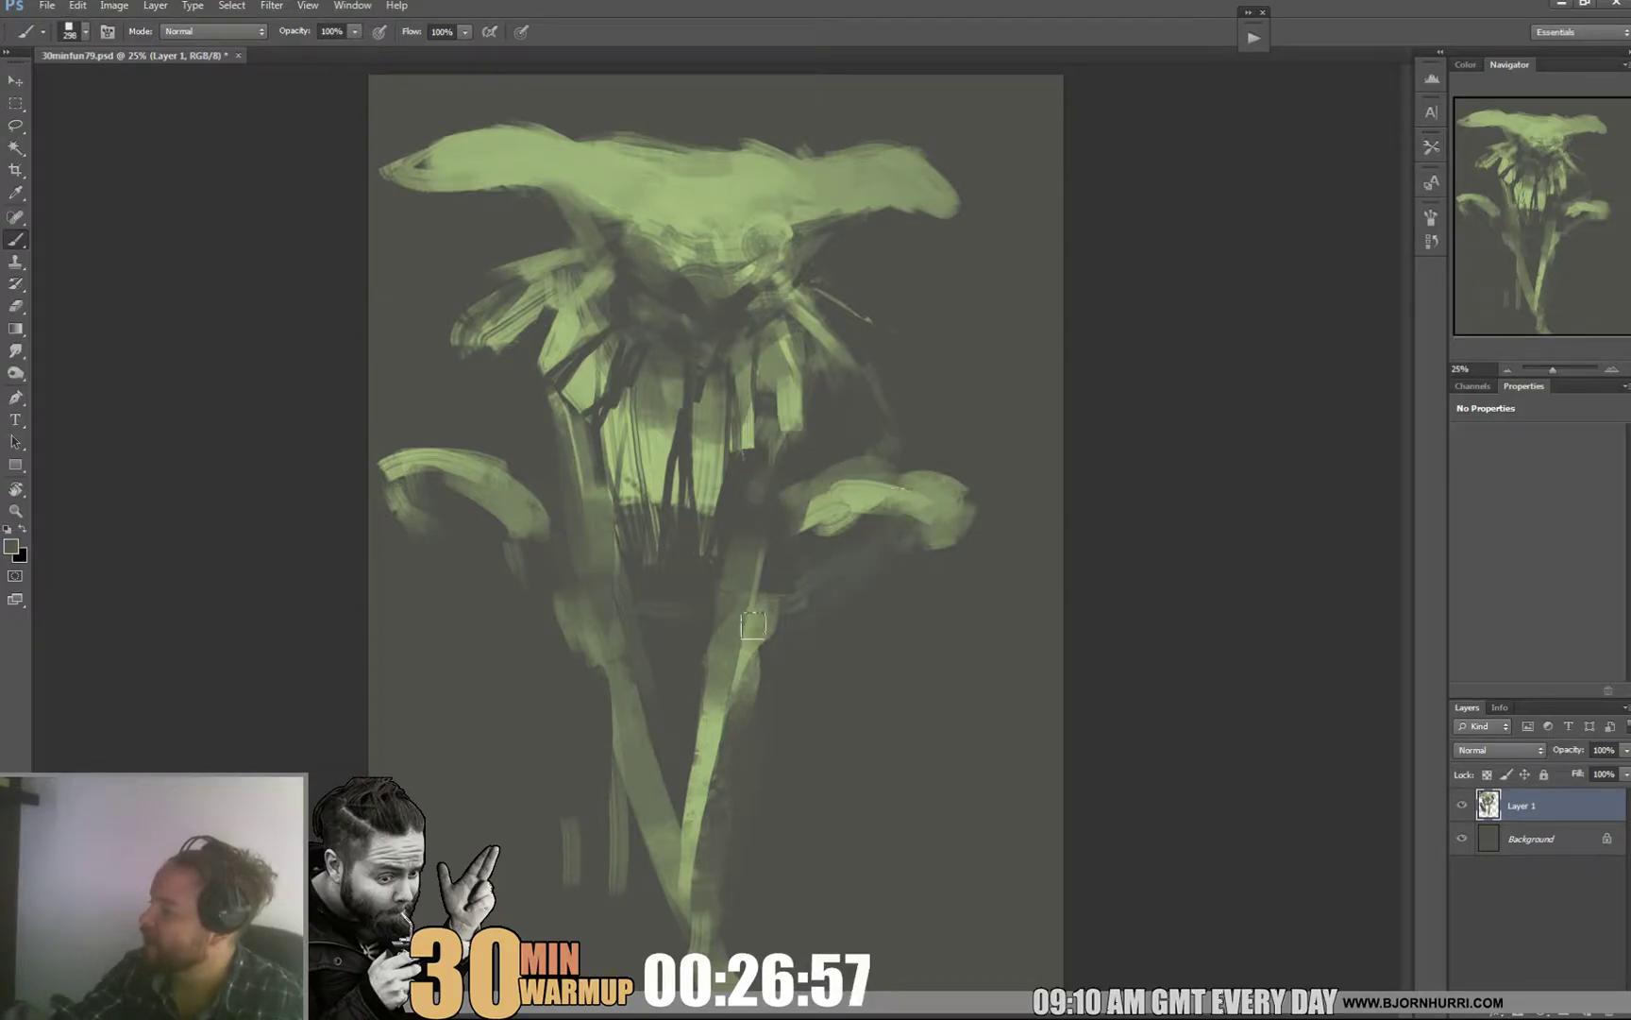
left_click_drag(753, 624, 732, 694)
Step: Break up the central hanging strands with sampled dark and mid greens, and add a narrow strand beside the left arm with a smaller brush
left_click(682, 572, "alt")
mouse_move(604, 464)
left_mouse_down()
mouse_move(697, 528)
mouse_move(680, 460)
mouse_move(651, 547)
left_mouse_up()
left_click(709, 481, "alt")
left_click(656, 526, "alt")
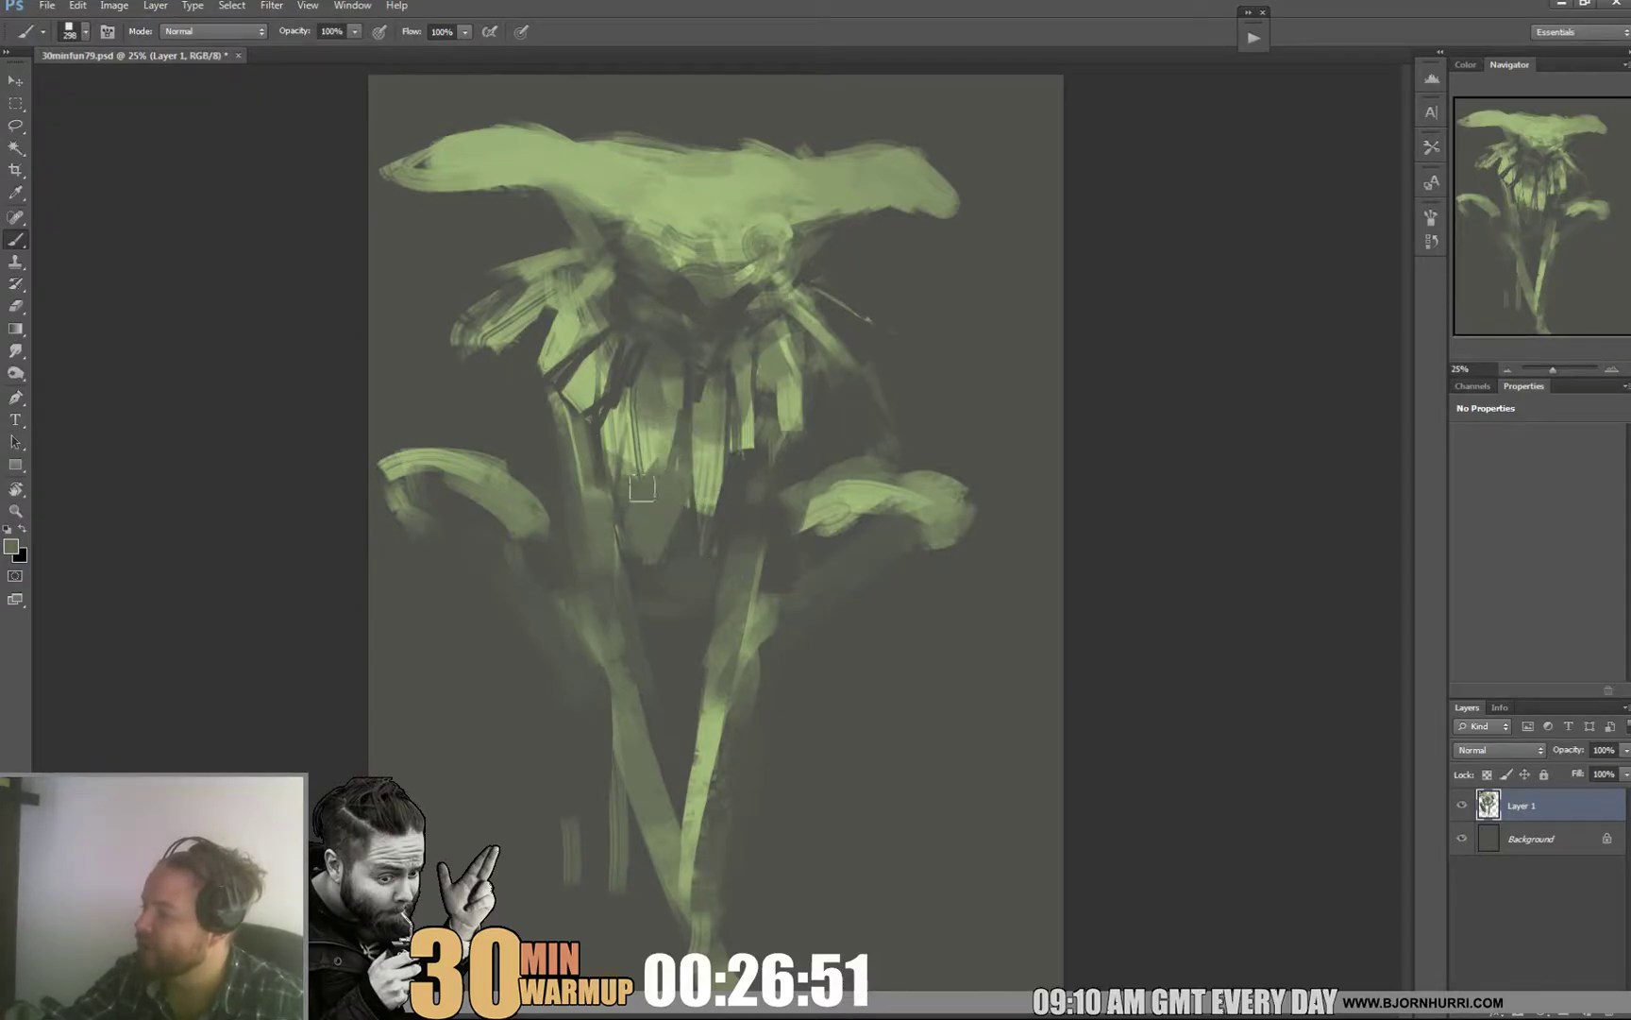
left_click_drag(663, 441, 655, 458)
left_click(688, 570, "alt")
mouse_move(631, 528)
left_mouse_down()
mouse_move(641, 488)
mouse_move(674, 547)
left_mouse_up()
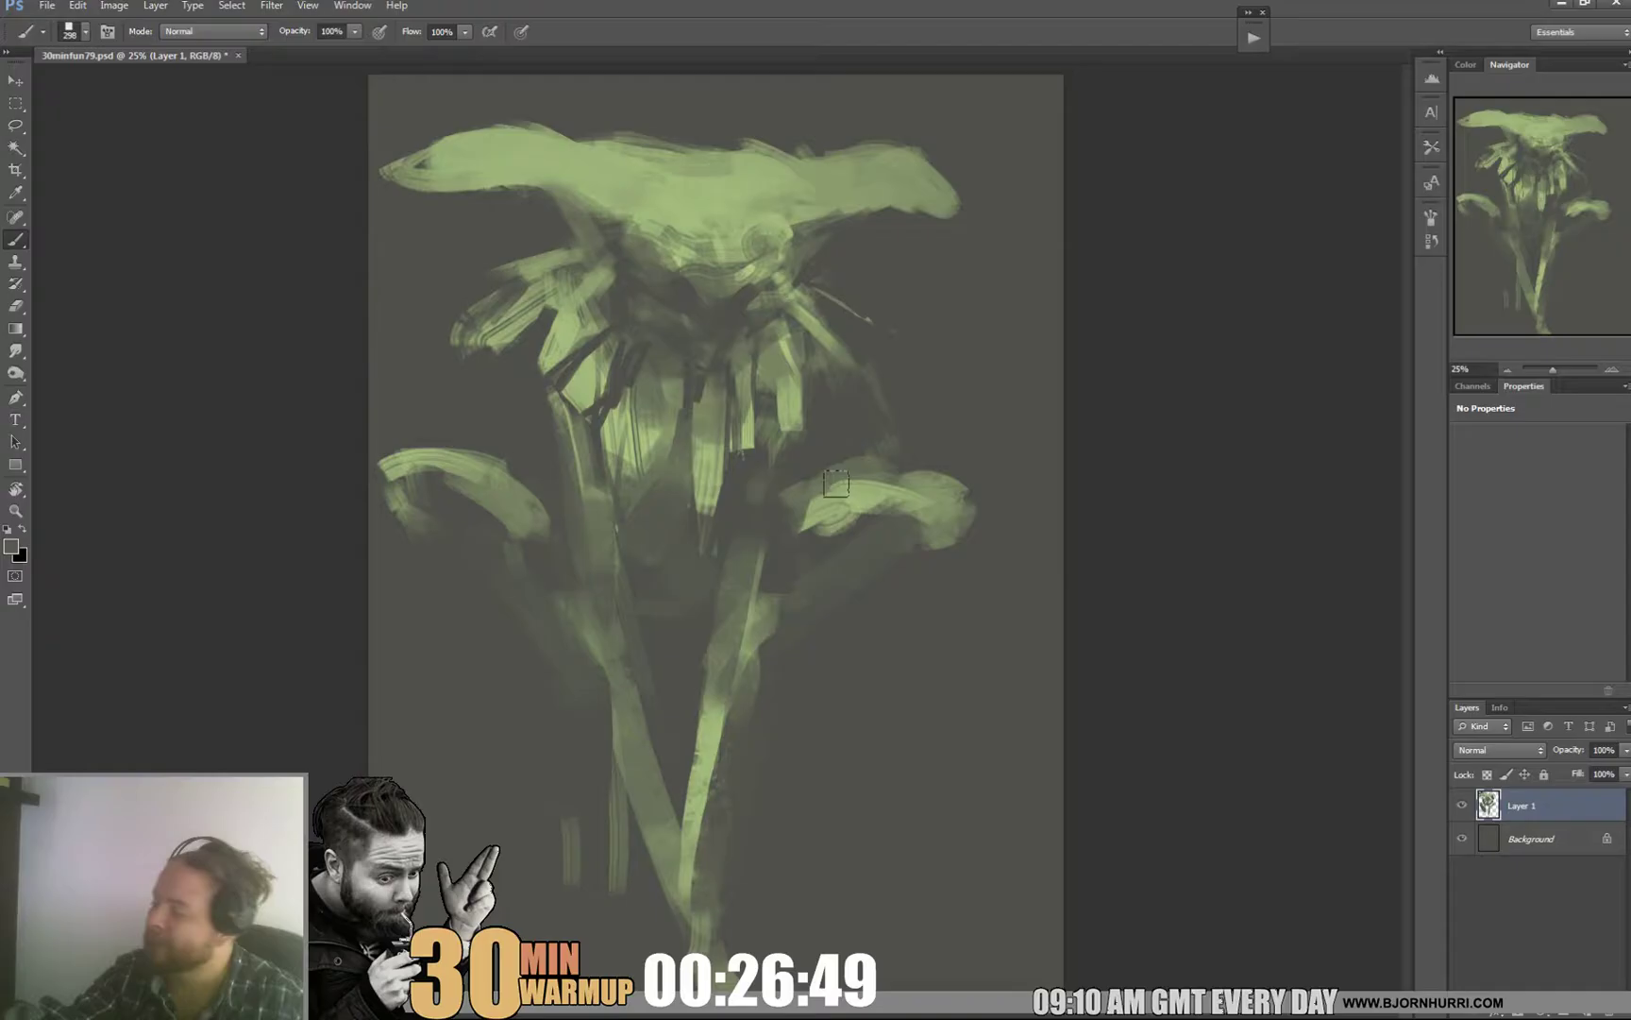
right_click(779, 511)
mouse_move(680, 415)
left_mouse_down()
mouse_move(648, 482)
mouse_move(564, 555)
left_mouse_up()
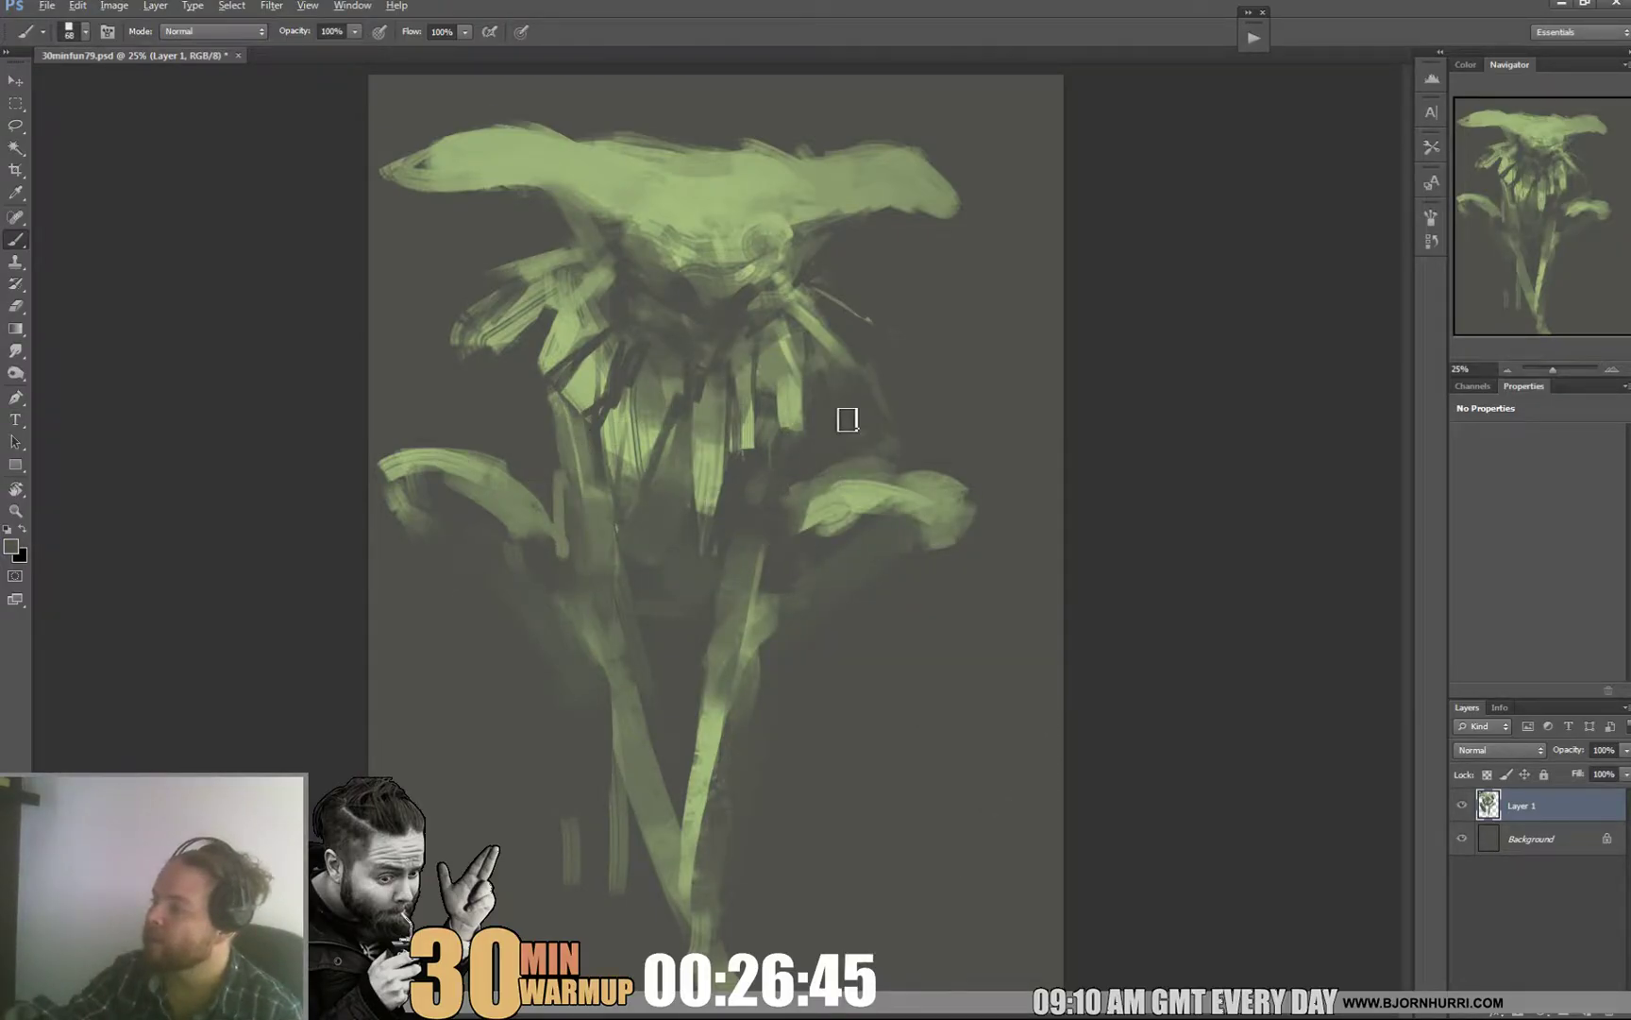
Step: Refine the eyes and the lower edge of the face with a 38 px brush and sampled light and dark greens
left_click(717, 243, "alt")
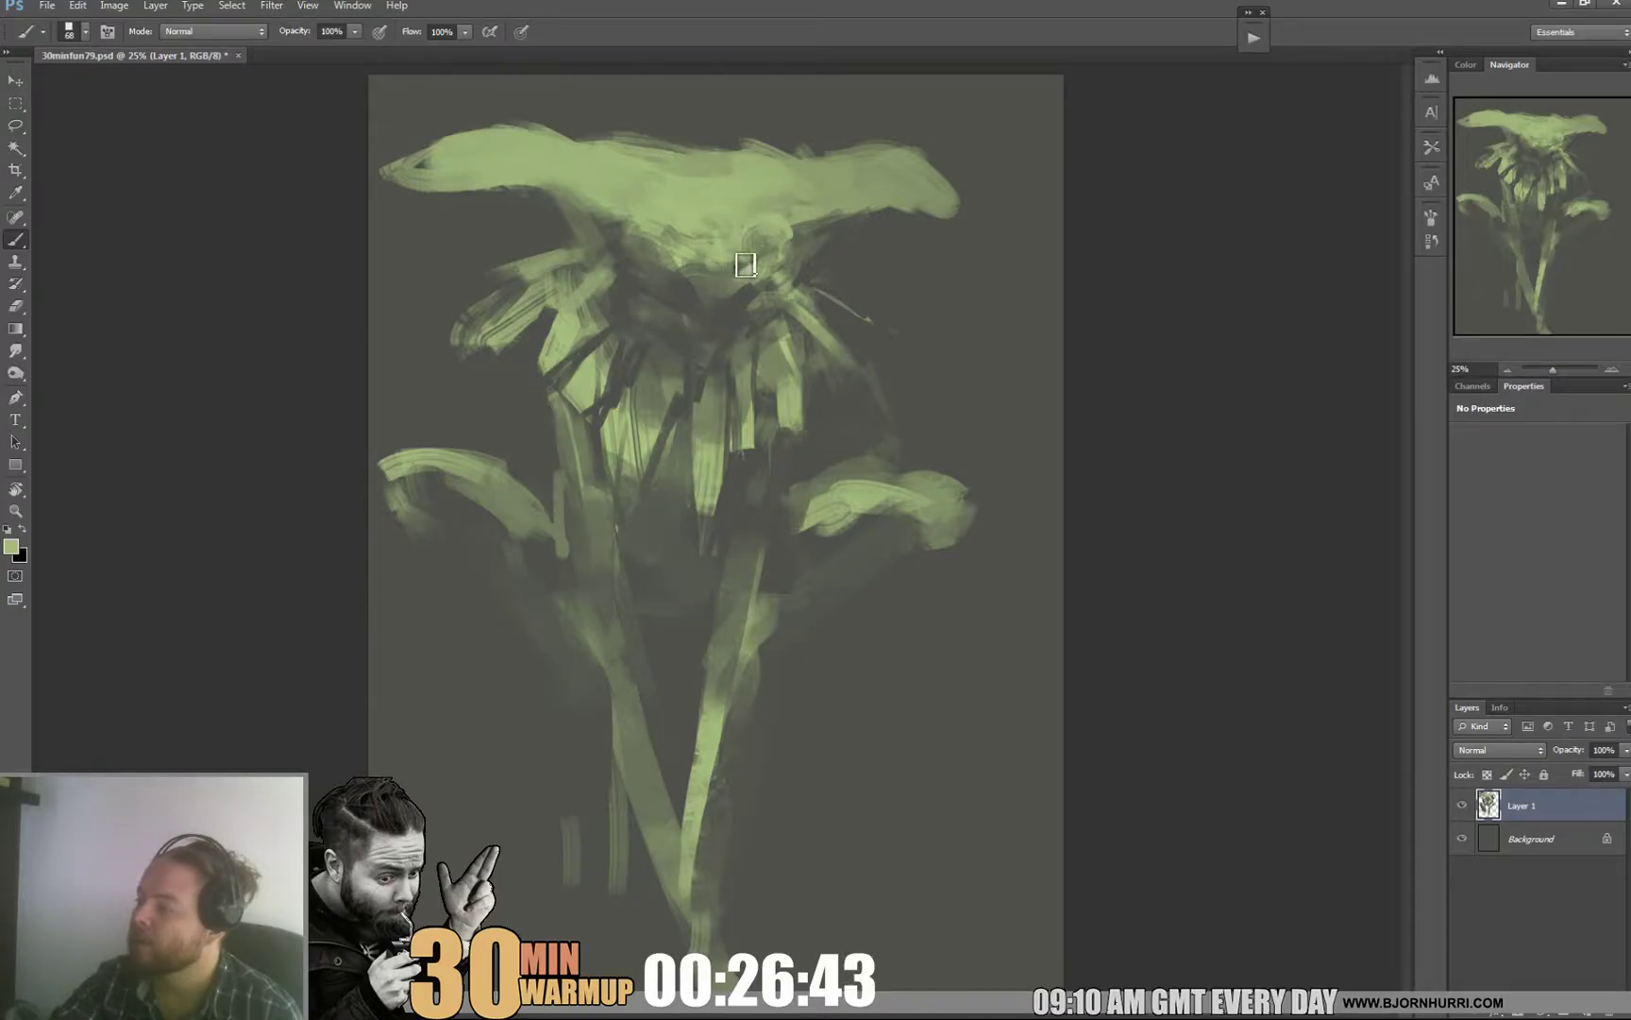
right_click(789, 268)
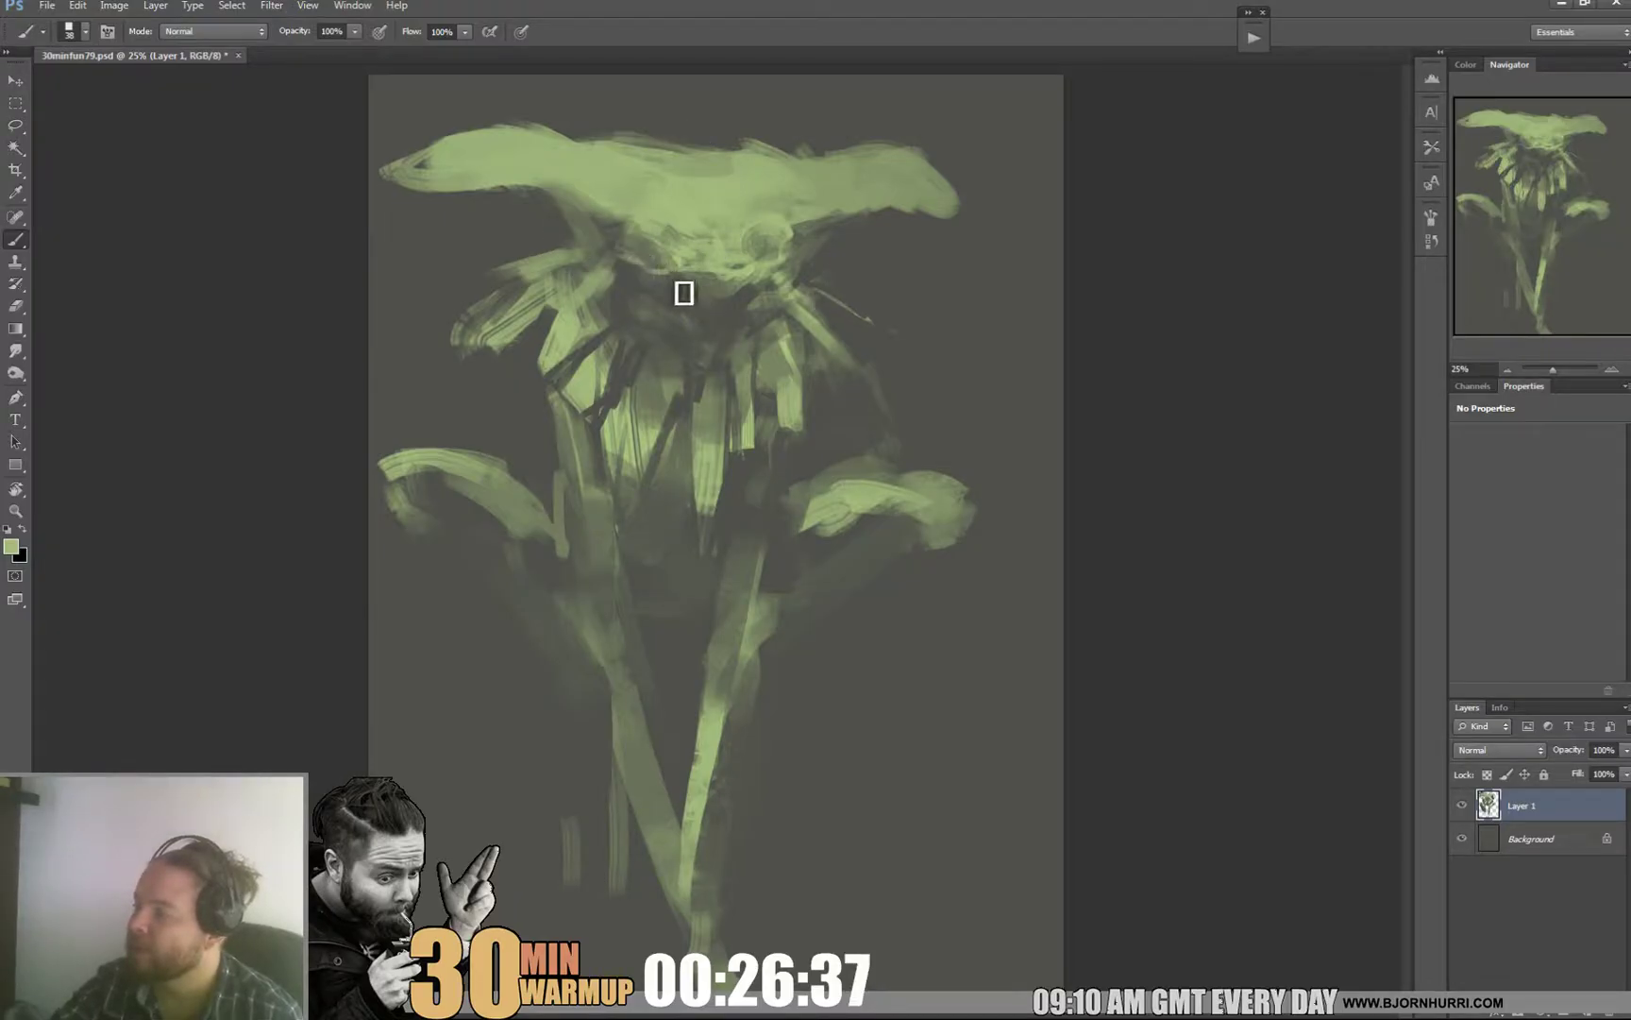
left_click_drag(714, 287, 762, 278)
left_click(744, 288, "alt")
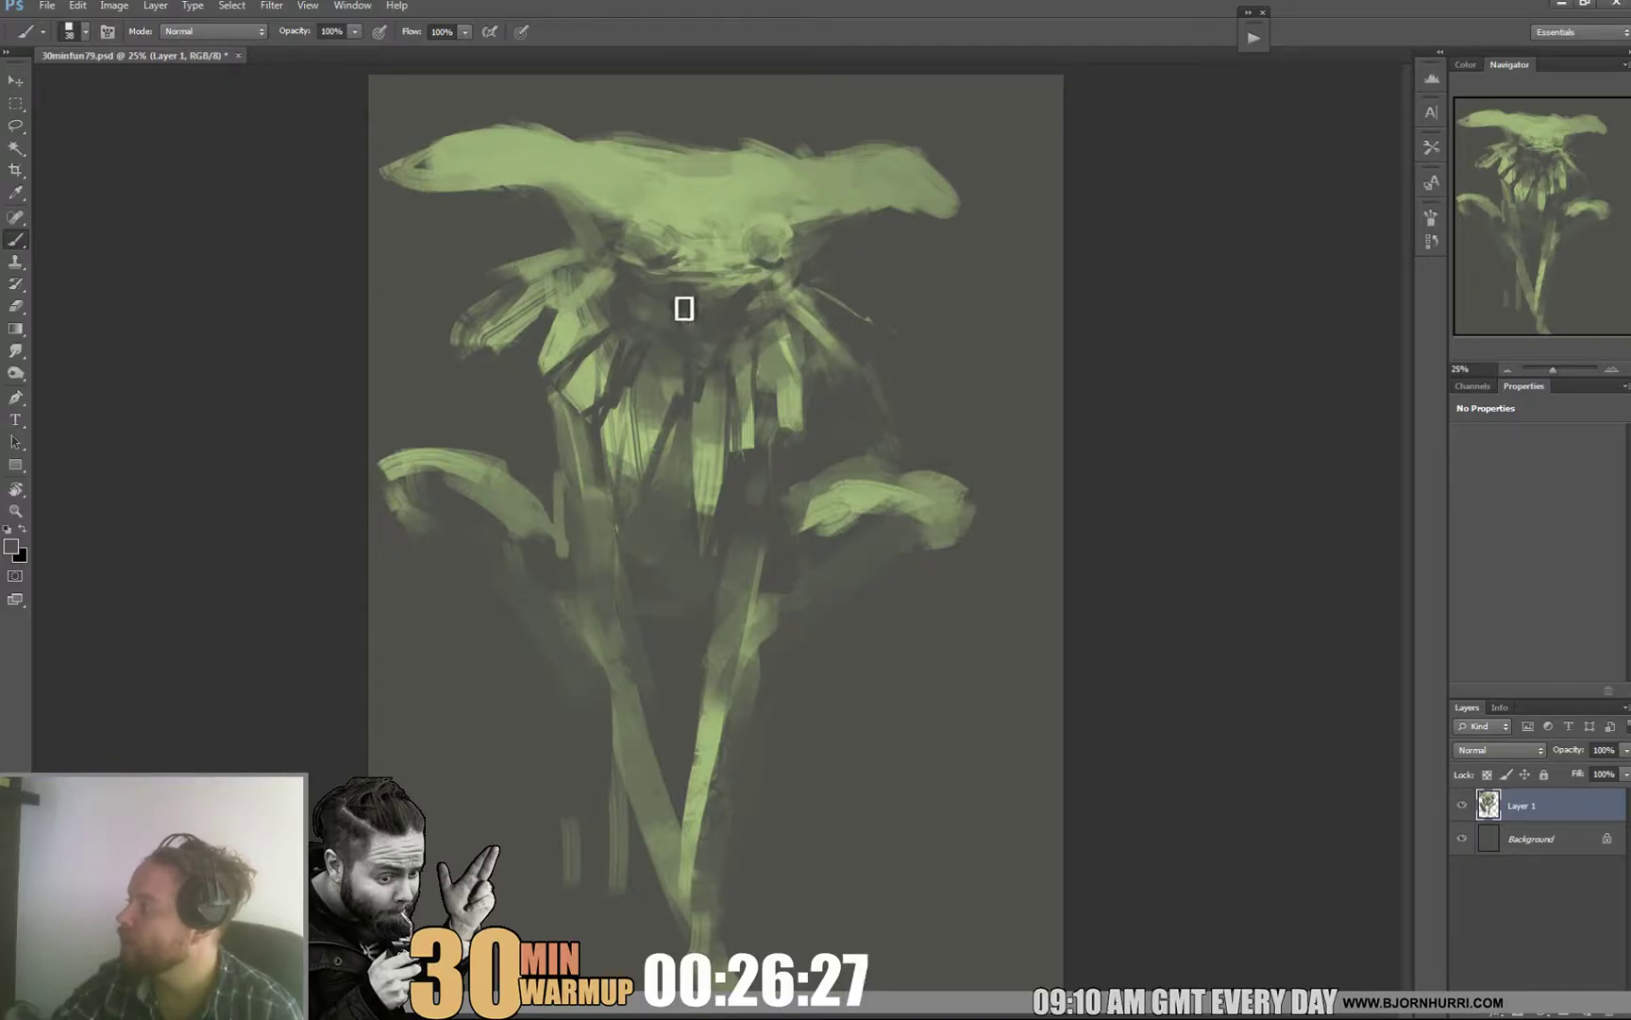
Step: Set the brush to 141 px, extend the crown's right end into a tapered tip, and clean the crown's upper edge with background color
right_click(914, 210)
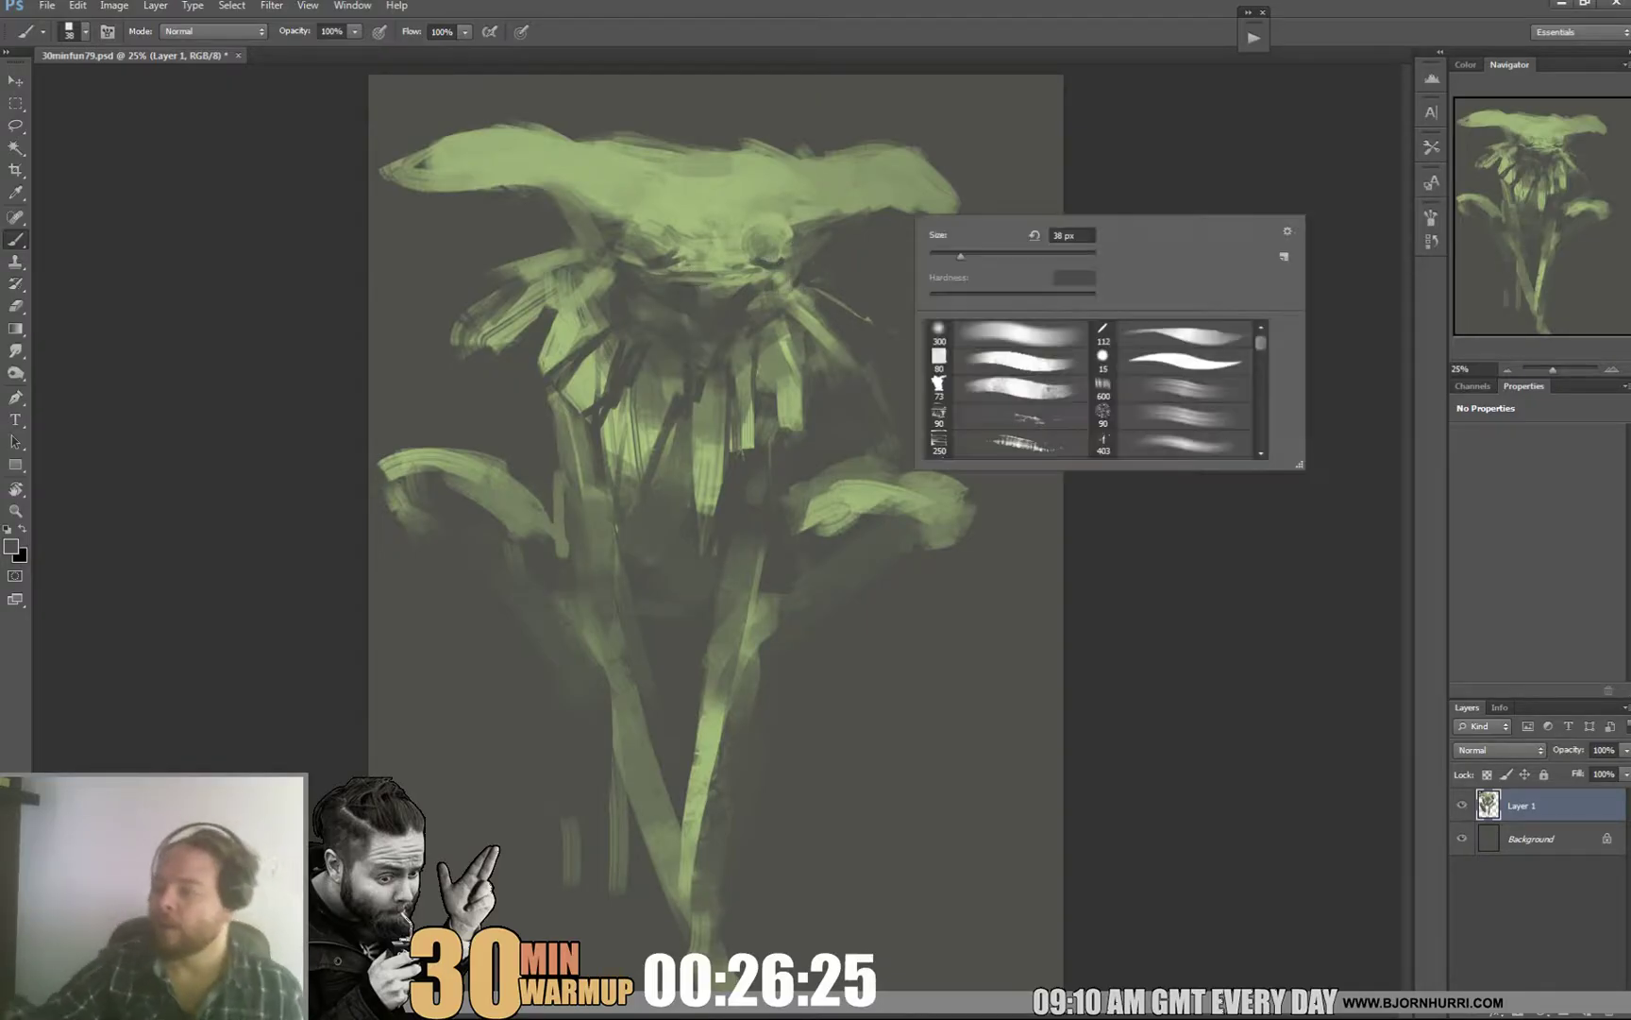
left_click(944, 376)
left_click(886, 158, "alt")
mouse_move(923, 156)
left_mouse_down()
mouse_move(873, 142)
mouse_move(1002, 161)
mouse_move(991, 178)
mouse_move(958, 164)
mouse_move(890, 208)
left_mouse_up()
left_click(887, 213, "alt")
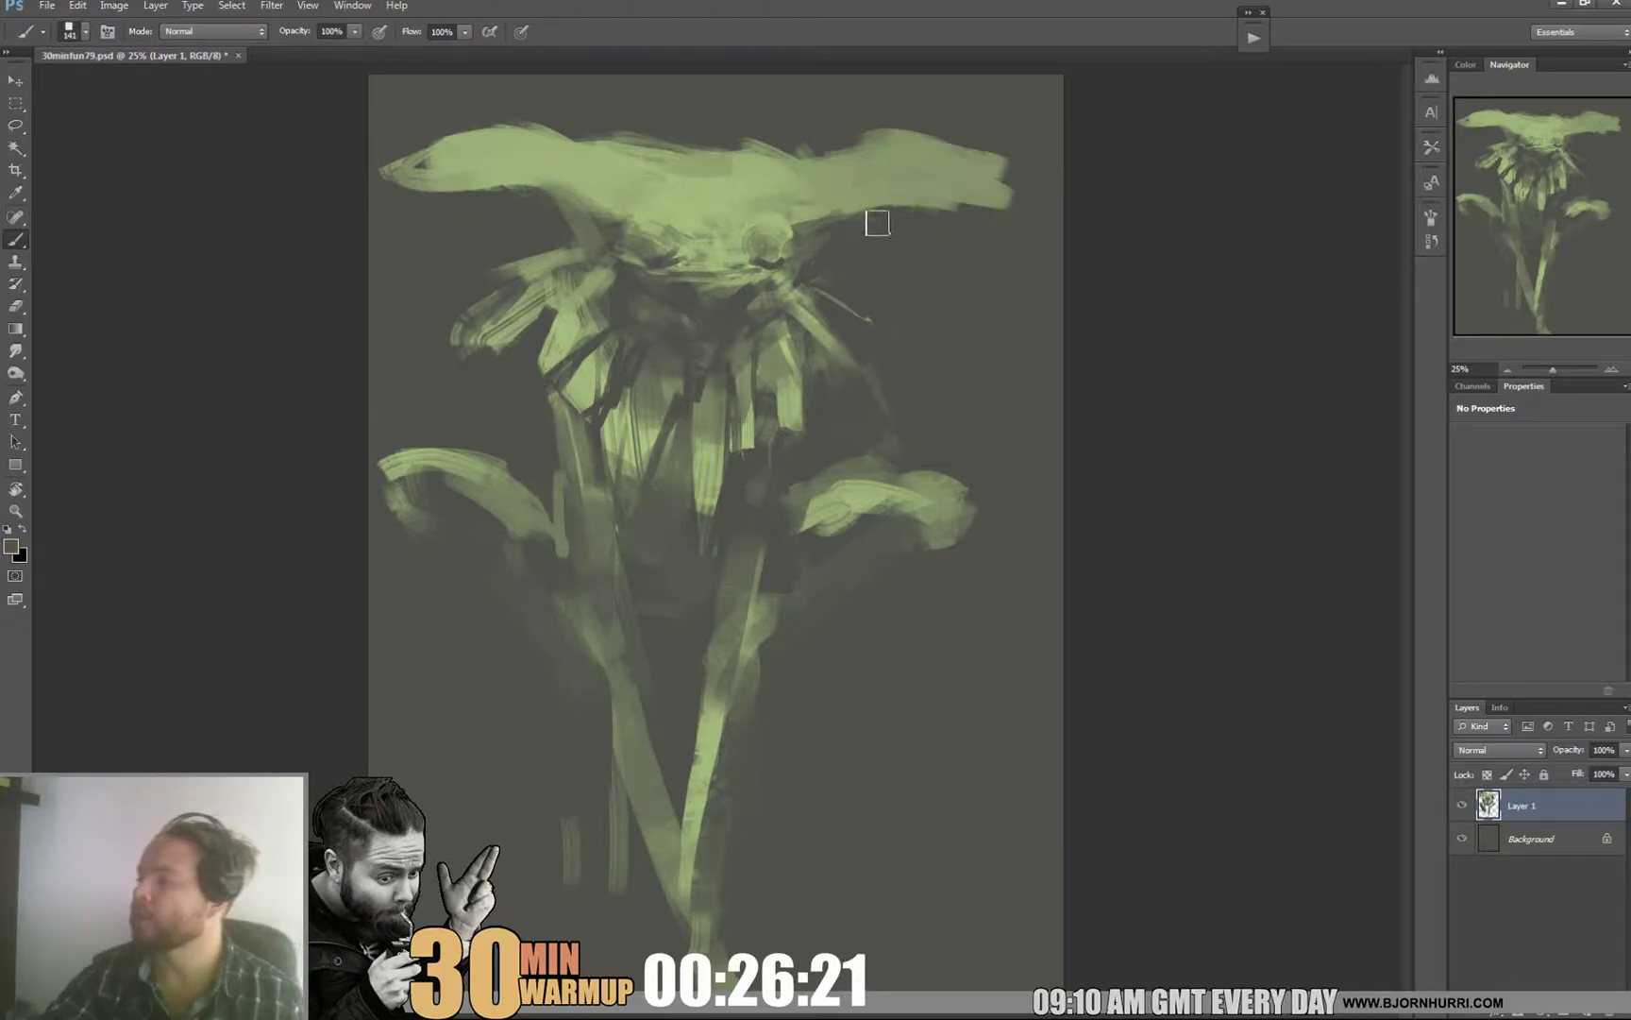
left_click(681, 171, "alt")
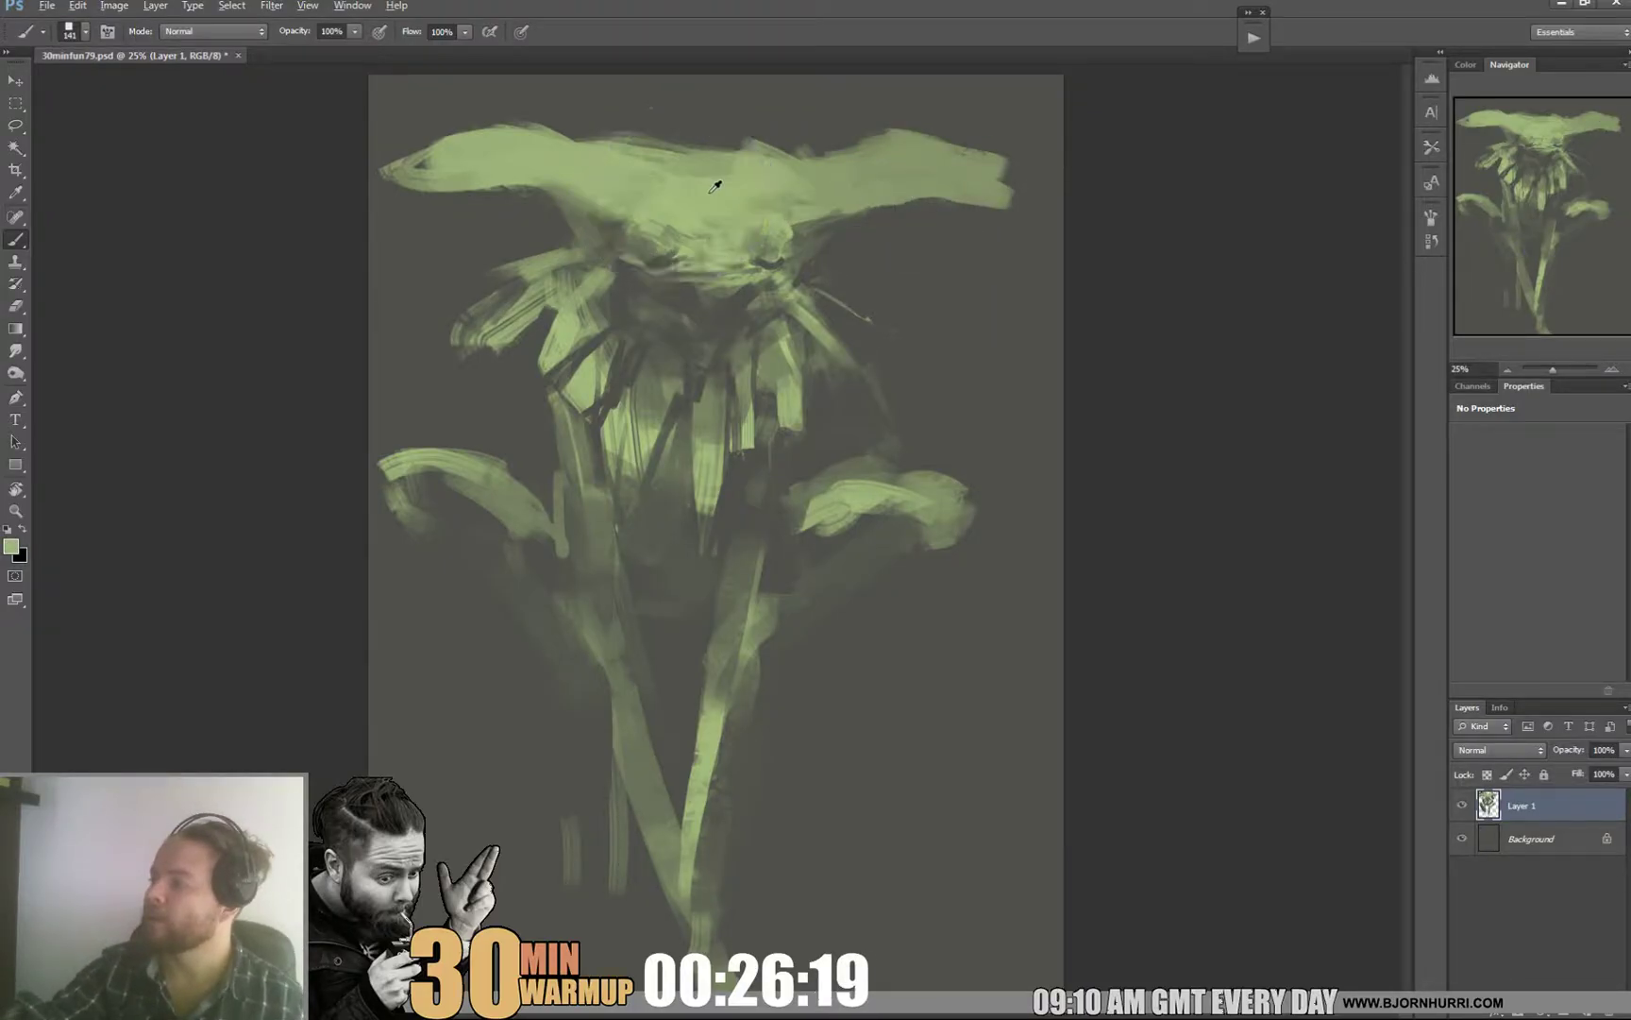
mouse_move(808, 164)
left_mouse_down()
mouse_move(915, 152)
mouse_move(885, 156)
mouse_move(885, 174)
mouse_move(872, 154)
mouse_move(841, 164)
mouse_move(910, 153)
mouse_move(875, 130)
mouse_move(1044, 193)
left_mouse_up()
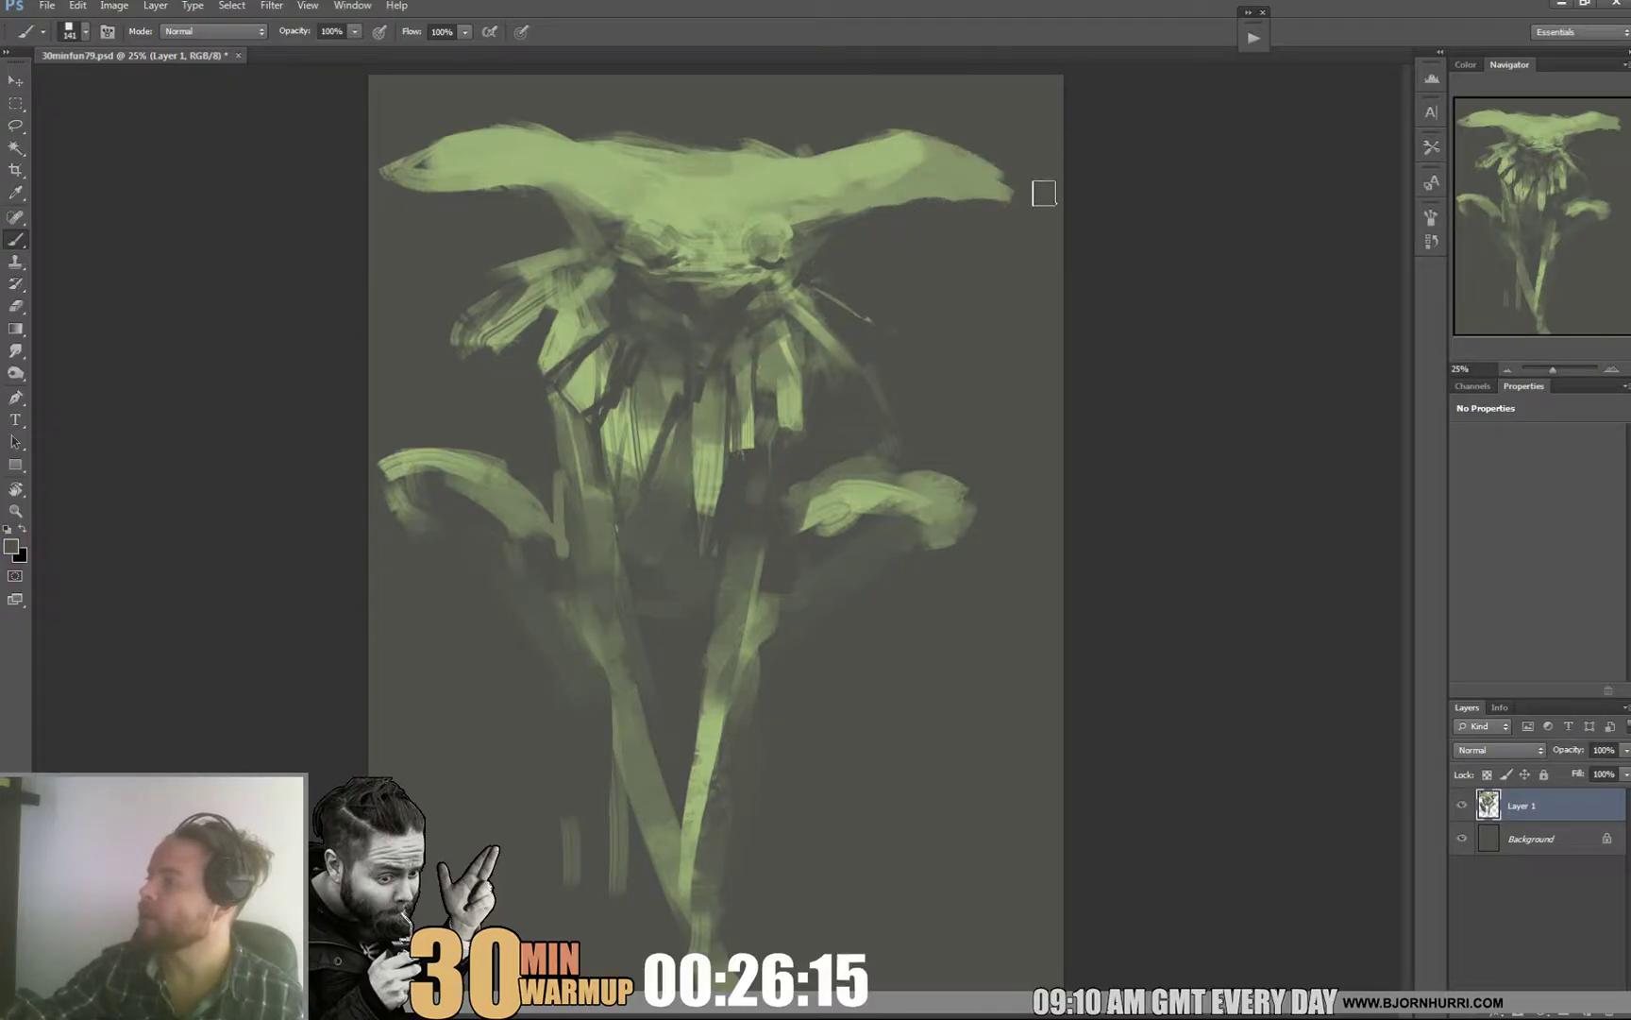
left_click(819, 131, "alt")
left_click_drag(653, 127, 611, 124)
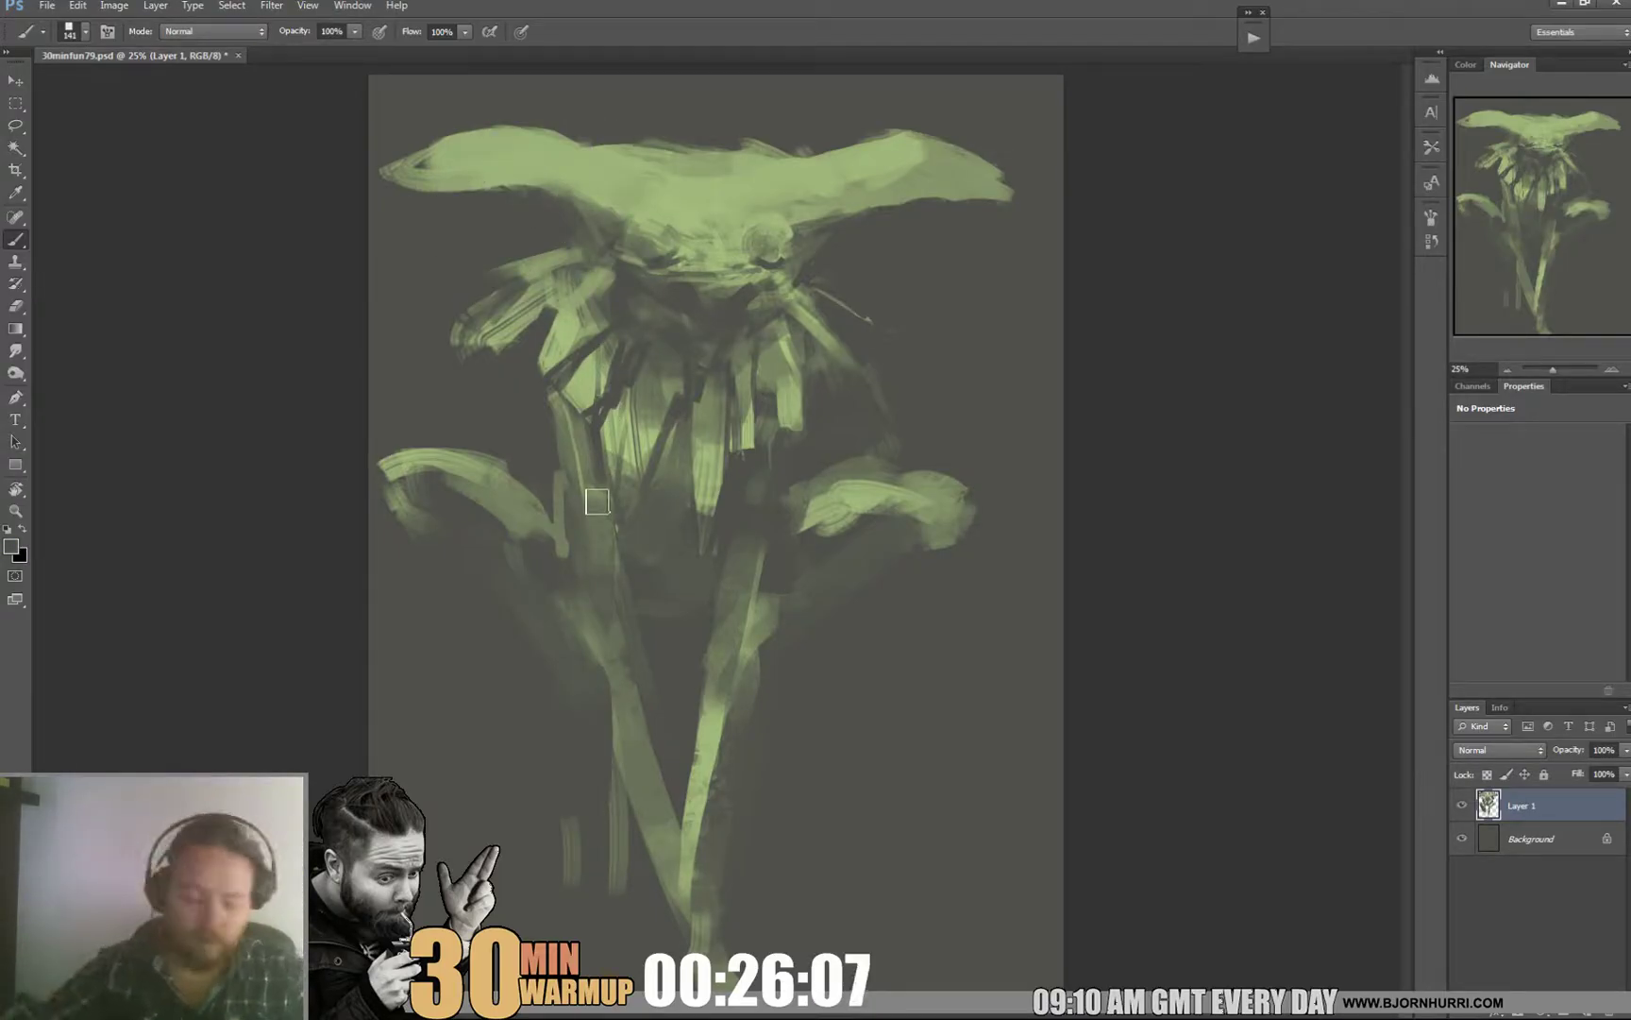
Step: Select the whole canvas and paste a merged copy of it as a new layer
key("l")
key("ctrl+a")
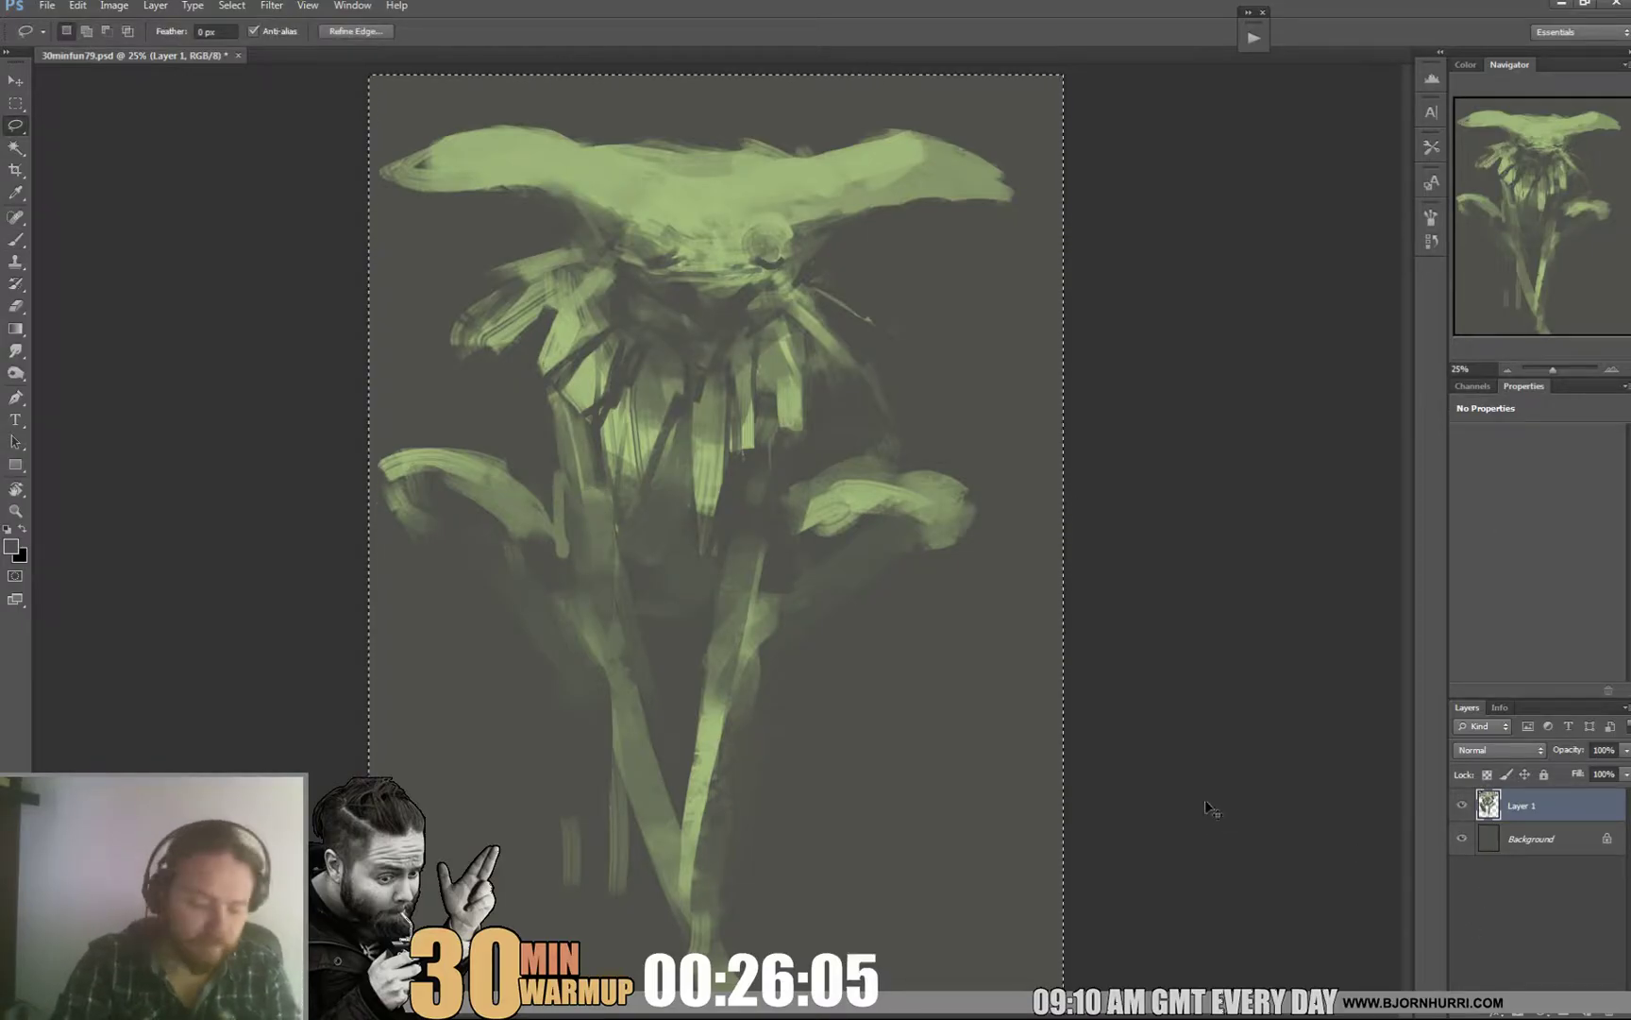
key("ctrl+shift+c")
key("ctrl+v")
Step: Warp the merged copy to pull the head and arms downward on both sides and adjust the legs slightly
key("ctrl+t")
left_click(804, 31)
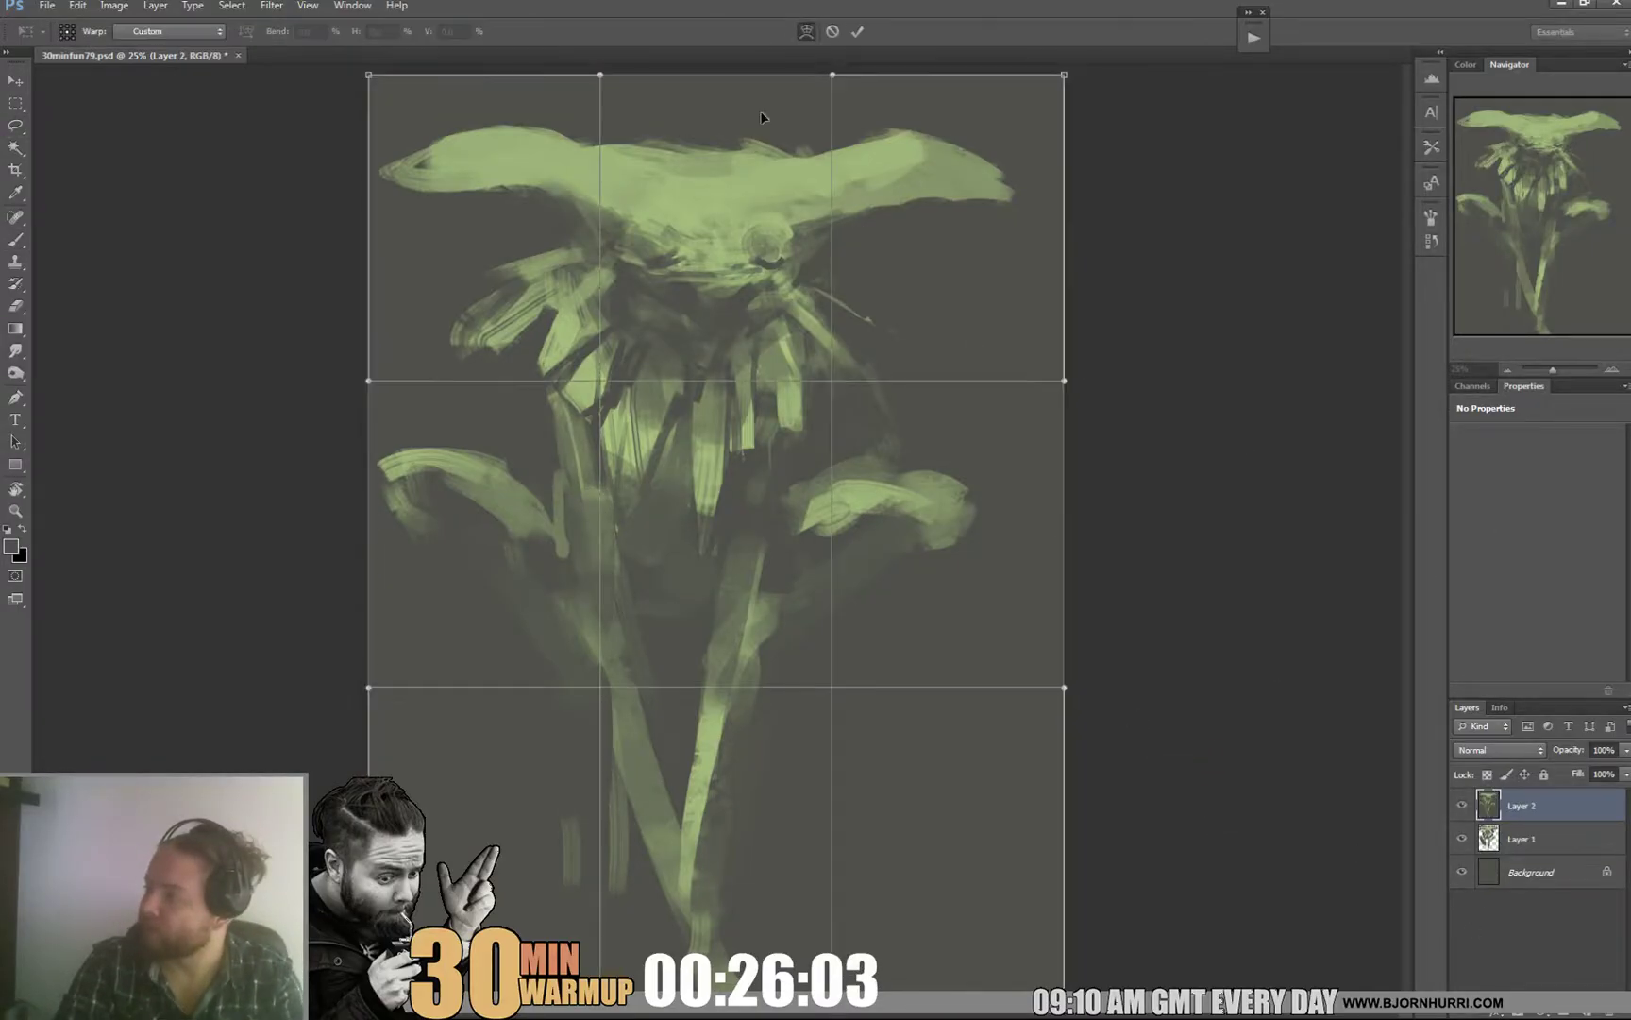
left_click_drag(482, 411, 541, 454)
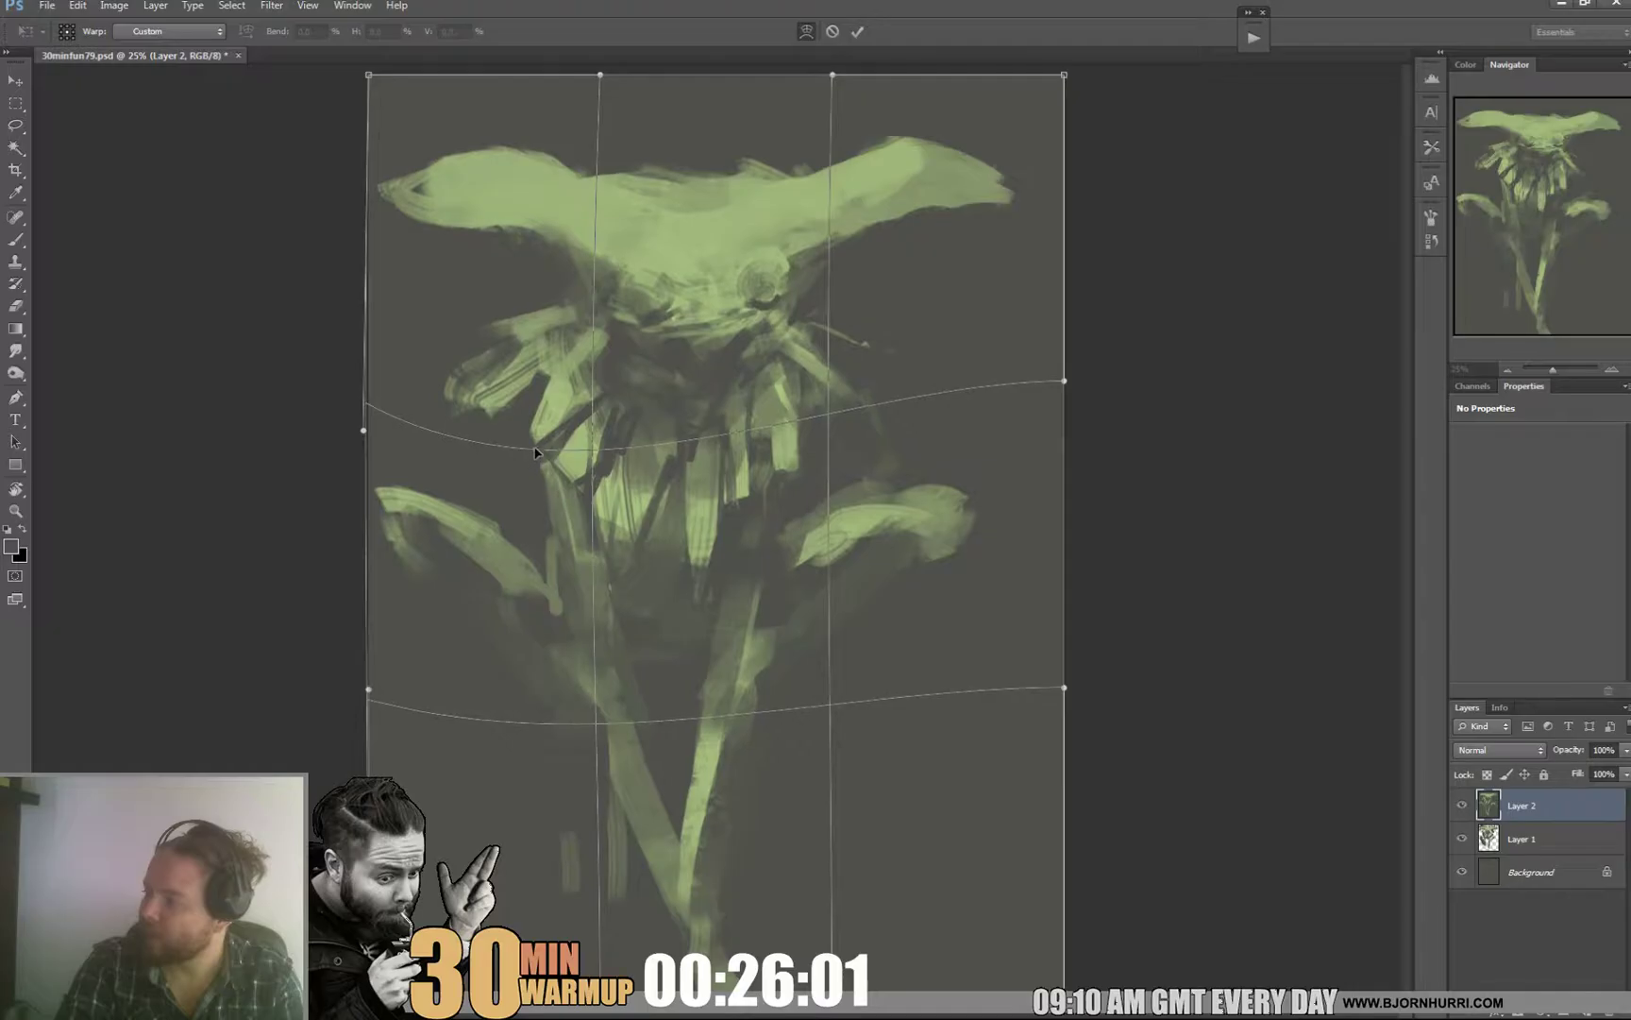
left_click_drag(982, 366, 998, 404)
left_click_drag(868, 574, 864, 568)
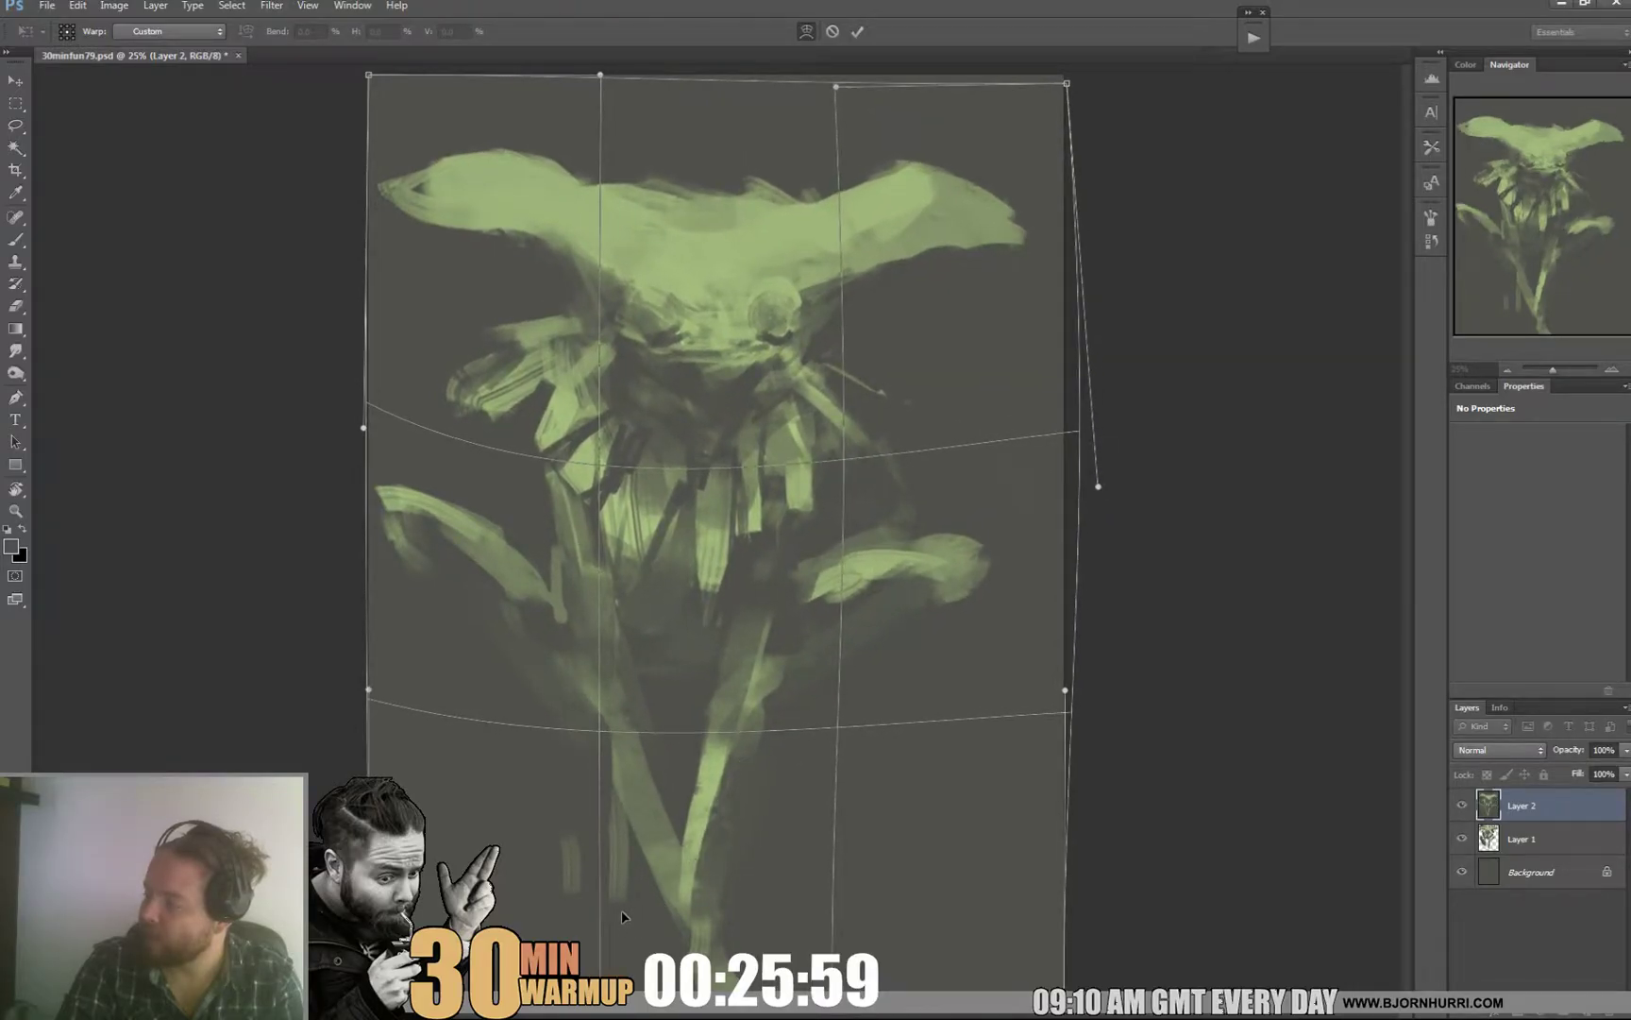
left_click_drag(619, 910, 626, 900)
left_click(857, 31)
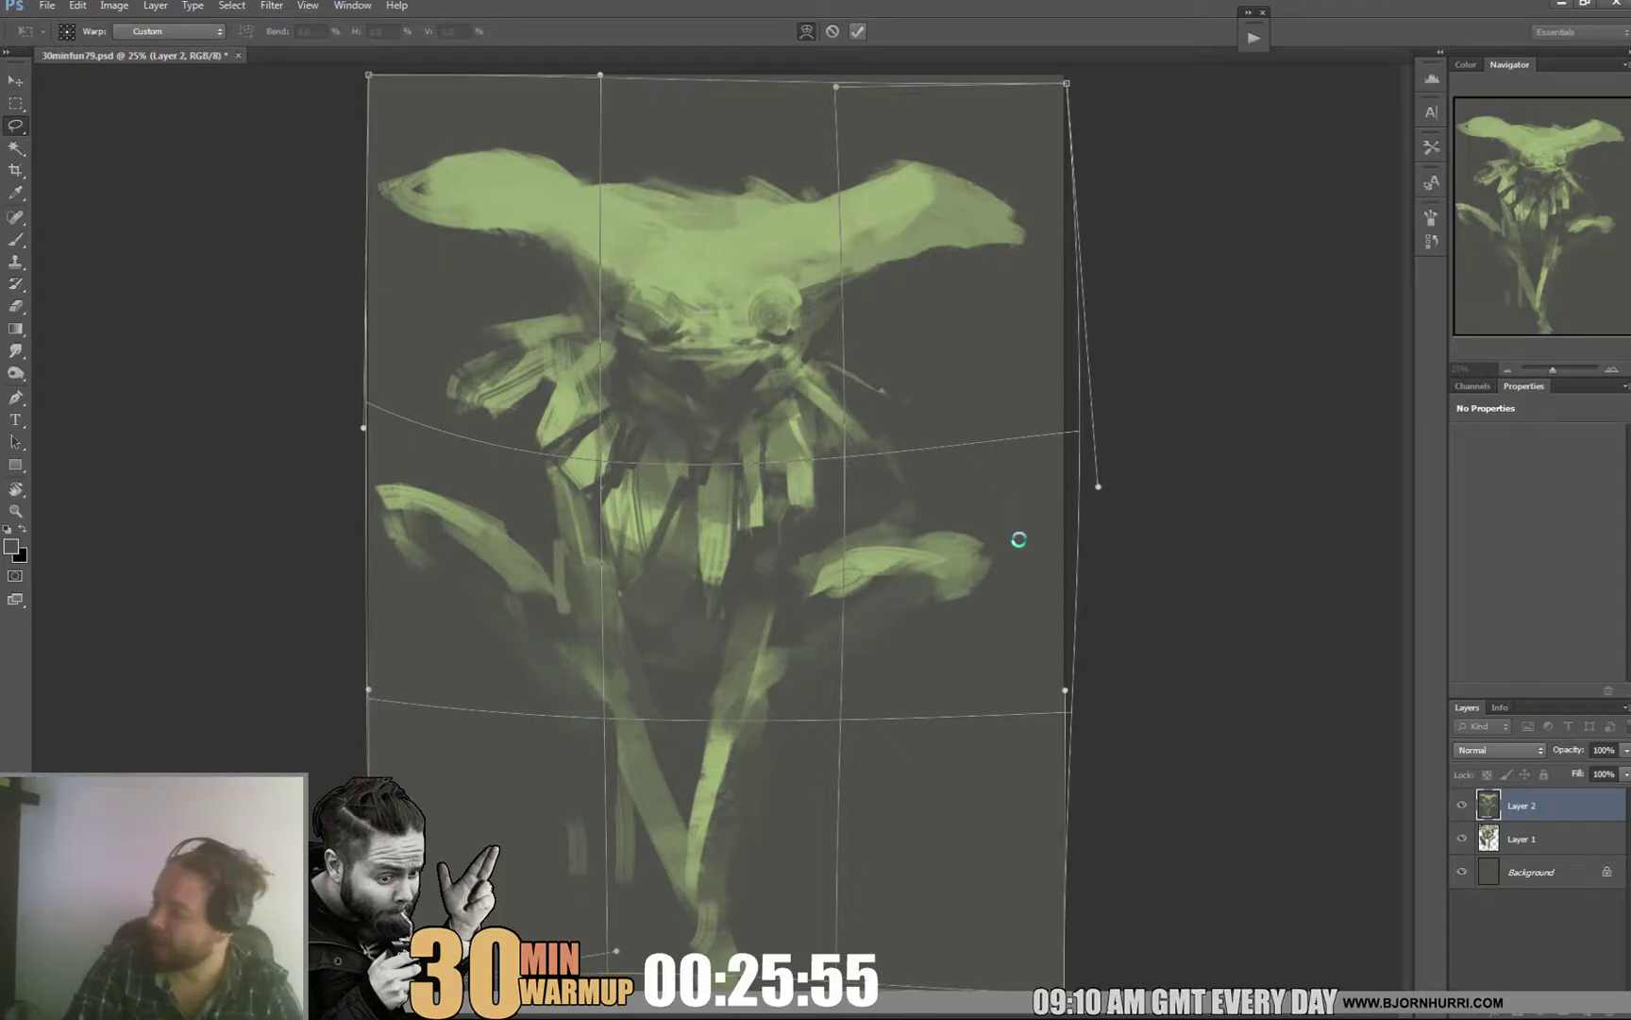
Step: Duplicate the warped layer and squash the copy vertically to 87.16% height
key("ctrl+a")
key("ctrl+j")
key("ctrl+t")
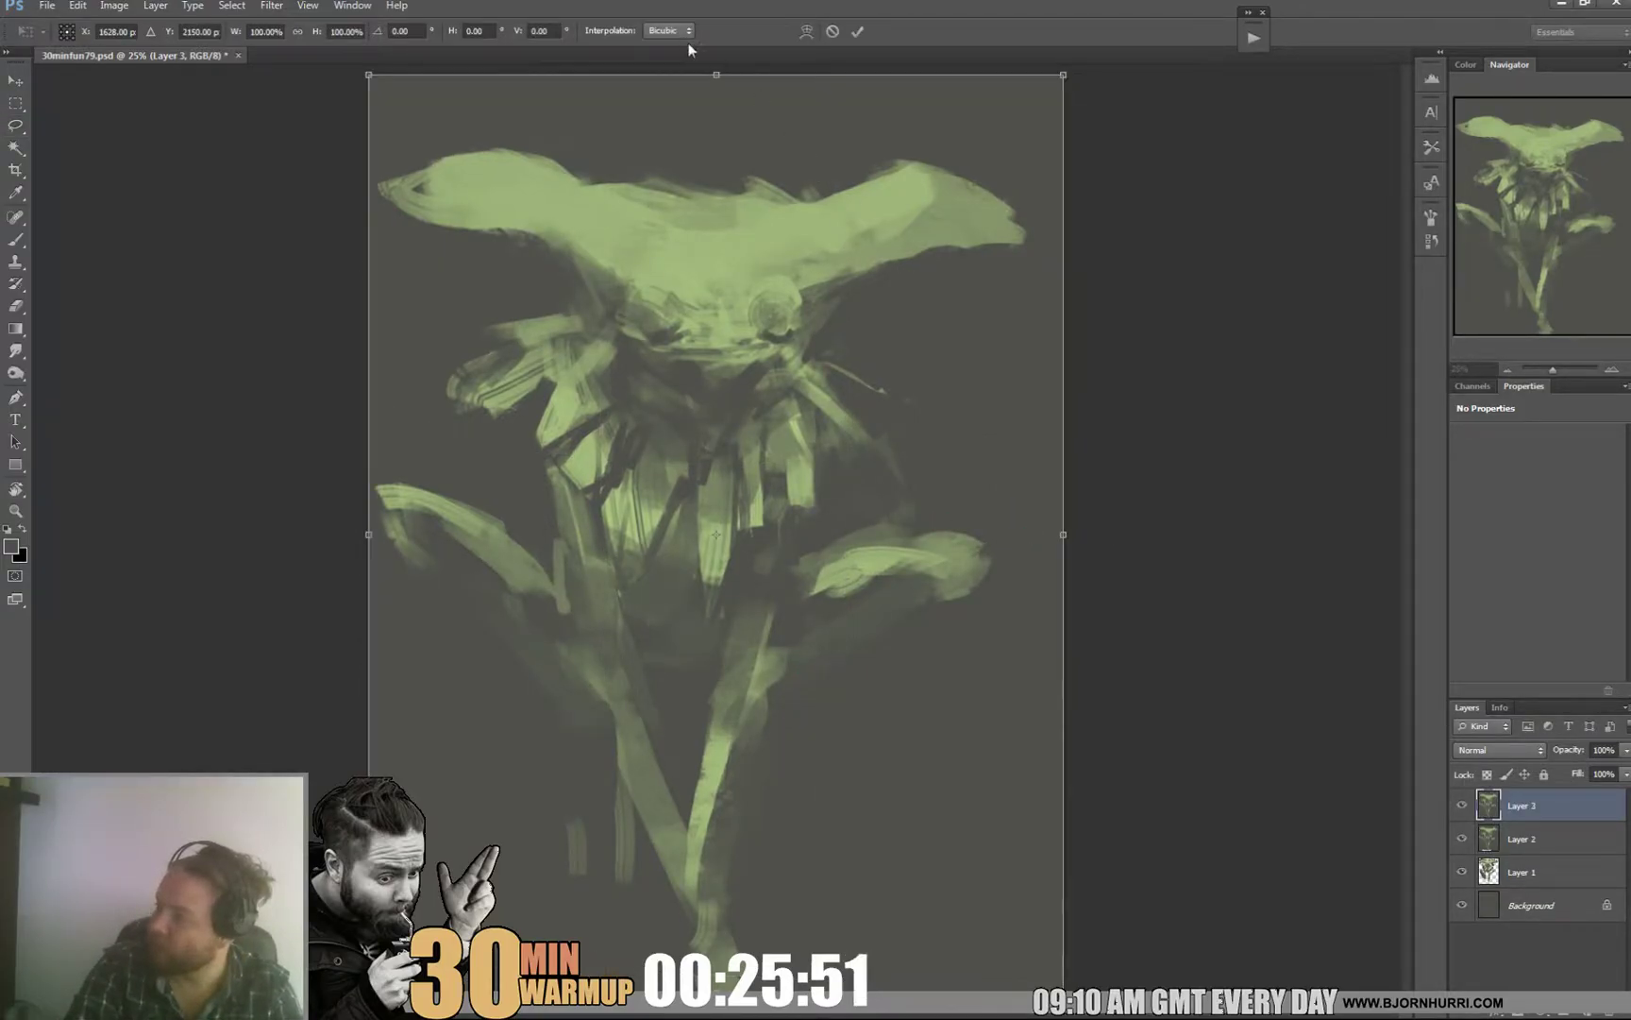
left_click_drag(720, 66, 710, 126)
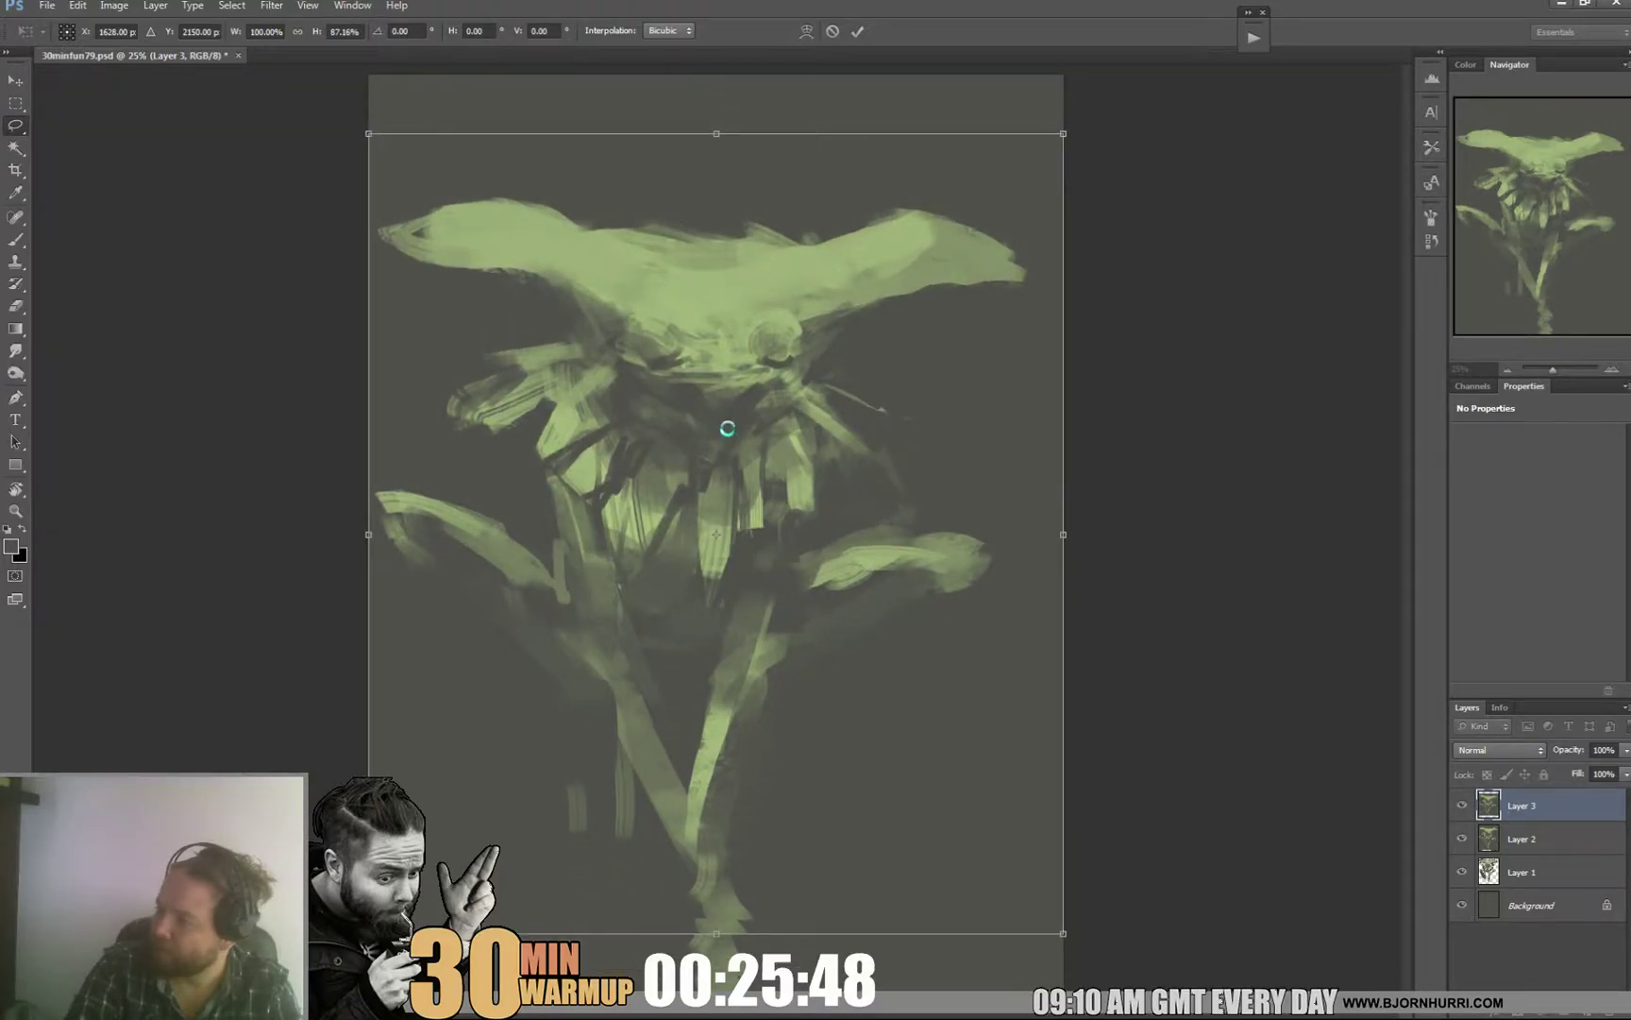
Step: Lasso the head with its crown, copy it to a new layer and stretch it to 119.45% height
mouse_move(624, 135)
left_mouse_down()
mouse_move(271, 278)
mouse_move(559, 356)
left_mouse_up()
mouse_move(786, 421)
left_mouse_down()
mouse_move(935, 352)
mouse_move(1045, 223)
mouse_move(671, 164)
left_mouse_up()
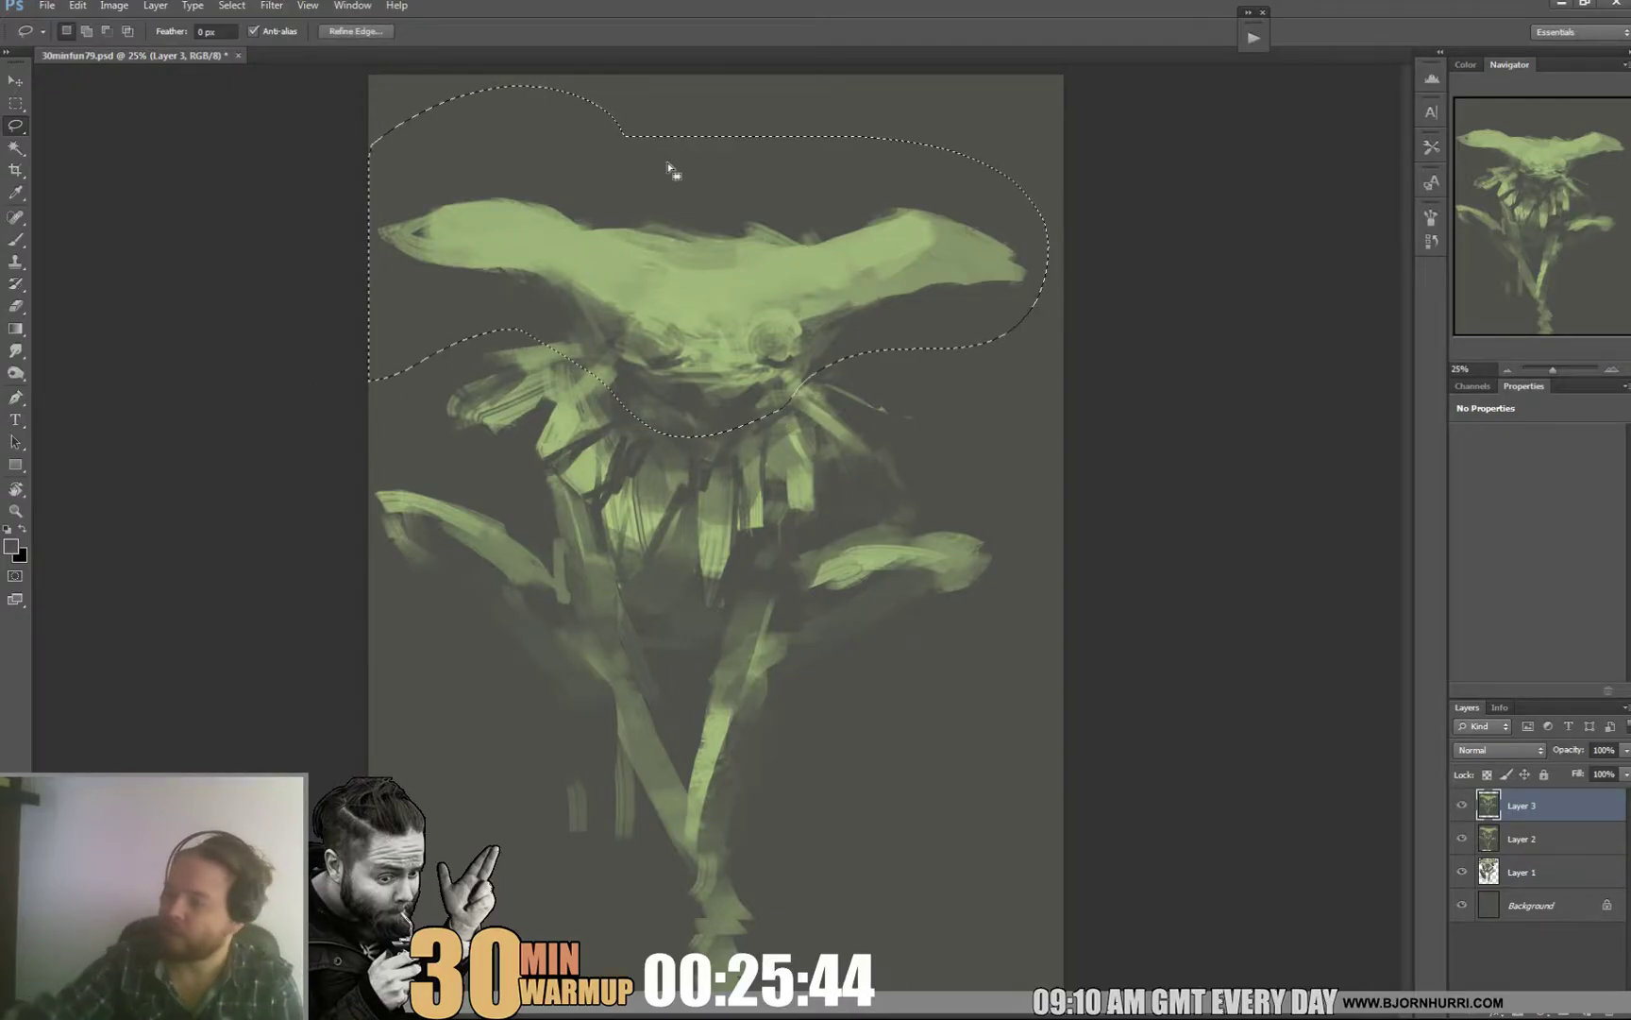
key("ctrl+j")
key("ctrl+t")
left_click_drag(708, 86, 708, 26)
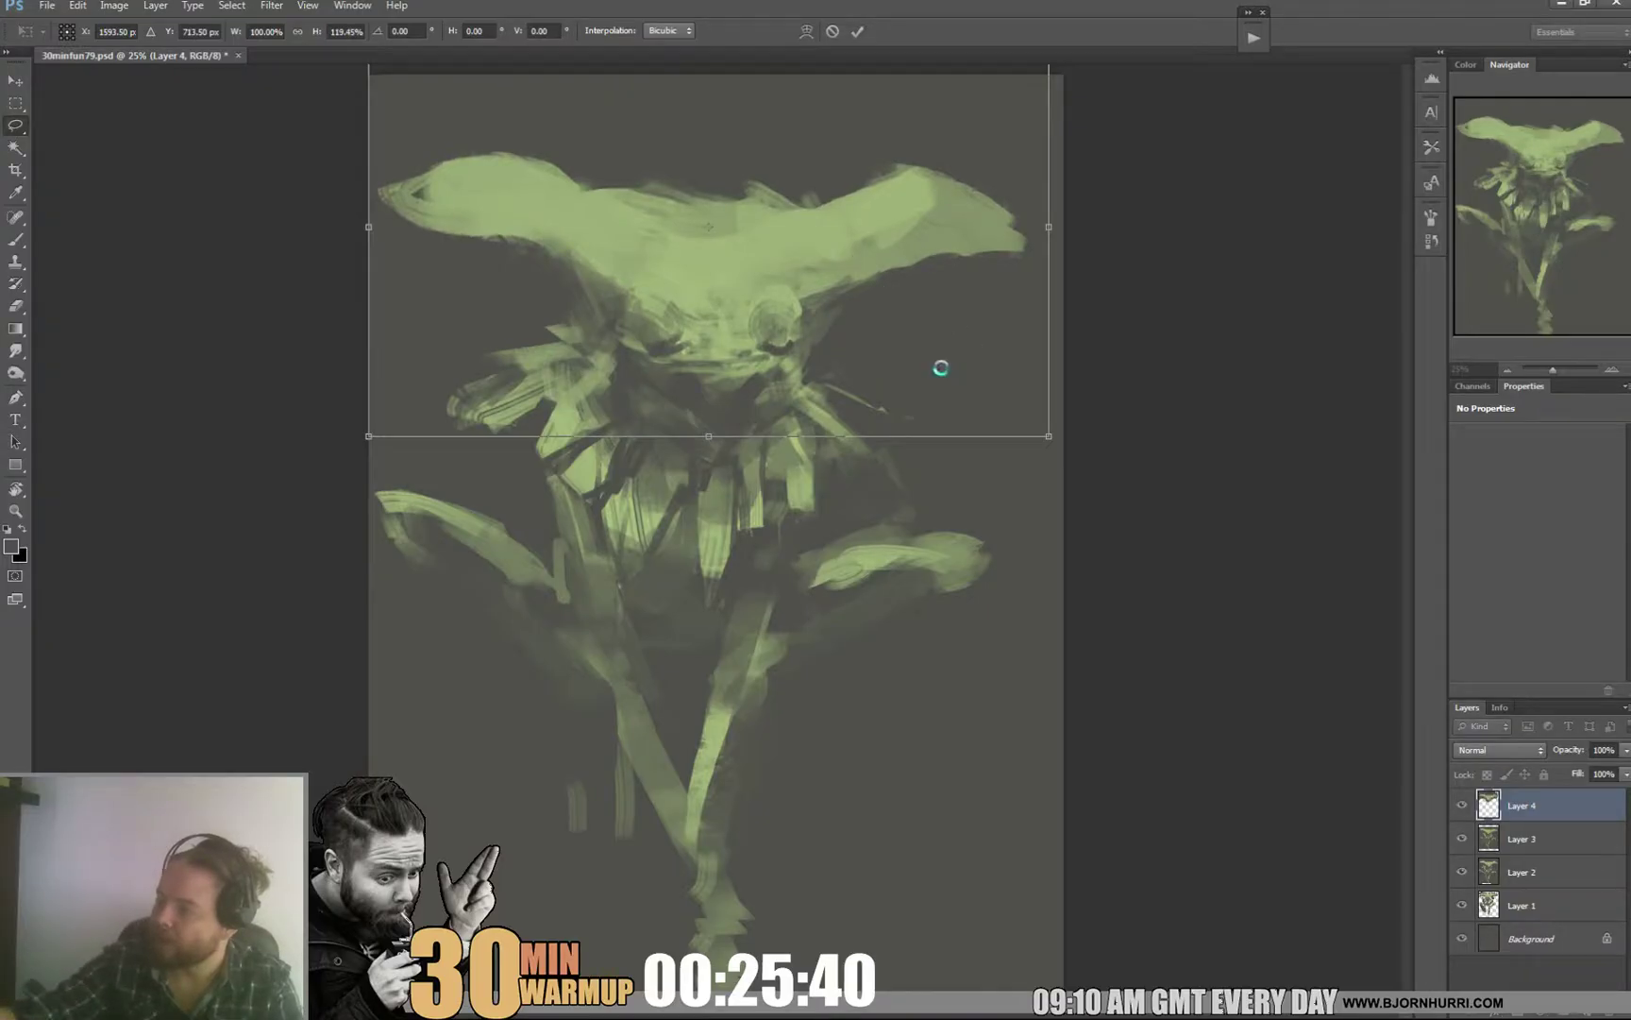
key("Return")
Step: Nudge the stretched head layer slightly downward over the body
key("v")
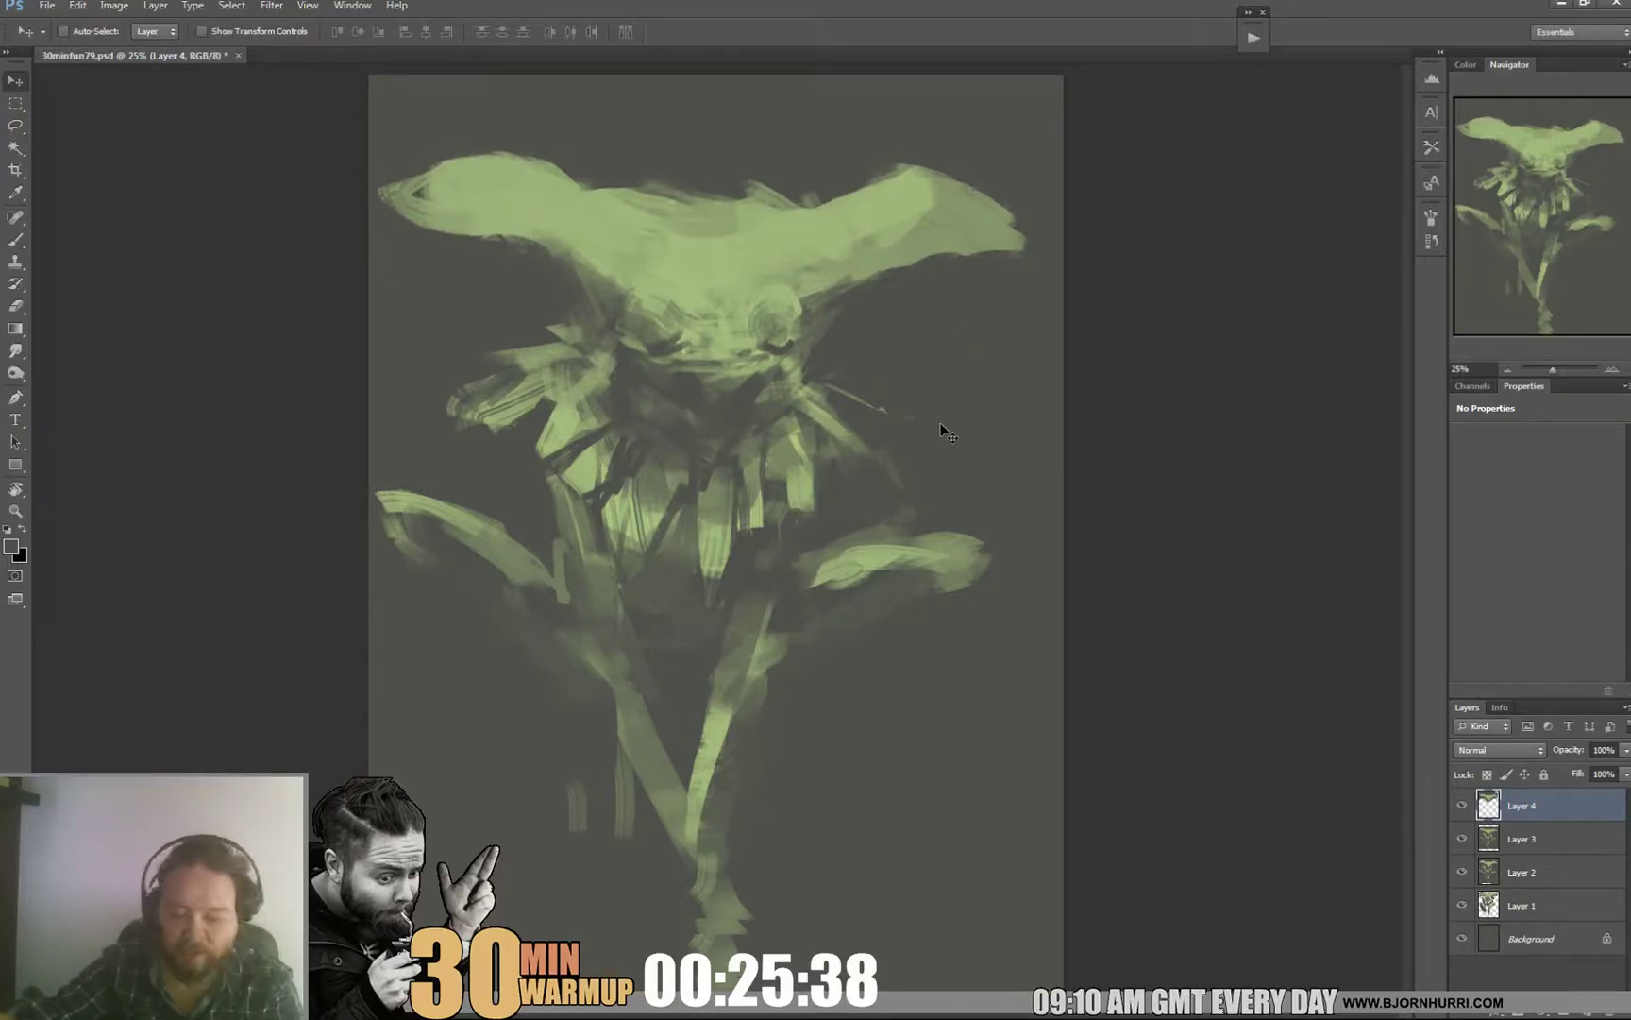
key("shift+Down")
key("shift+Down")
key("shift+Down")
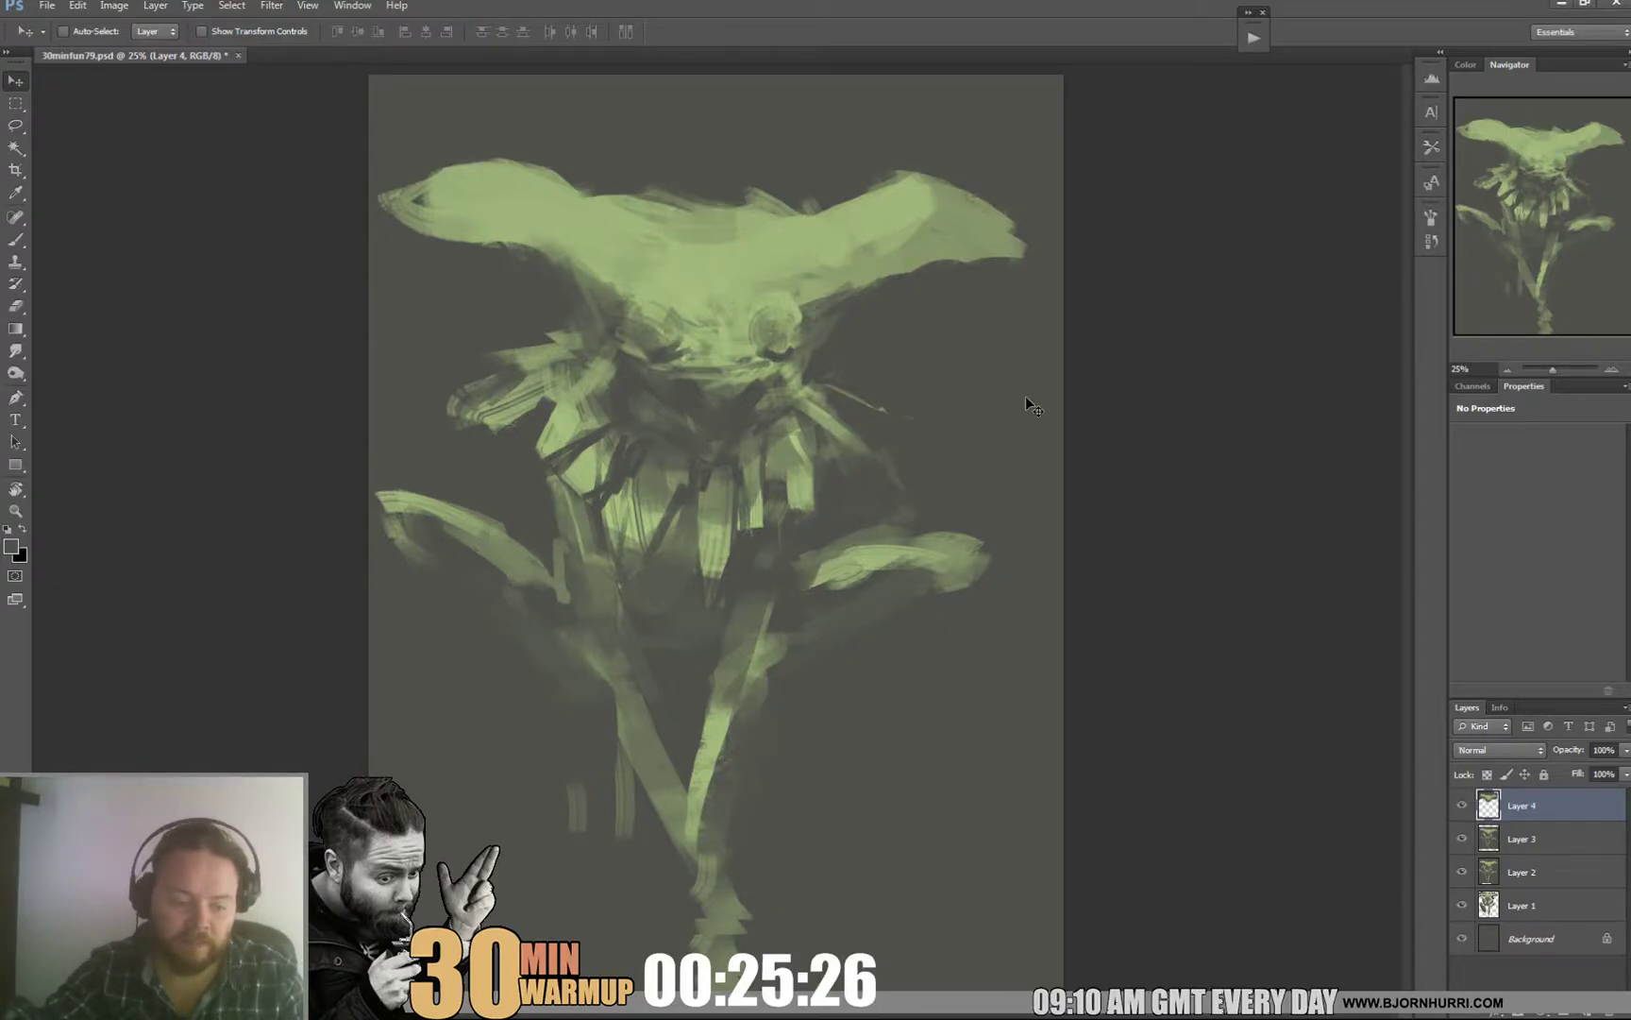
Step: Set the brush to 42 px and touch up the area beneath the crown's right wing
key("b")
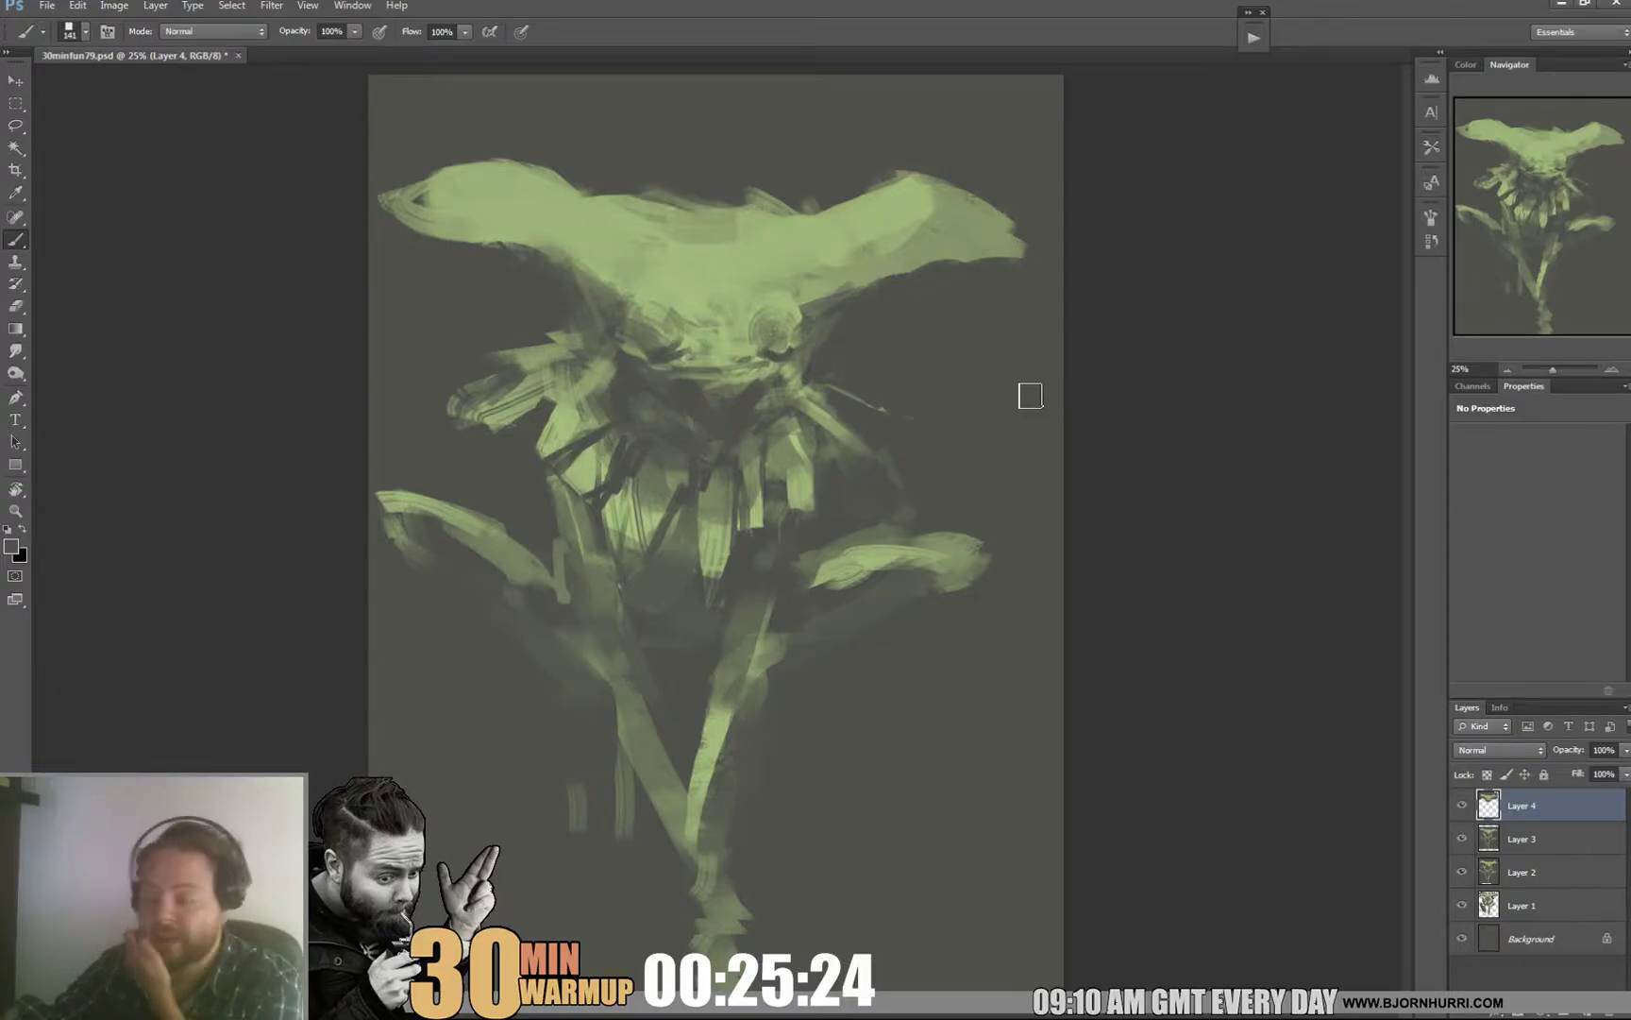
right_click(832, 322)
left_click(874, 361)
left_click(840, 303)
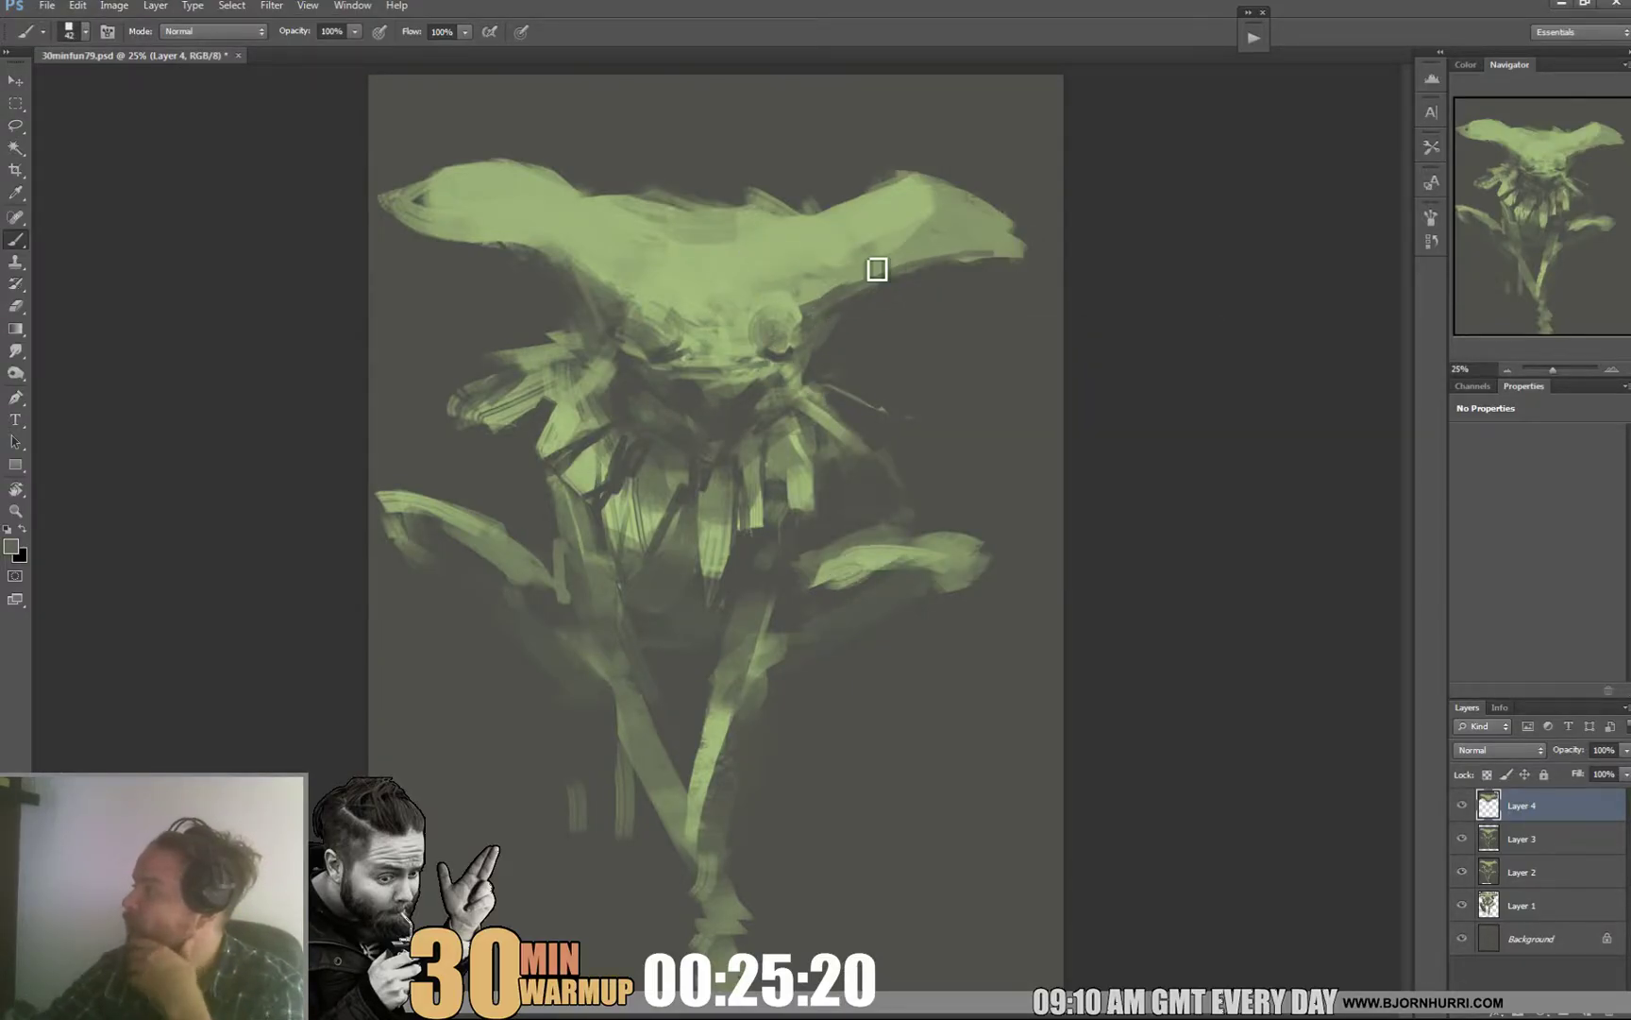
Step: Set the brush to 72 px and mark where the crown's two wings meet the forehead with sampled greens
right_click(906, 268)
type("72")
key("Return")
left_click(835, 253, "alt")
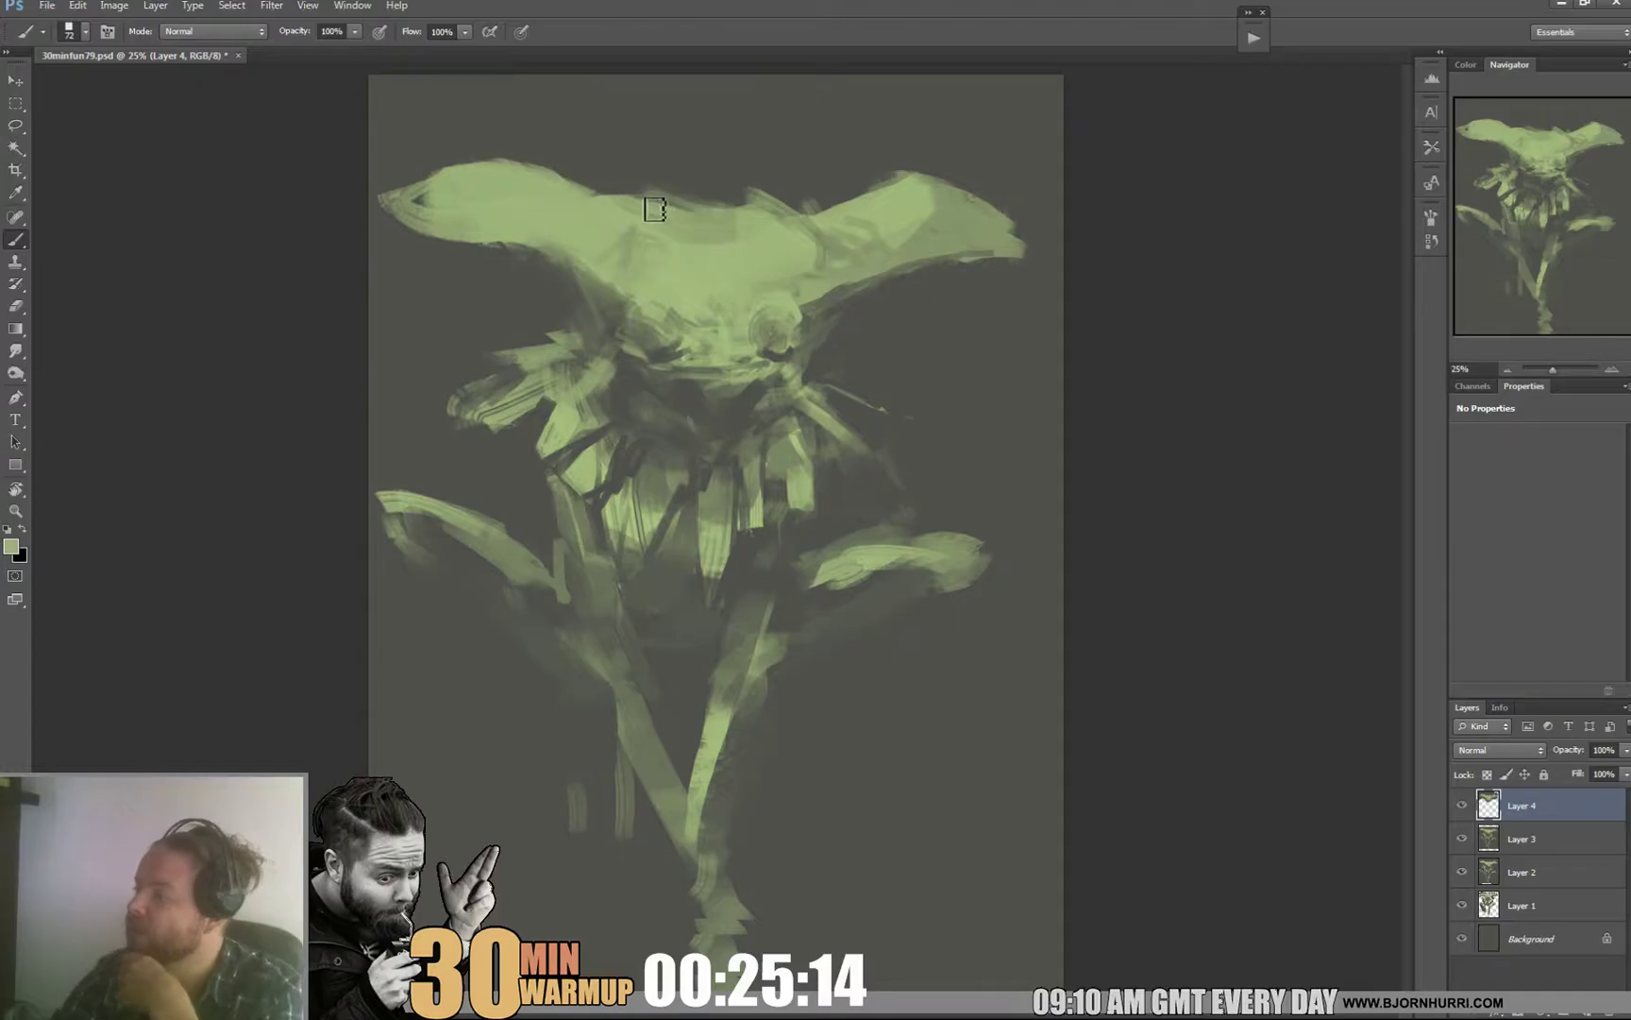
left_click(638, 180, "alt")
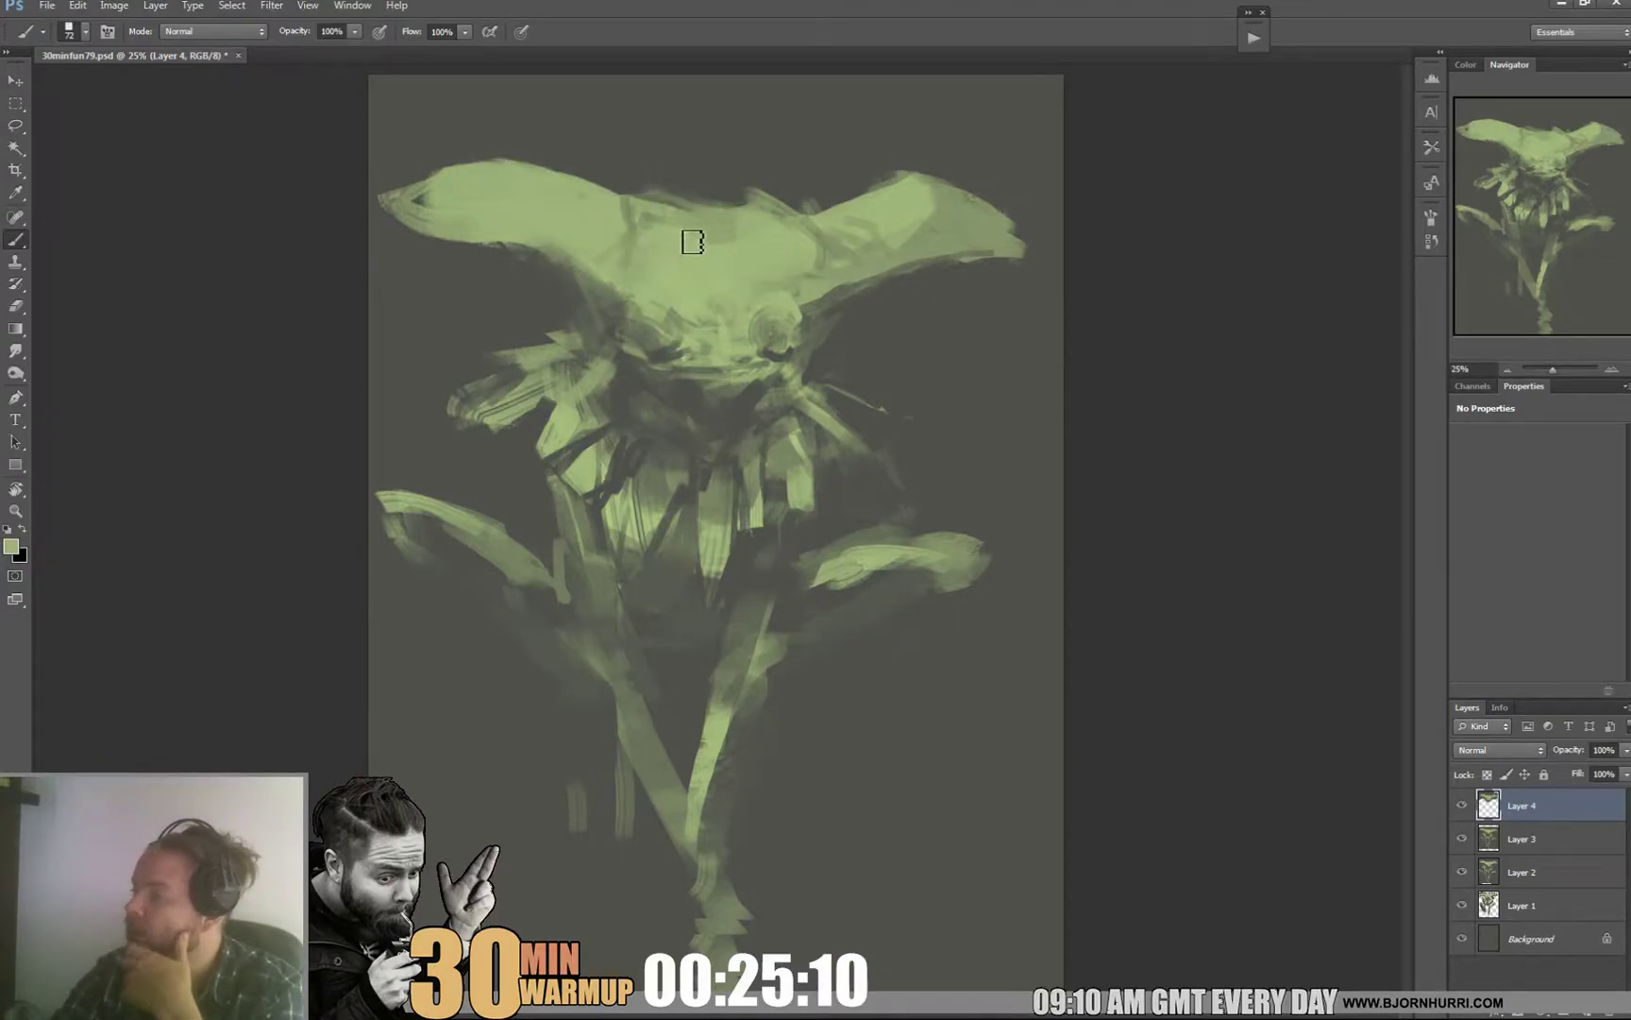
Step: Blend sampled greens across the forehead and around both eyes to even out the creature's upper face
left_click(608, 288, "alt")
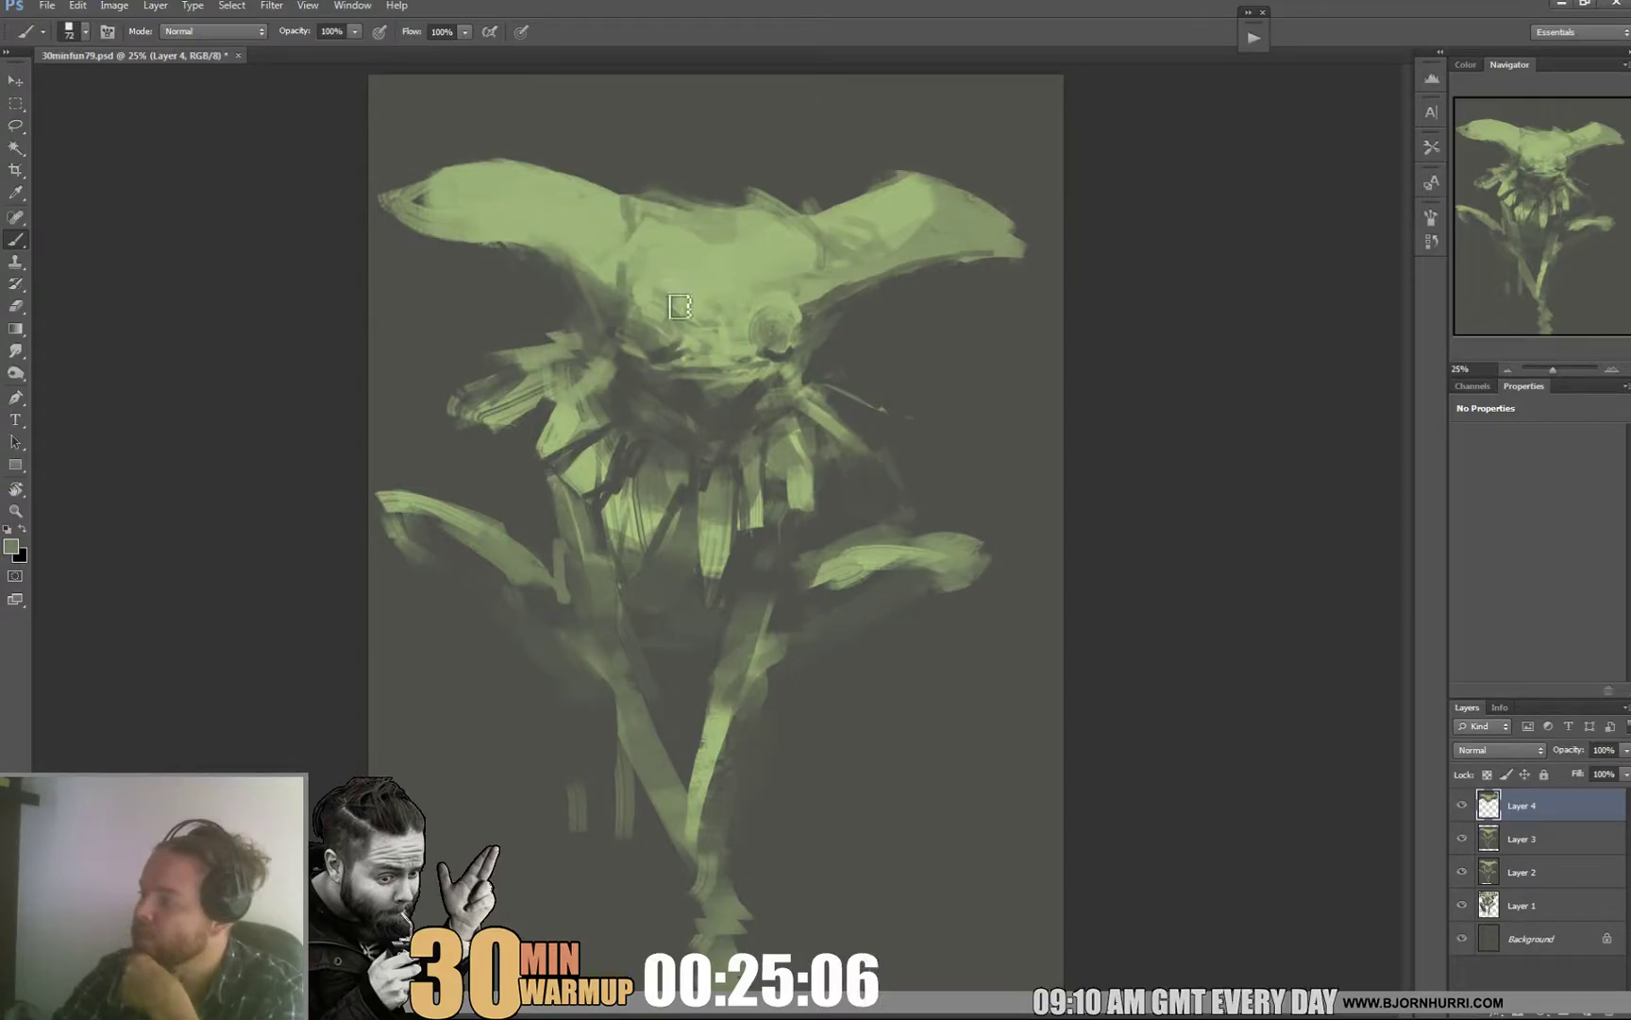
left_click(680, 273, "alt")
left_click(757, 348, "alt")
left_click_drag(751, 317, 740, 300)
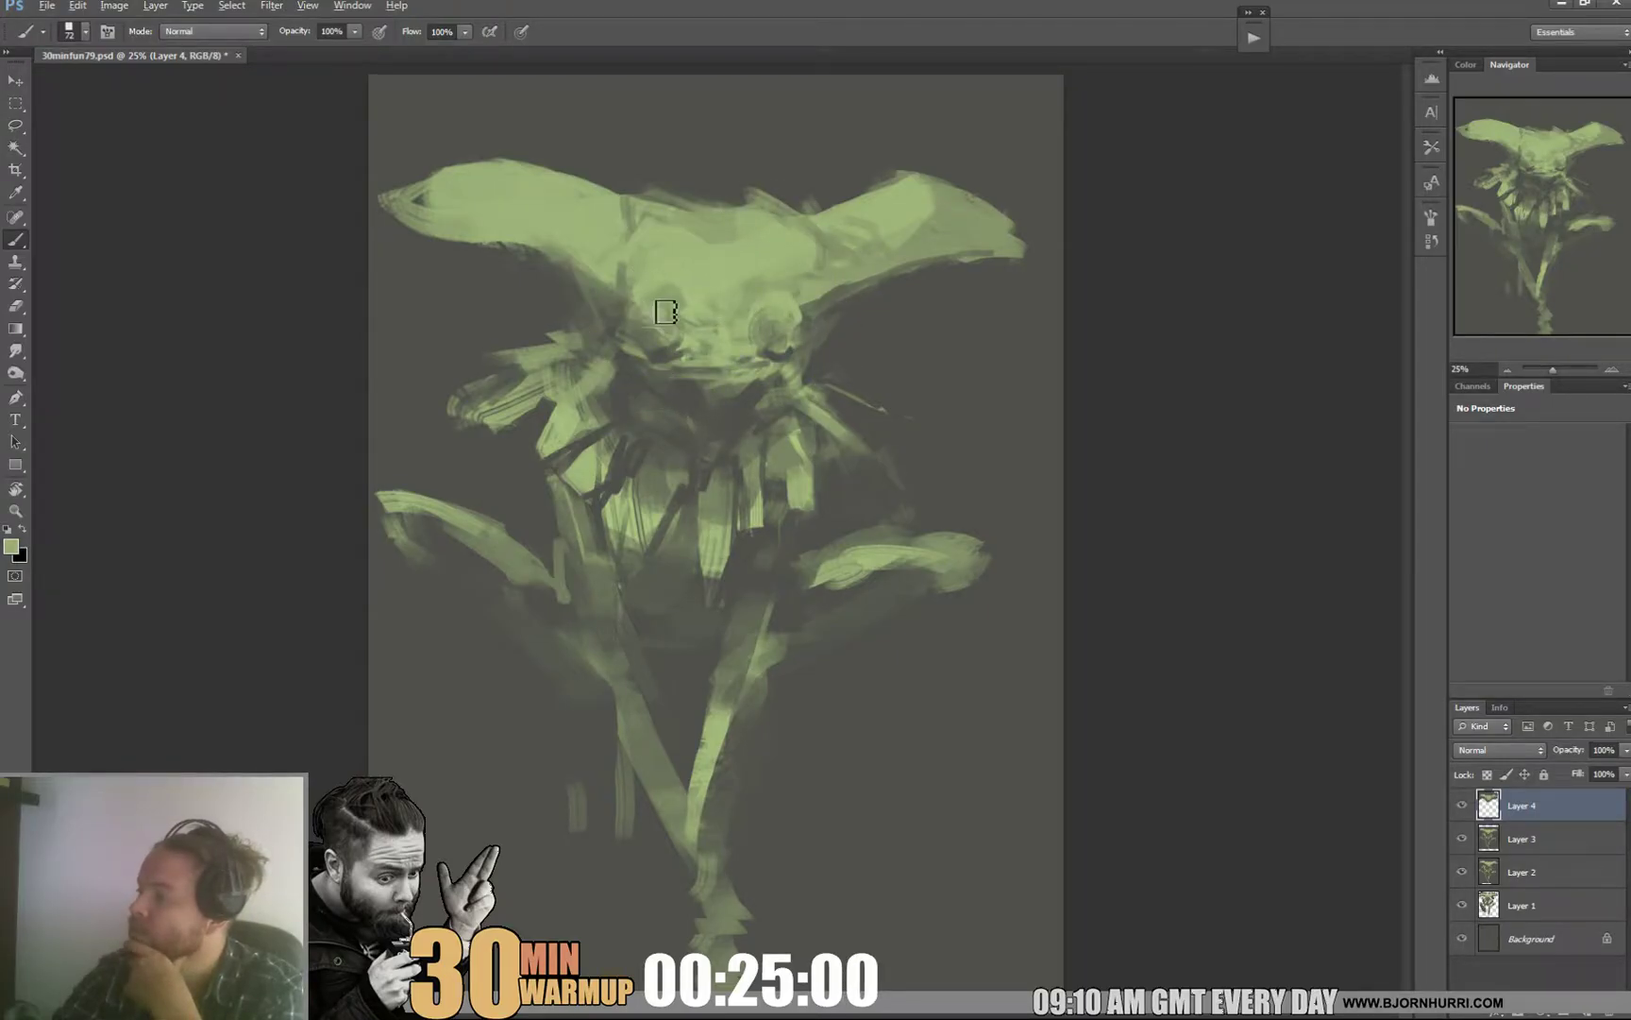
left_click(685, 292, "alt")
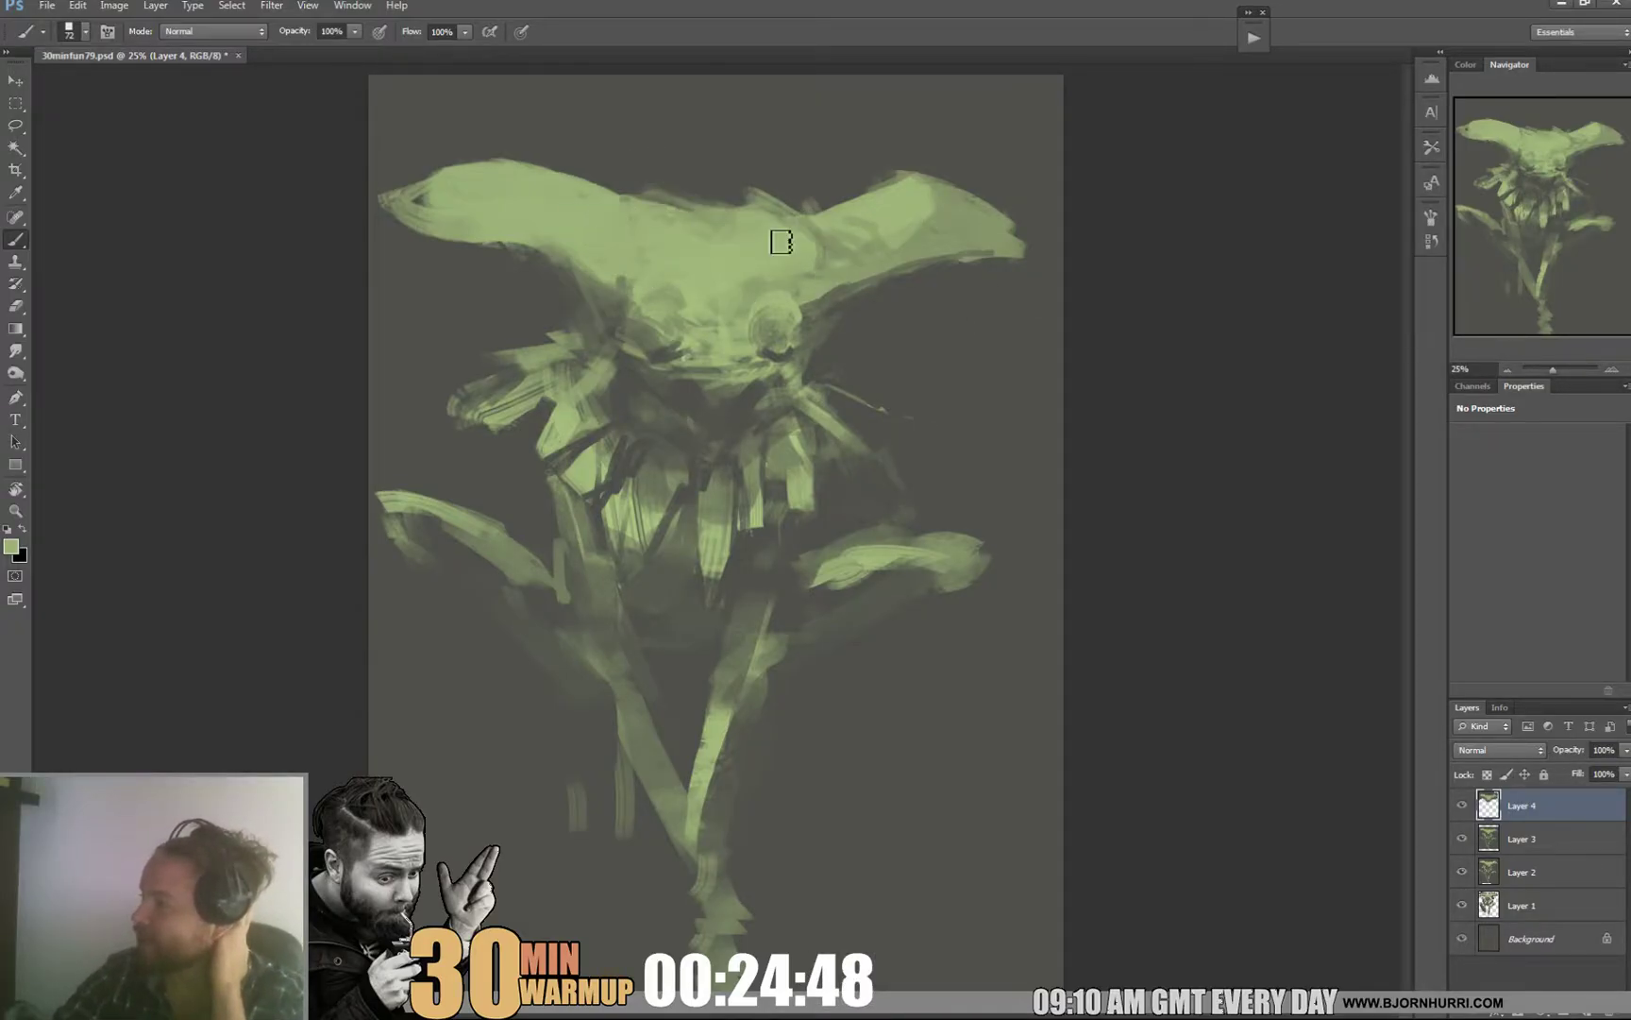
Step: Switch to a smaller brush and define the rims and shading of both eyes with sampled greens
right_click(711, 302)
left_click(729, 452)
left_click(653, 307, "alt")
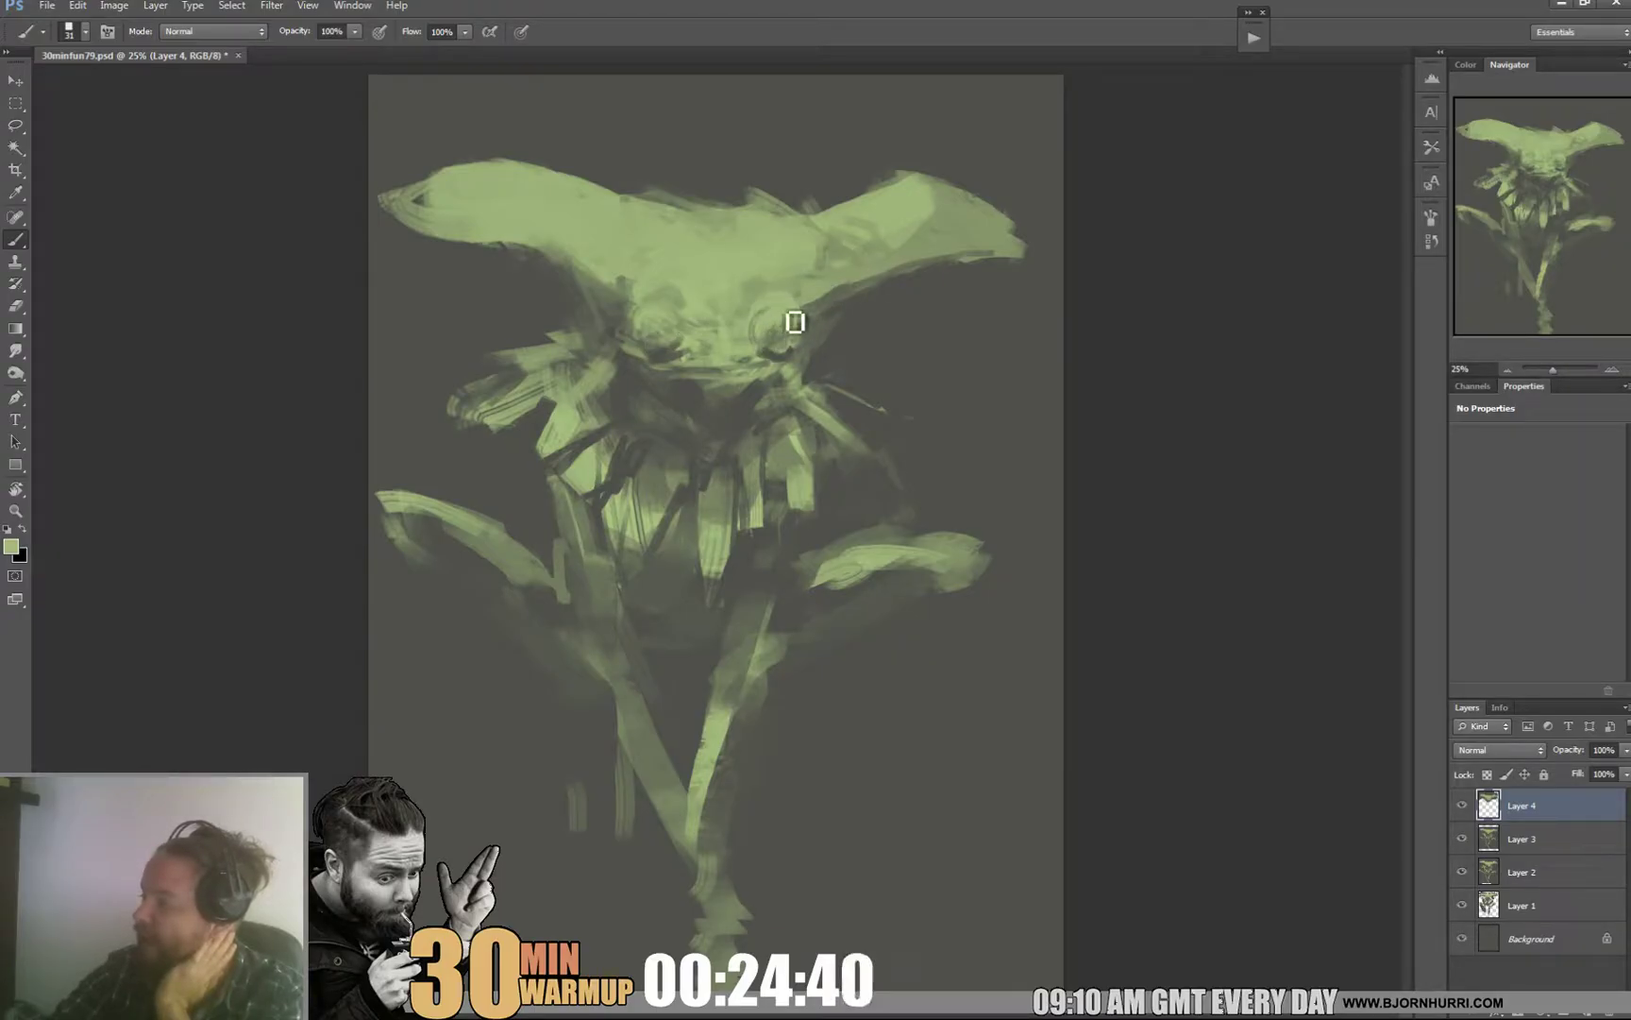
left_click(815, 334, "alt")
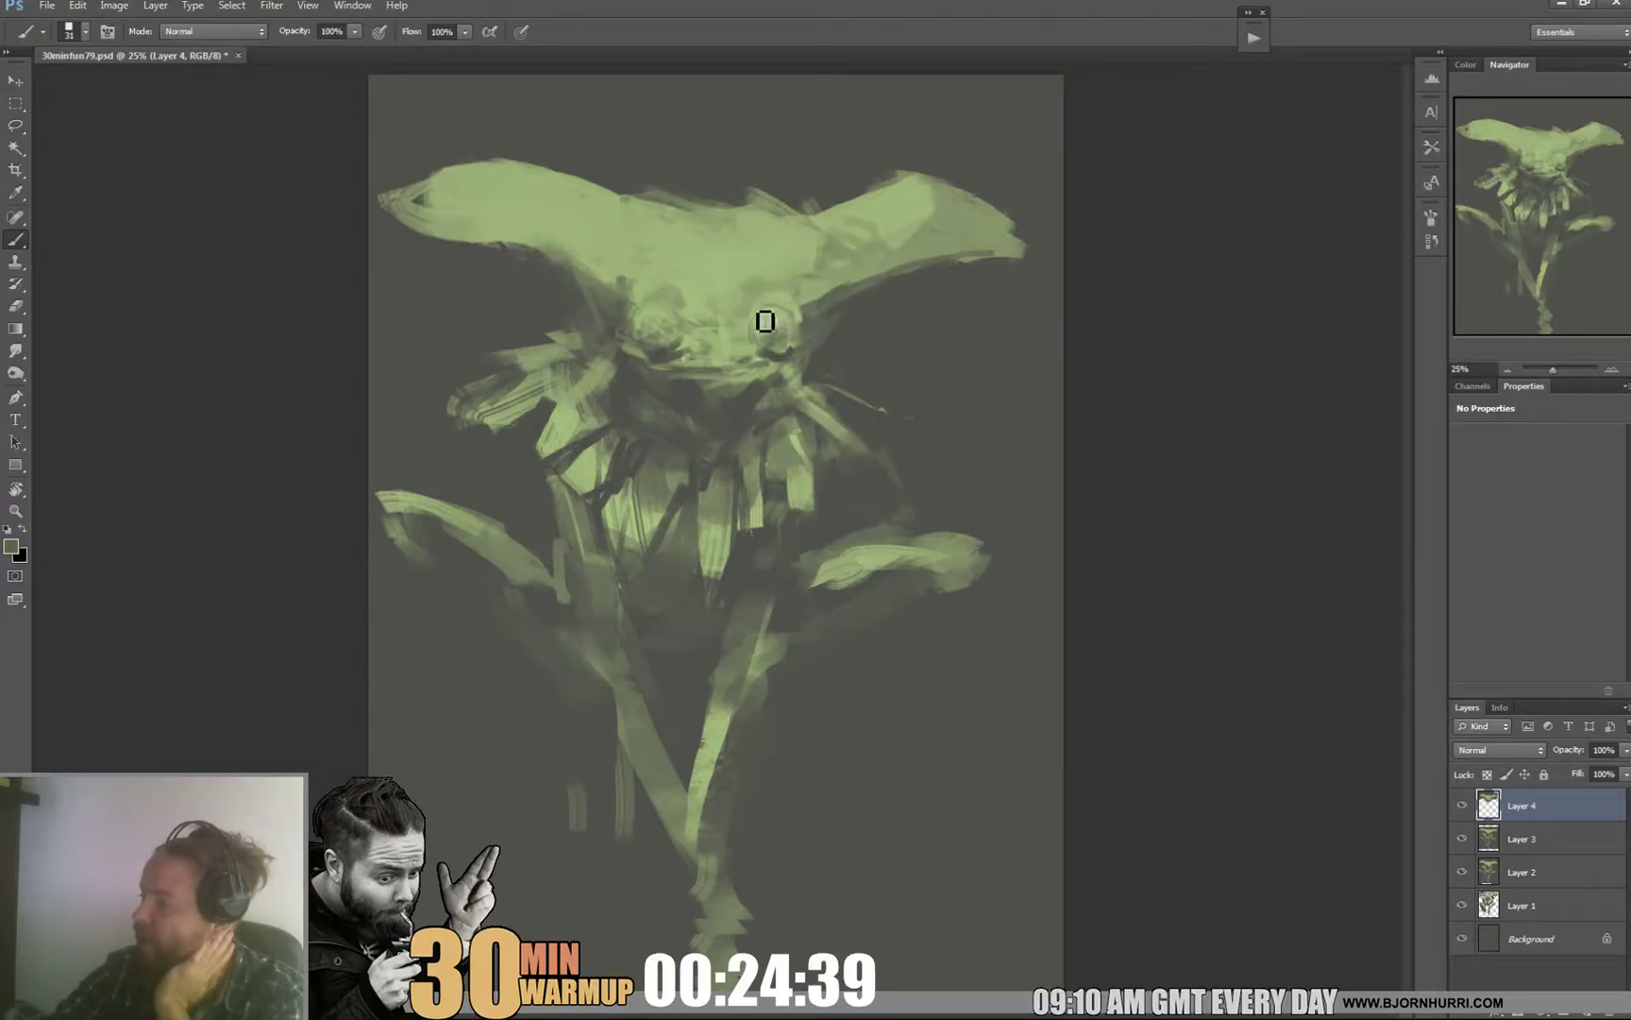
left_click(774, 311, "alt")
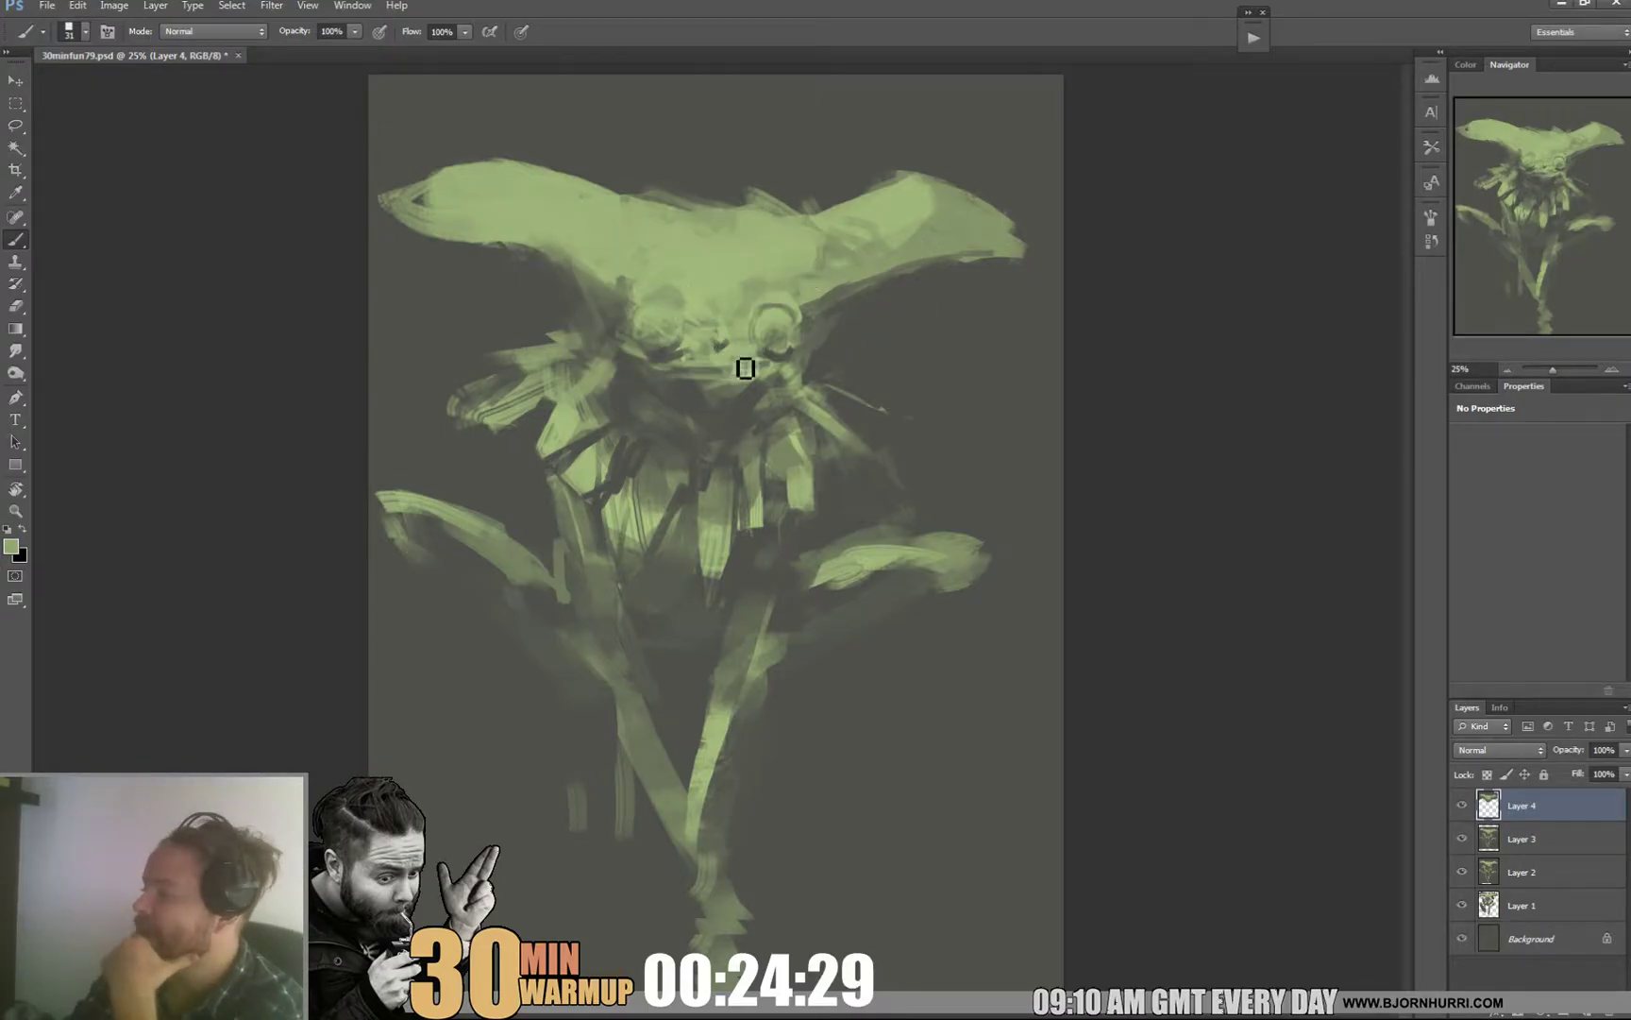
Step: Paint the mouth line and lower lip beneath the nose with sampled light and dark greens
left_click(757, 364, "alt")
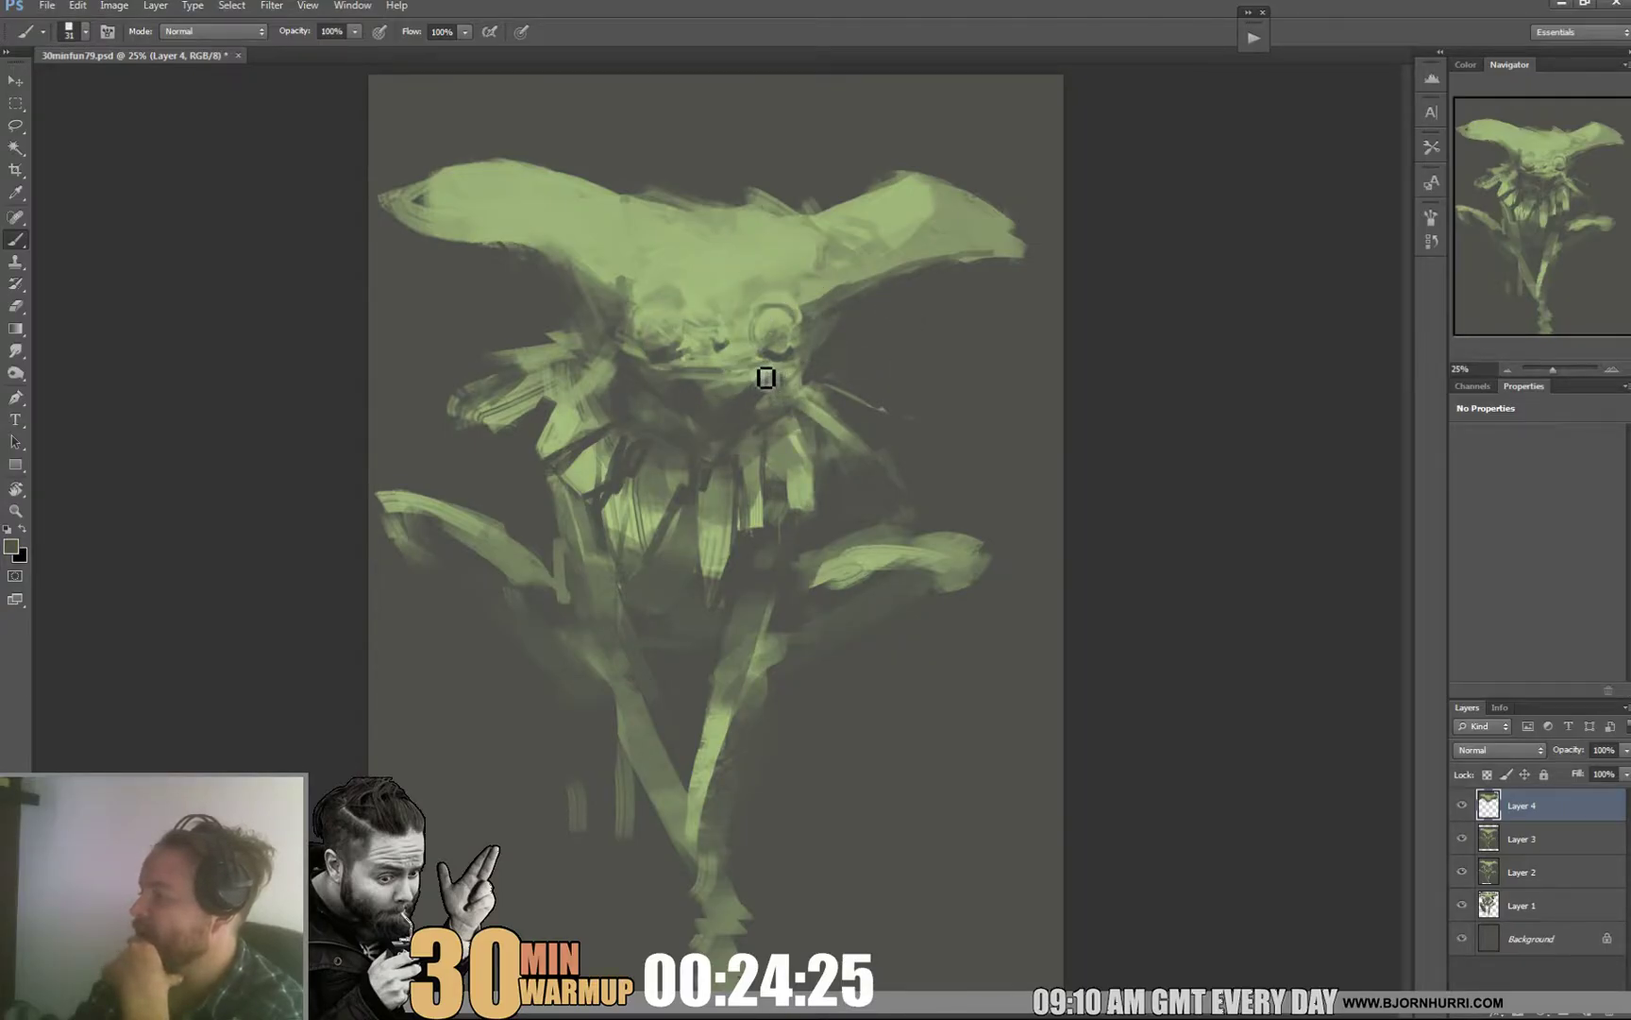
left_click(697, 360, "alt")
left_click_drag(656, 372, 706, 393)
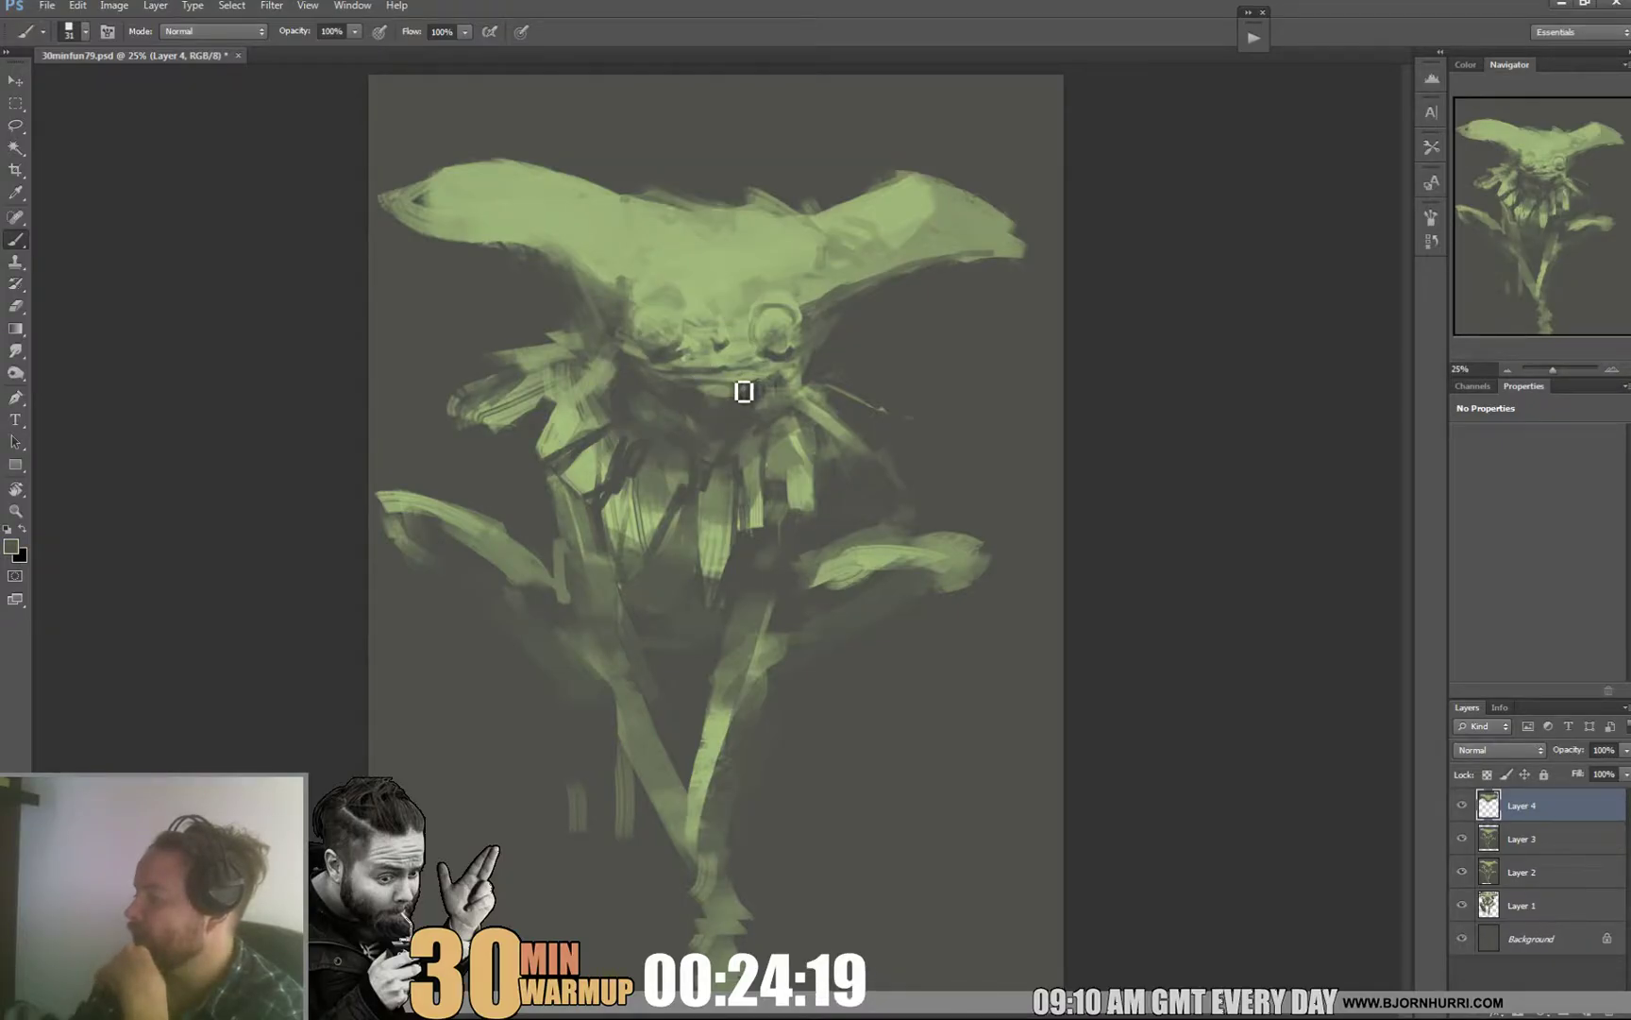
left_click(700, 392, "alt")
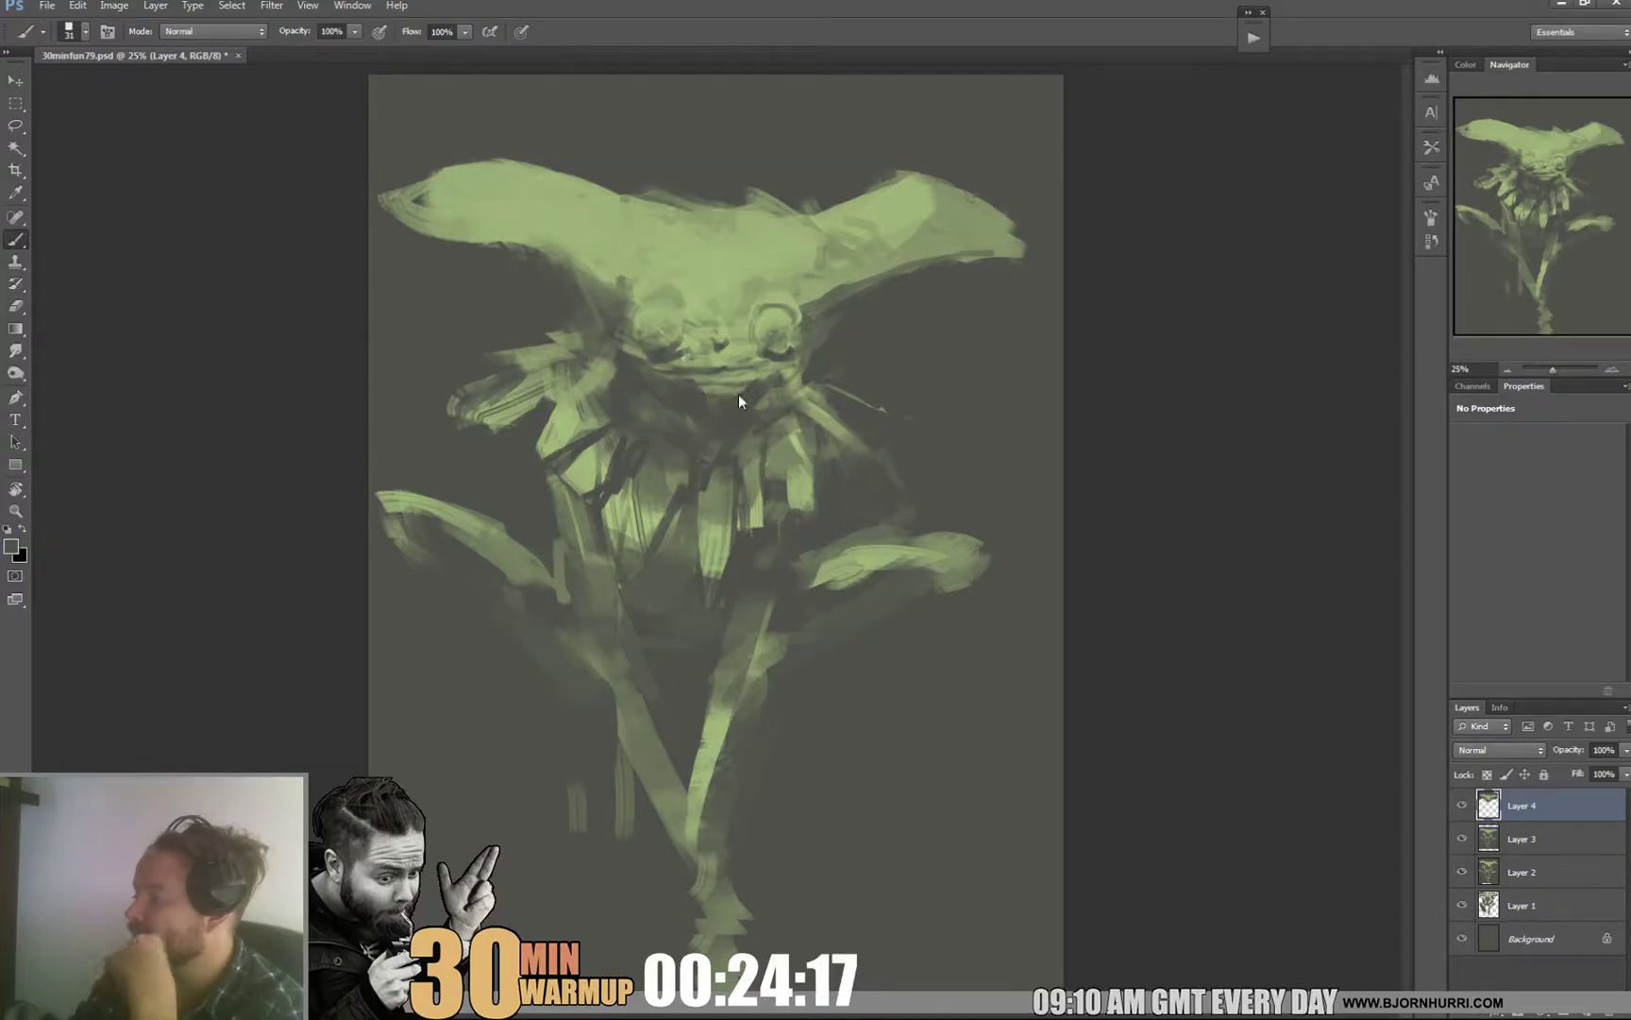
Step: Enlarge the brush and rework the cheeks and the area between the eyes and mouth with sampled greens
right_click(681, 385)
left_click_drag(717, 422, 743, 422)
left_click(639, 374, "alt")
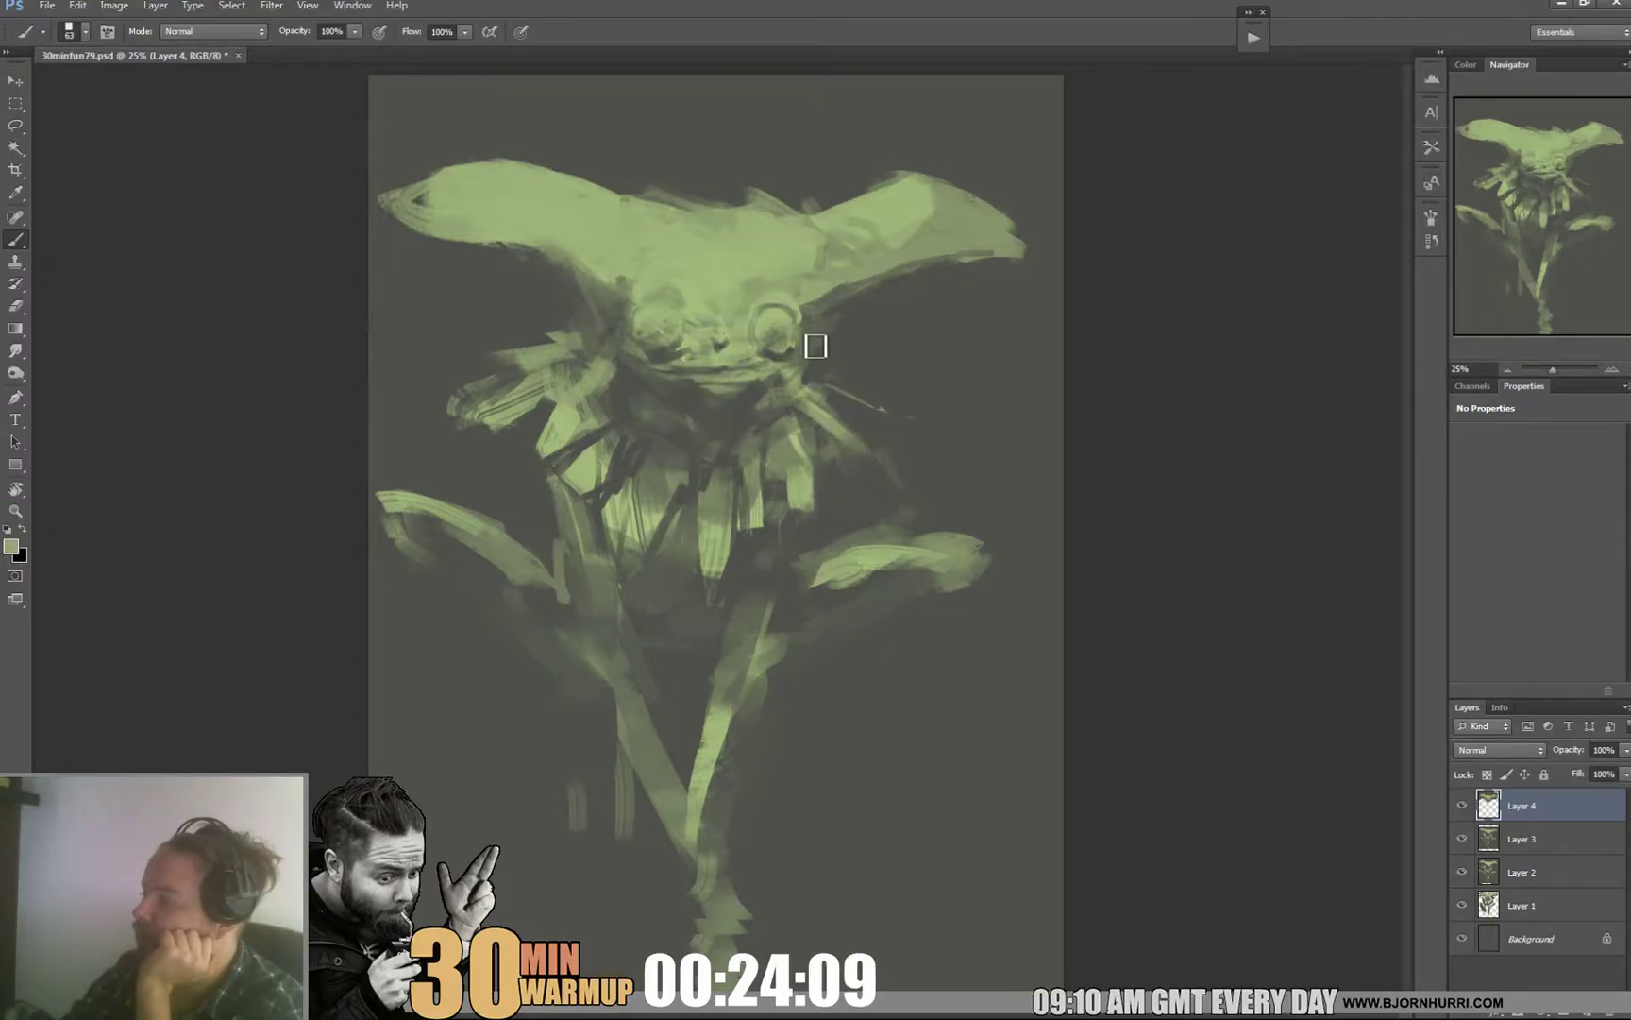
left_click(814, 359, "alt")
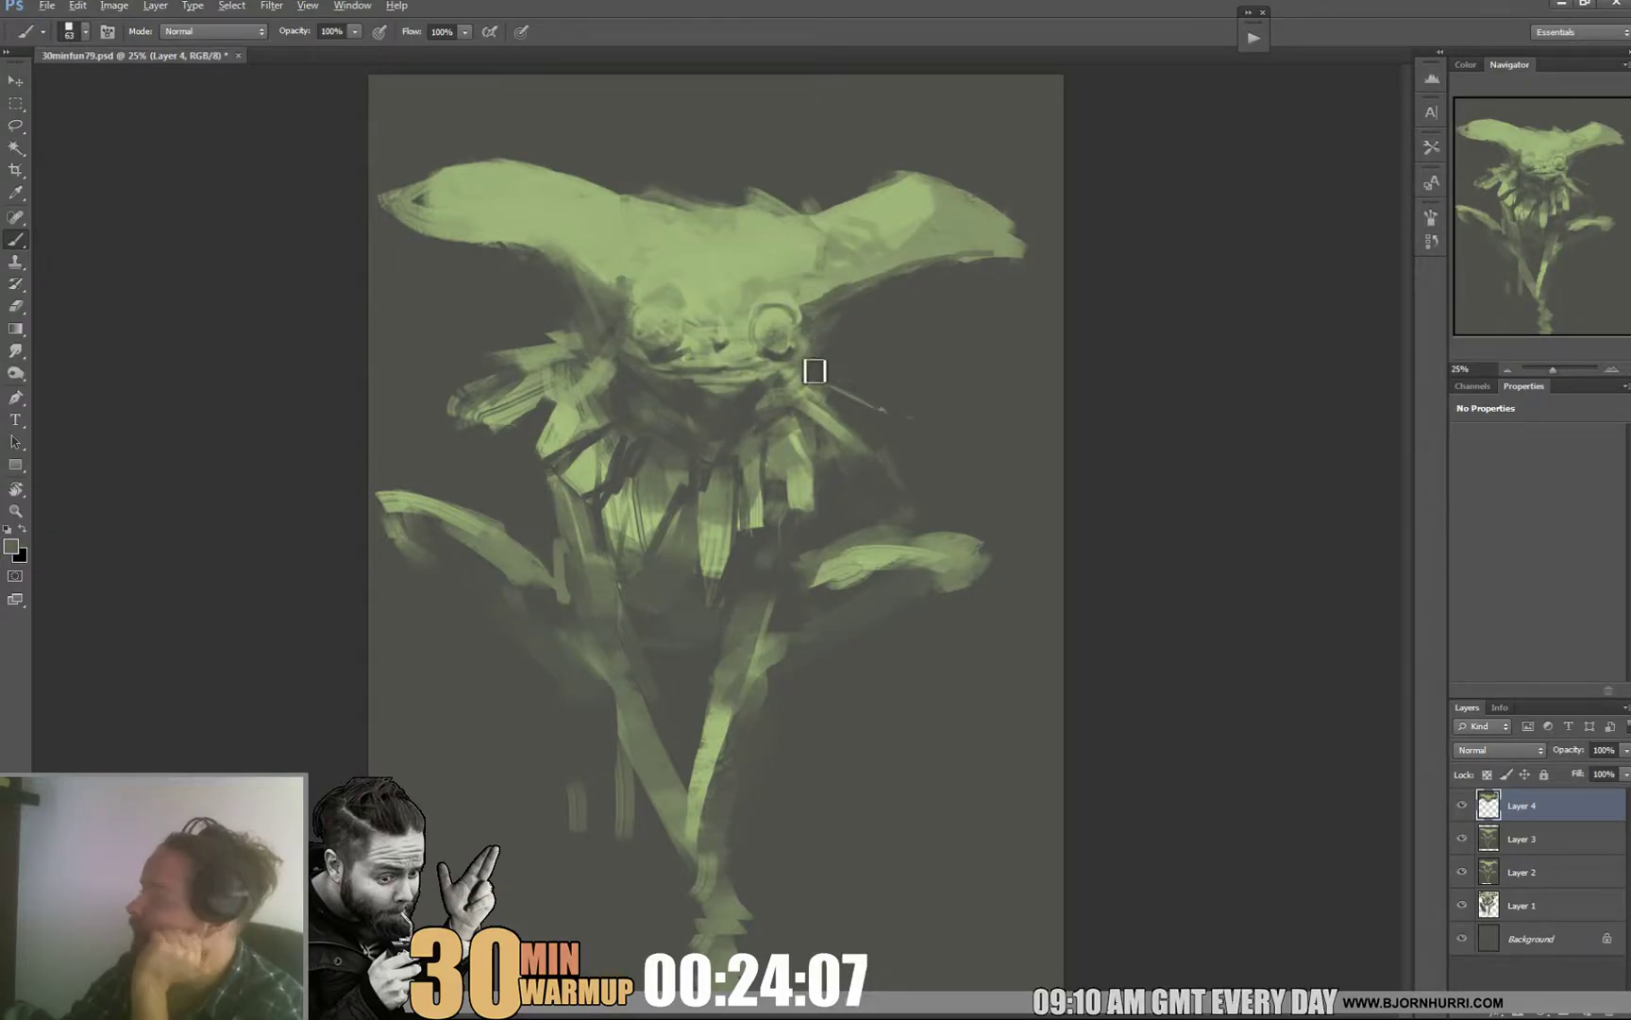
left_click(694, 357, "alt")
left_click_drag(695, 351, 662, 363)
left_click(656, 350, "alt")
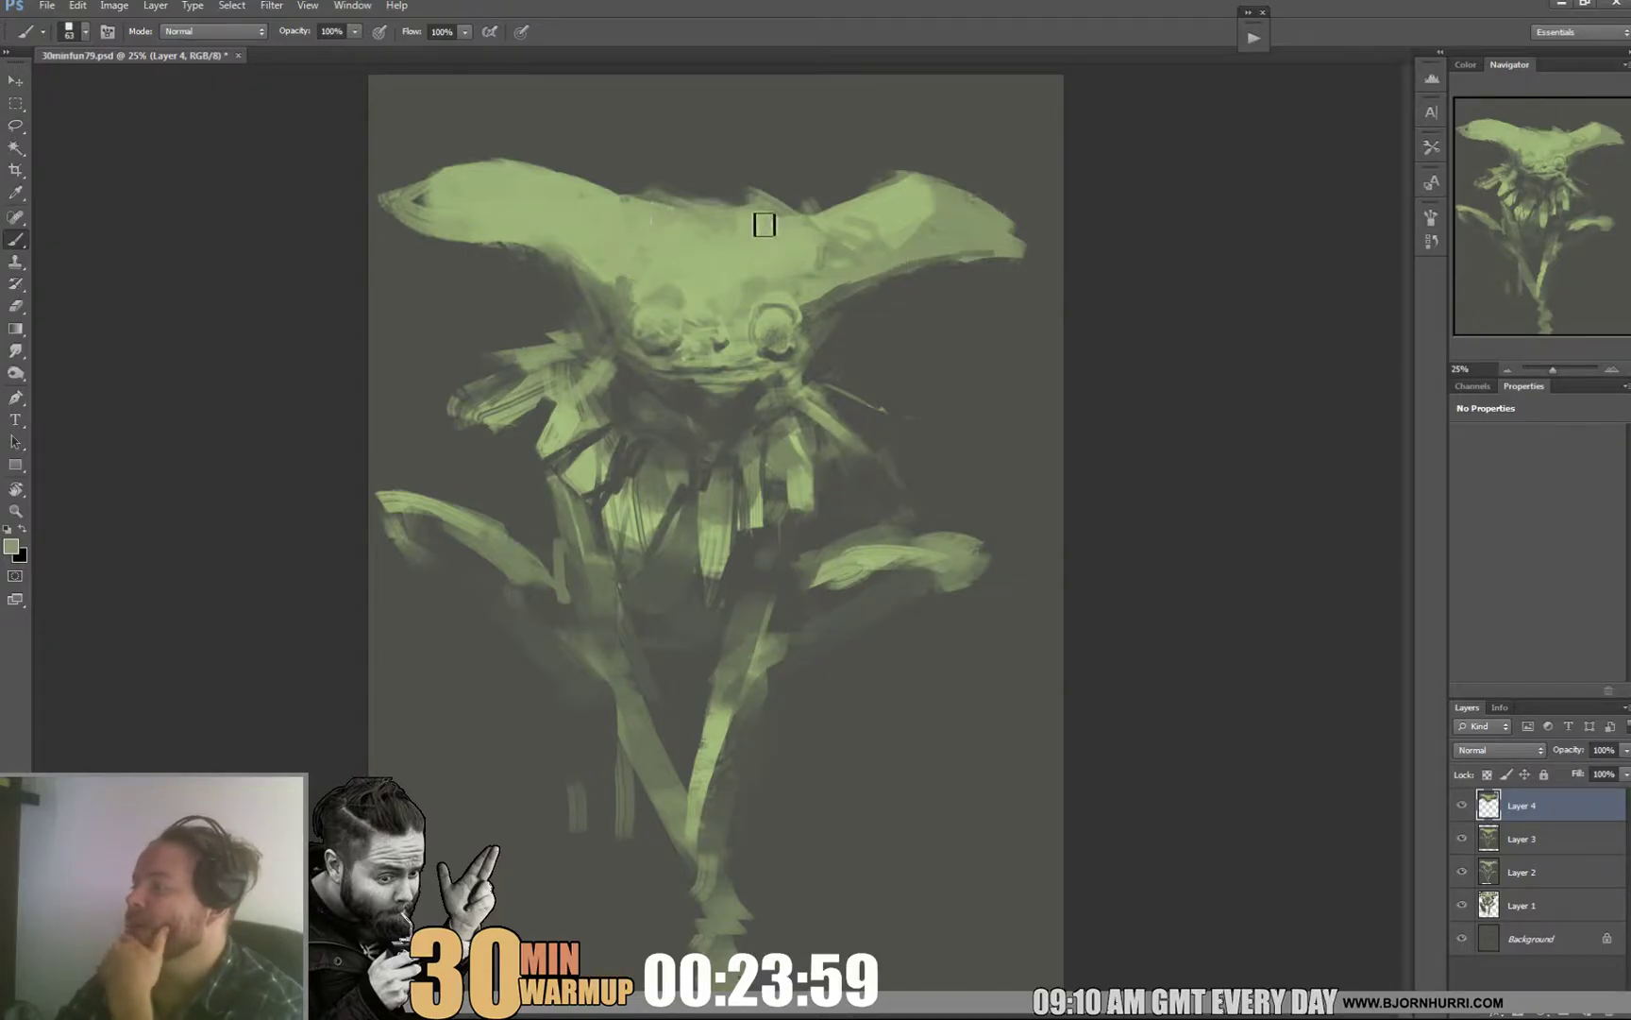
Step: Flip the canvas horizontally and trim the upper edge of the crown's left wing with the sampled background colour
left_click(114, 6)
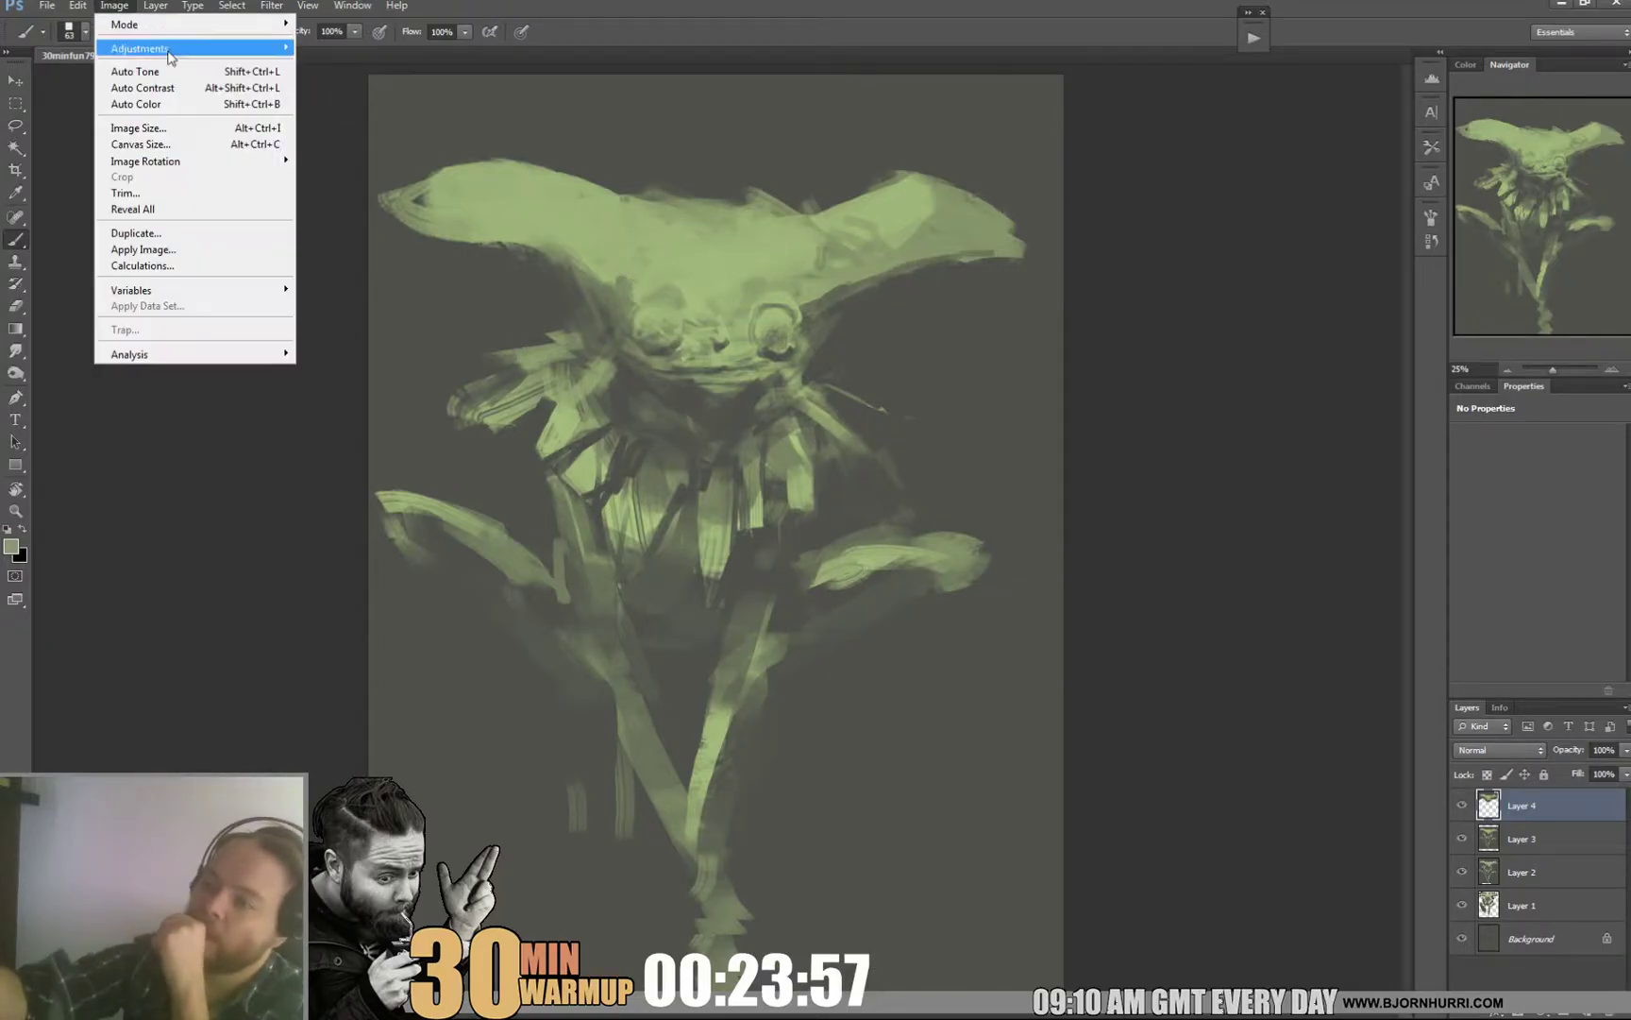
mouse_move(244, 166)
left_click(363, 233)
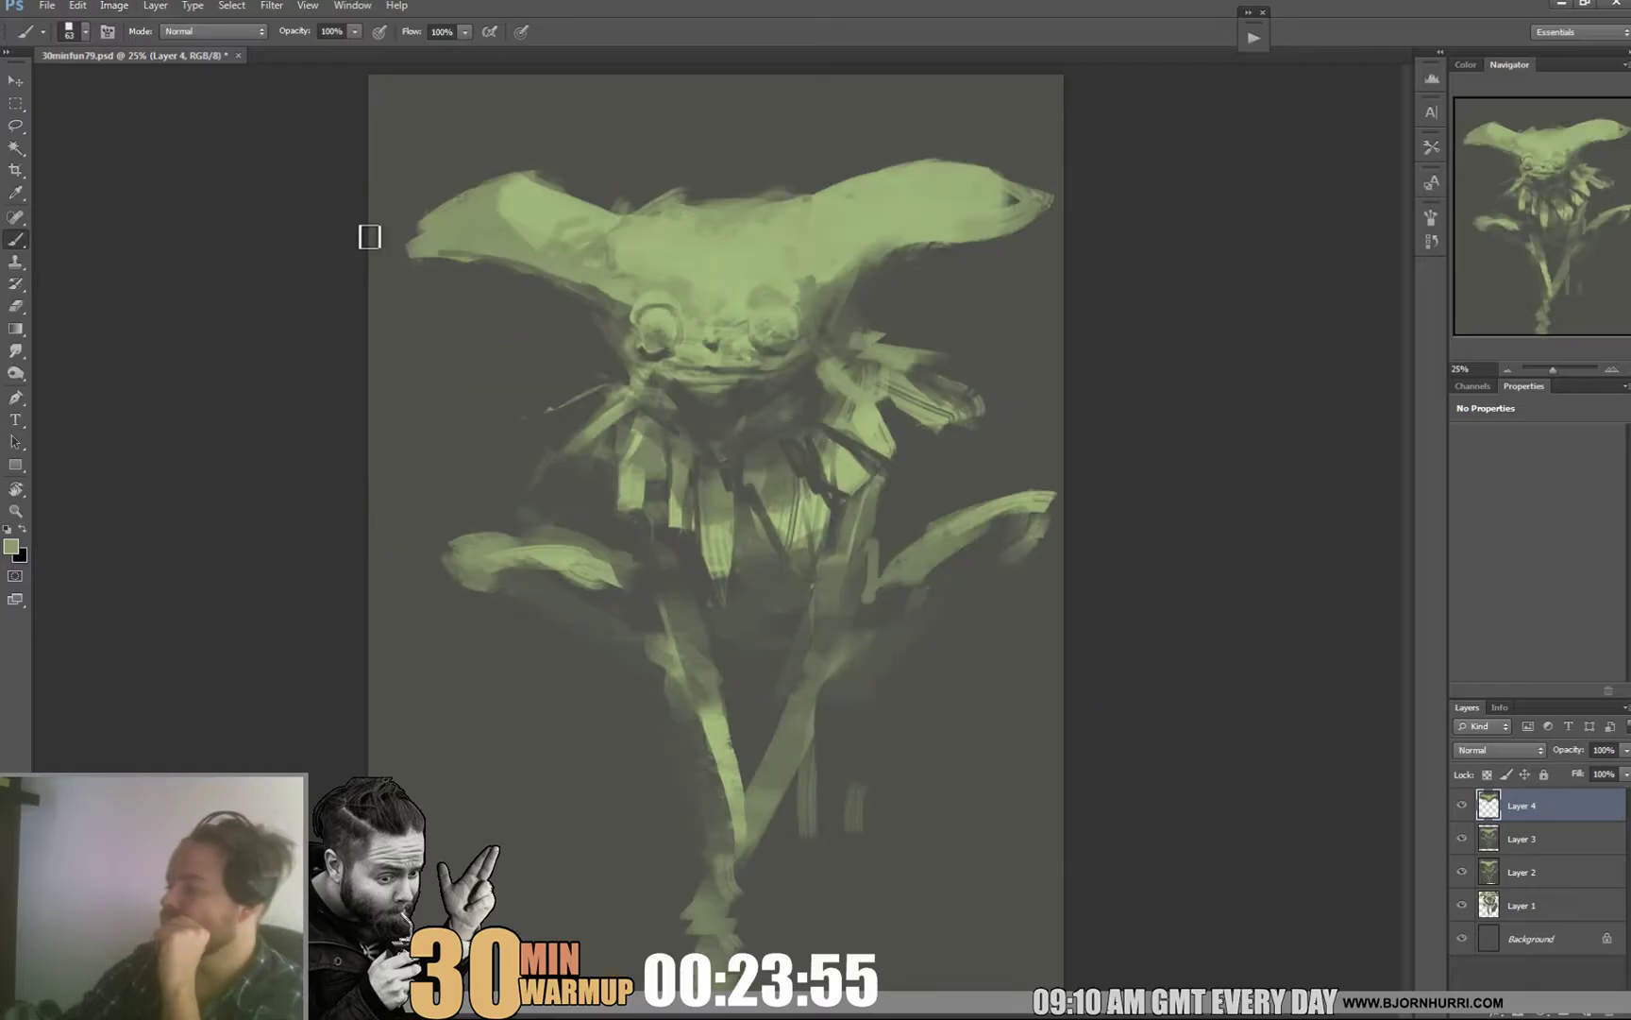
left_click(564, 161, "alt")
left_click_drag(570, 173, 437, 189)
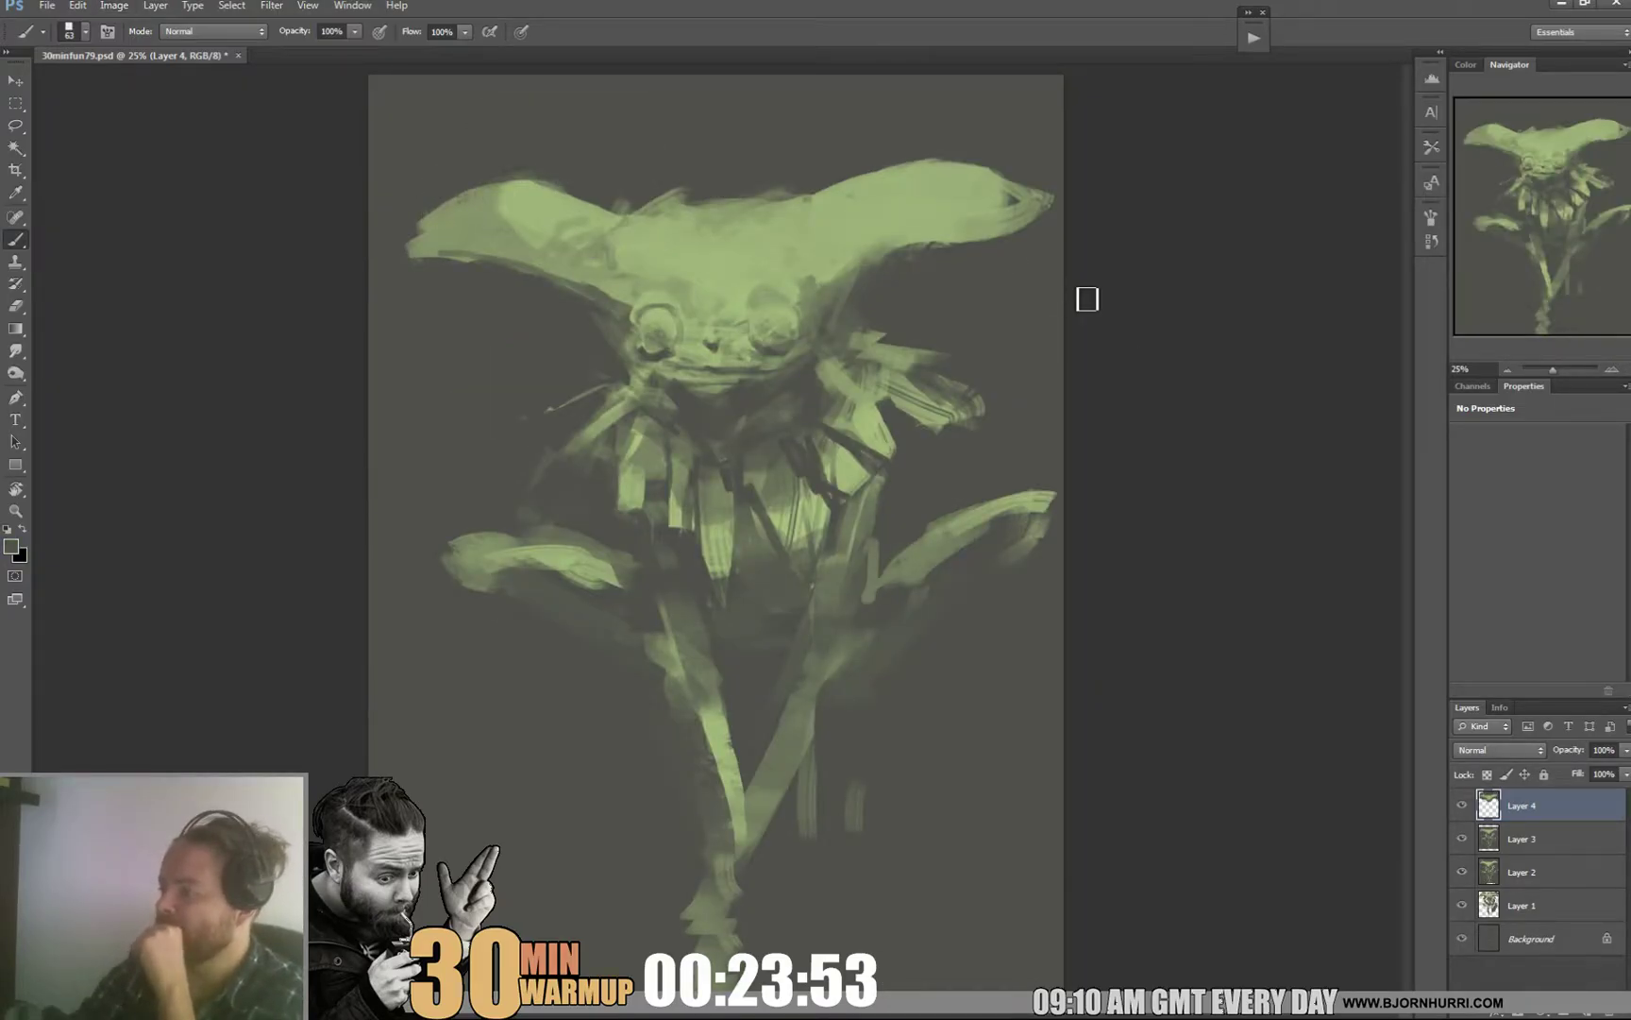
Step: Switch to the 73 px brush and build up the right cheek and the right wing's base with sampled greens
right_click(895, 356)
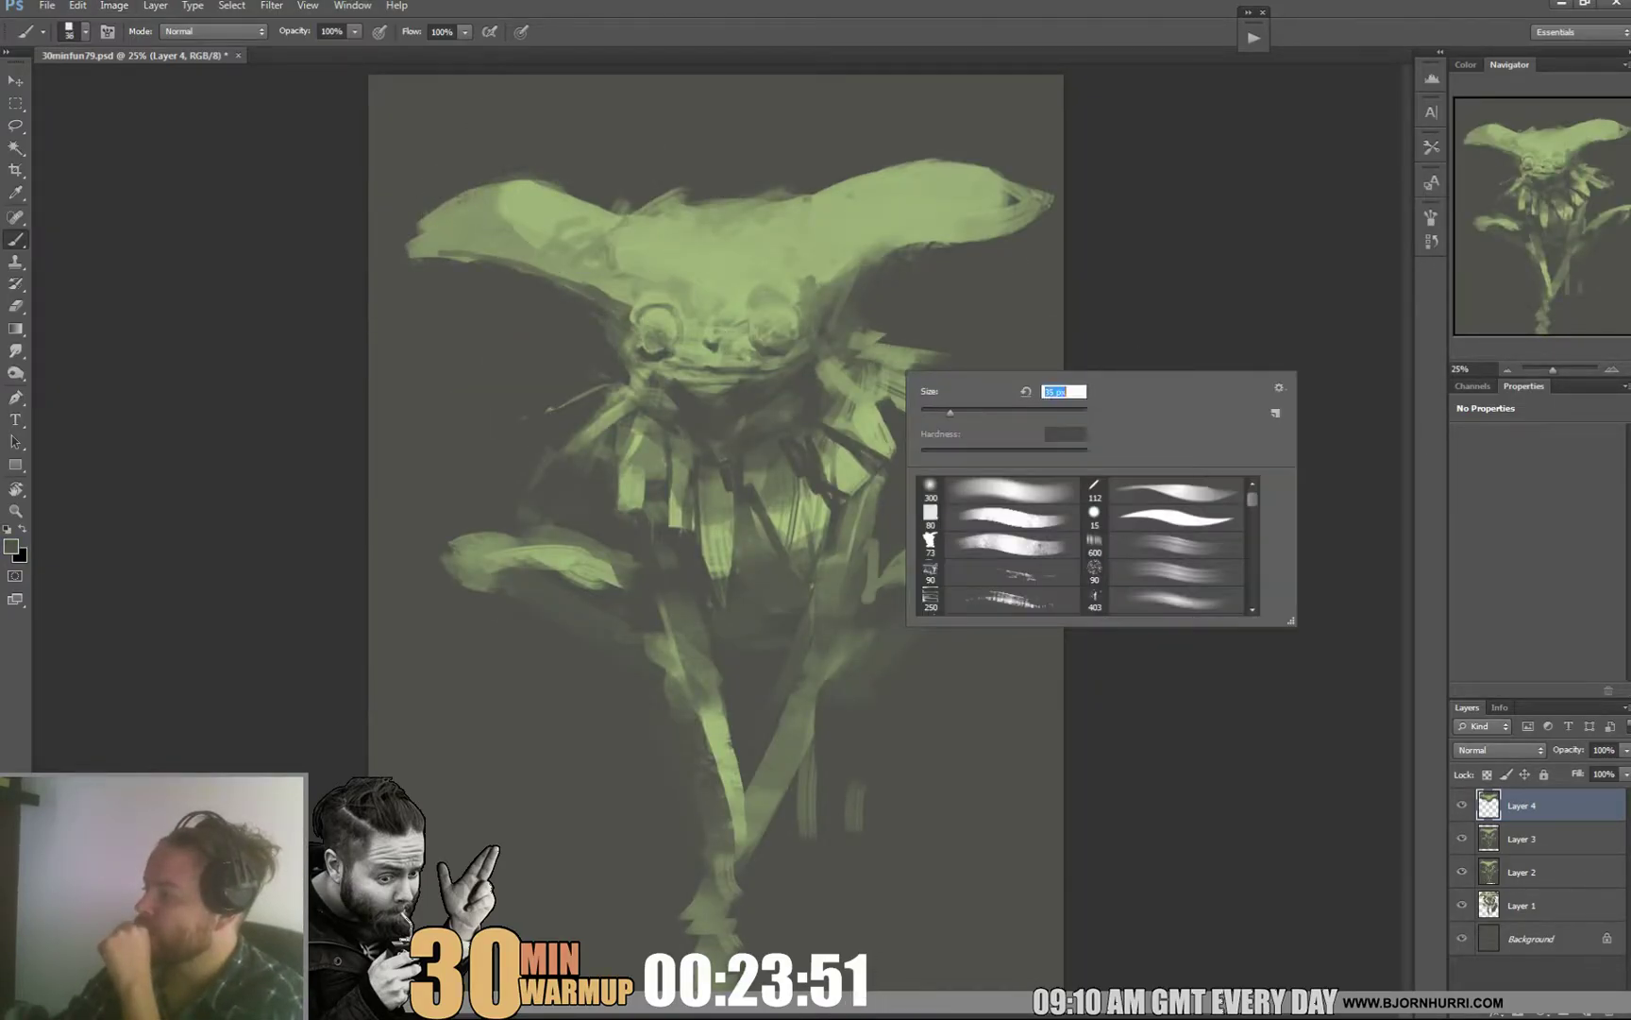
type("36")
key("Return")
right_click(661, 378)
left_click(799, 298, "alt")
mouse_move(812, 316)
left_mouse_down()
mouse_move(804, 364)
mouse_move(829, 351)
left_mouse_up()
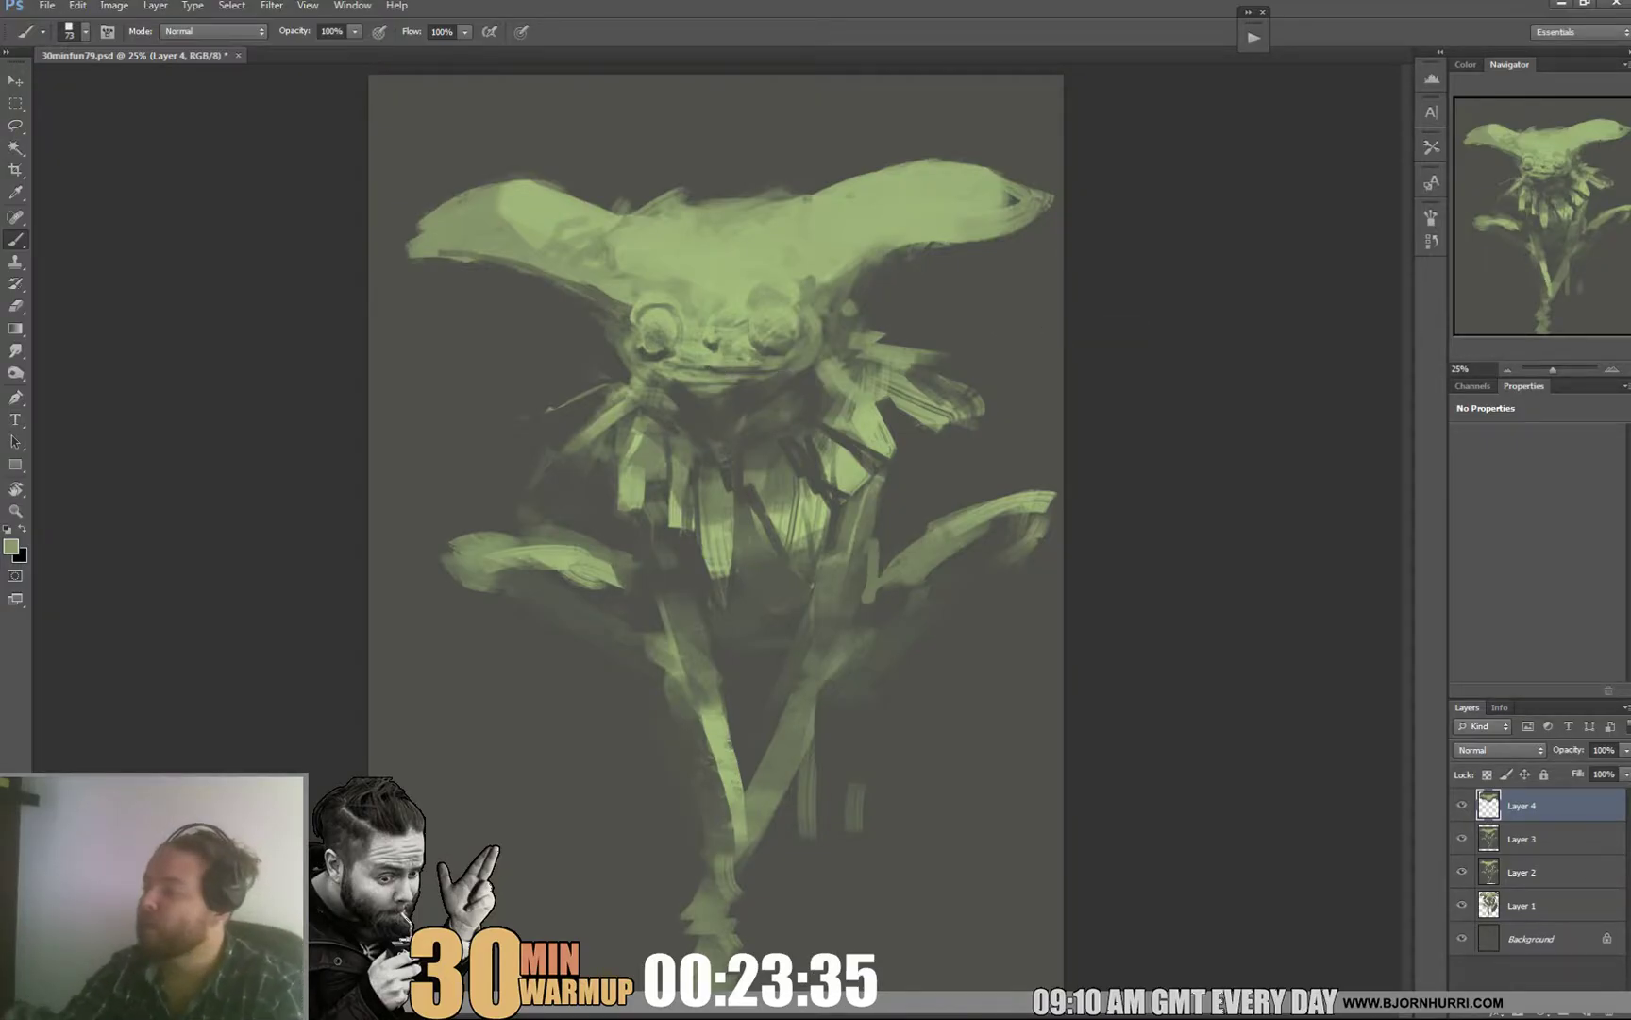
left_click_drag(773, 255, 892, 202)
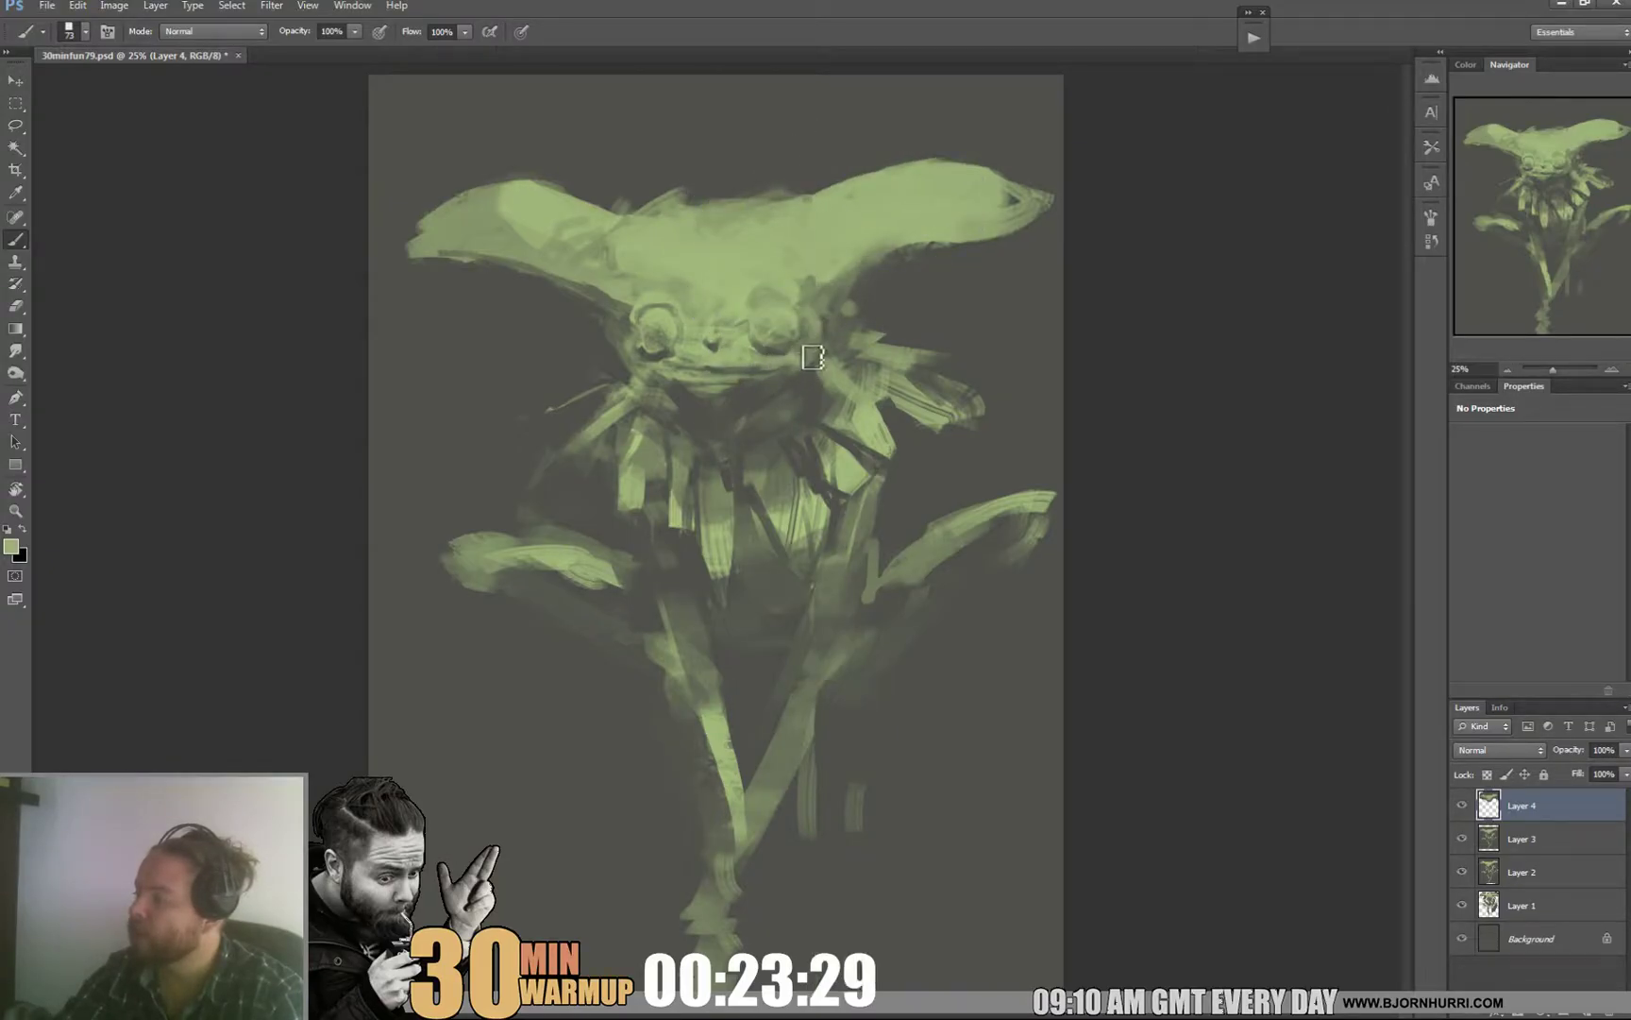
Step: Set the brush to 29 px and shape the right mouth corner, lips and chin with sampled greens
left_click(809, 363, "alt")
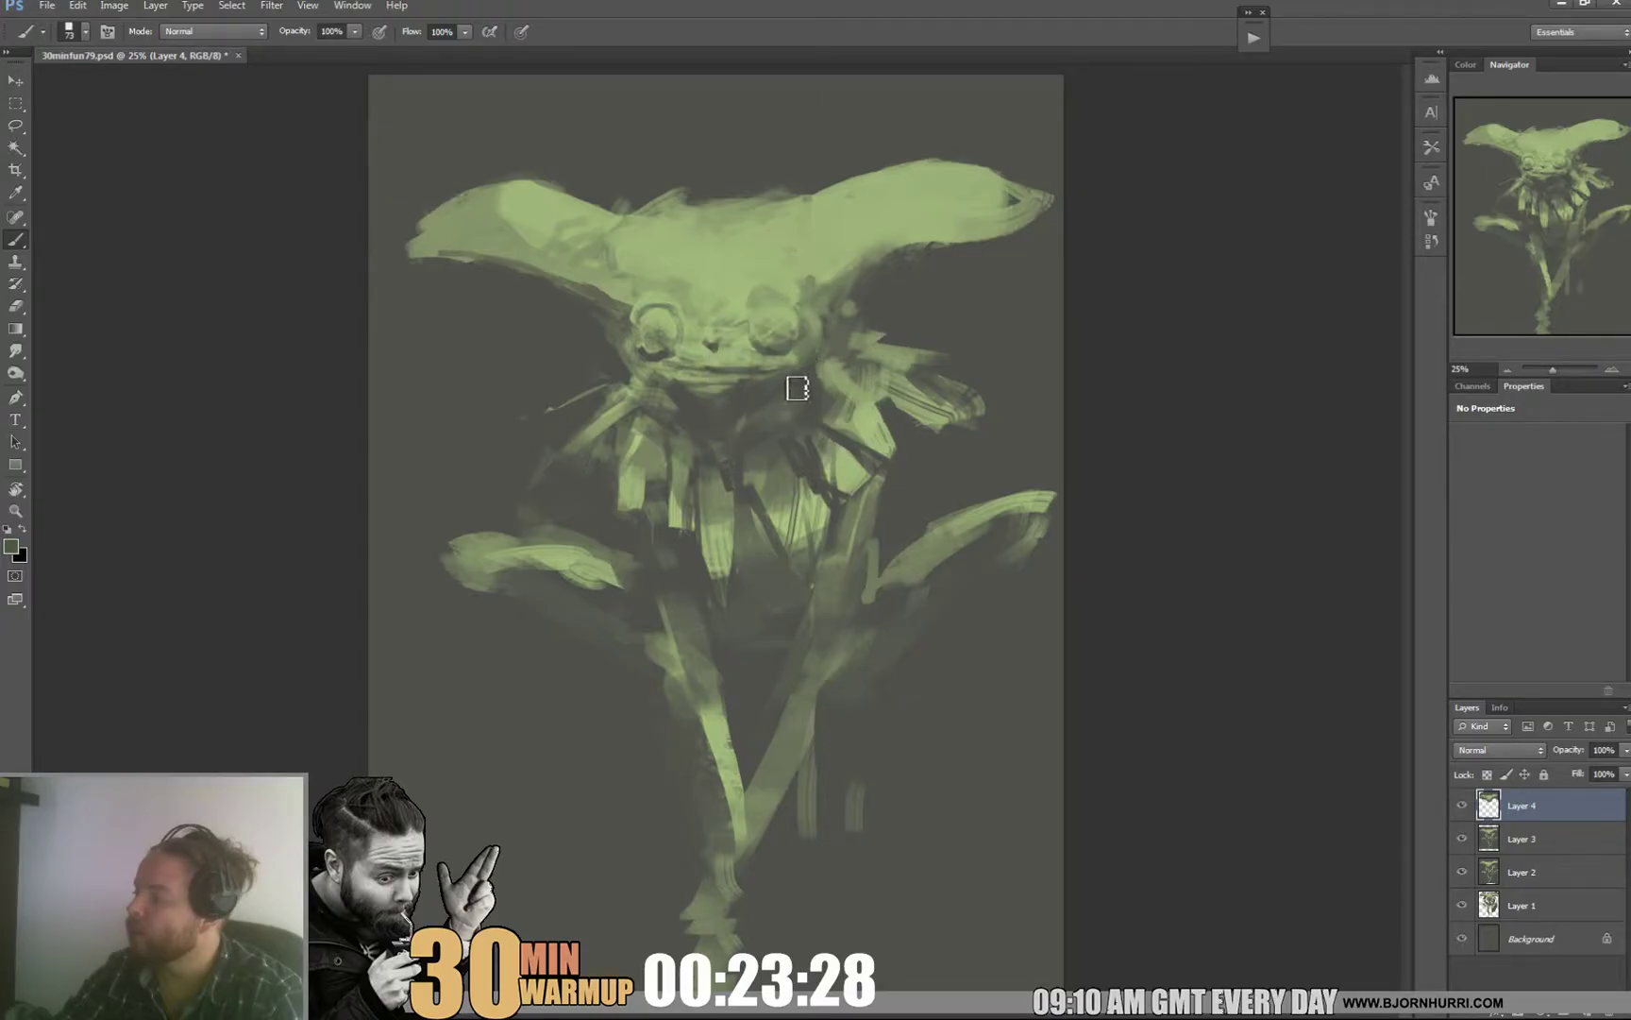
left_click(792, 388, "alt")
right_click(813, 363)
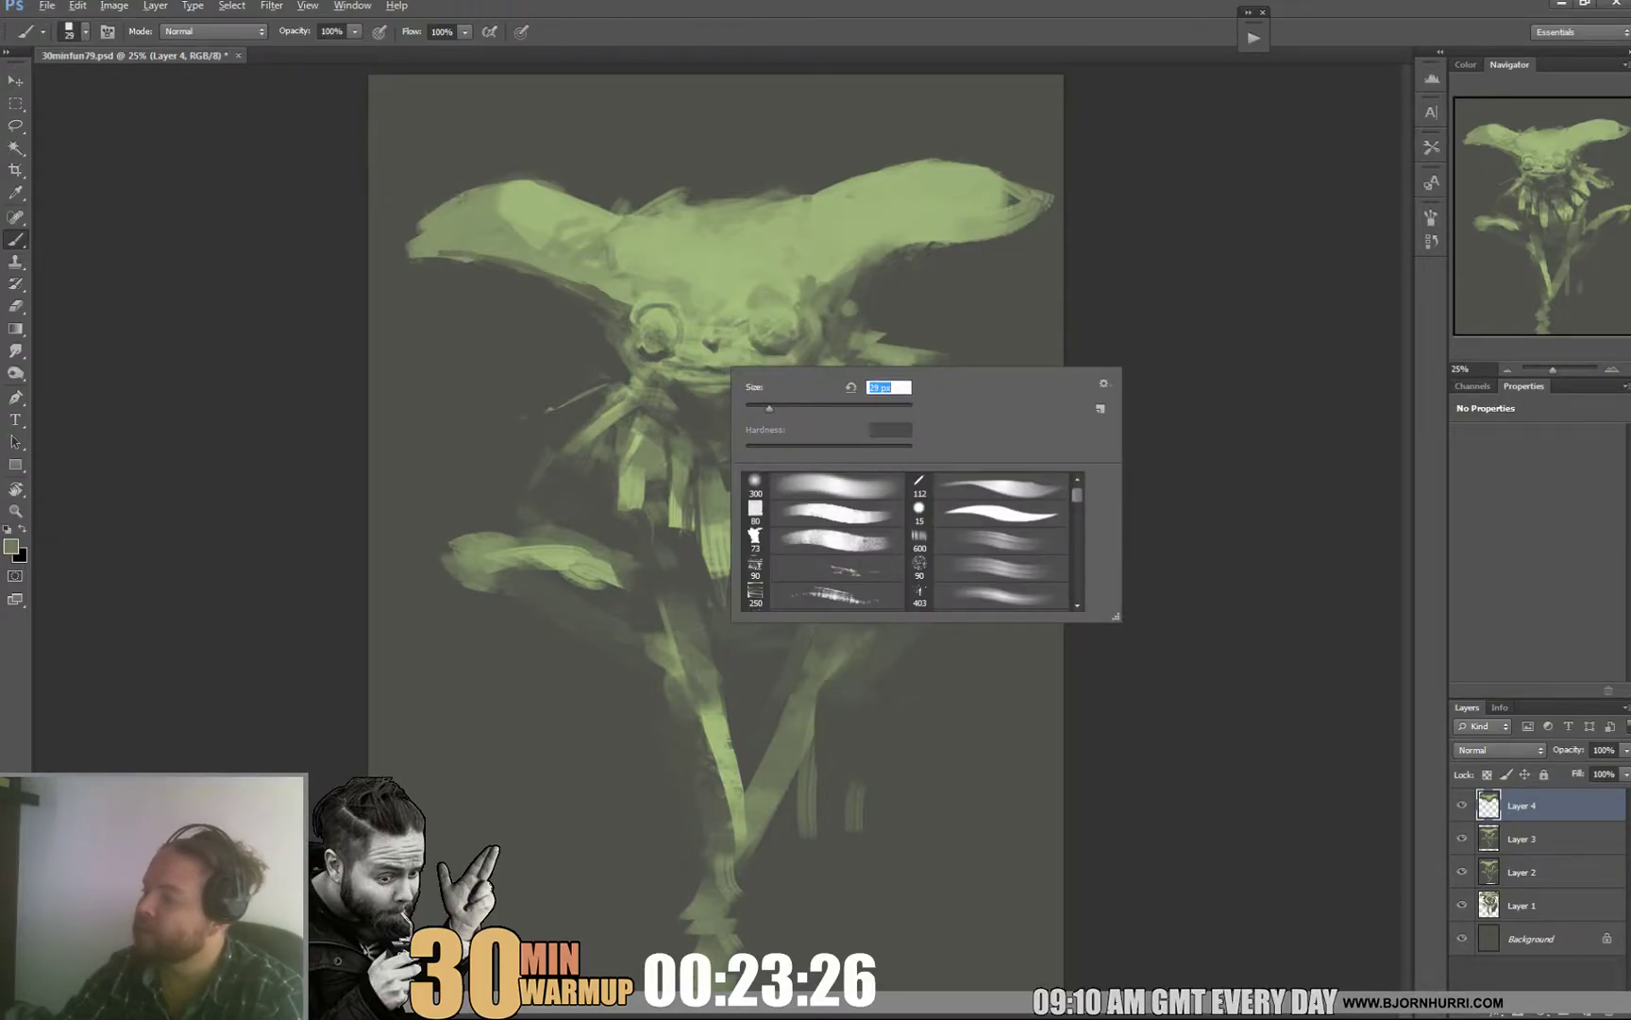
key("Return")
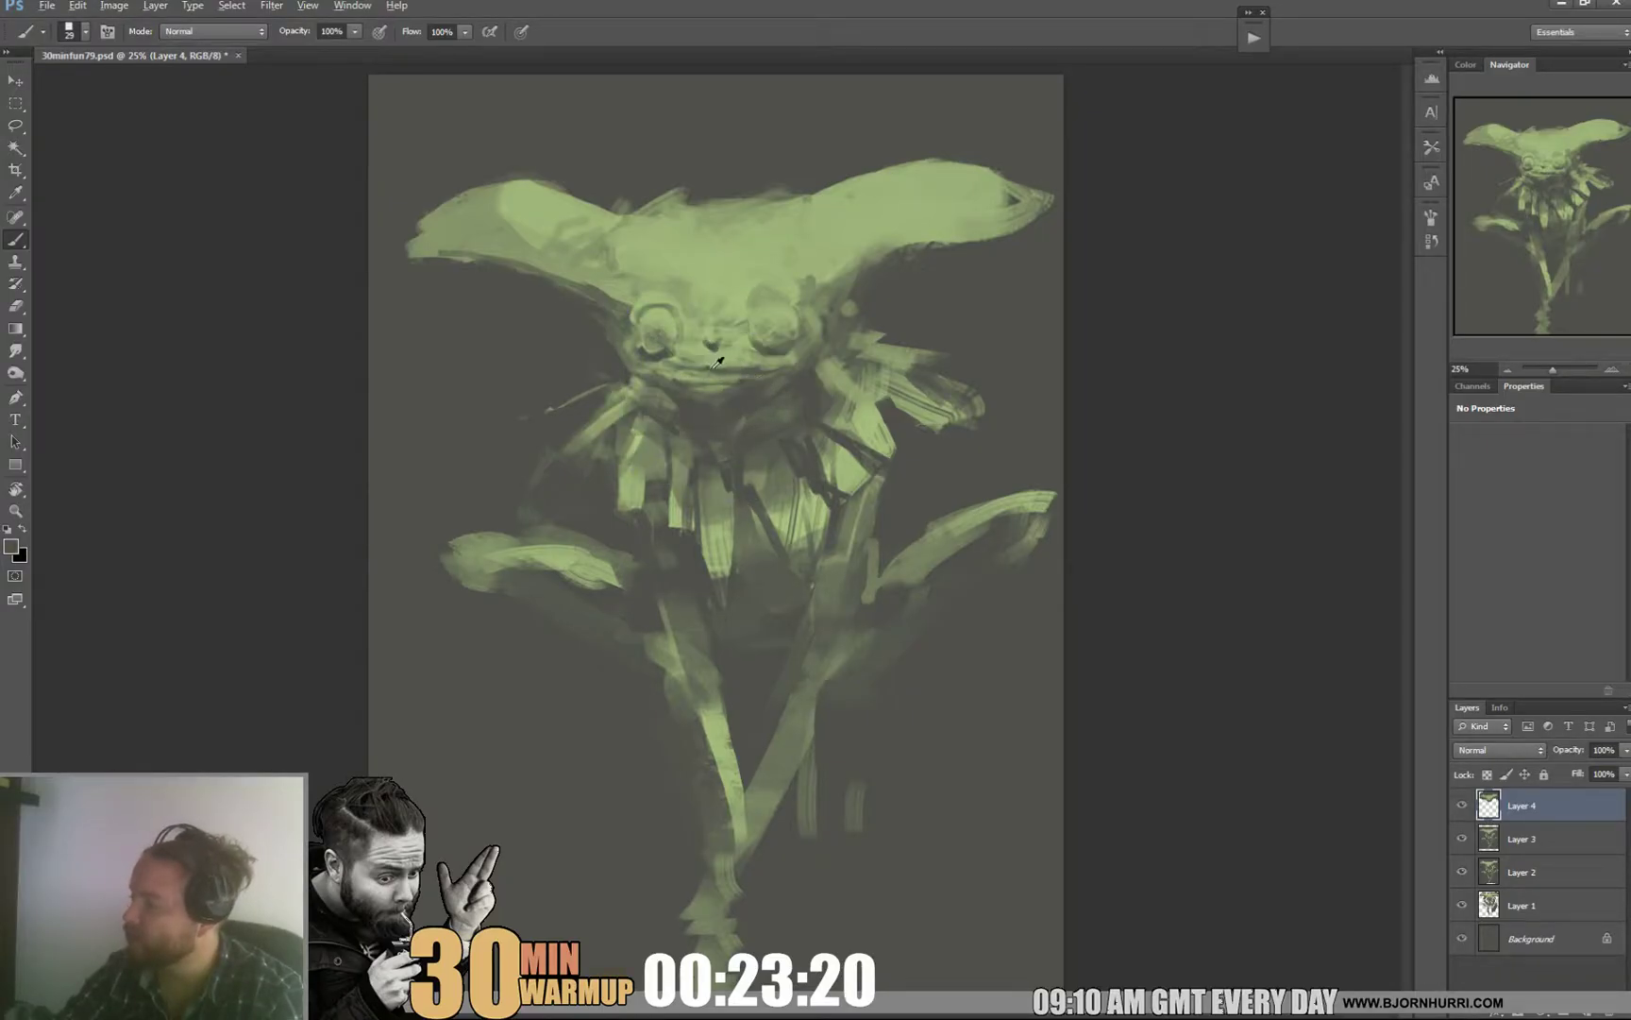
left_click(651, 376, "alt")
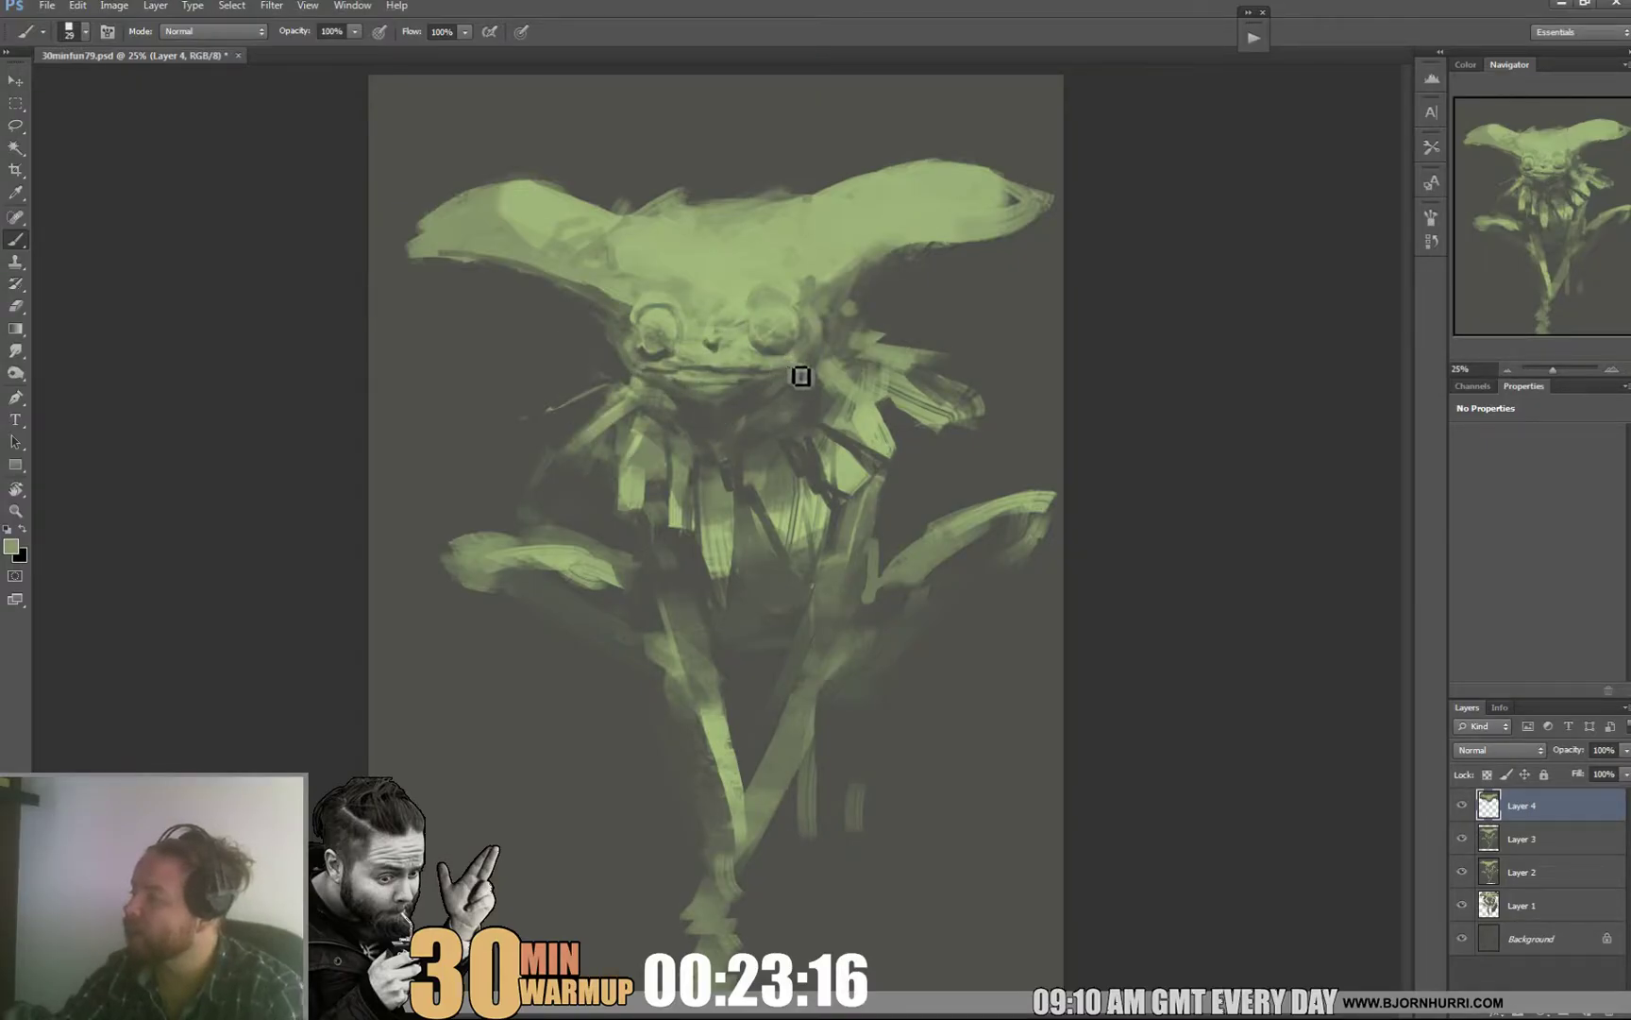
Step: Refine both eyes and their lids with greens sampled from the surrounding face
left_click(766, 340, "alt")
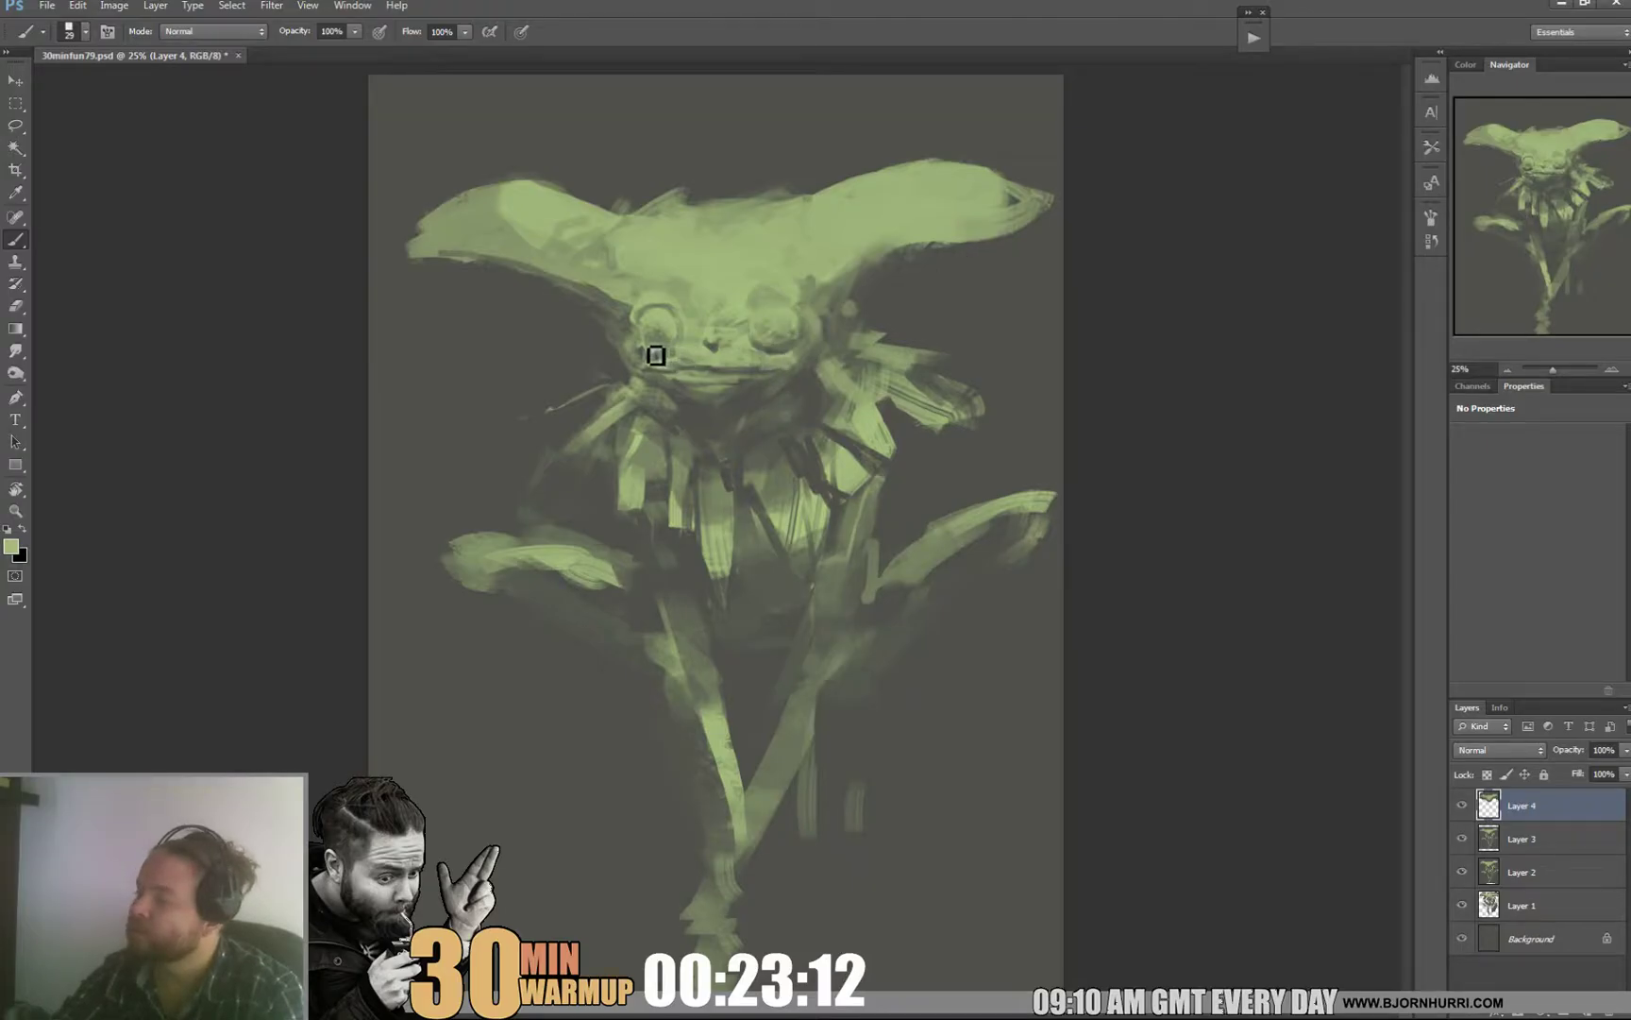
left_click(671, 353, "alt")
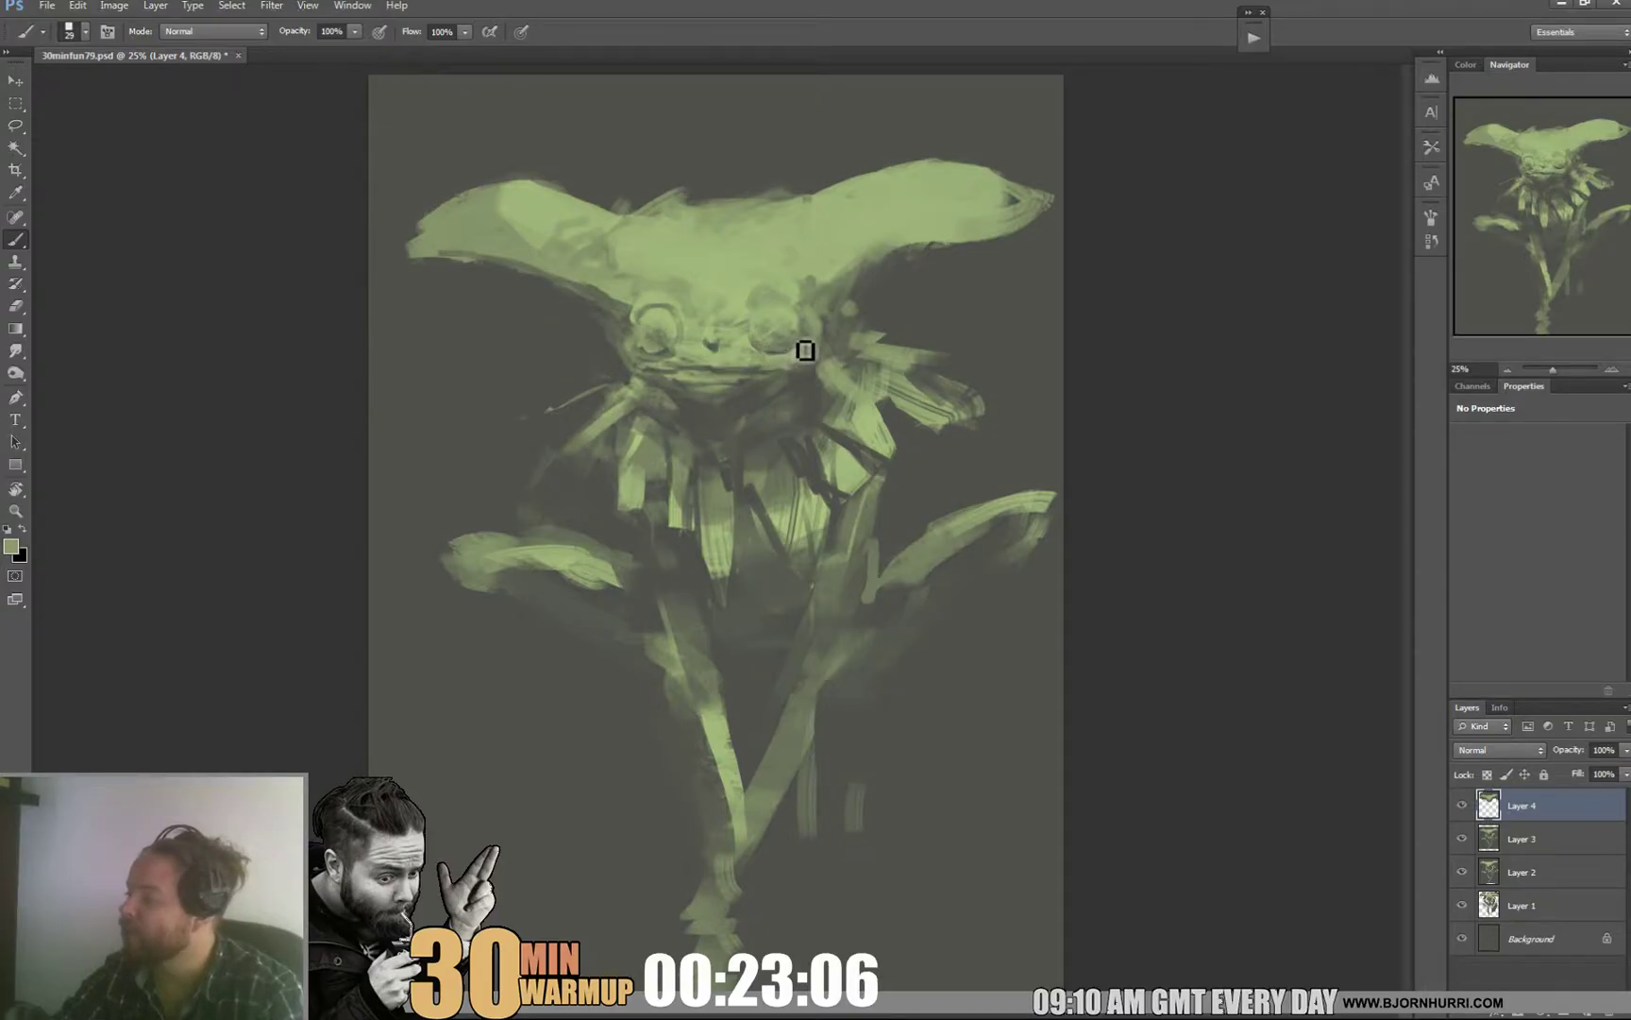
left_click(660, 310, "alt")
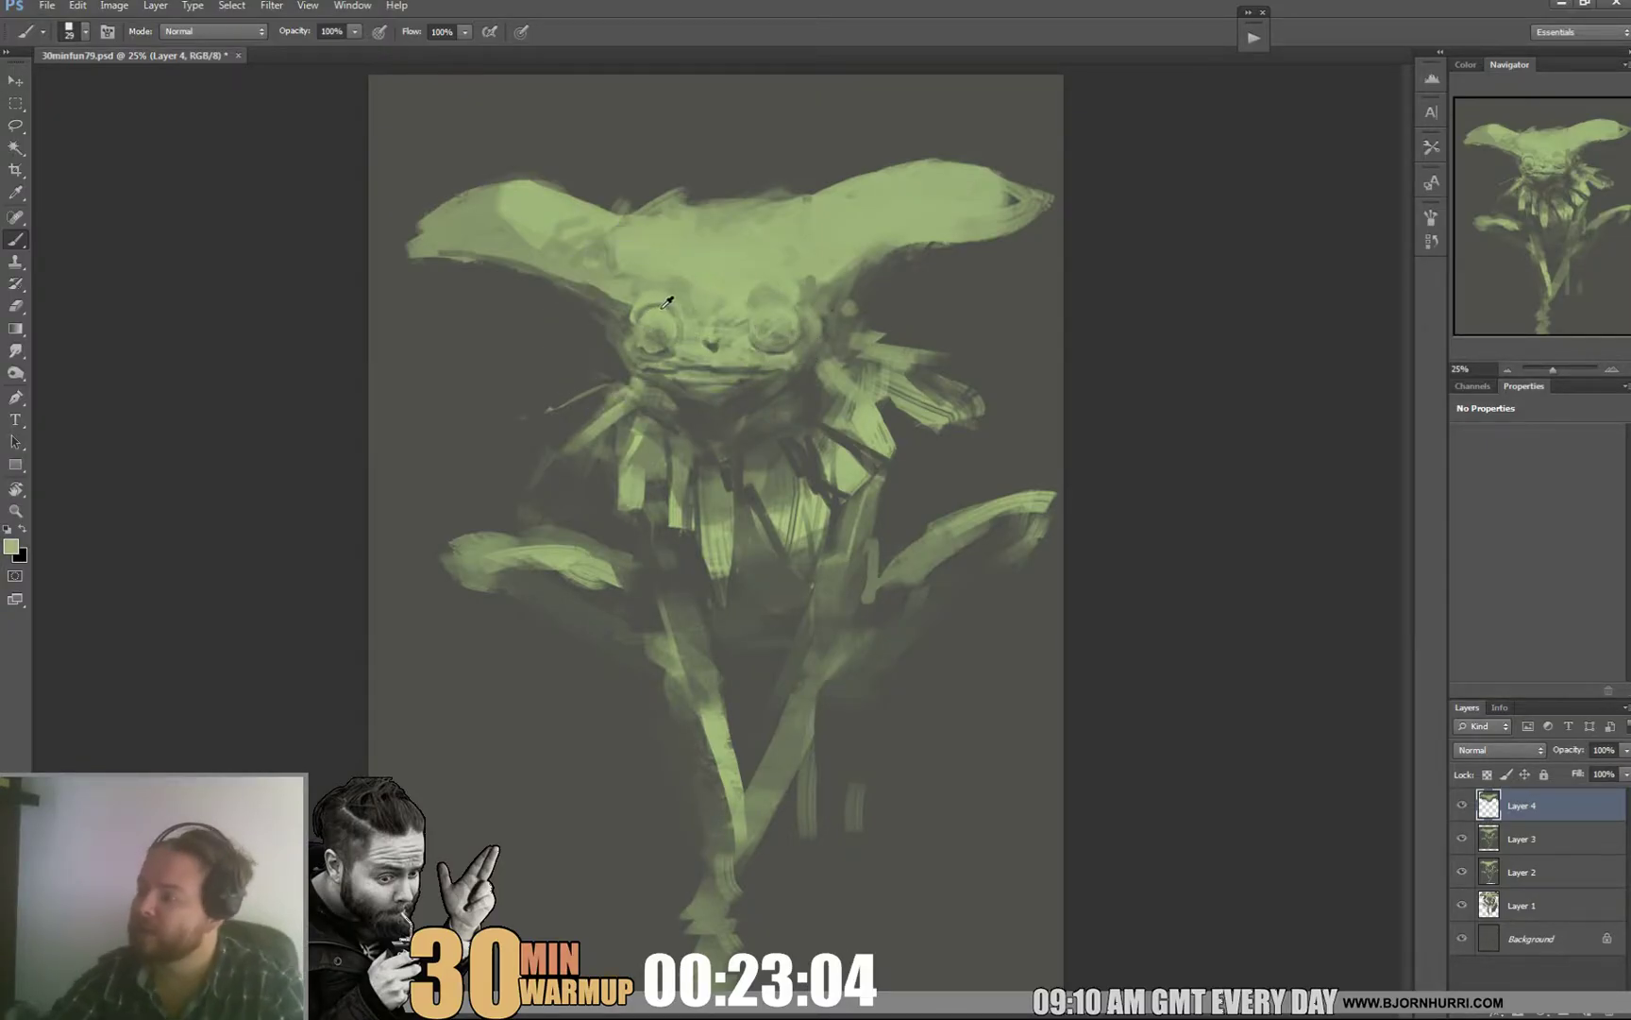
left_click_drag(662, 316, 652, 322)
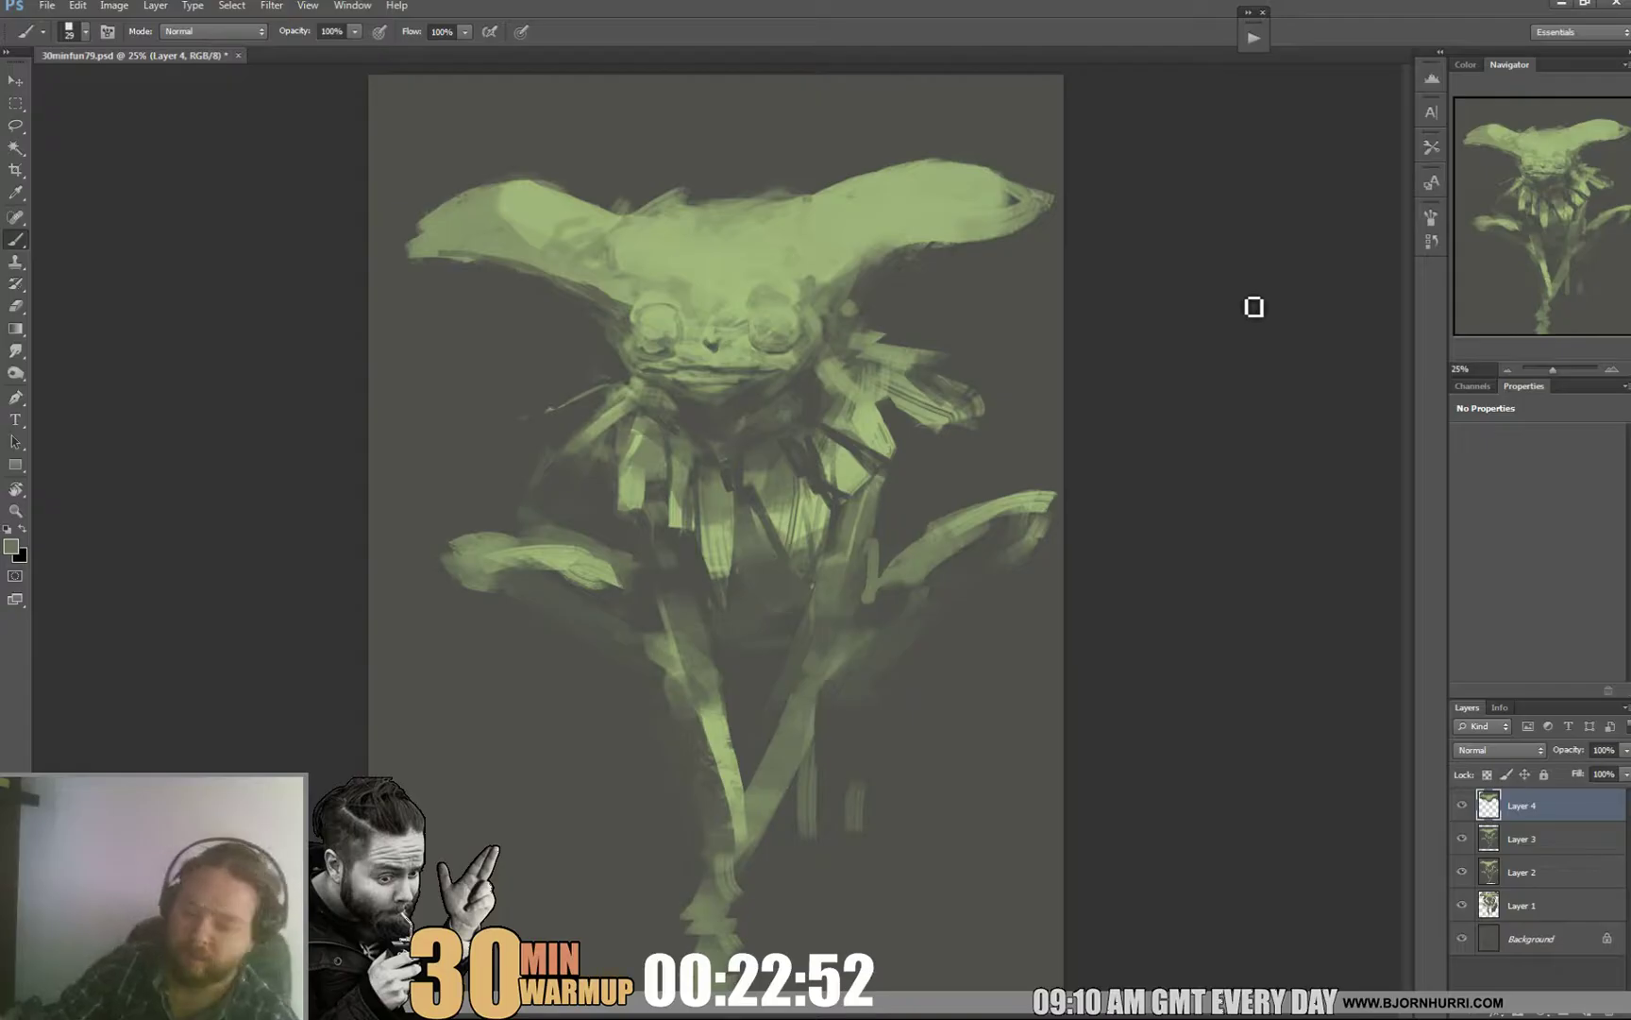
Step: Switch to the 80 px brush and smooth the joint between the left wing and the forehead
right_click(748, 303)
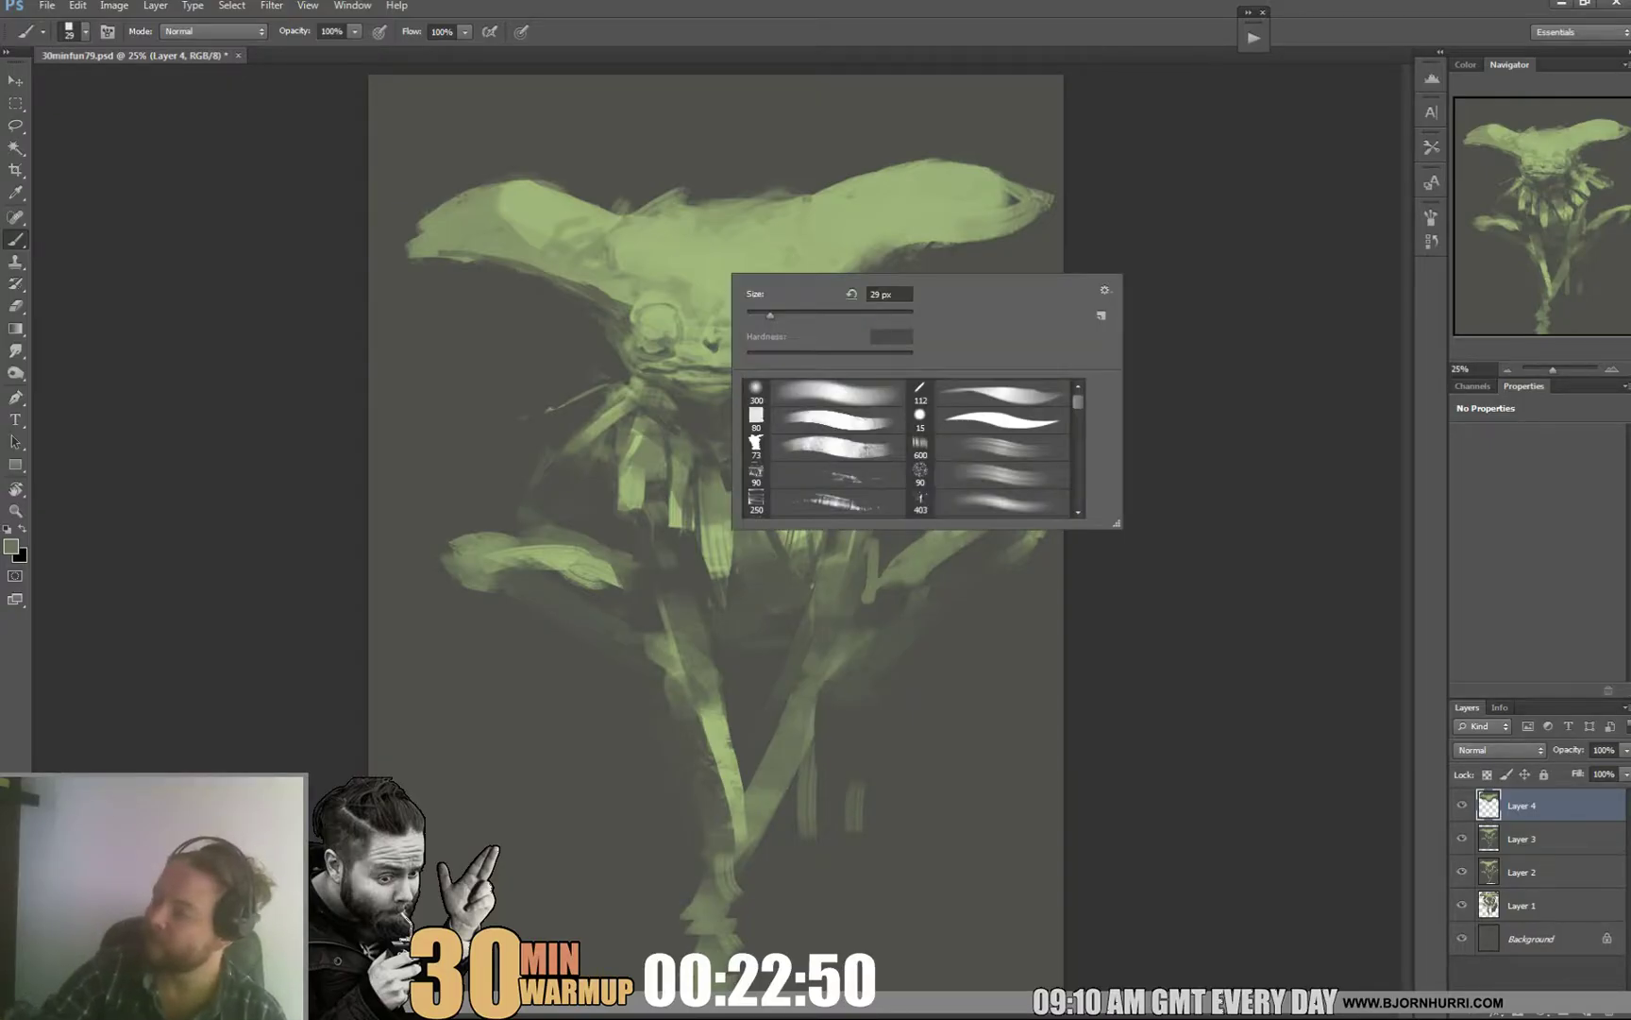
key("Return")
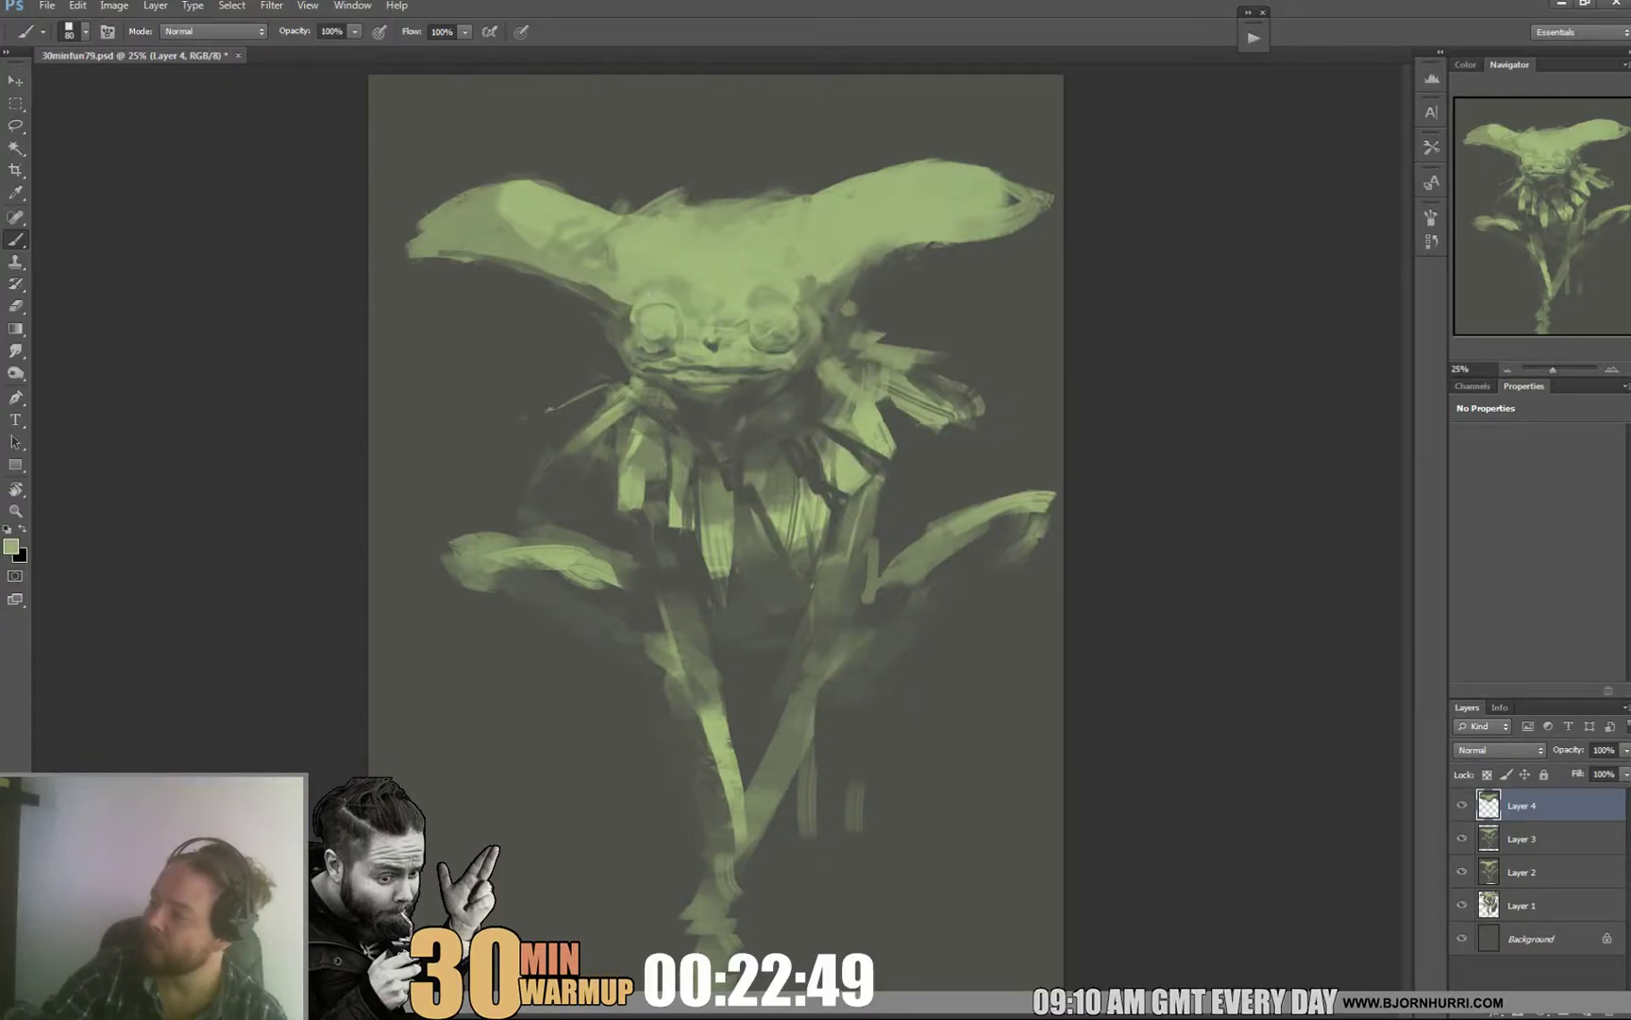
left_click(616, 257, "alt")
left_click(619, 234, "alt")
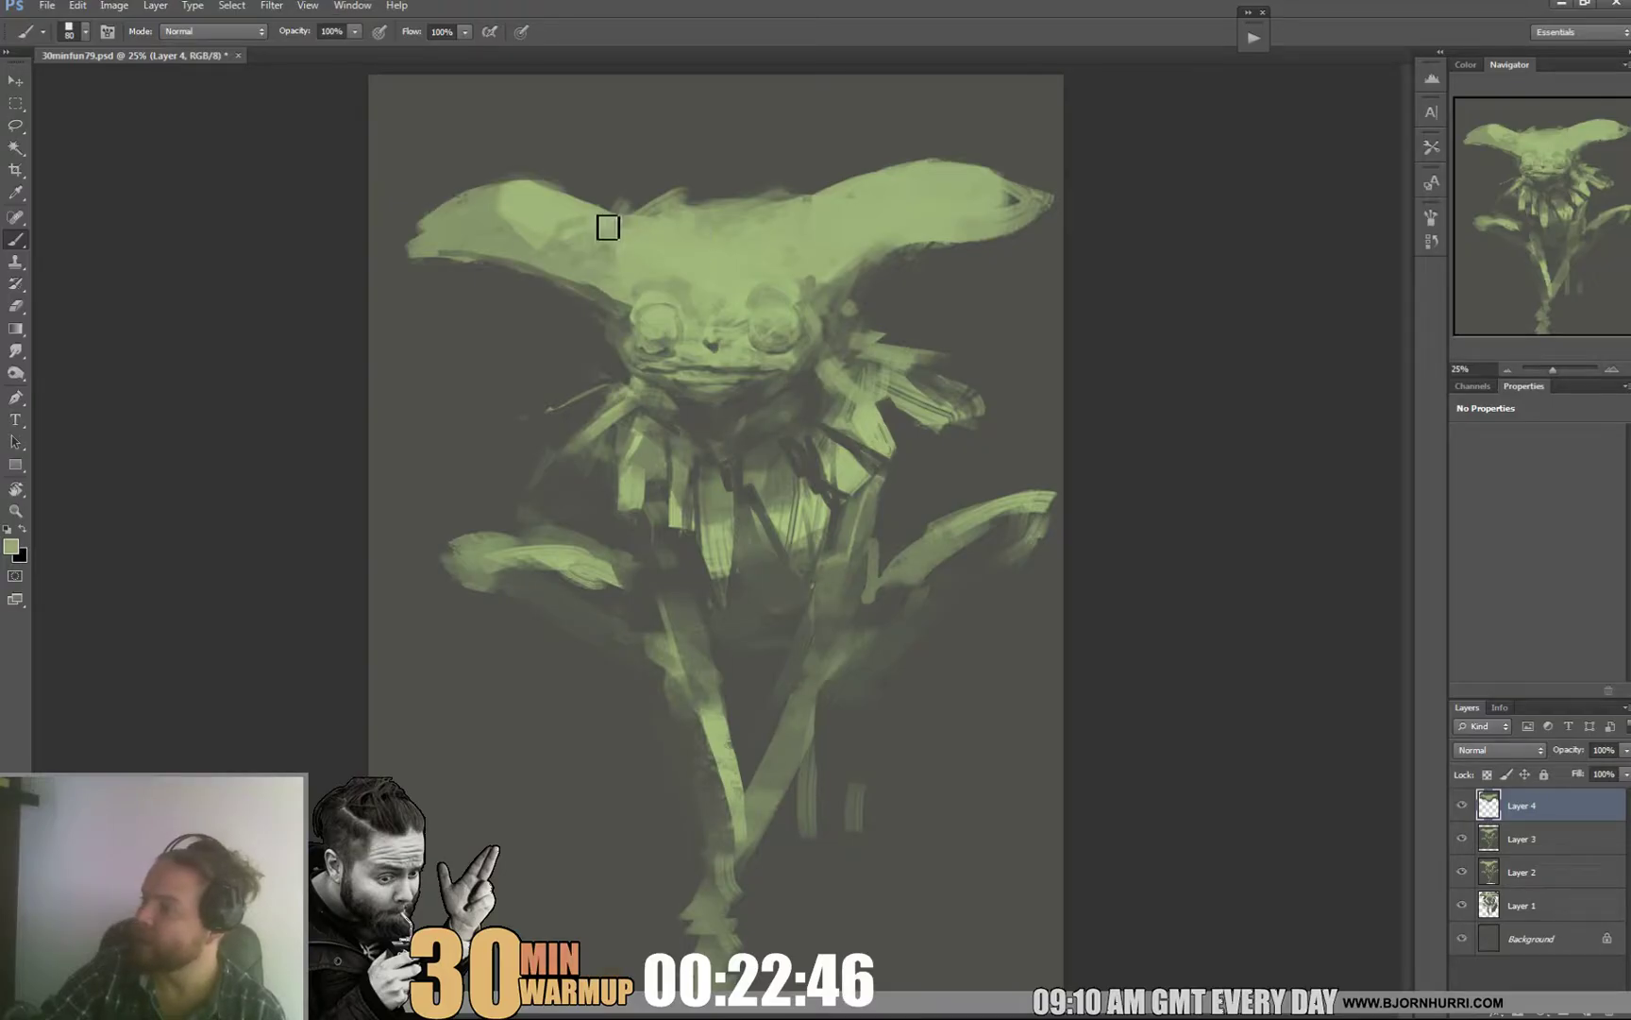
Step: Set the brush to 215 px, even out the left wing with light green and clean up its lower edge
right_click(550, 241)
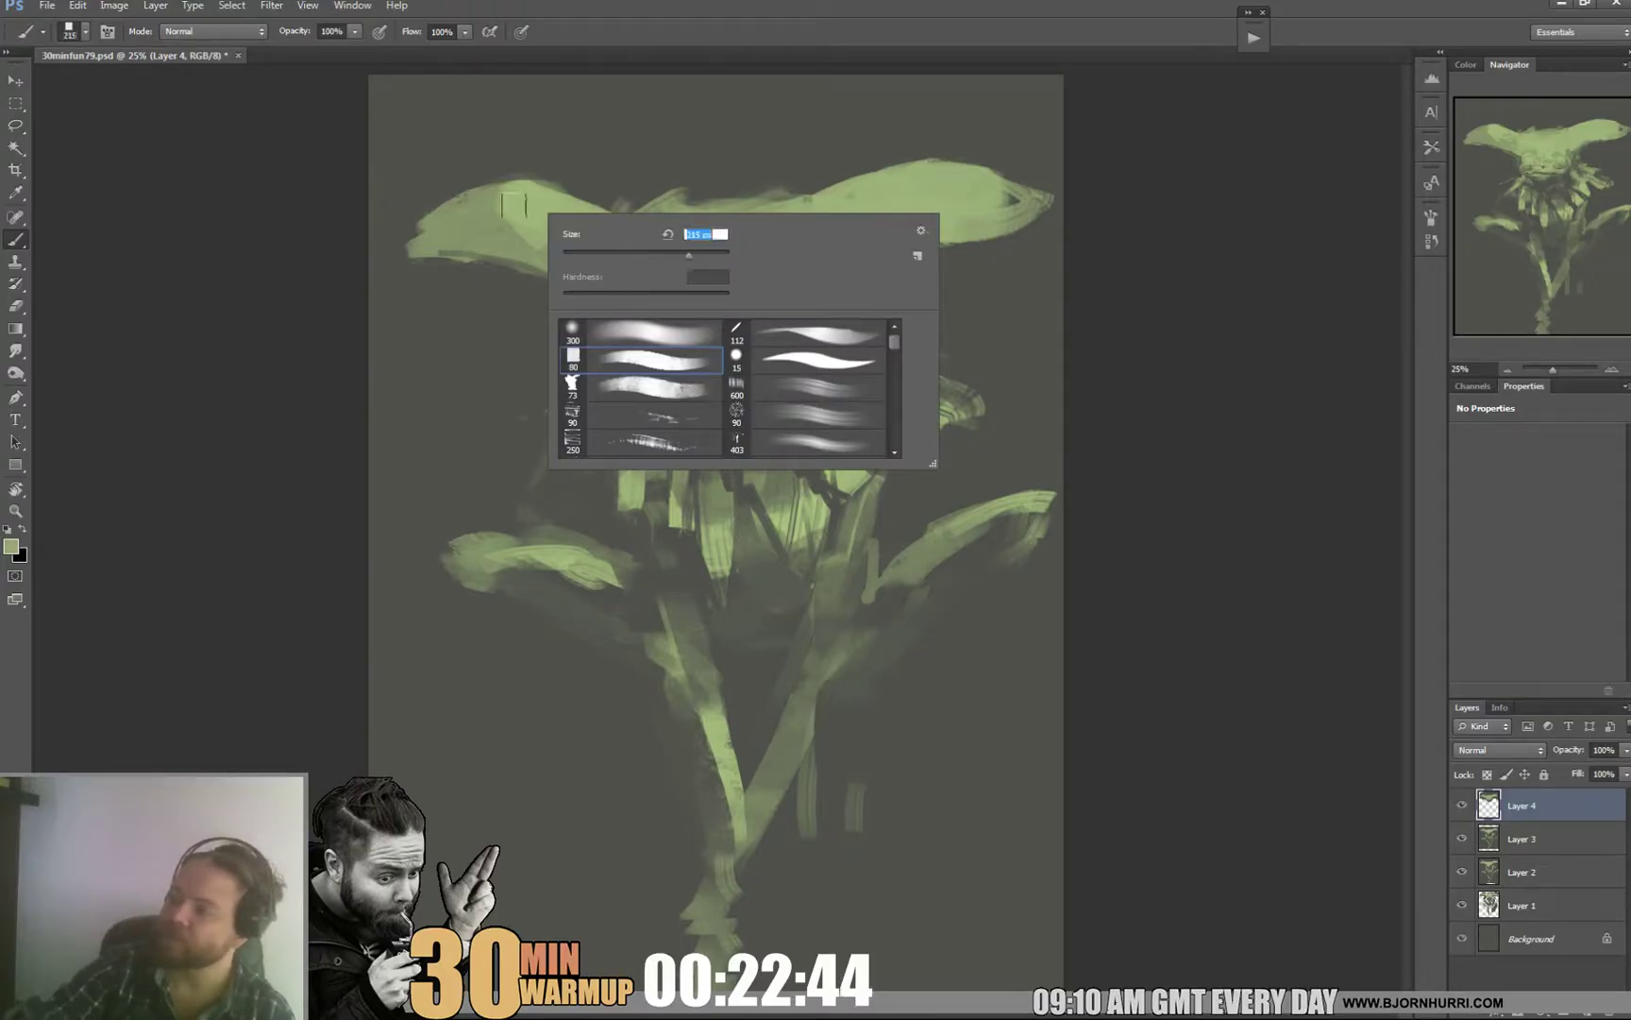
type("215")
key("Return")
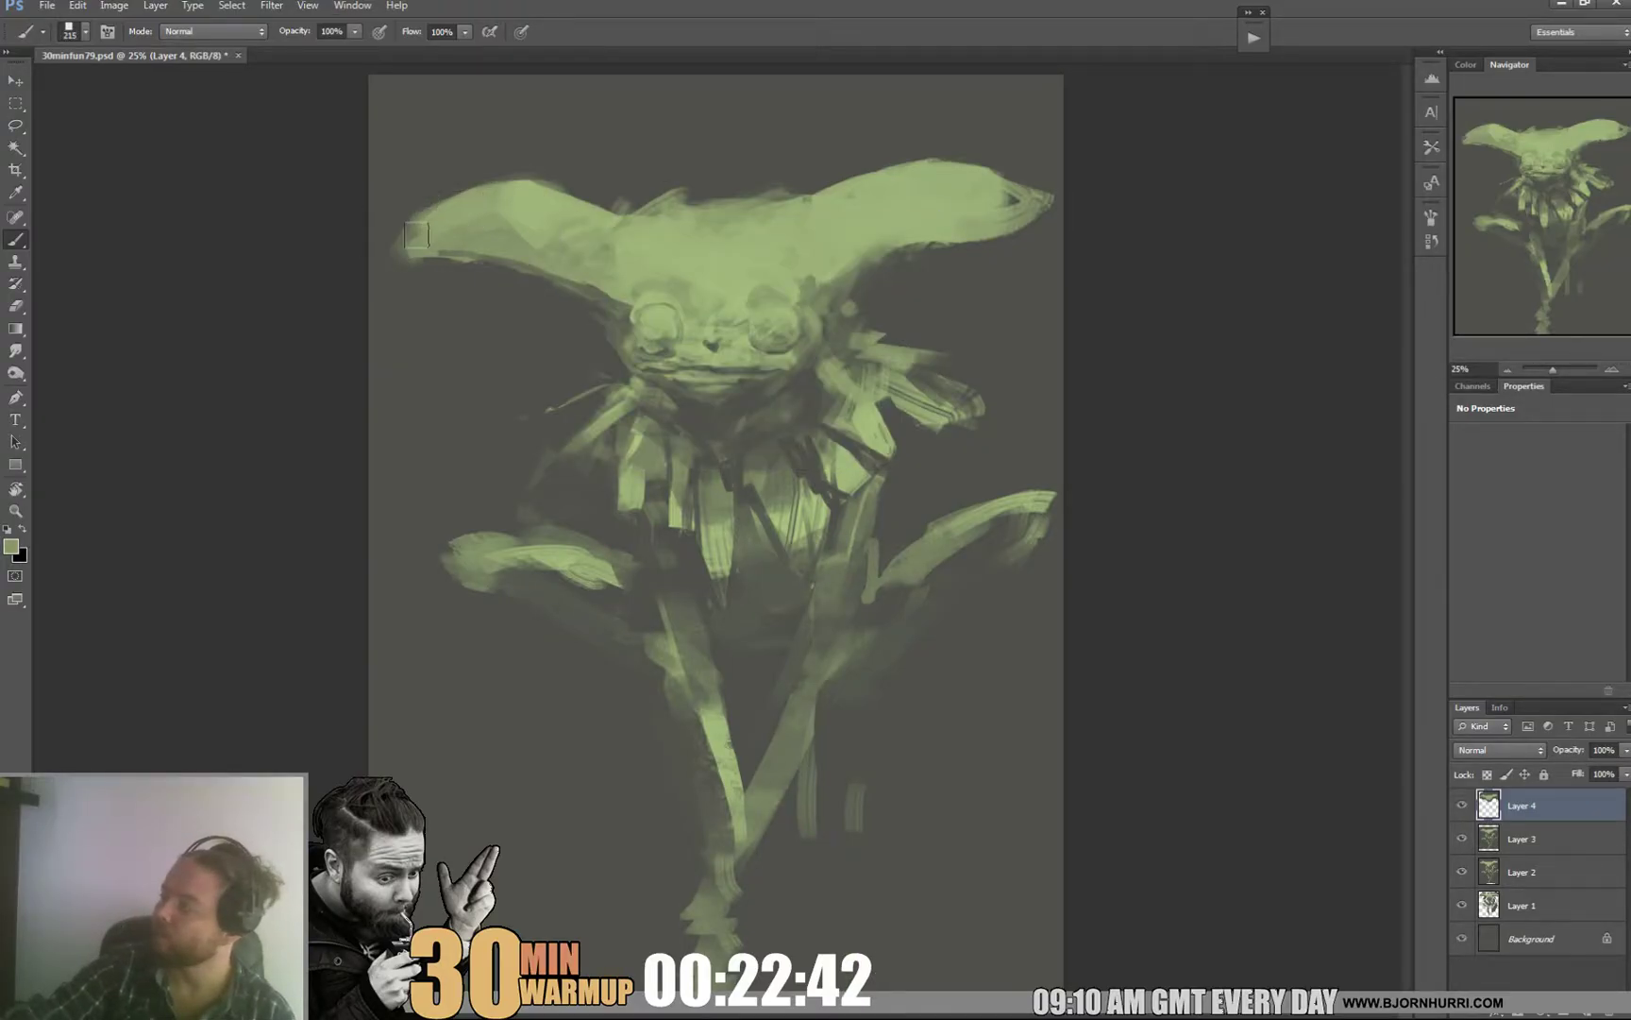
left_click(470, 296, "alt")
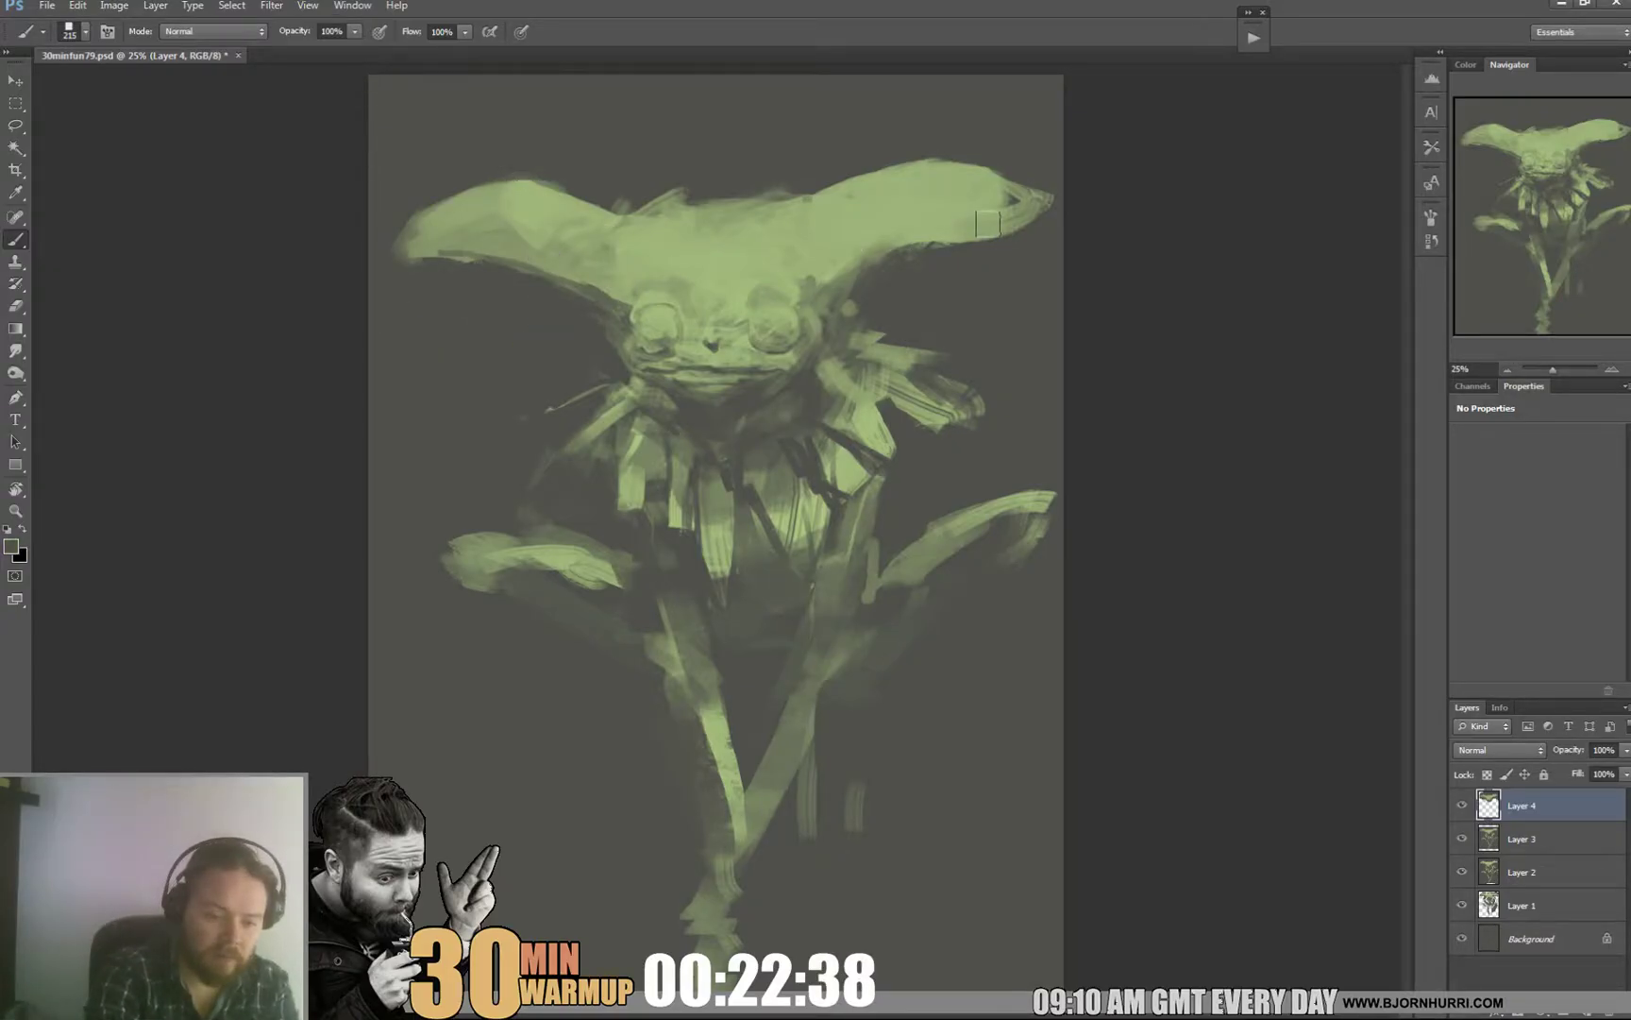
Step: Add a new layer and shade the undersides of both wings with soft dark strokes
key("ctrl+shift+alt+n")
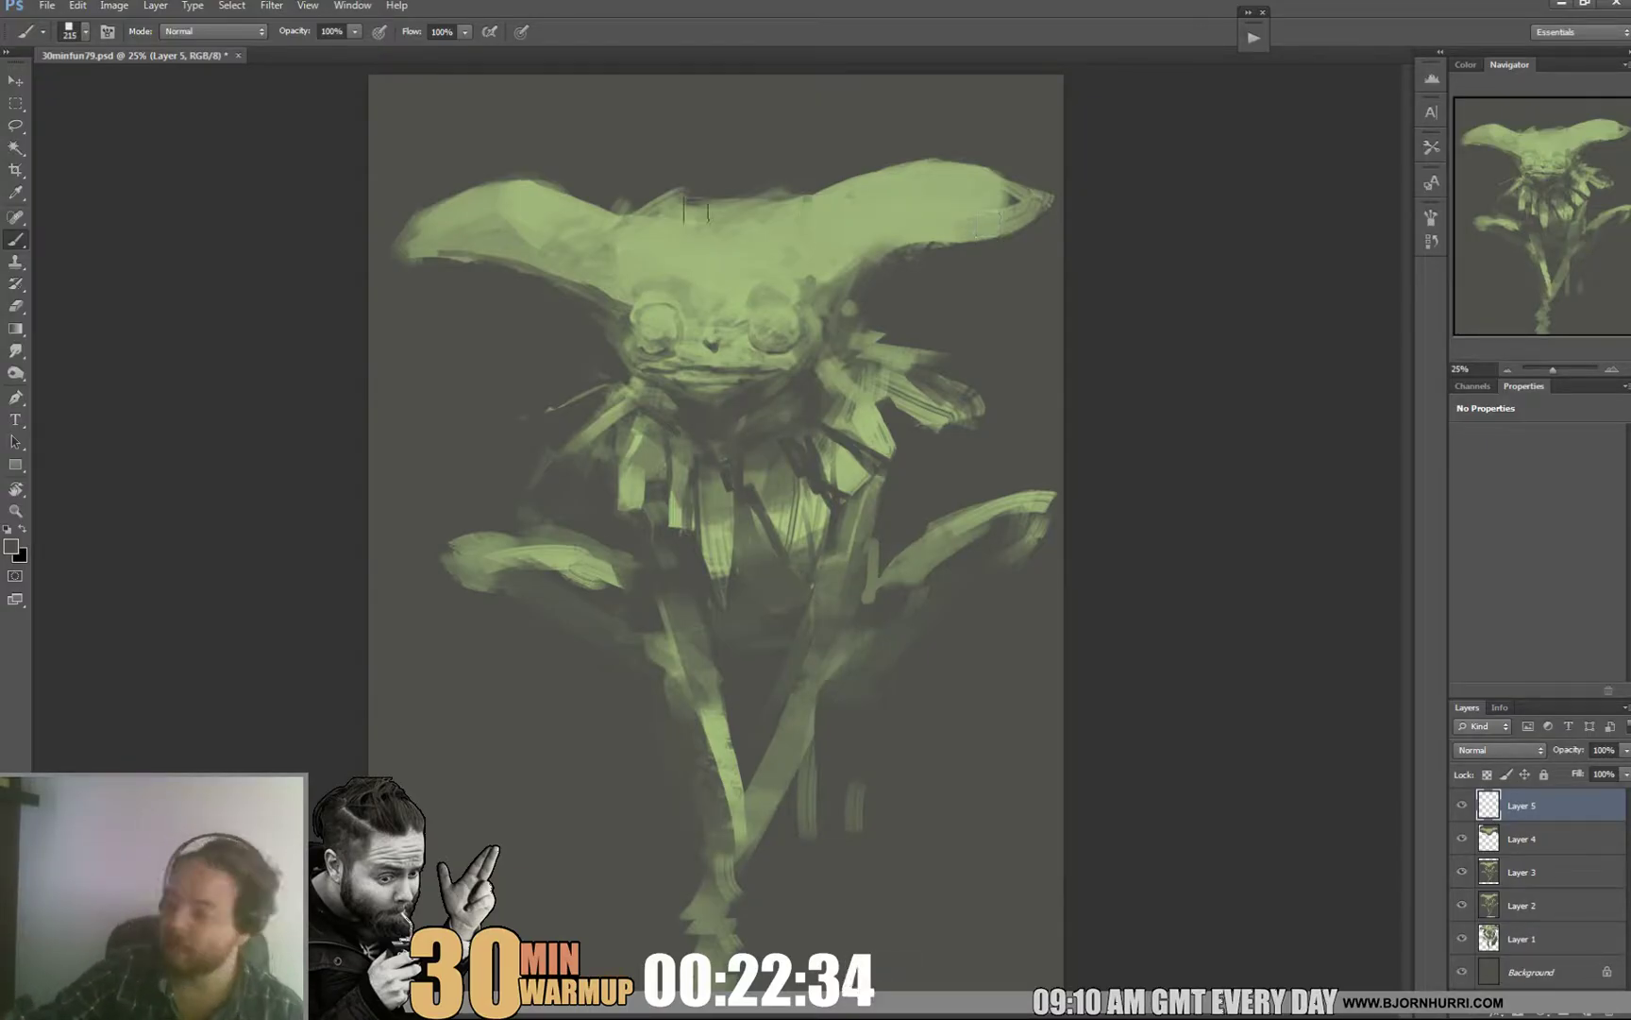
mouse_move(595, 245)
left_mouse_down()
mouse_move(601, 283)
mouse_move(526, 236)
left_mouse_up()
mouse_move(824, 220)
left_mouse_down()
mouse_move(836, 279)
mouse_move(935, 236)
mouse_move(908, 227)
left_mouse_up()
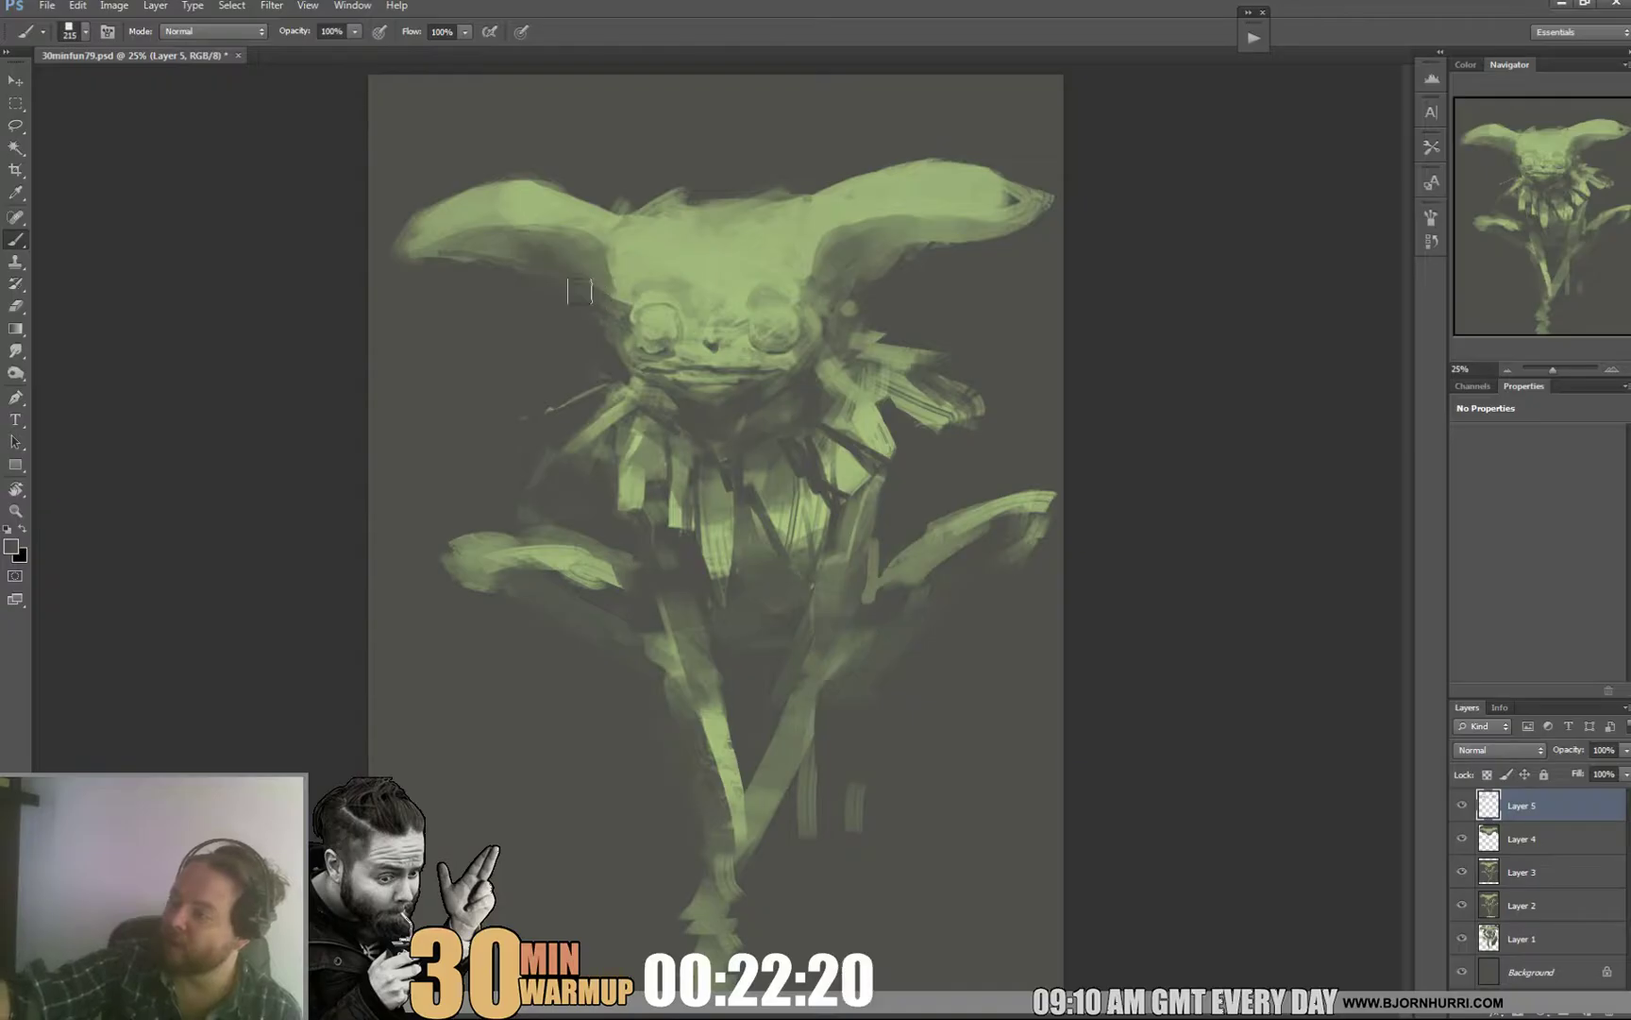
Step: Reduce the brush size and blend the joints between both wings and the forehead with greens sampled from the painting
right_click(574, 243)
double_click(667, 407)
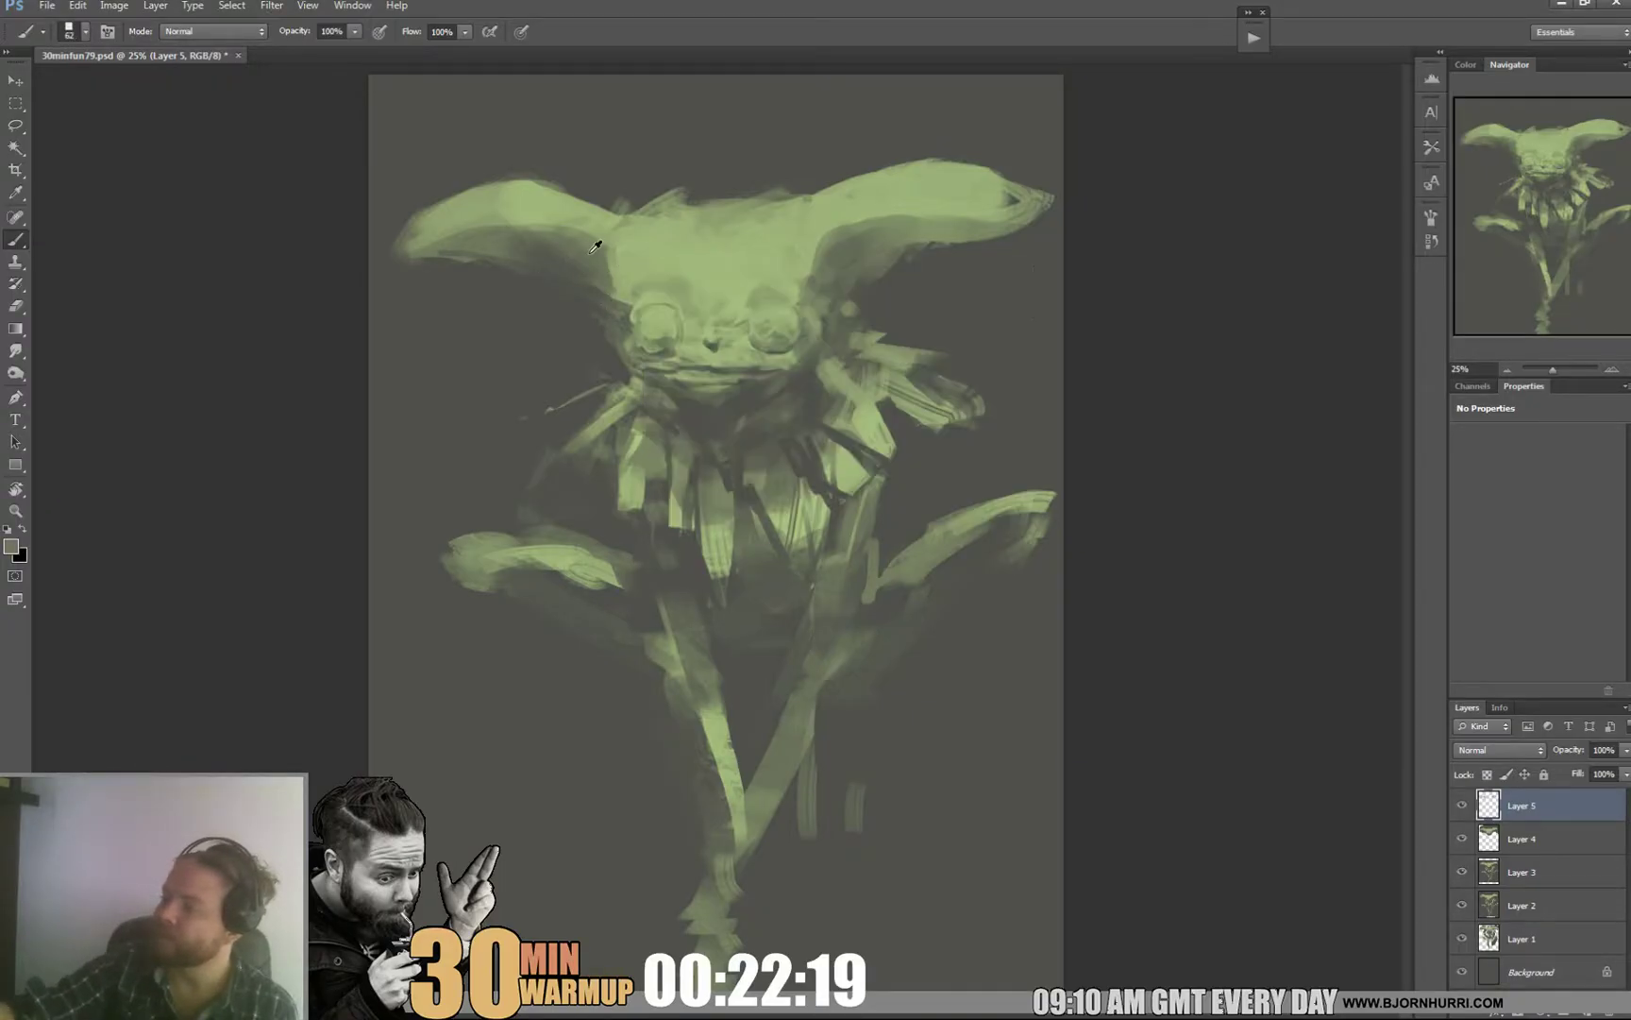
left_click(561, 253, "alt")
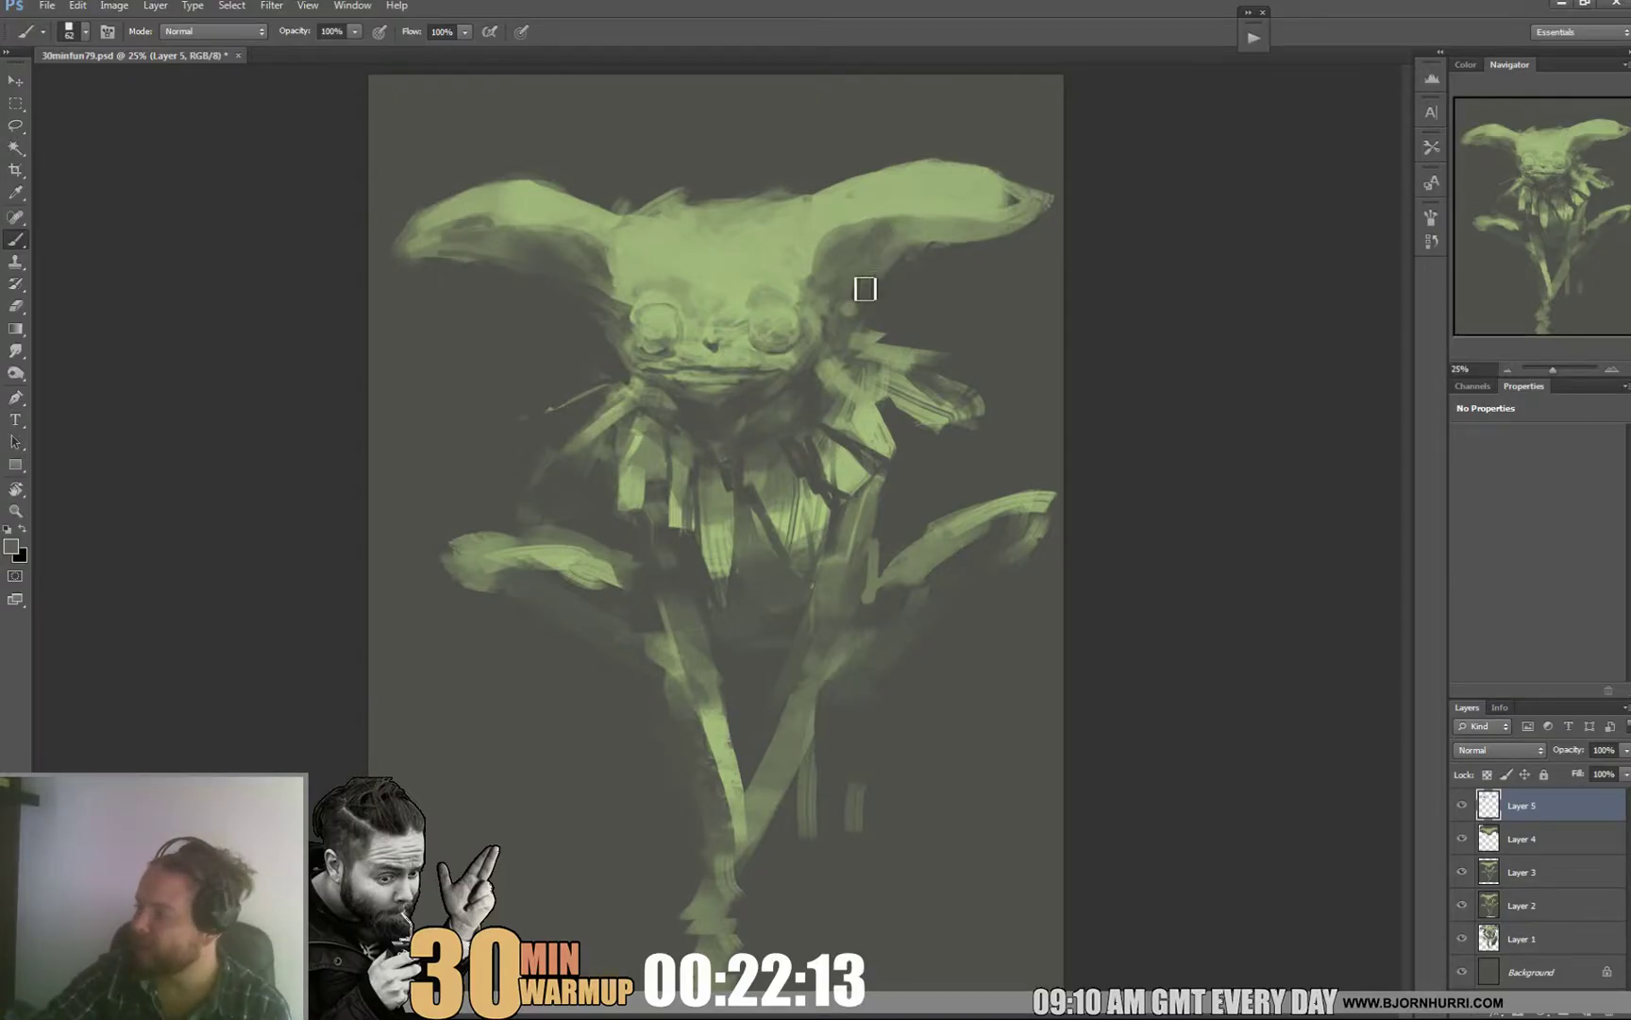
left_click_drag(816, 211, 831, 200)
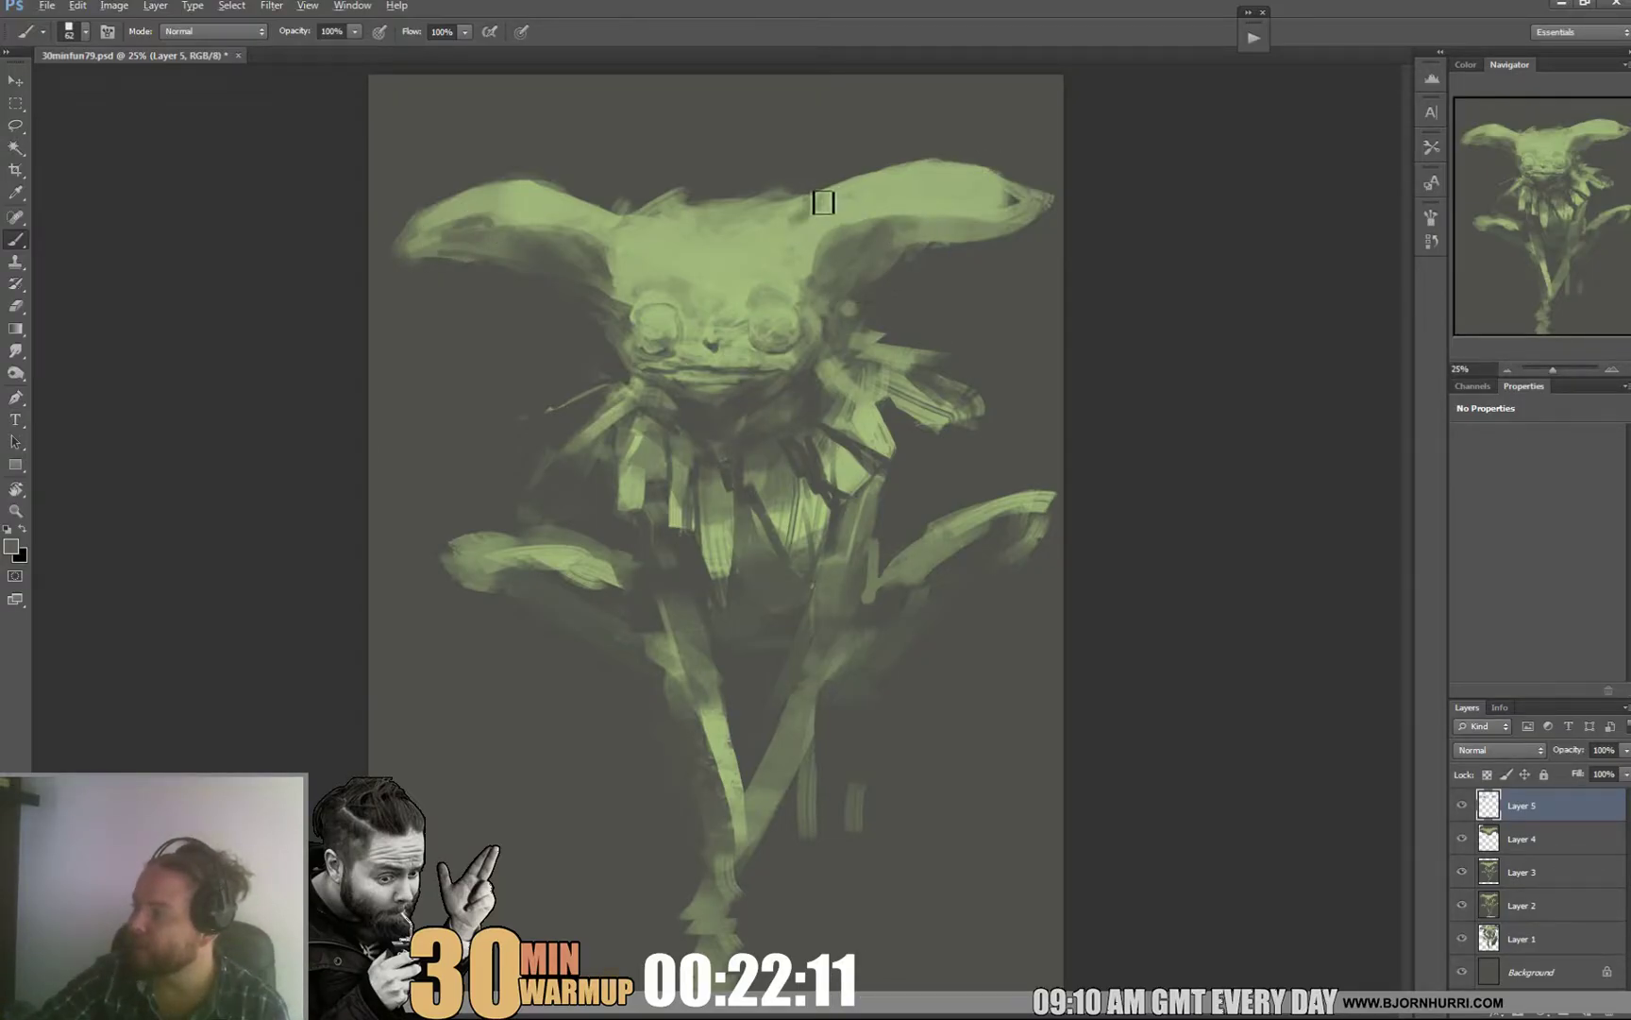
left_click(812, 202, "alt")
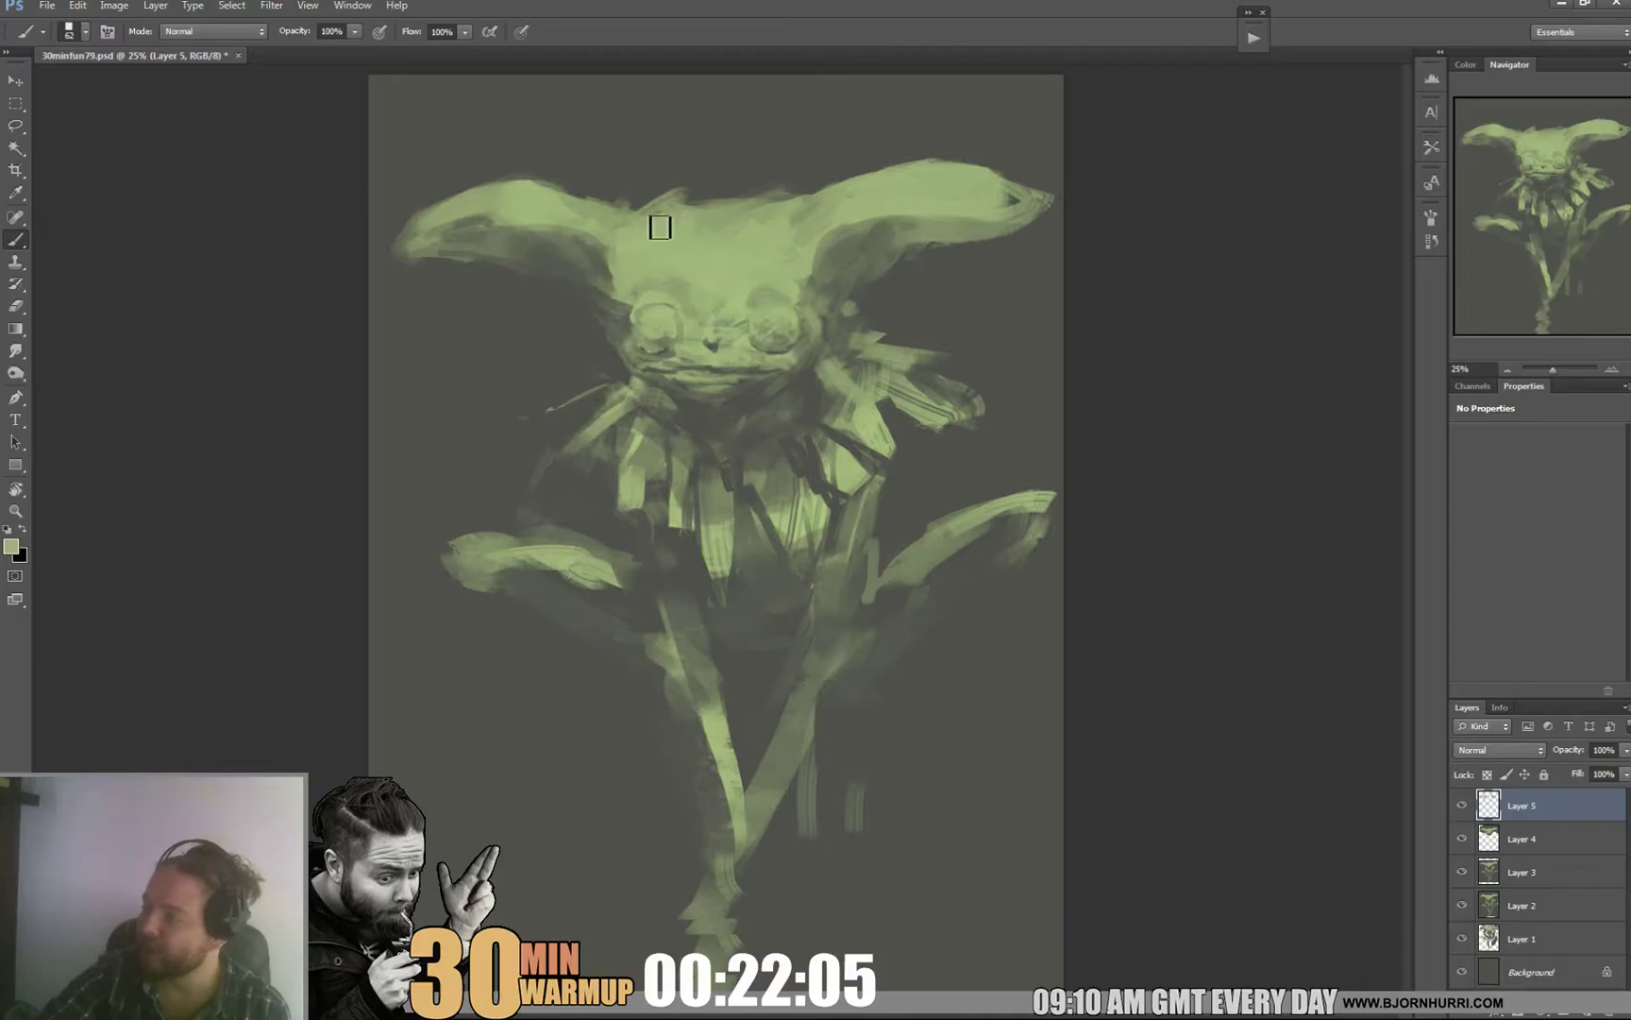
Step: Enlarge the brush to 104 px and even out the forehead with light green
right_click(747, 283)
left_click_drag(812, 327, 841, 327)
left_click(698, 277)
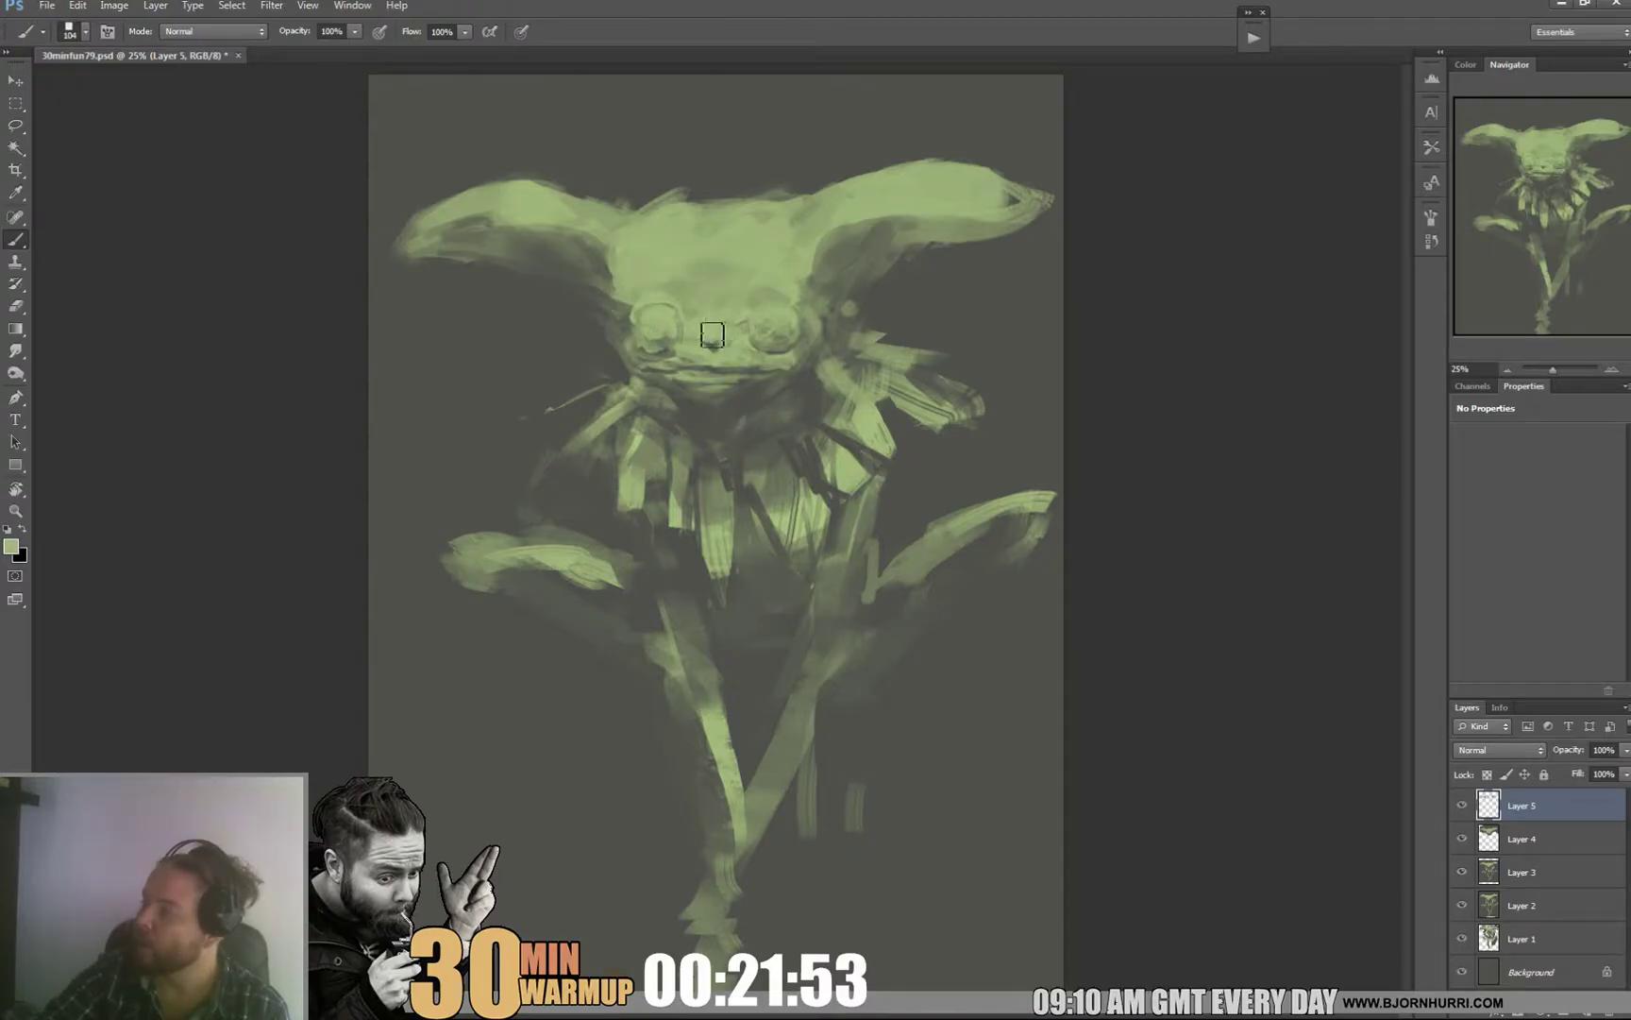
Step: Refine the right eye with dark and light greens sampled from the face, finishing with a 76 px brush
right_click(831, 284)
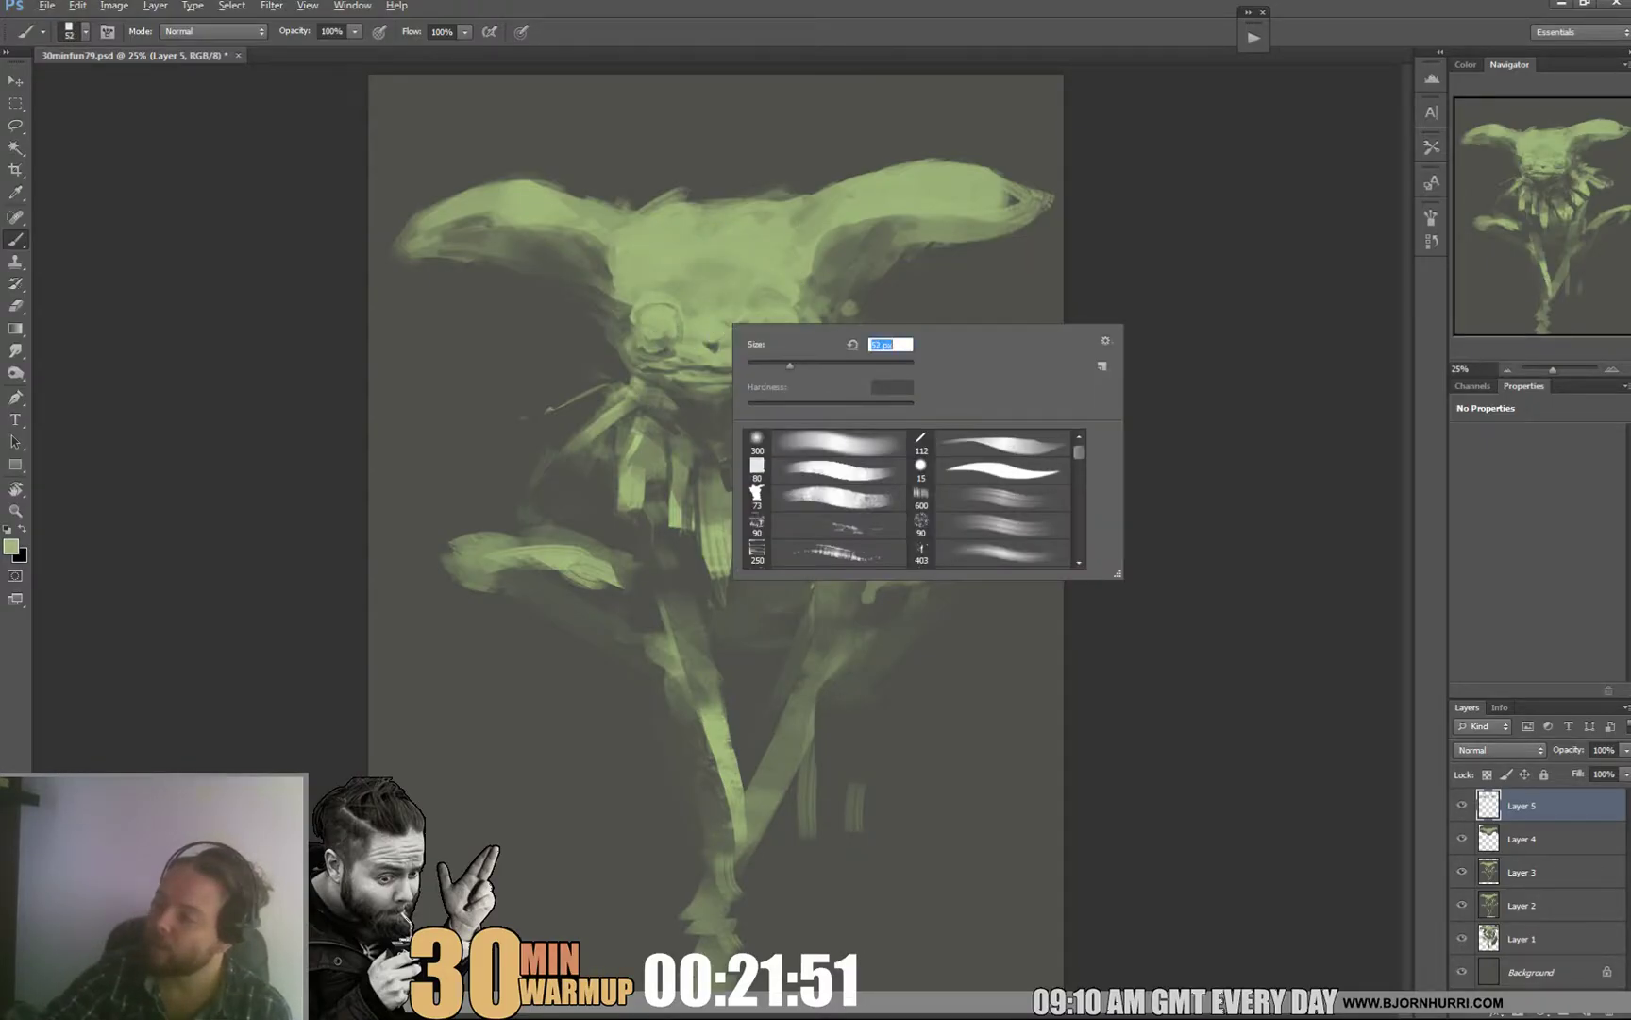
key("Return")
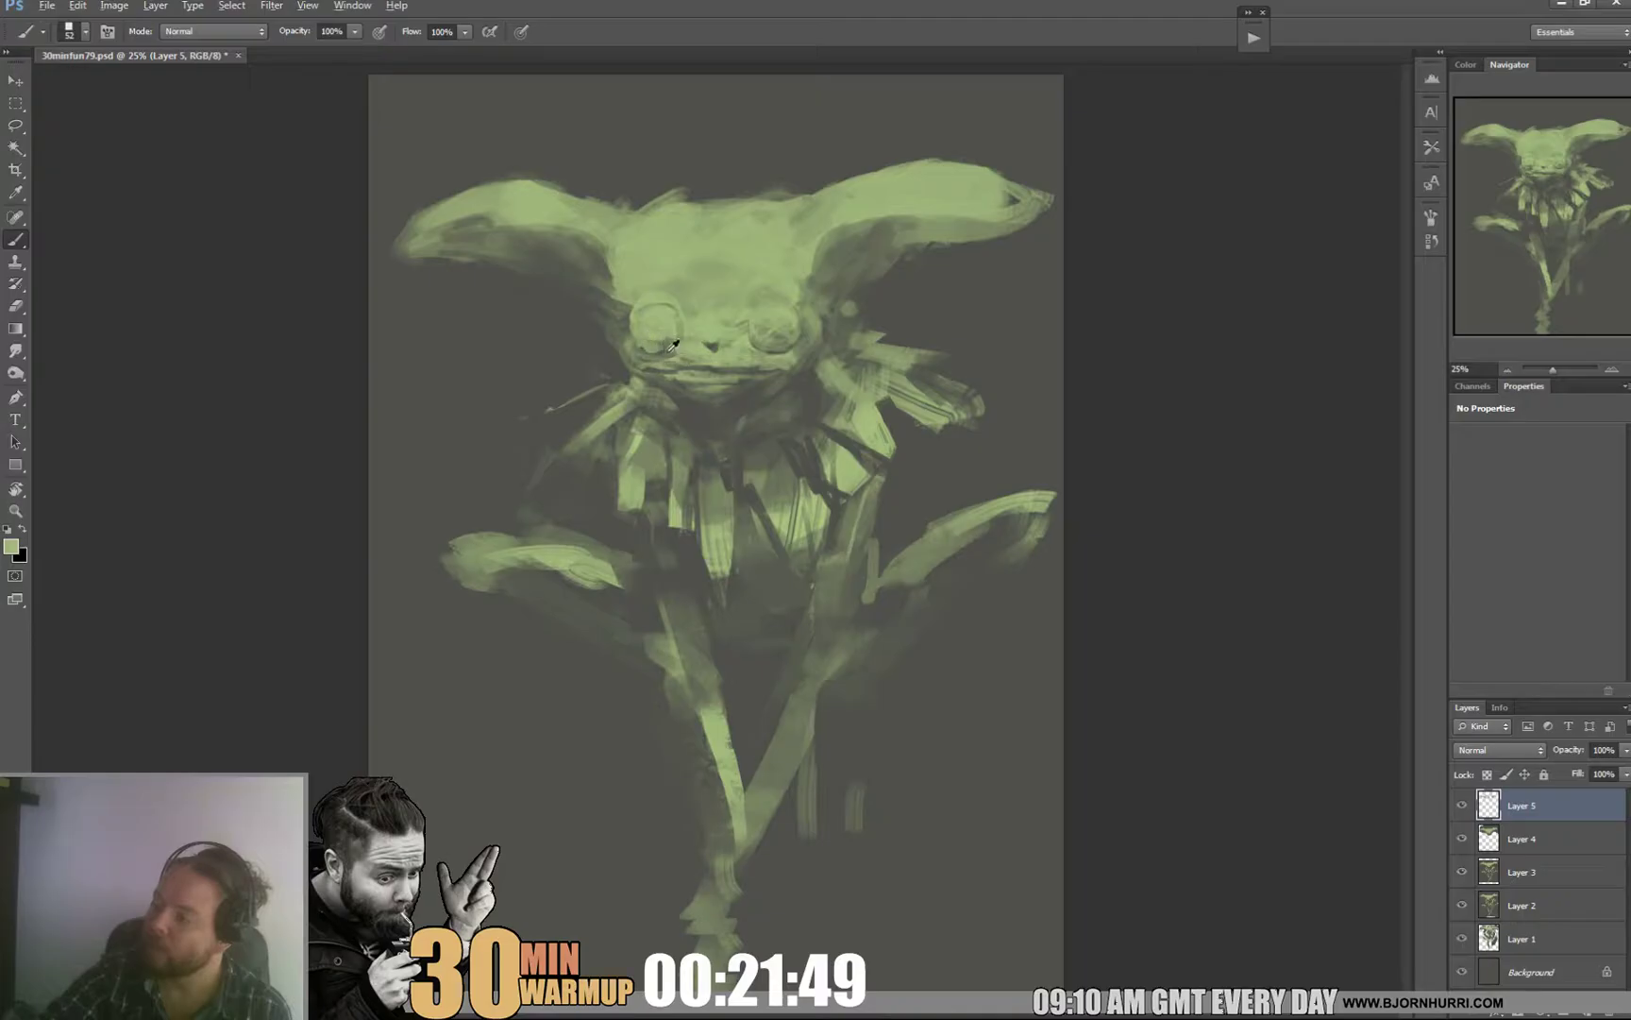
left_click(670, 351, "alt")
right_click(818, 293)
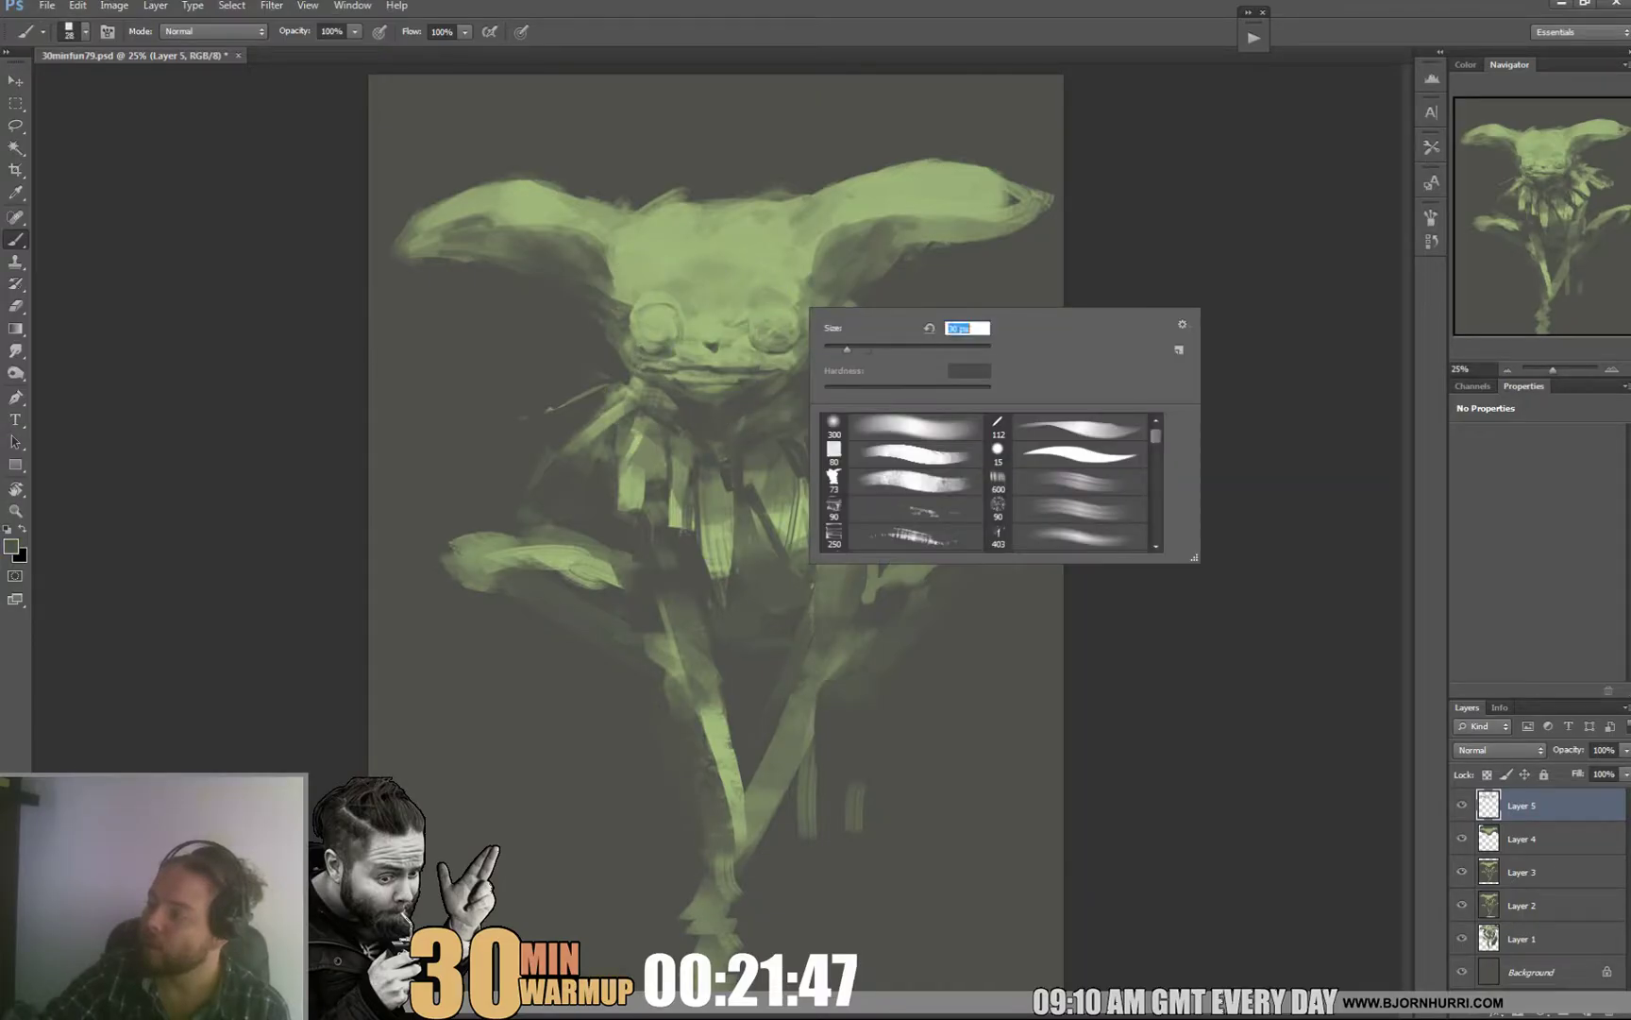
key("Return")
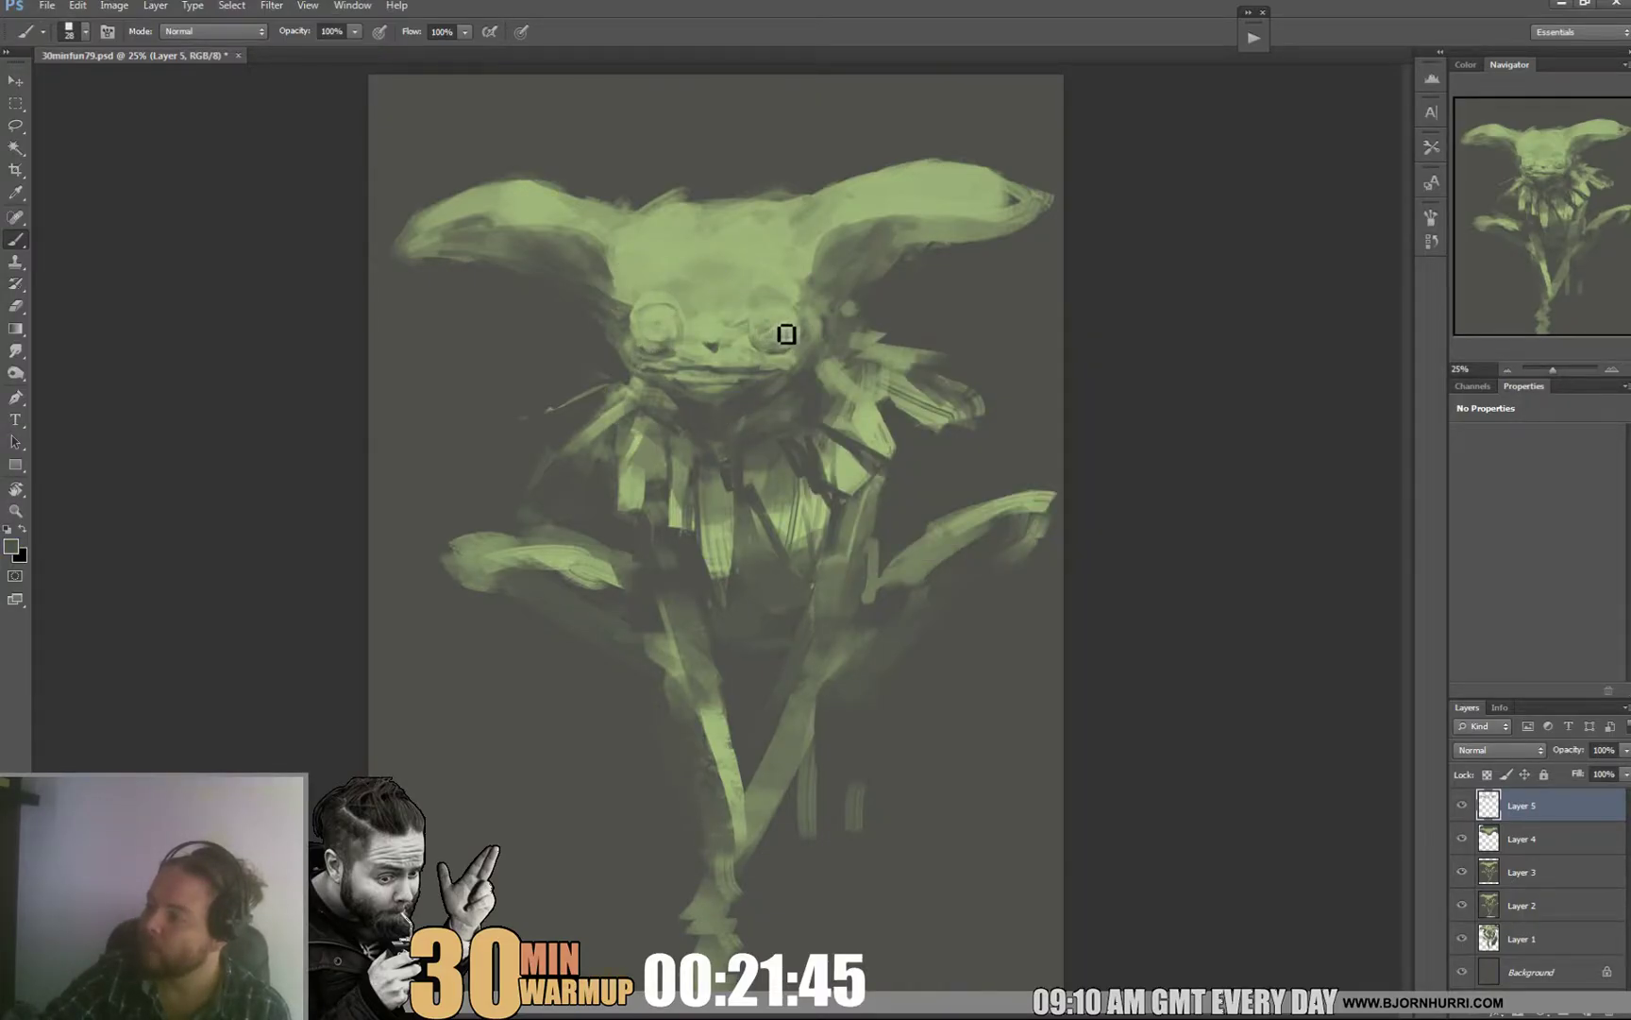
left_click(801, 321, "alt")
right_click(809, 313)
left_click_drag(869, 352, 879, 353)
key("Return")
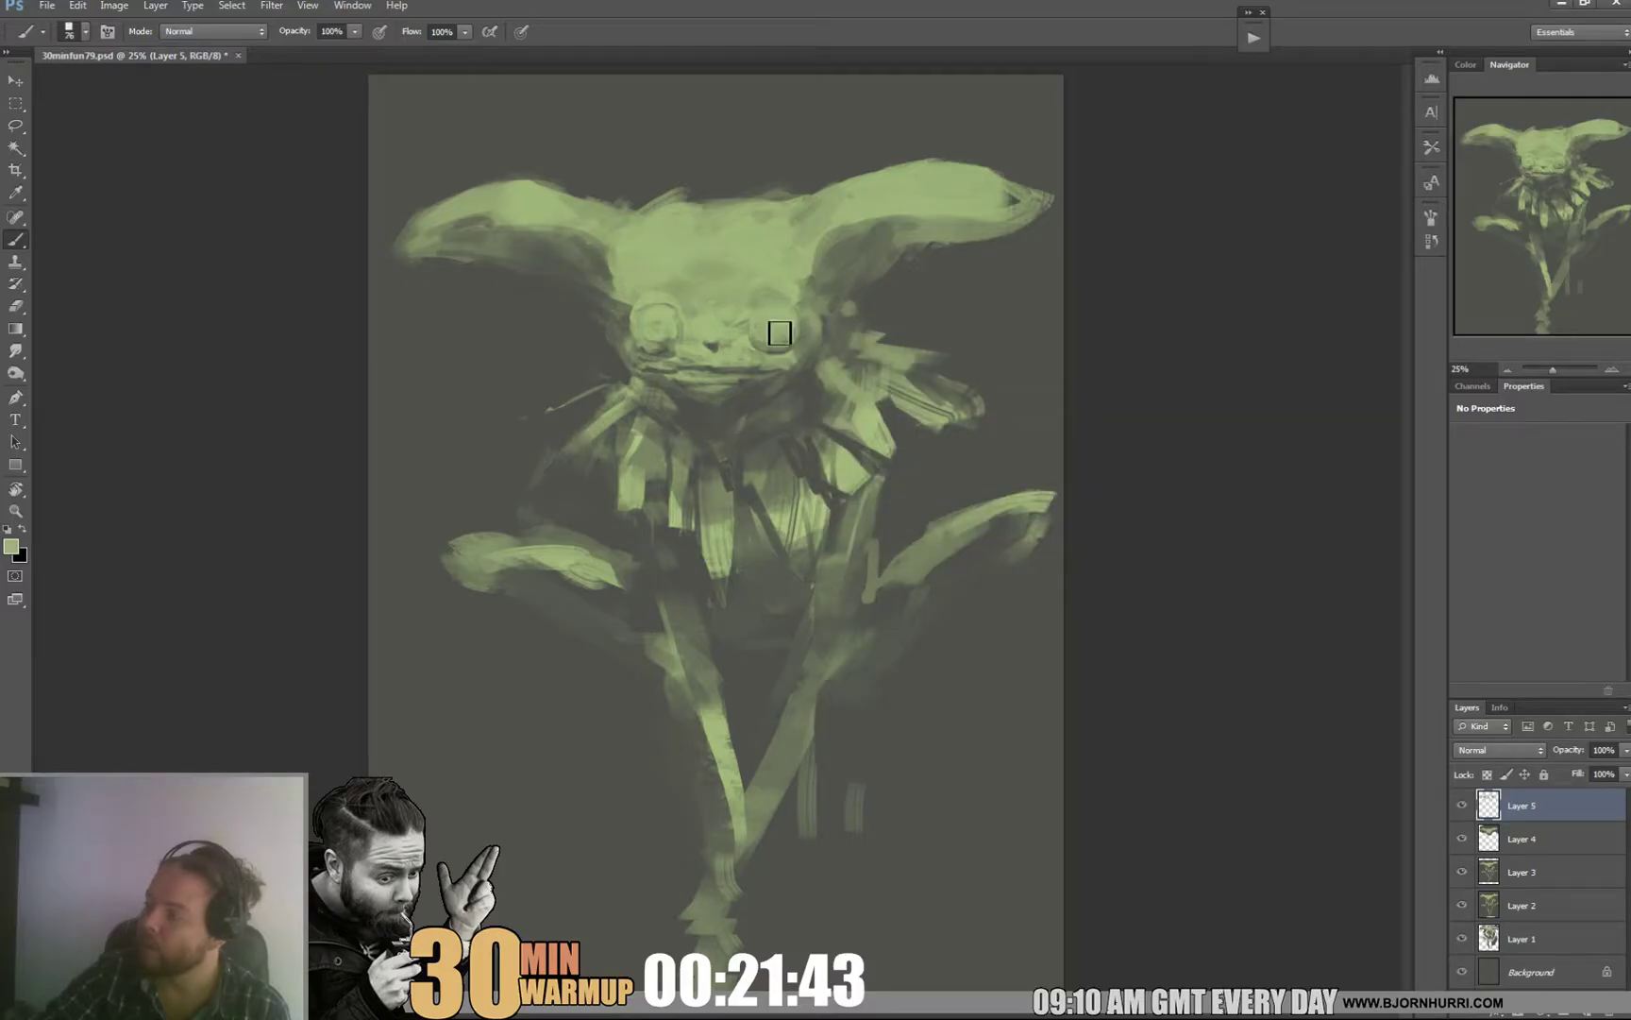
Step: Paint long pointed feathers hanging from the middle of the collar down over the chest, using sampled greens
right_click(760, 453)
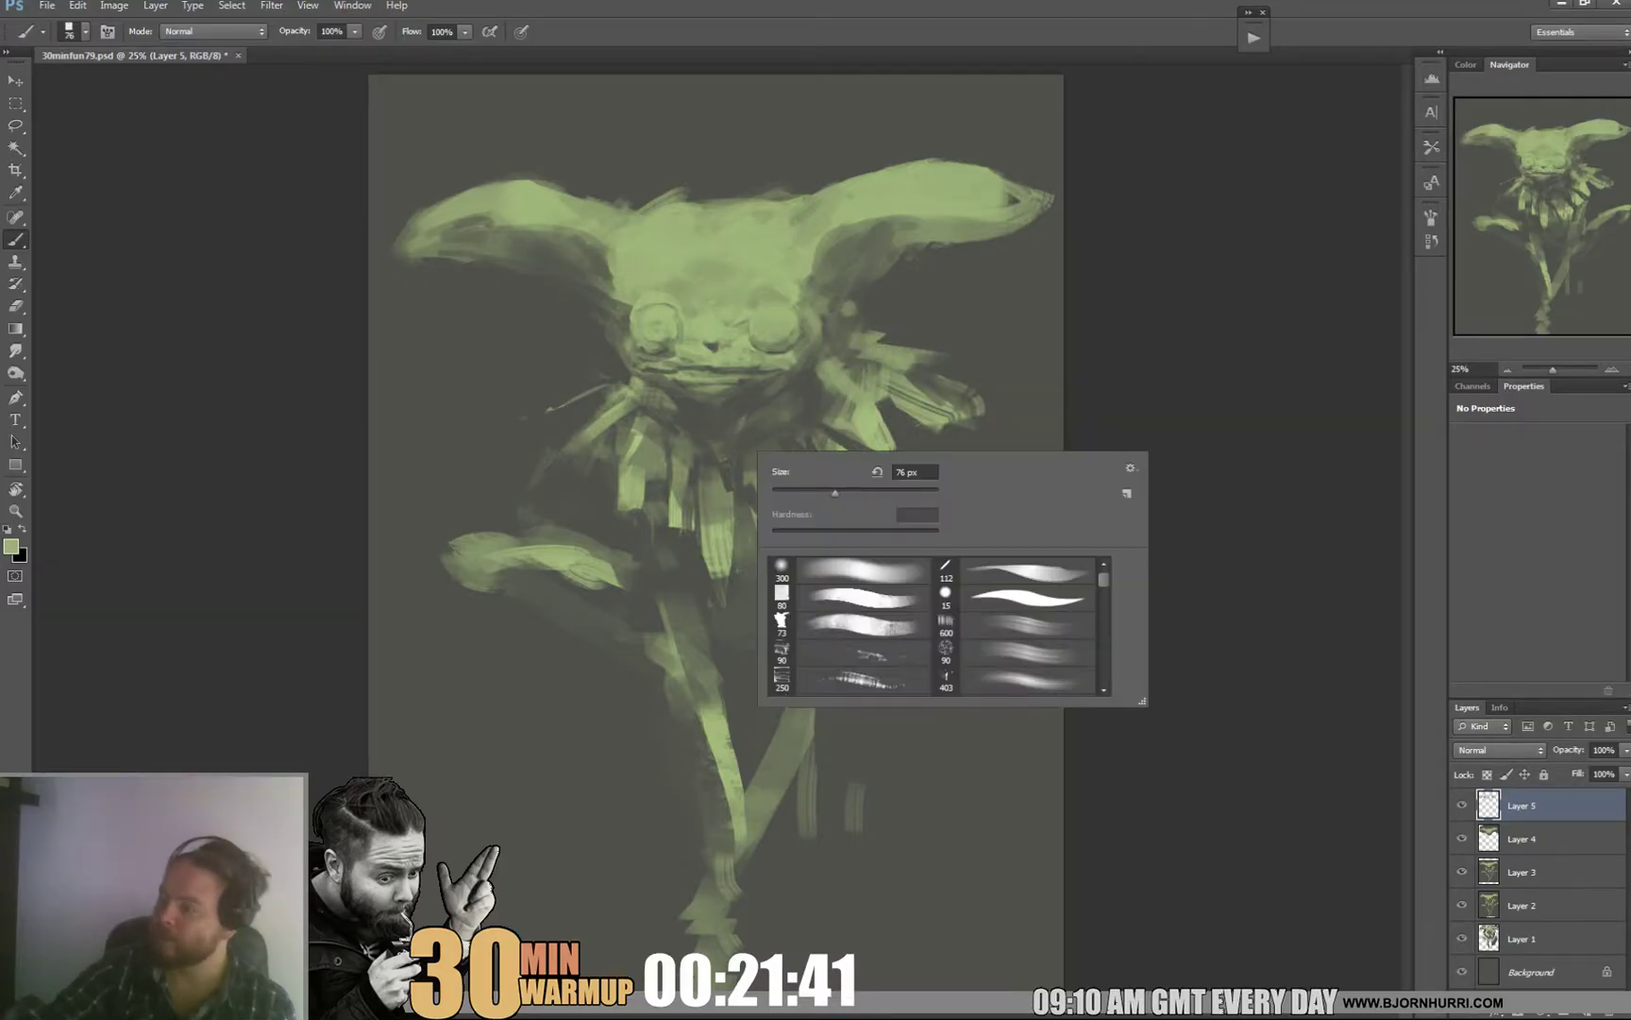
key("Return")
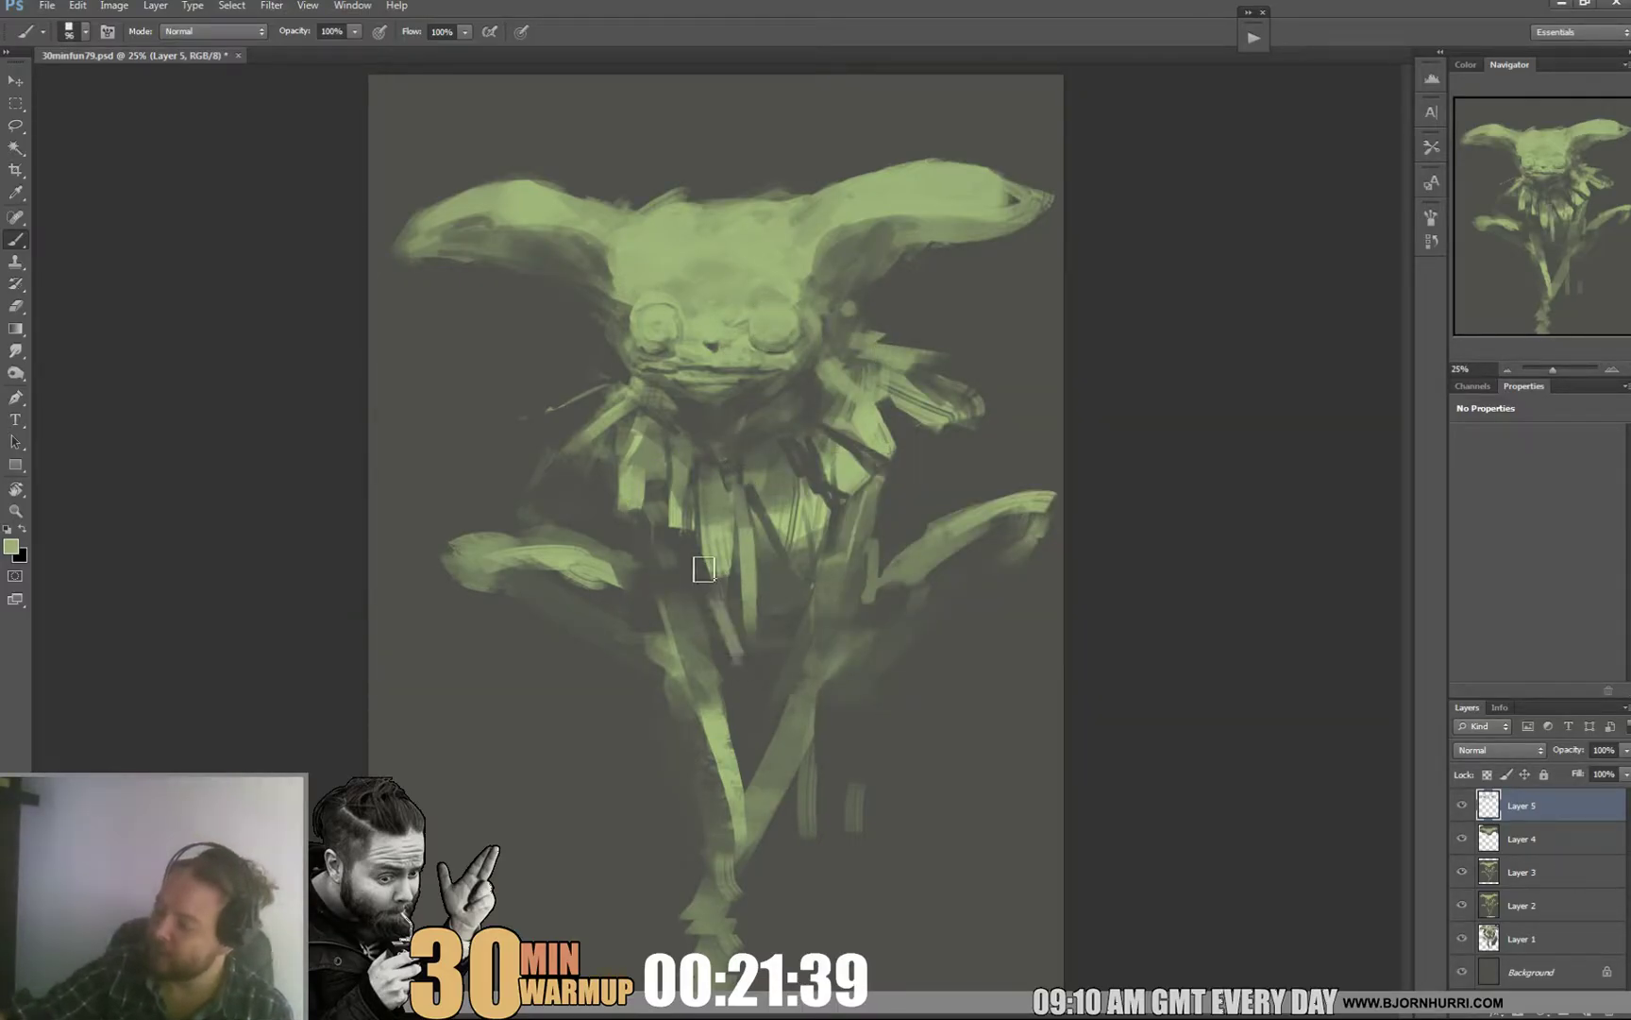
left_click_drag(747, 666, 745, 590)
left_click(733, 589, "alt")
left_click_drag(748, 516, 735, 624)
left_click(725, 621, "alt")
left_click(674, 524, "alt")
mouse_move(667, 526)
left_mouse_down()
mouse_move(676, 607)
mouse_move(694, 530)
mouse_move(681, 574)
left_mouse_up()
left_click(676, 534, "alt")
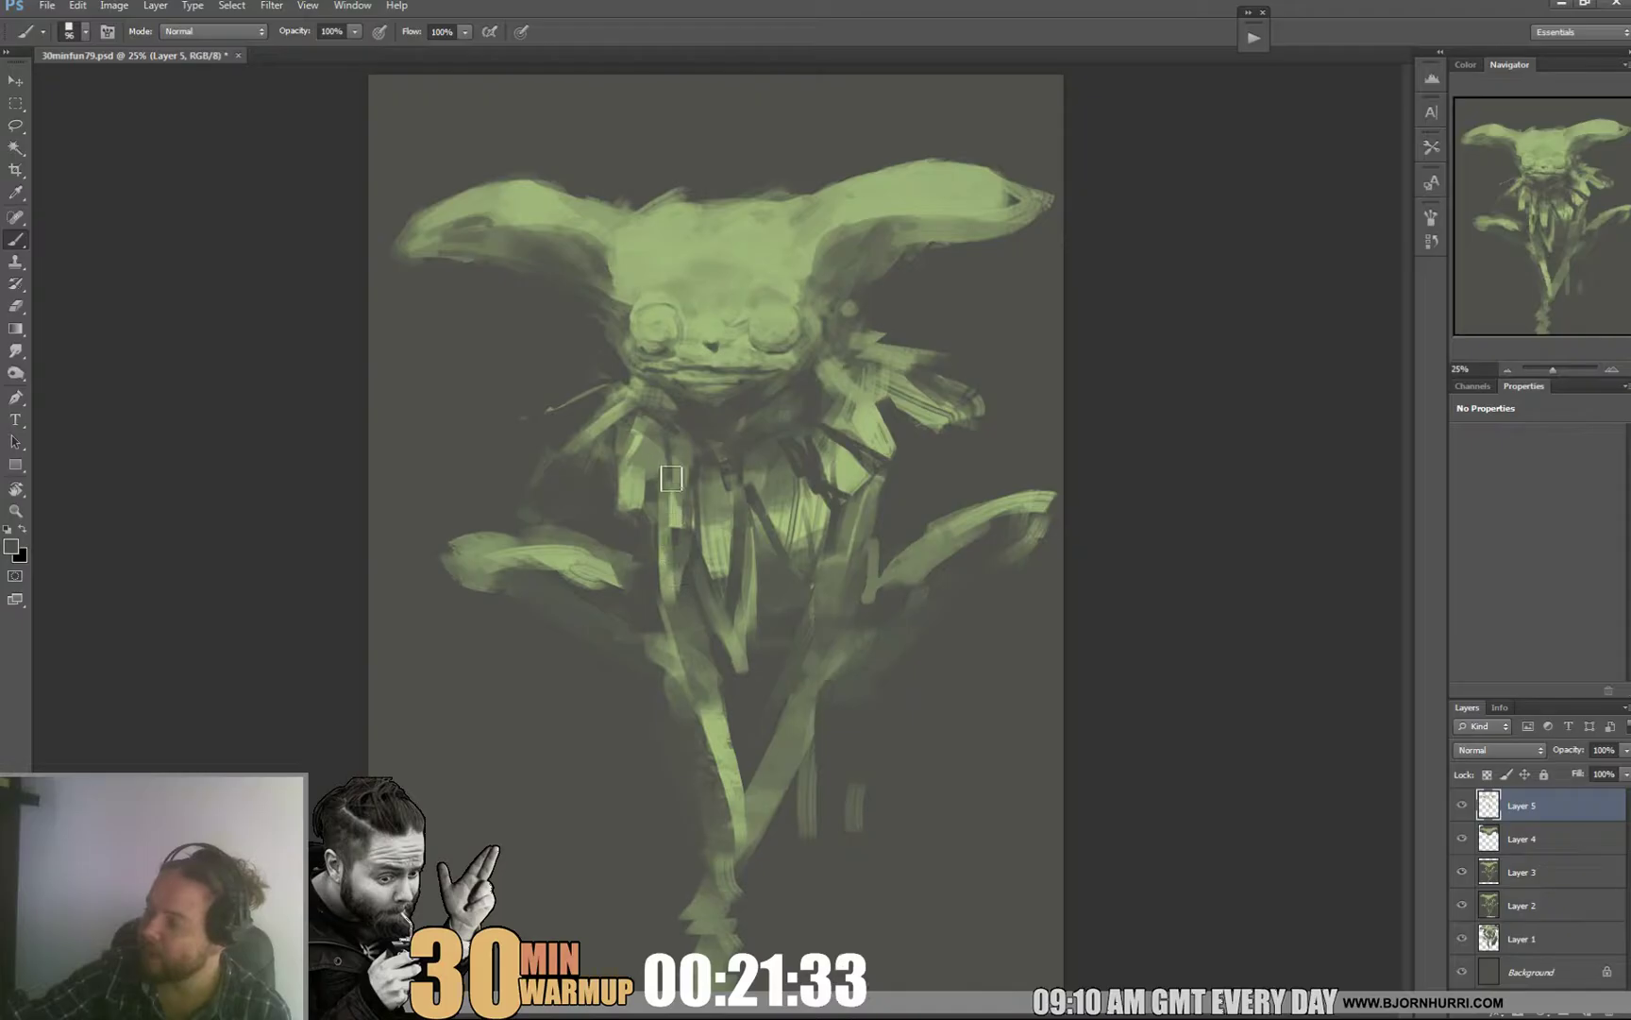
Step: Reduce the brush size and break the left front of the collar into narrow feathers with sampled light and dark greens
right_click(690, 484)
left_click(663, 482)
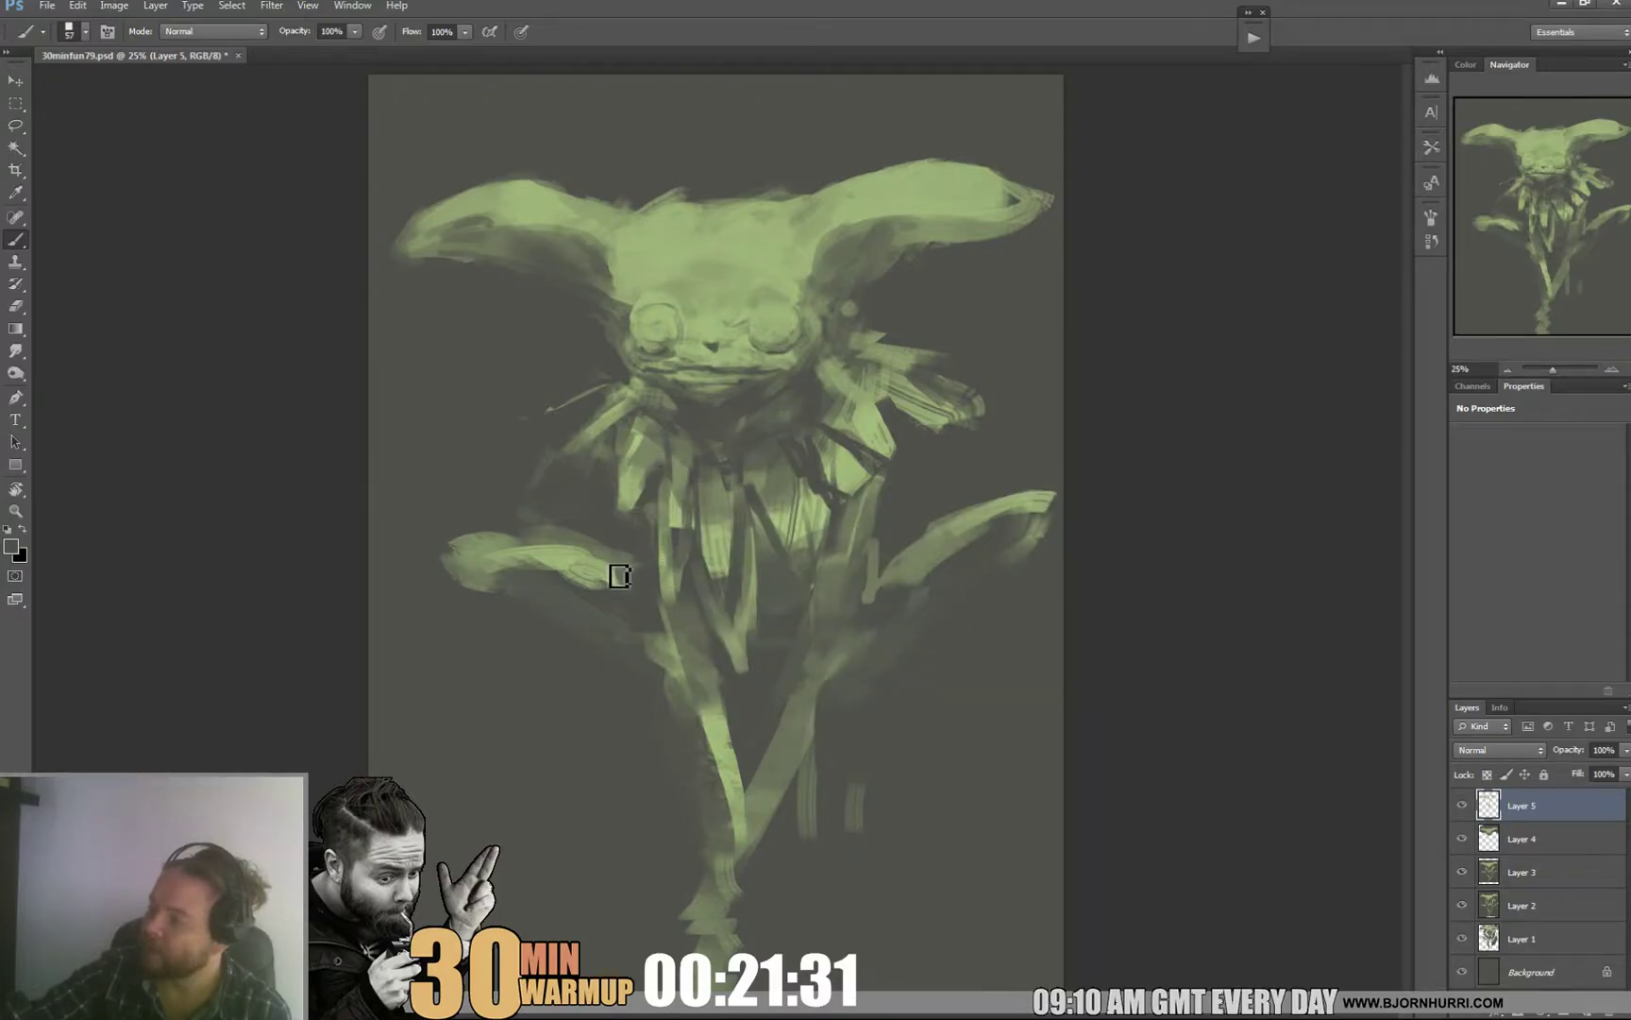
left_click(619, 513, "alt")
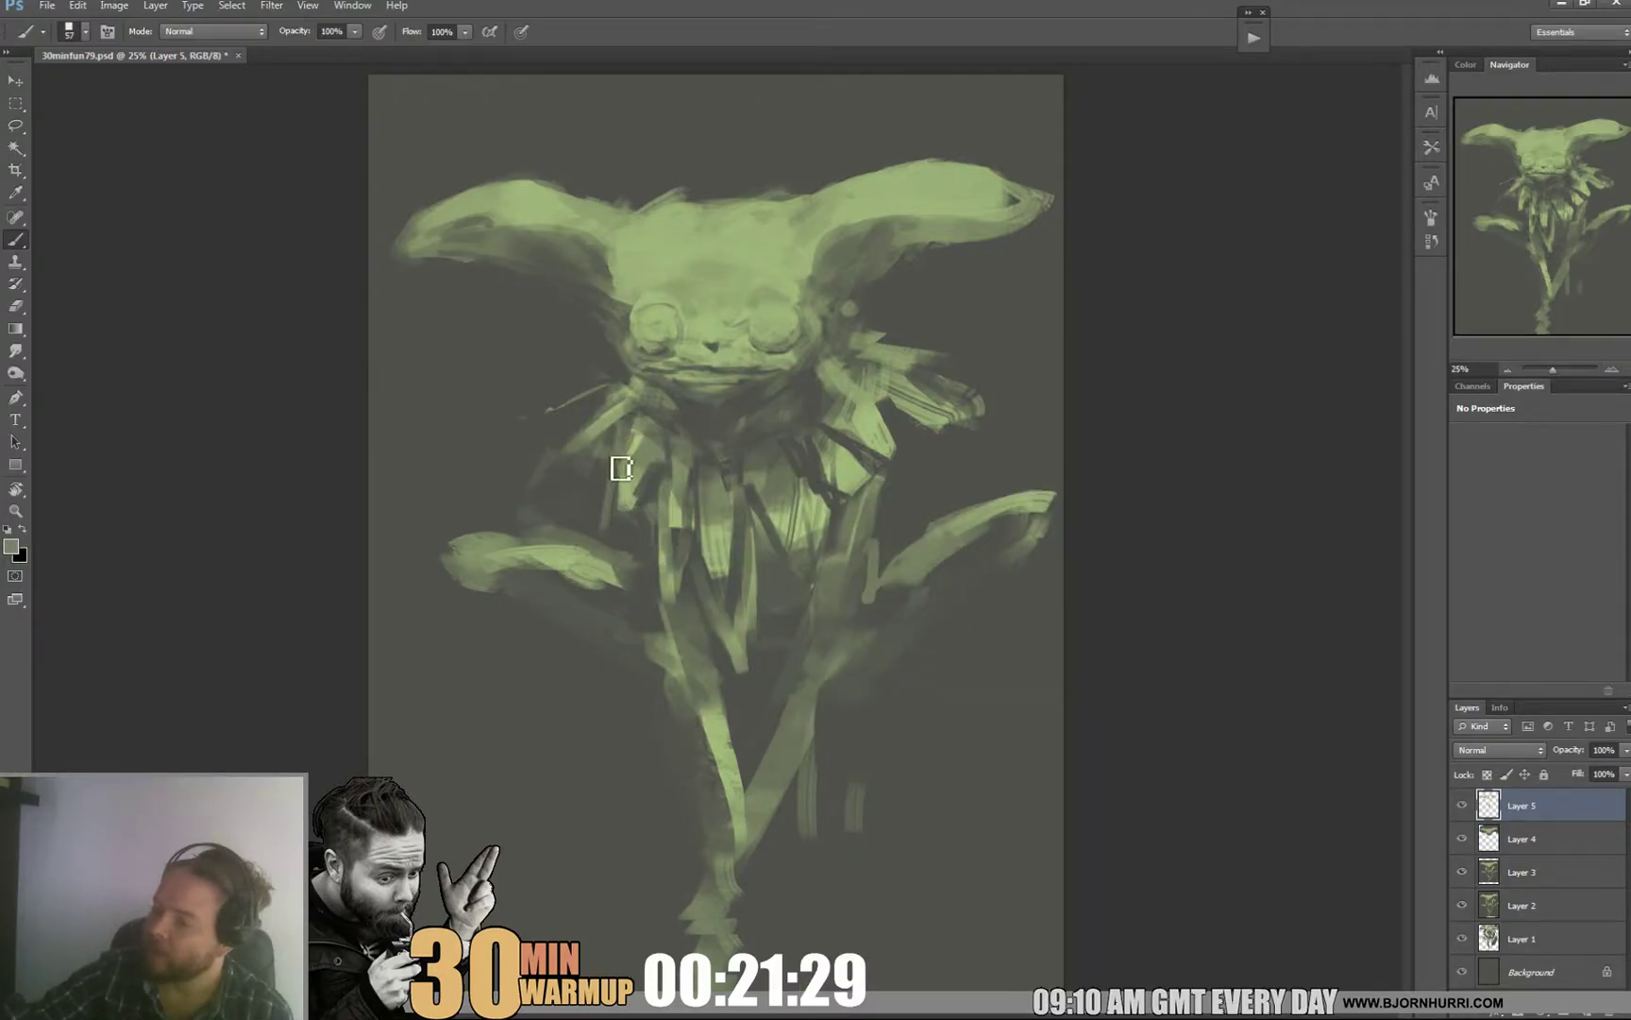
left_click_drag(608, 491, 608, 525)
left_click(612, 521, "alt")
left_click_drag(619, 435, 616, 517)
left_click(587, 453, "alt")
Step: Carve the outer left edge of the collar into tapered feathers with dark strokes
left_click(621, 397, "alt")
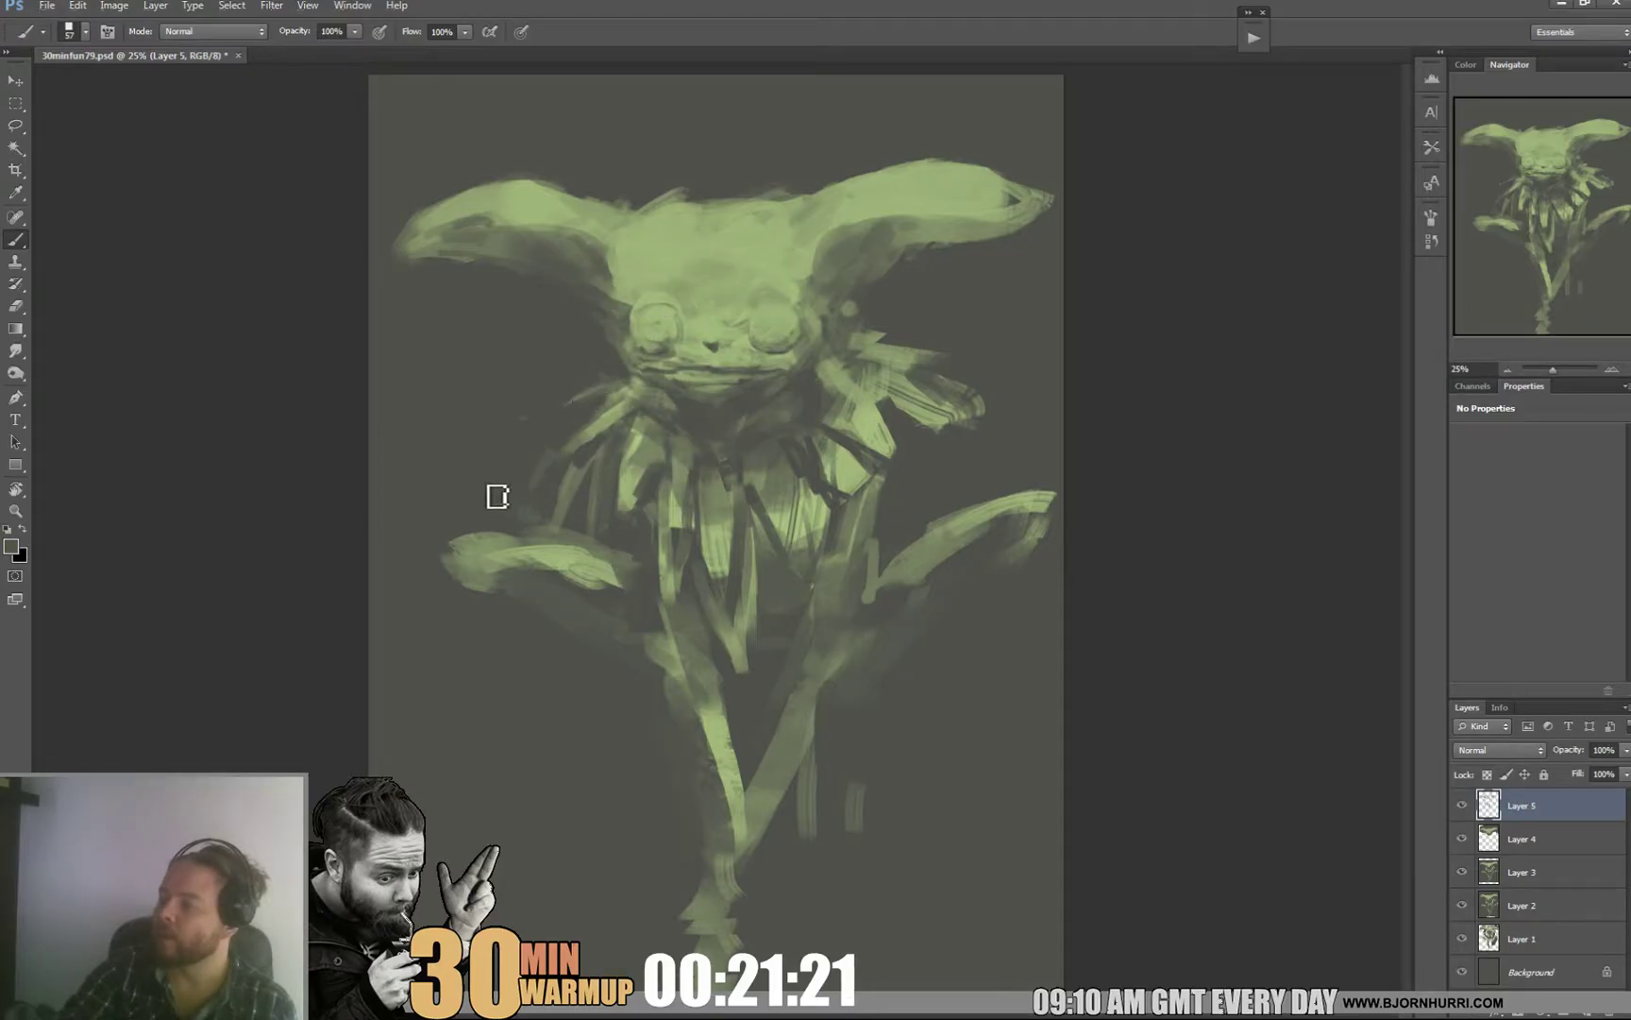
left_click_drag(619, 381, 517, 502)
left_click(557, 393, "alt")
mouse_move(553, 416)
left_mouse_down()
mouse_move(516, 510)
mouse_move(536, 506)
left_mouse_up()
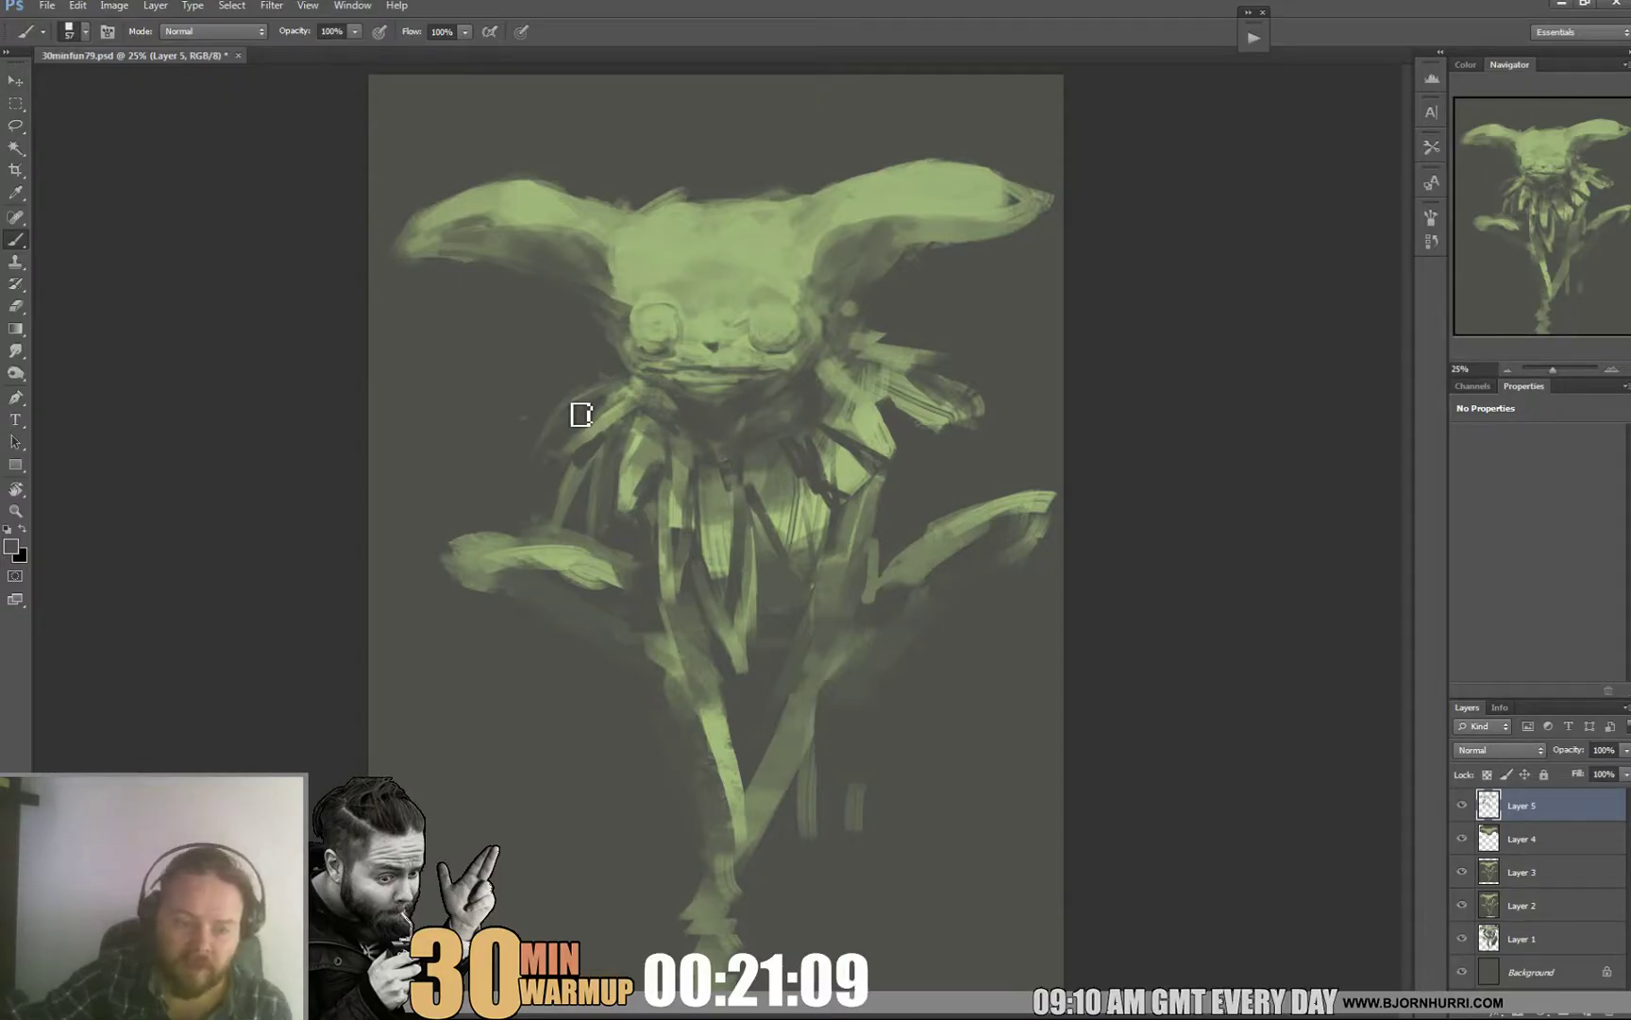
Step: Shape the central collar feathers into pointed tips with greens sampled from the chest
left_click(723, 544, "alt")
left_click(736, 505, "alt")
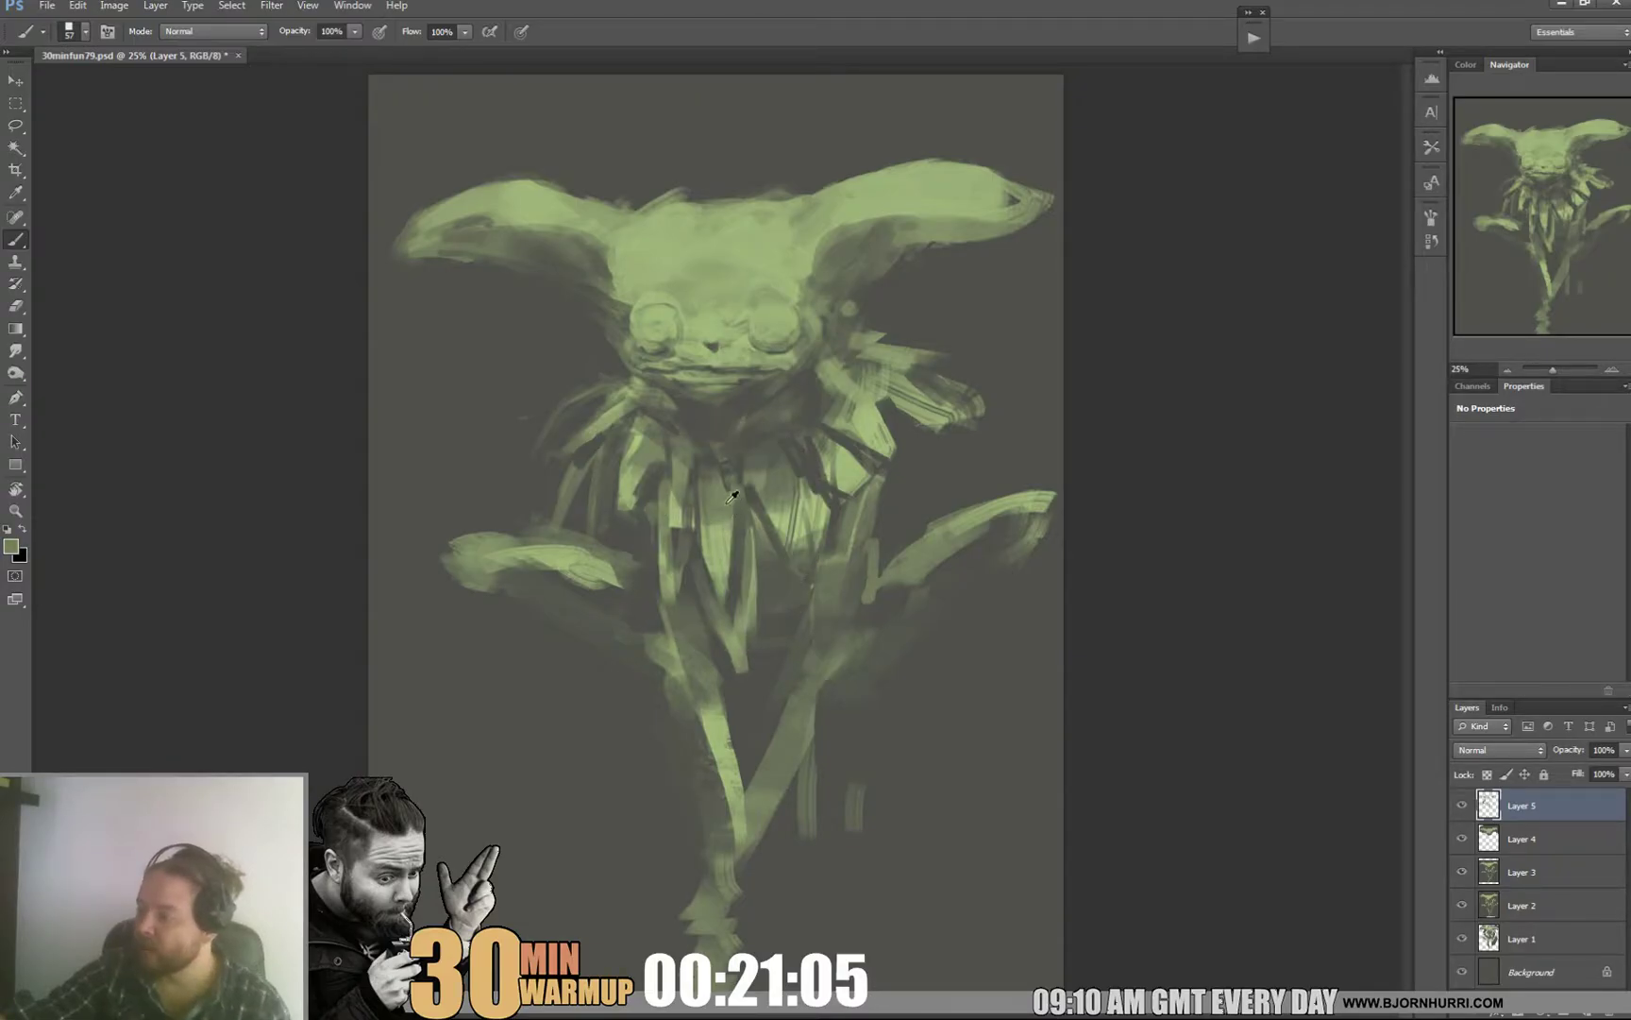
left_click(724, 529, "alt")
mouse_move(753, 470)
left_mouse_down()
mouse_move(799, 560)
mouse_move(798, 525)
mouse_move(799, 616)
mouse_move(805, 541)
mouse_move(809, 579)
left_mouse_up()
left_click(796, 519, "alt")
left_click_drag(799, 515, 801, 561)
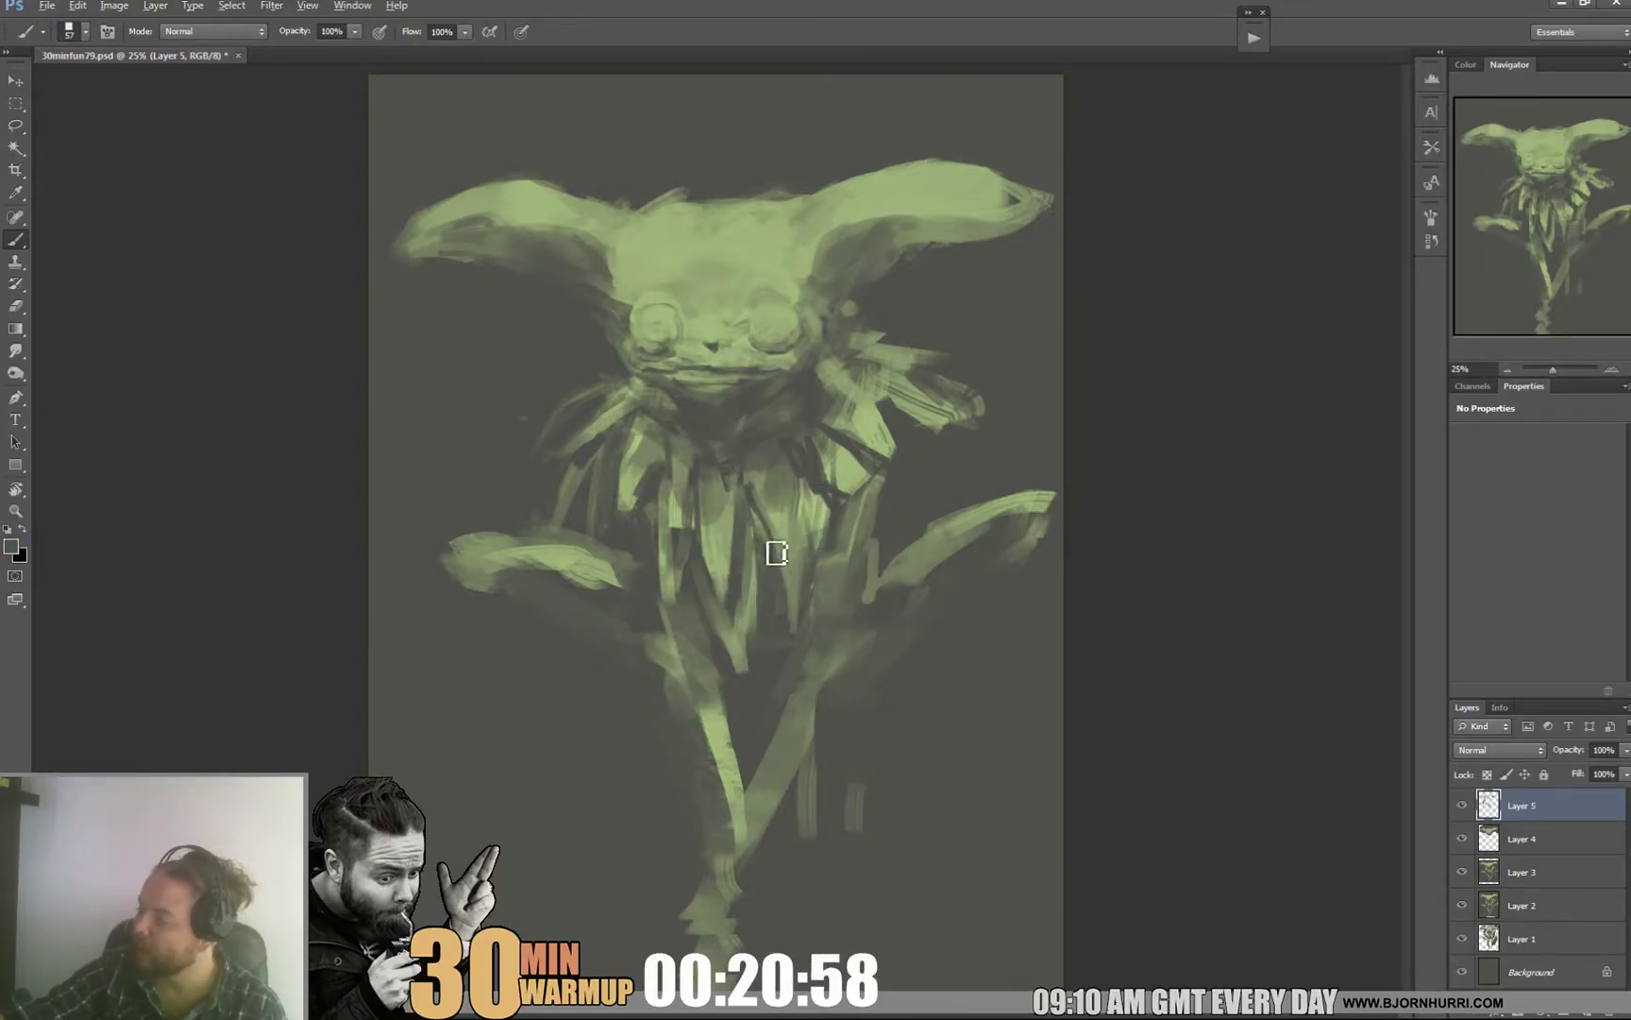
Step: Add long pointed feathers on the right front of the collar with sampled greens
left_click(827, 541, "alt")
mouse_move(774, 548)
left_mouse_down()
mouse_move(761, 514)
mouse_move(817, 503)
mouse_move(847, 457)
mouse_move(900, 481)
left_mouse_up()
left_click(892, 451, "alt")
mouse_move(879, 439)
left_mouse_down()
mouse_move(916, 525)
mouse_move(873, 483)
mouse_move(894, 542)
mouse_move(847, 490)
mouse_move(878, 514)
left_mouse_up()
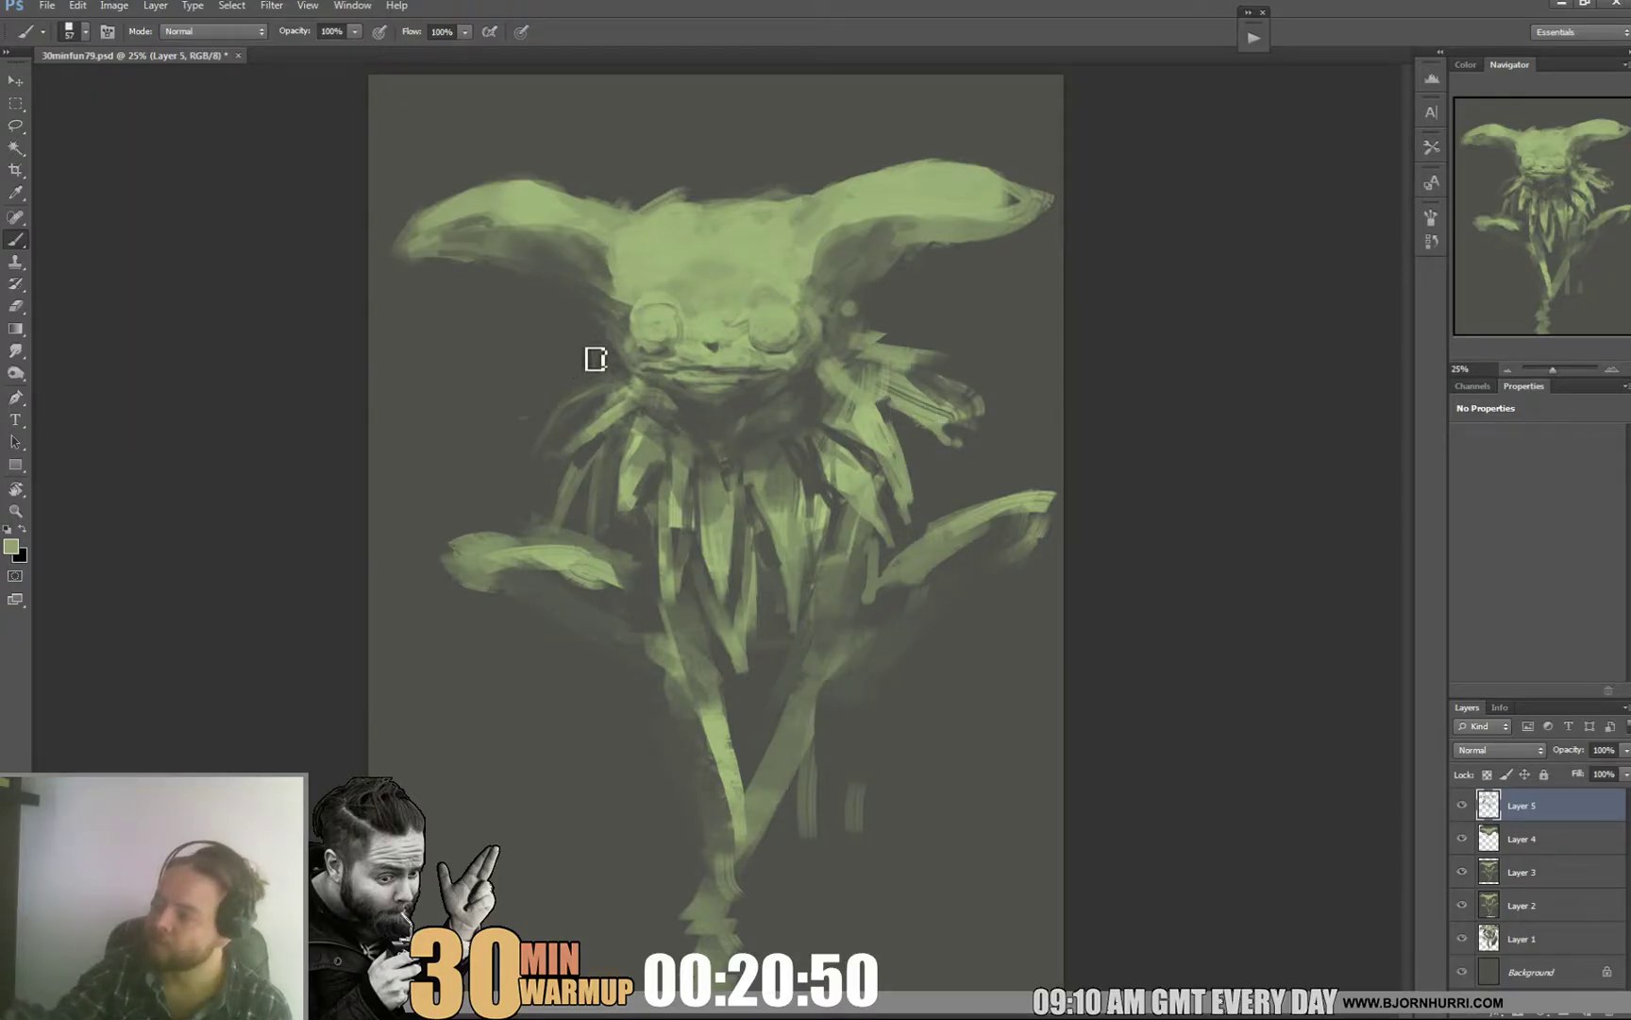
Step: Add faint curved feathers at the upper outer edges of the collar on both sides of the face
left_click_drag(609, 346, 496, 401)
left_click(515, 392, "alt")
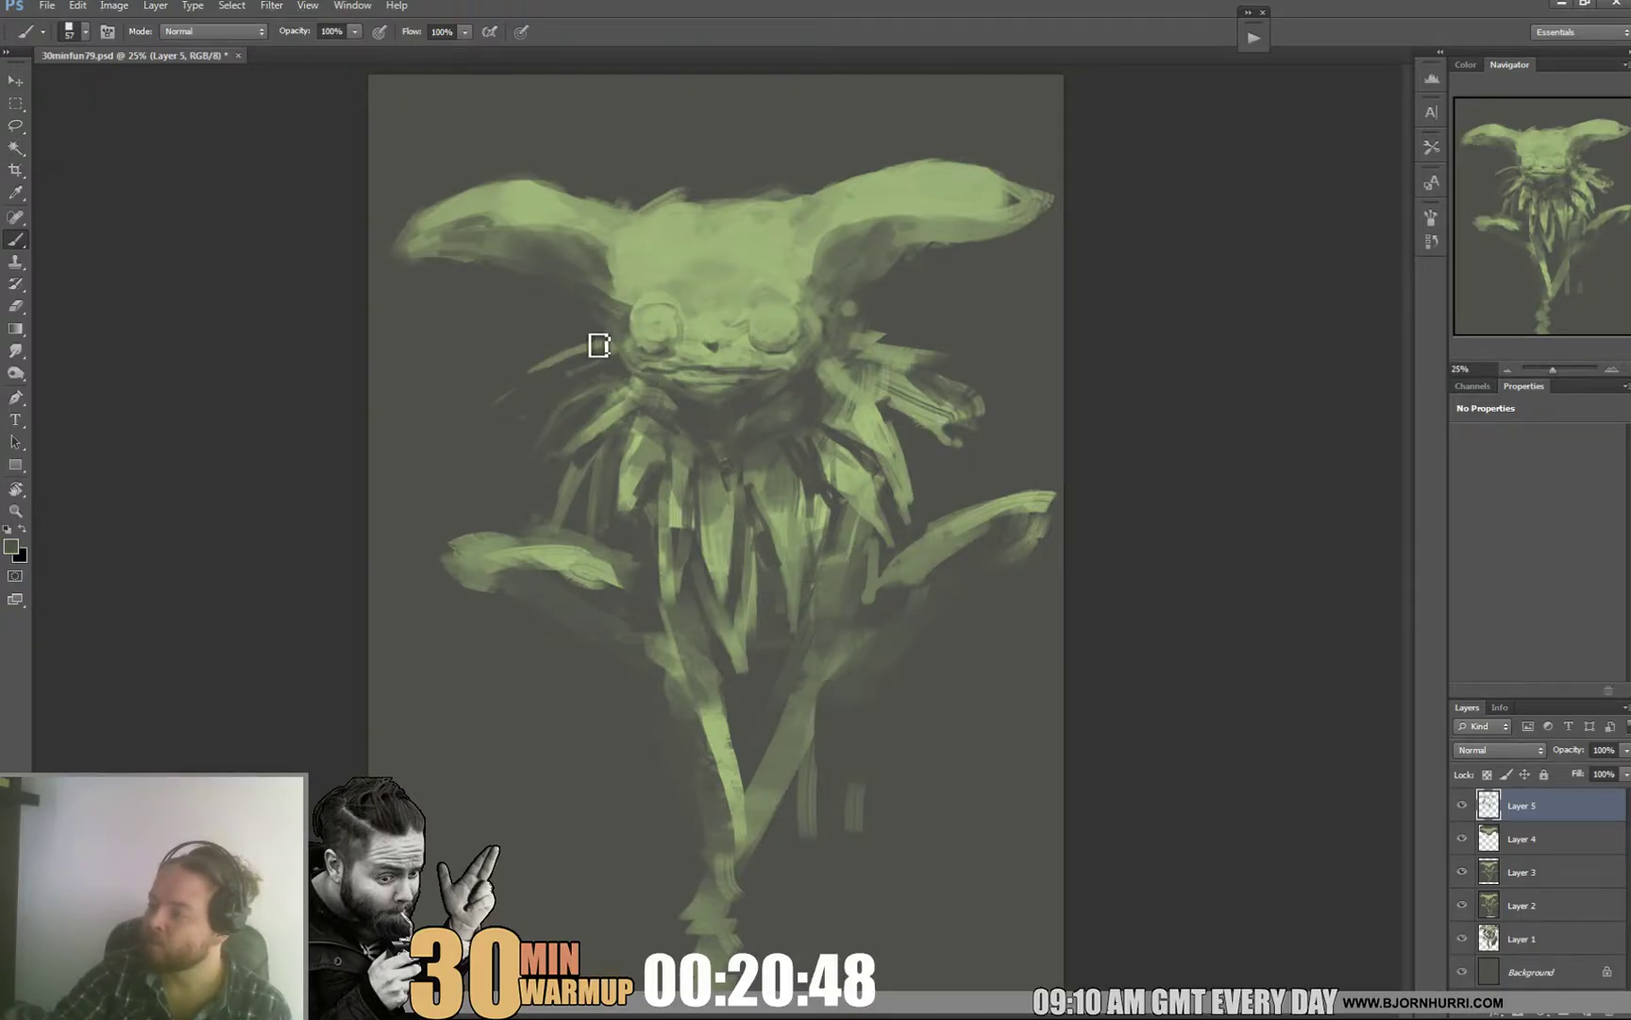
left_click(575, 347, "alt")
left_click_drag(552, 391, 502, 463)
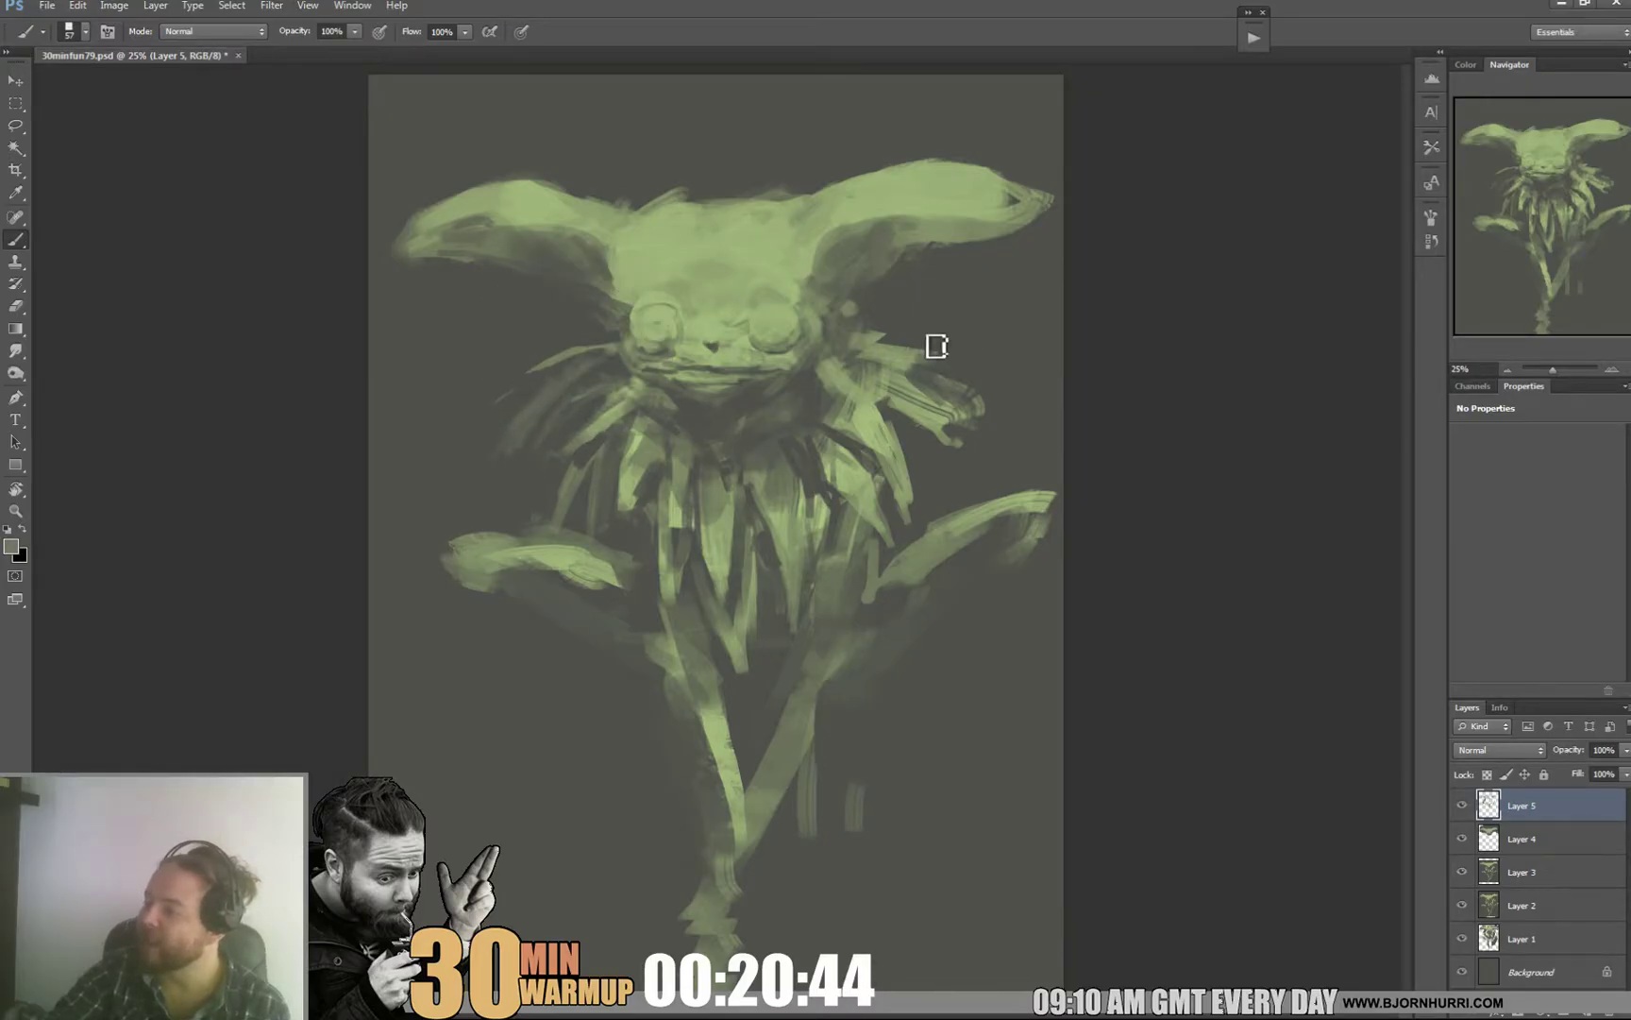
left_click_drag(911, 328, 966, 331)
Step: Paint tufts and thin stray hairs on top of the head, reducing the brush size for the finest strands
left_click(684, 211, "alt")
mouse_move(686, 207)
left_mouse_down()
mouse_move(736, 184)
mouse_move(798, 195)
left_mouse_up()
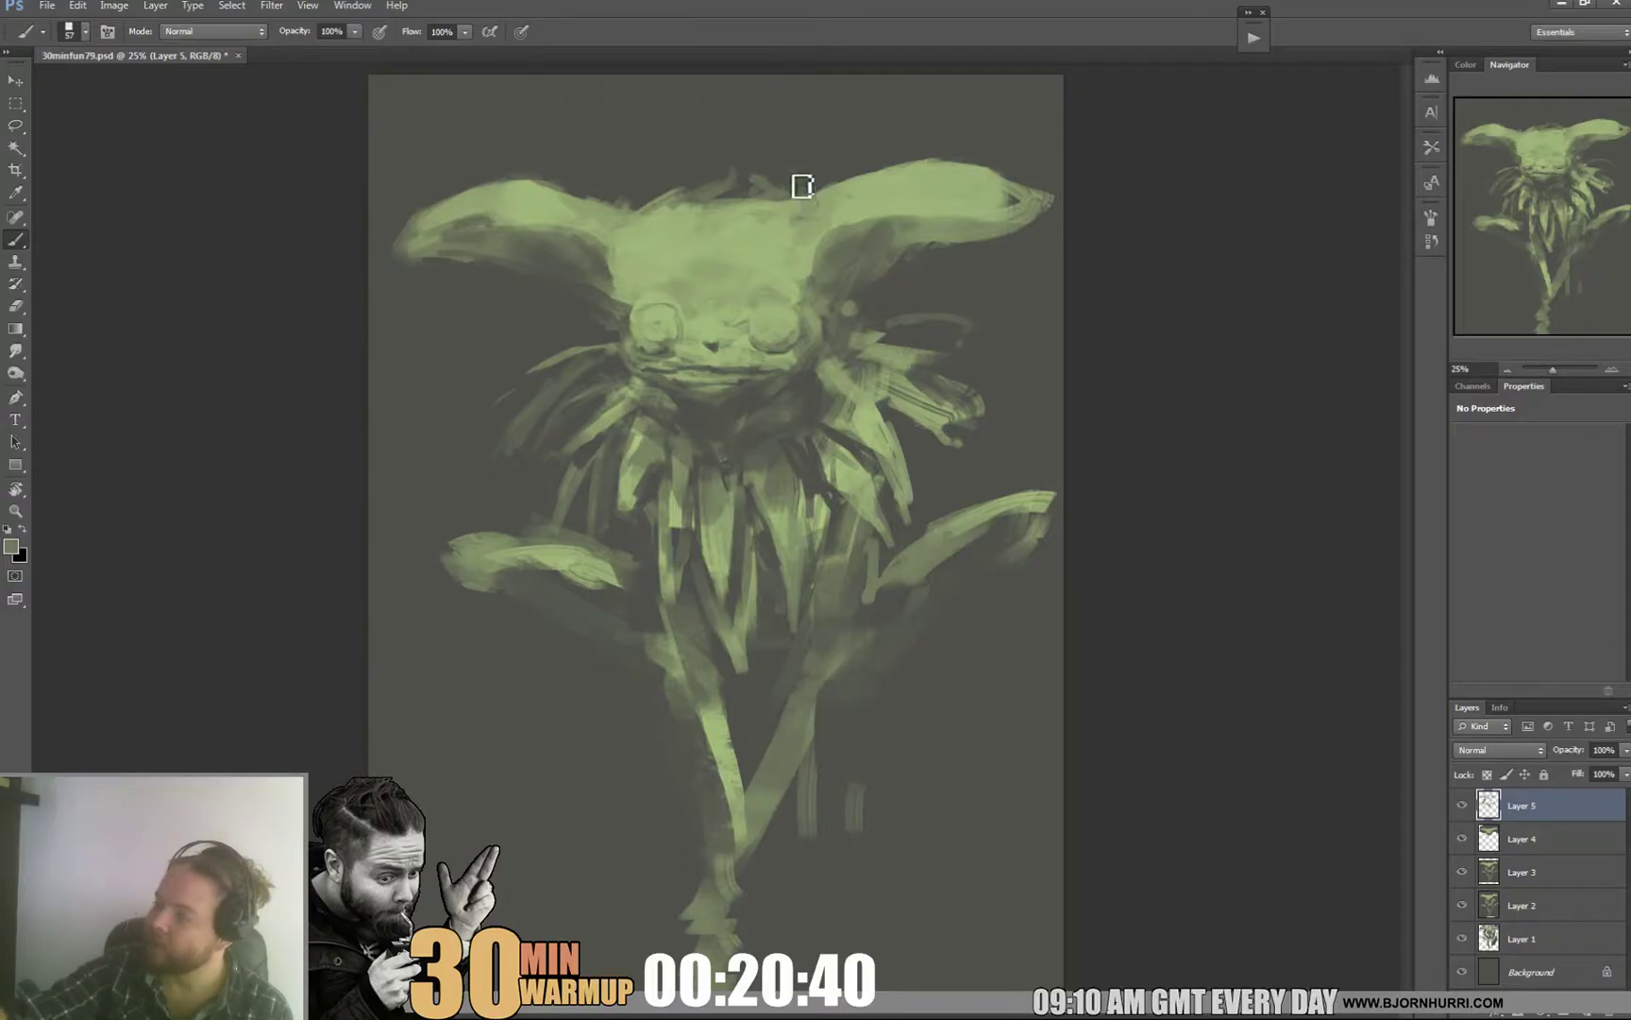
mouse_move(637, 157)
left_mouse_down()
mouse_move(665, 204)
mouse_move(629, 173)
mouse_move(638, 156)
mouse_move(680, 196)
mouse_move(766, 209)
mouse_move(698, 113)
left_mouse_up()
left_click(645, 167, "alt")
left_click(628, 133, "alt")
right_click(673, 179)
left_click(665, 211, "alt")
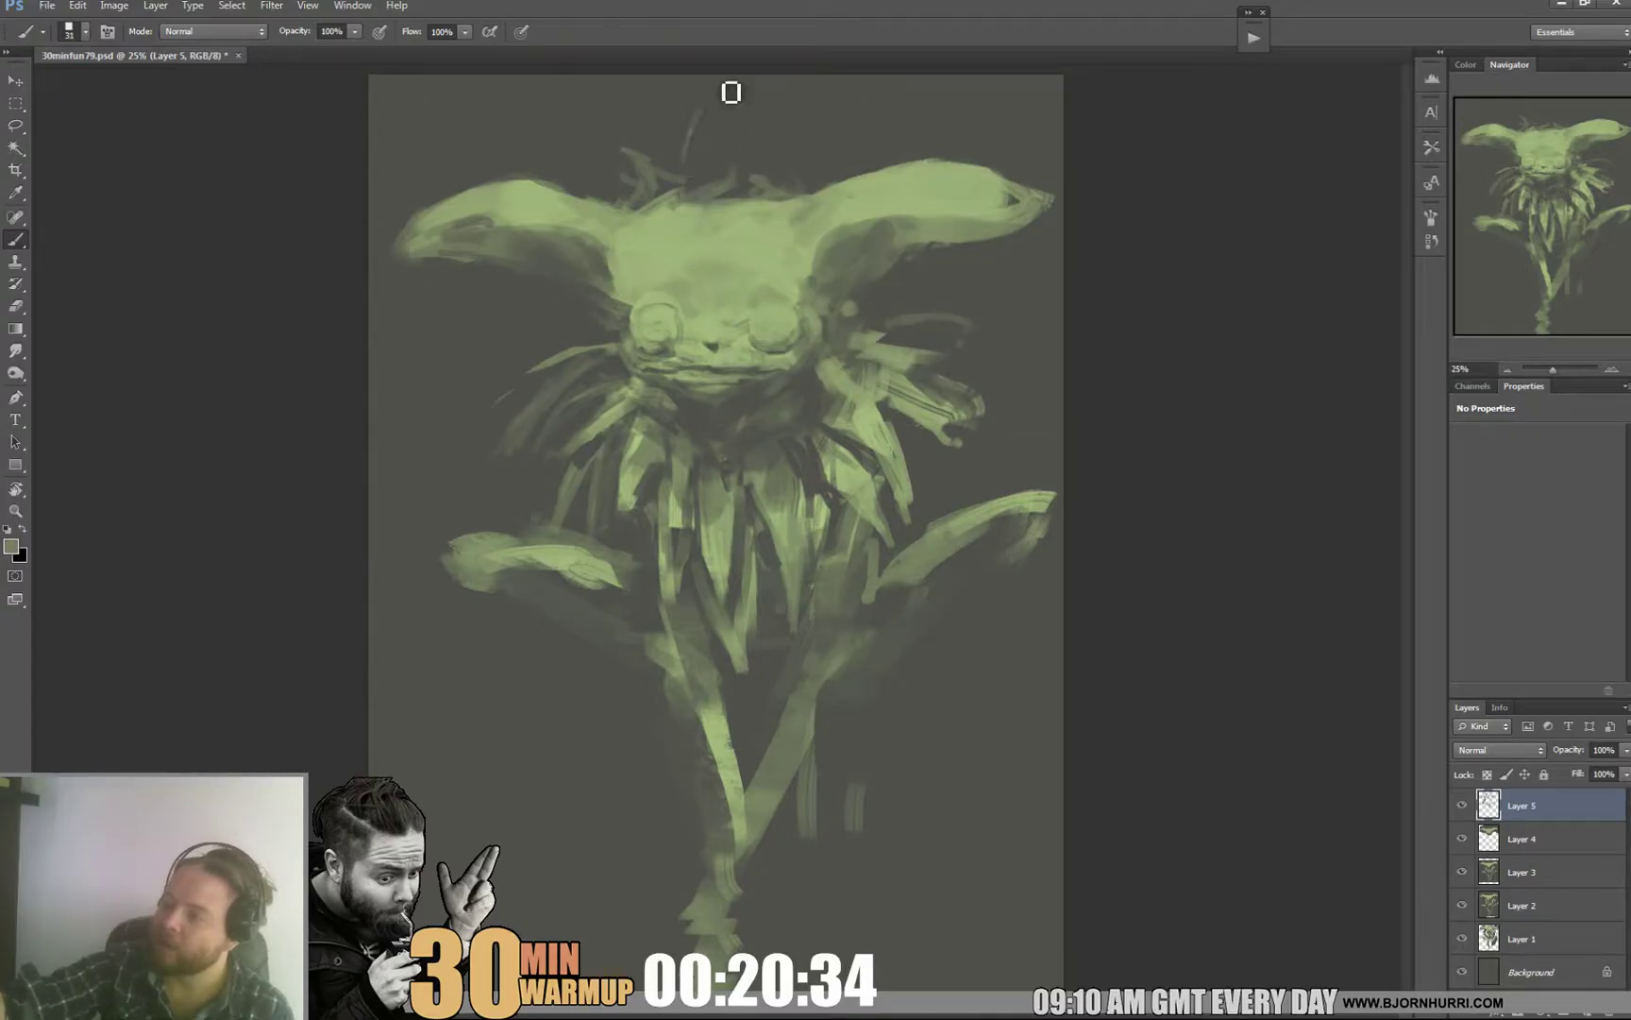
right_click(776, 158)
key("Return")
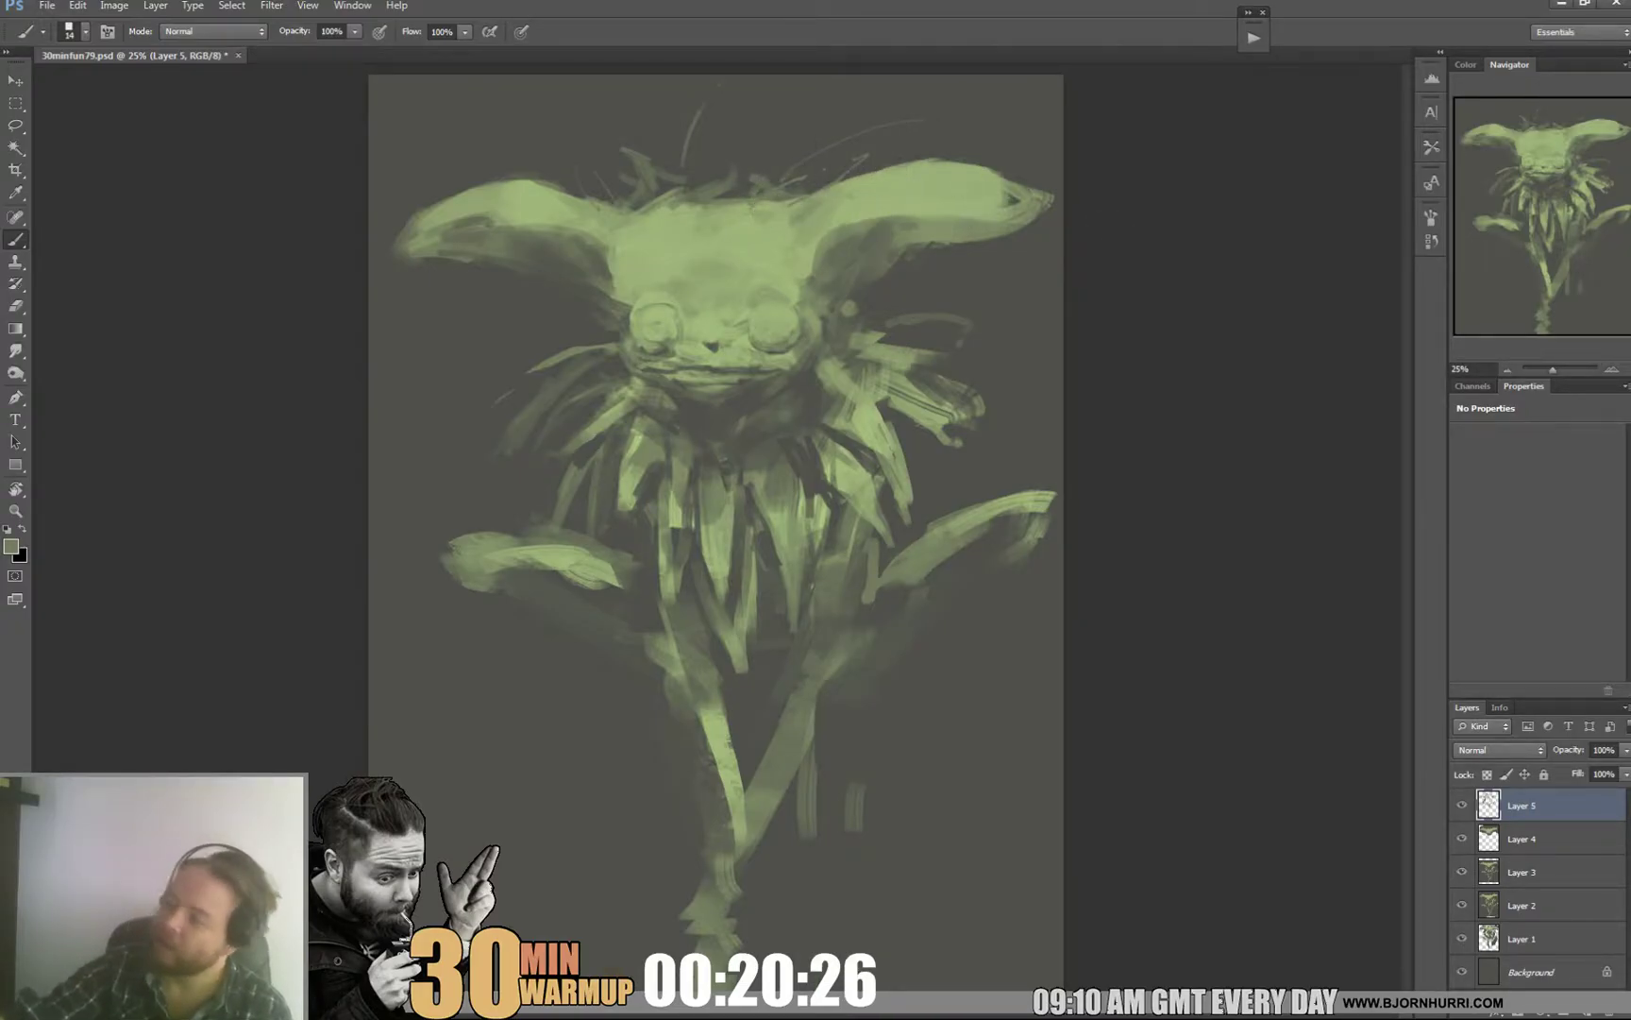
Step: Enlarge the brush and paint dark folds into the underside of the right wing near its base
right_click(907, 259)
left_click_drag(924, 290, 953, 290)
key("Return")
mouse_move(844, 241)
left_mouse_down()
mouse_move(881, 215)
mouse_move(878, 251)
left_mouse_up()
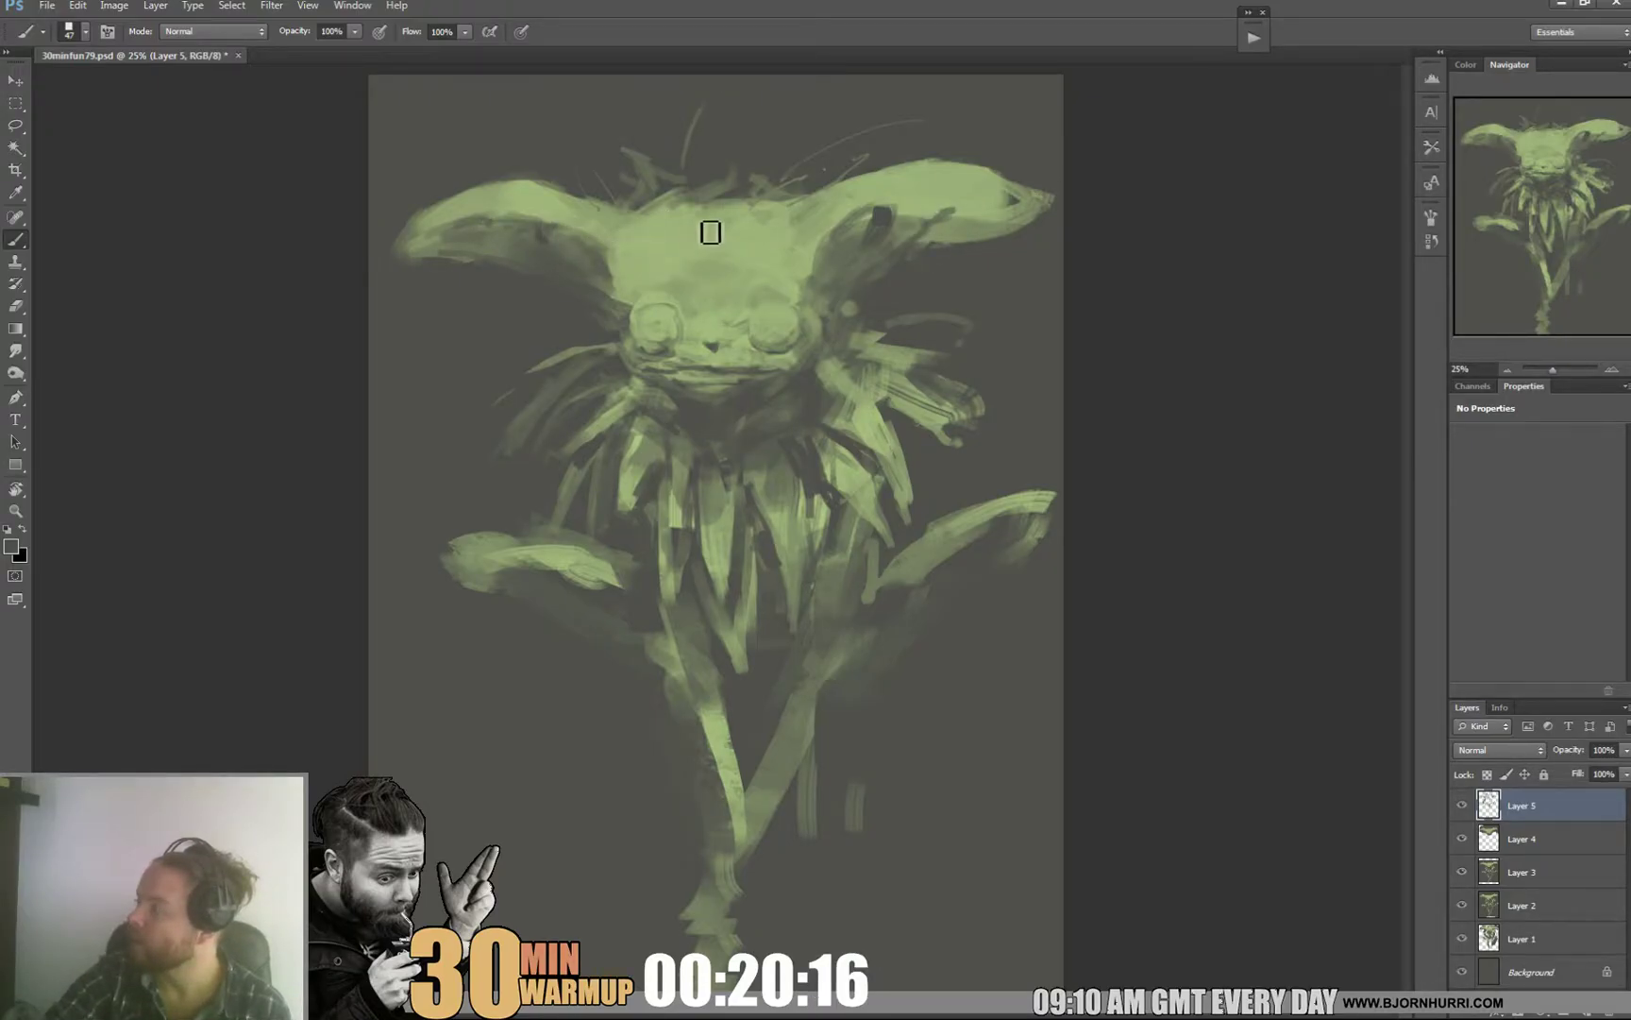
Step: Set the brush to 49 px and shade the base of the left wing where it meets the forehead
right_click(704, 267)
left_click(754, 306)
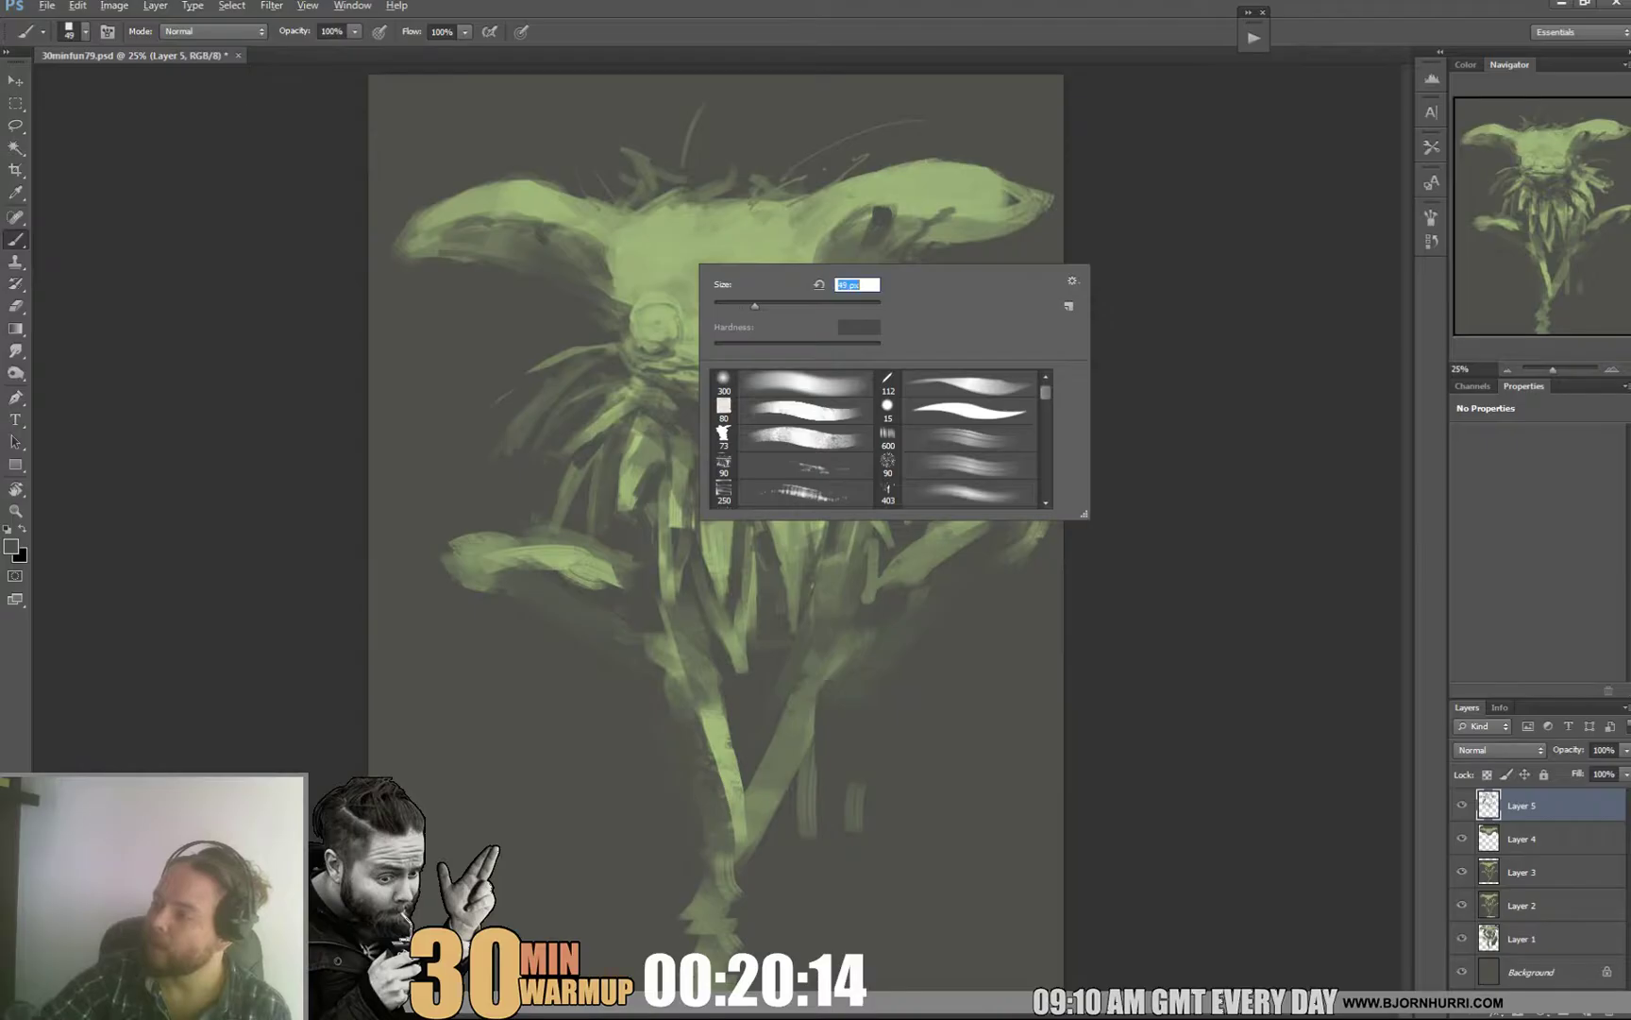
left_click(606, 259)
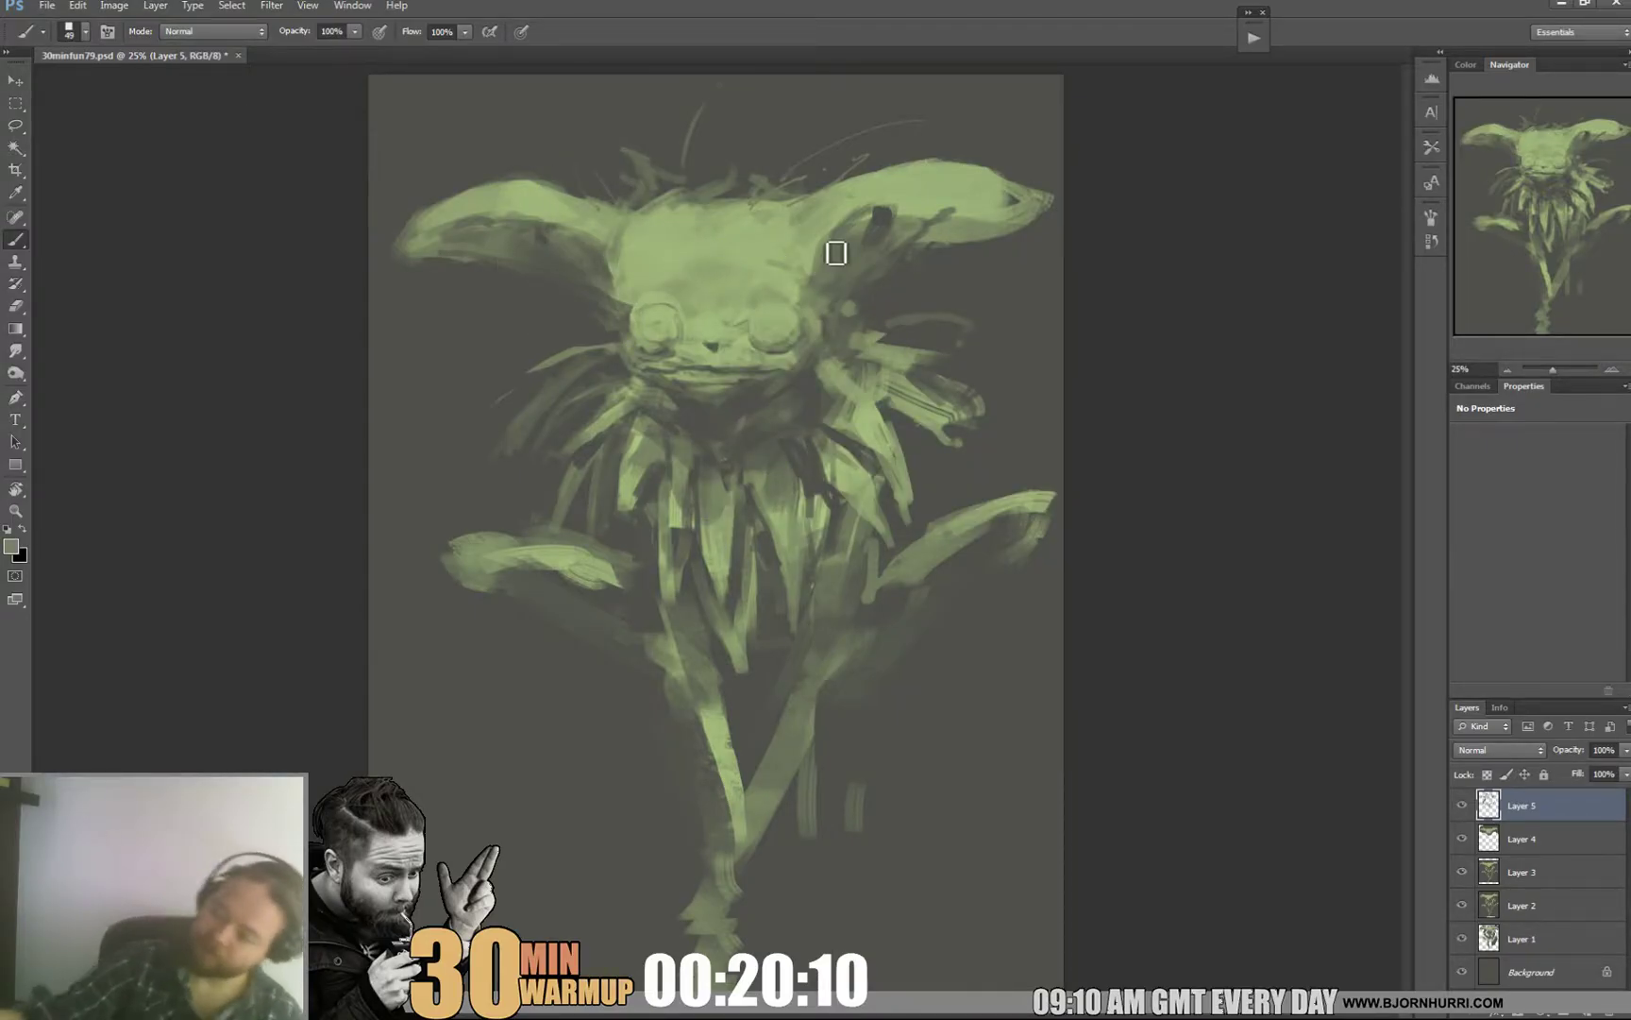
Step: Rework the left front collar feathers with sampled greens, enlarging the brush for broader light strokes
left_click(700, 521, "alt")
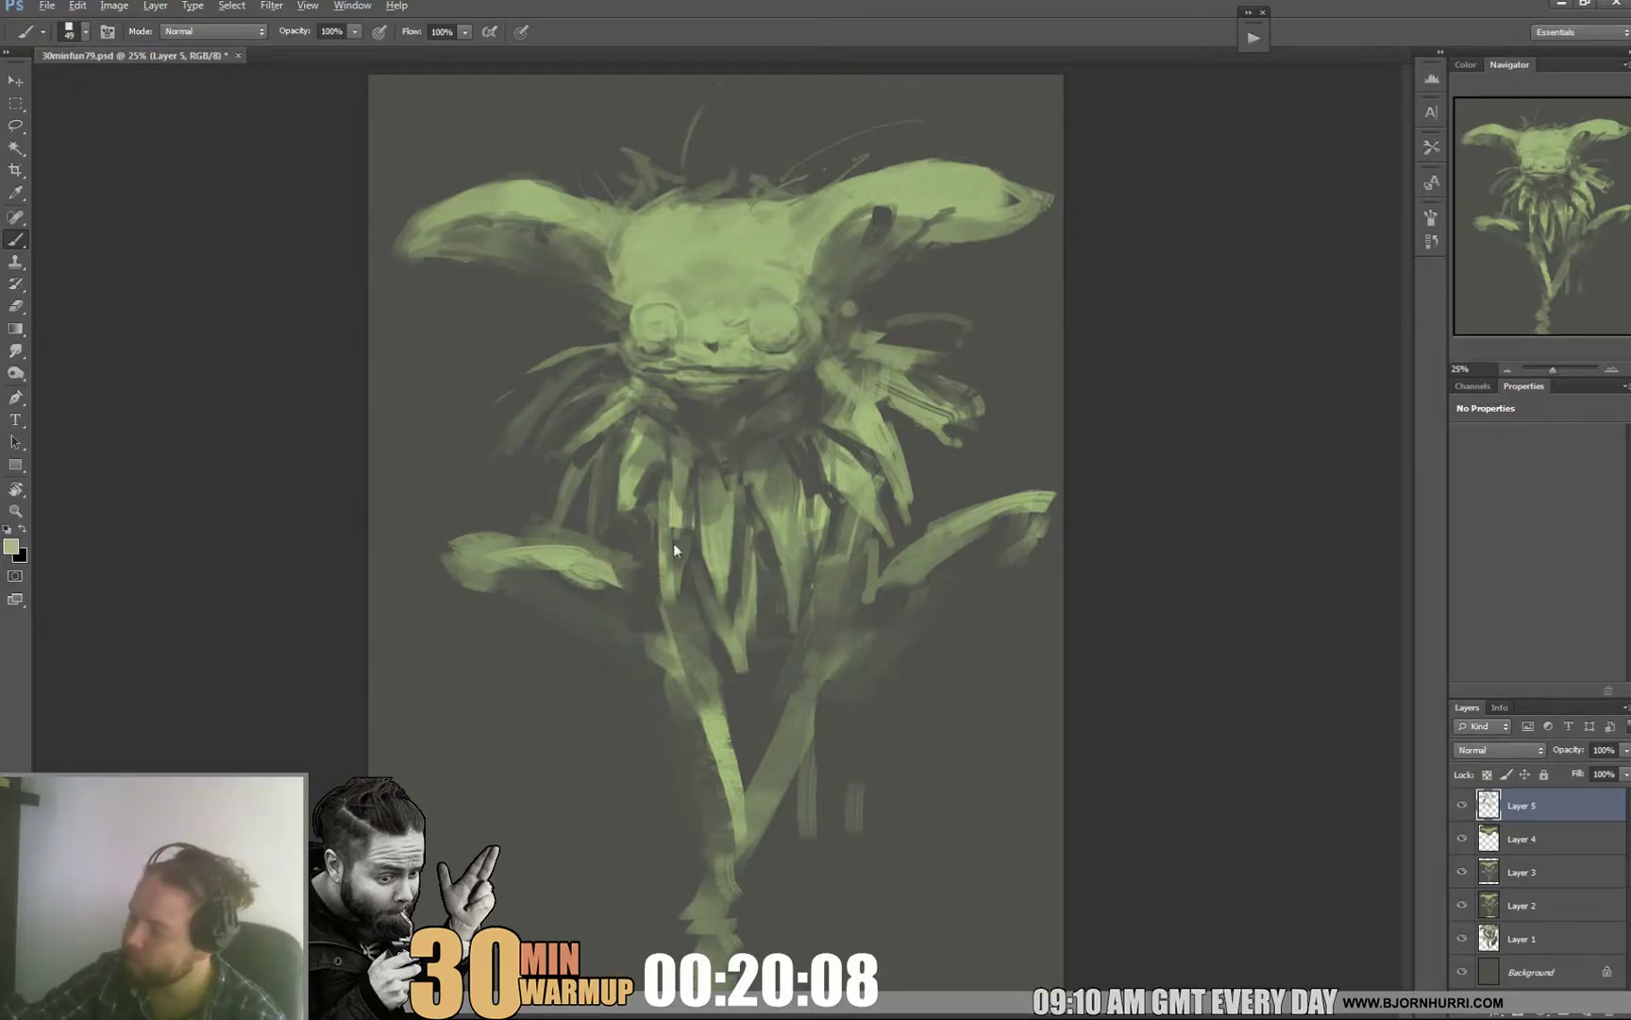
left_click(678, 542, "alt")
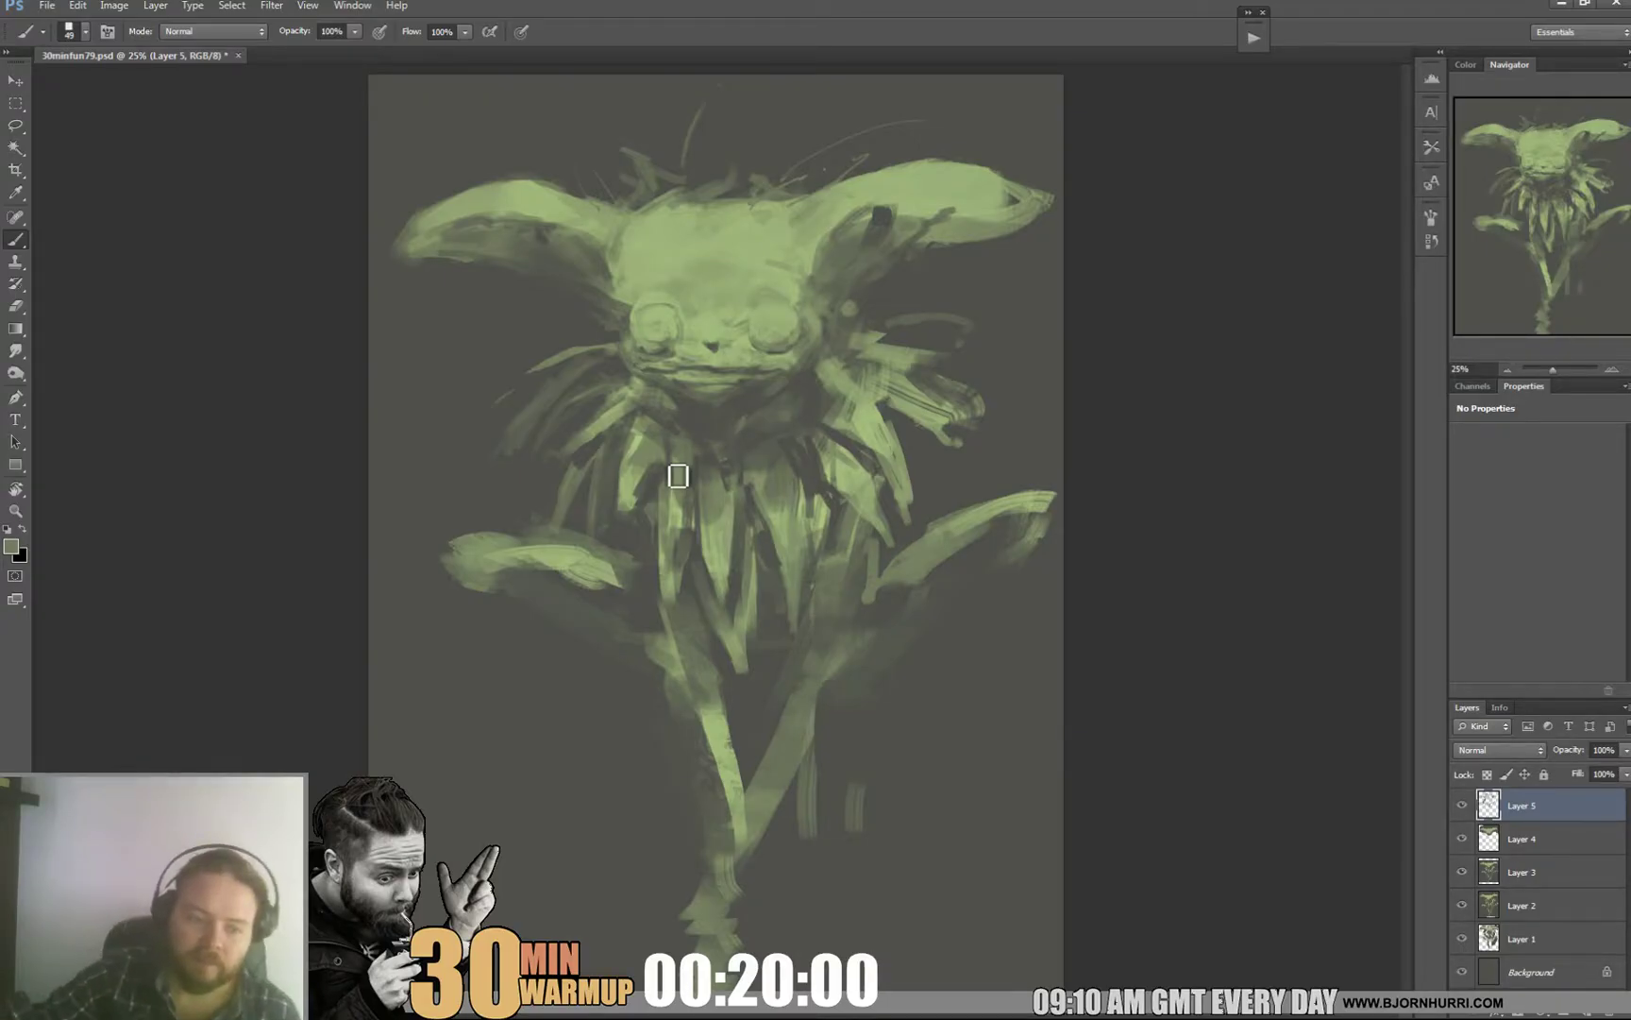
right_click(812, 467)
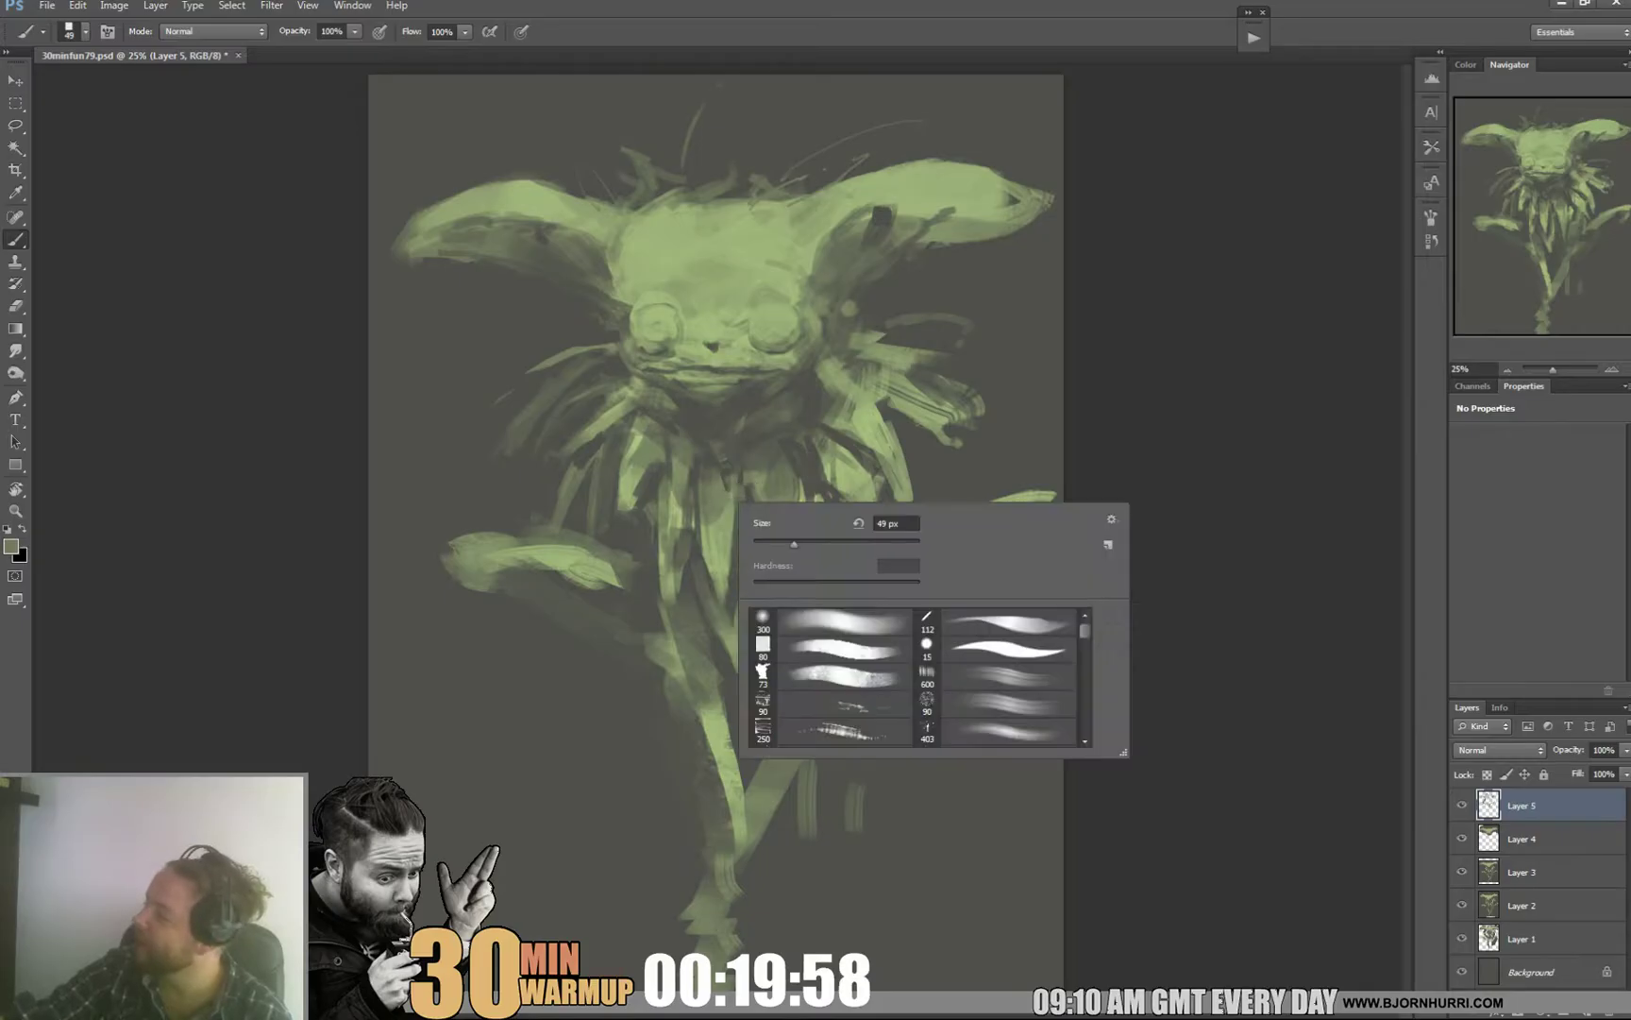
key("Return")
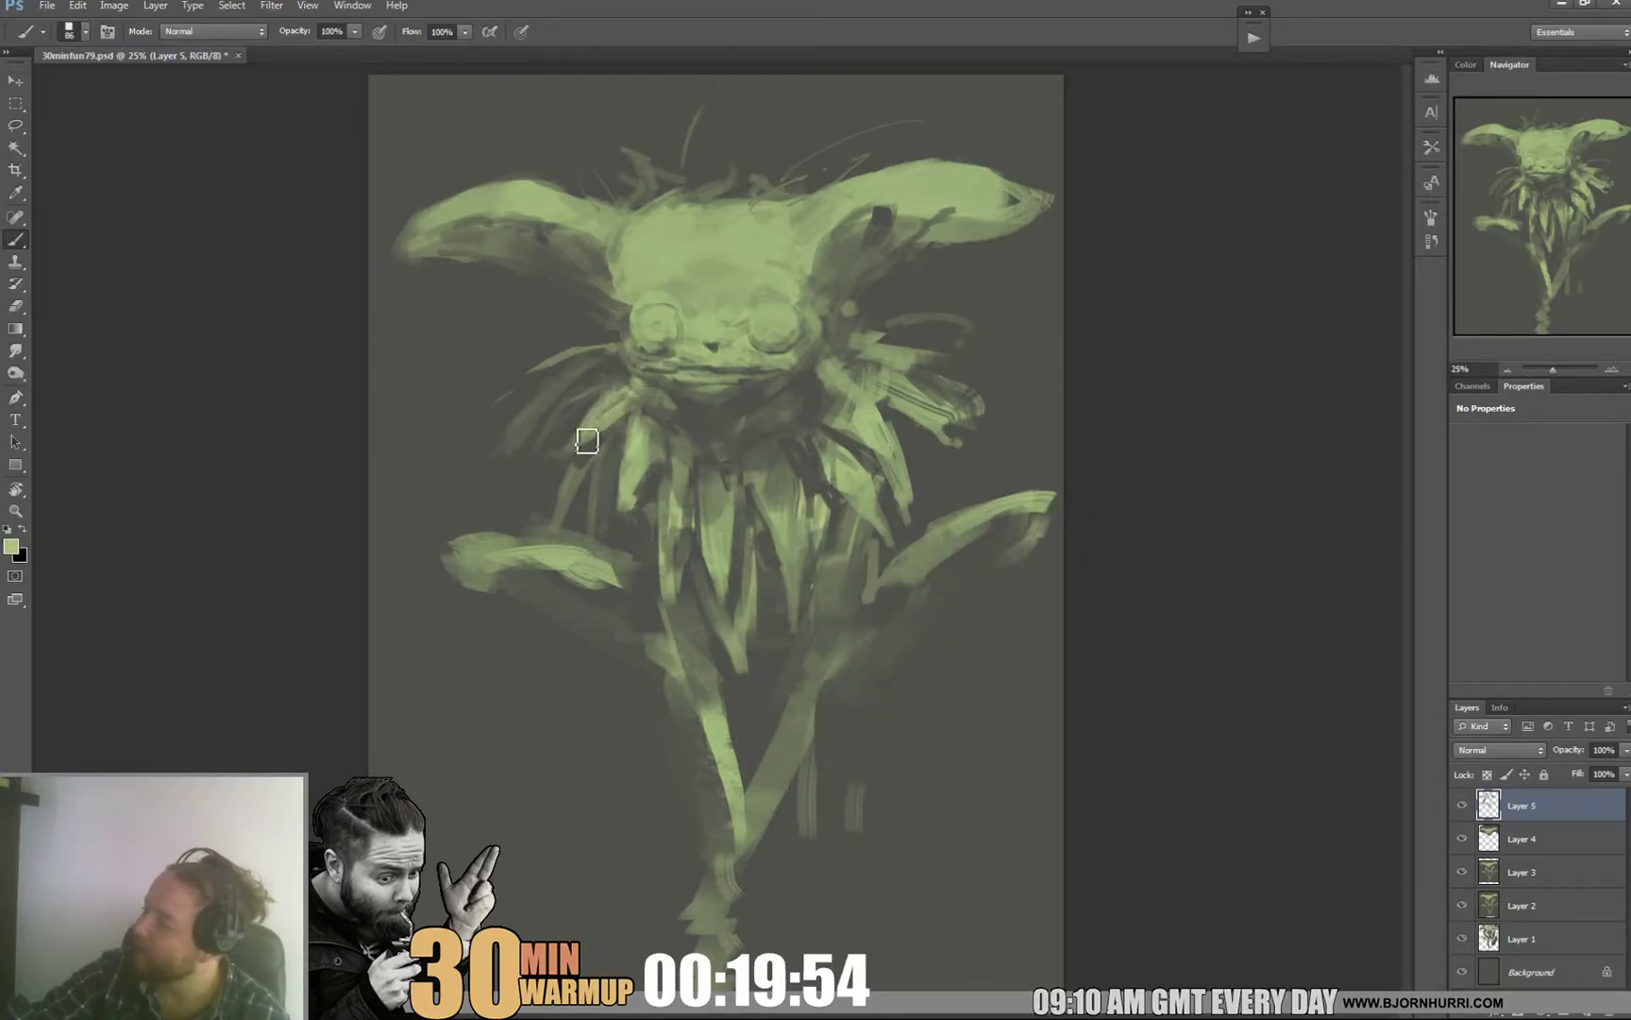
Step: Set the brush to 29 px and define the outermost left collar feathers with thin light and dark strokes
right_click(587, 357)
type("29")
key("Return")
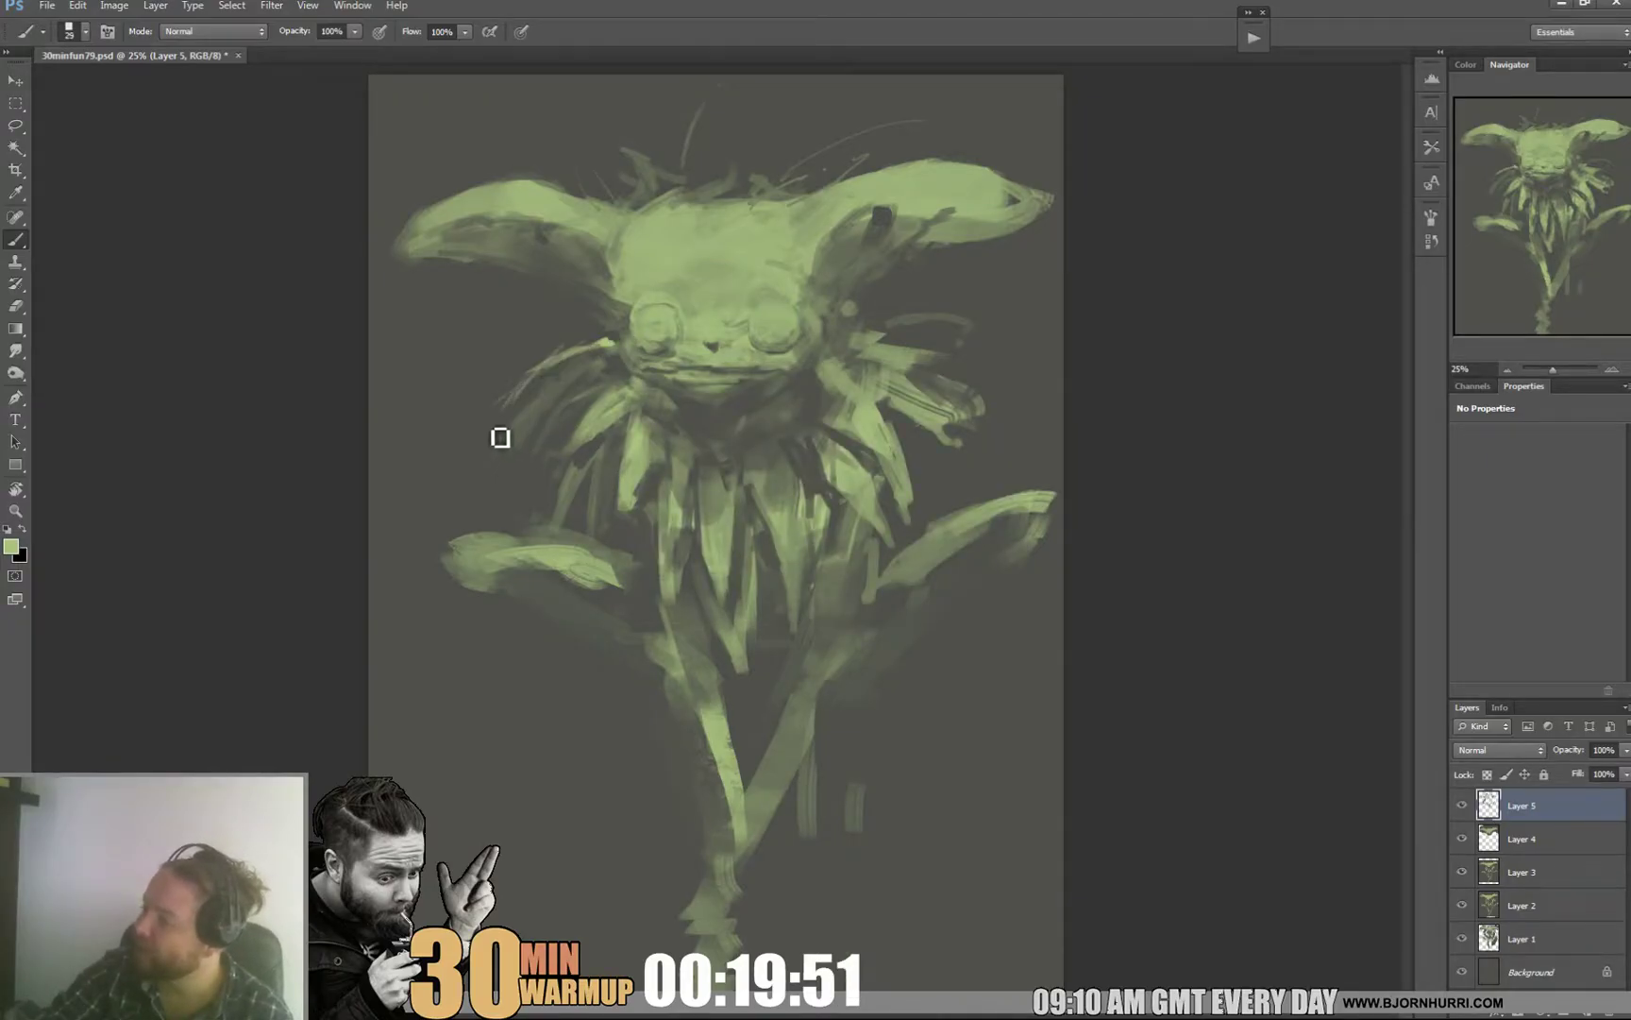
left_click(514, 406, "alt")
left_click_drag(606, 355, 558, 386)
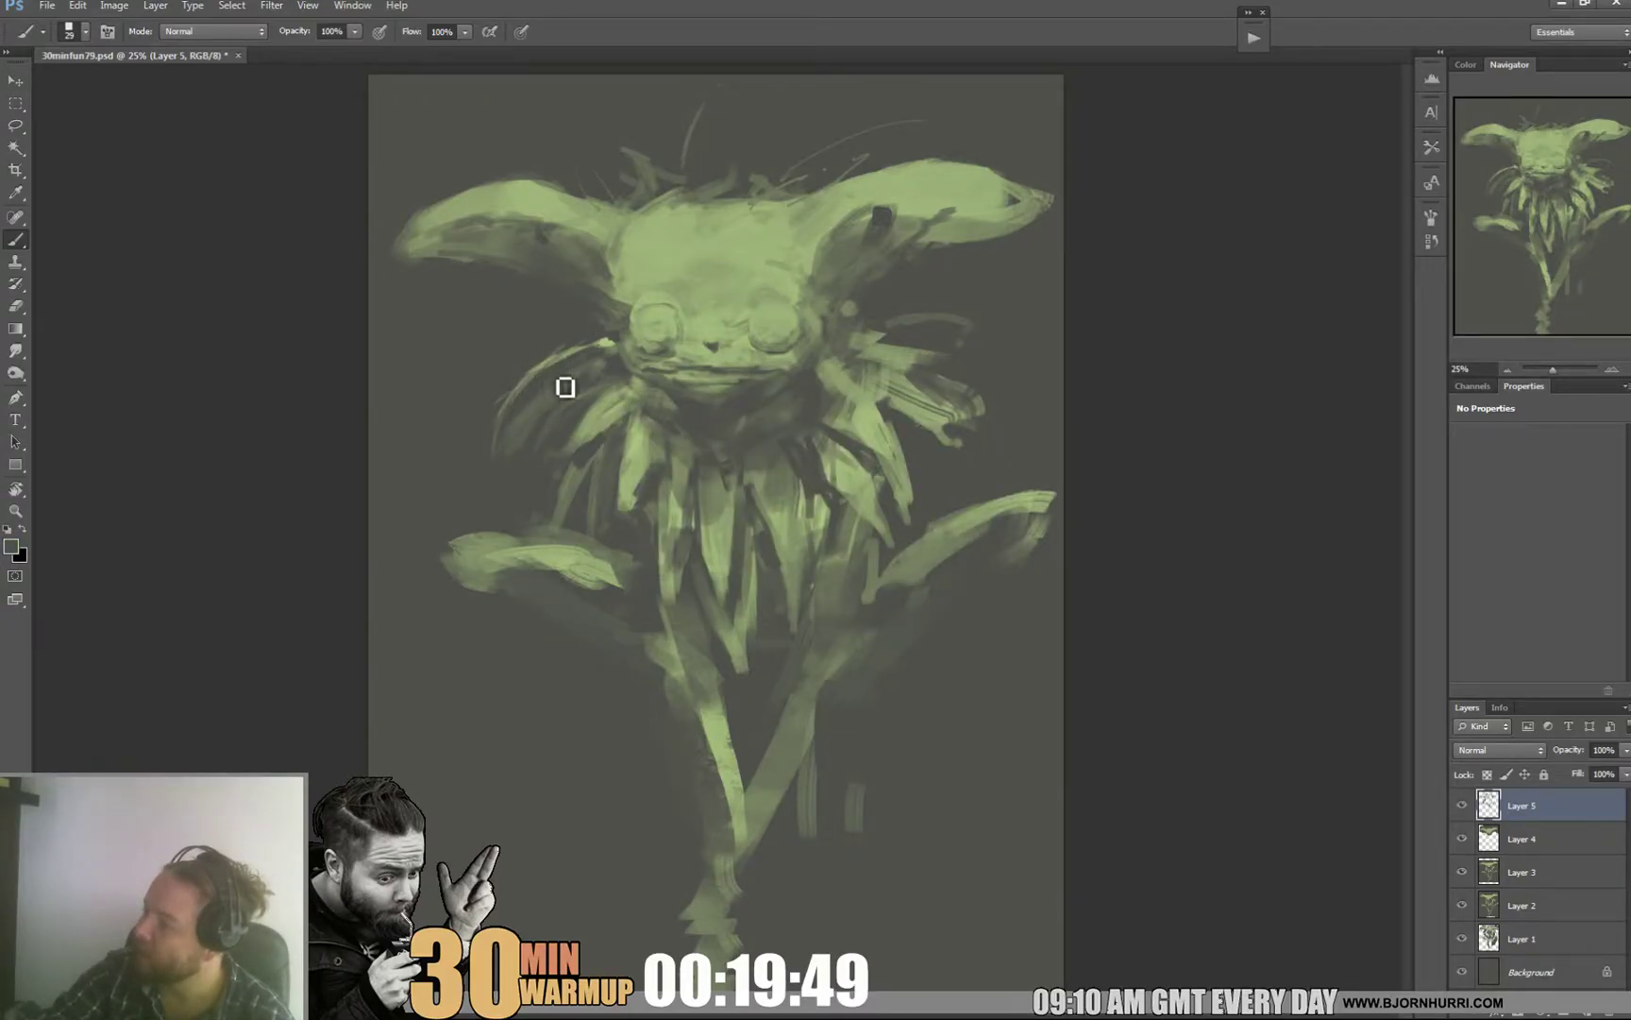
left_click(633, 349, "alt")
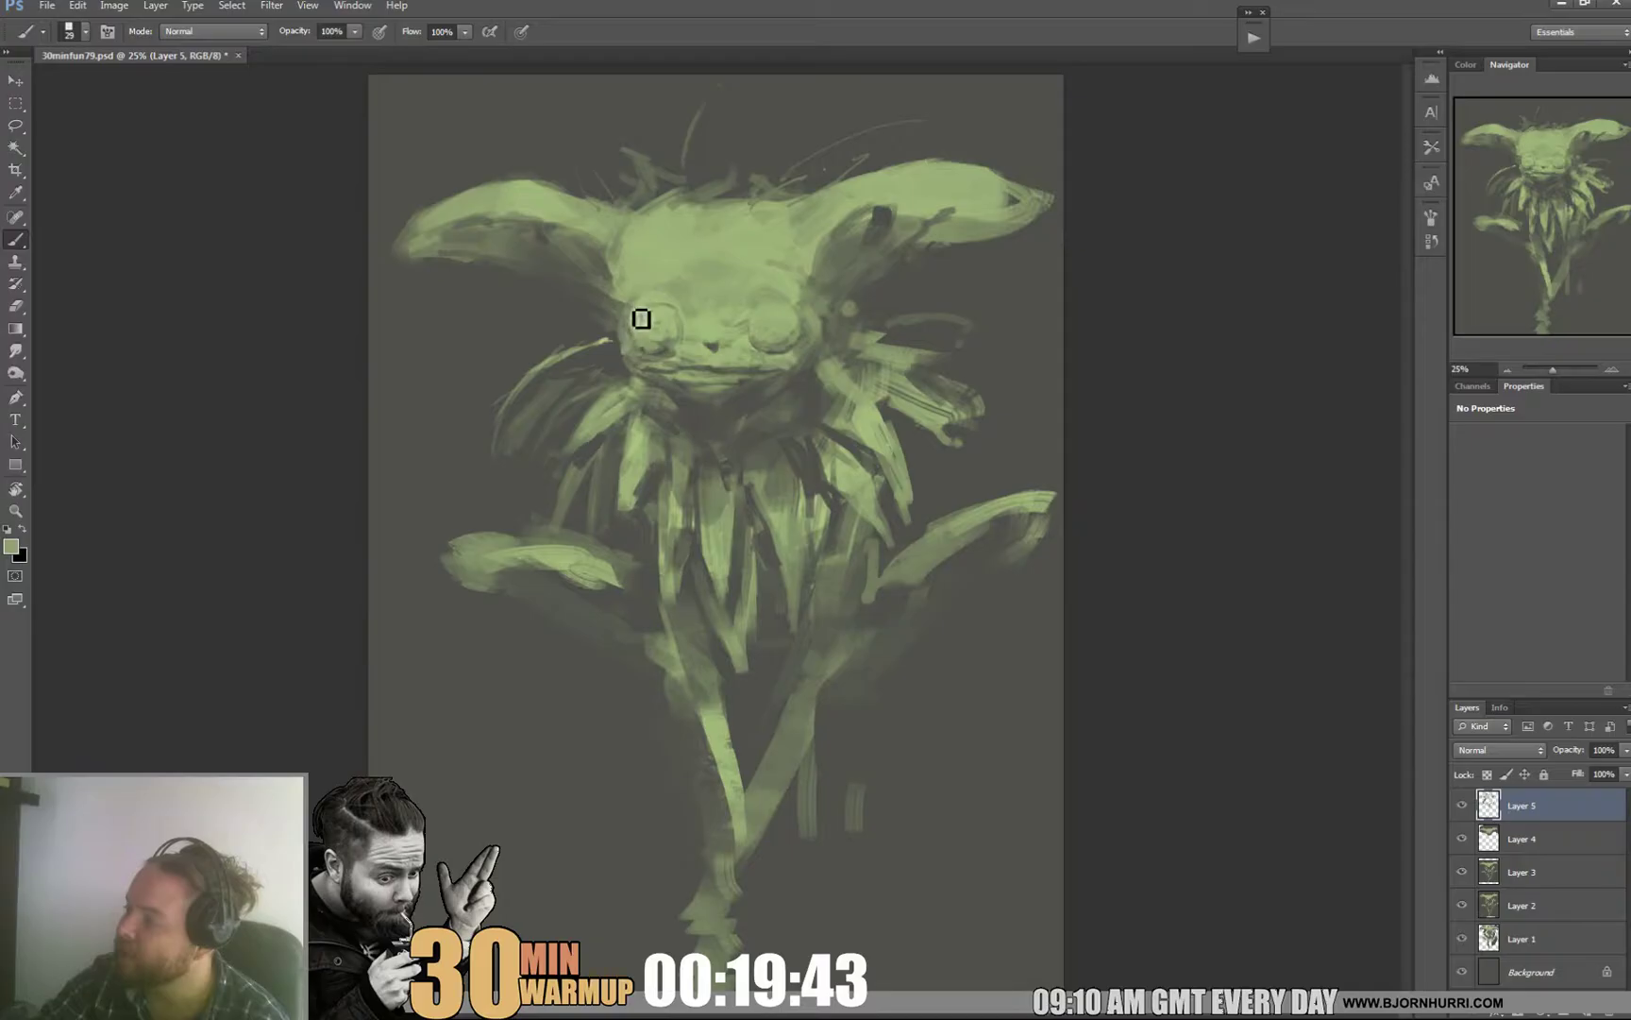
Step: Enlarge the brush and repaint the left eye and its socket with sampled light and dark greens
left_click(650, 285, "alt")
right_click(747, 283)
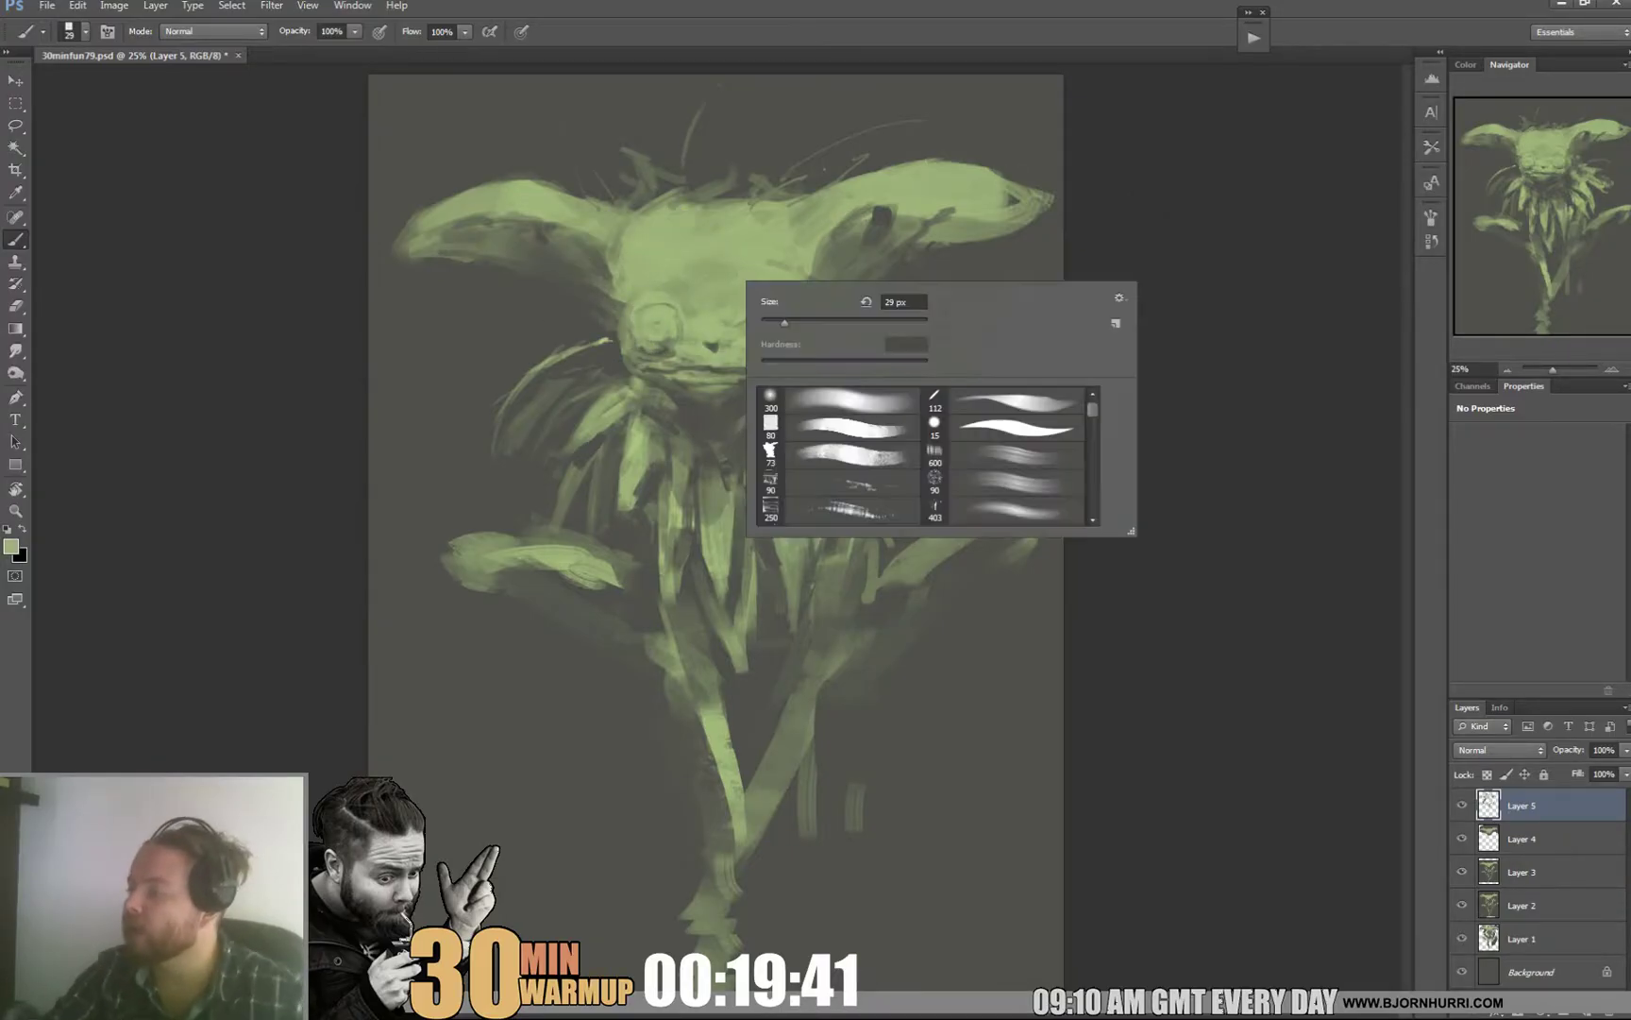
left_click_drag(816, 322, 814, 323)
left_click(655, 304)
left_click(628, 338, "alt")
left_click_drag(664, 309, 686, 305)
left_click(674, 317, "alt")
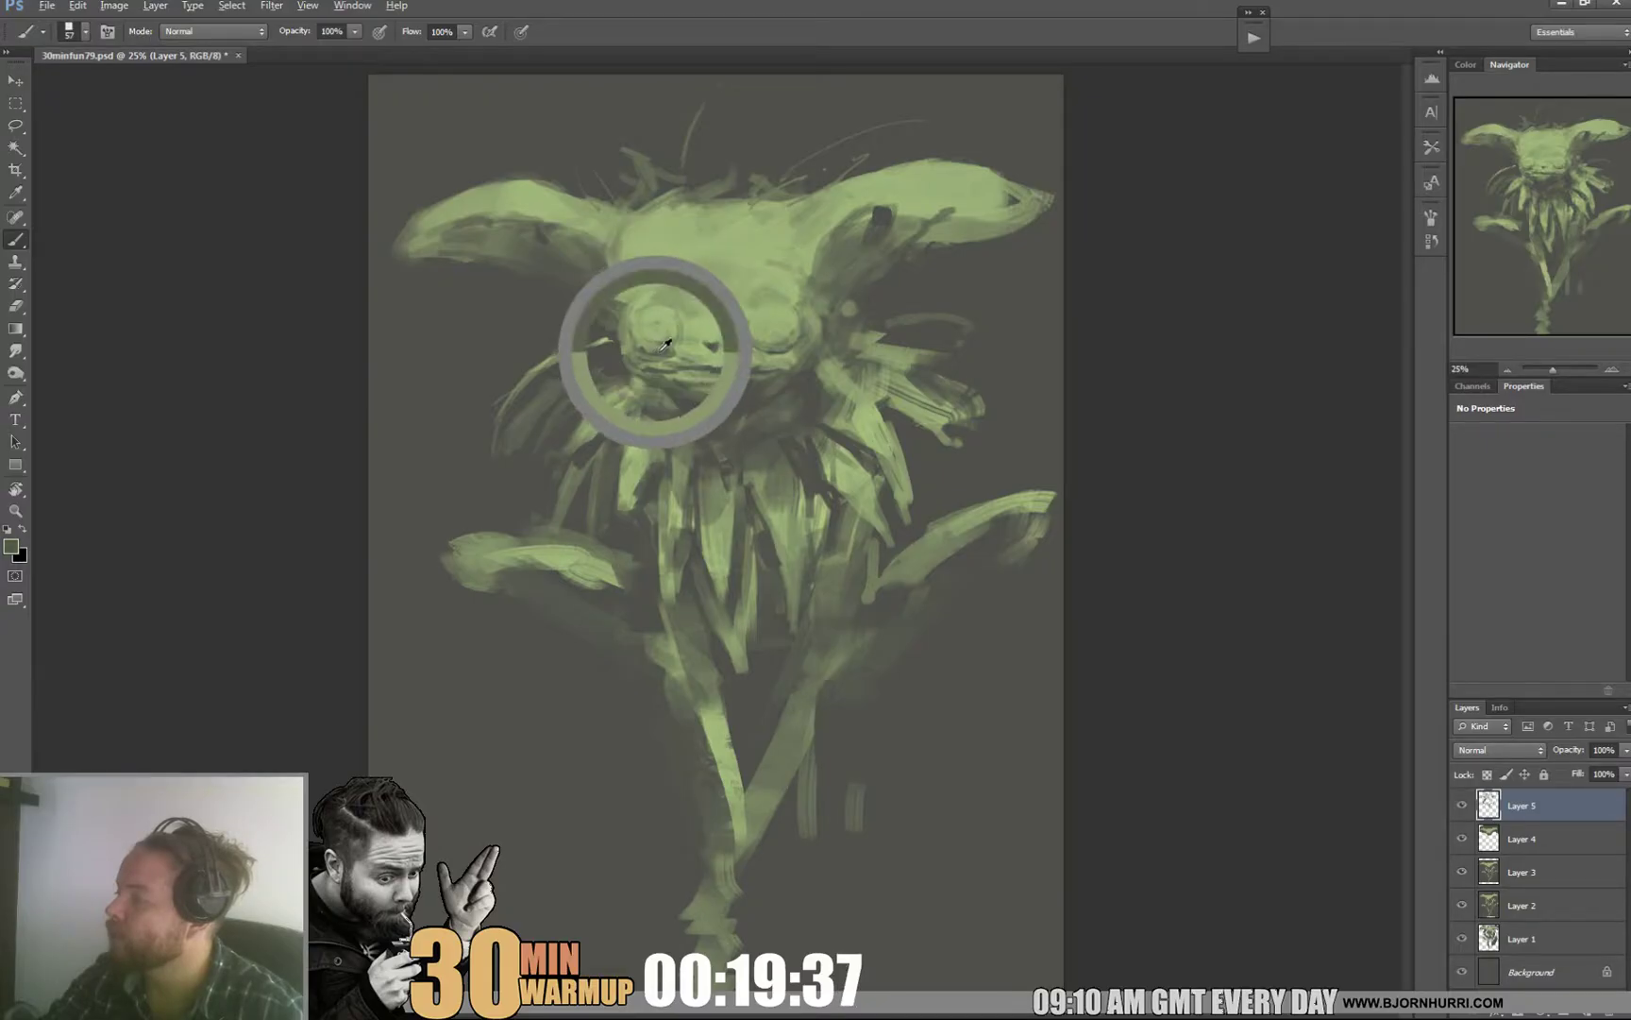
left_click(670, 287, "alt")
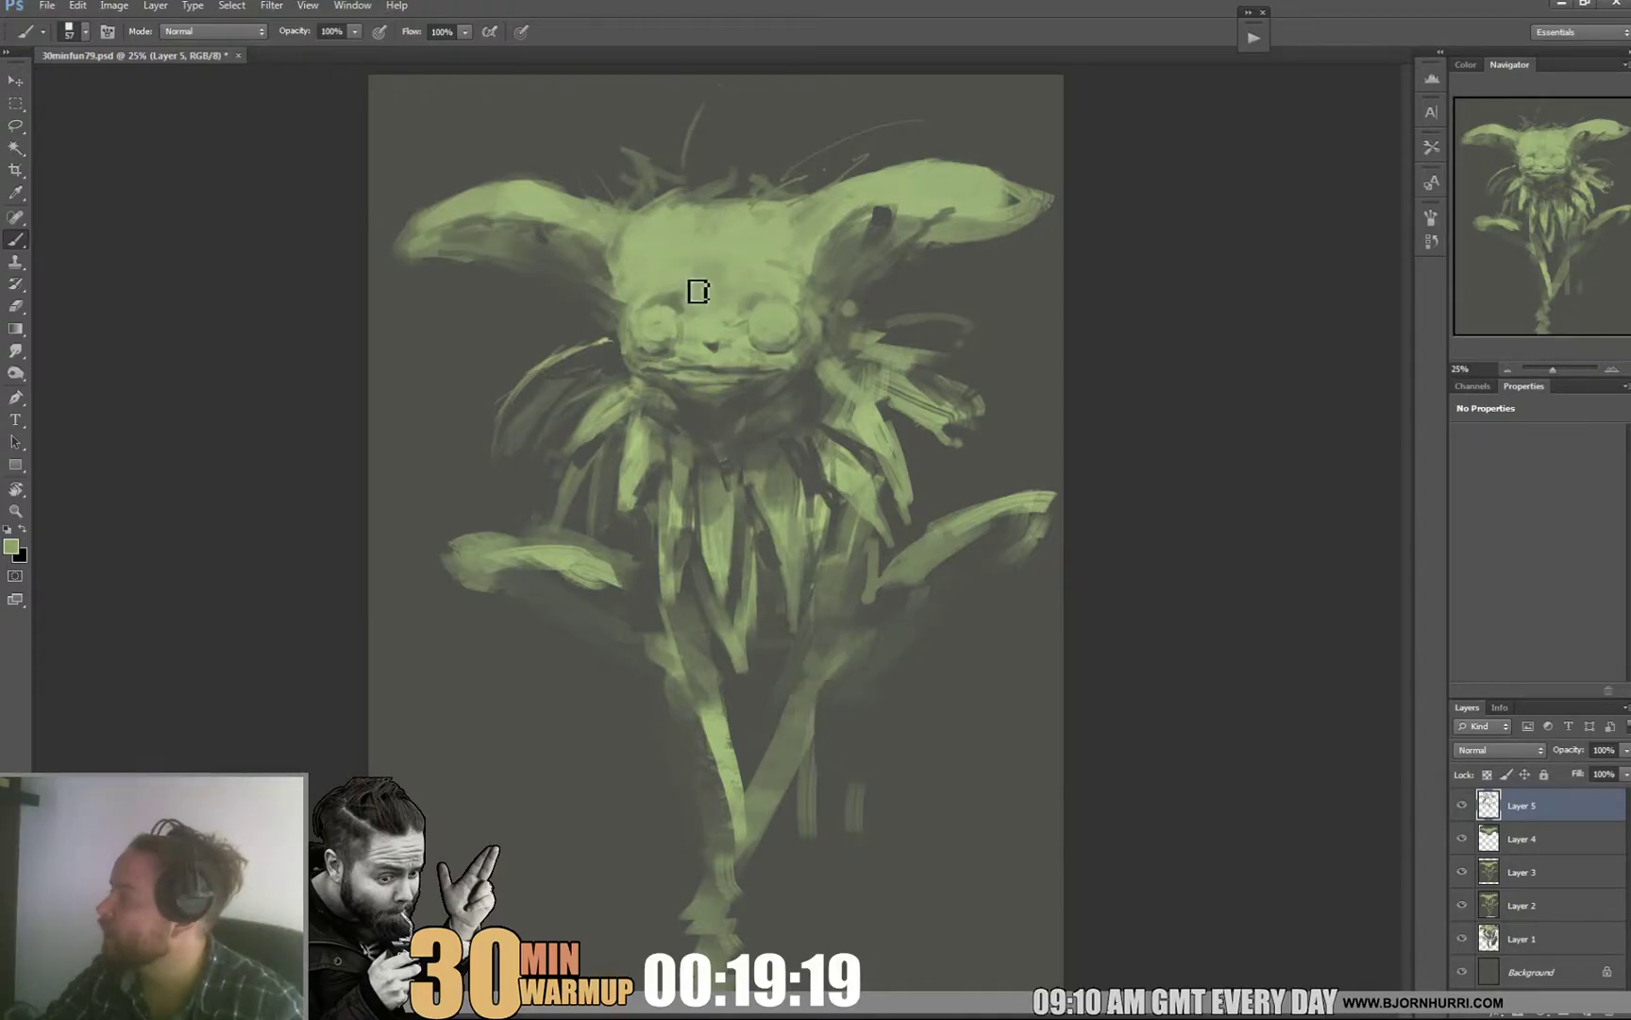
Step: Refine the nose, mouth and right eye area with sampled greens, shading out to the right cheek edge
left_click(697, 330, "alt")
left_click(680, 357, "alt")
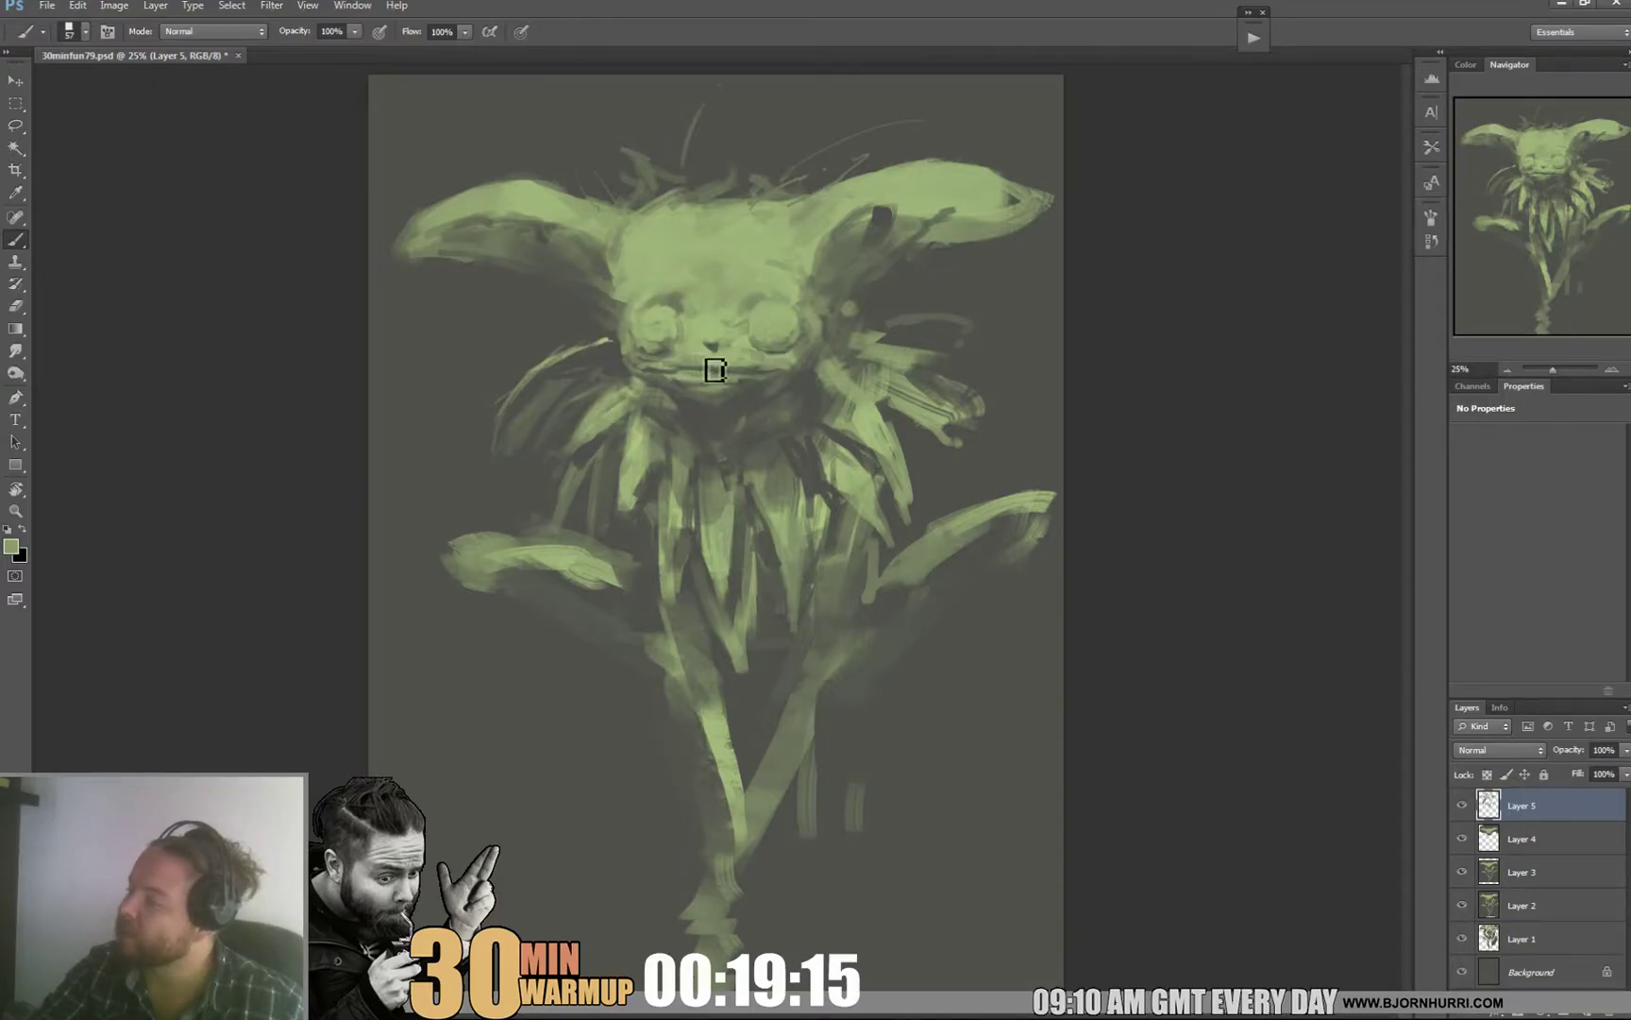
left_click(779, 357, "alt")
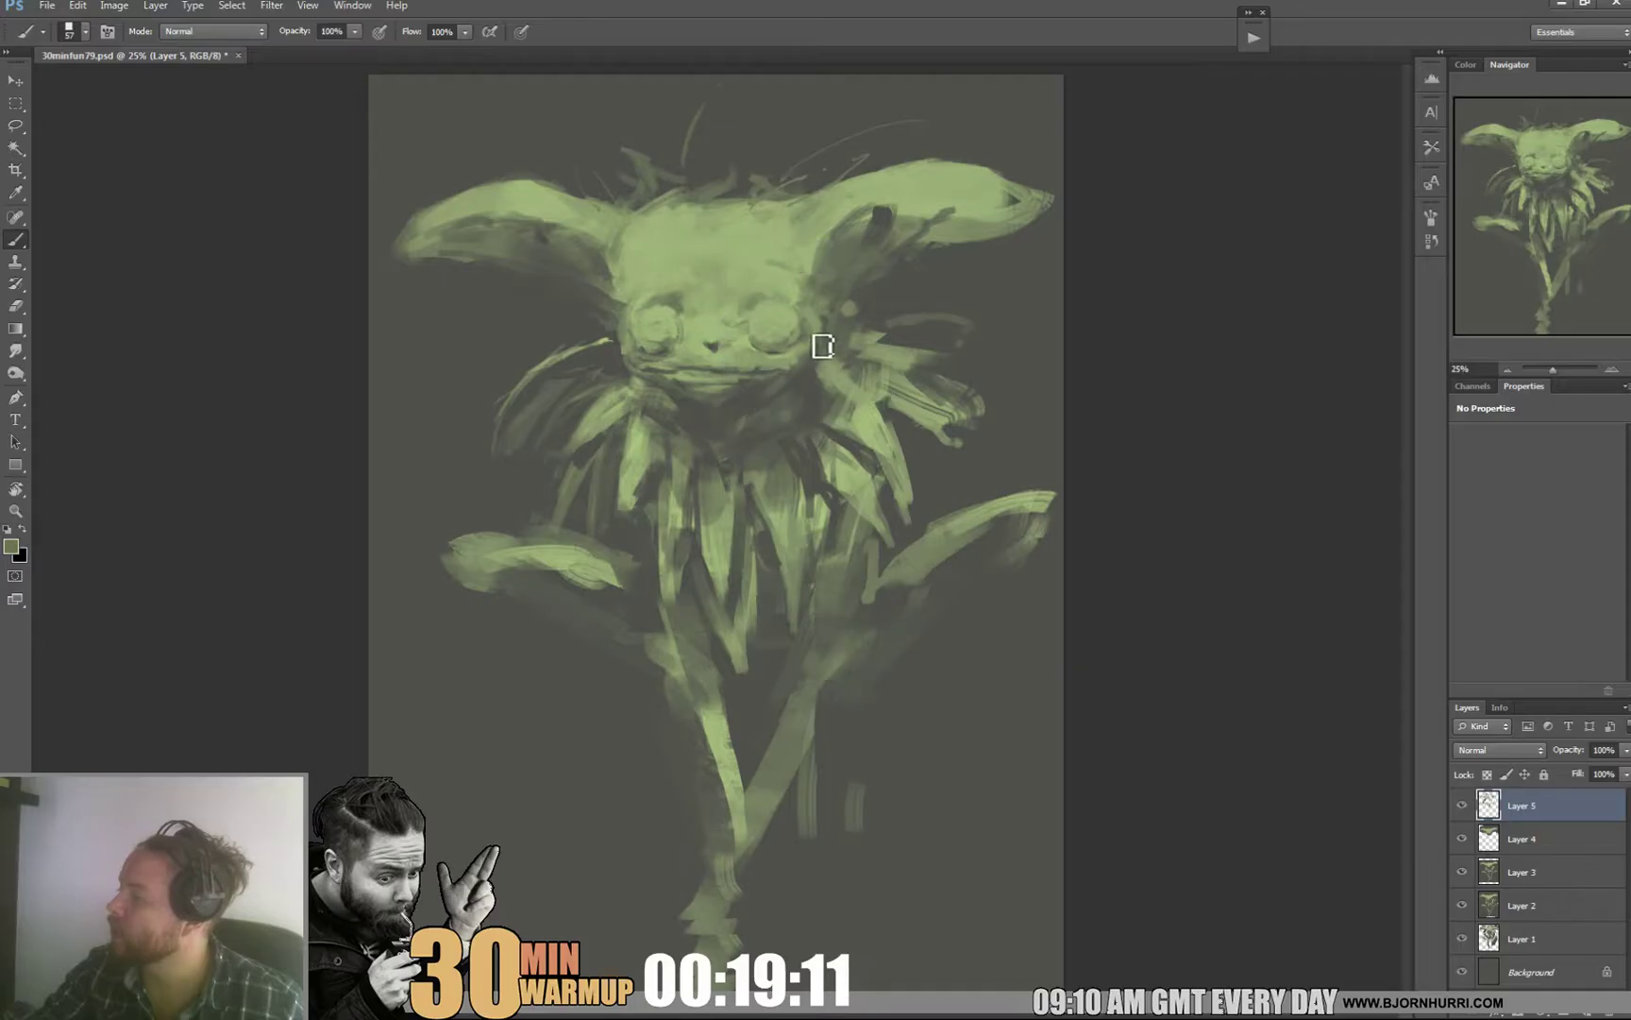
left_click(823, 326, "alt")
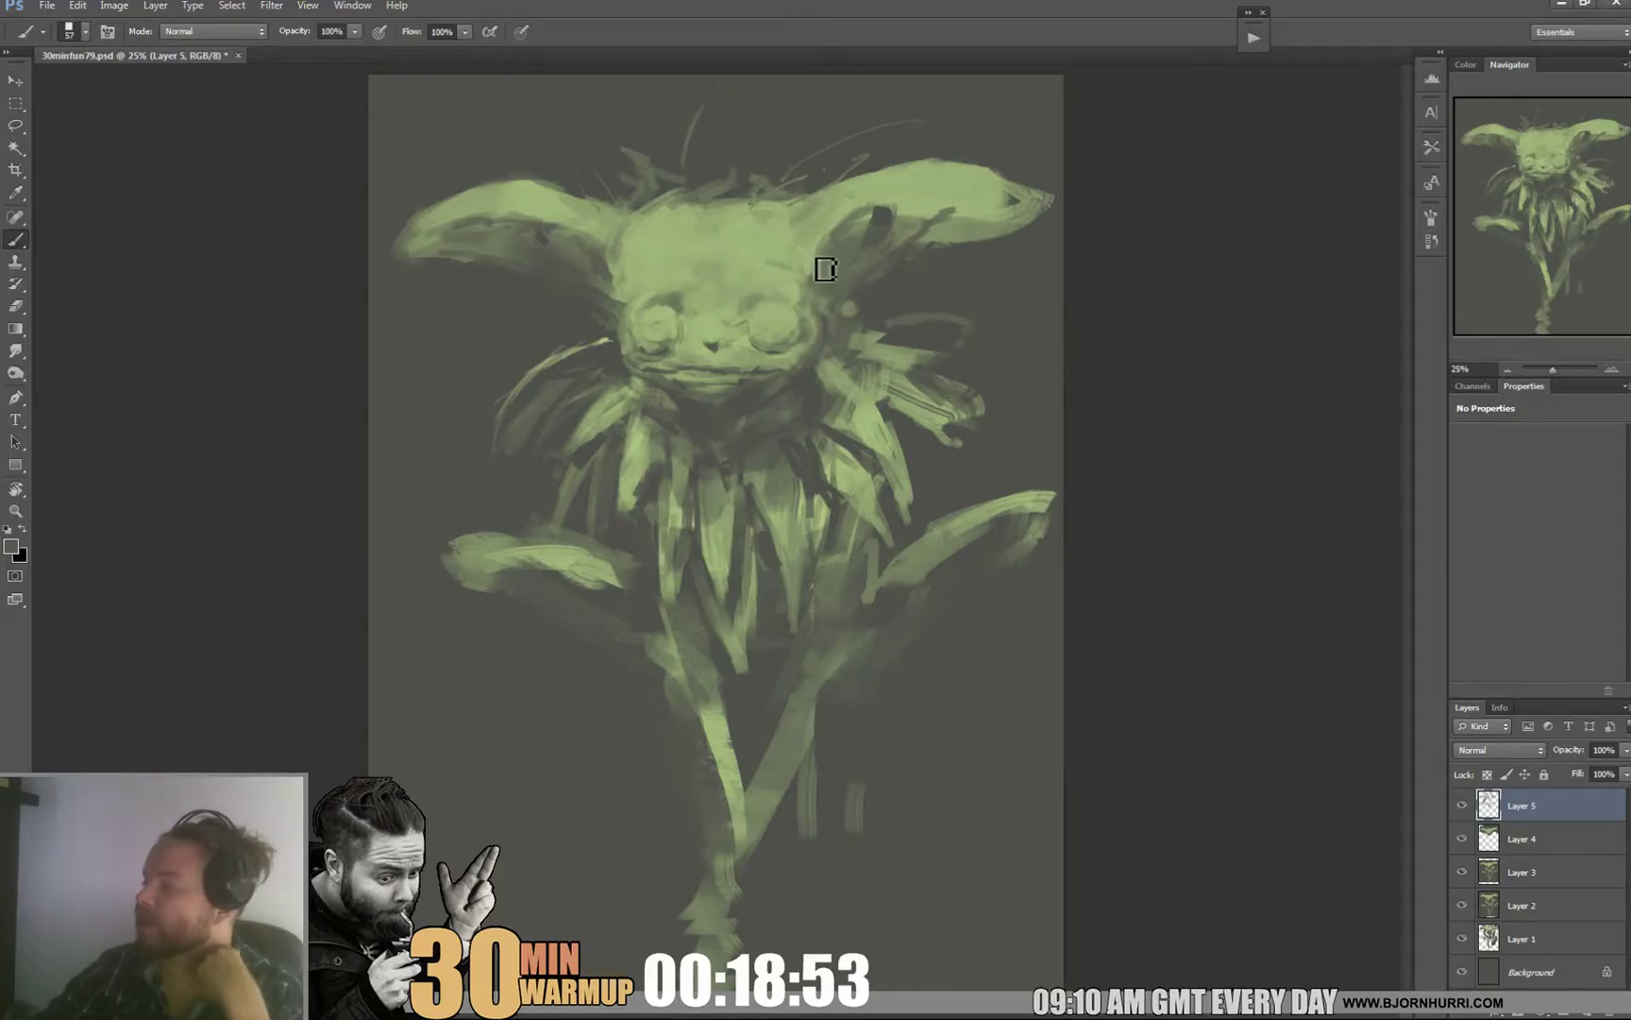
Step: Extend the left wing to a sharp drooping tip, clean its underside, and shade the right wing's inner tip
left_click(690, 223, "alt")
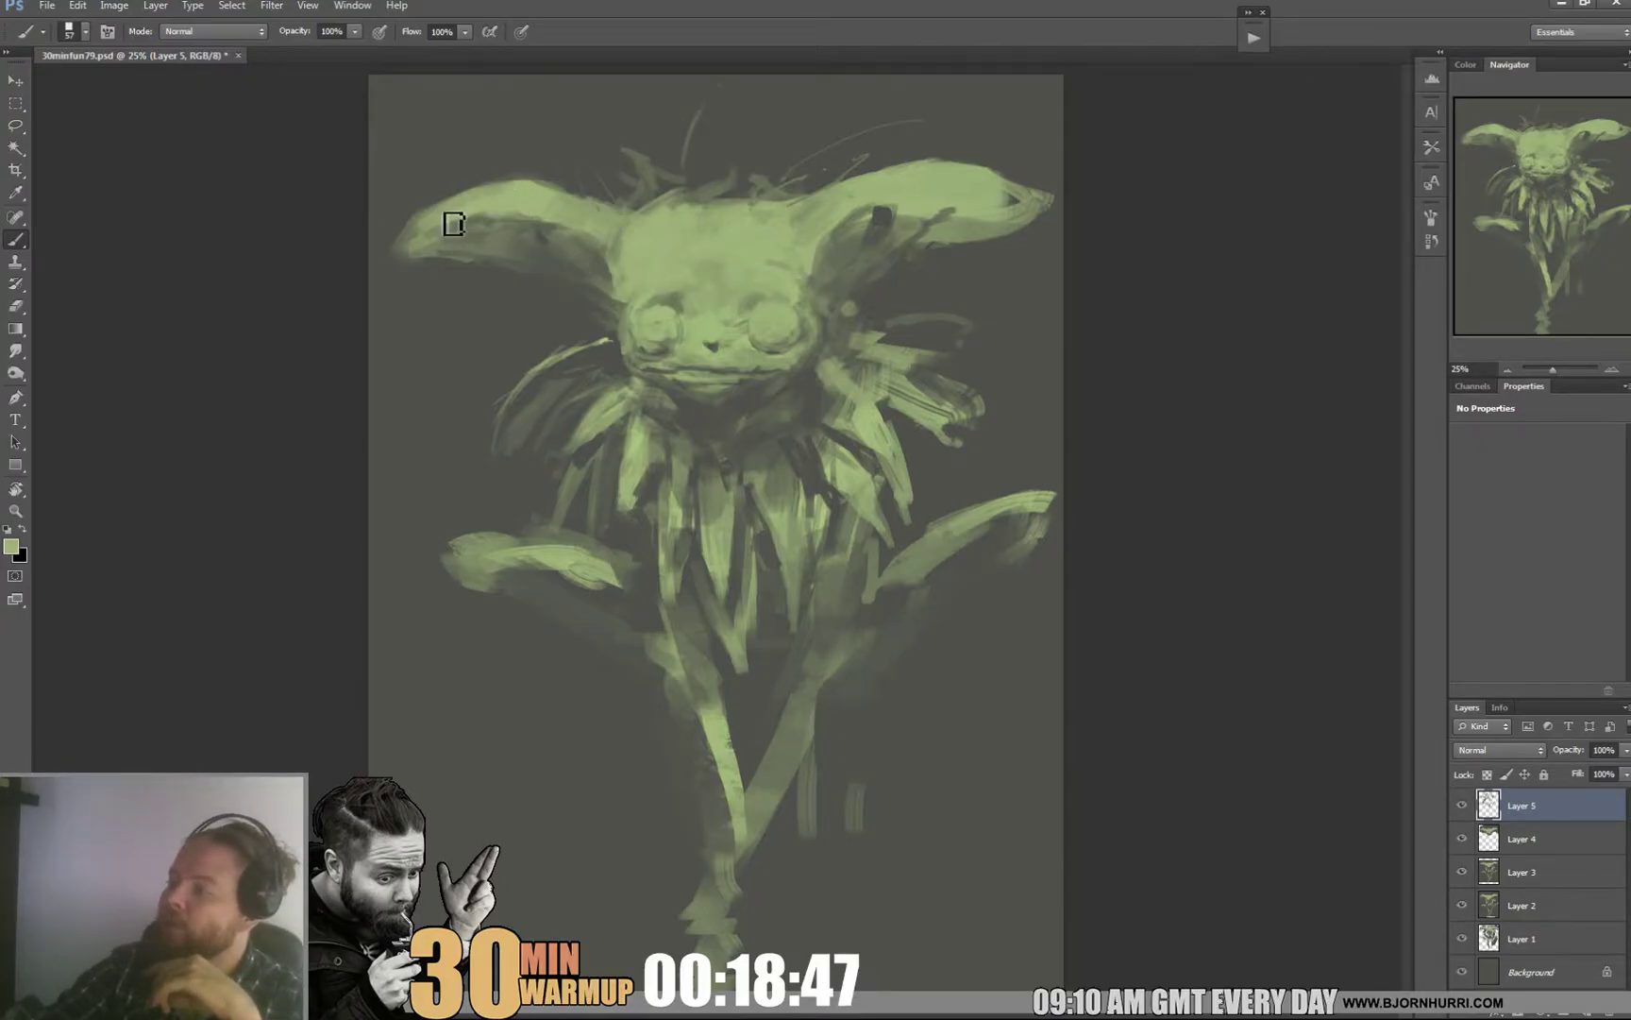
left_click_drag(444, 225, 382, 274)
left_click(421, 249, "alt")
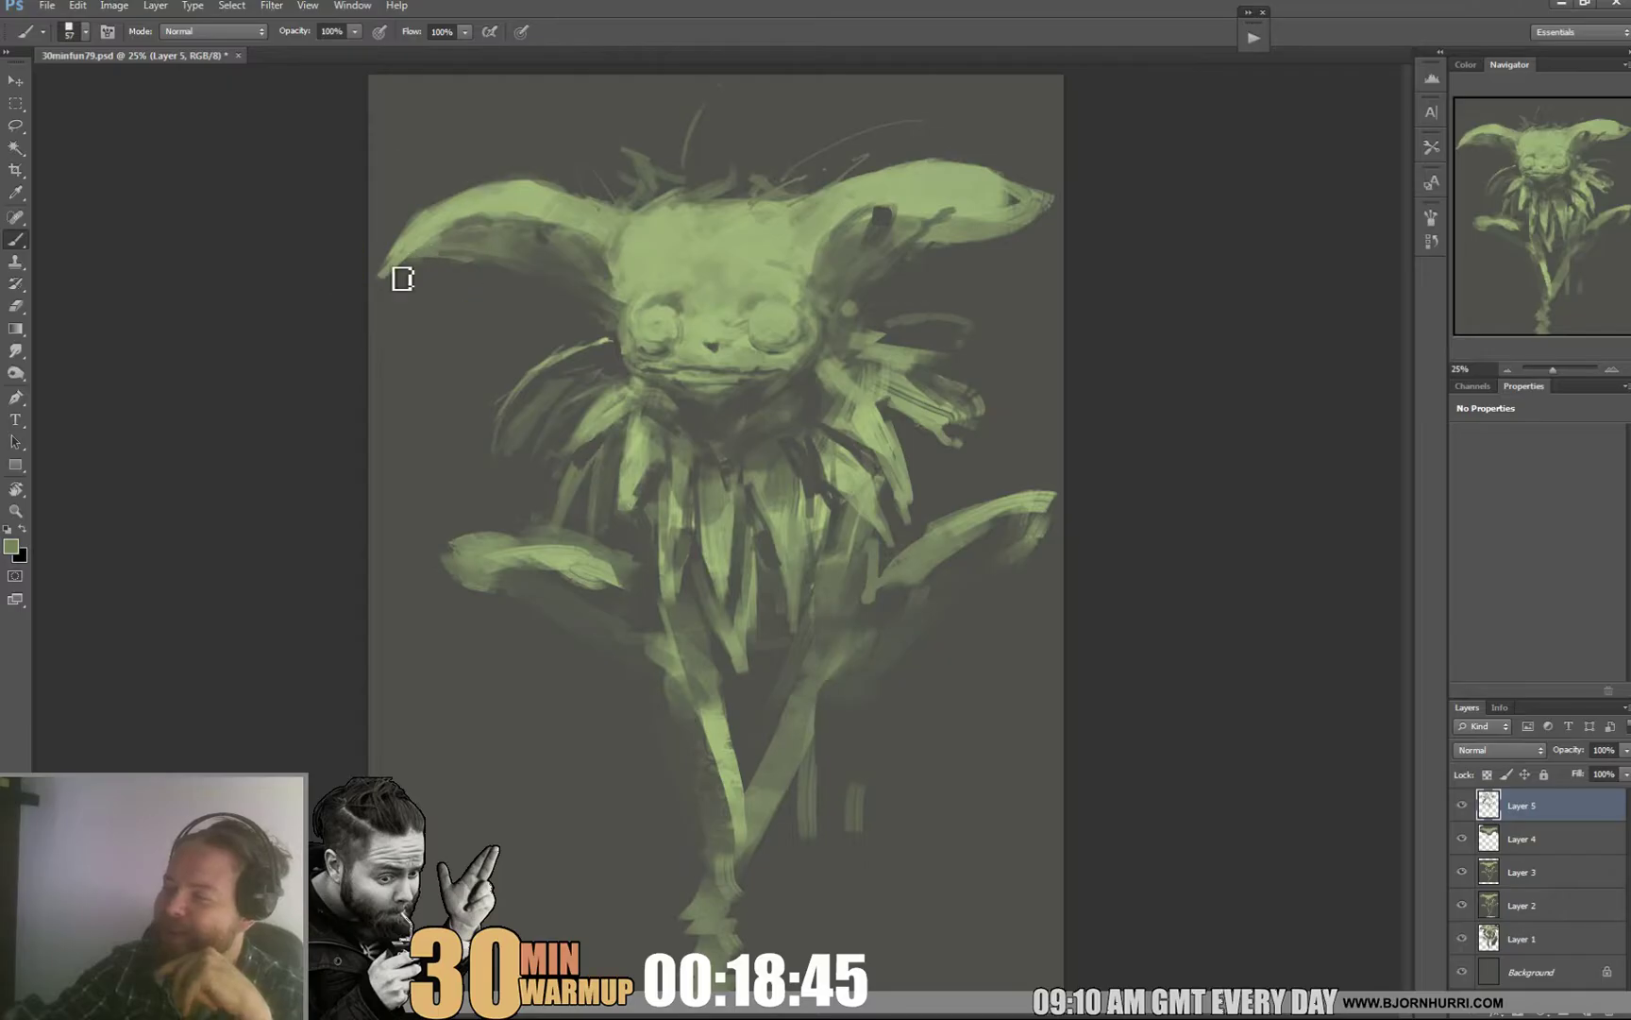
left_click(572, 291, "alt")
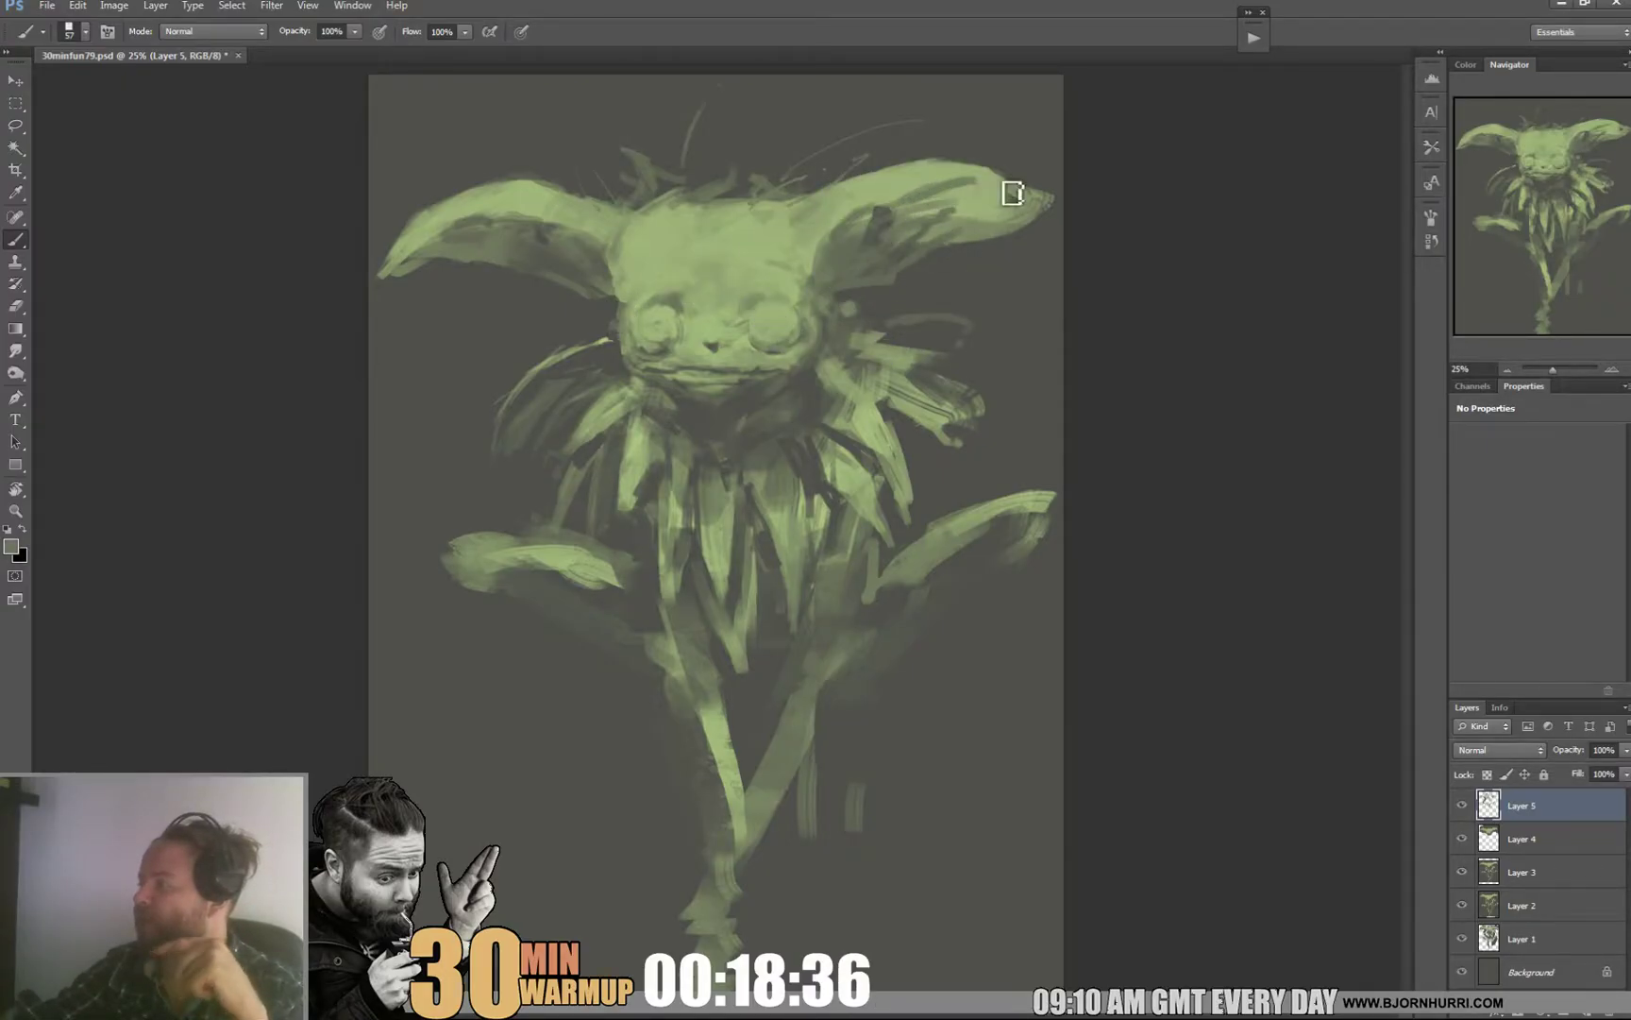
mouse_move(992, 189)
left_mouse_down()
mouse_move(951, 234)
mouse_move(1020, 211)
left_mouse_up()
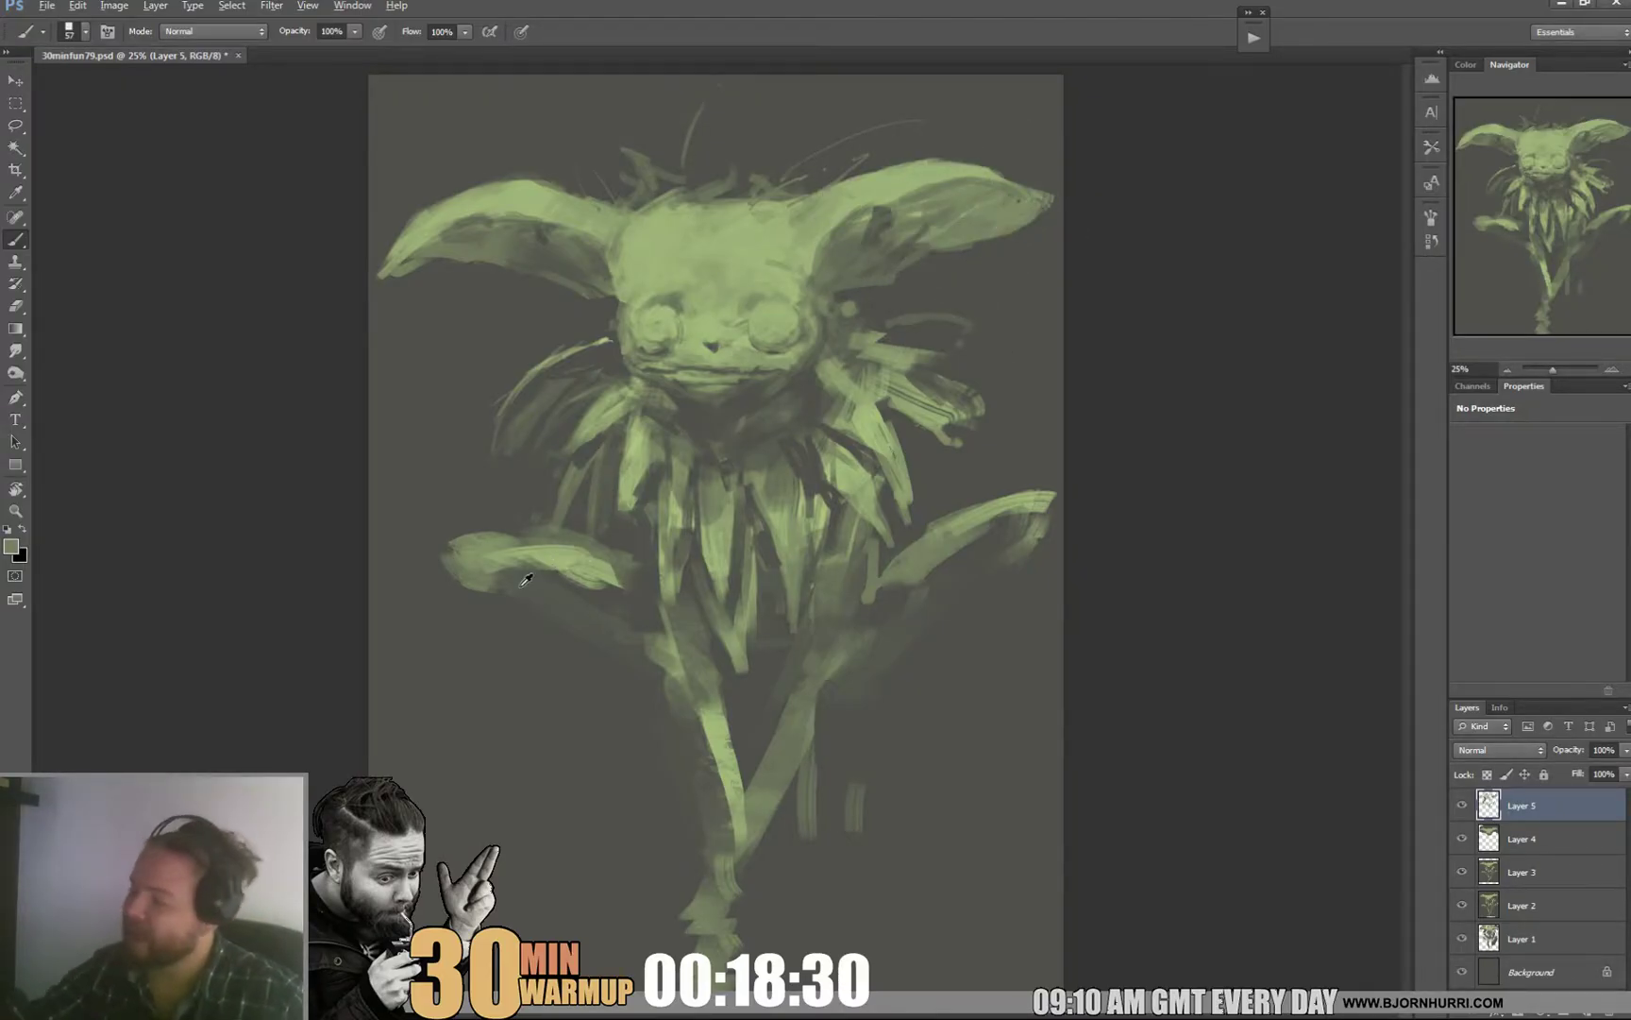
Step: Shade the undersides of both bent side limbs and darken the outer edge of the right crossed limb
left_click(553, 559, "alt")
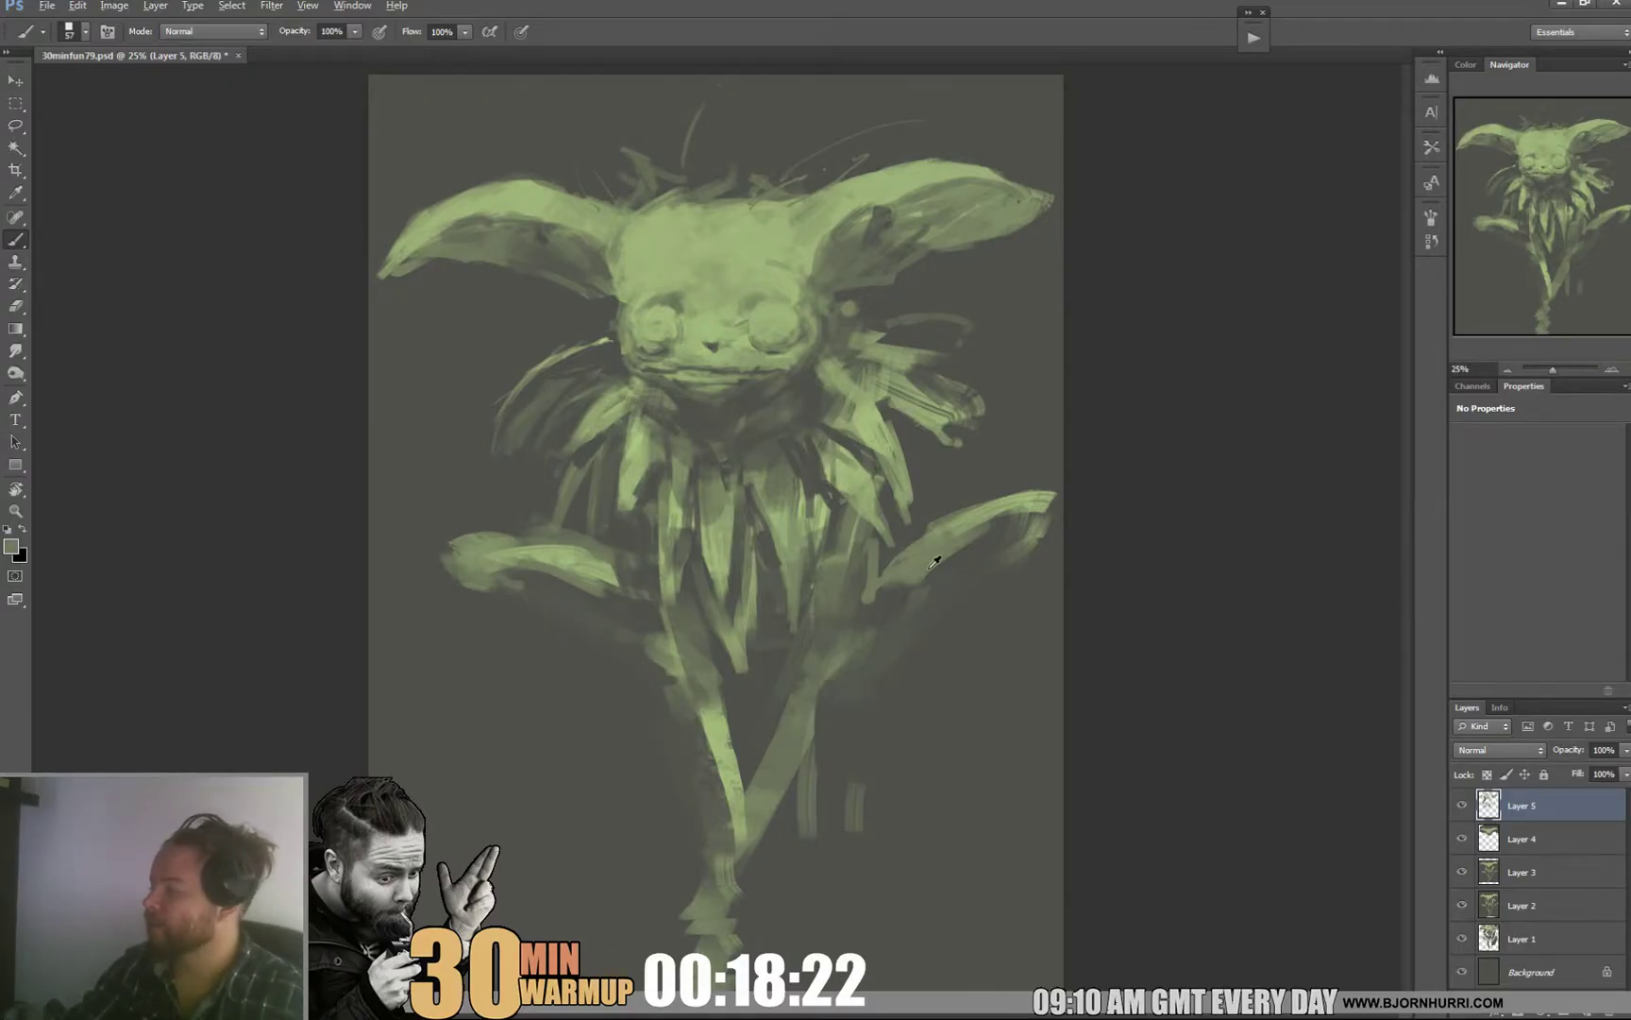
left_click(963, 564, "alt")
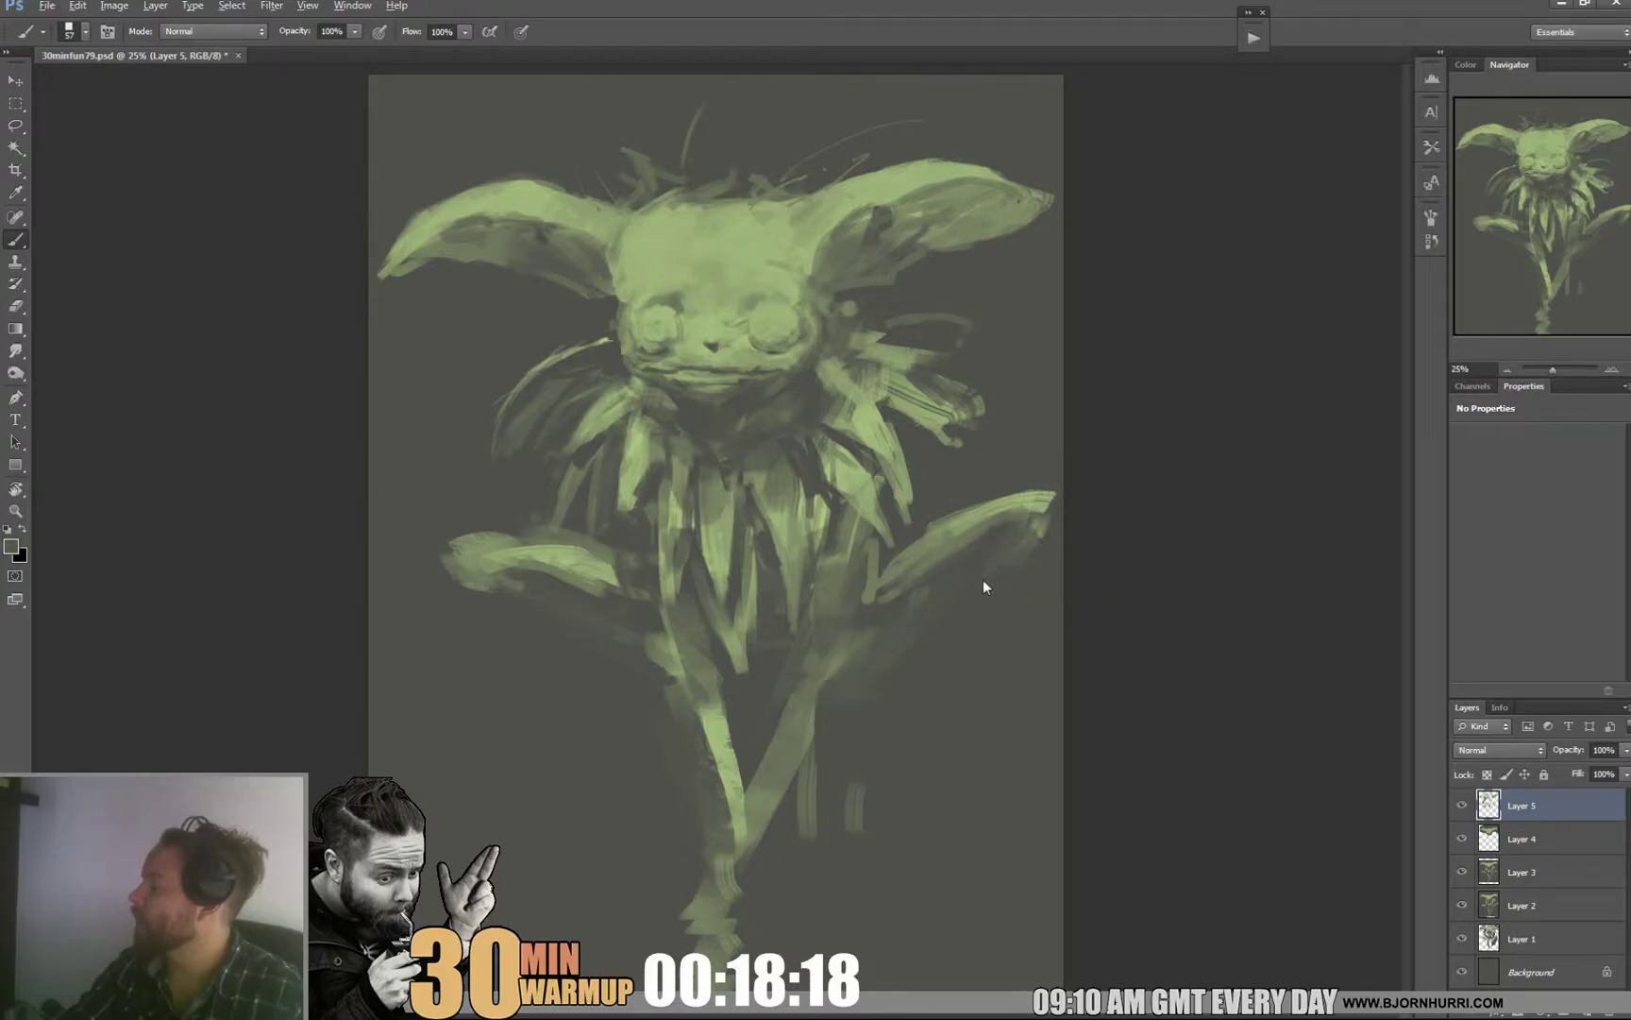
left_click_drag(990, 574, 919, 547)
left_click_drag(857, 631, 819, 711)
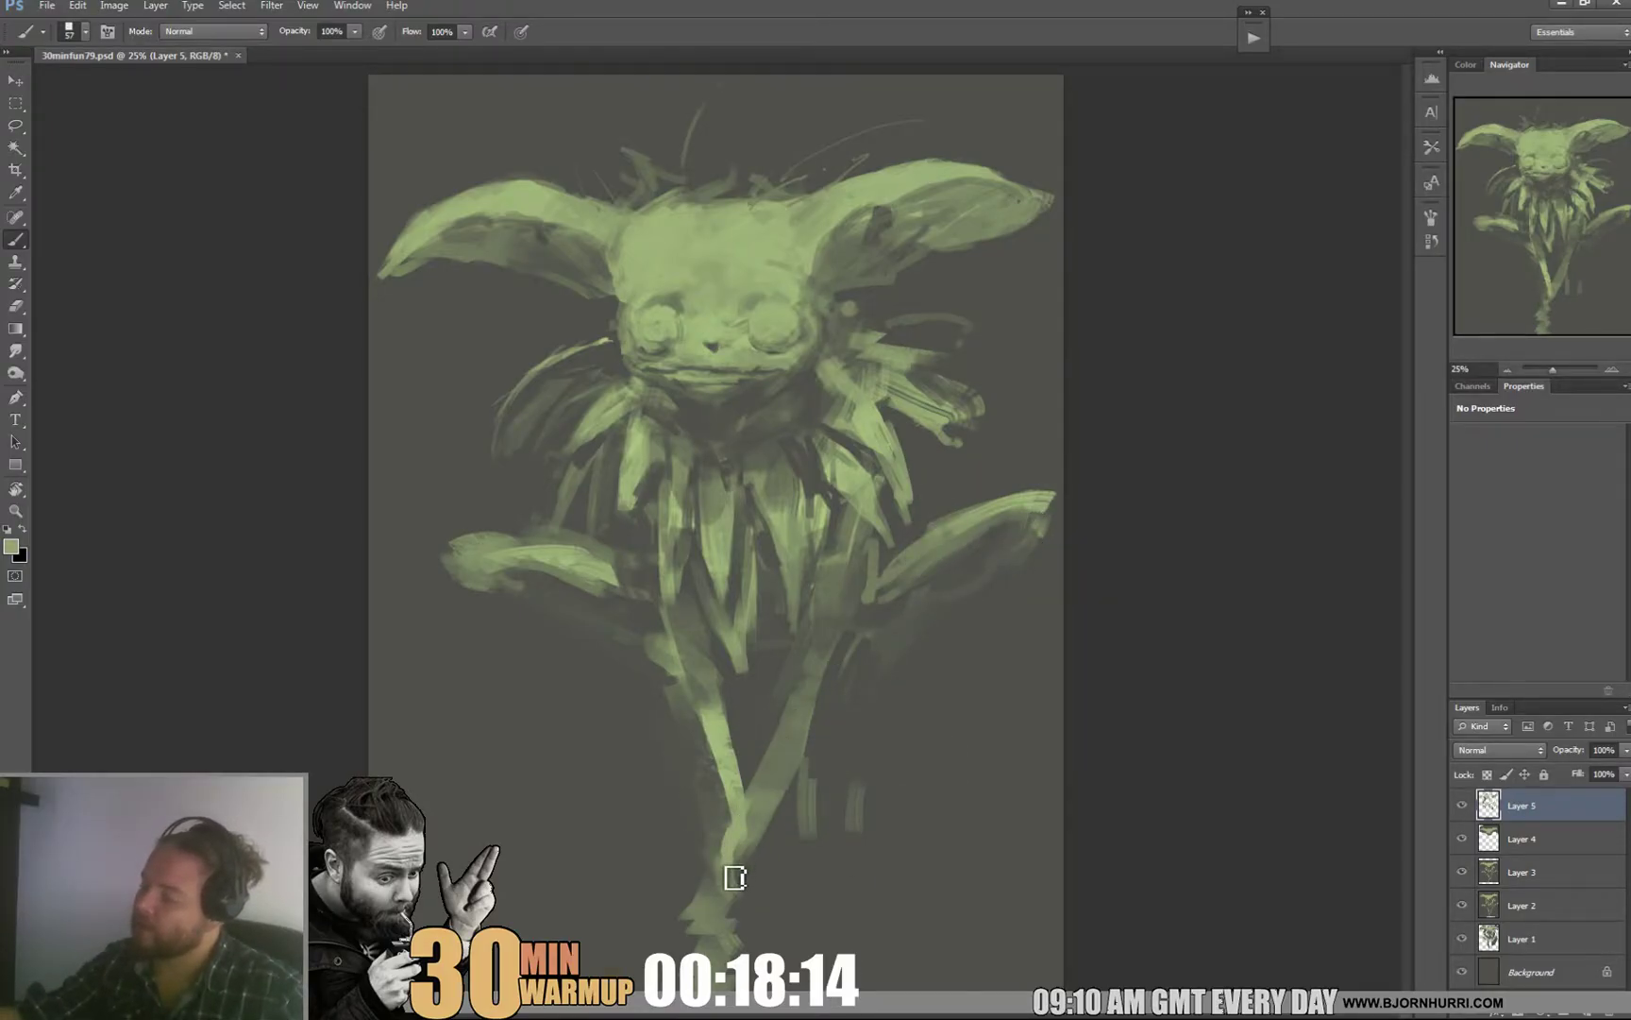
Step: Set the brush to 93 px and block in a splayed hand where the two long limbs cross
right_click(785, 729)
key("Return")
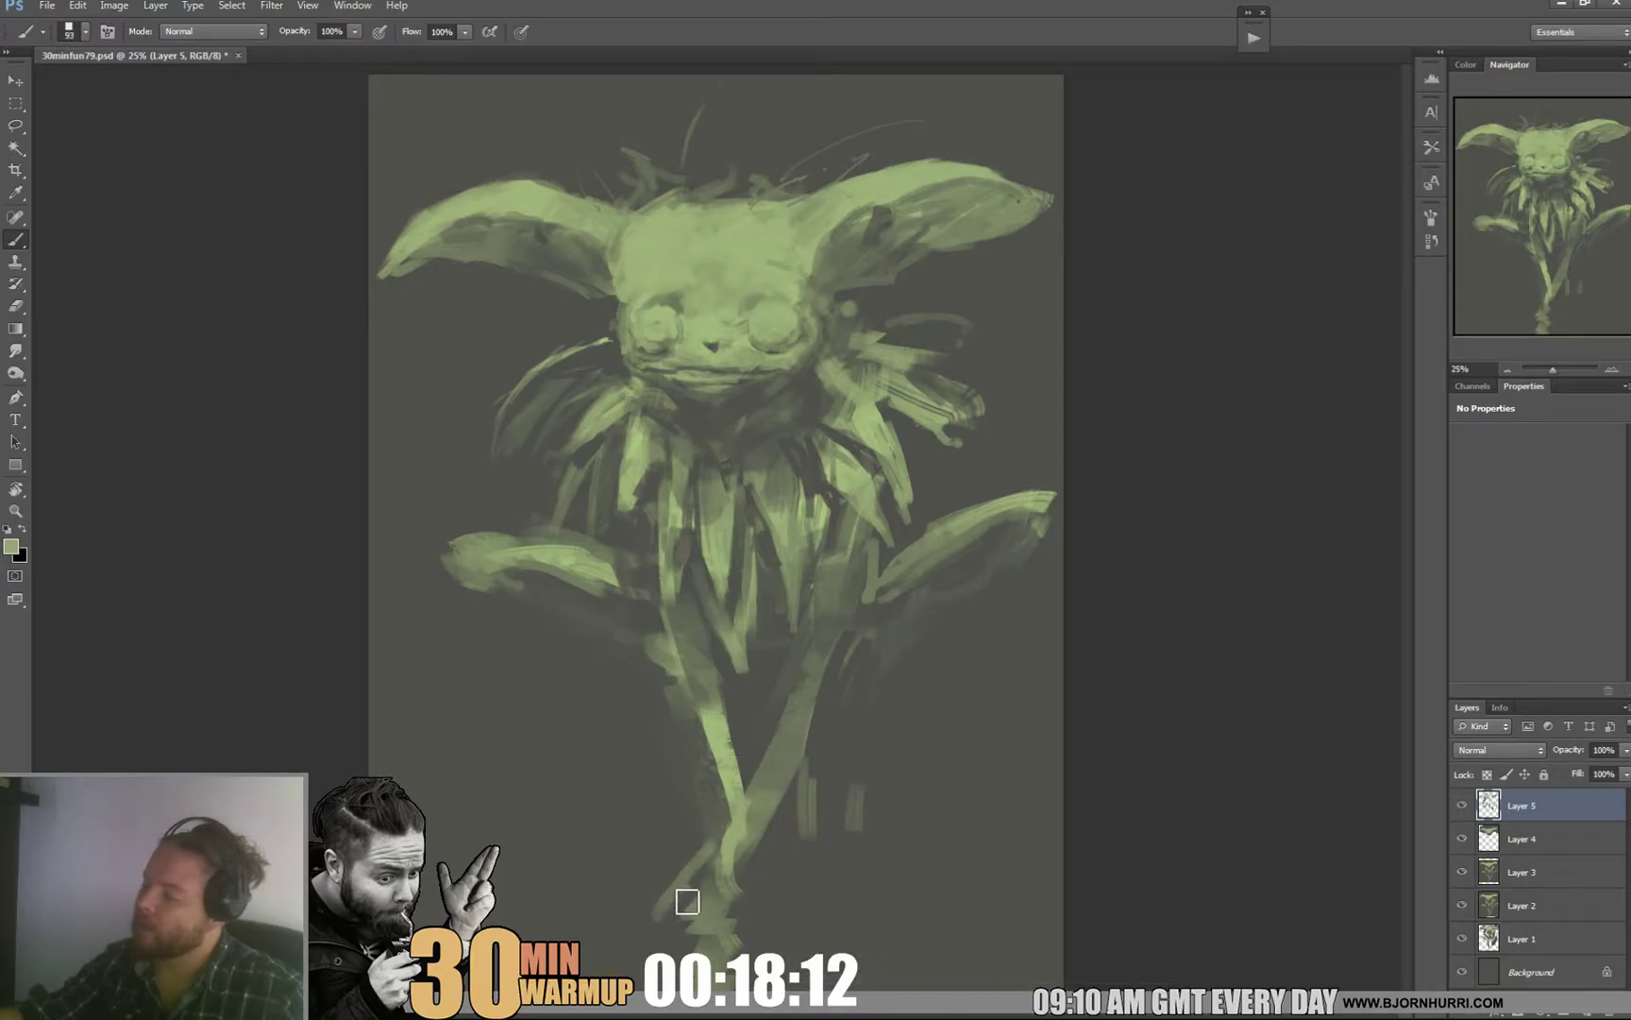
left_click_drag(688, 903, 741, 972)
left_click(734, 834, "alt")
mouse_move(733, 834)
left_mouse_down()
mouse_move(738, 907)
mouse_move(774, 769)
left_mouse_up()
mouse_move(700, 716)
left_mouse_down()
mouse_move(708, 784)
mouse_move(785, 928)
mouse_move(767, 945)
mouse_move(800, 935)
mouse_move(794, 982)
left_mouse_up()
Step: Define the fingers of the lower hand with sampled greens and paint a darker second hand beside it
left_click(774, 899, "alt")
left_click(747, 897, "alt")
left_click(794, 952, "alt")
left_click(741, 985, "alt")
mouse_move(752, 921)
left_mouse_down()
mouse_move(751, 985)
mouse_move(777, 980)
left_mouse_up()
left_click_drag(753, 878, 780, 882)
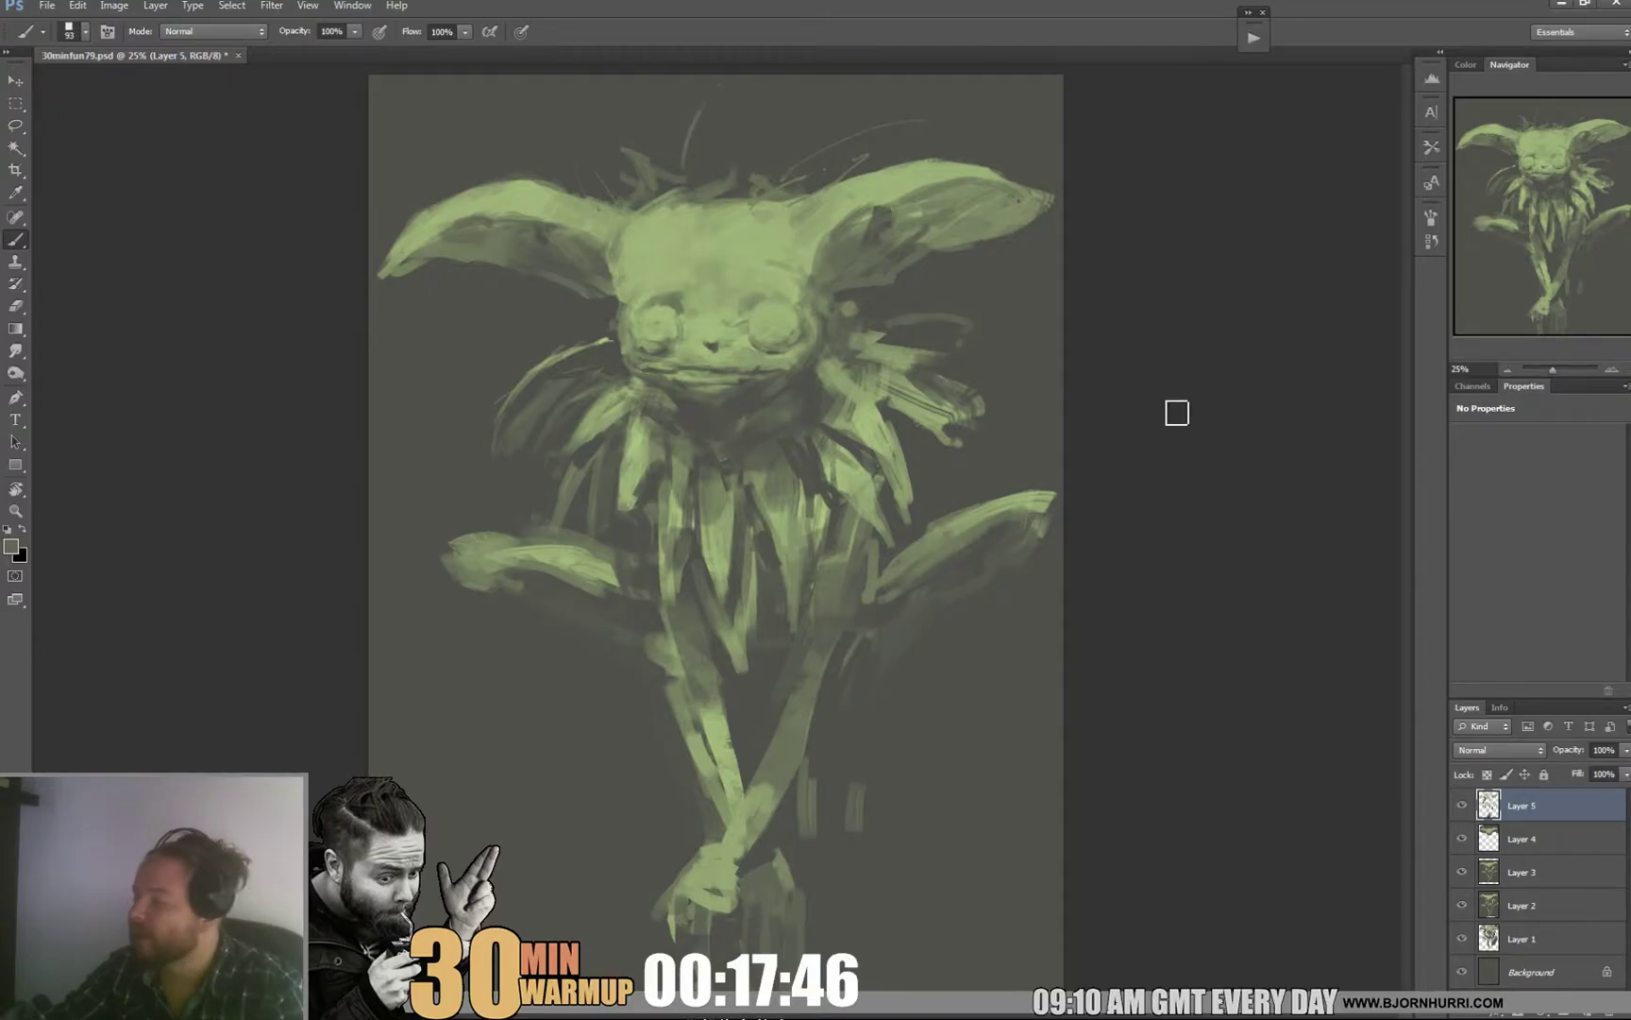
Step: Set the brush to 35 px and rework the centre-left collar feathers under the chin with sampled greens
left_click(684, 509, "alt")
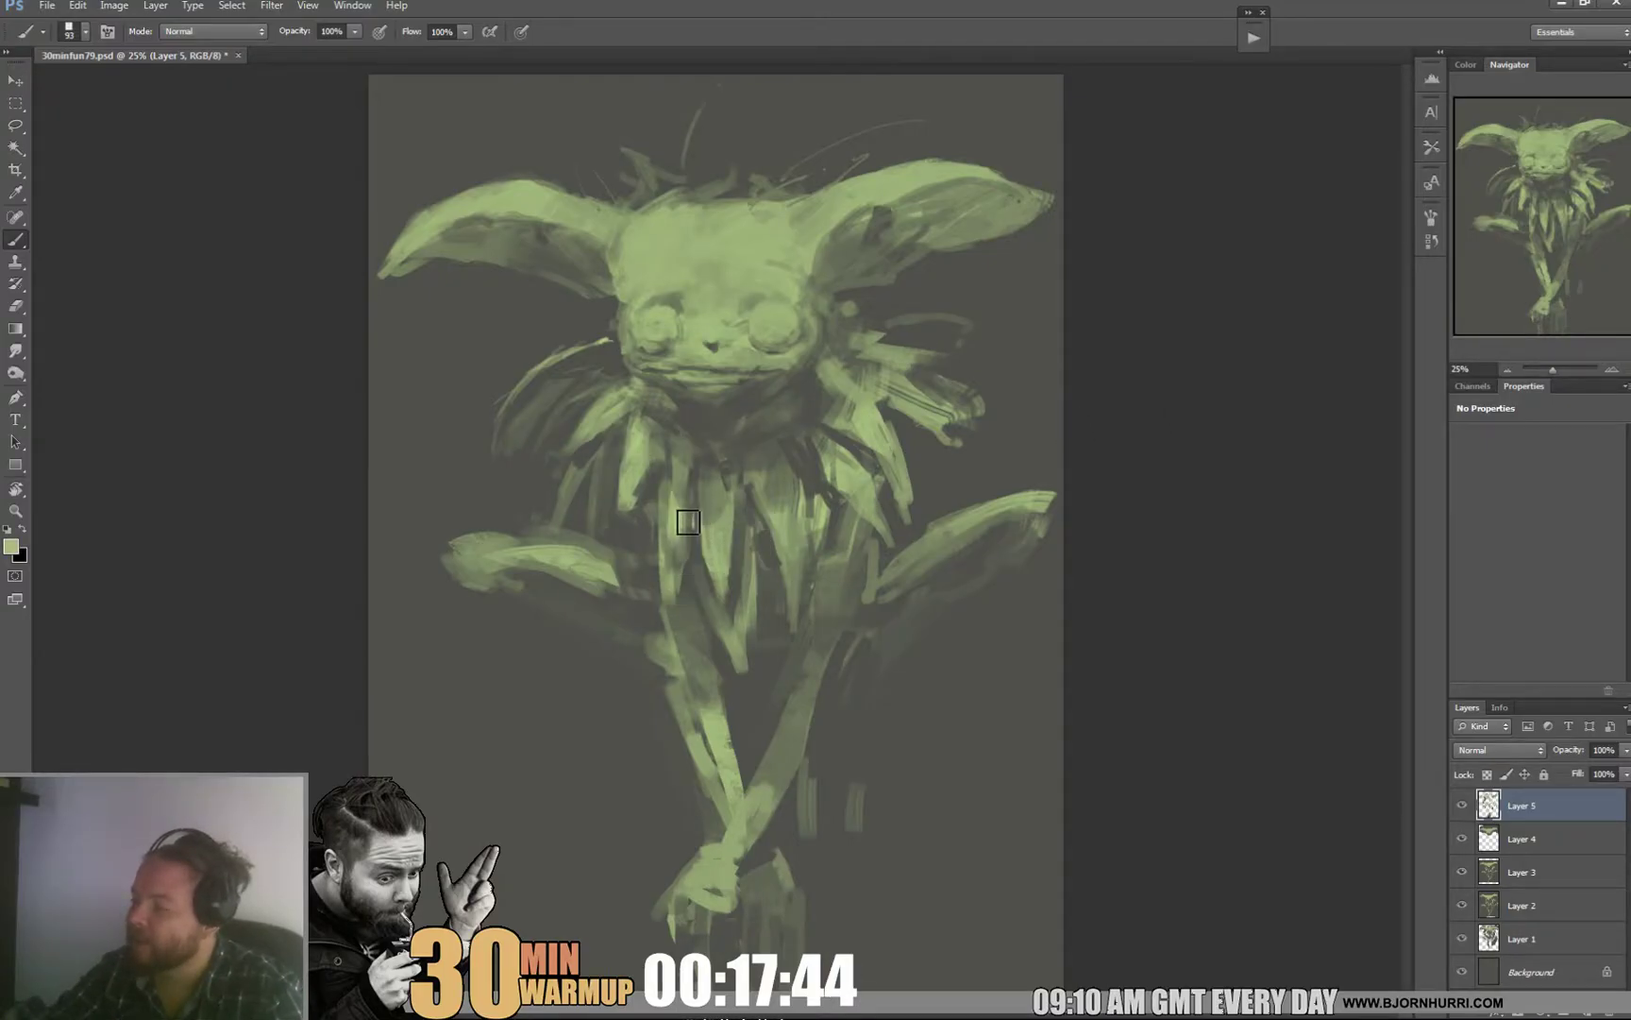
right_click(682, 437)
left_click(750, 511)
left_click(683, 507)
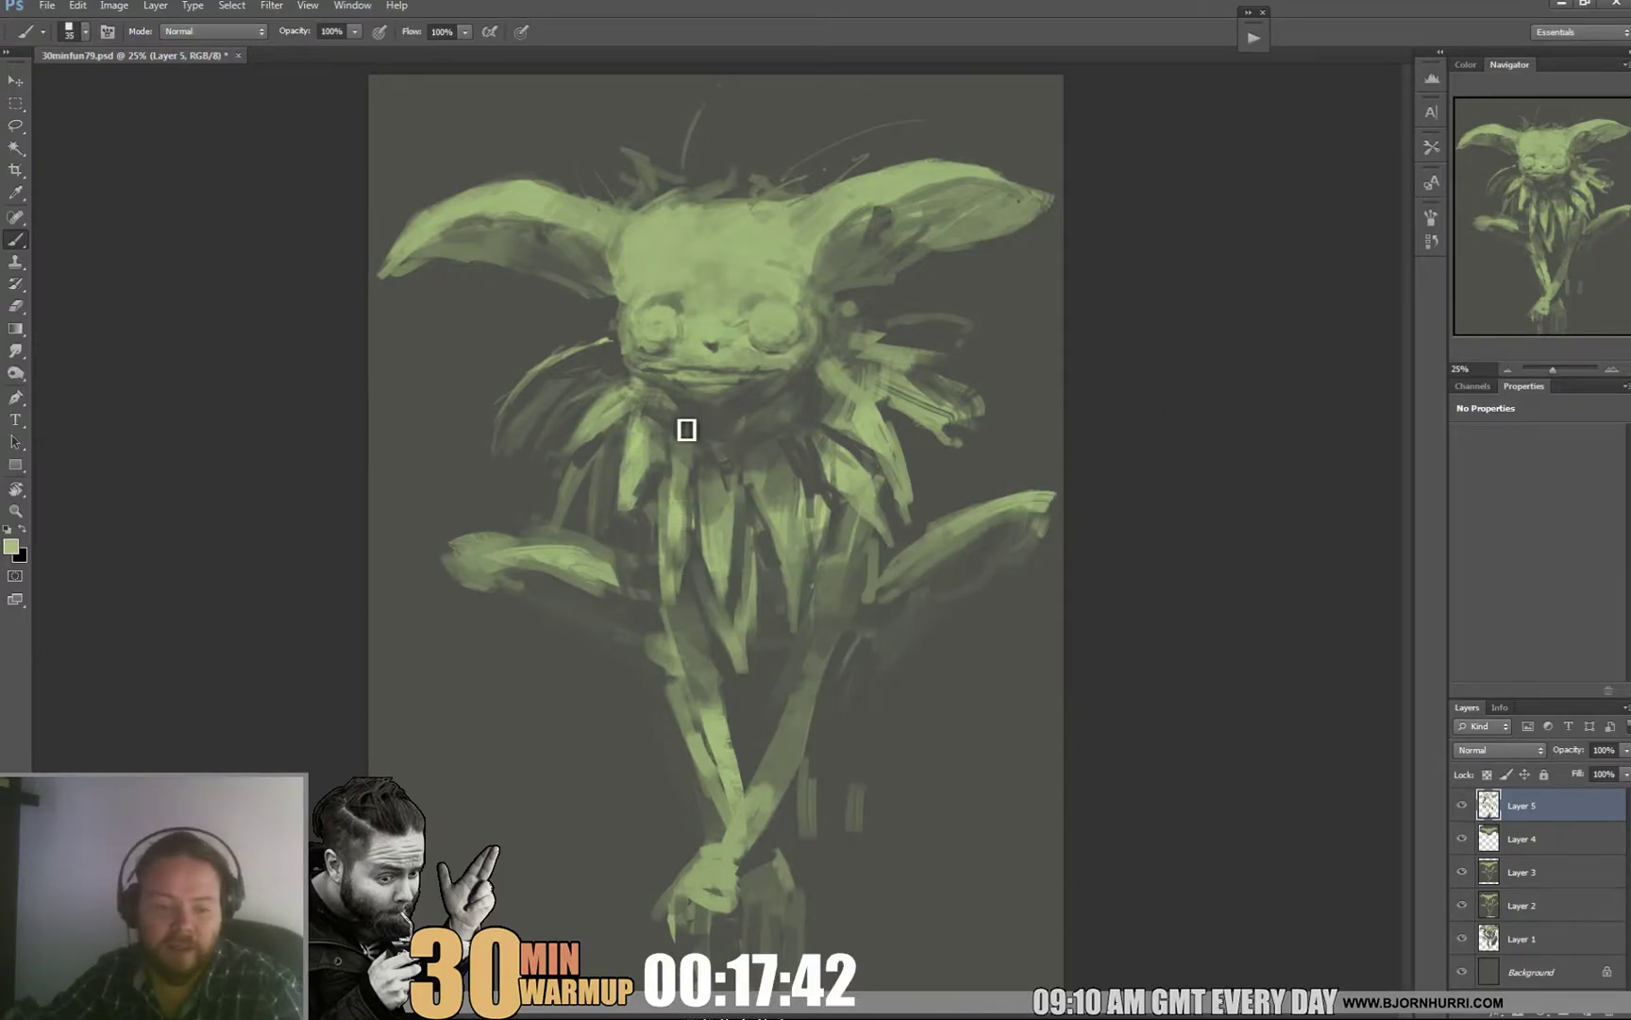
left_click(682, 485, "alt")
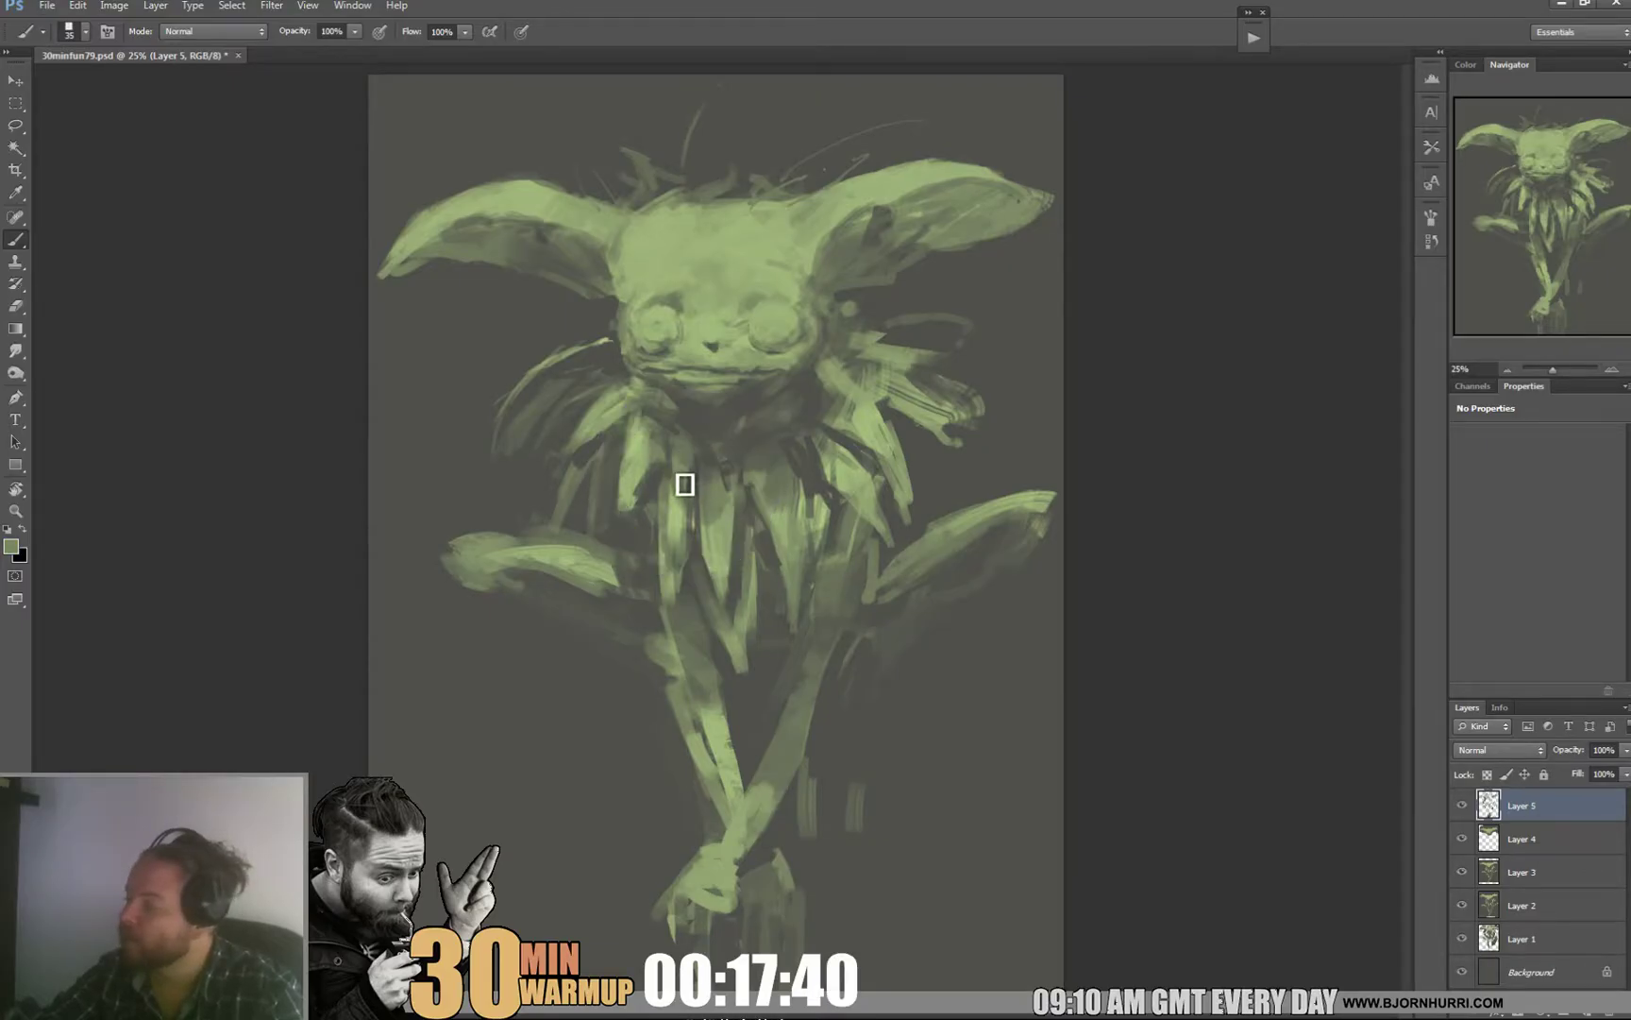
left_click(685, 444, "alt")
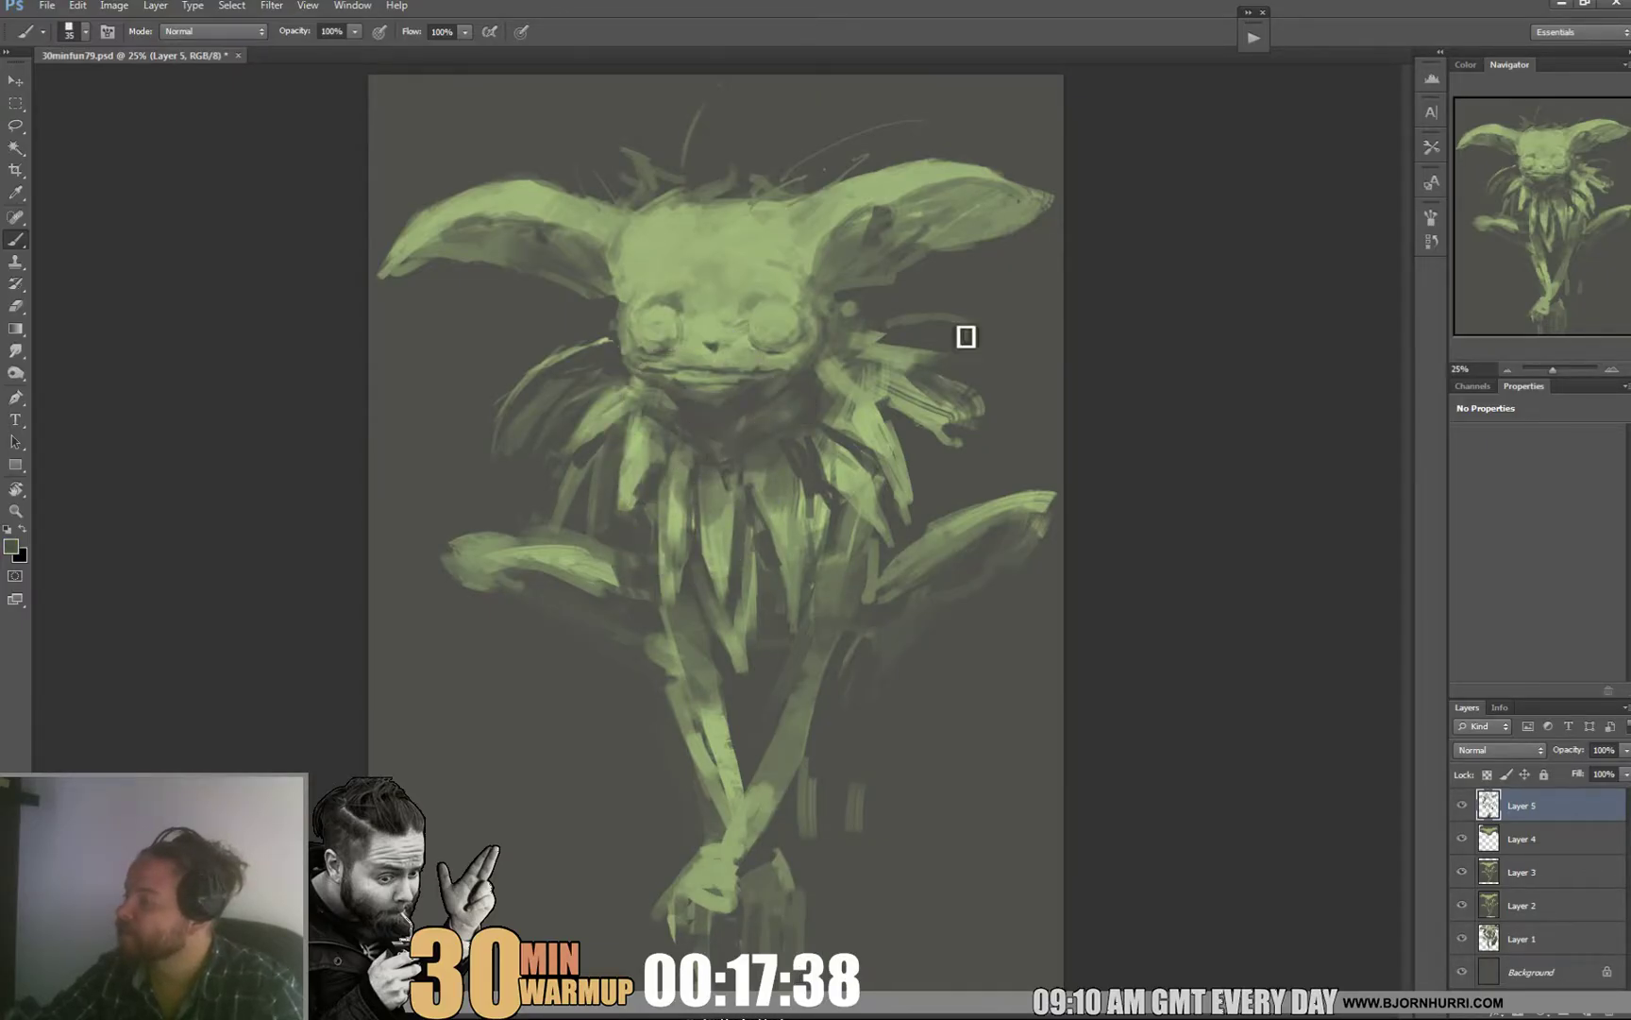
Step: Blend the left jaw into the collar and add thin light and dark strokes to the left collar feathers
left_click(679, 406, "alt")
left_click_drag(658, 394, 659, 406)
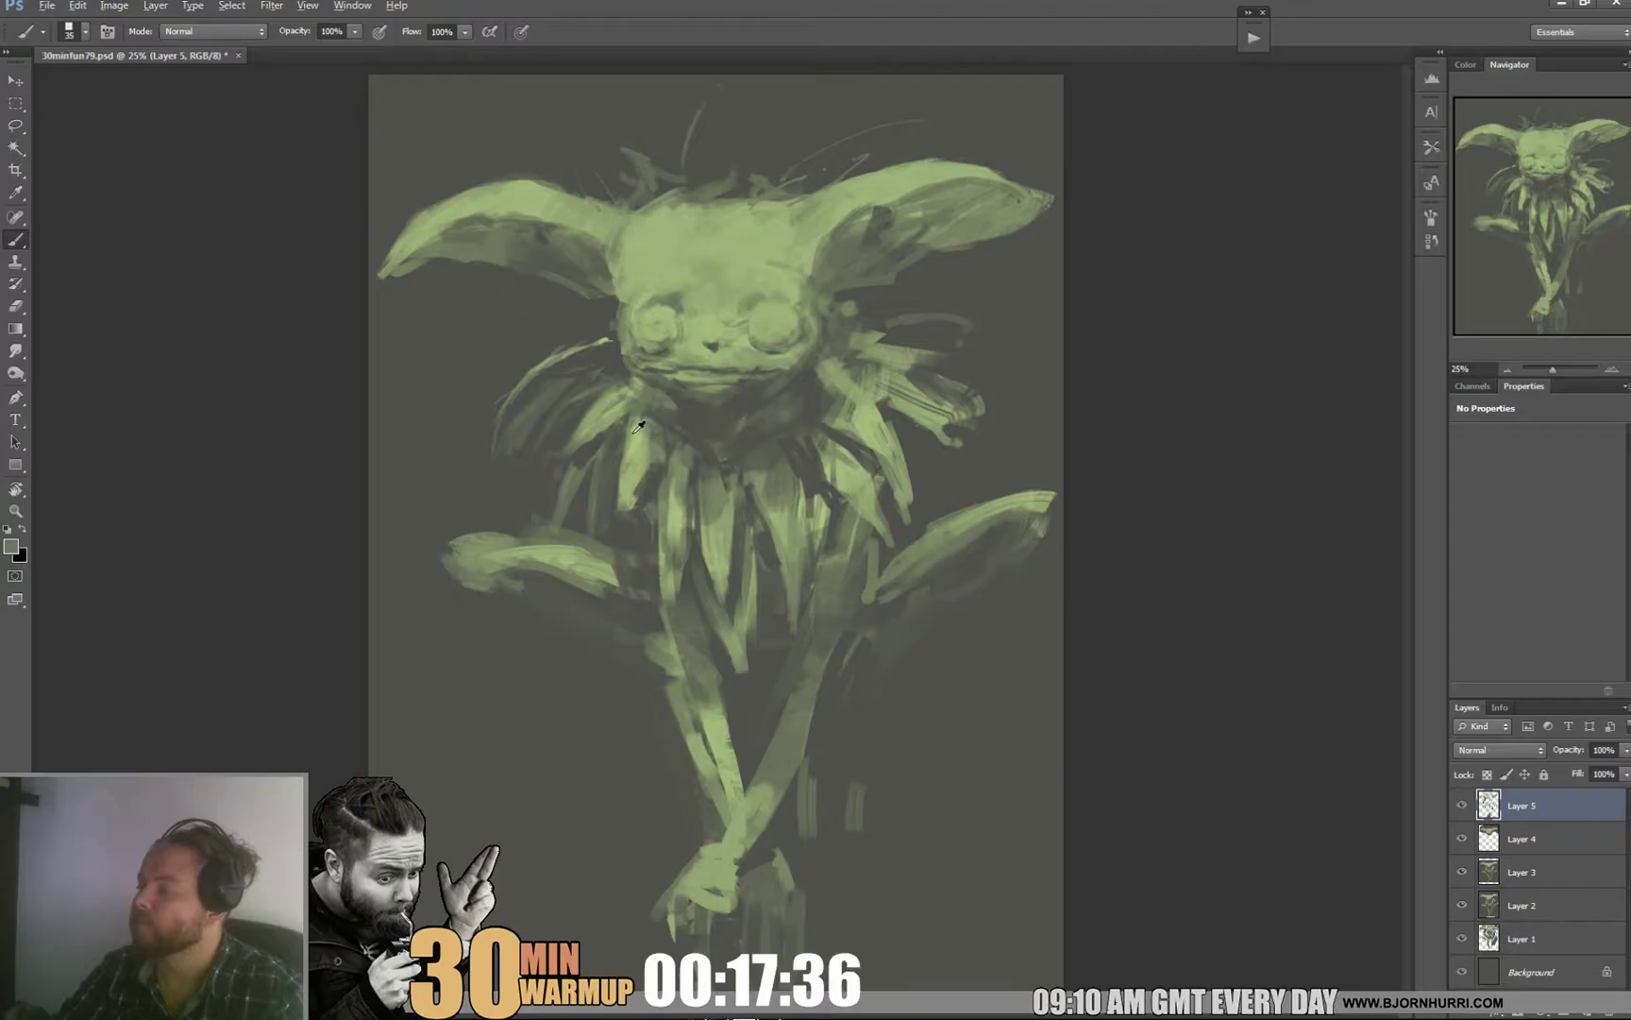
left_click(658, 406, "alt")
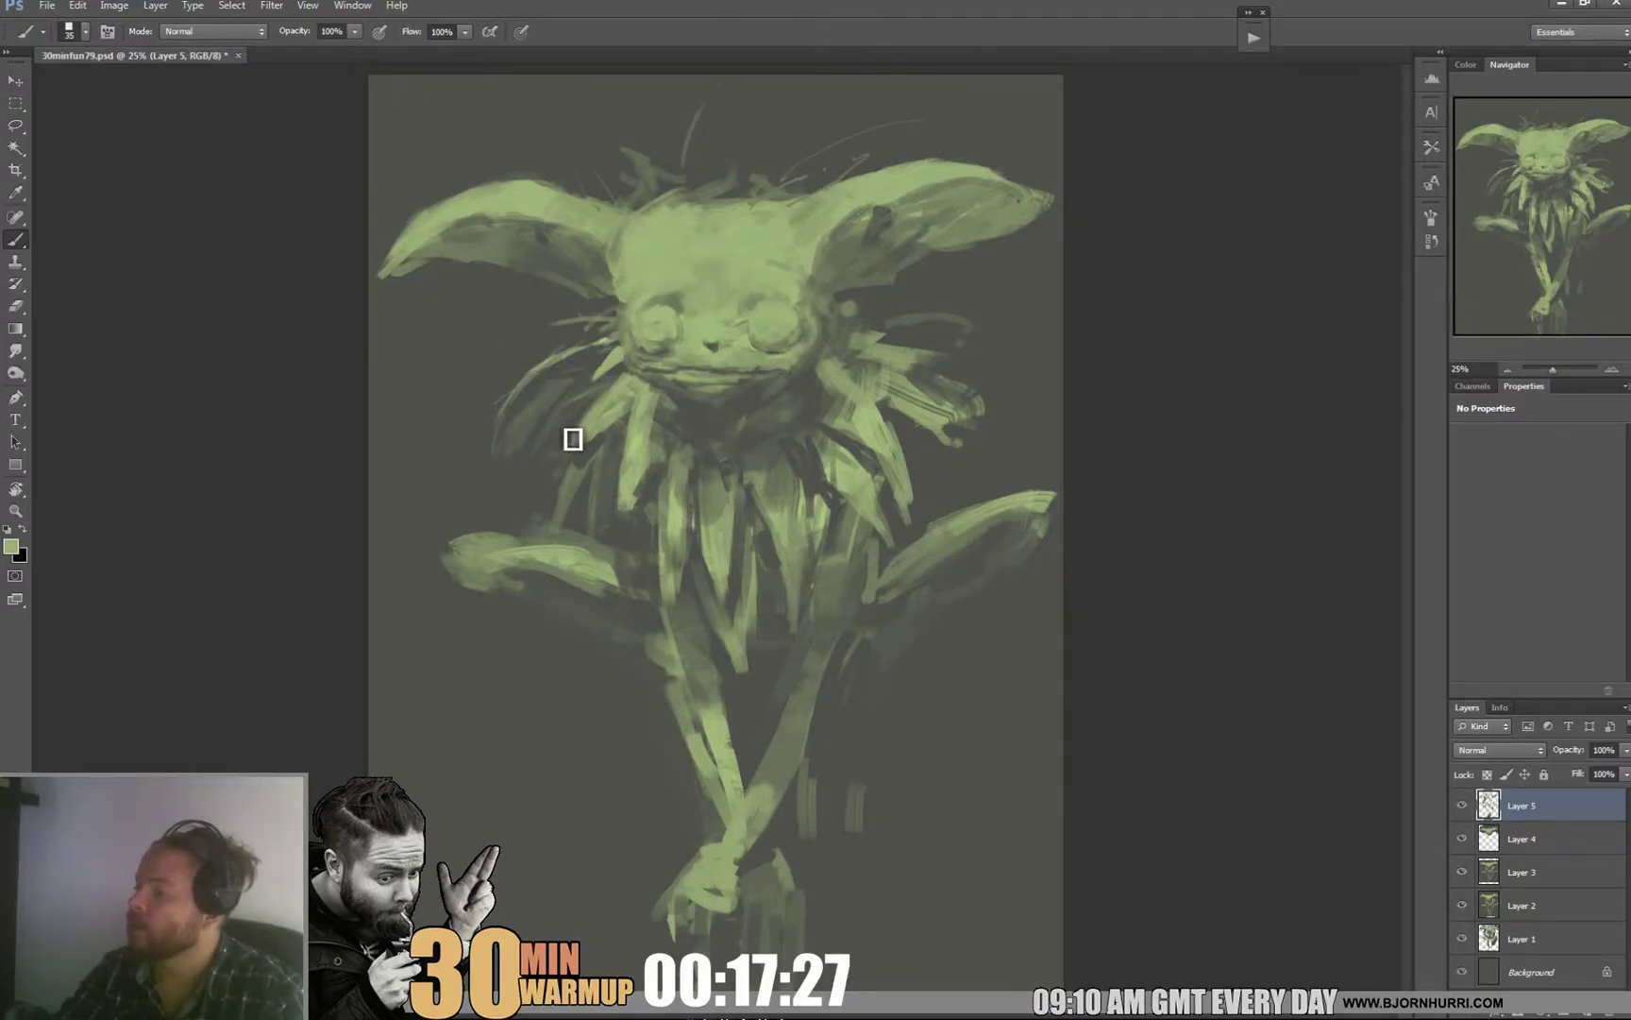
left_click(582, 509, "alt")
left_click(612, 527, "alt")
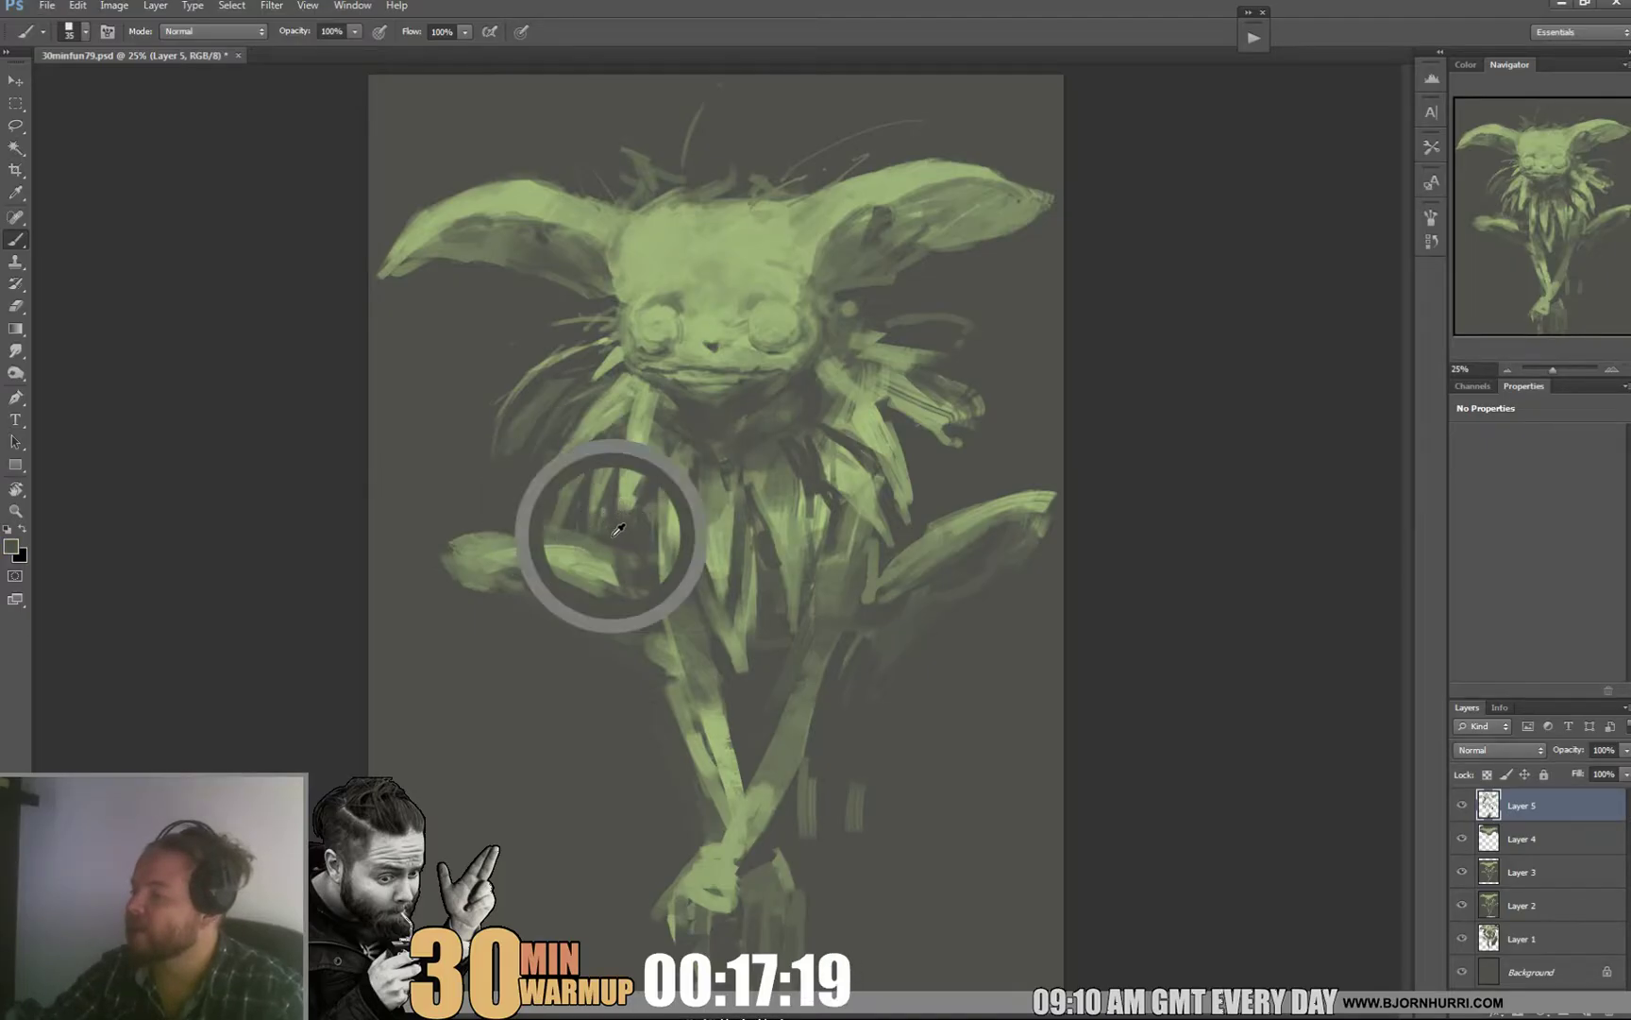
Step: Set the brush to 90 px and reshape the left bent limb with a rounded end and a shaded underside
right_click(523, 557)
left_click_drag(463, 580, 494, 586)
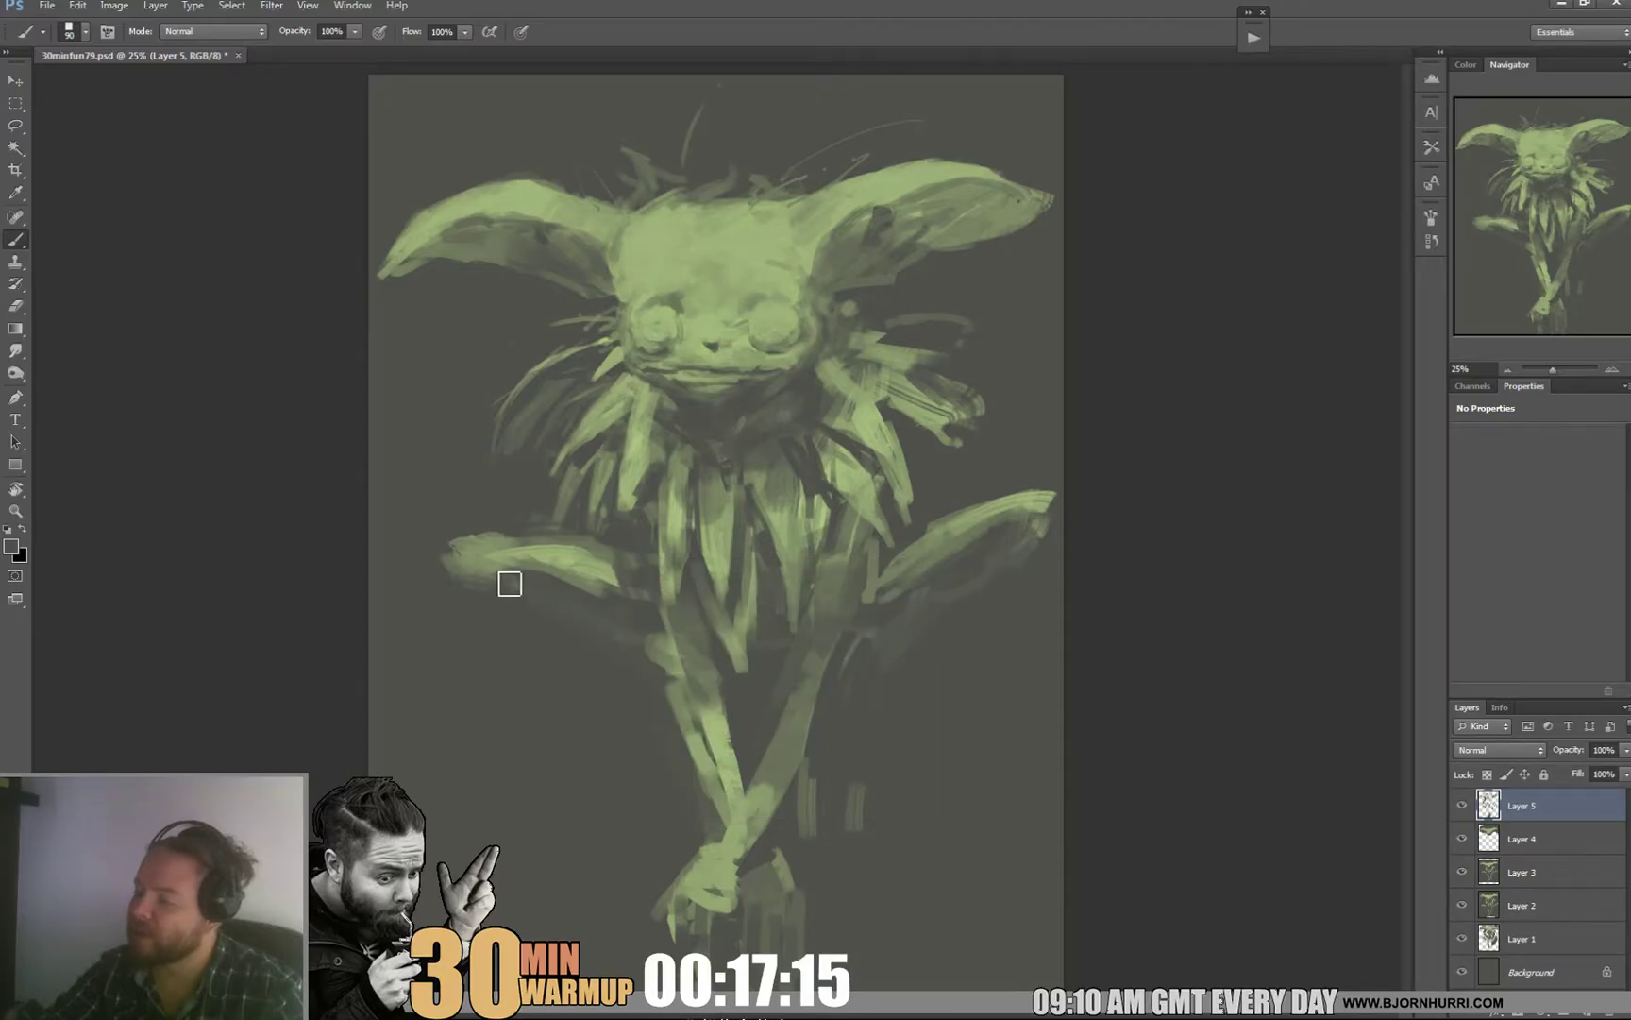
left_click(505, 555, "alt")
left_click(473, 522, "alt")
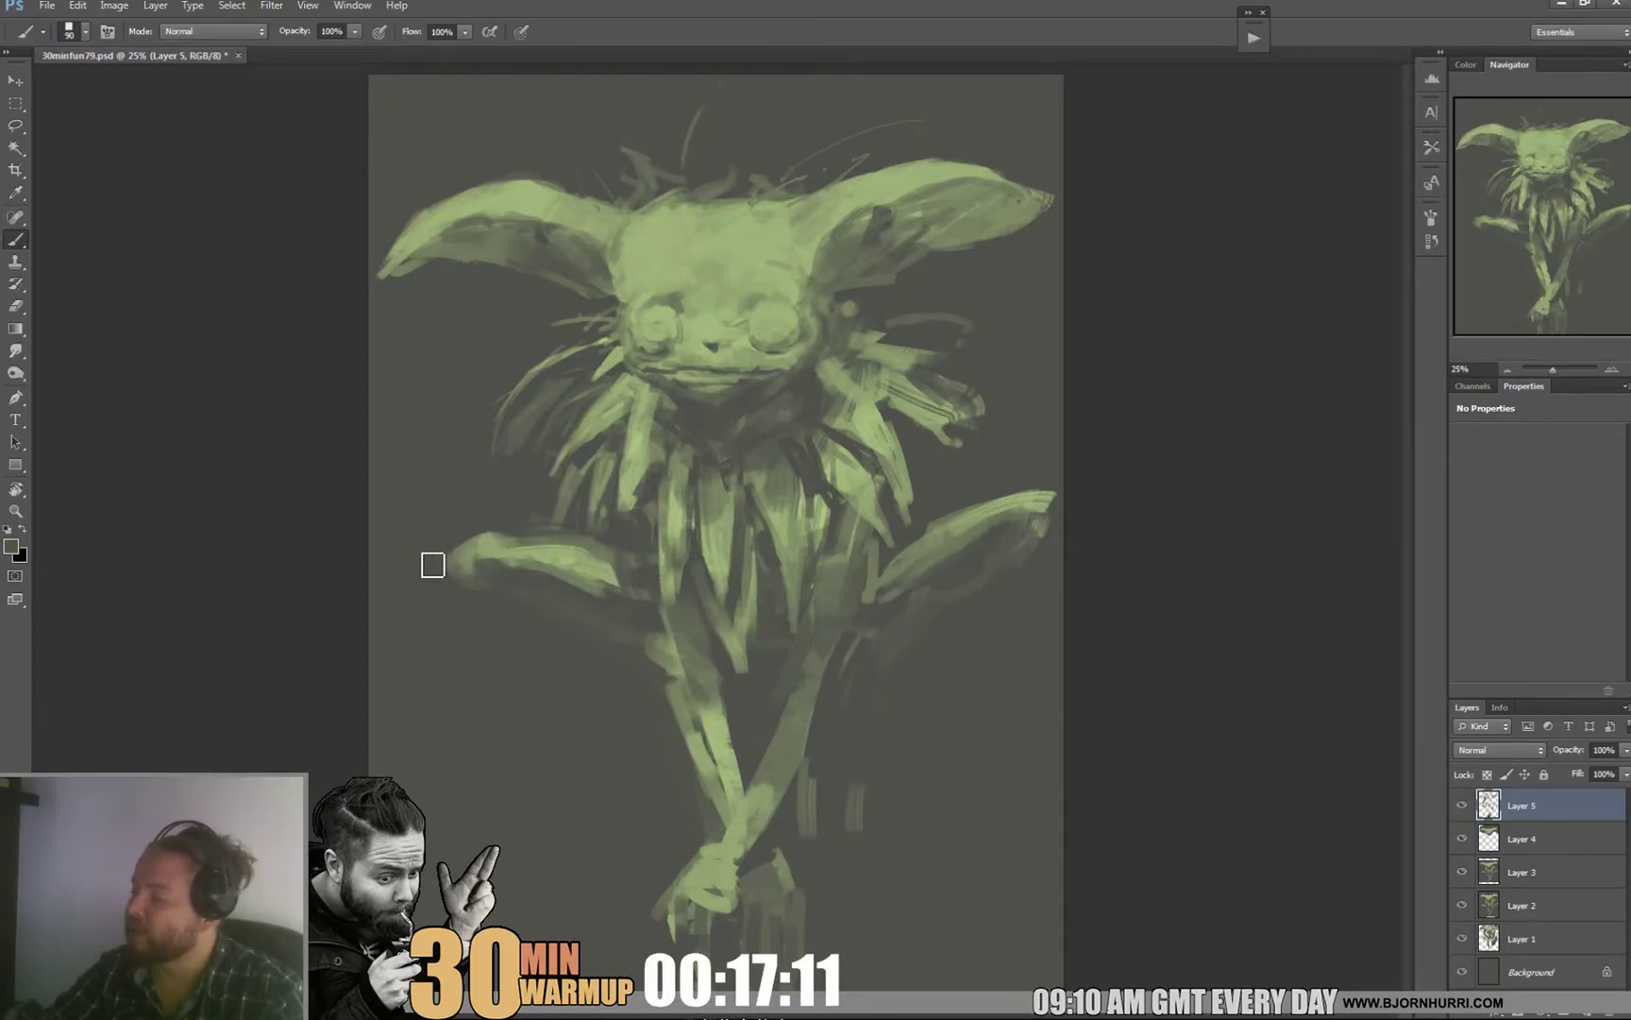
left_click(544, 533, "alt")
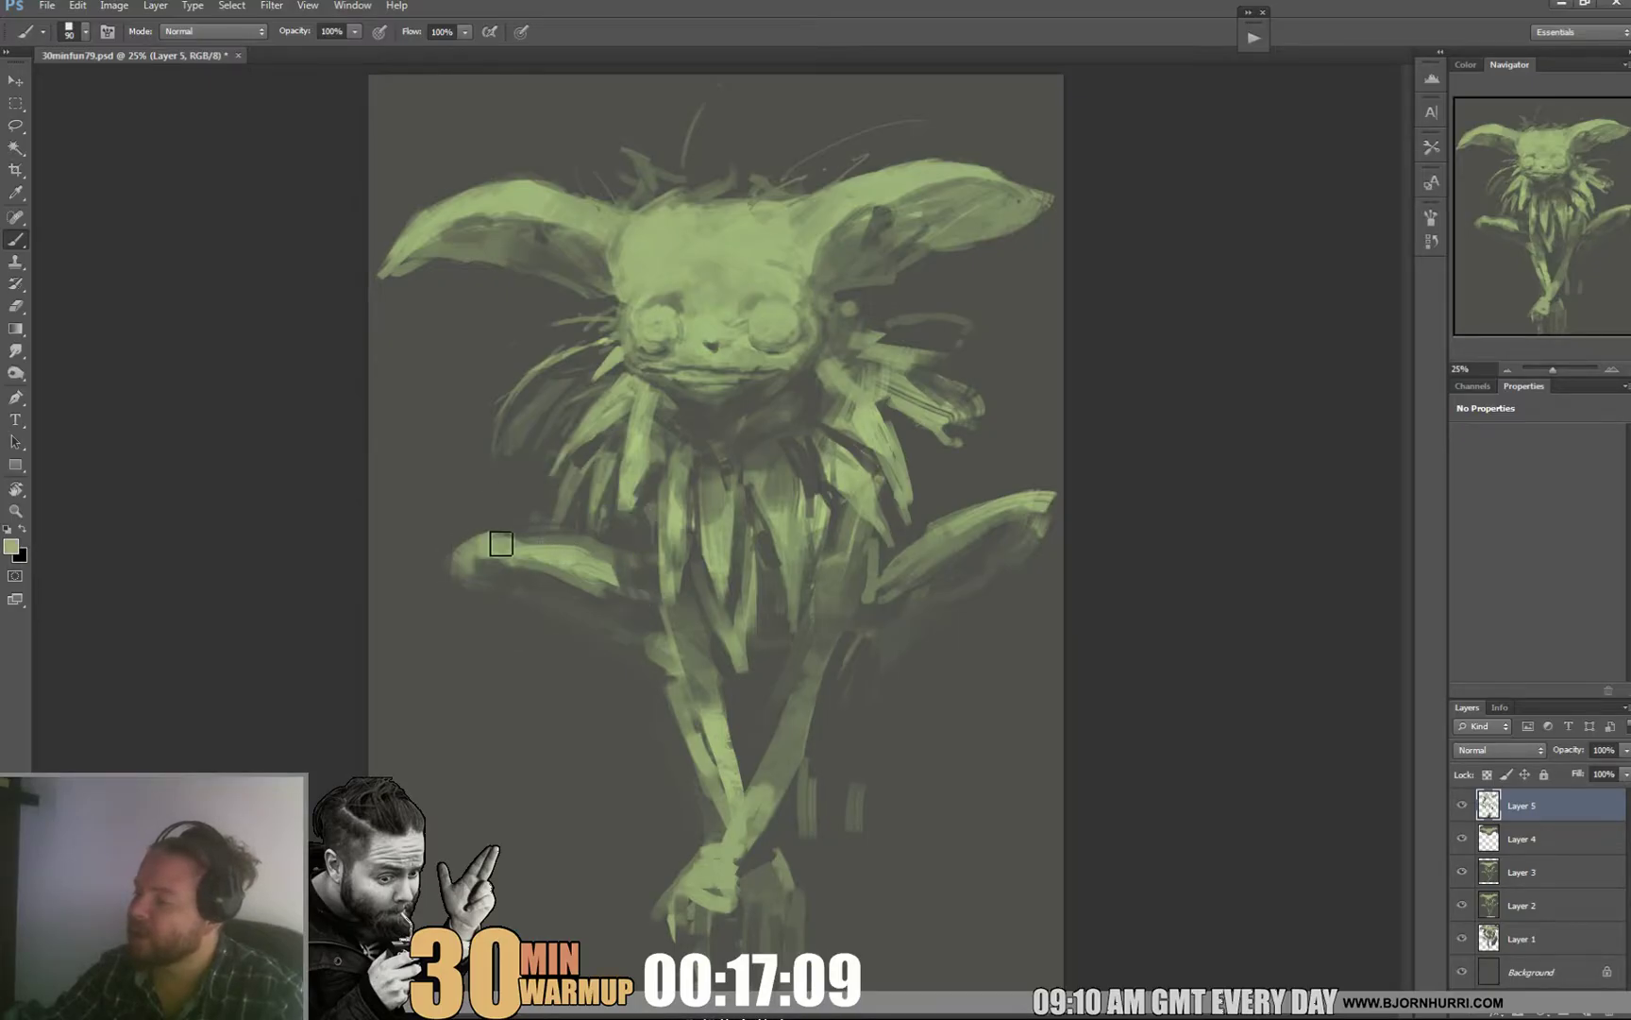
left_click(481, 558, "alt")
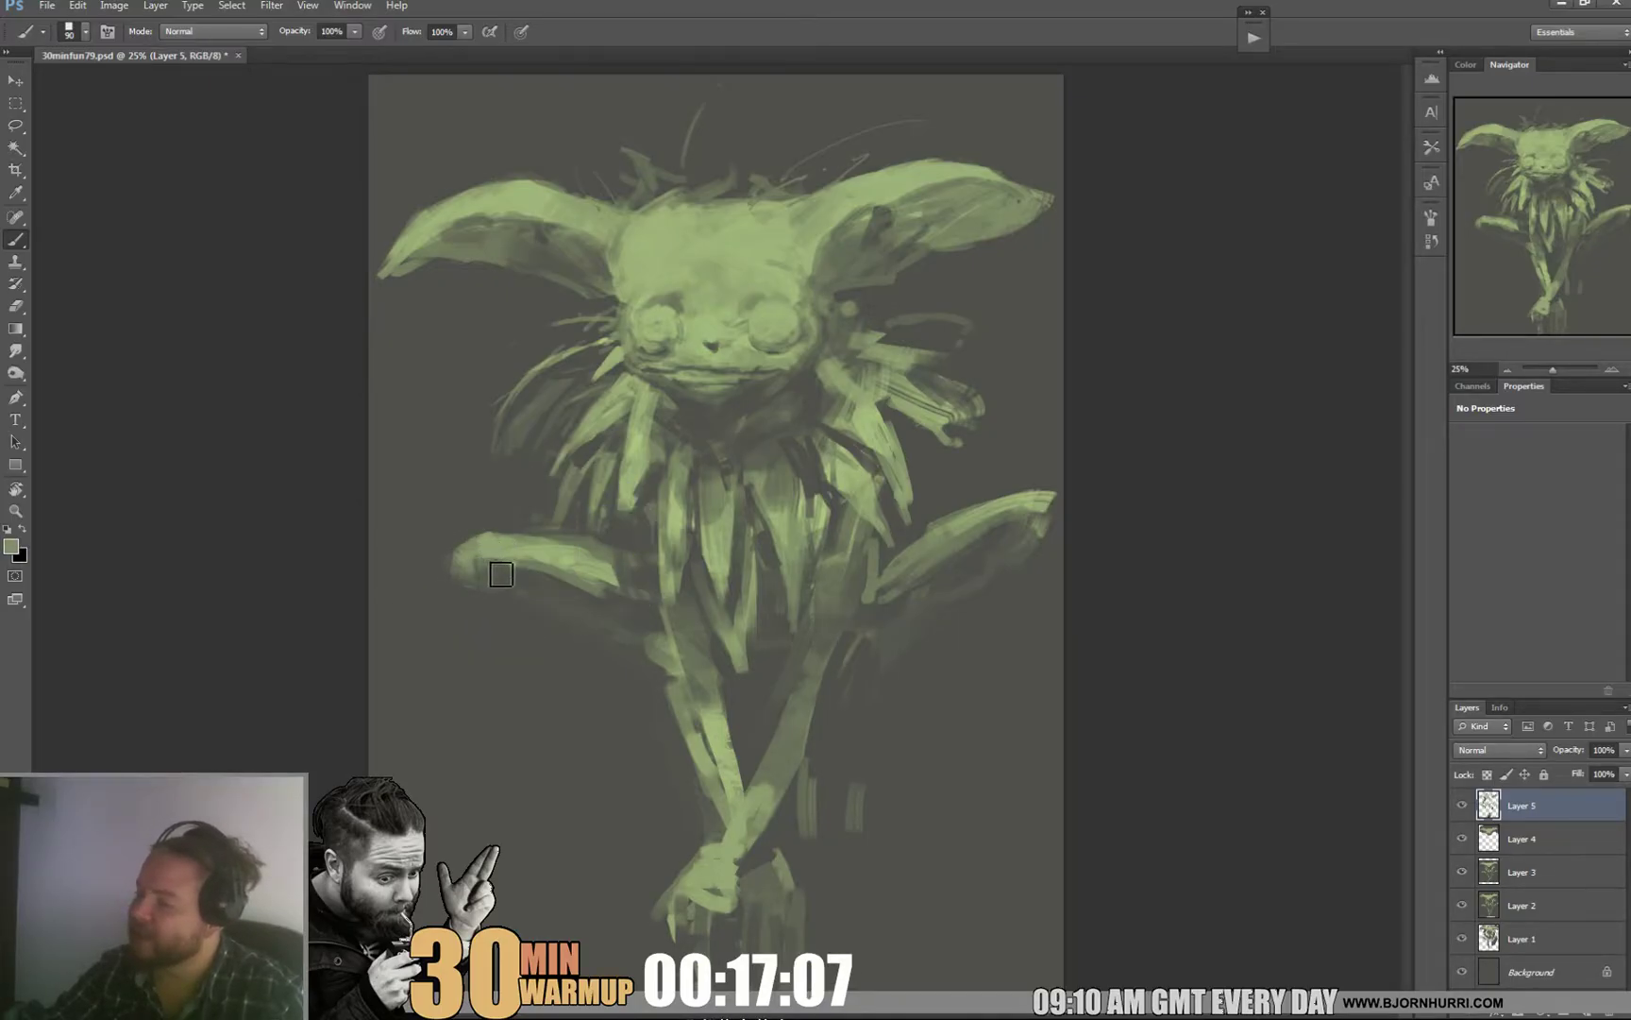
left_click(507, 563, "alt")
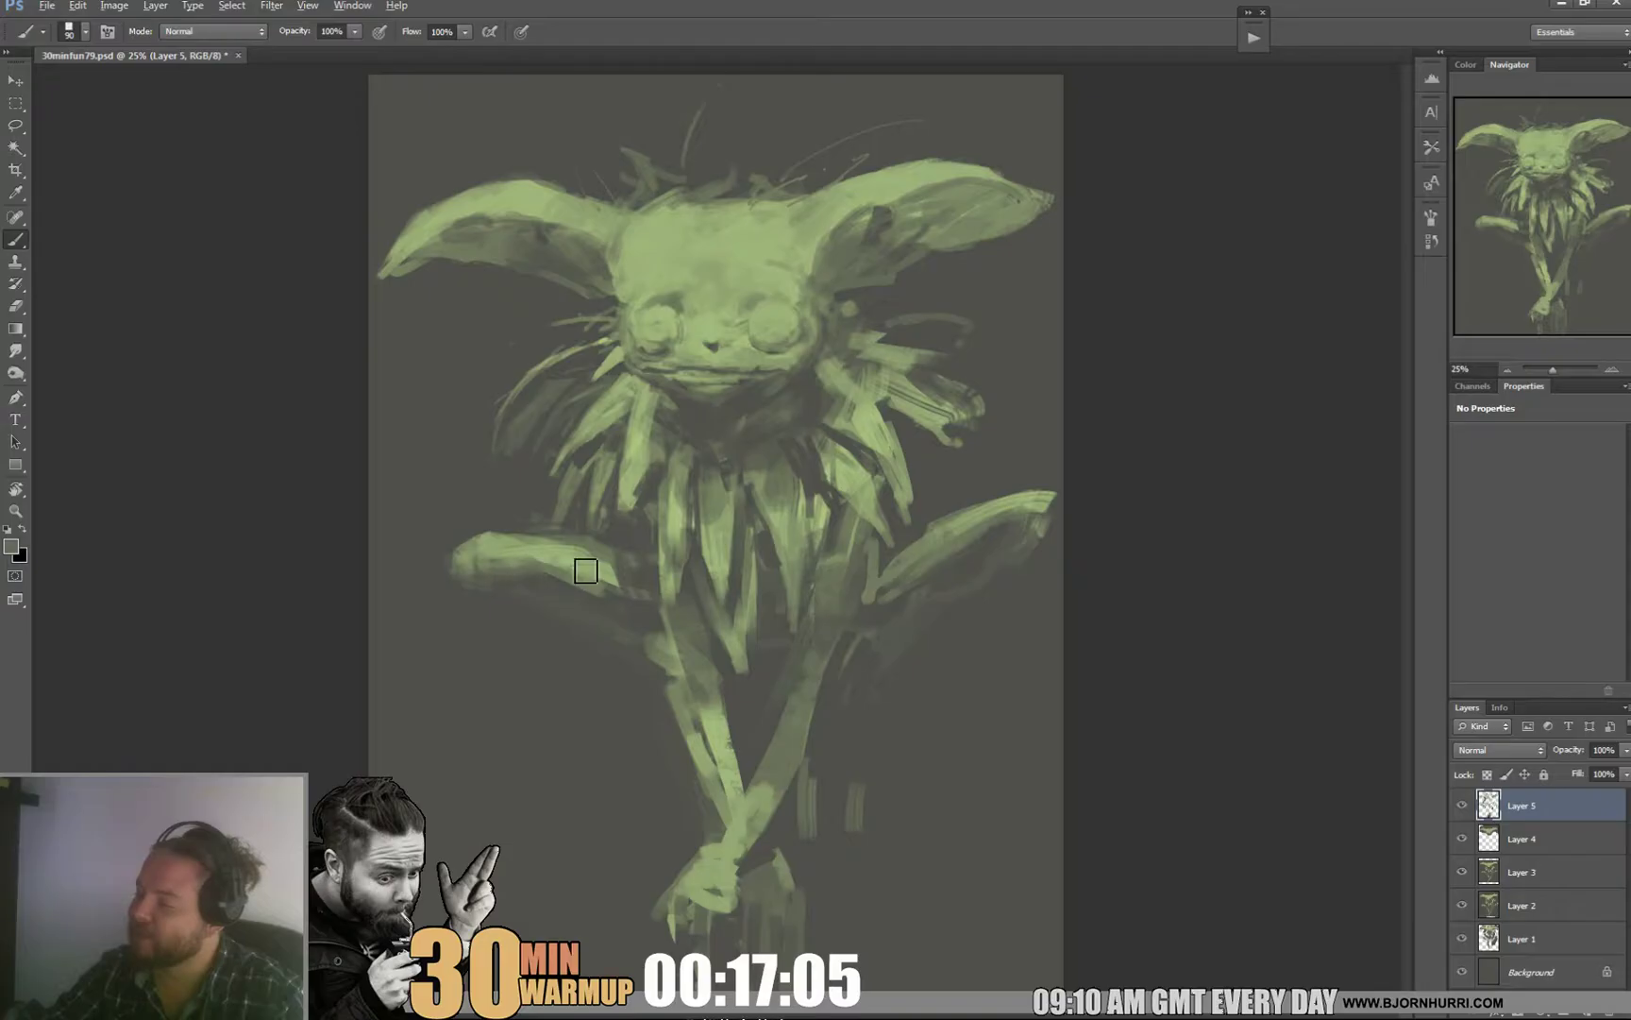
left_click(554, 583, "alt")
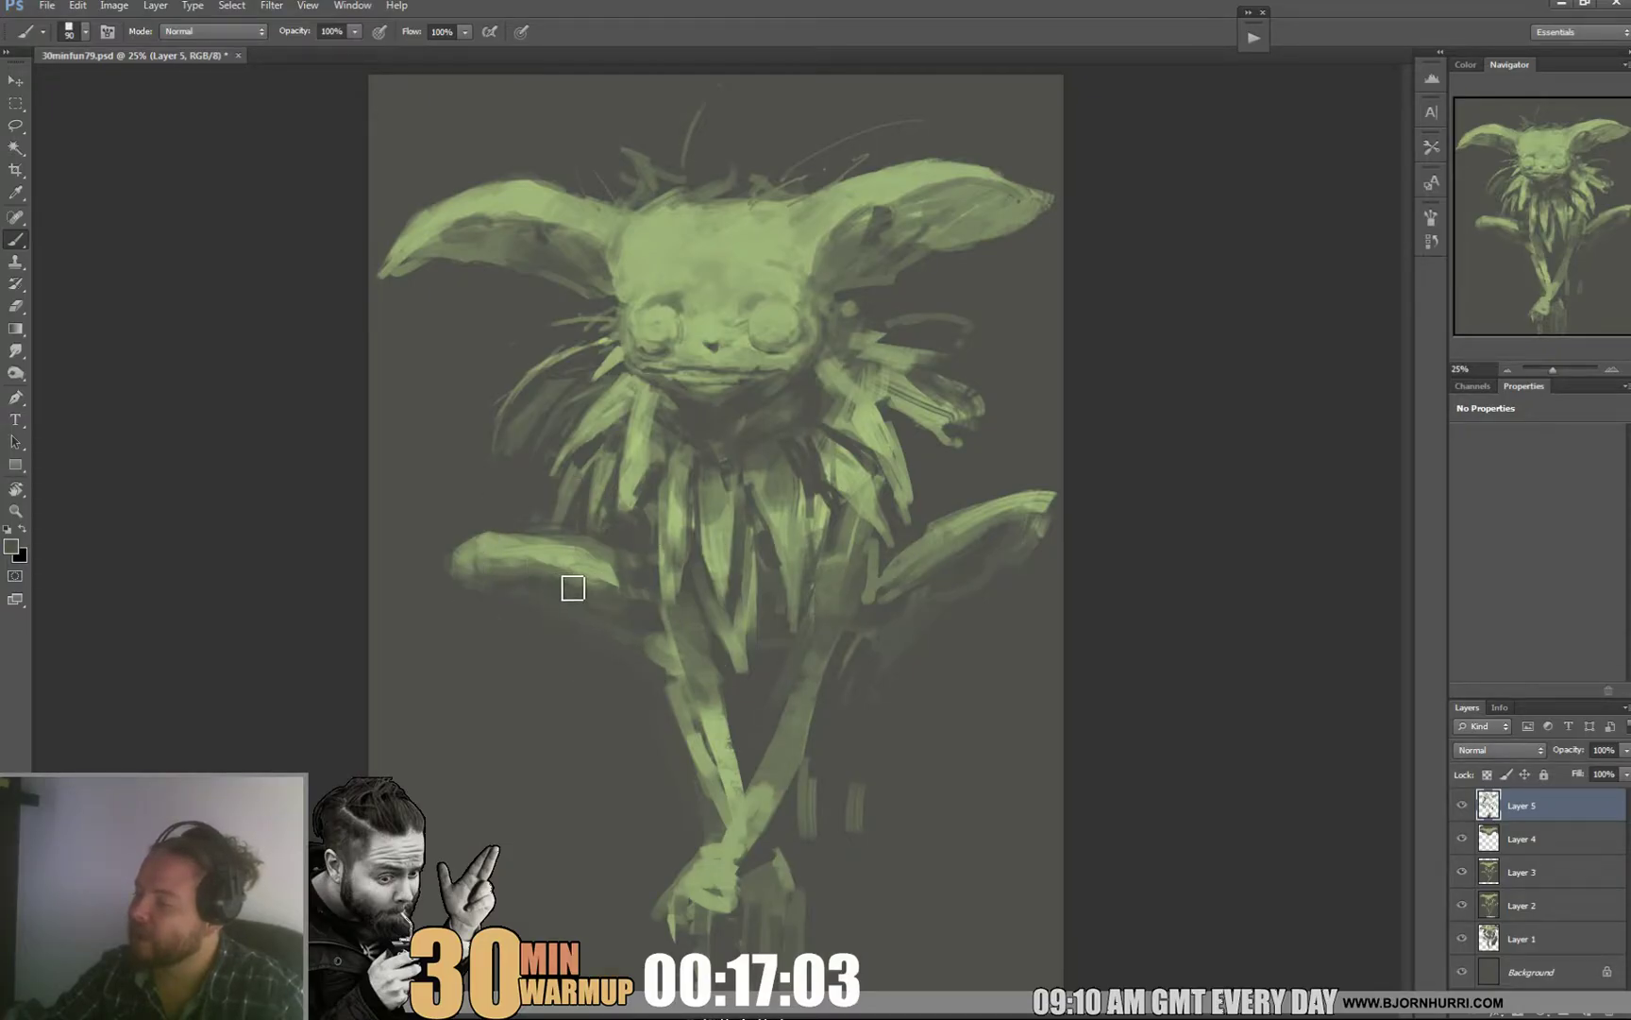
Step: Darken the inner part of the right bent limb and round off its outer end using sampled greens
left_click(897, 569, "alt")
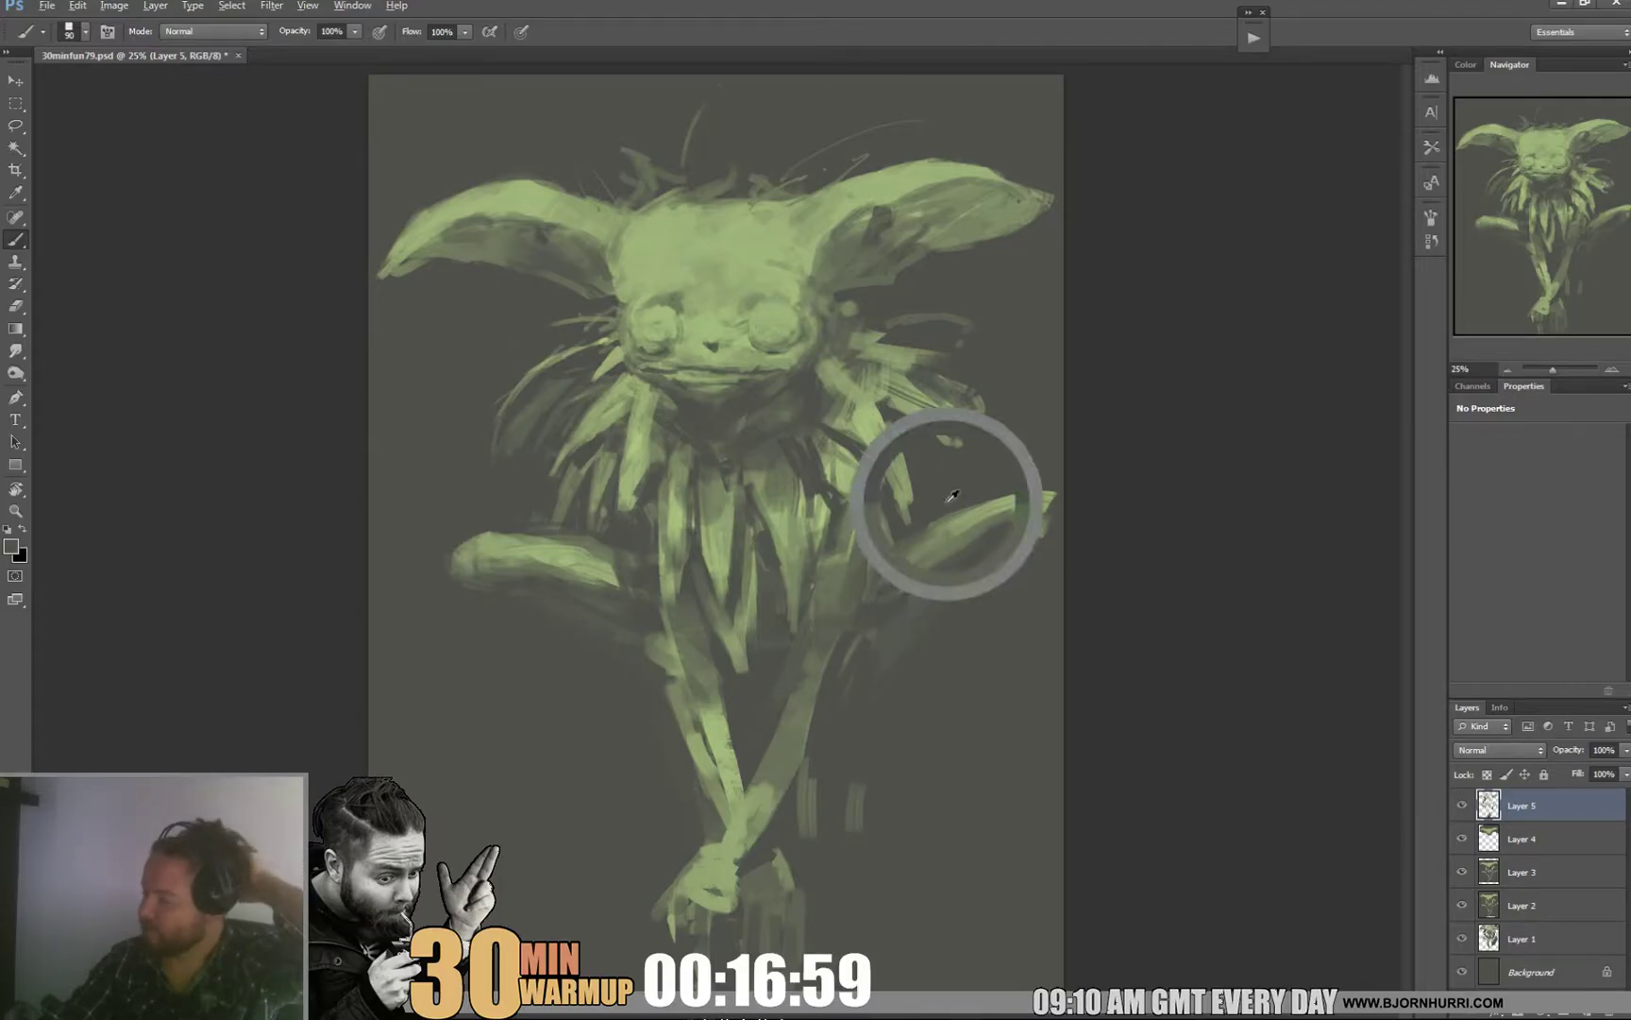
left_click(868, 611, "alt")
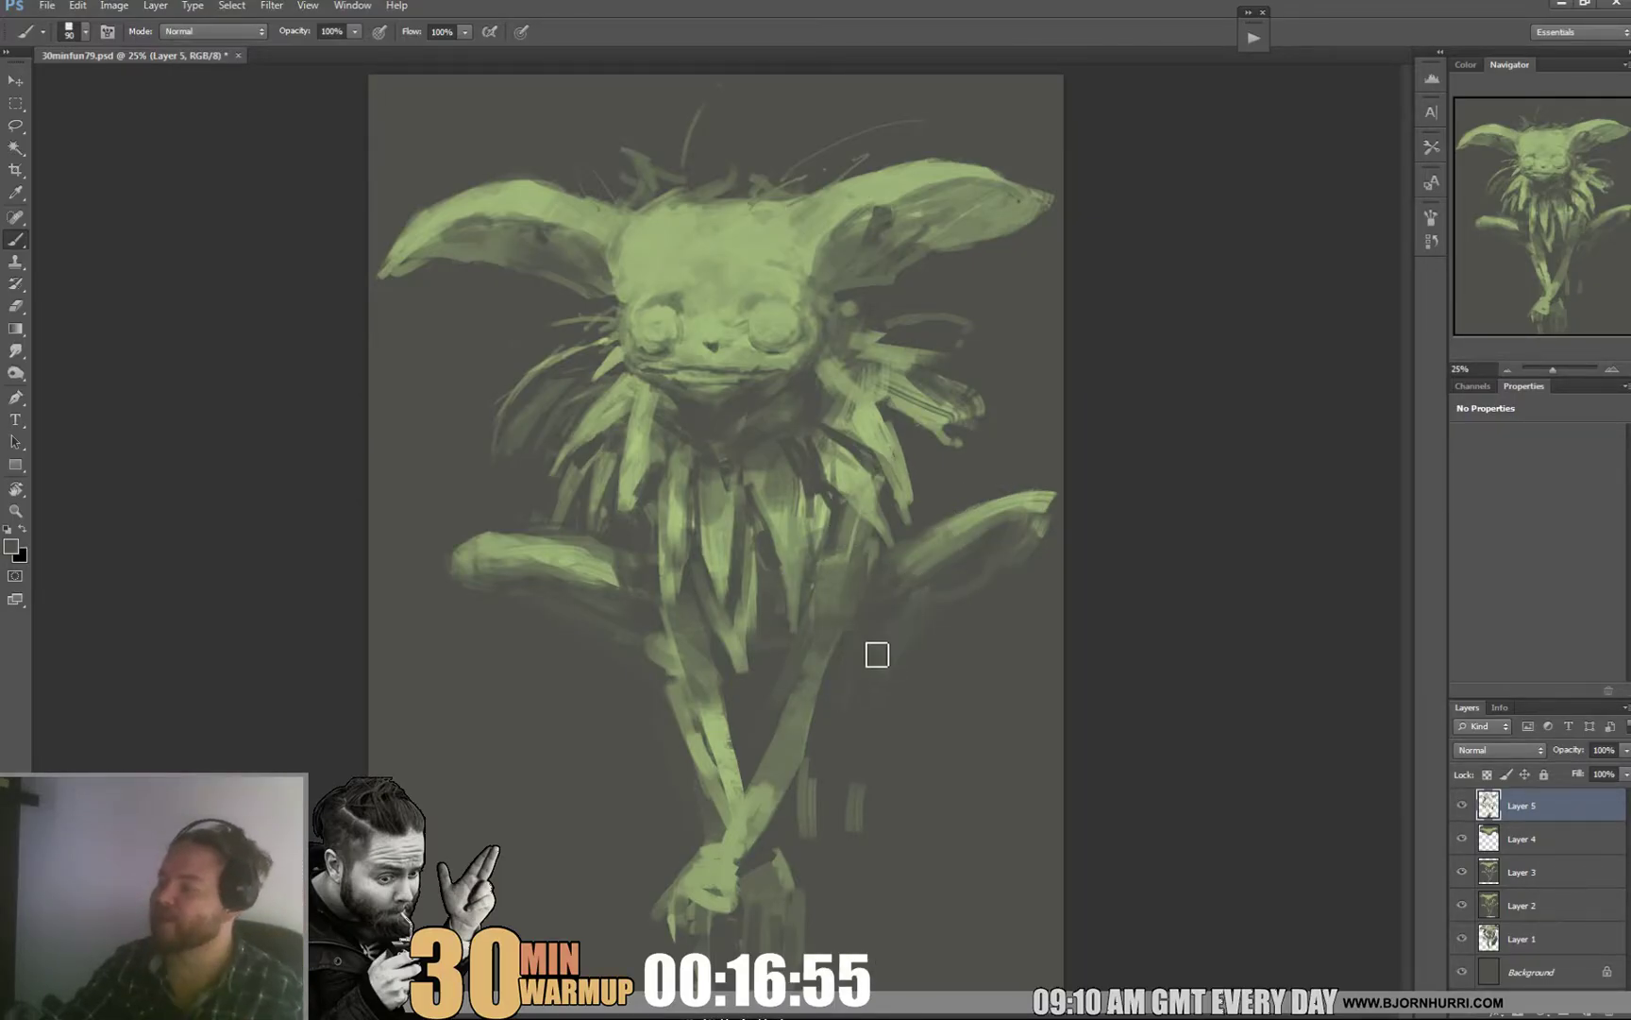
left_click(1029, 529, "alt")
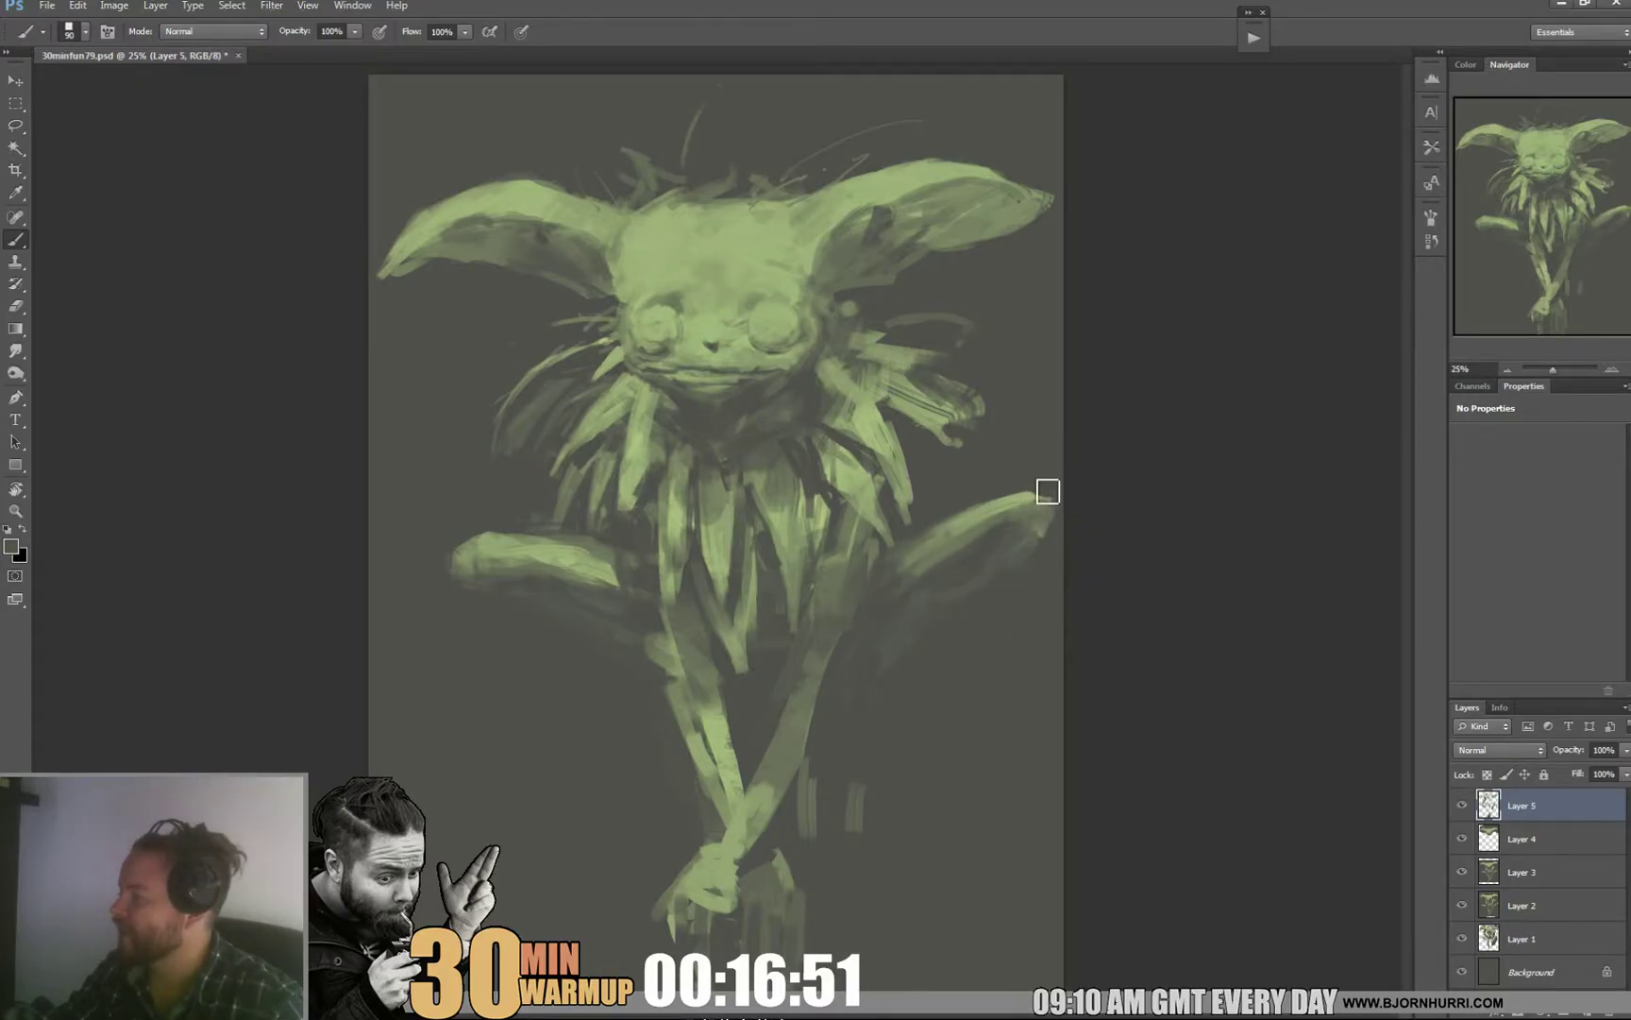
Step: Paint dark feathers beneath the right side of the collar, and refine its feather tips with a 41 px brush
left_click(888, 417, "alt")
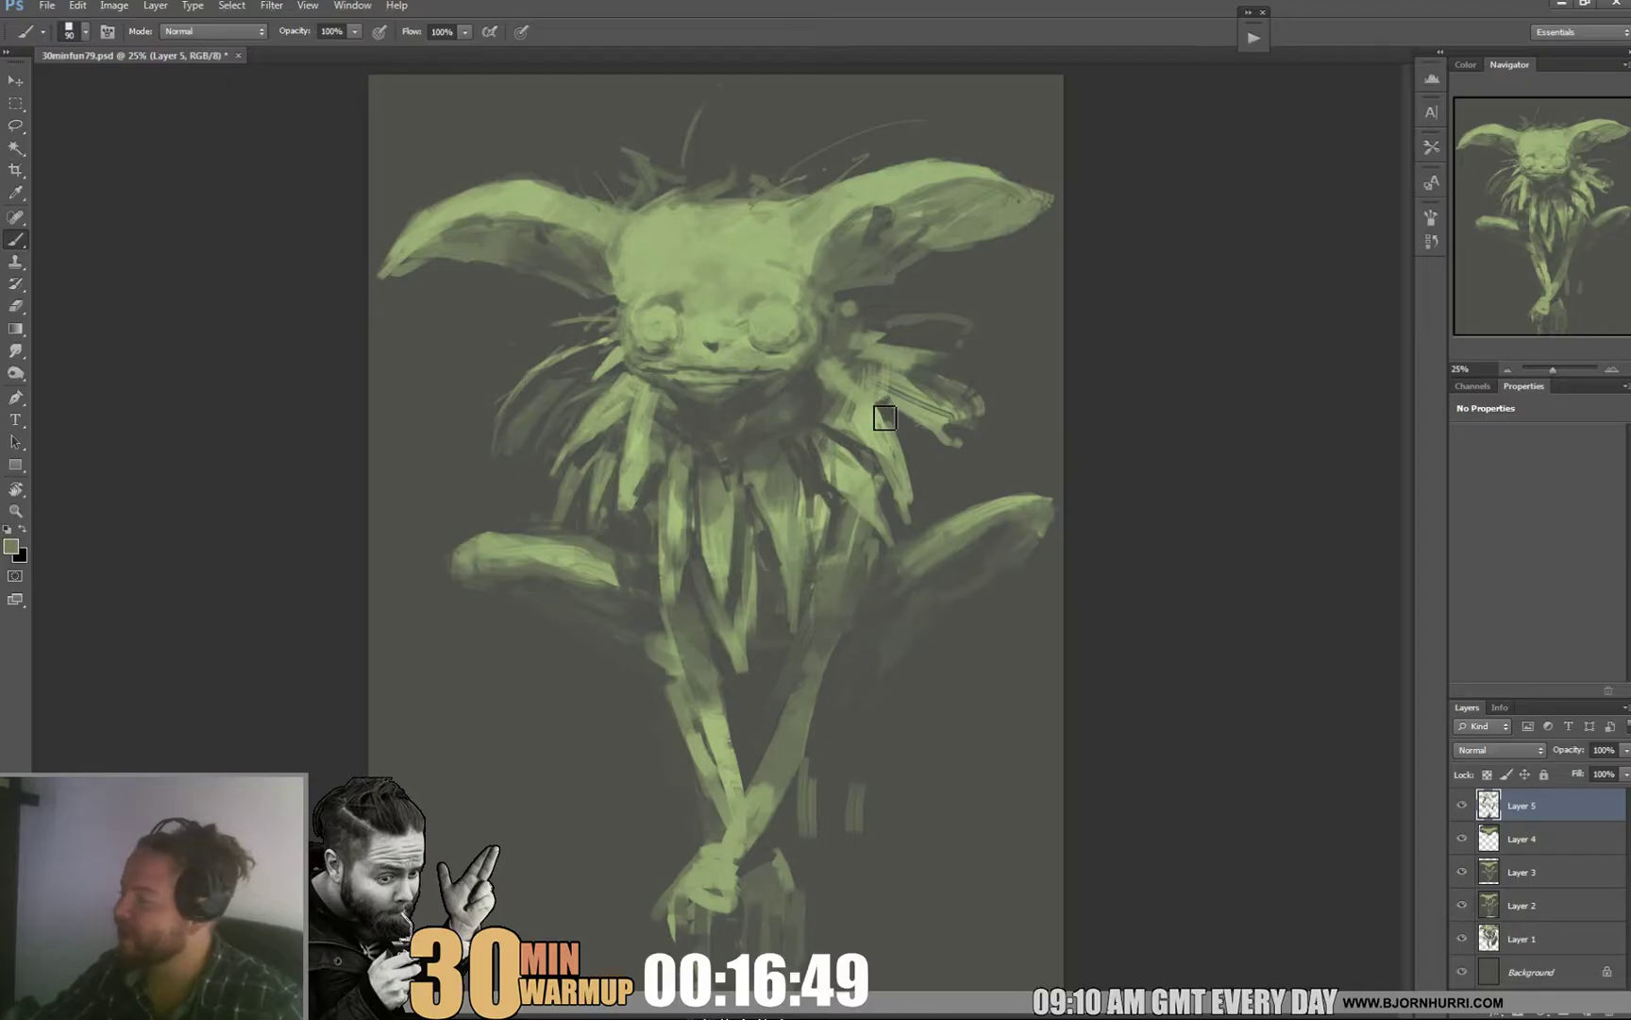
left_click(963, 475, "alt")
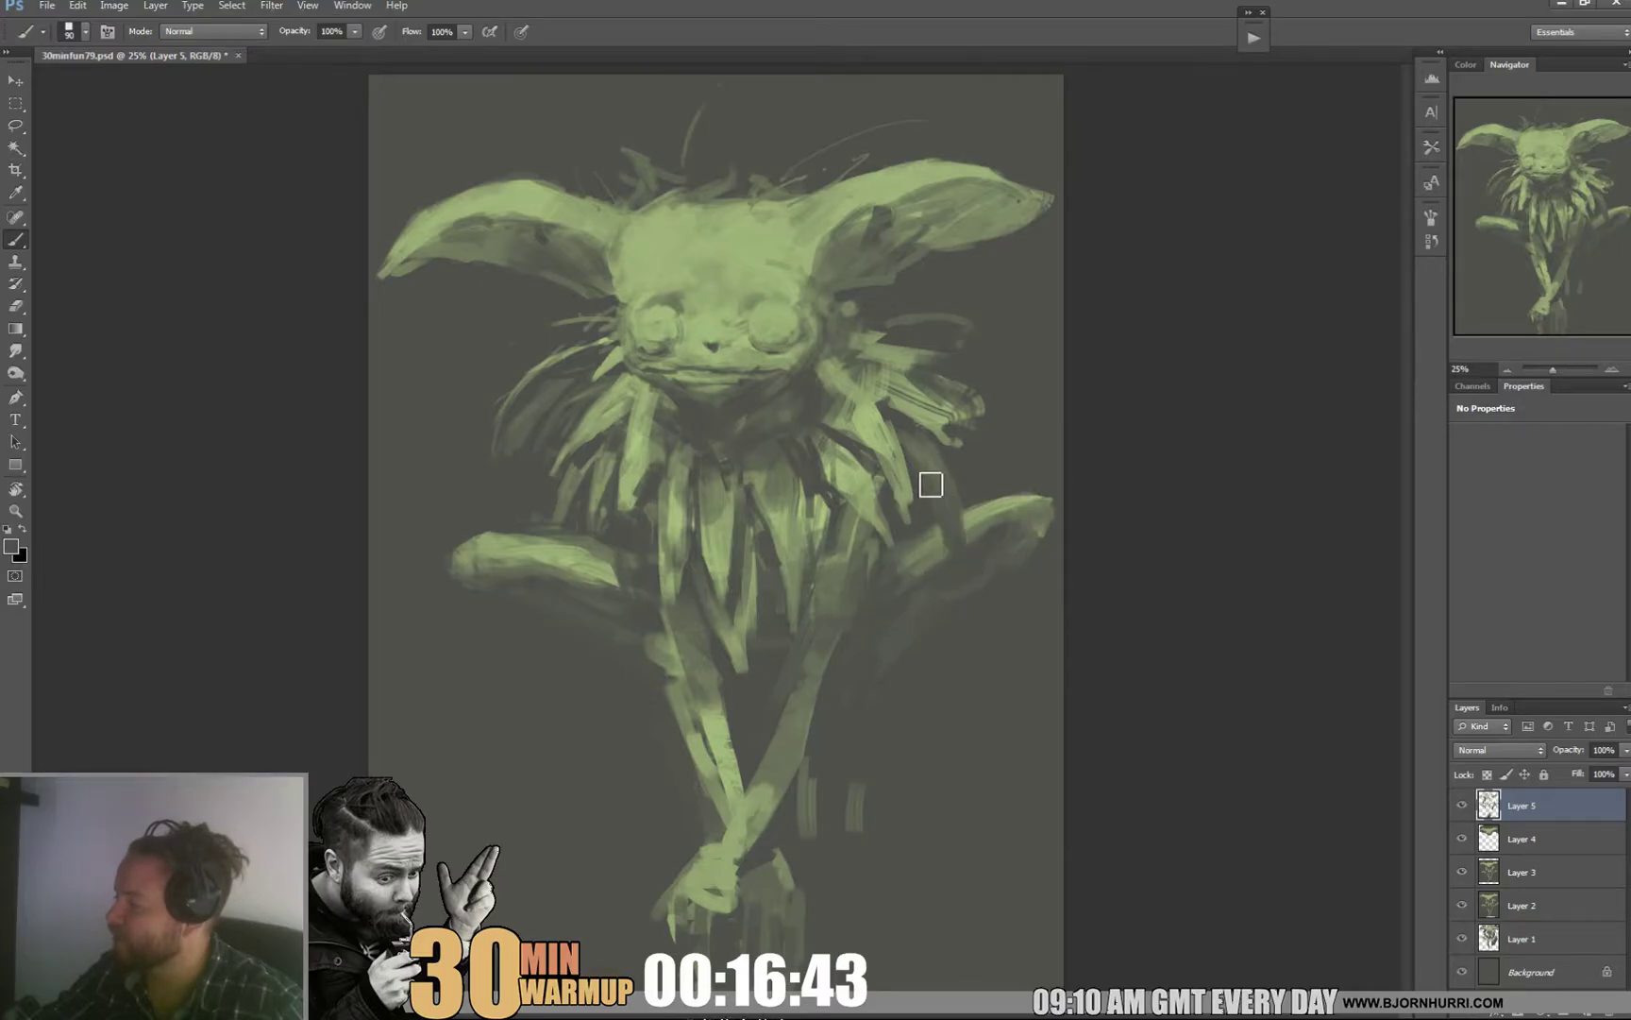
left_click(933, 401, "alt")
right_click(972, 422)
left_click(917, 453)
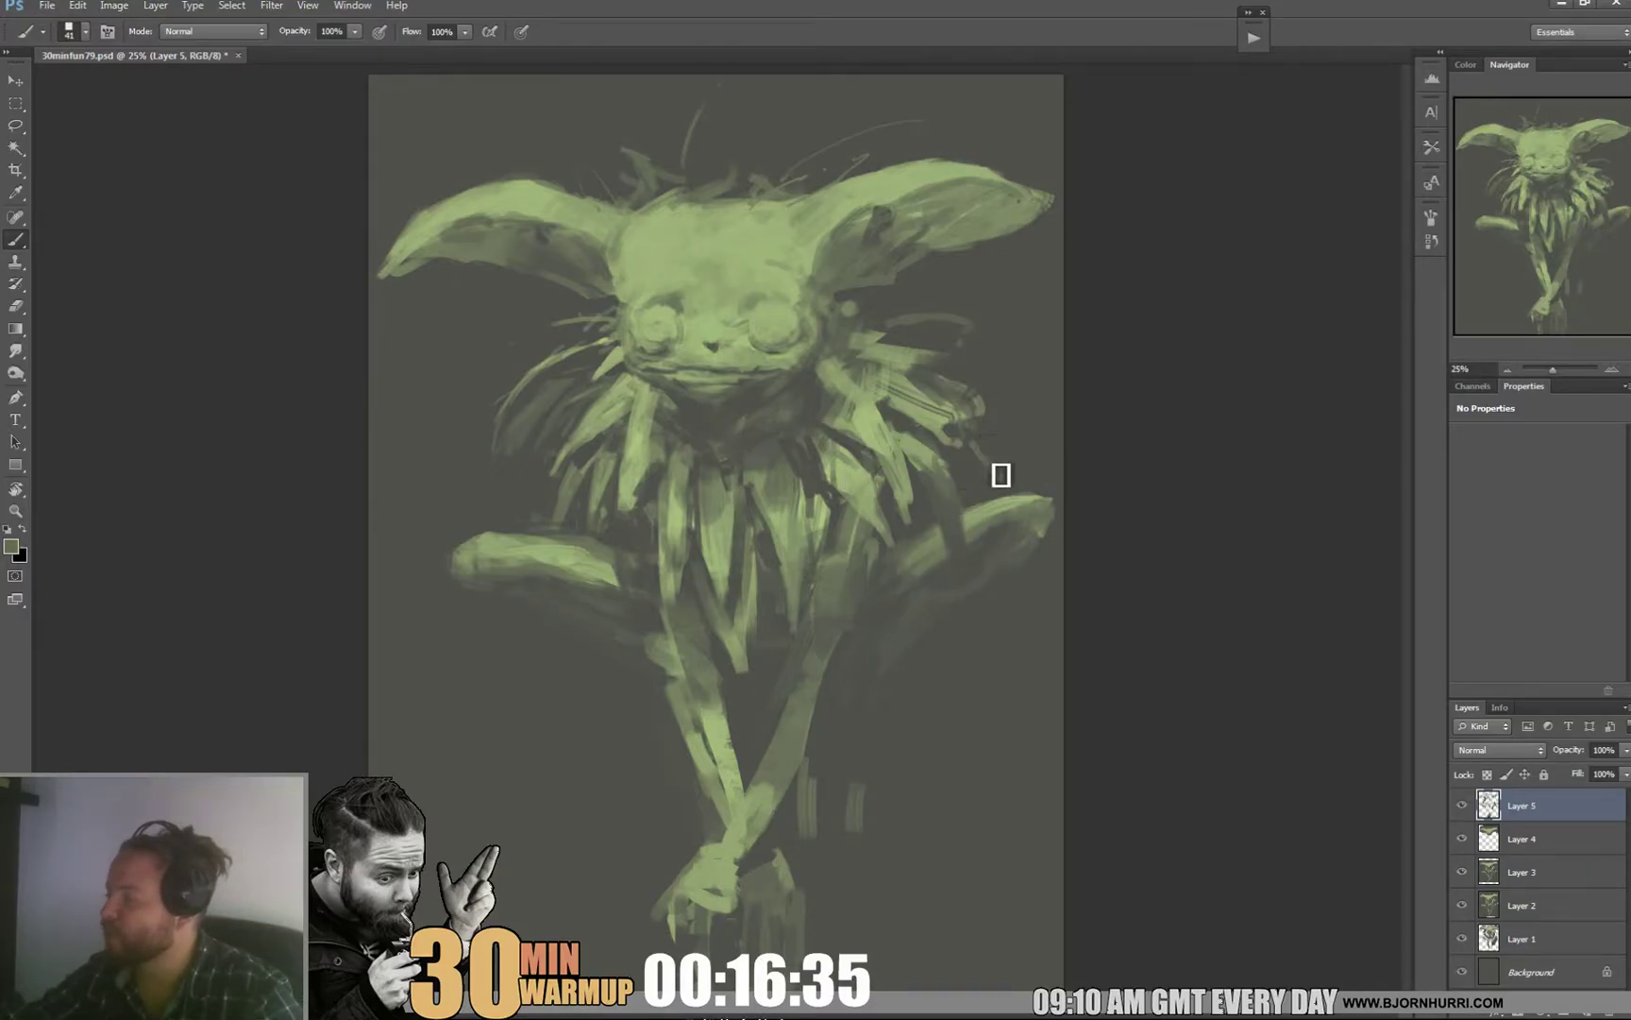
left_click(1009, 454, "alt")
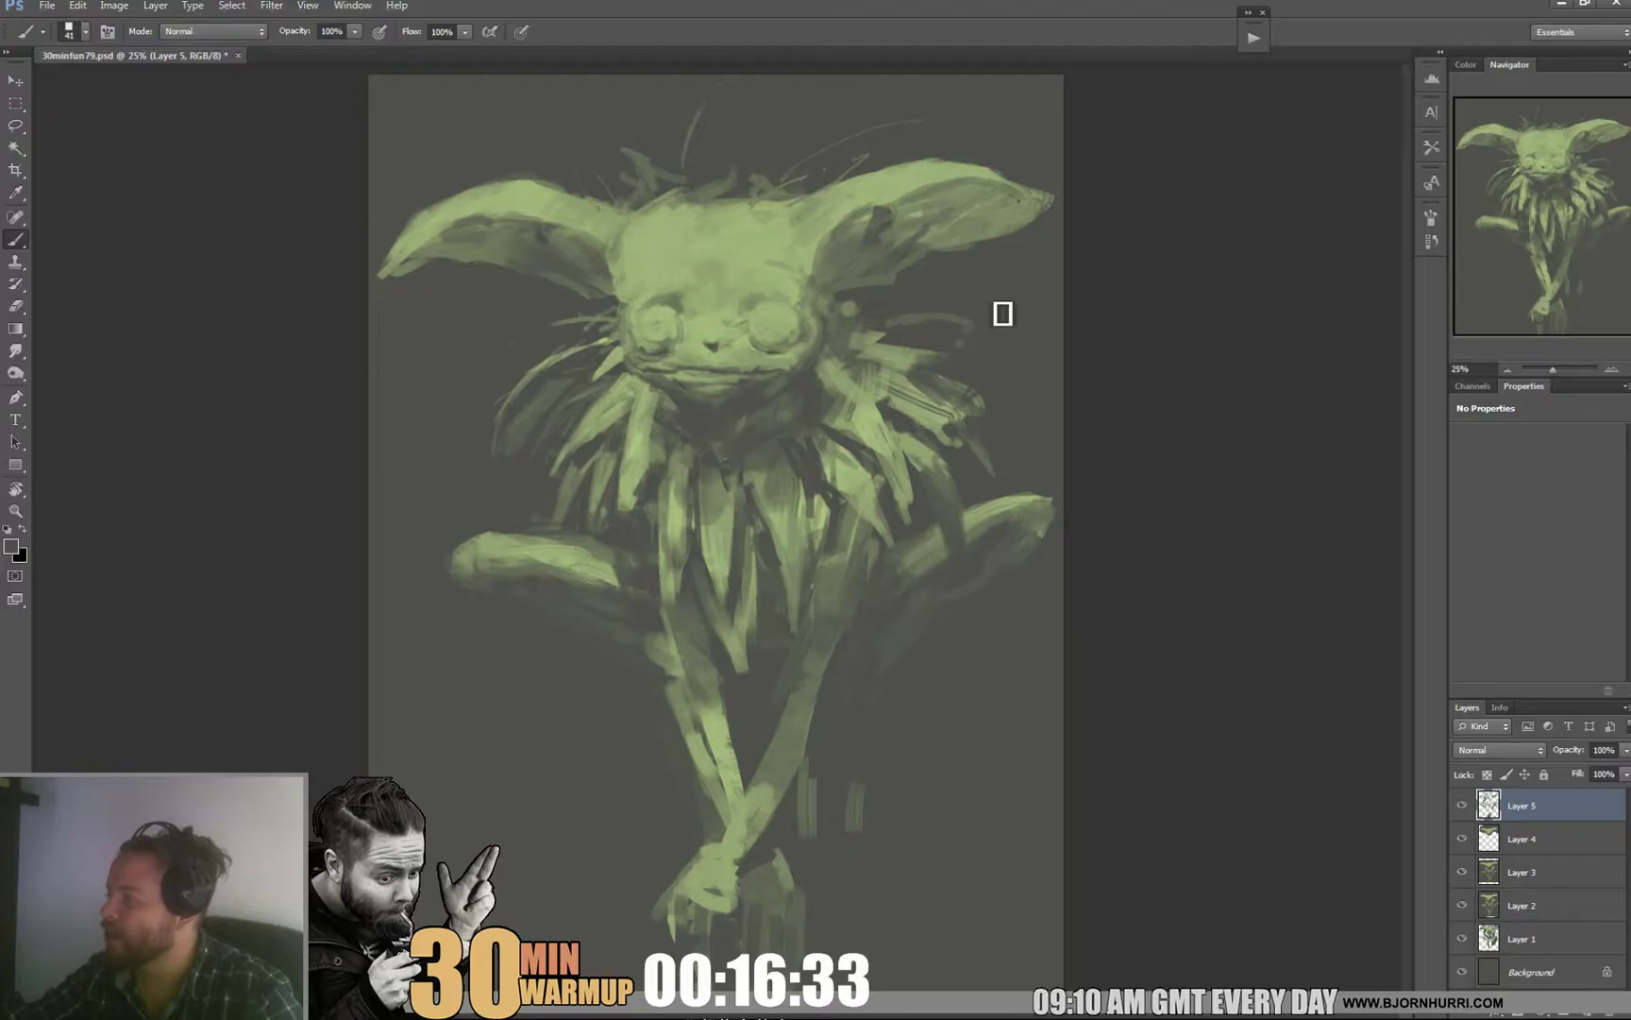
Step: Extend the upper feathers on the right side of the collar outward with long, tapered strokes in sampled greens
left_click(914, 399, "alt")
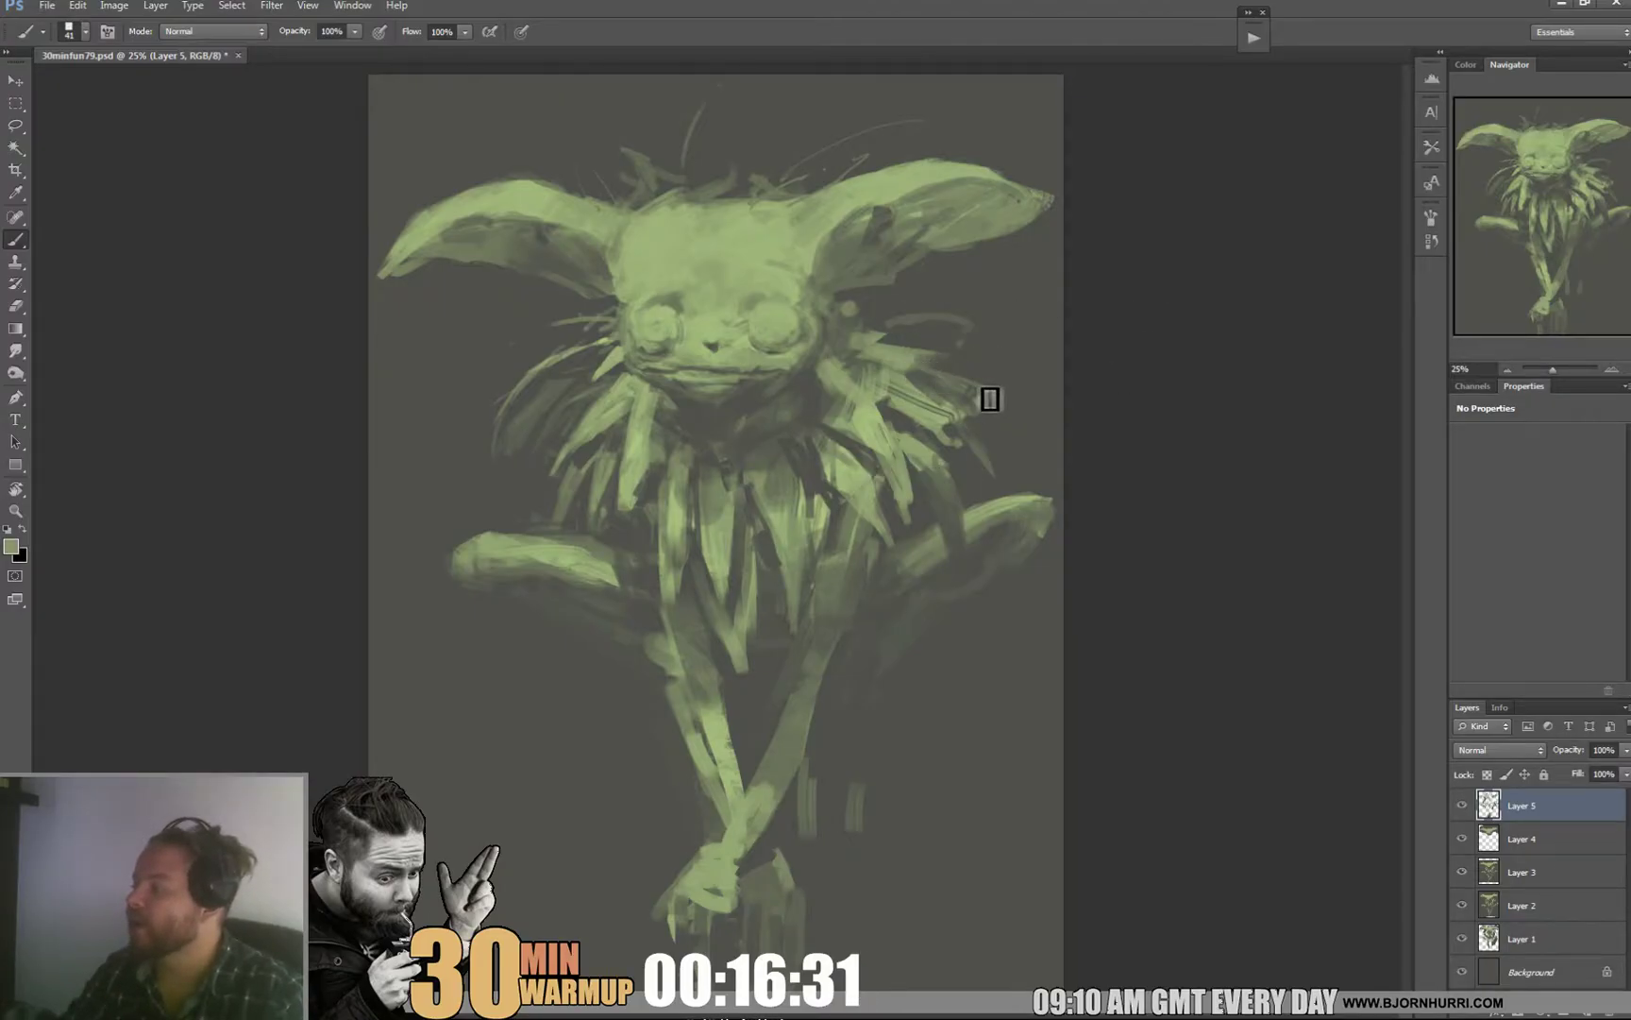
left_click(892, 342, "alt")
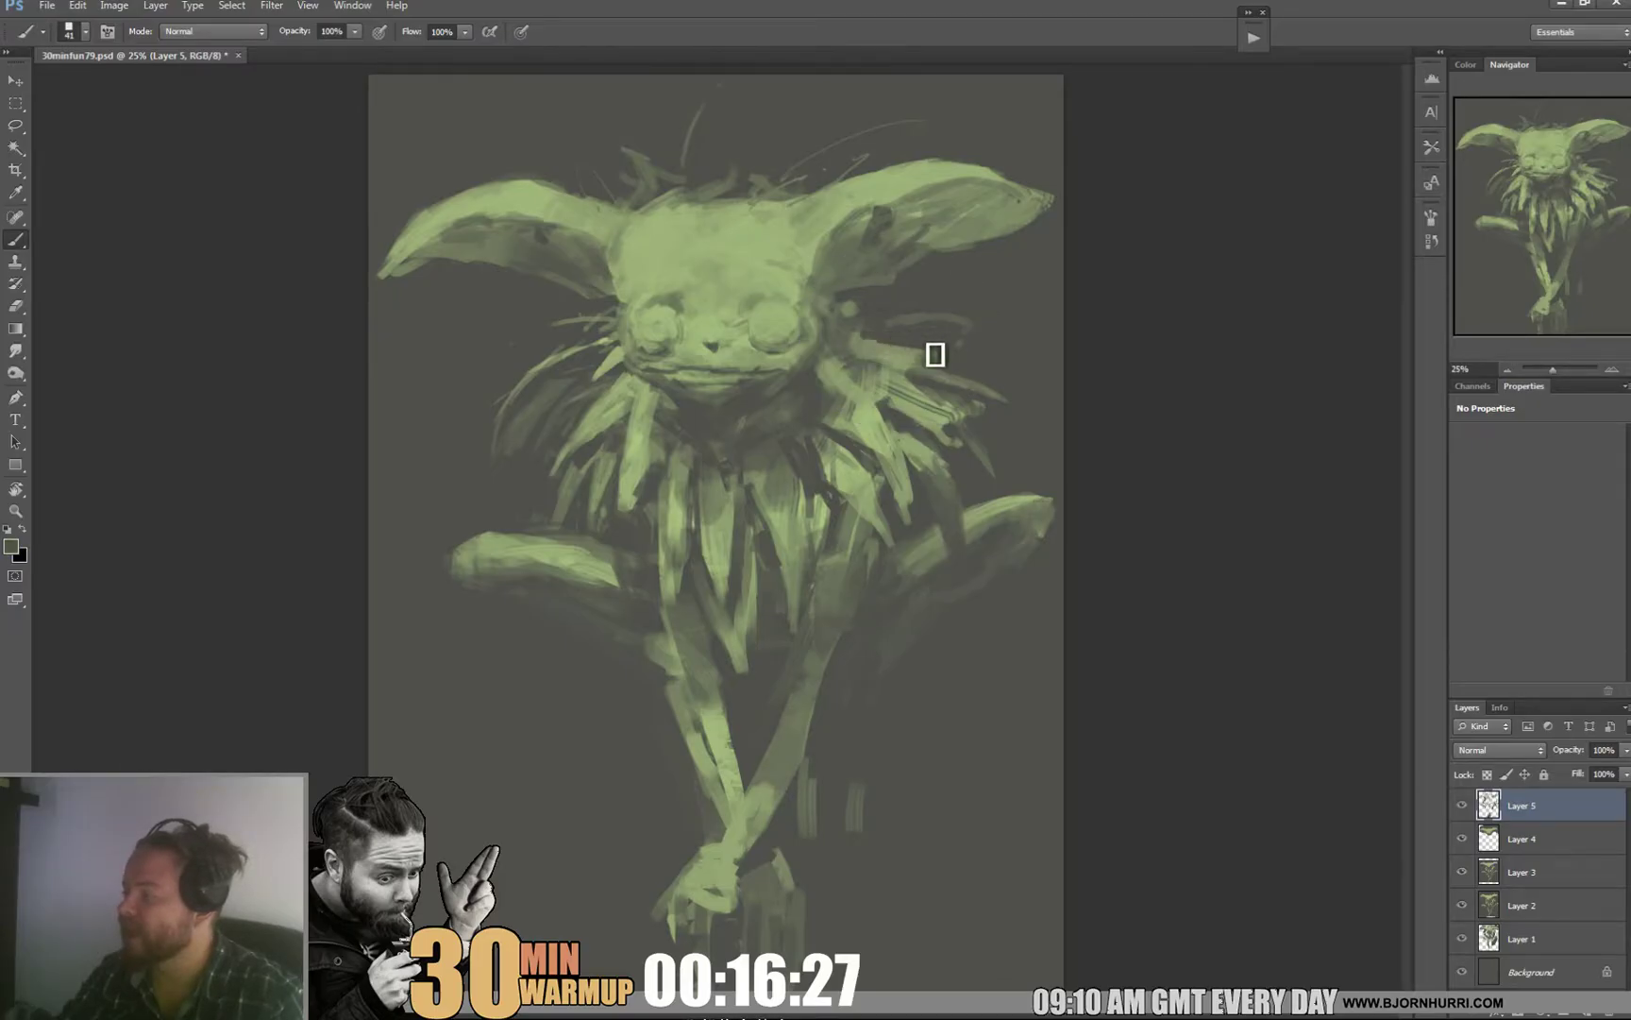
left_click(917, 358, "alt")
left_click_drag(916, 357, 1016, 383)
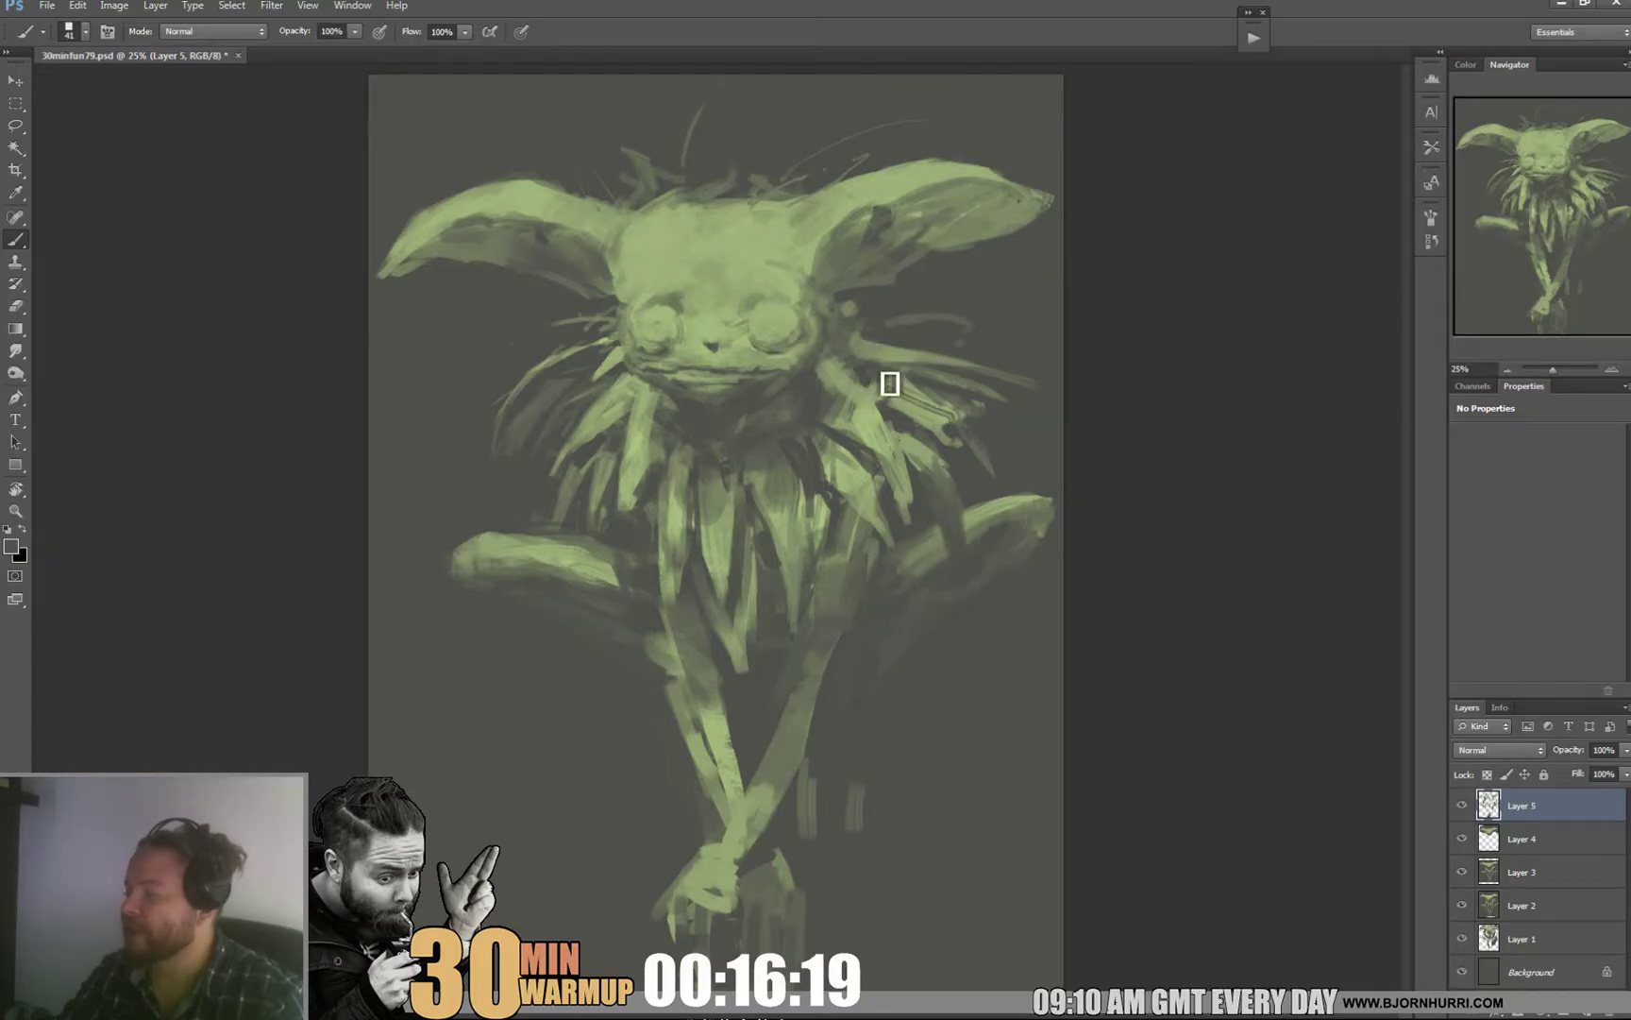
left_click(866, 345, "alt")
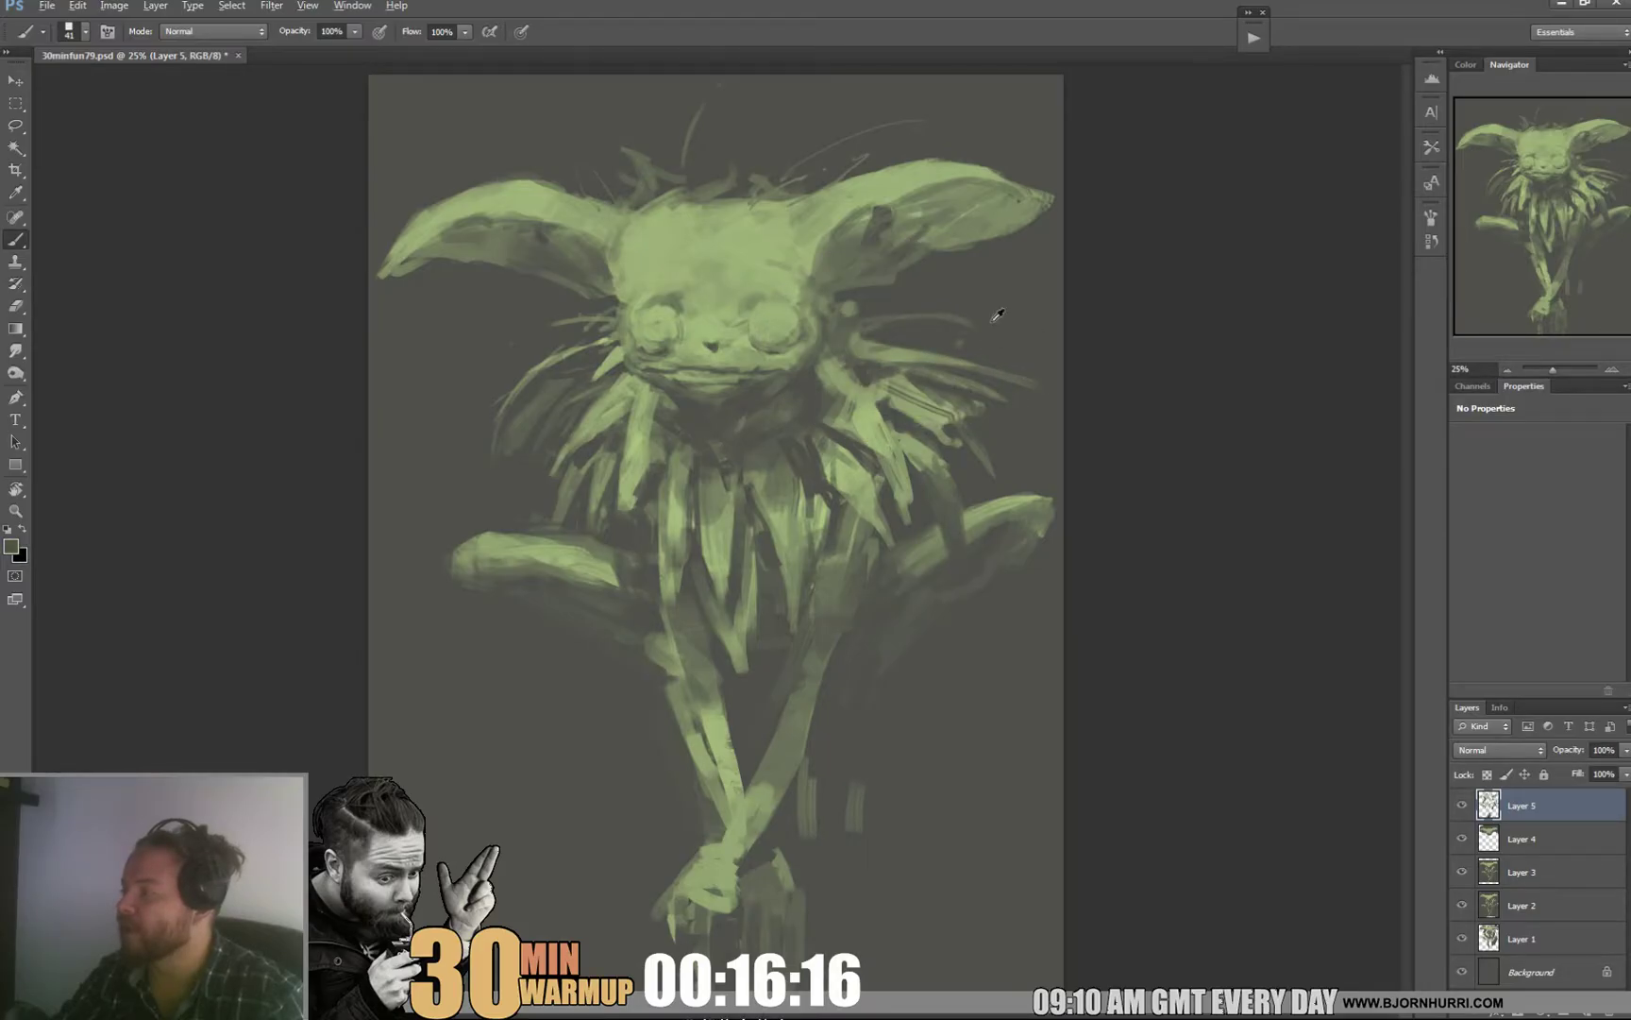
left_click_drag(1026, 335, 885, 317)
left_click(915, 341, "alt")
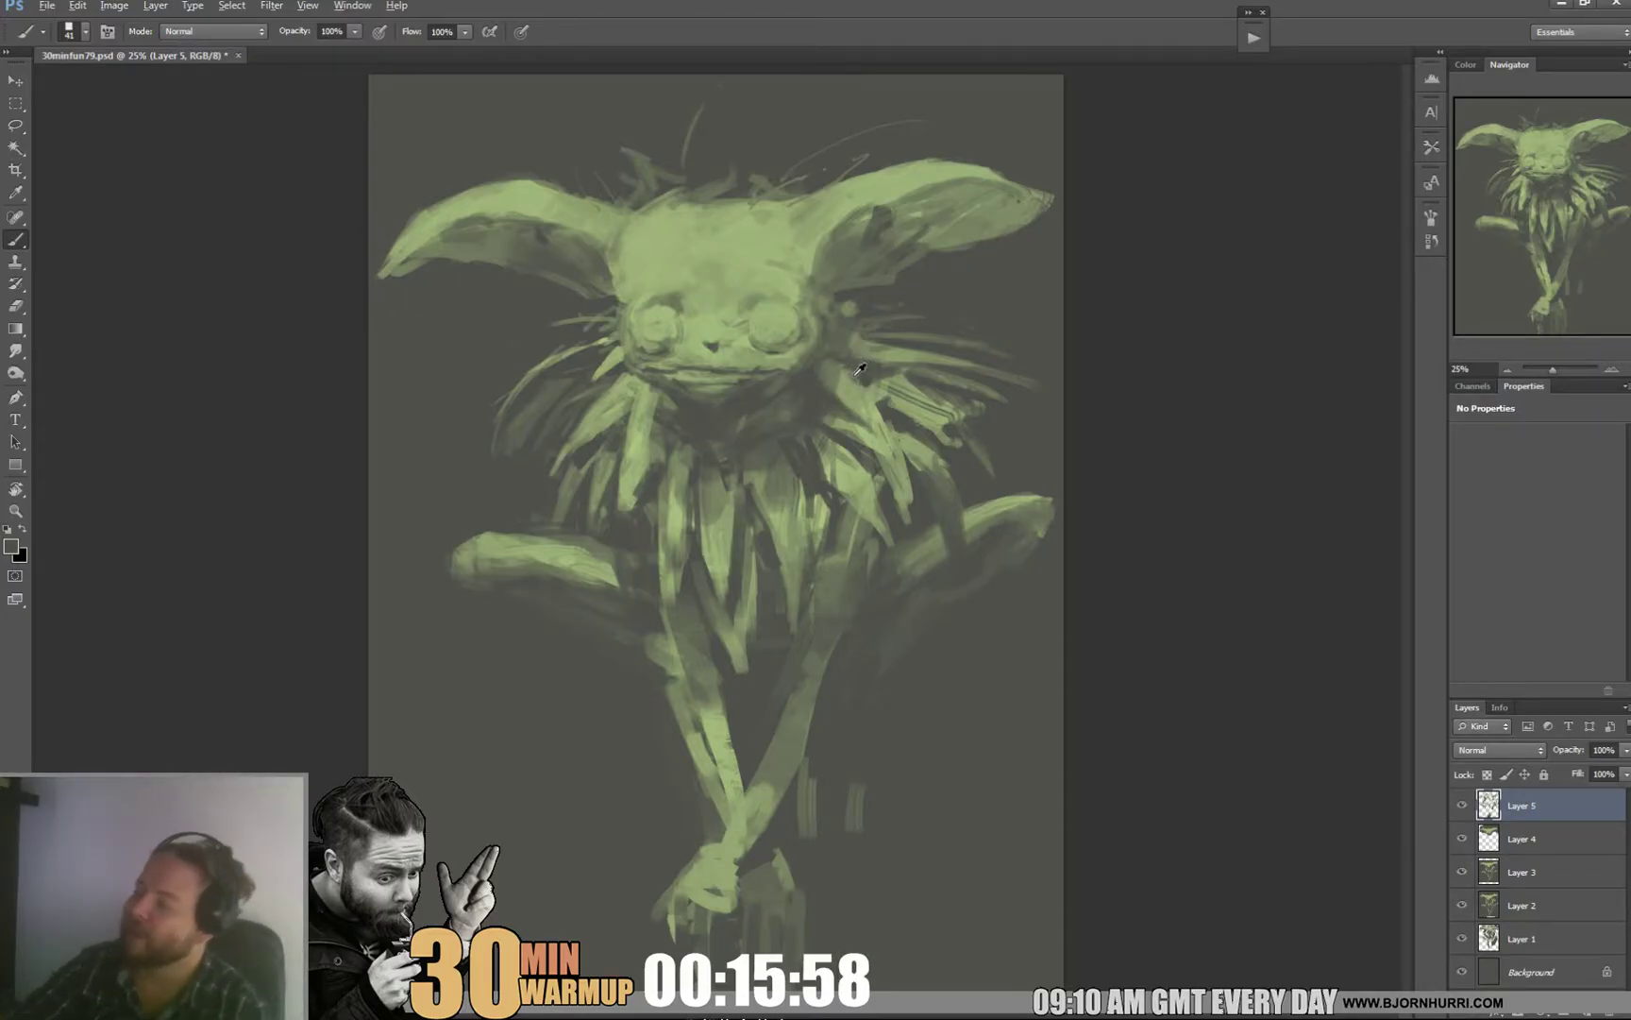
Step: Paint over the light spot beside the right cheek using sampled dark greens
left_click(858, 372, "alt")
left_click(868, 311, "alt")
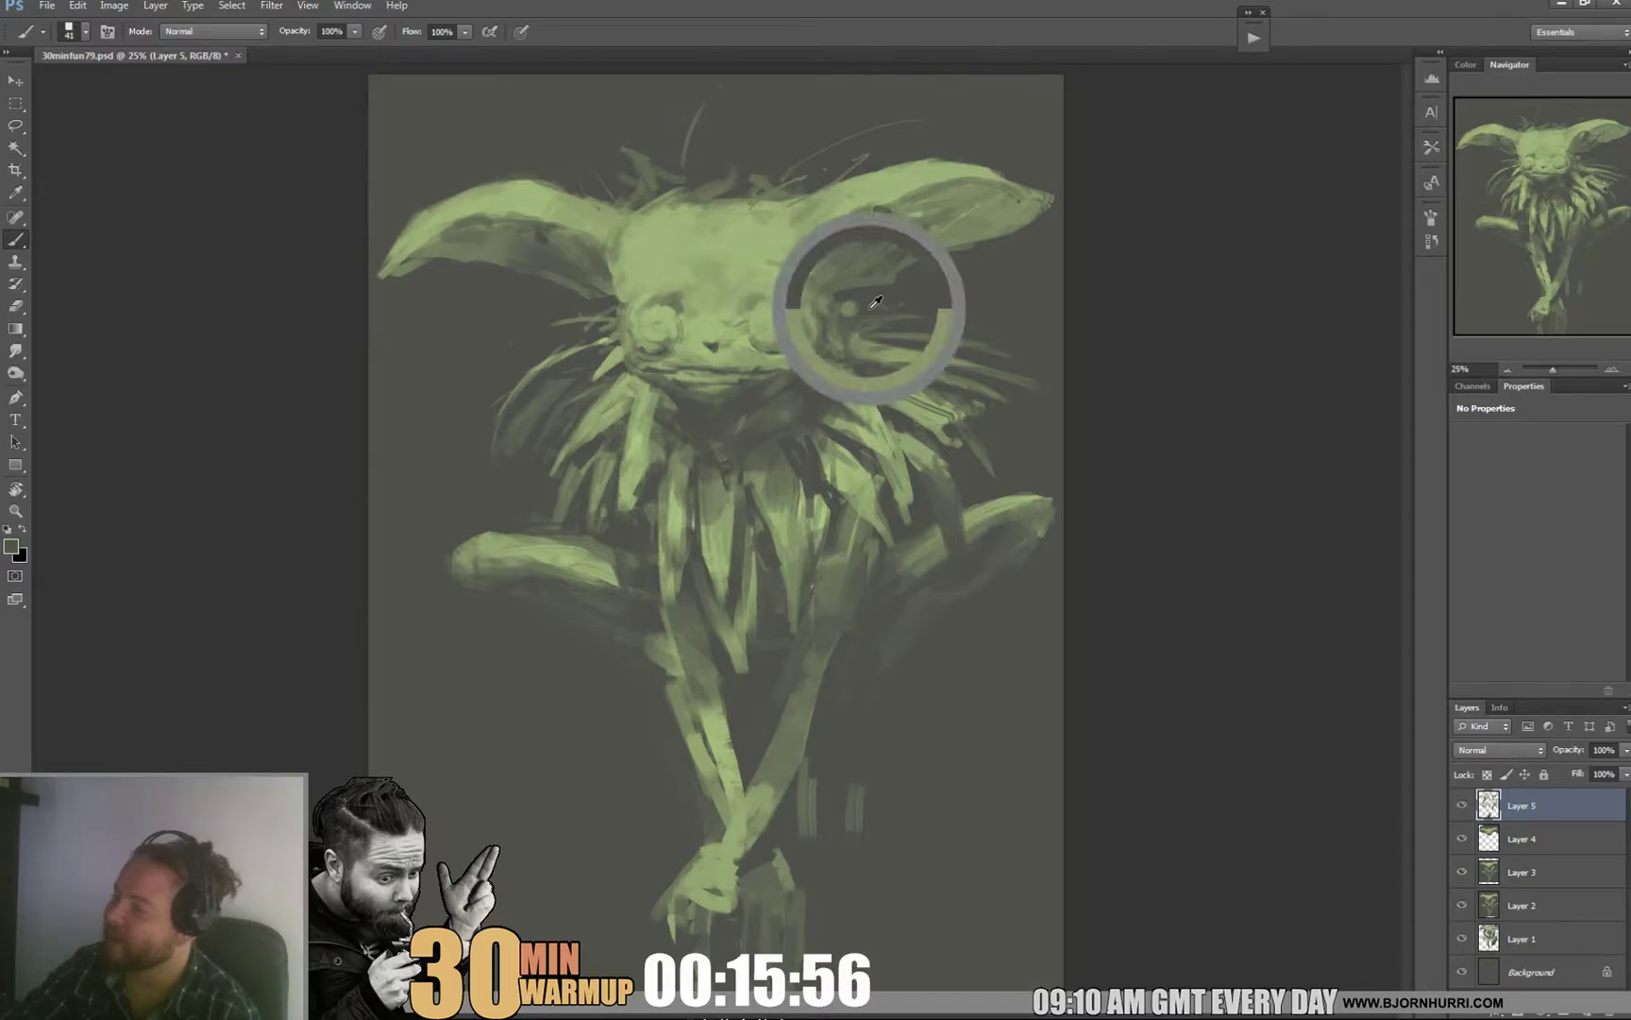
left_click(847, 311, "alt")
left_click(863, 305, "alt")
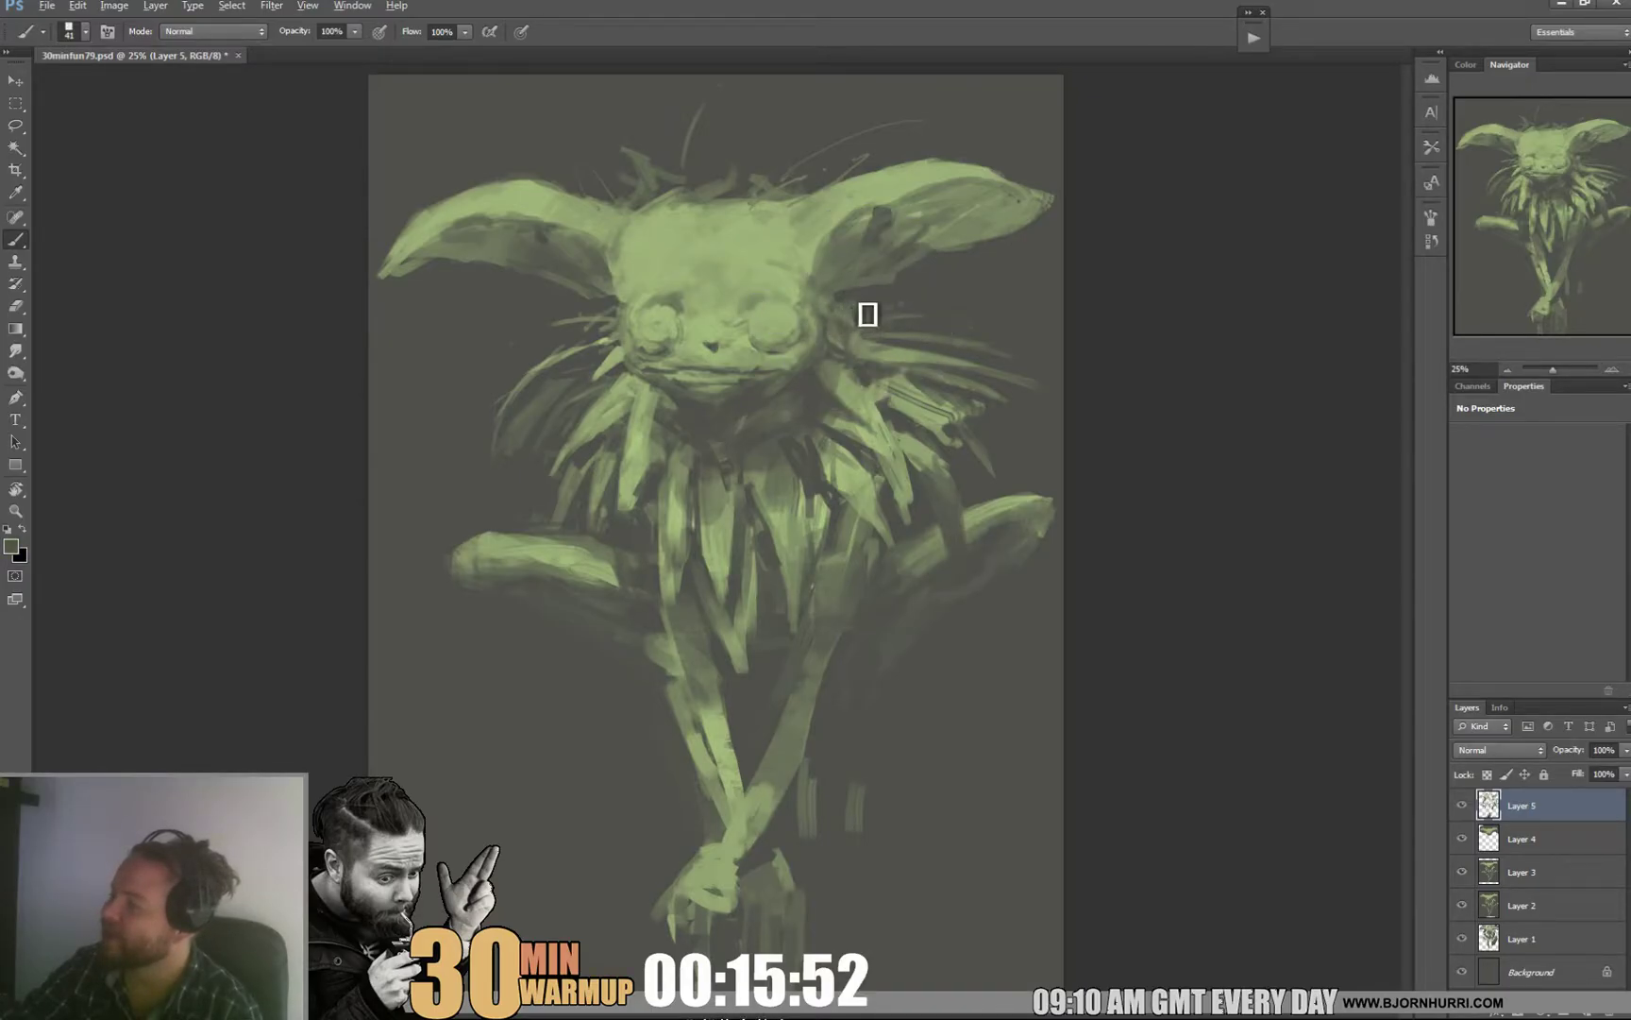
Step: Set the brush to 17 px and add thin hairs above the right collar feathers
right_click(939, 321)
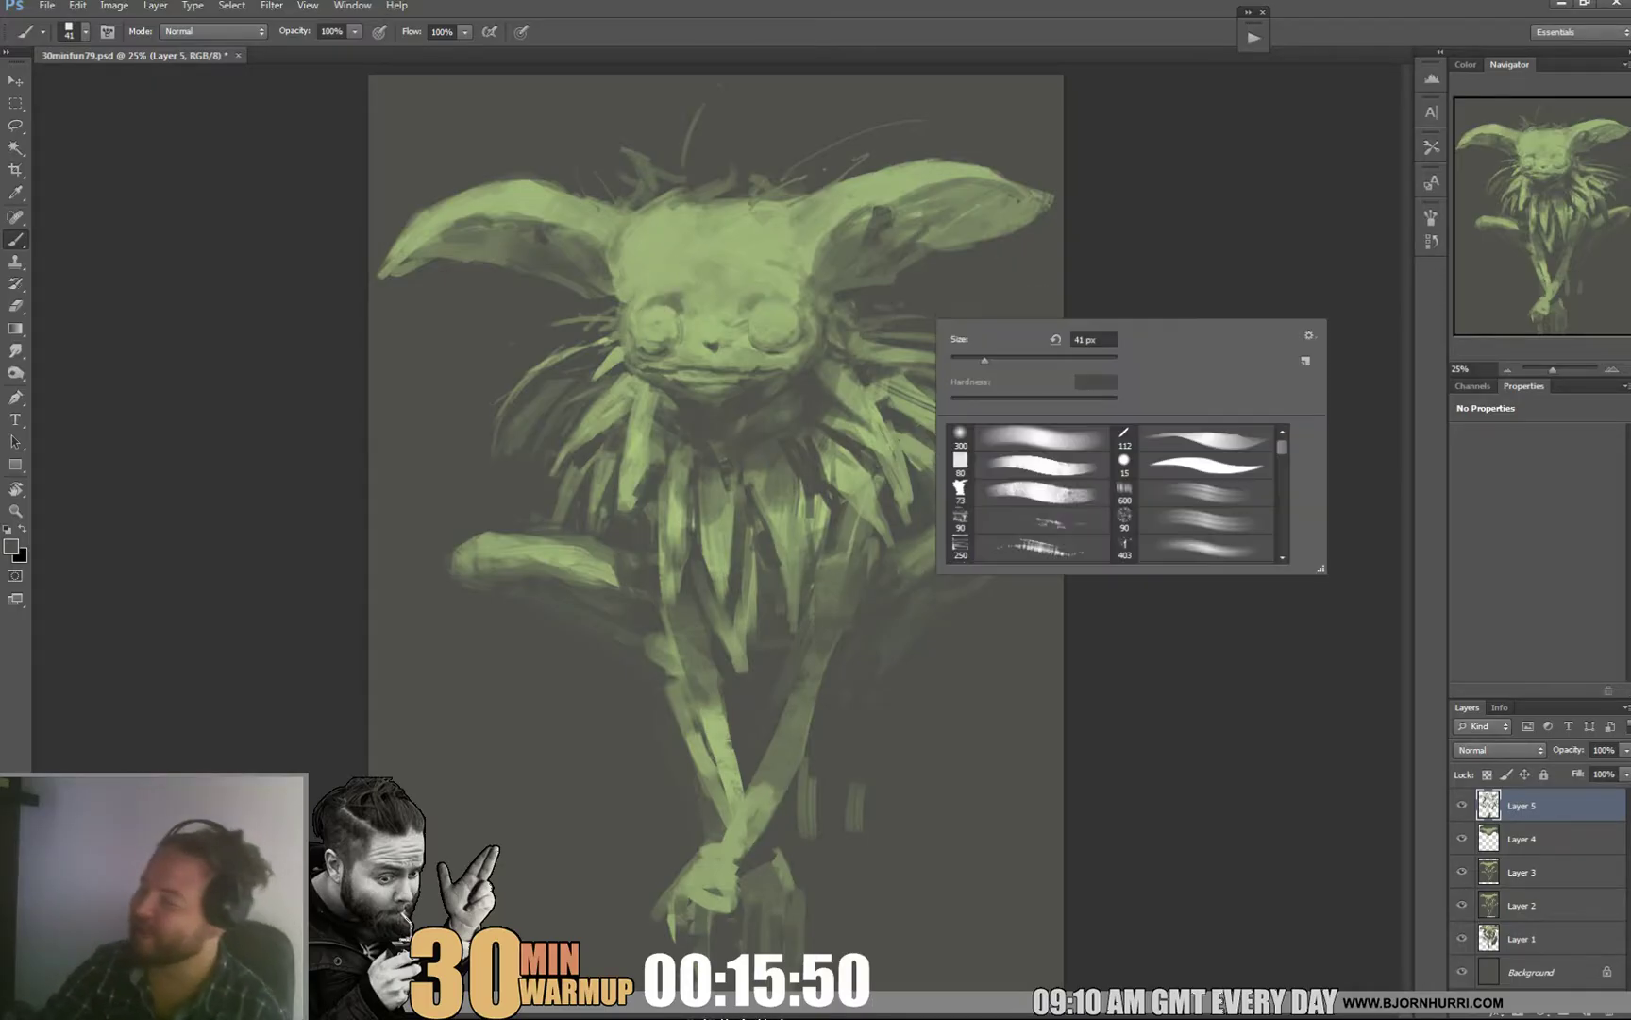
type("17")
key("Return")
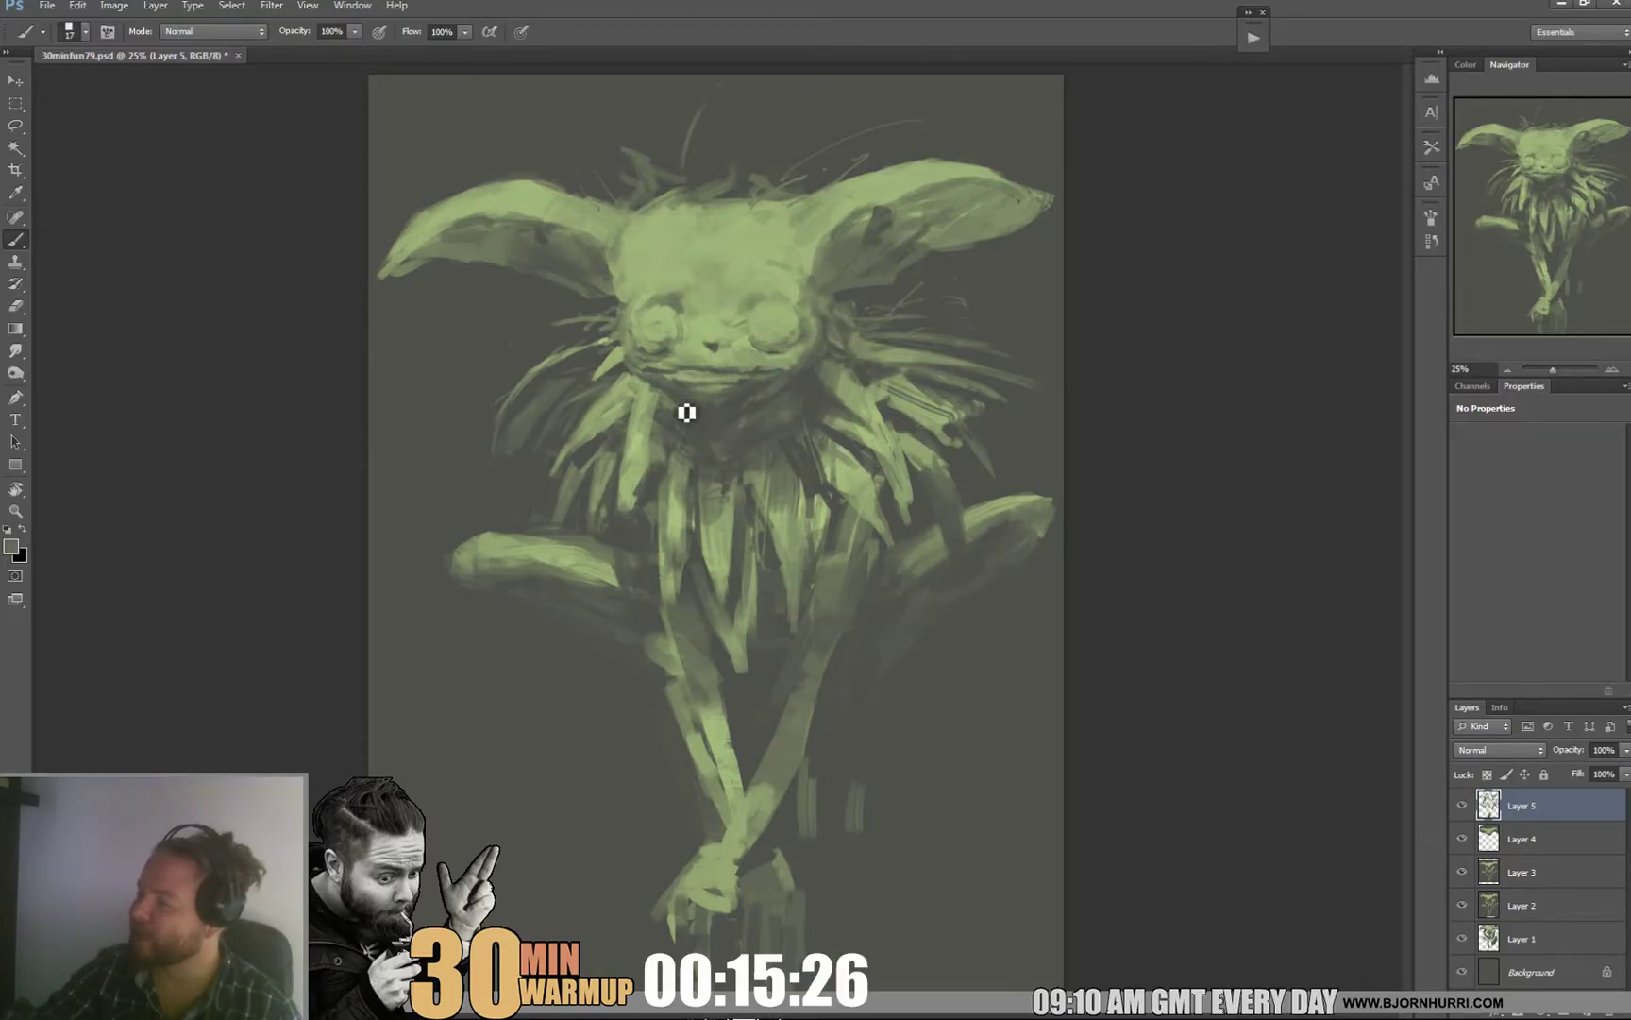
Step: Set the brush to 29 px, darken the inner corners of both eyes and refine the left eye's upper lid
right_click(799, 381)
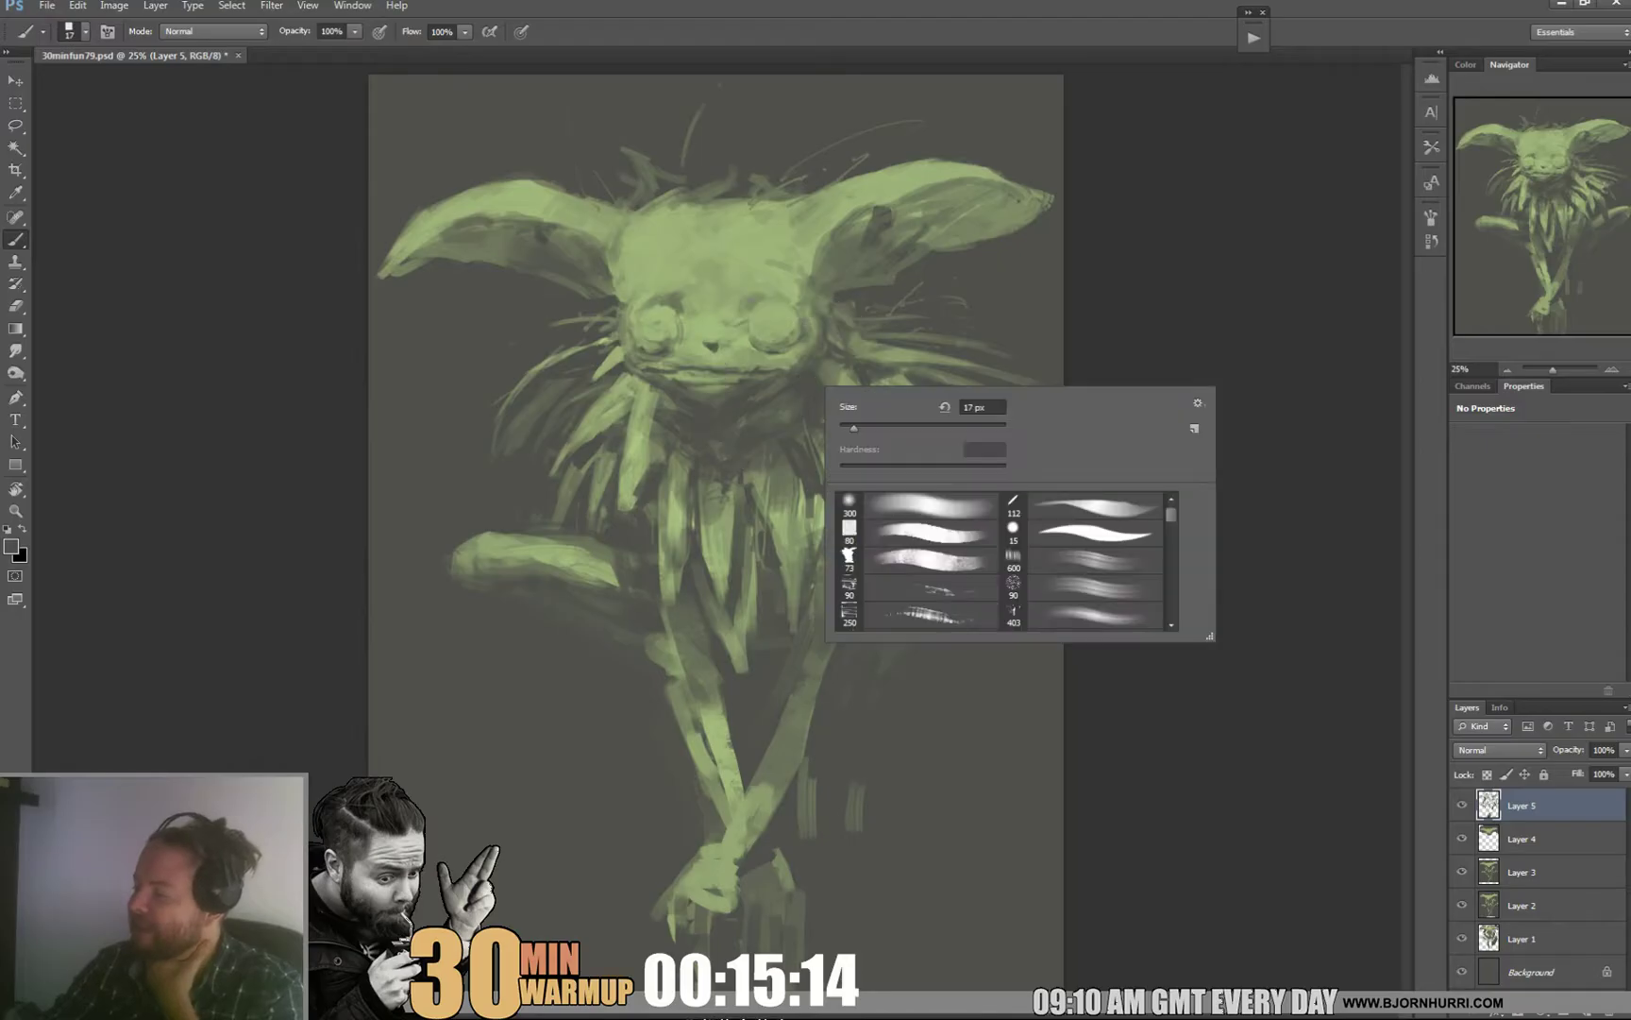
key("Return")
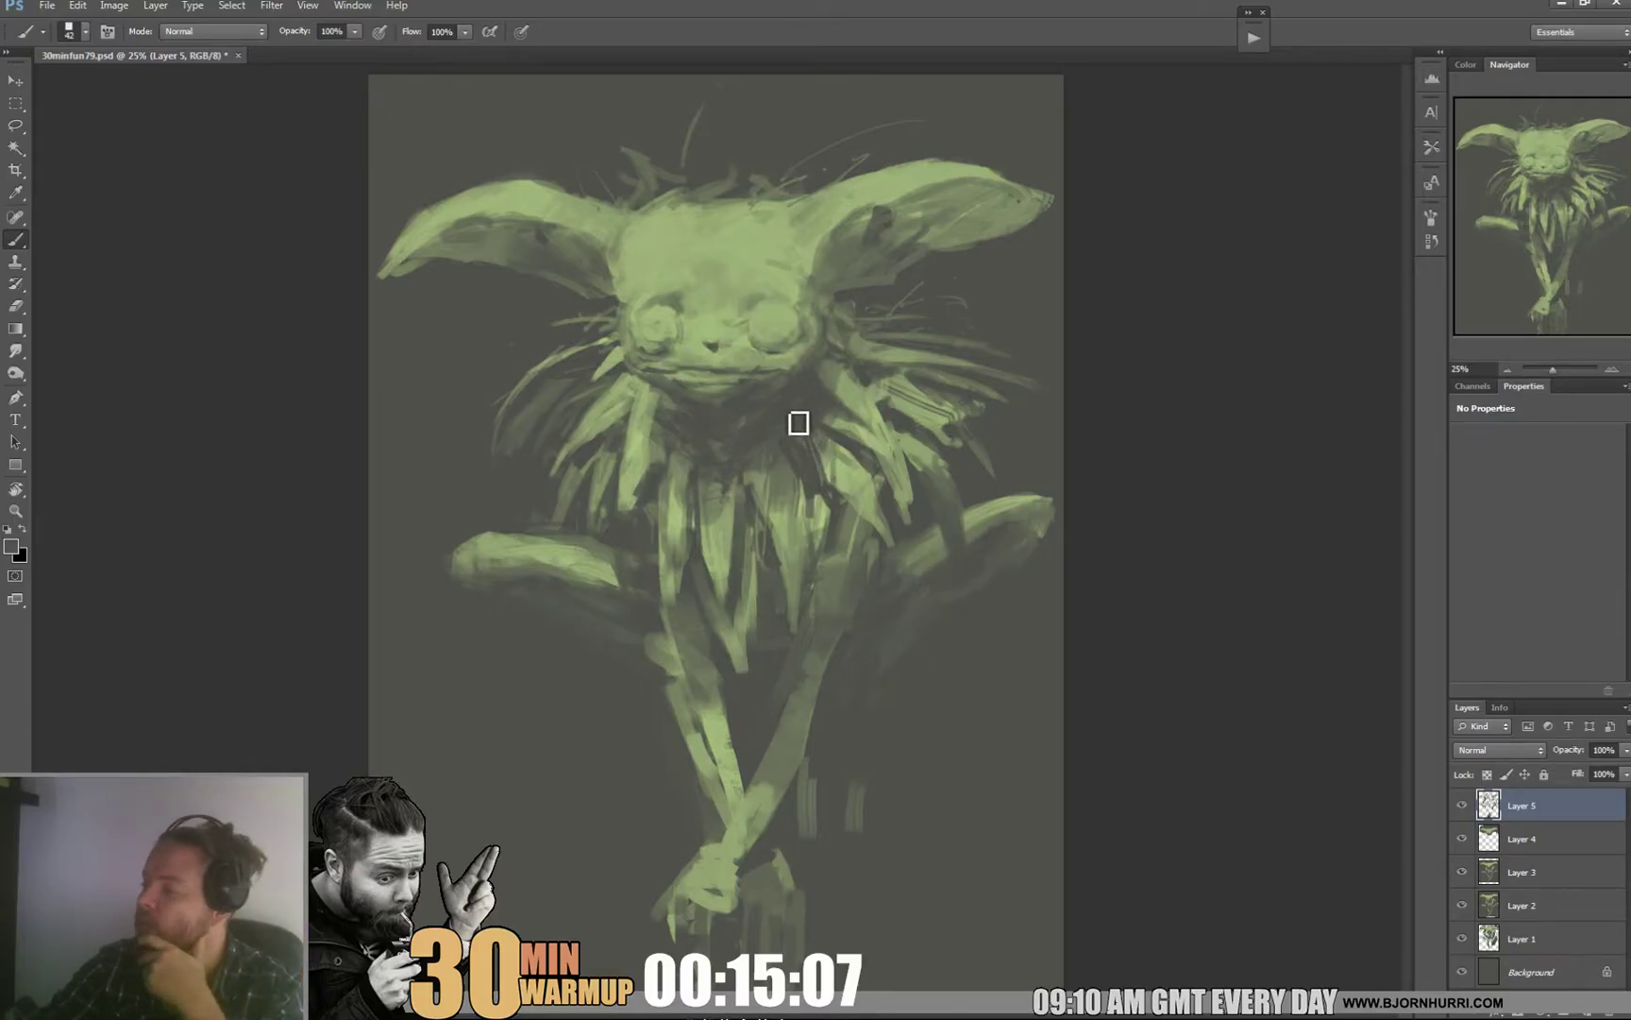
right_click(831, 374)
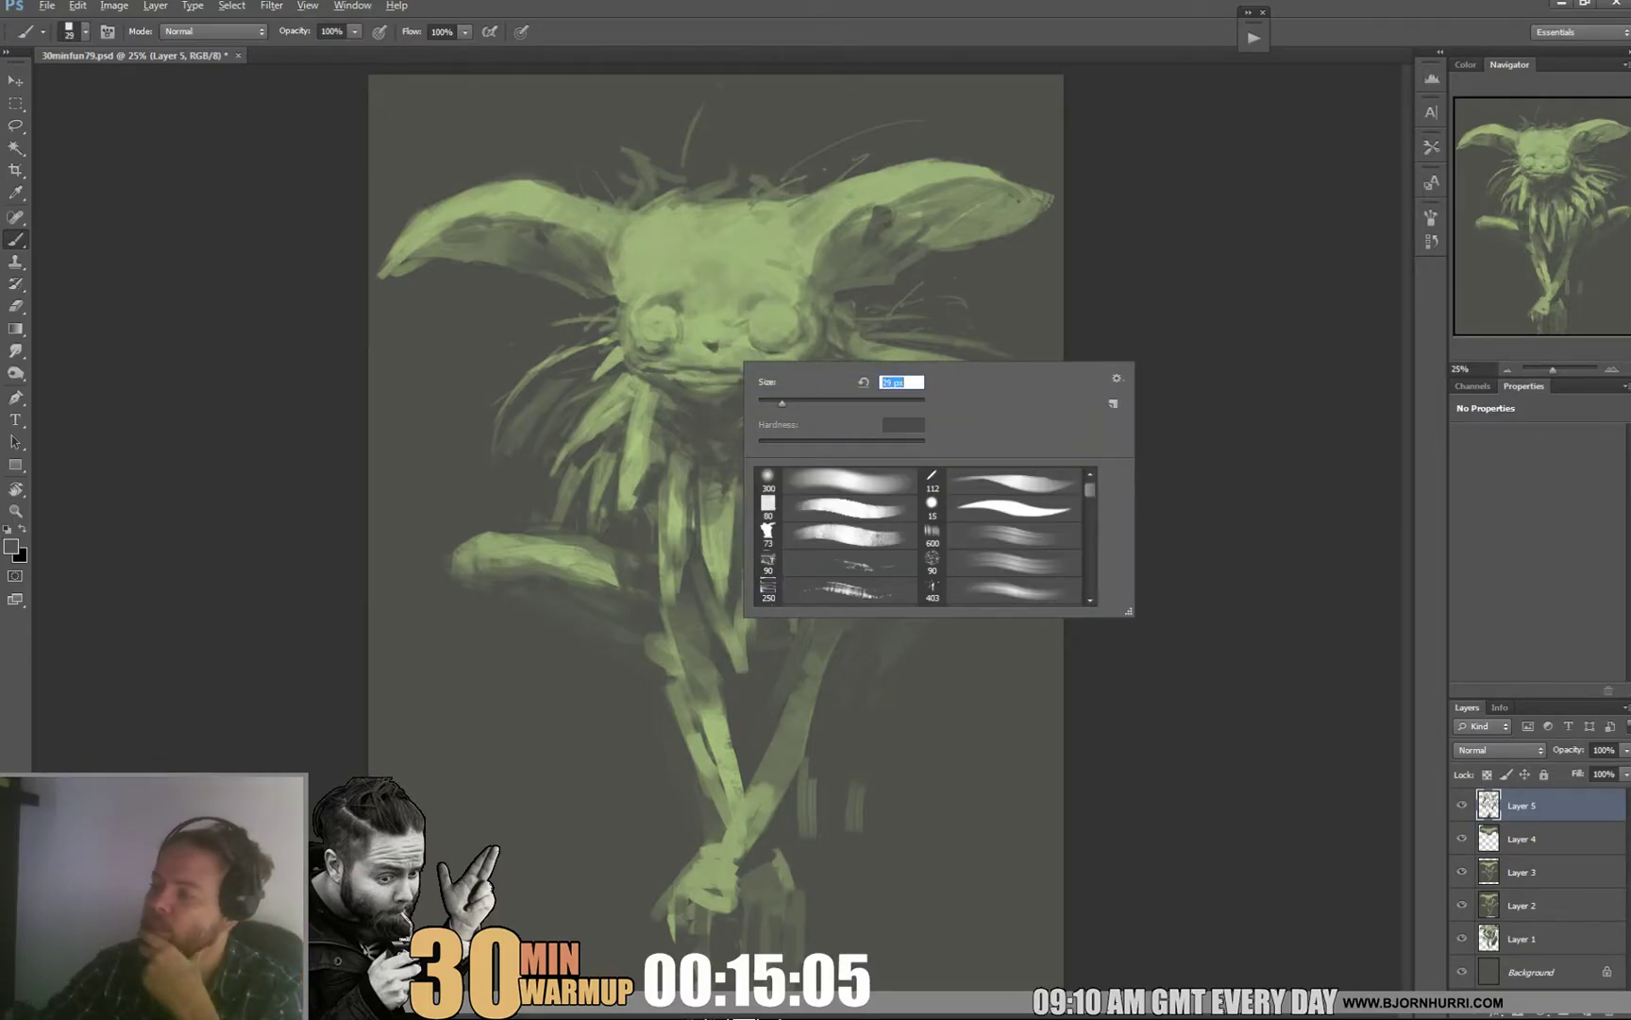
key("Return")
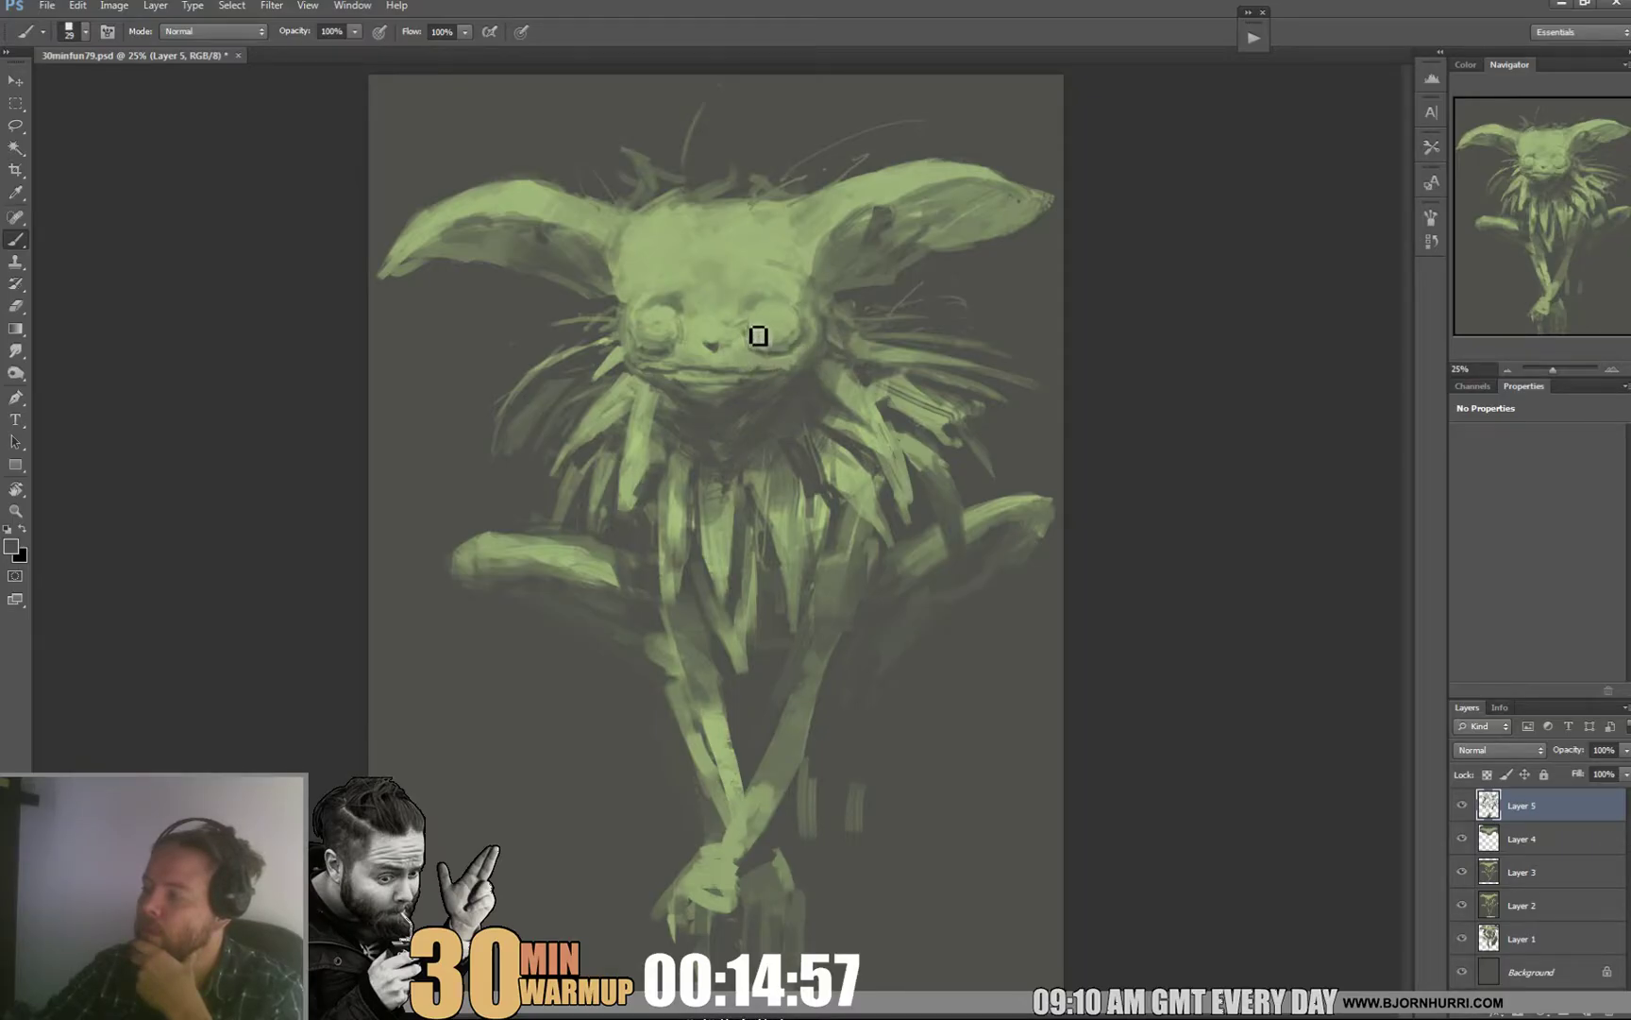
left_click_drag(748, 325, 683, 329)
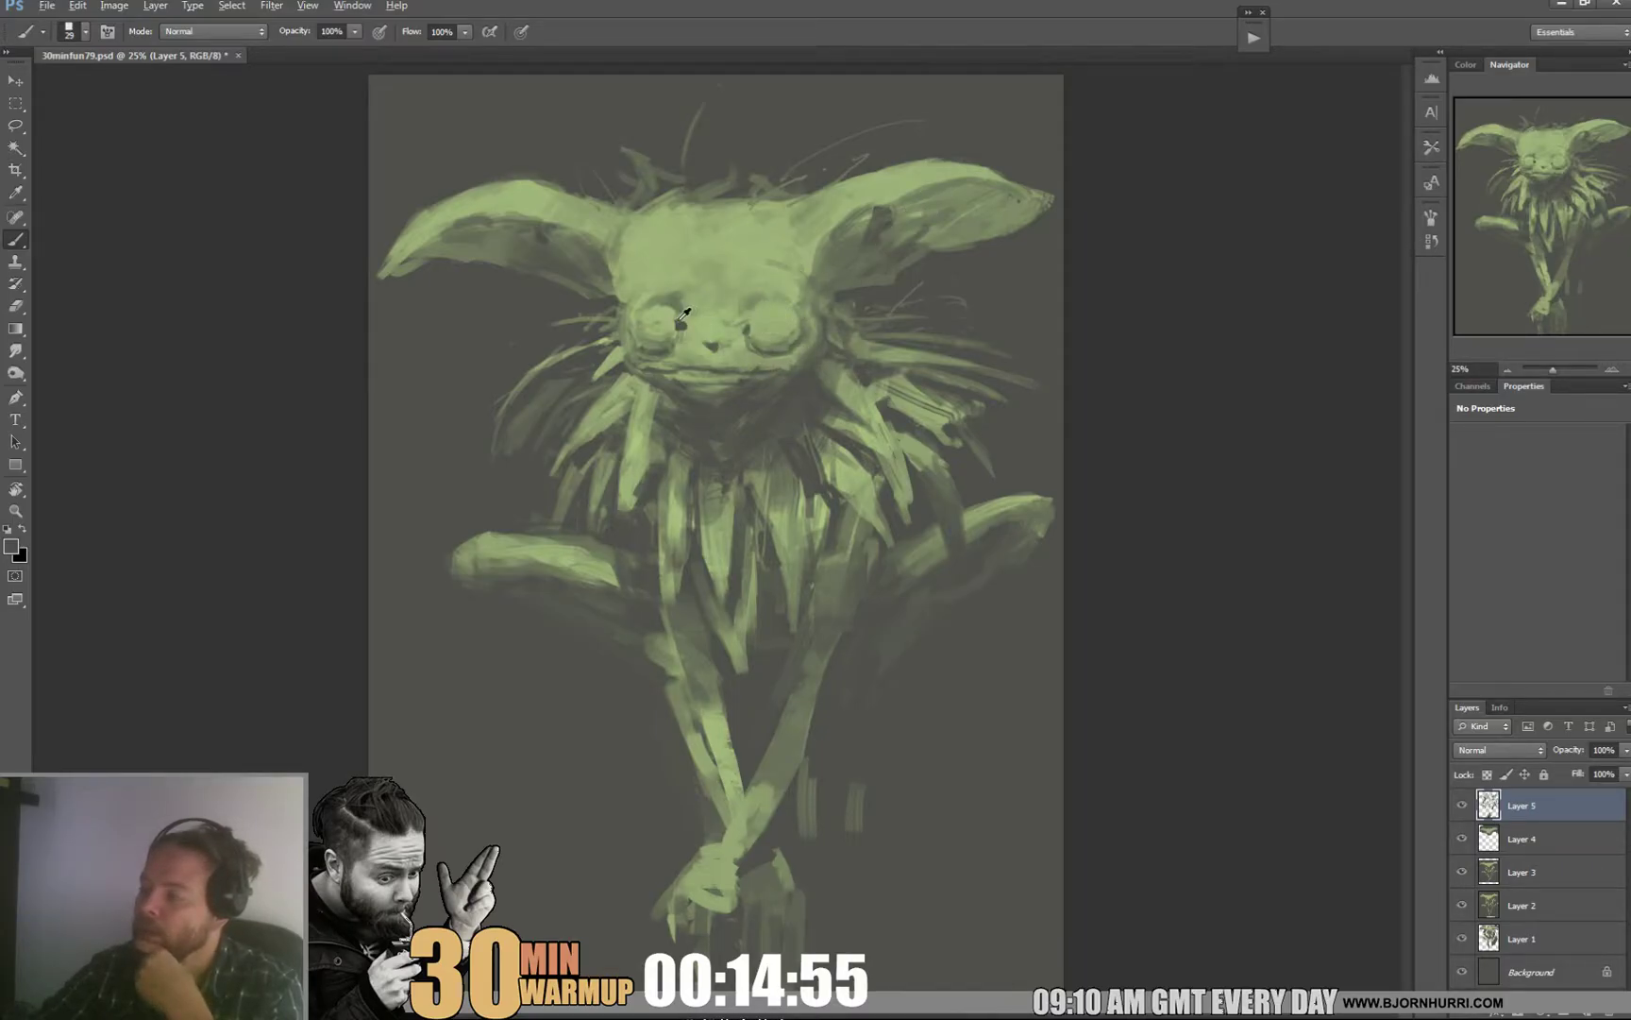
left_click(693, 333, "alt")
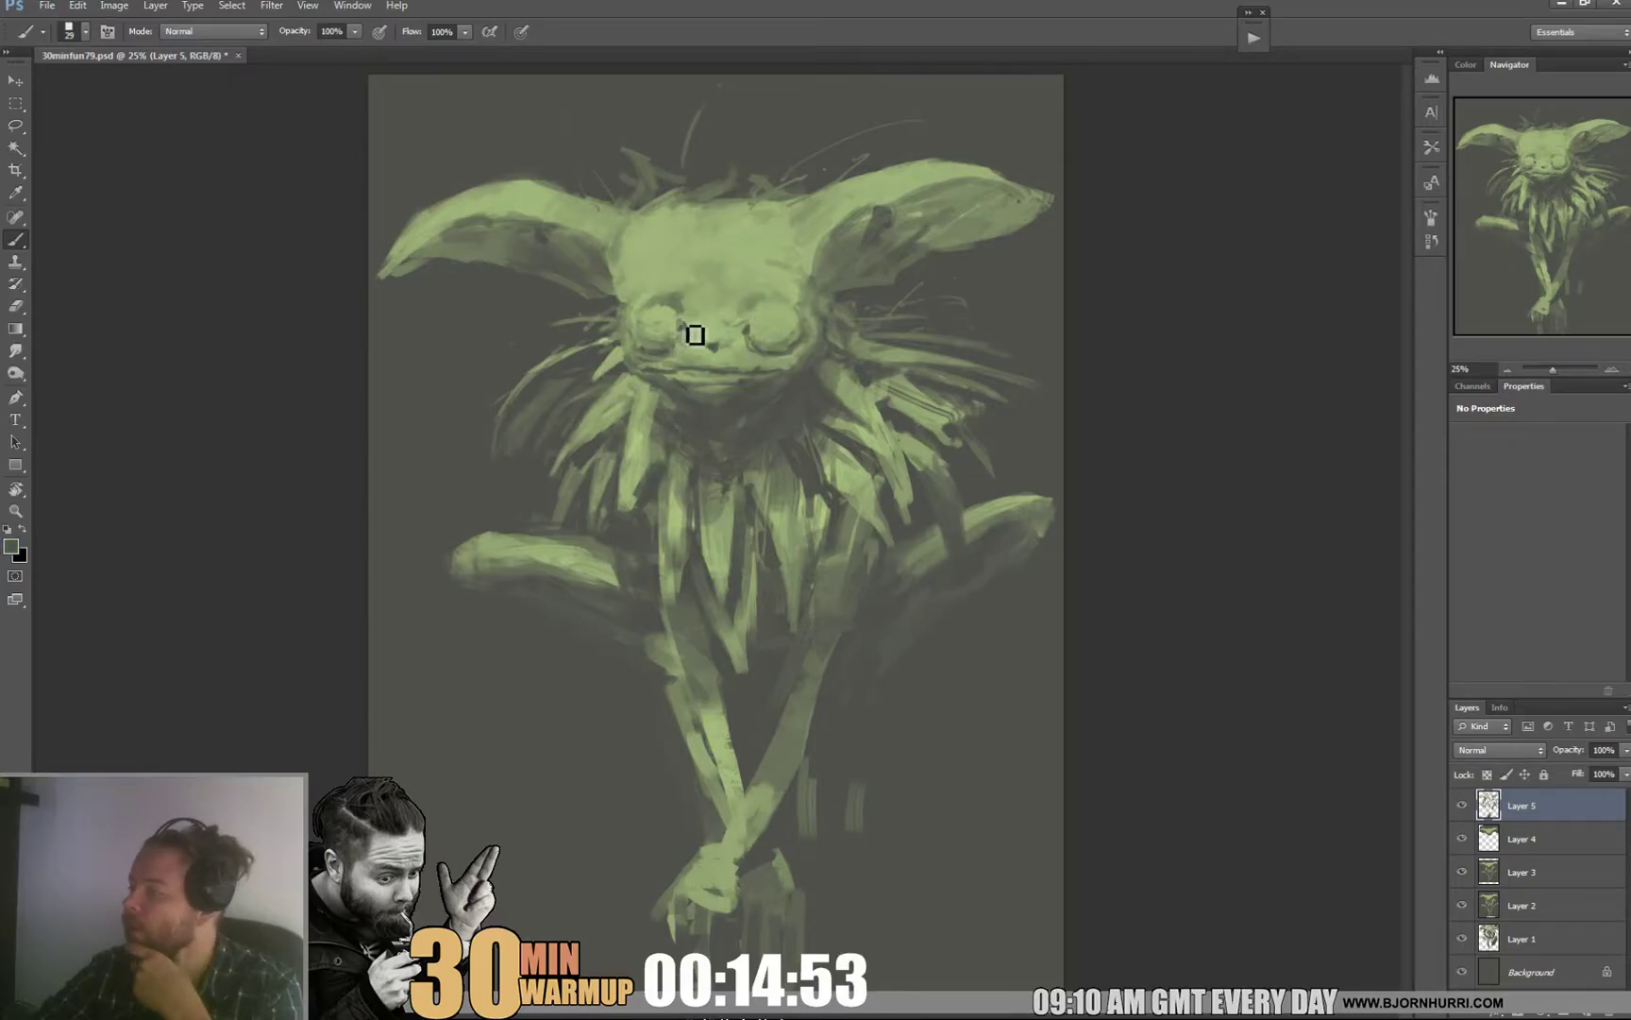
left_click(677, 312, "alt")
mouse_move(664, 314)
left_mouse_down()
mouse_move(647, 327)
mouse_move(656, 313)
left_mouse_up()
left_click(678, 299, "alt")
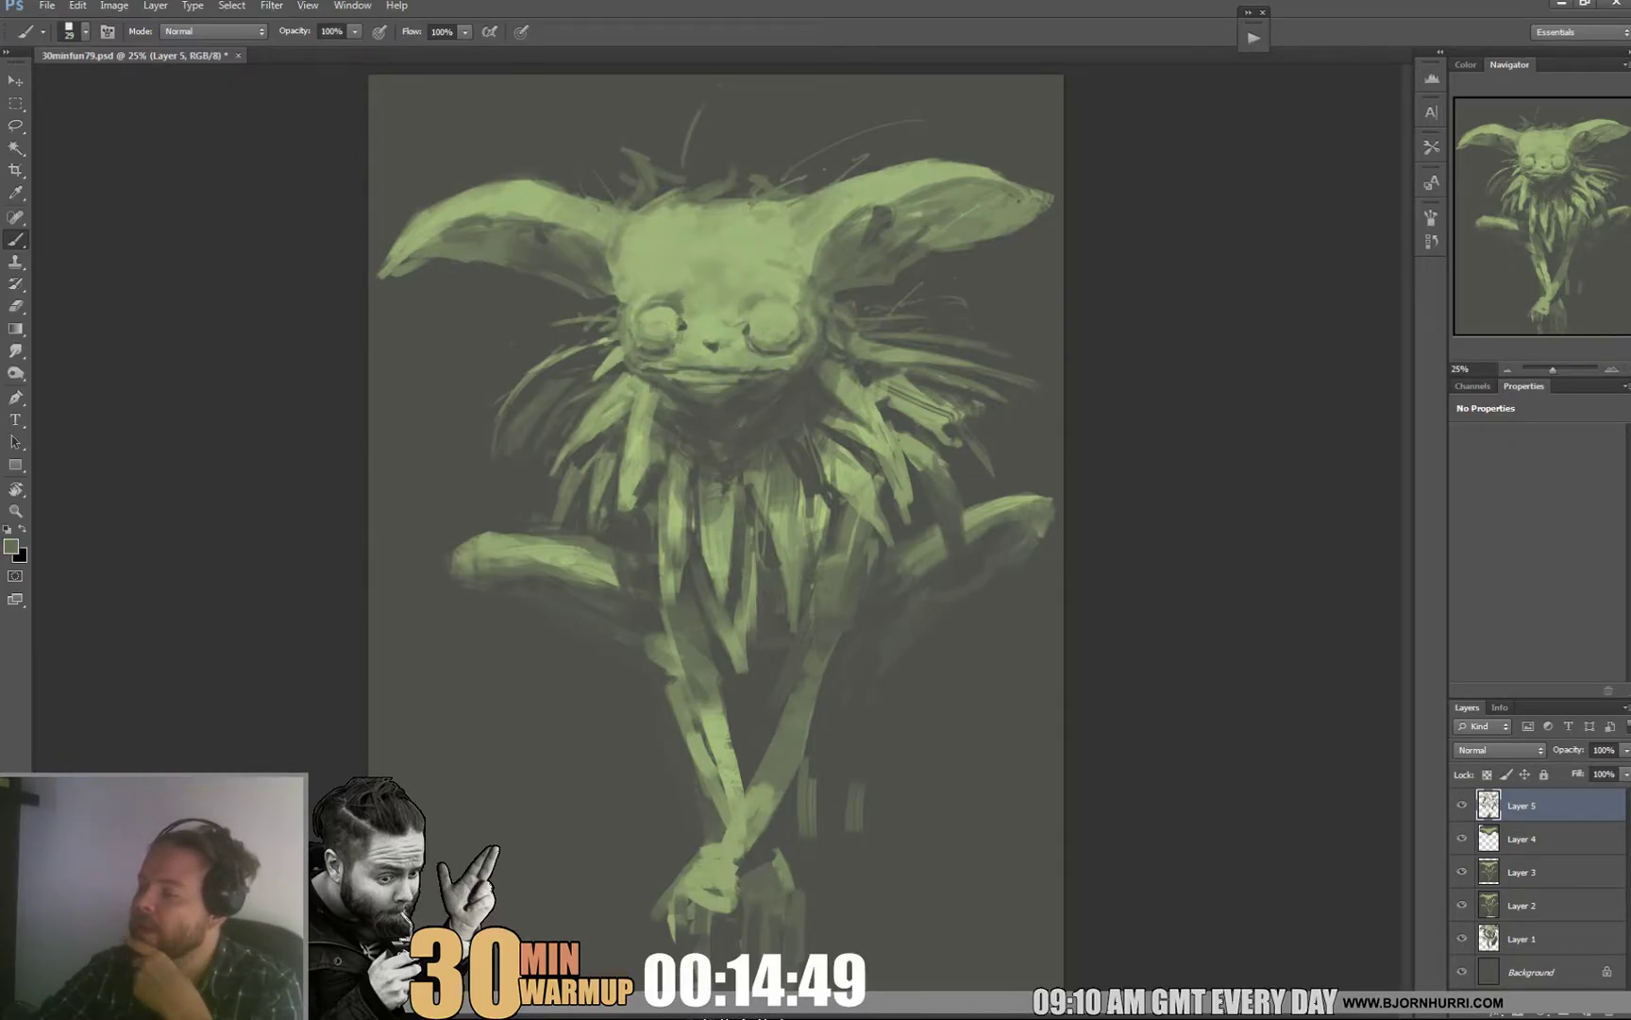
Step: Define the right eye's lid and round rim with sampled light and dark greens
left_click(780, 283, "alt")
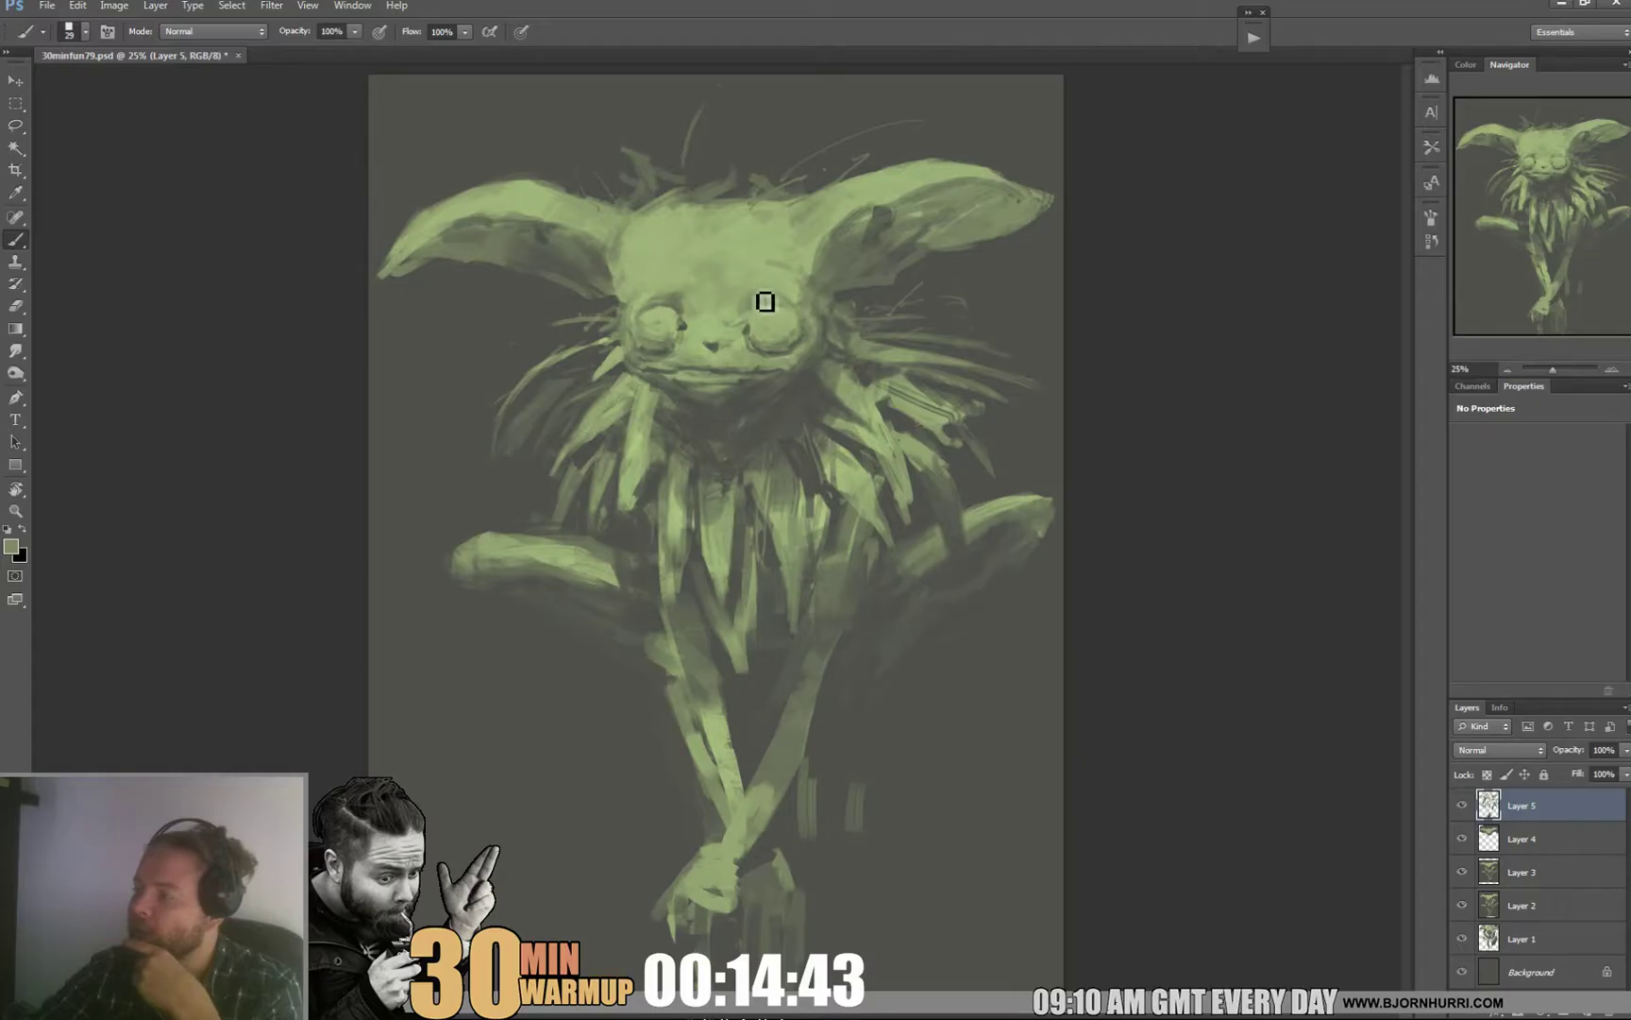
left_click_drag(760, 309, 787, 304)
left_click(746, 320, "alt")
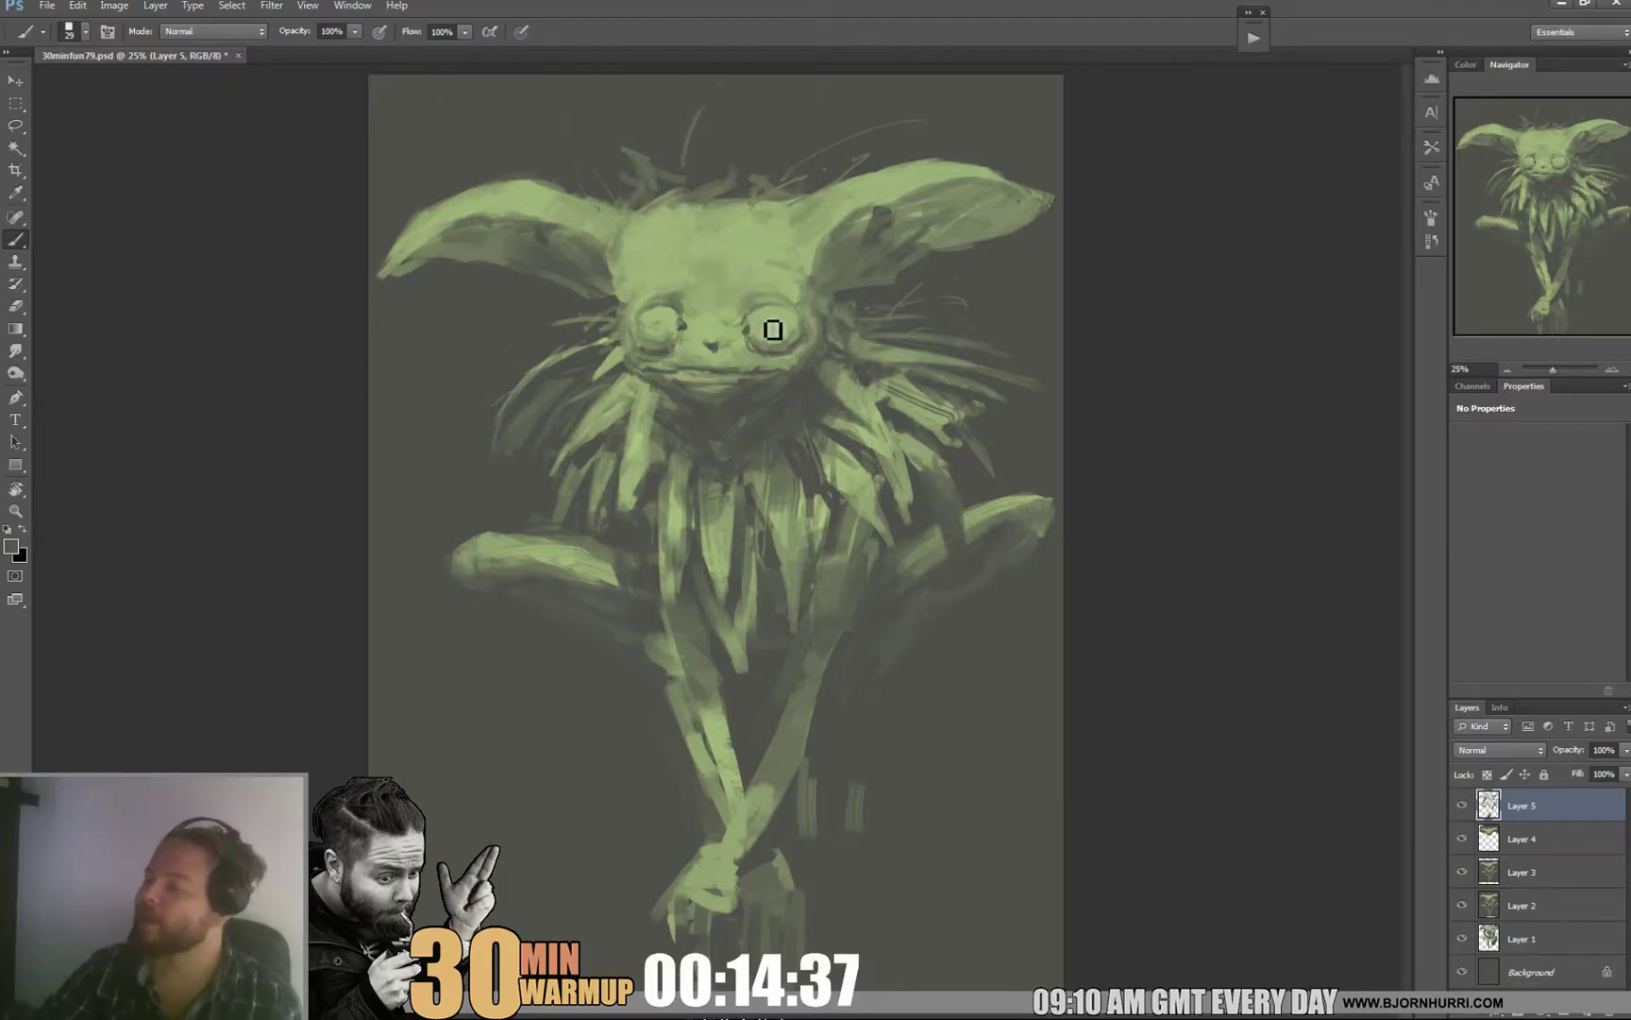
left_click(761, 323, "alt")
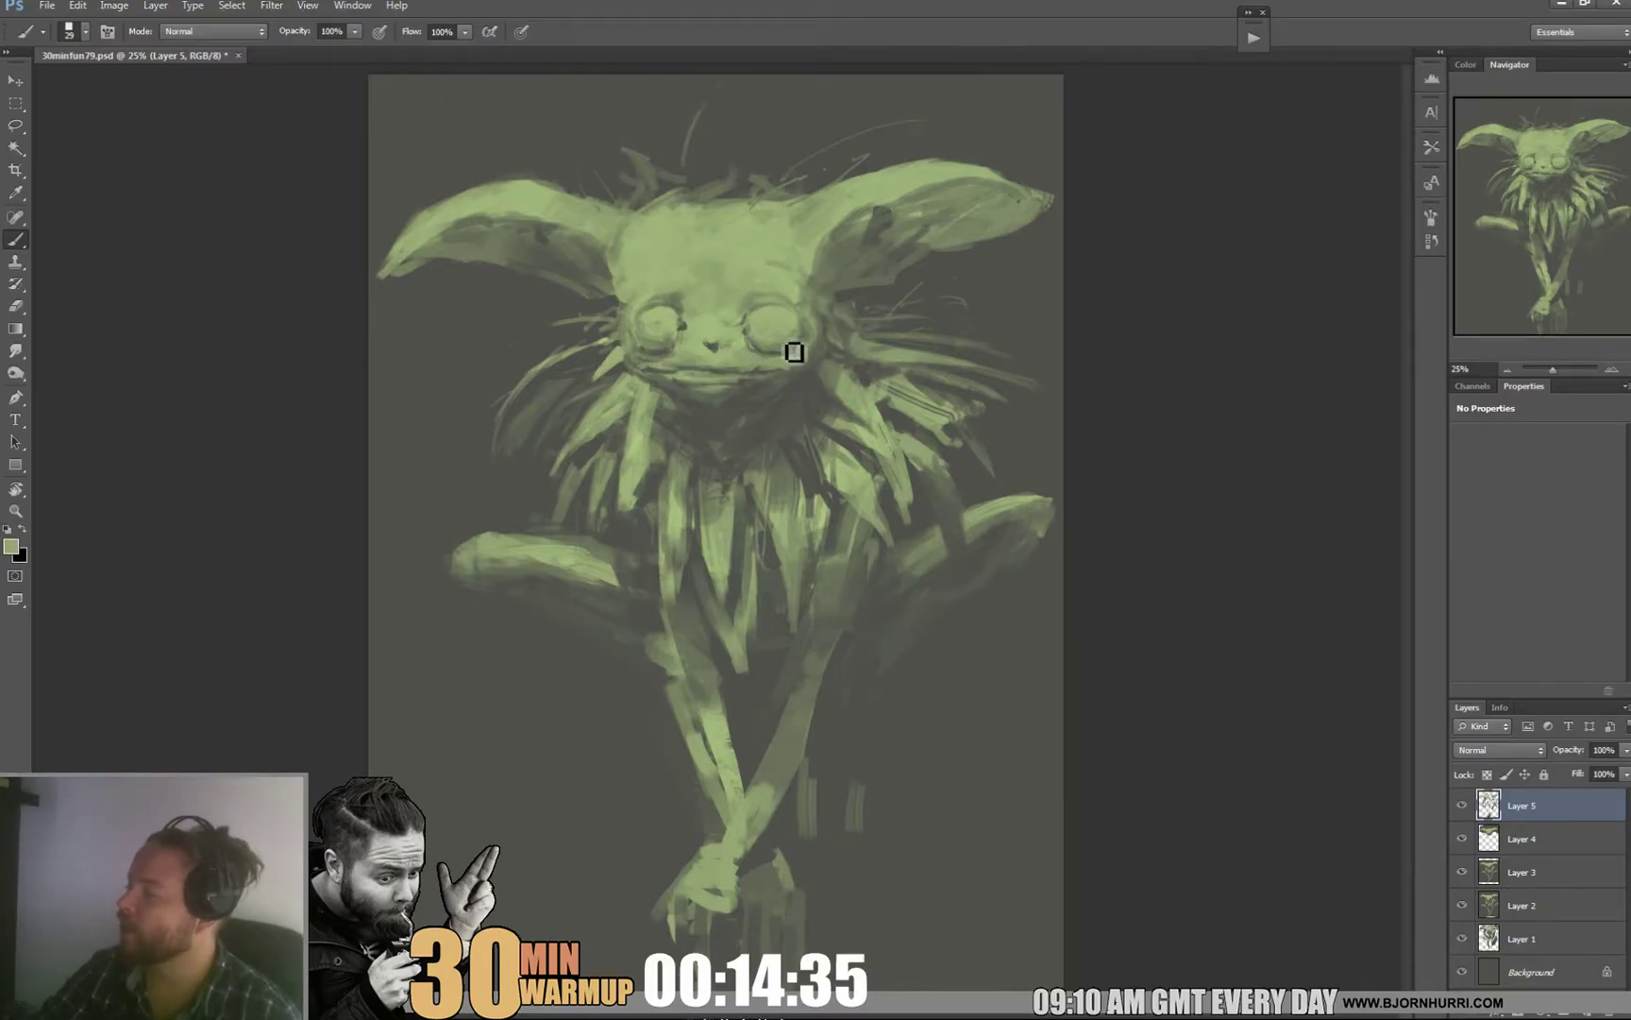
left_click(799, 335, "alt")
left_click_drag(801, 323, 799, 343)
left_click(794, 320, "alt")
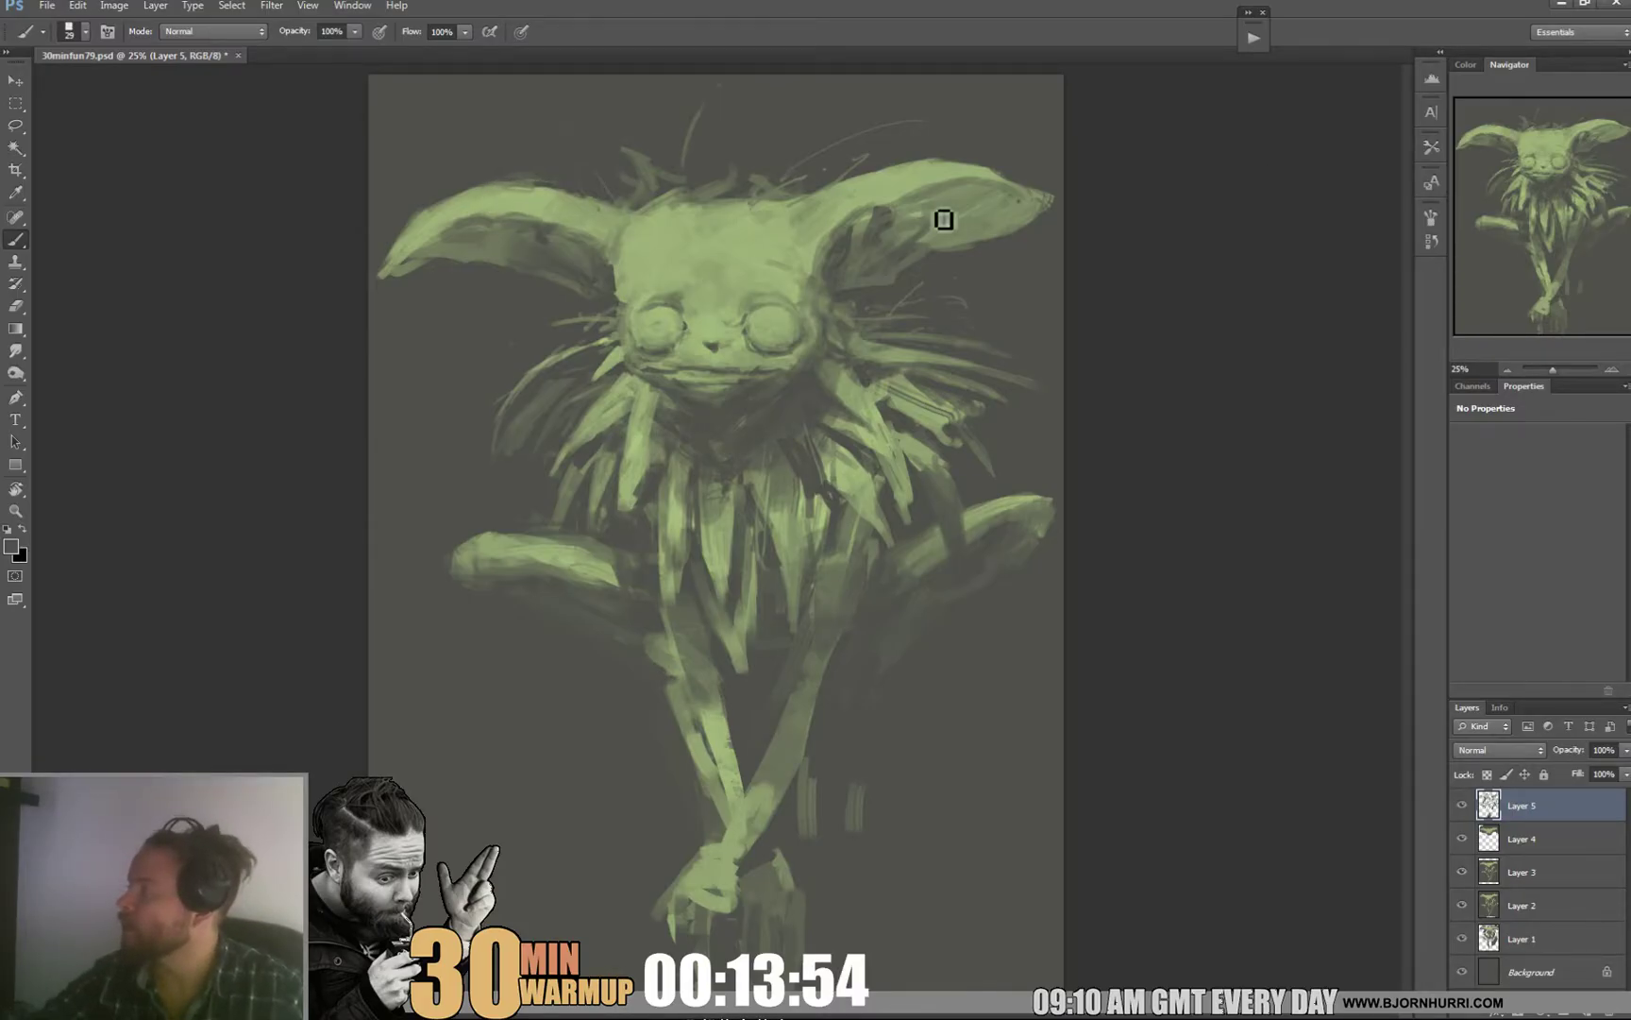
Step: Set the brush to 15 px and paint fine hair strokes on both ear tips and the inner ear bases
right_click(983, 161)
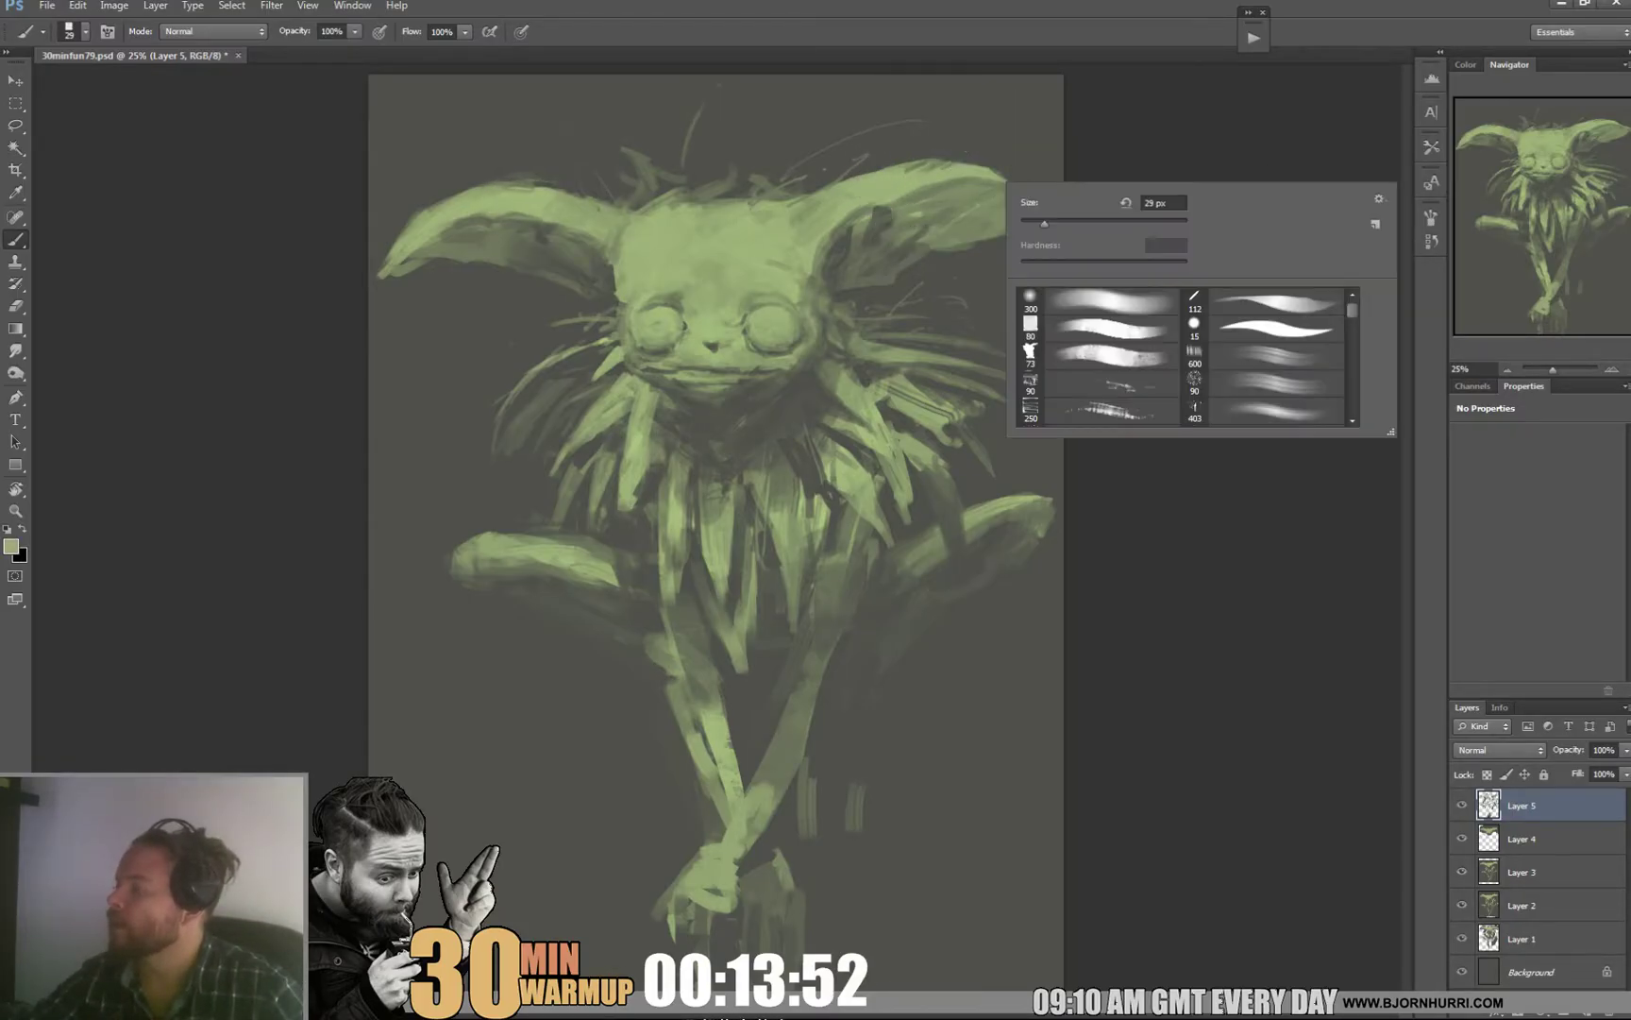
left_click(976, 164, "alt")
mouse_move(970, 165)
left_mouse_down()
mouse_move(1008, 182)
mouse_move(967, 183)
mouse_move(1062, 184)
mouse_move(993, 188)
mouse_move(1076, 191)
left_mouse_up()
left_click_drag(452, 215, 363, 280)
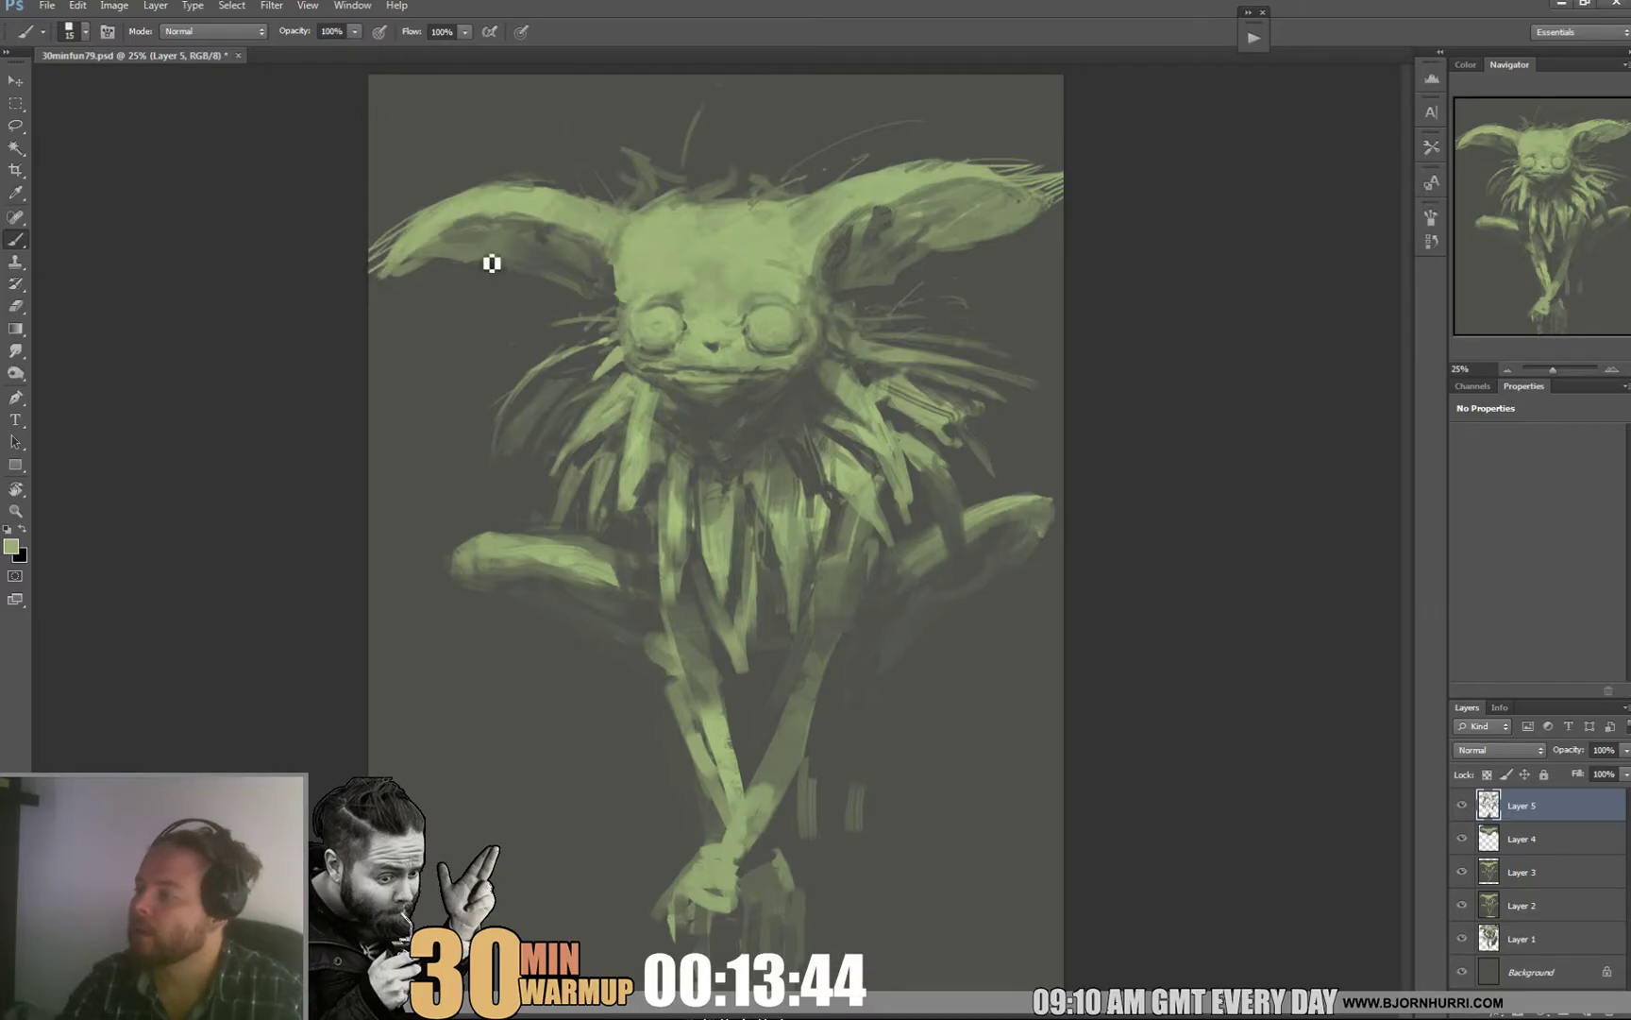
mouse_move(613, 274)
left_mouse_down()
mouse_move(588, 261)
mouse_move(579, 289)
left_mouse_up()
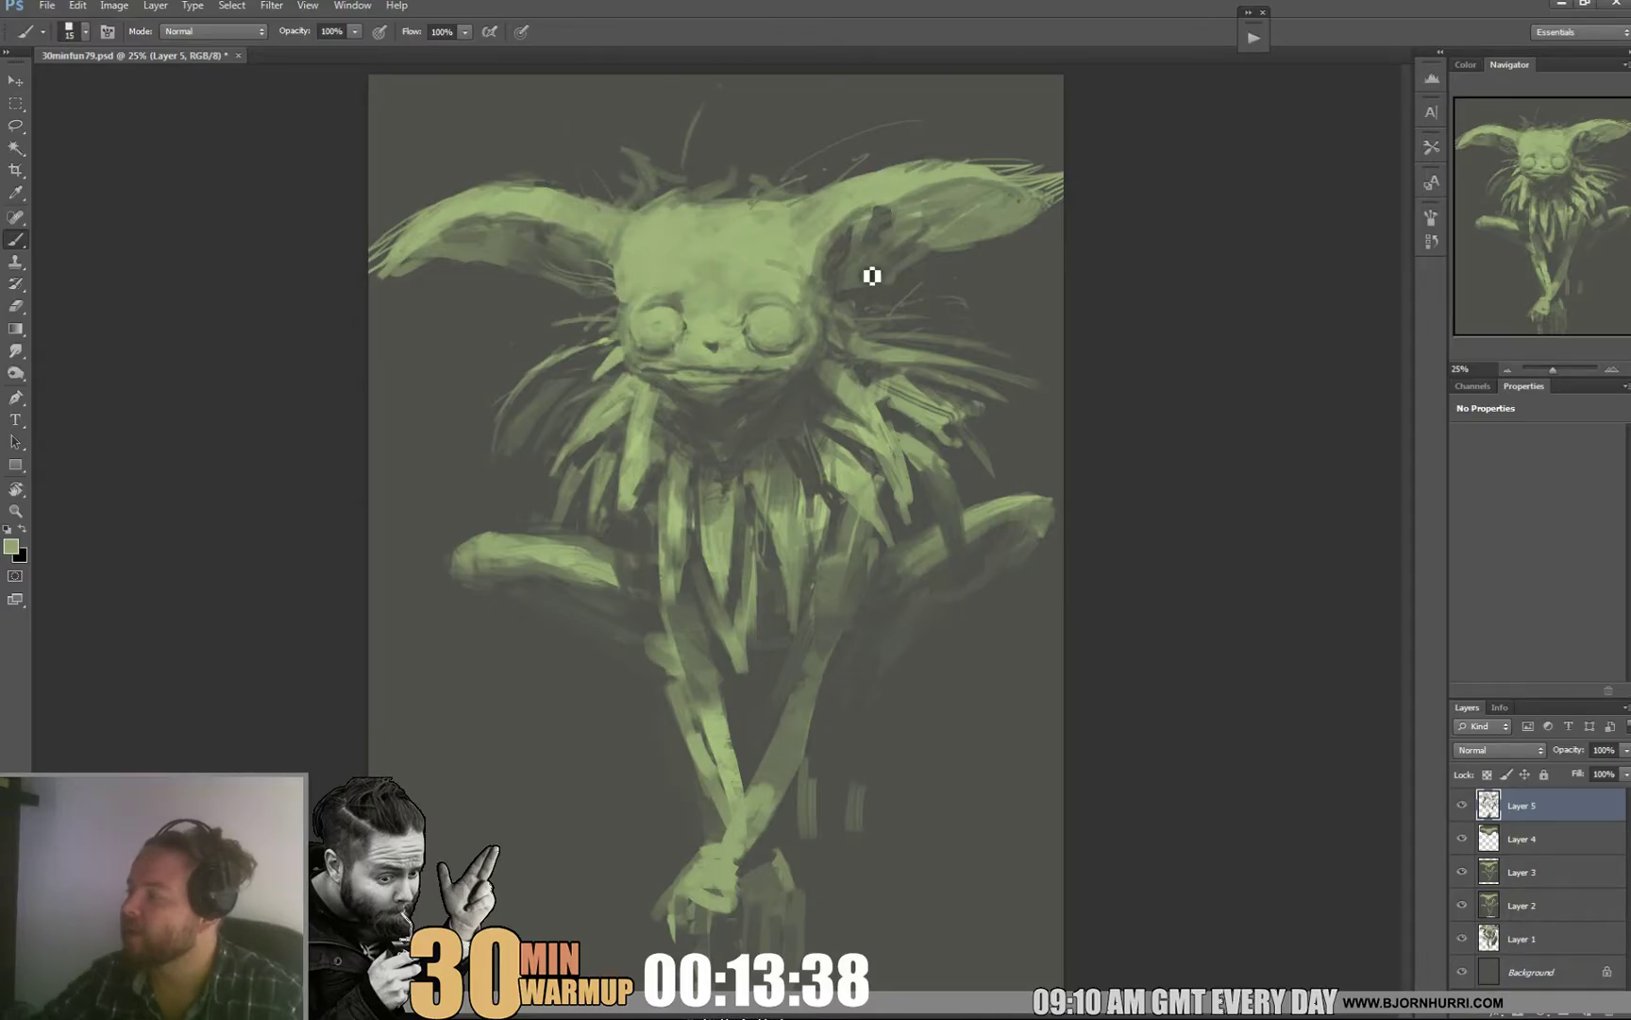
left_click(823, 277, "alt")
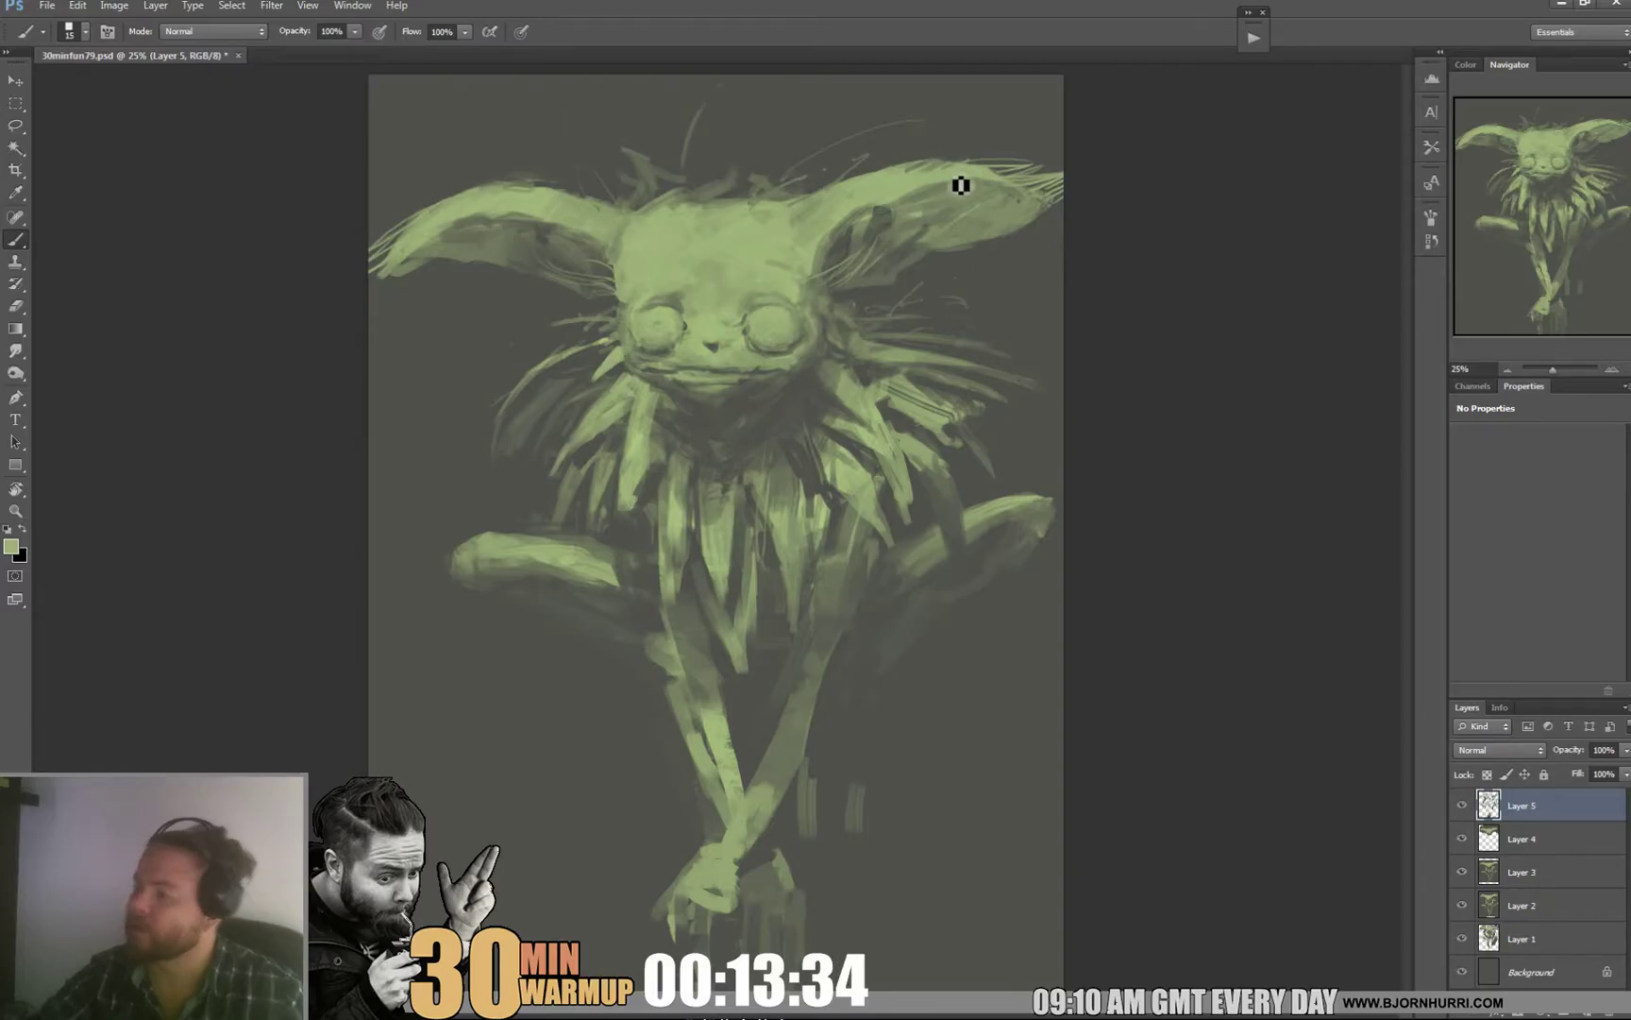
Step: Erase the stray hair strokes around both ear tips with a 71 px eraser
key("e")
mouse_move(372, 276)
left_mouse_down()
mouse_move(415, 224)
mouse_move(390, 263)
left_mouse_up()
right_click(422, 227)
left_click(496, 276)
left_click(427, 200)
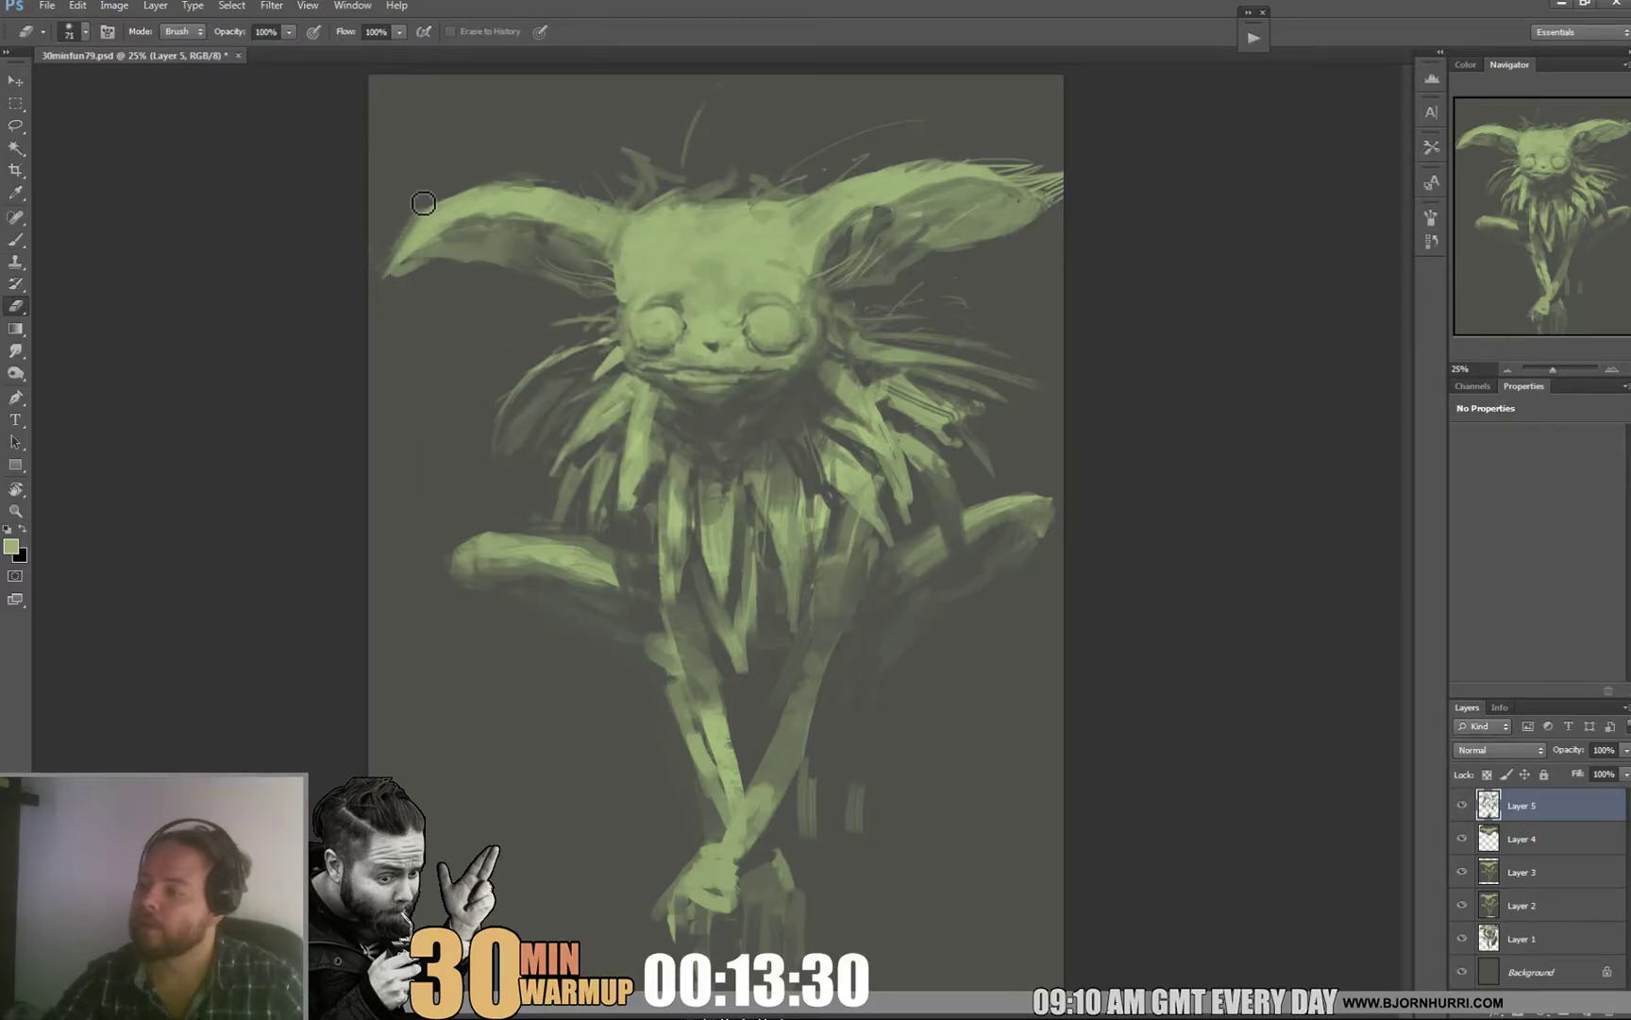
left_click_drag(977, 157, 1049, 177)
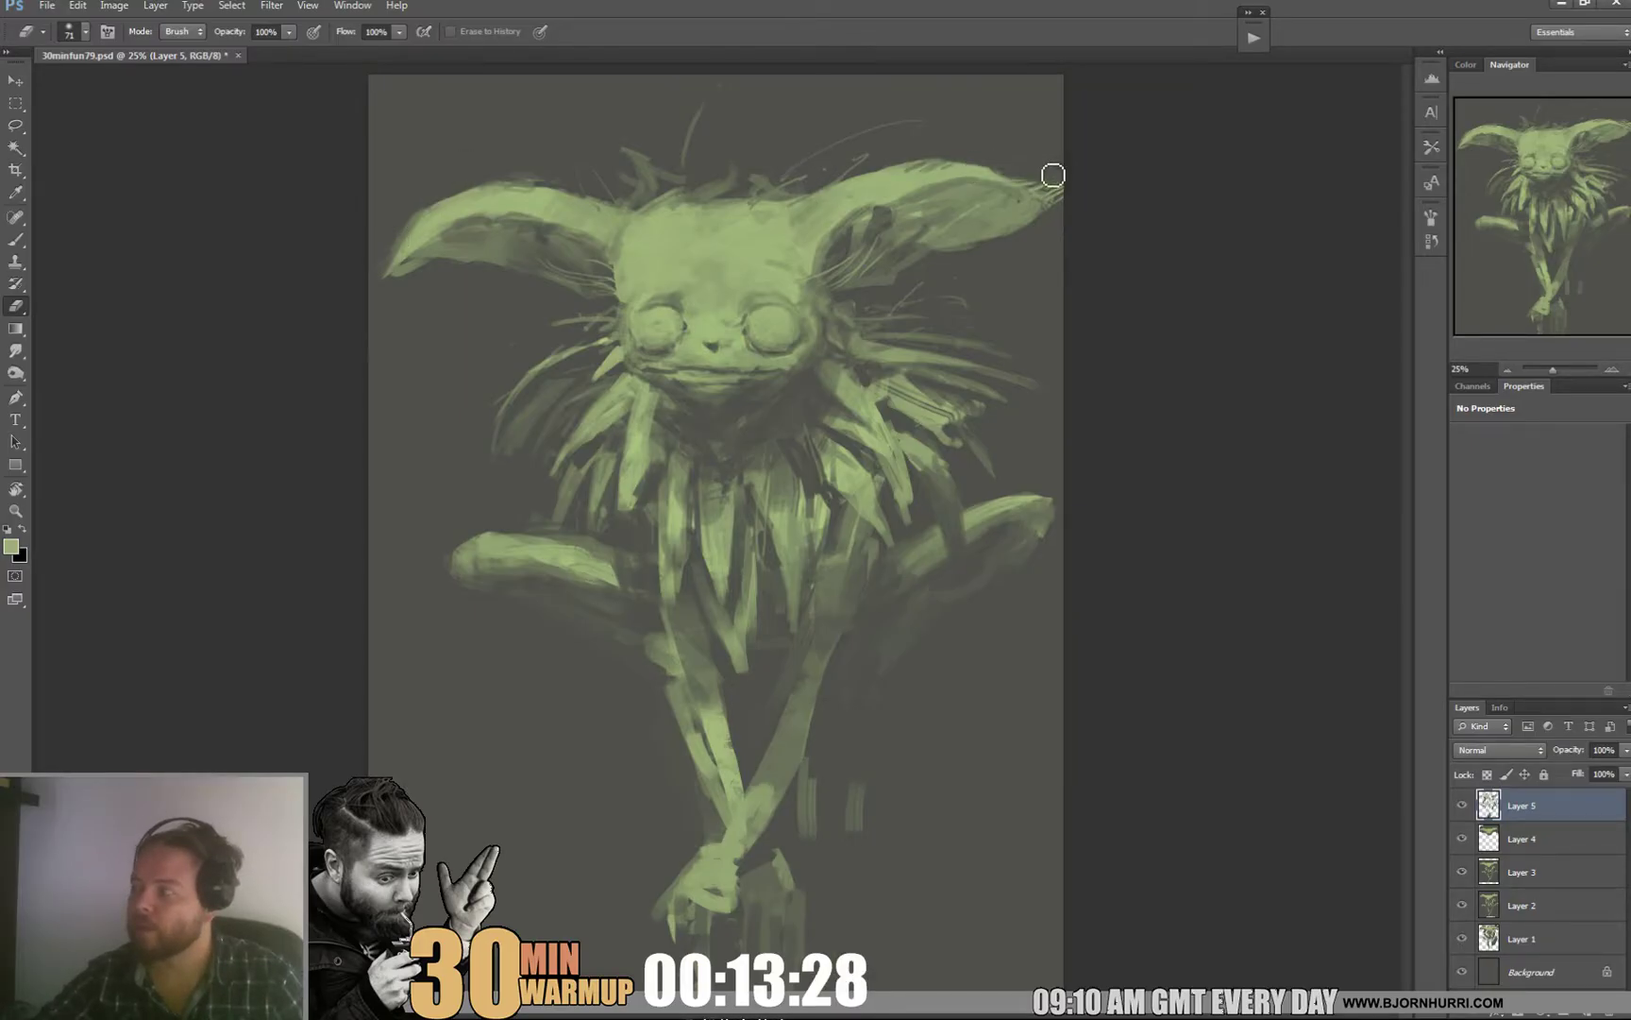
Step: Extend the left ear tip to a sharp point and clean up its lower edge with a 42 px brush
key("b")
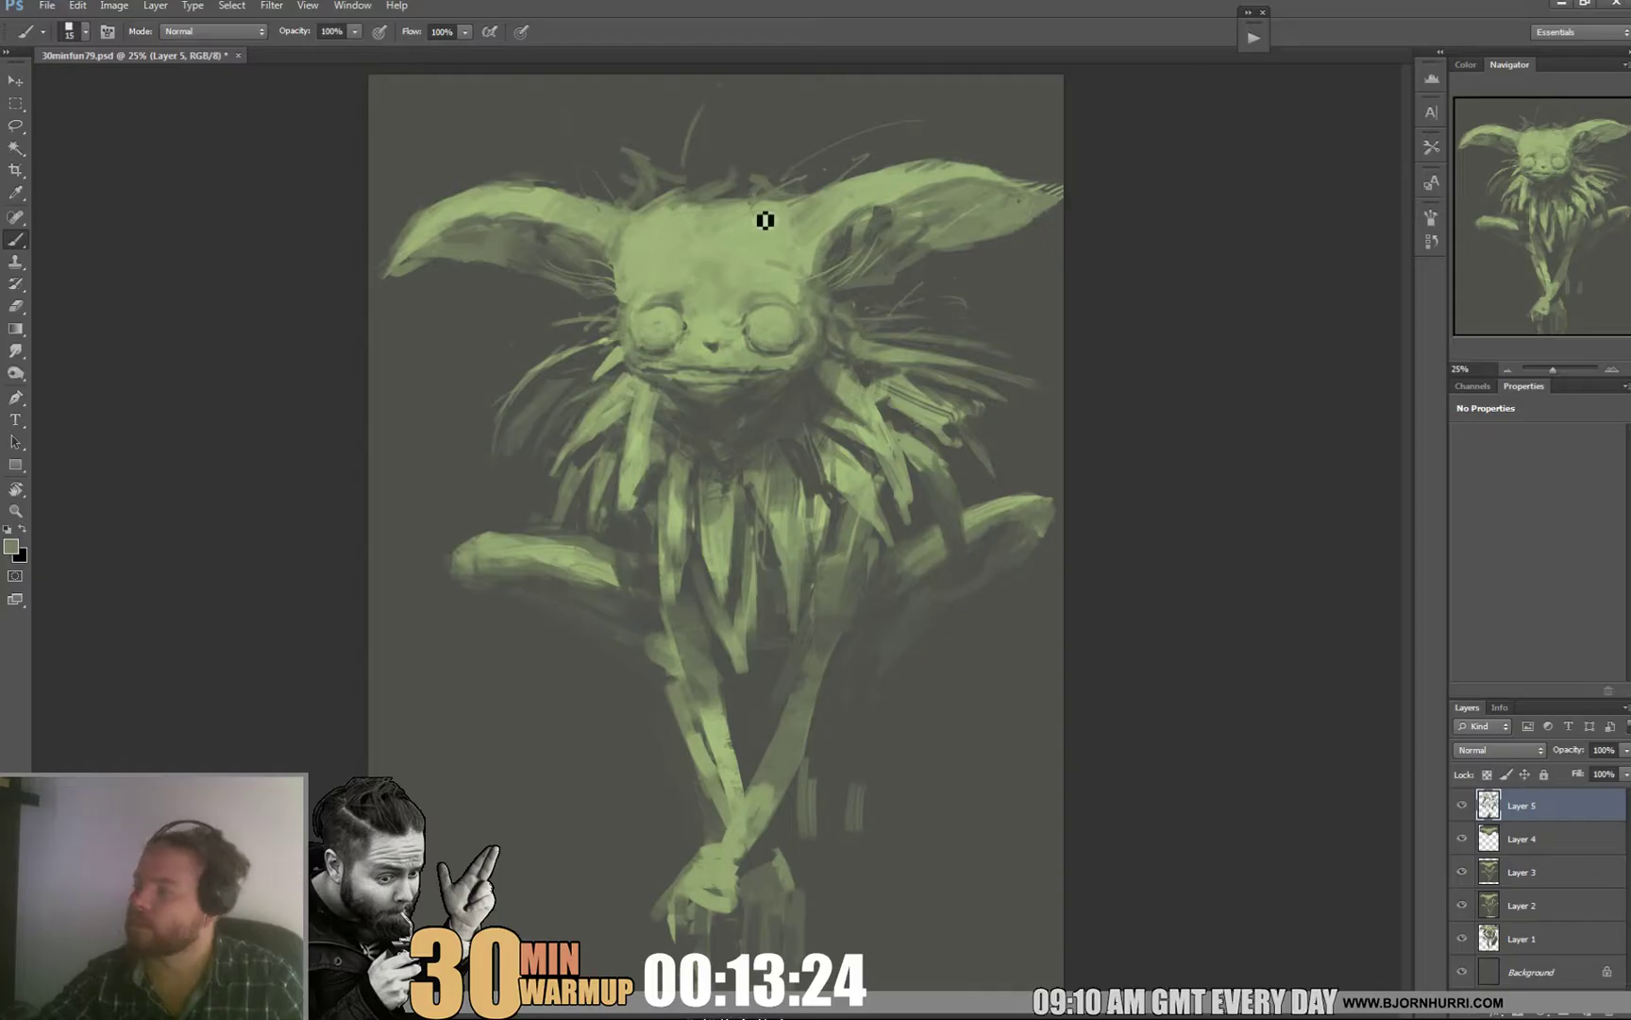
mouse_move(434, 229)
left_mouse_down()
mouse_move(390, 263)
mouse_move(463, 243)
left_mouse_up()
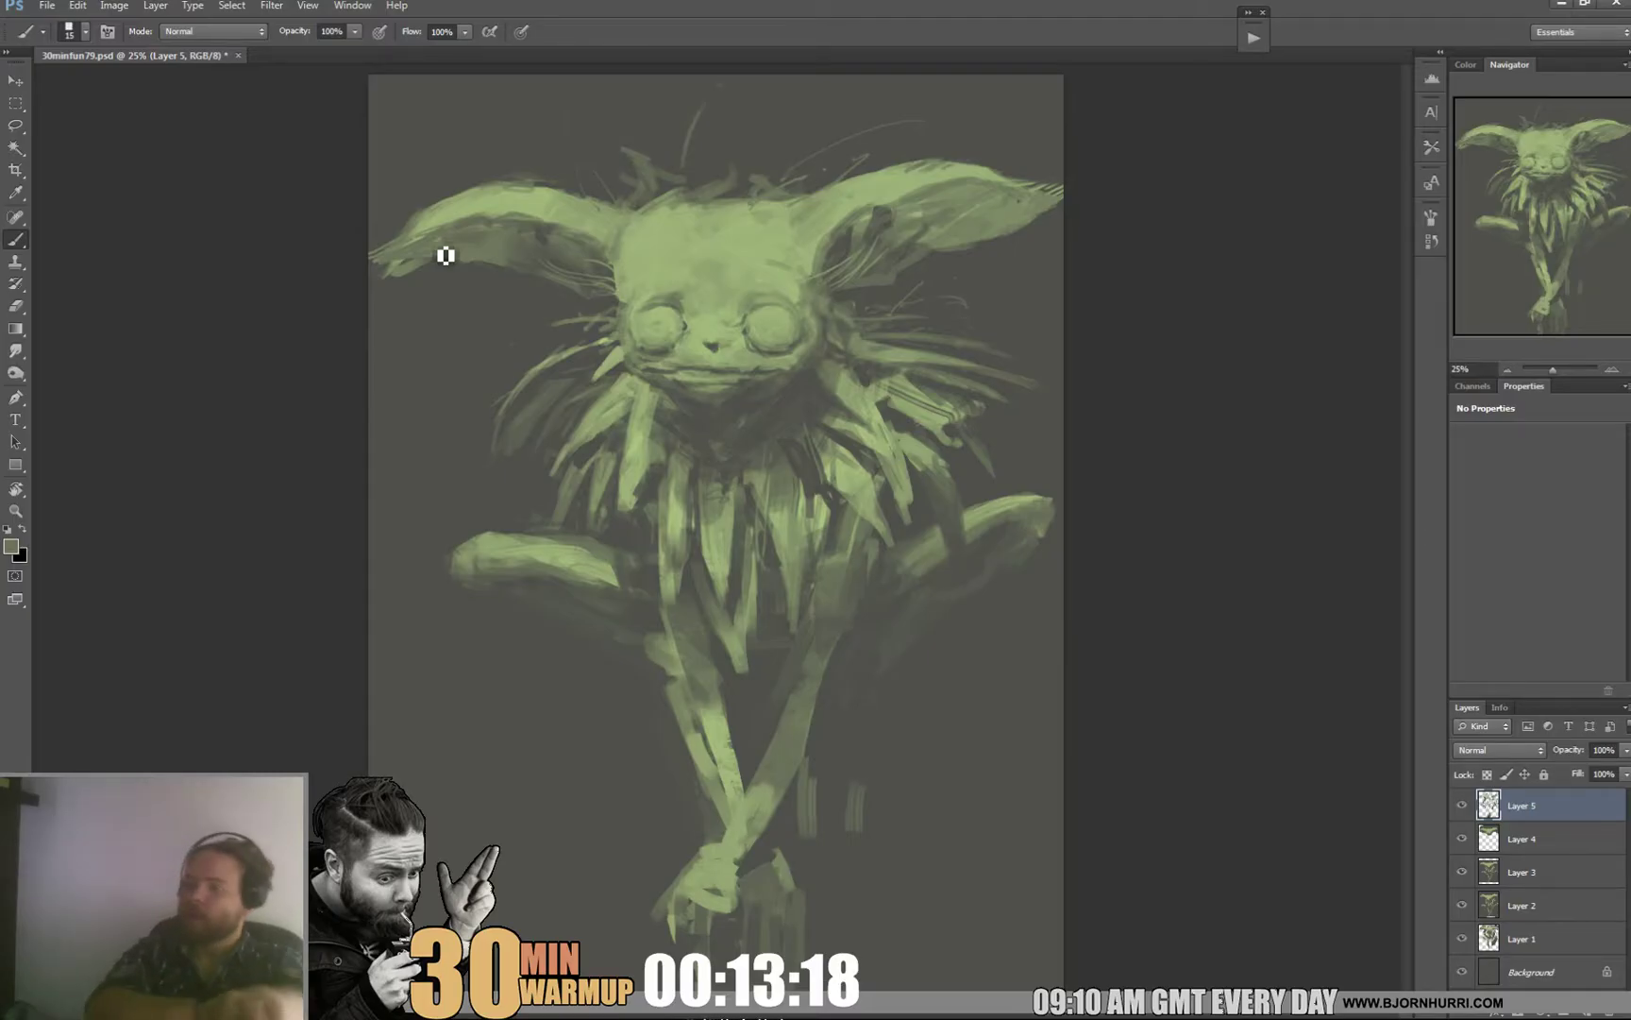
right_click(445, 256)
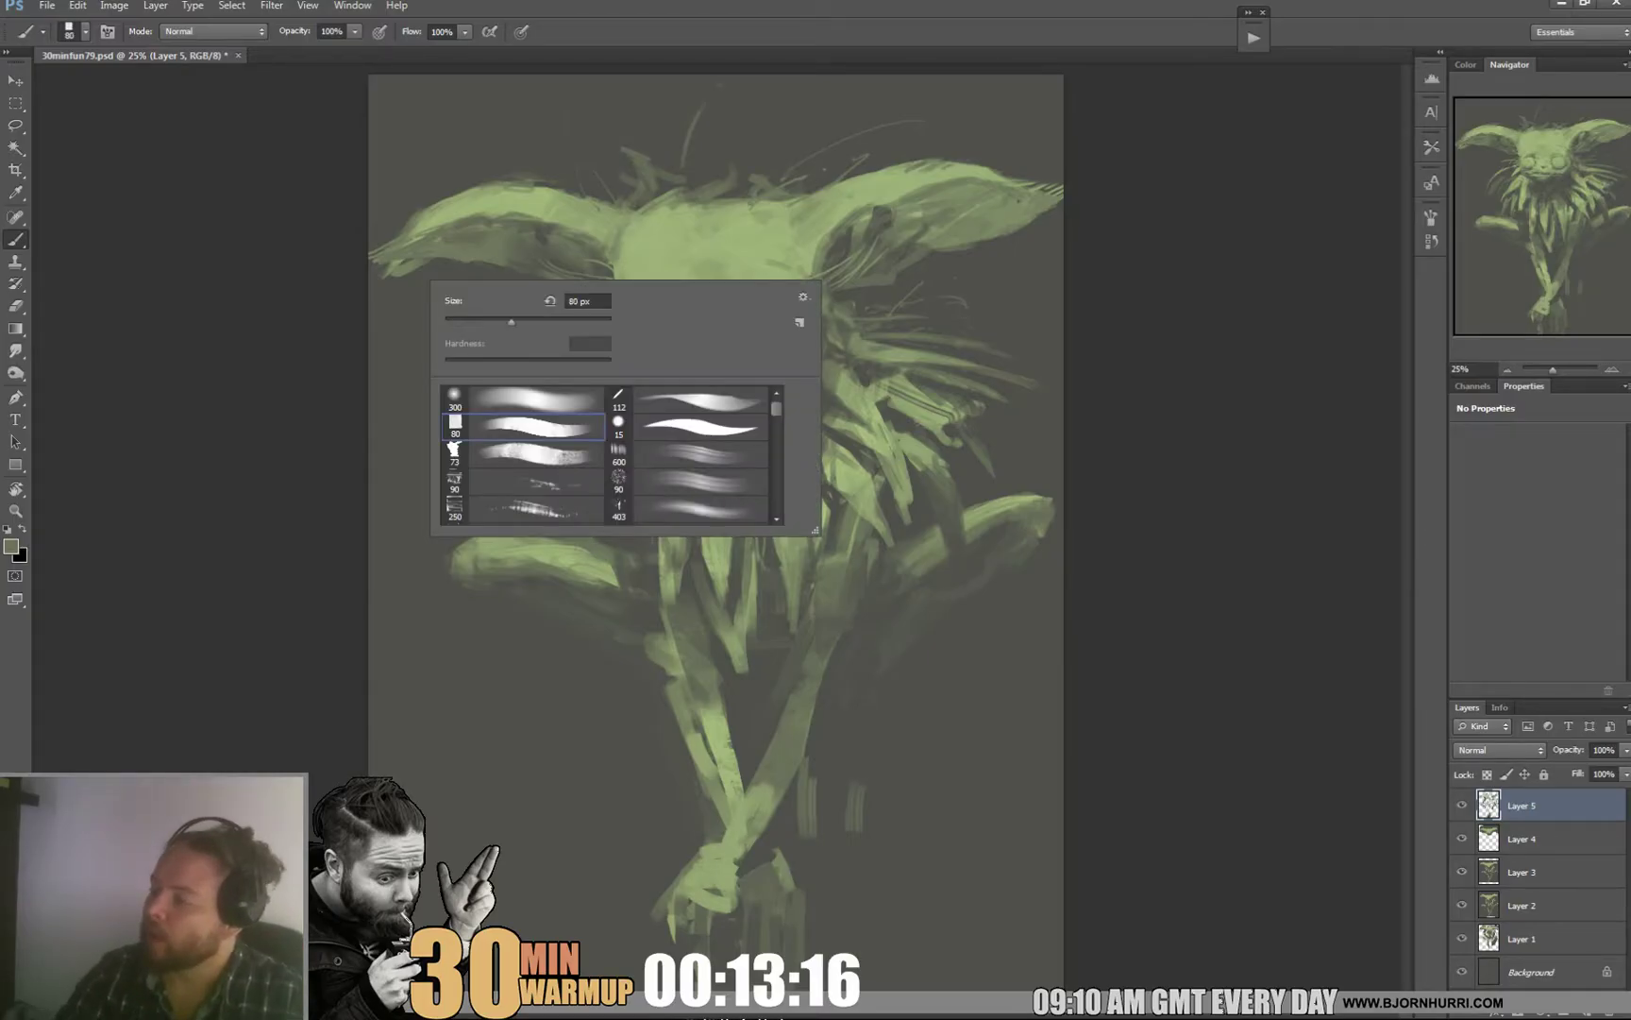
left_click(412, 276)
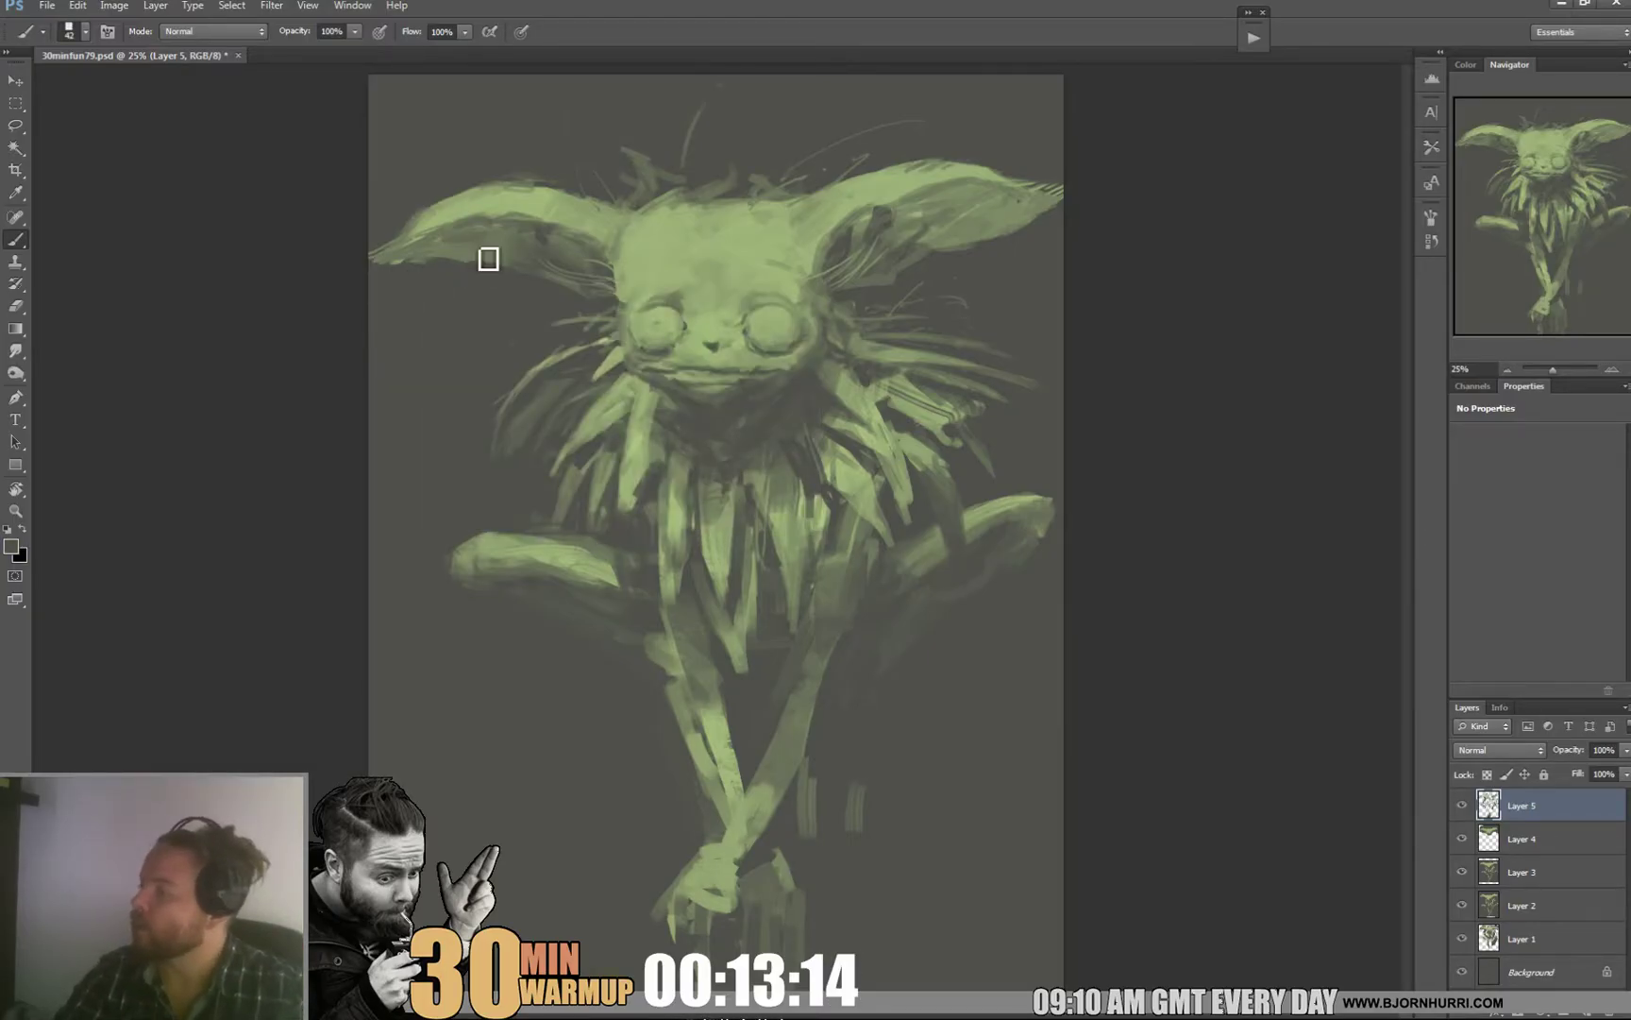
Step: Choose a pale yellow, paint a highlight on each eye with a 30 px brush, and refine the highlights with a smaller brush
right_click(745, 337)
key("Return")
left_click(665, 320, "alt")
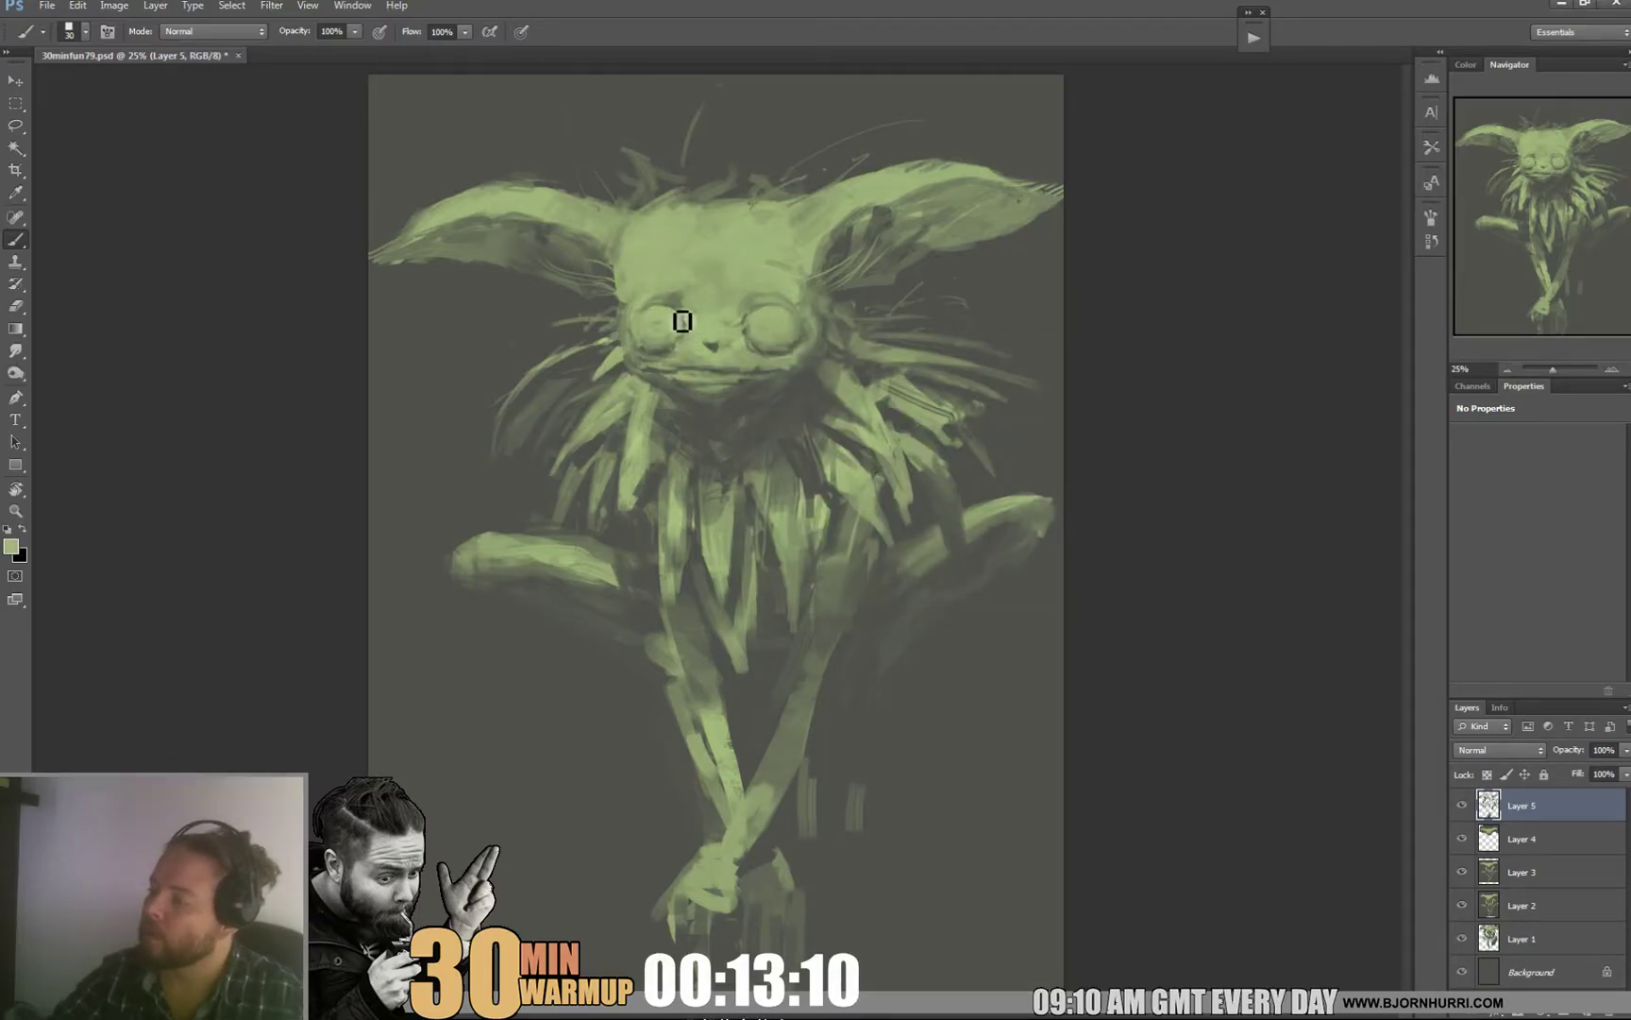
left_click(11, 546)
left_click(672, 189)
key("Return")
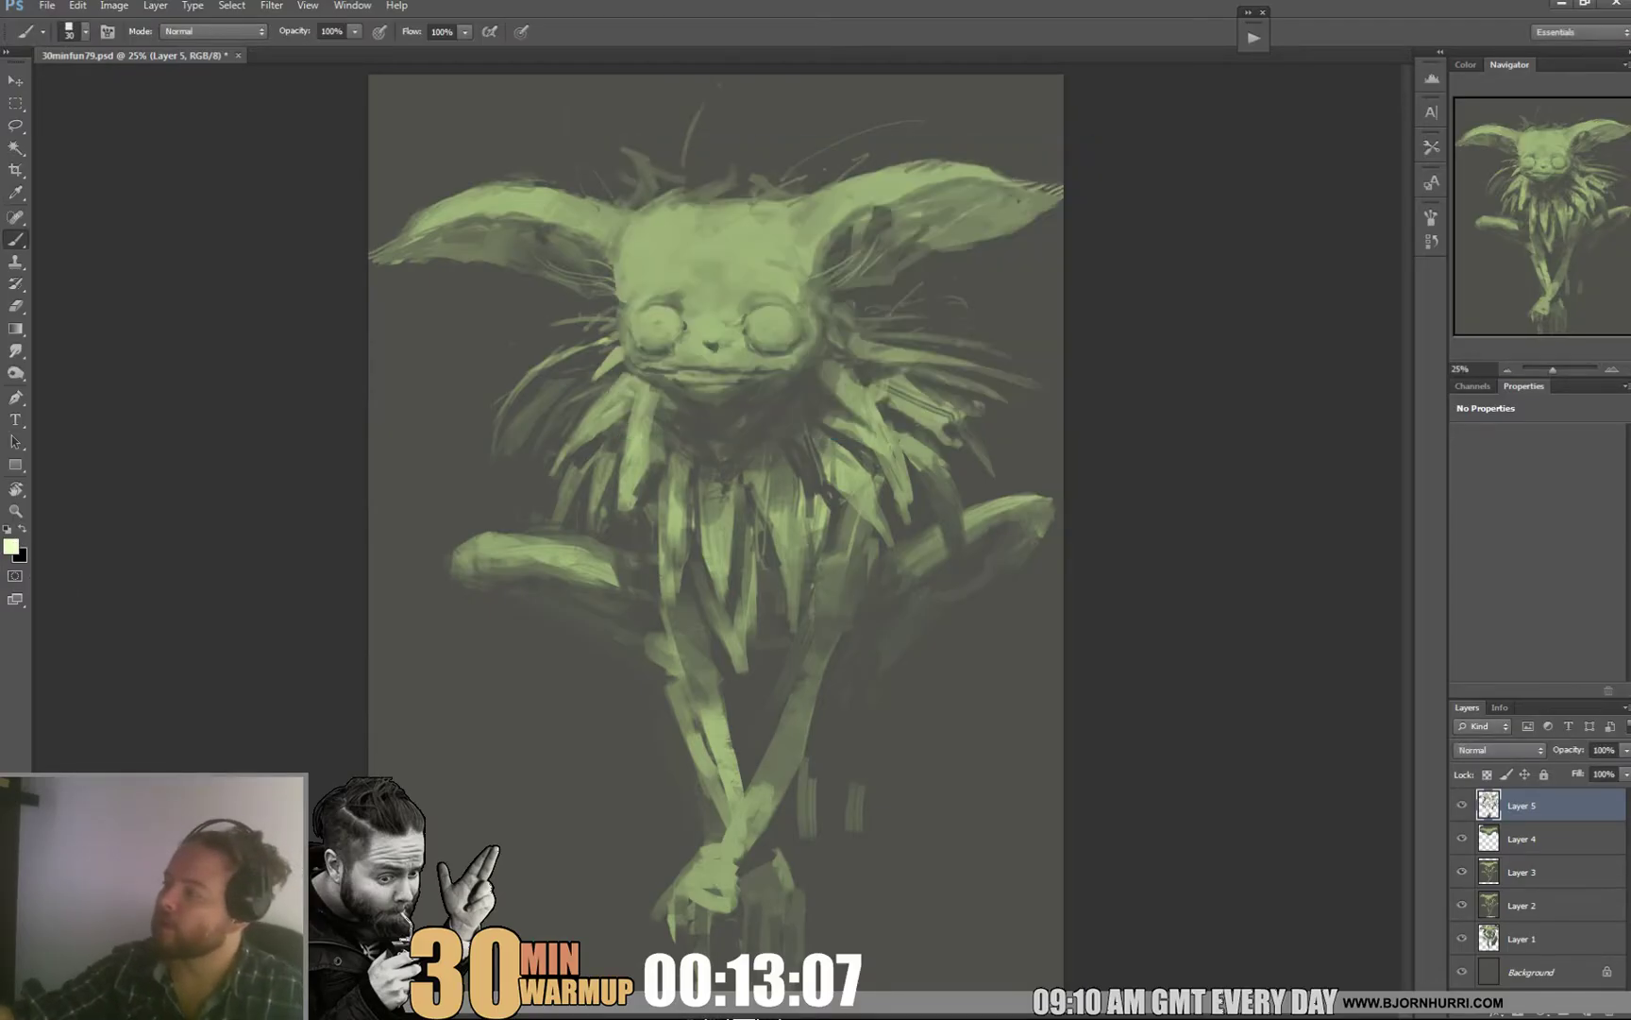
left_click(650, 317)
left_click(762, 316)
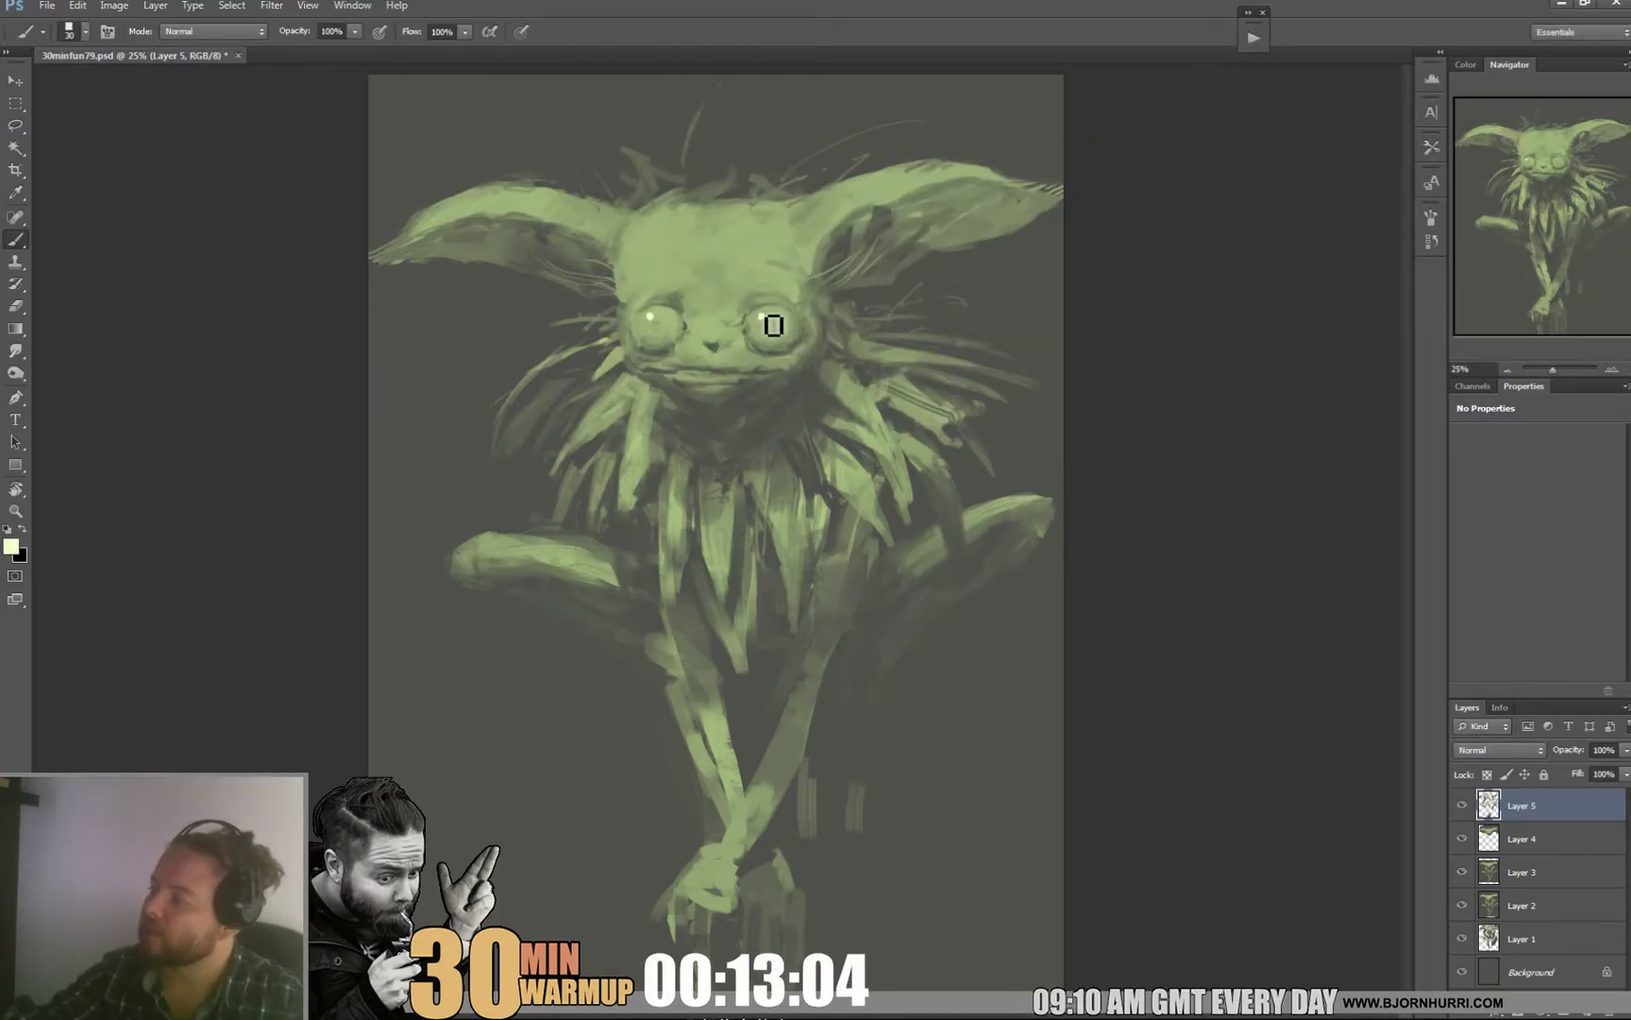
right_click(679, 307)
left_click(744, 366)
key("Return")
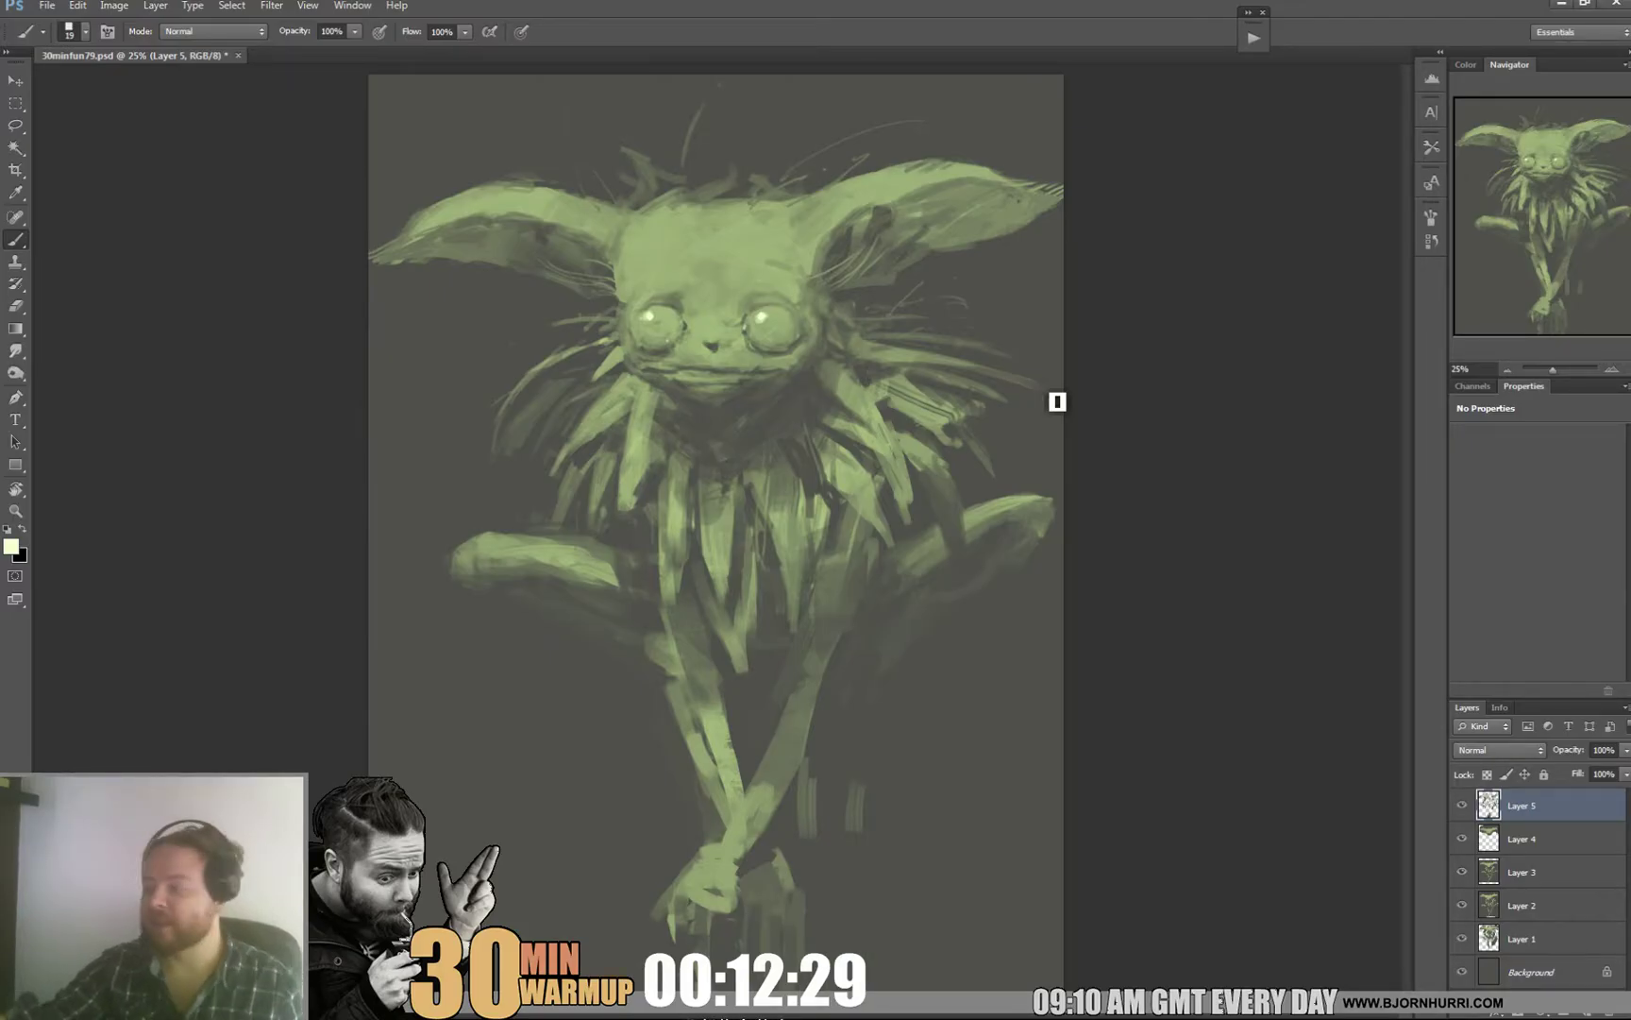
Step: Sample greens from the chin and face and repaint the lower lip and chin with a 19 px brush
left_click(741, 399, "alt")
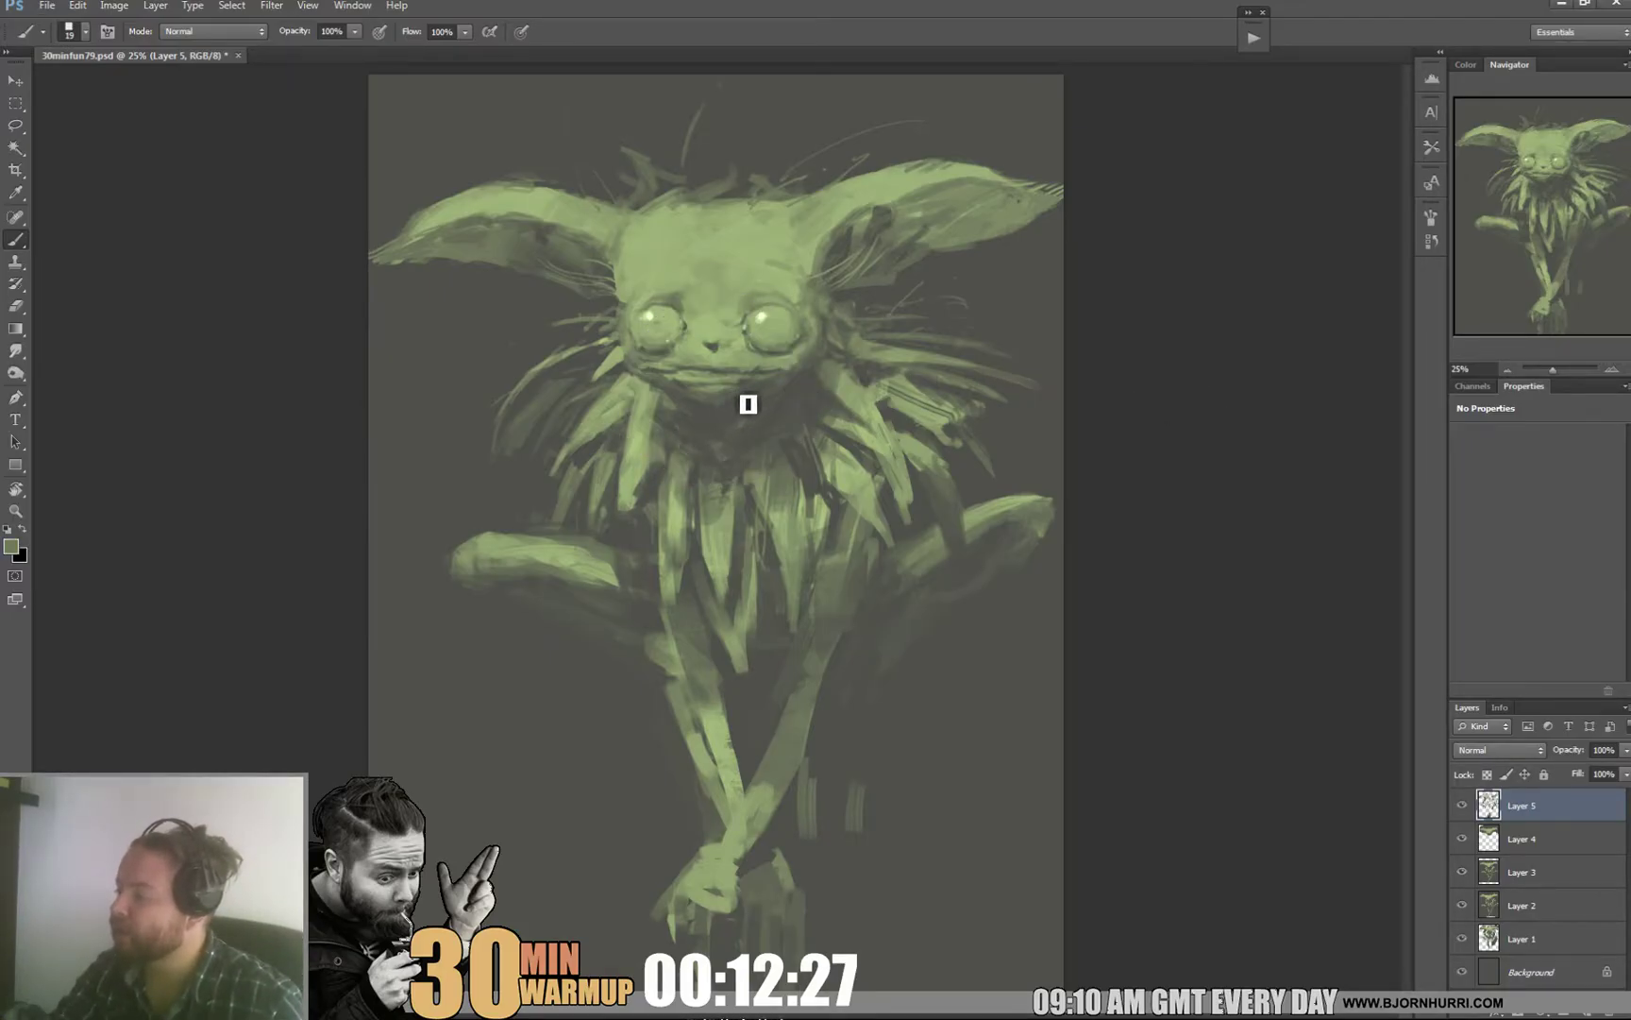
left_click(725, 414, "alt")
left_click(734, 389, "alt")
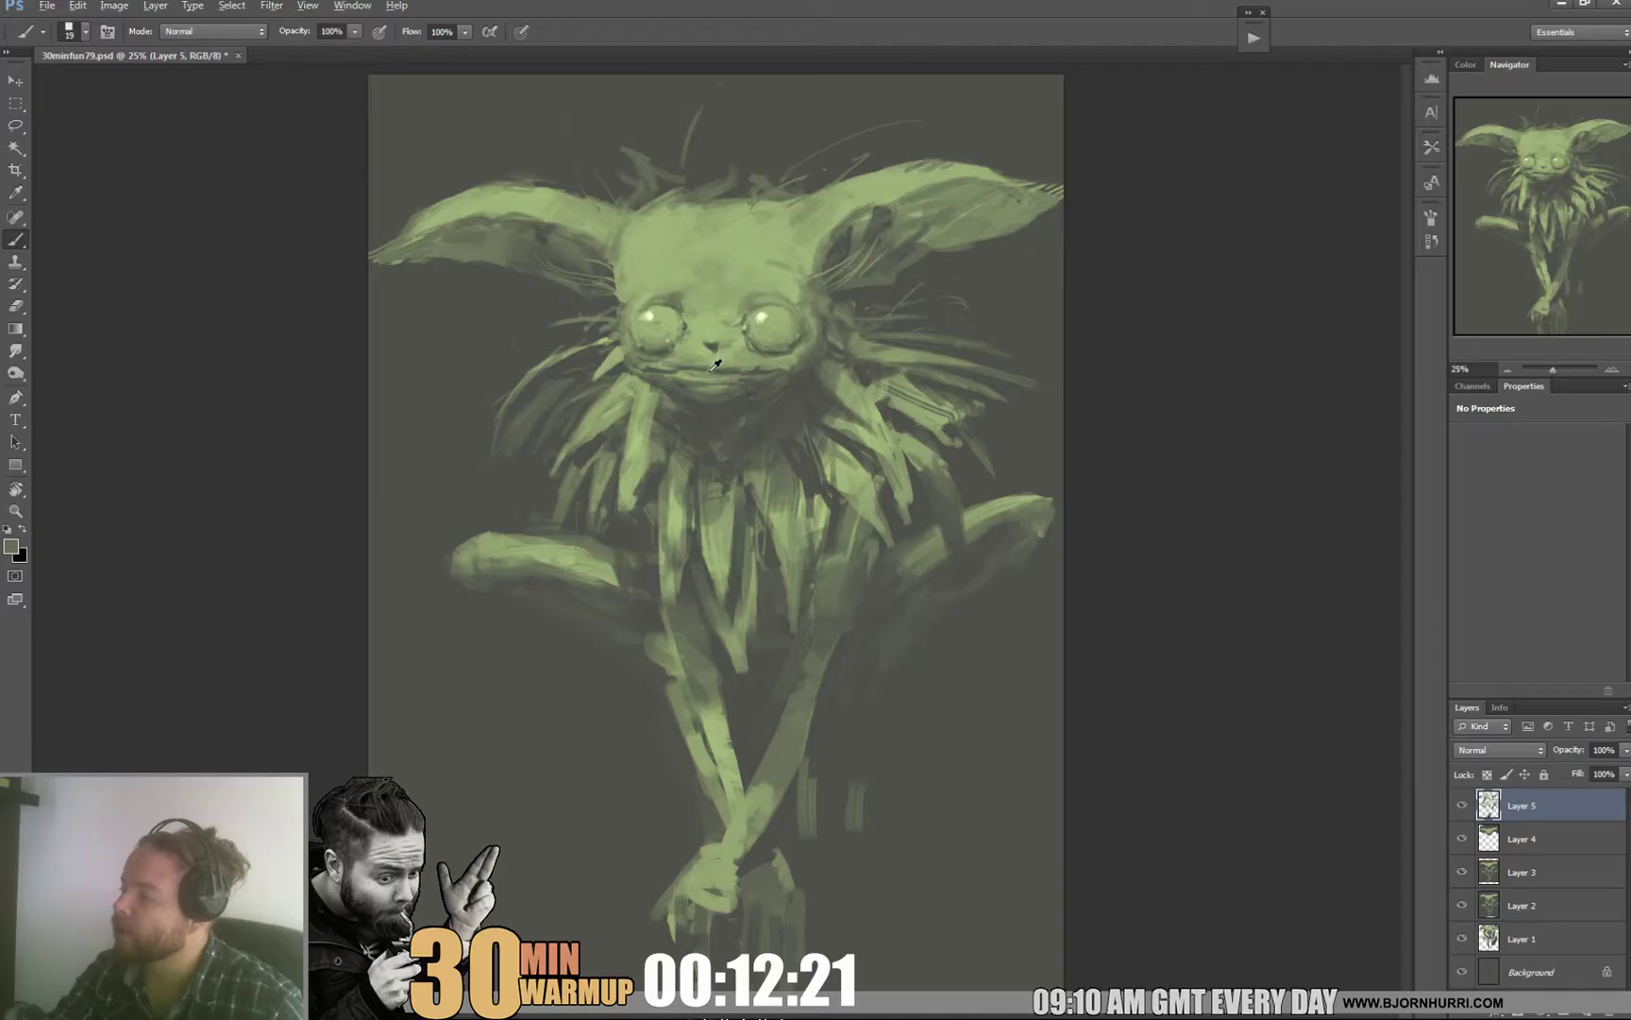
left_click(712, 327, "alt")
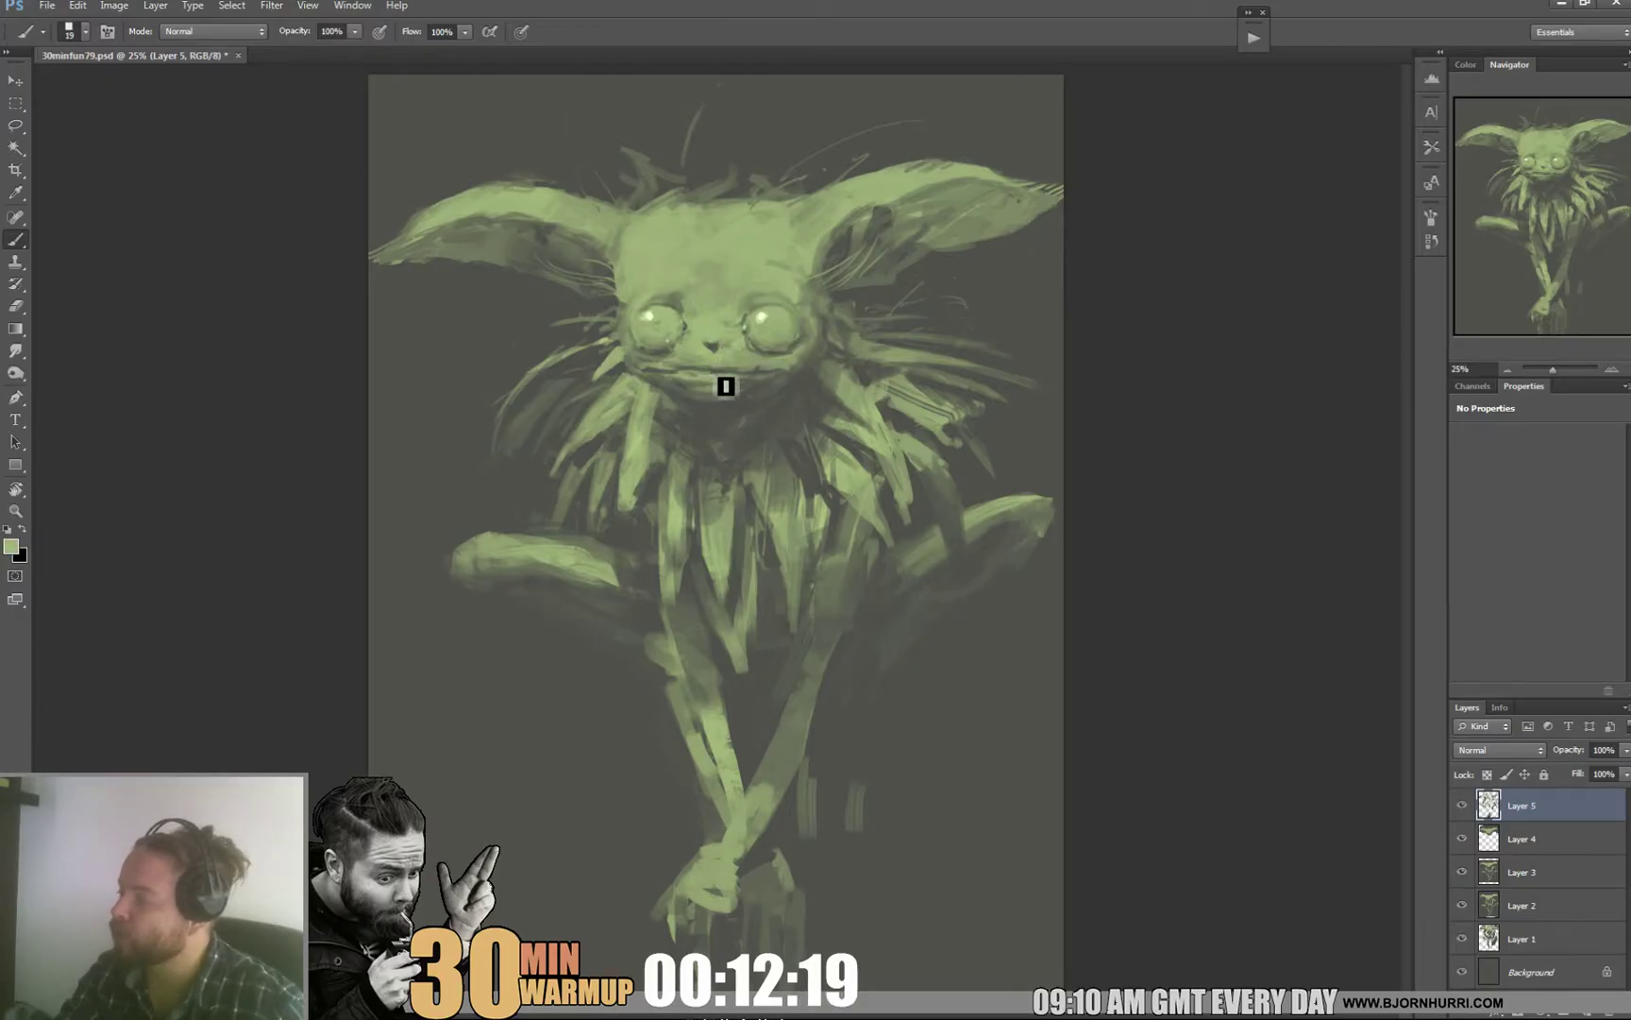
left_click(739, 386, "alt")
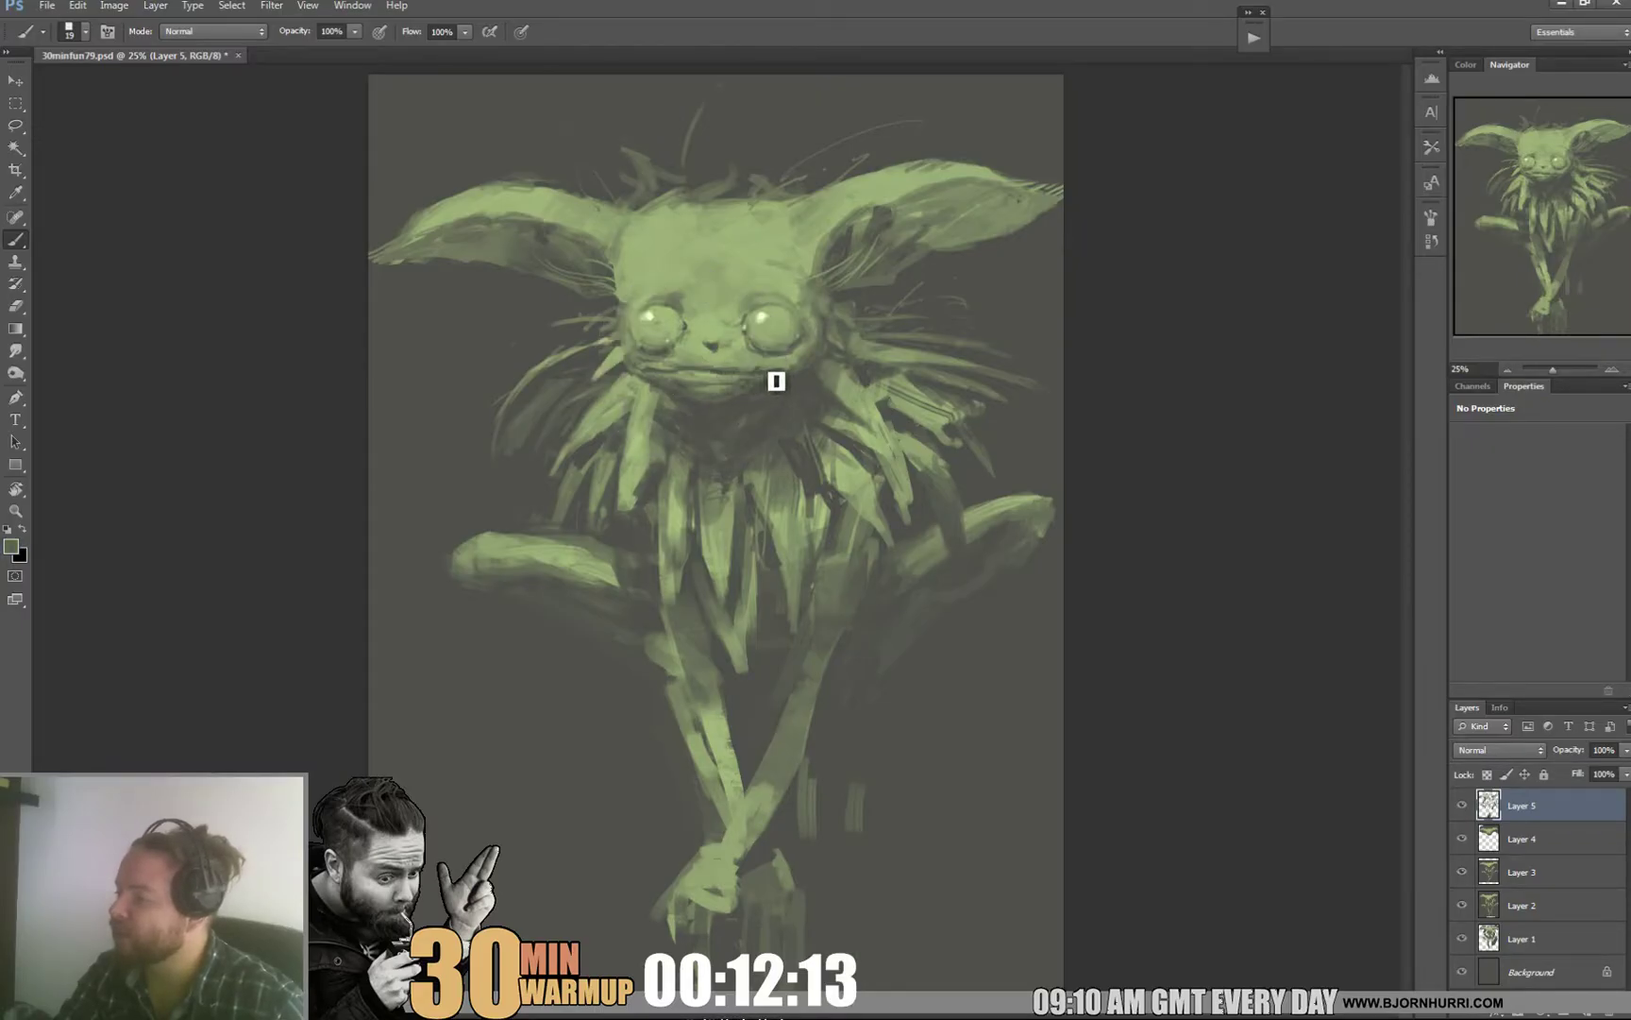
Step: Refine both mouth corners and the jaw edges with the 19 px brush, using greens sampled from the cheeks and lips
left_click(645, 372, "alt")
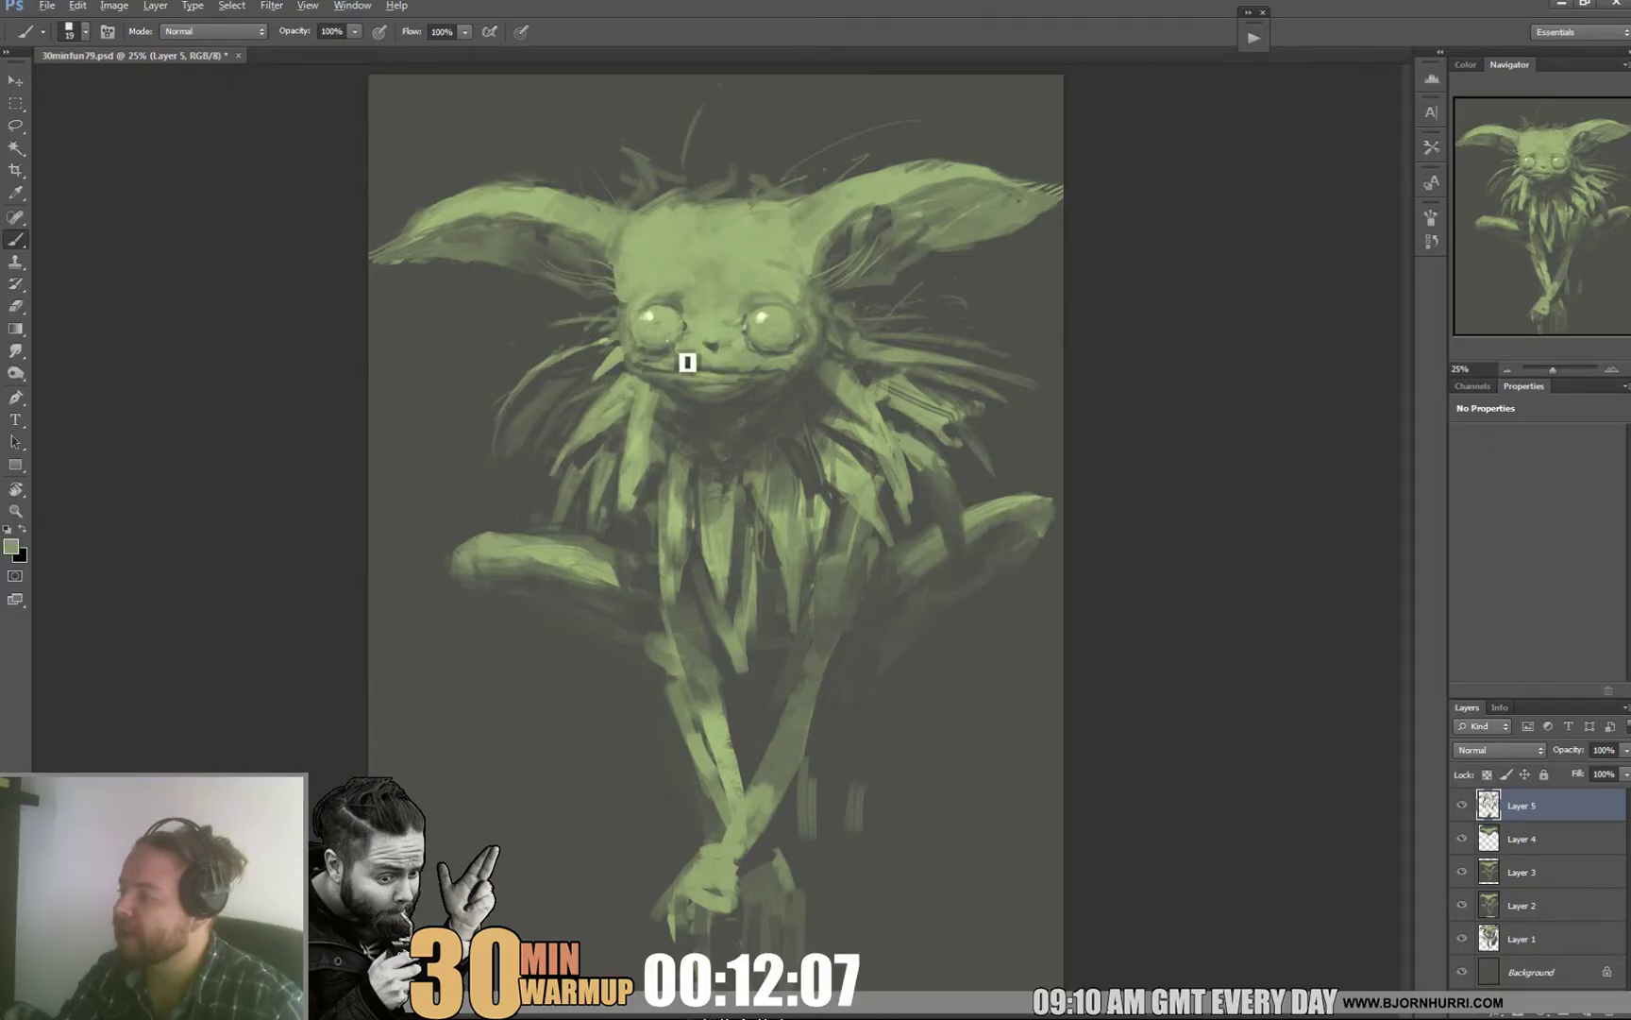
left_click(684, 338, "alt")
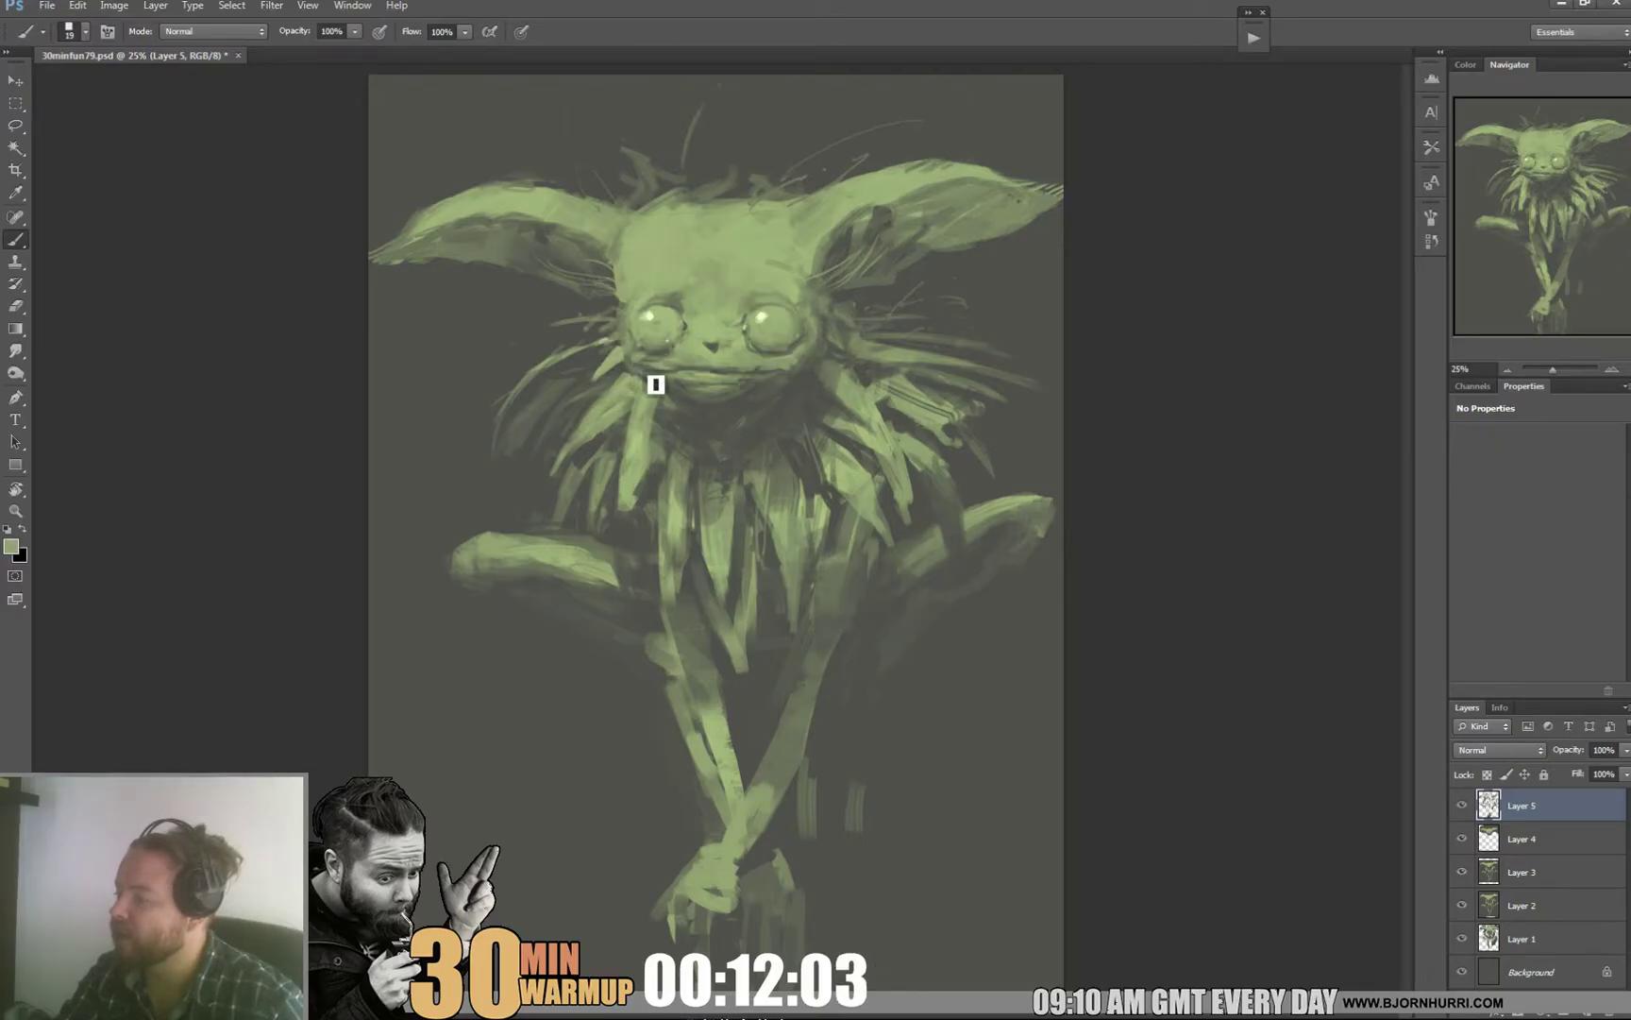
left_click(807, 352, "alt")
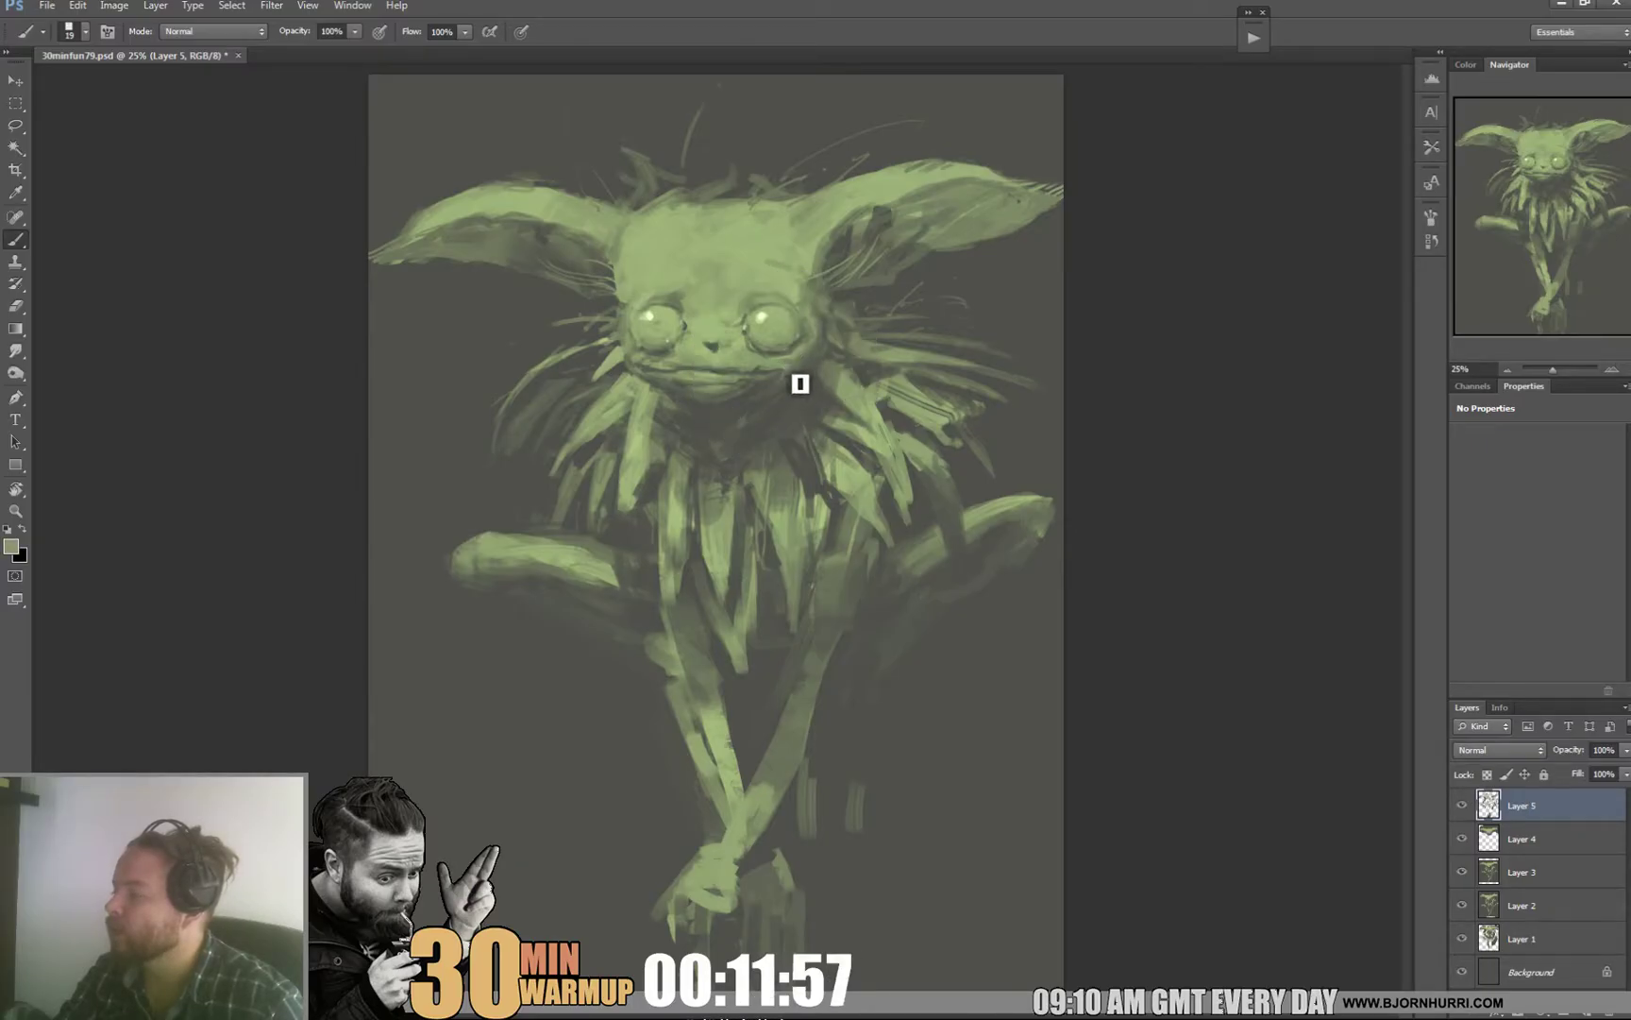
left_click(741, 377, "alt")
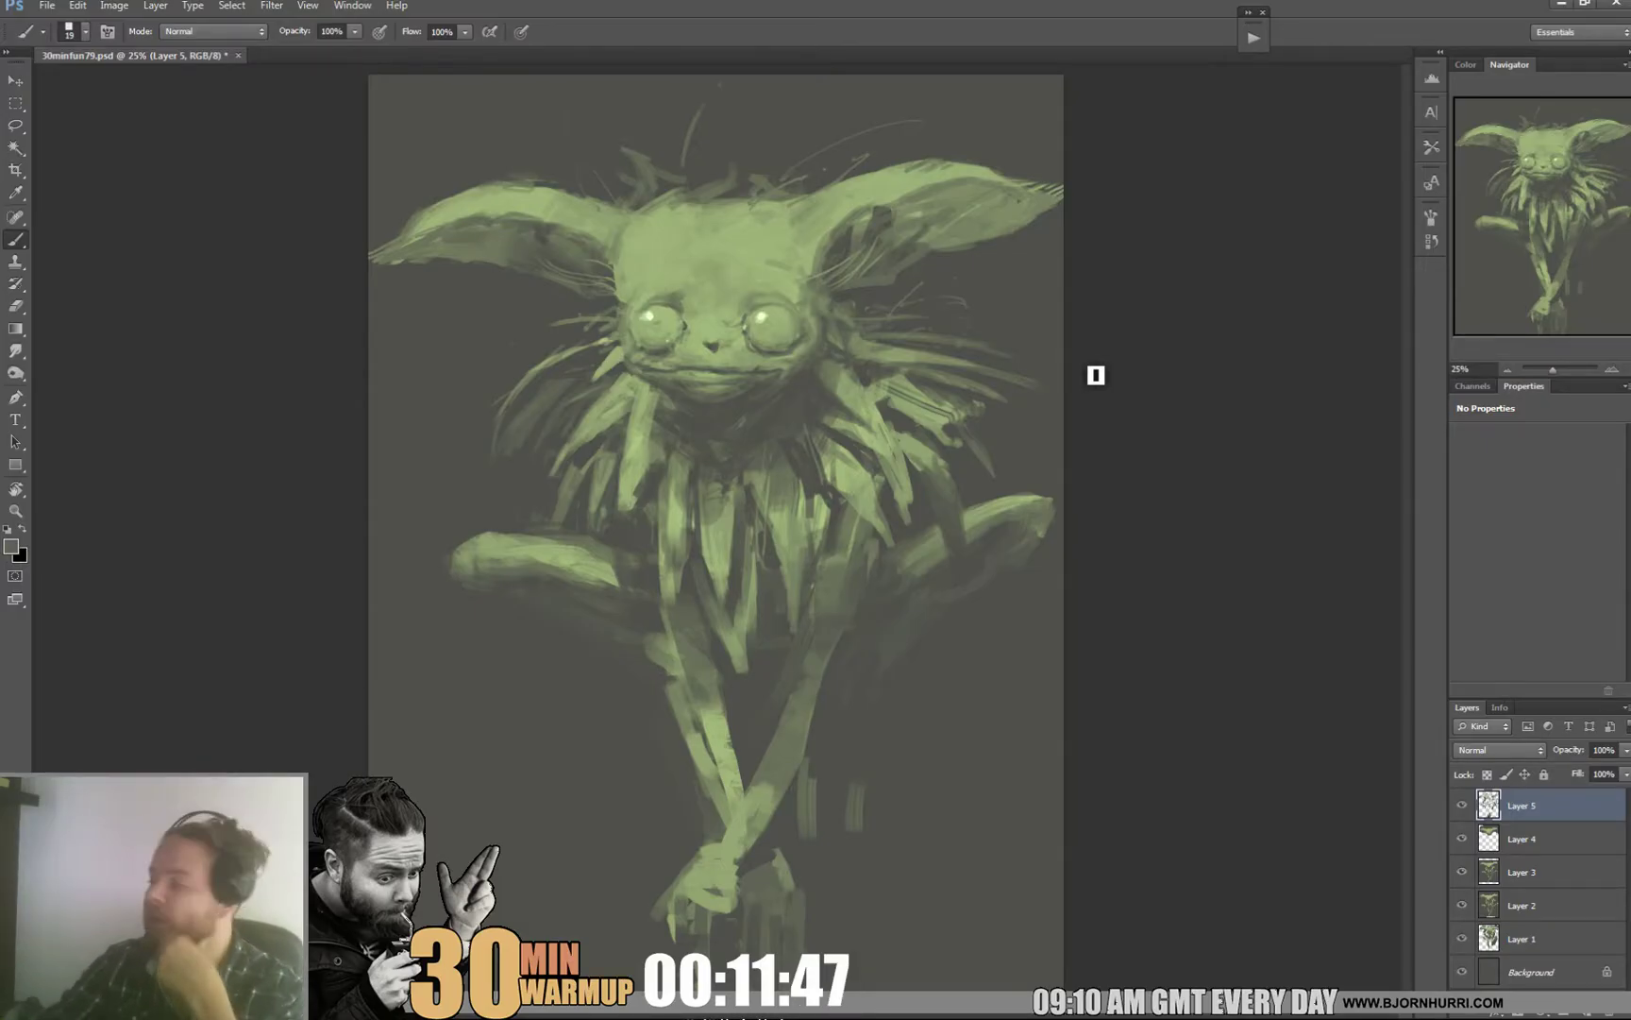
Step: Enlarge the brush to 29 px and refine the nose and inner eye edges with greens sampled from the face
left_click(750, 325, "alt")
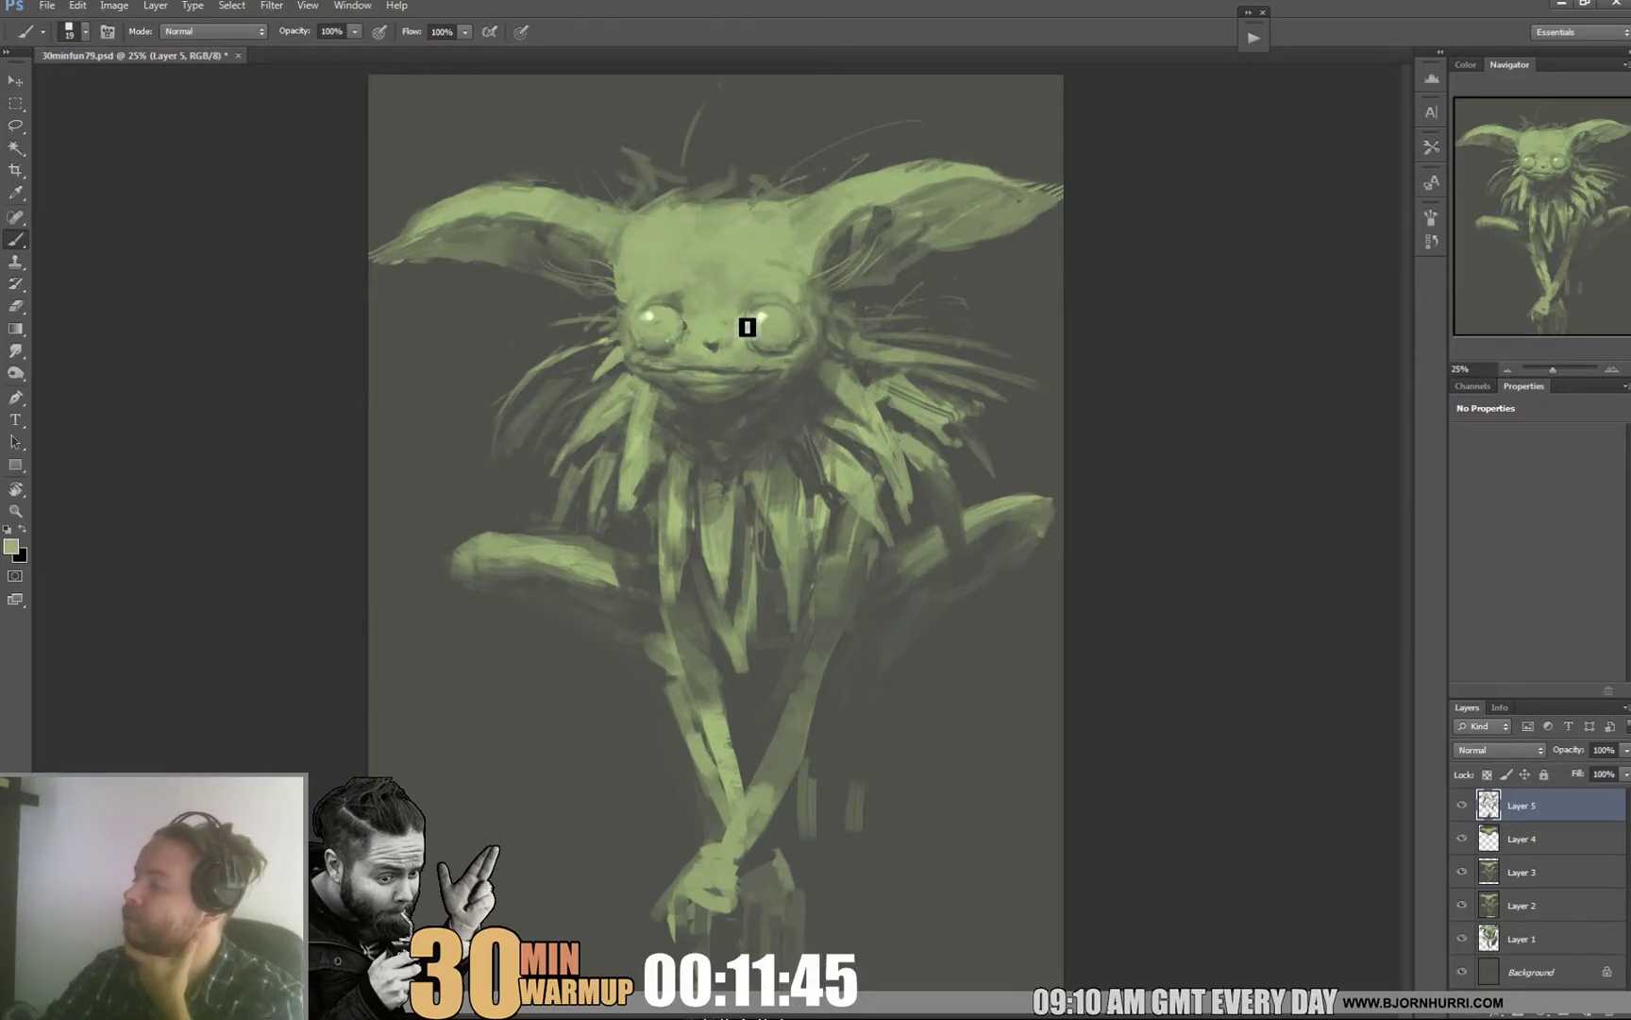
right_click(755, 351)
key("bracketright")
left_click(705, 339, "alt")
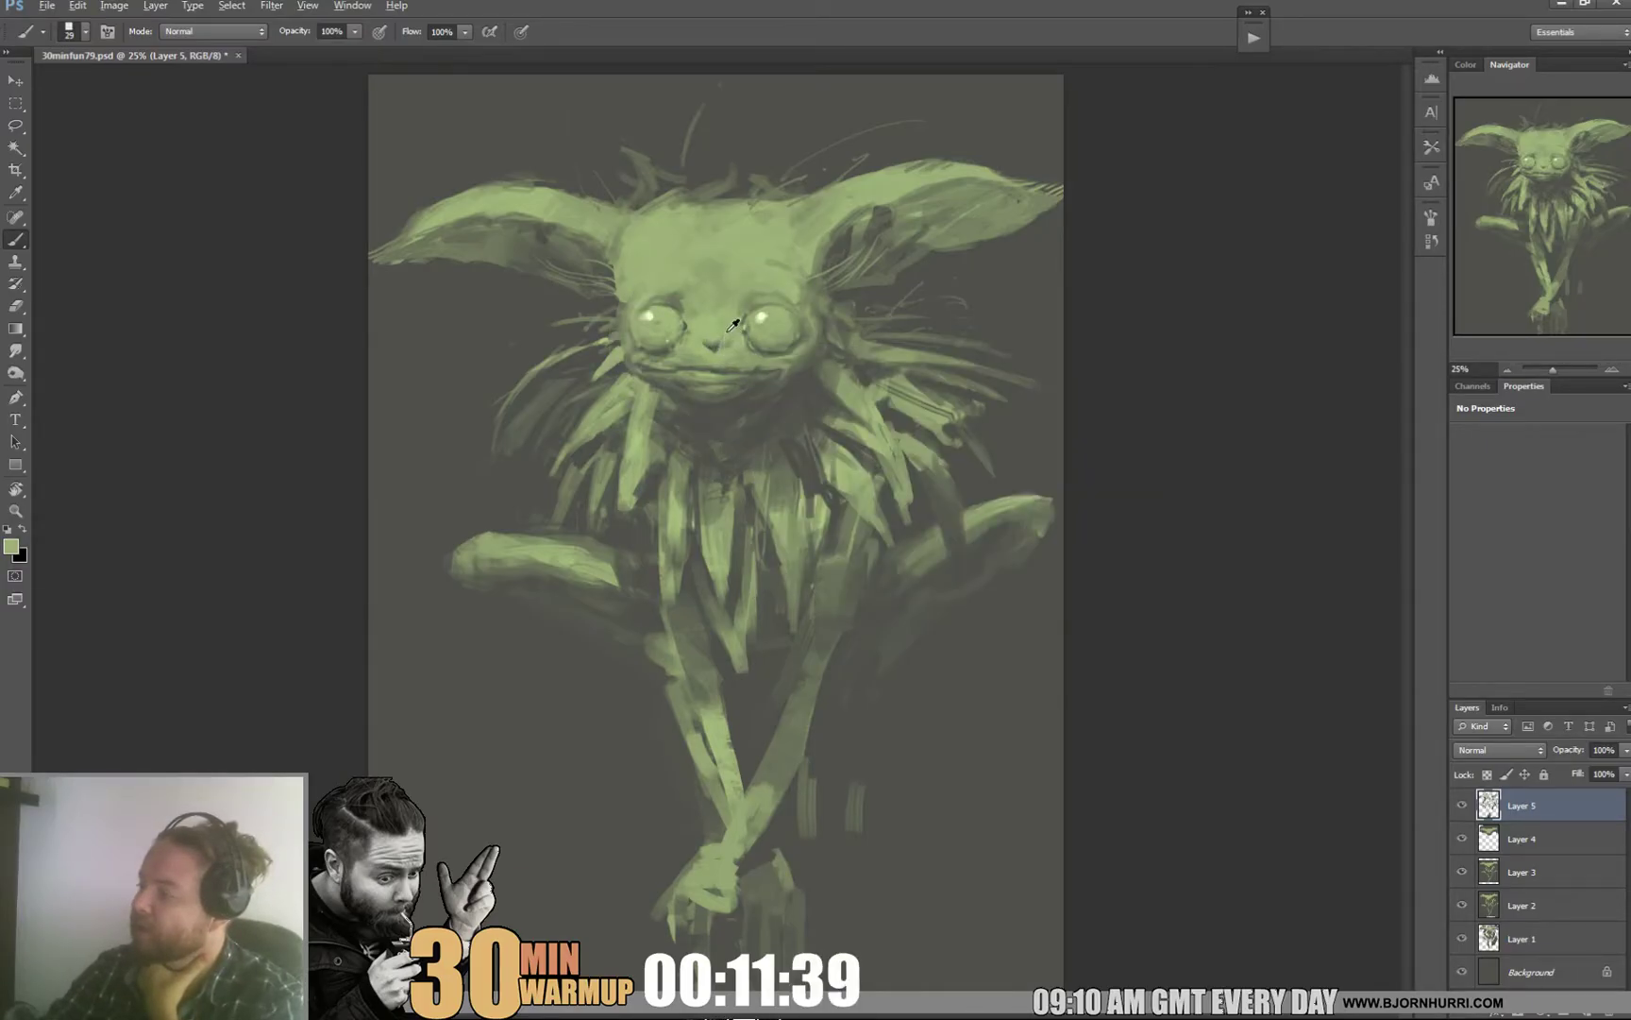
left_click(759, 310)
left_click(652, 317, "alt")
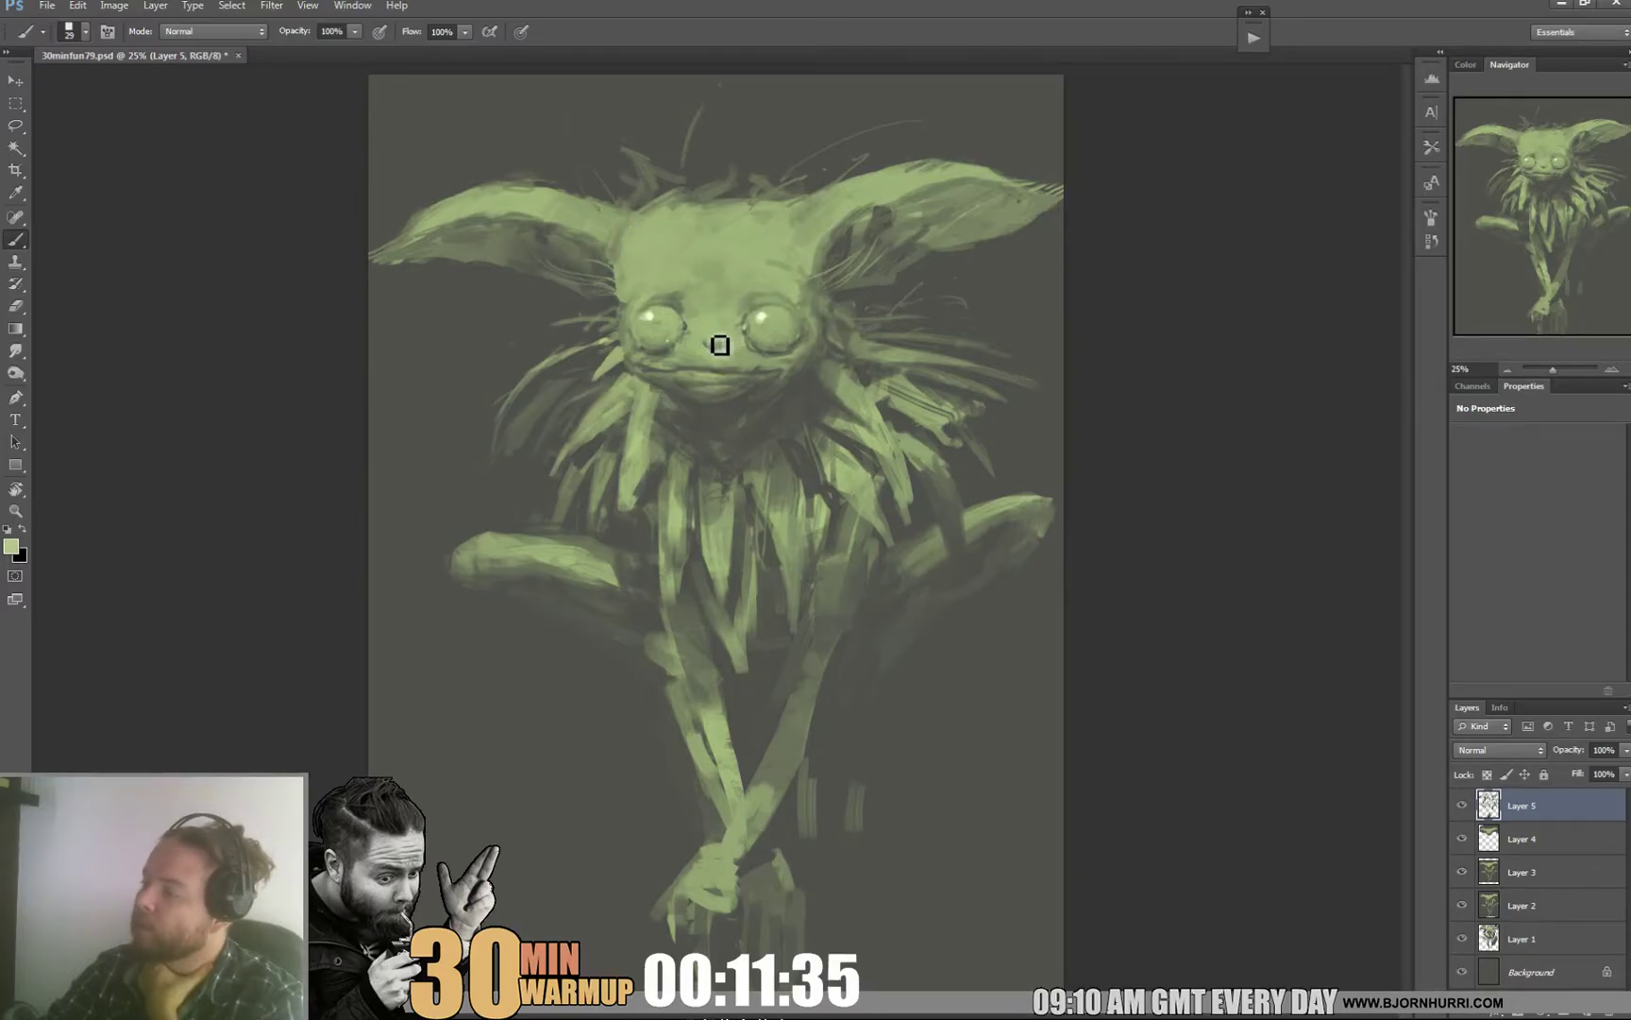
left_click(715, 334, "alt")
left_click(717, 307, "alt")
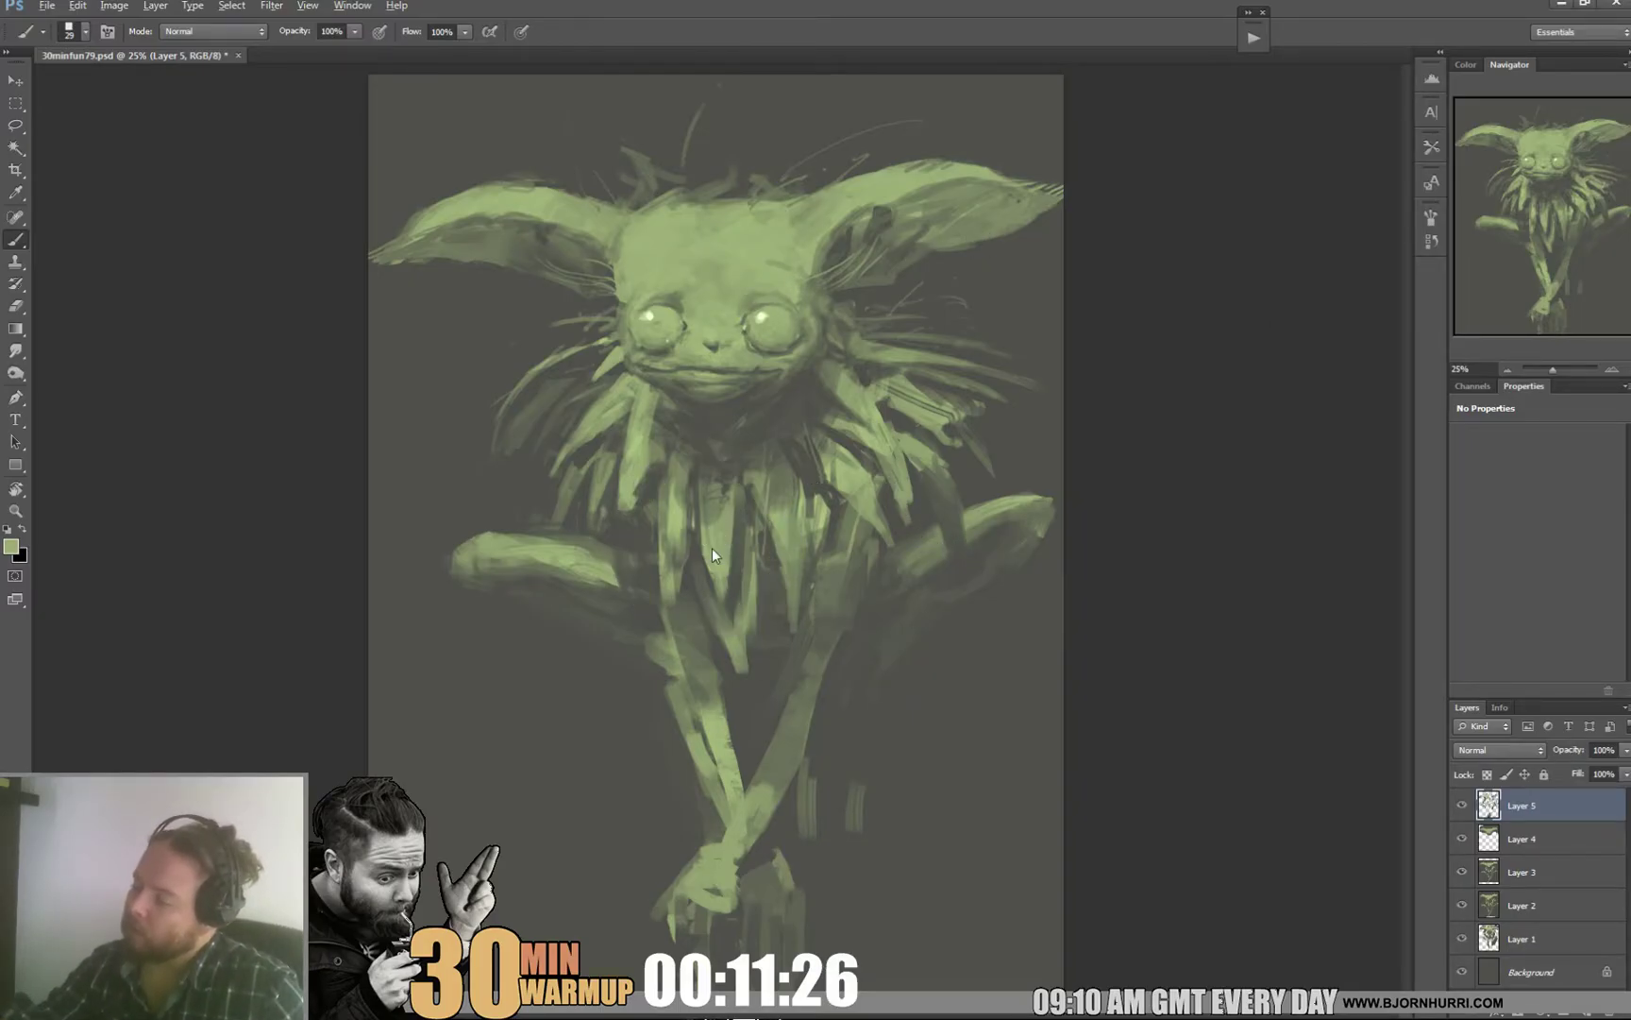
Step: Set the brush to 17 px and paint small curved hair tufts along the top of the head in sampled greens
right_click(757, 391)
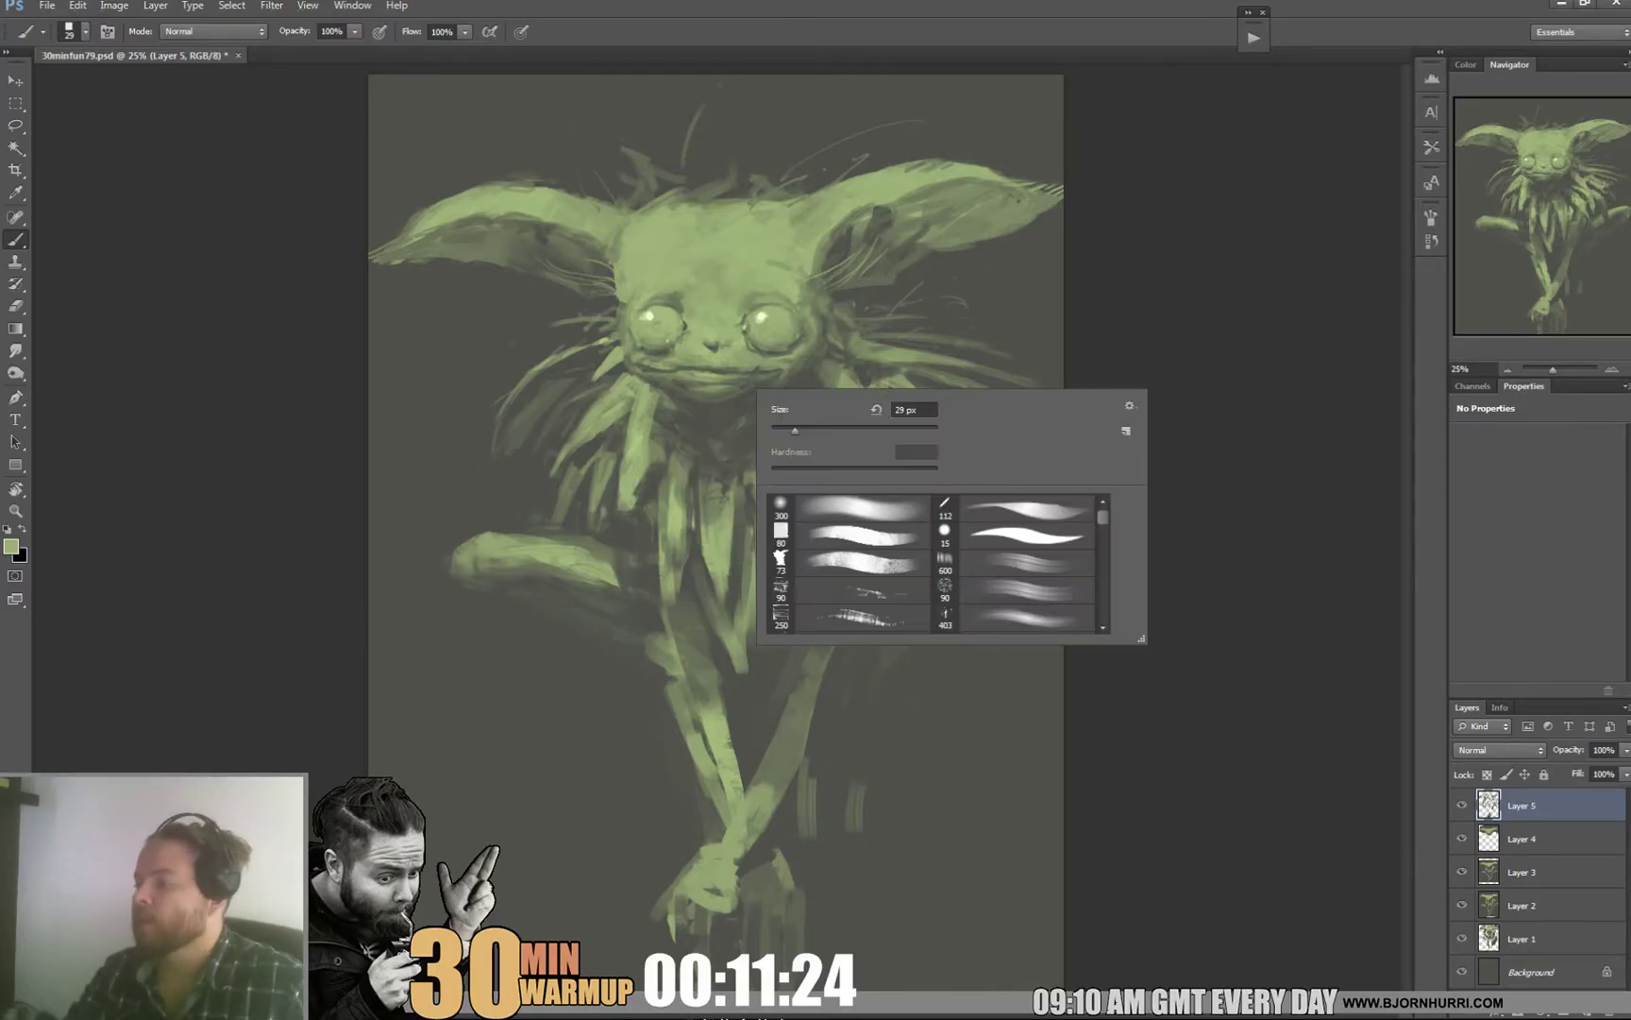
left_click(687, 380)
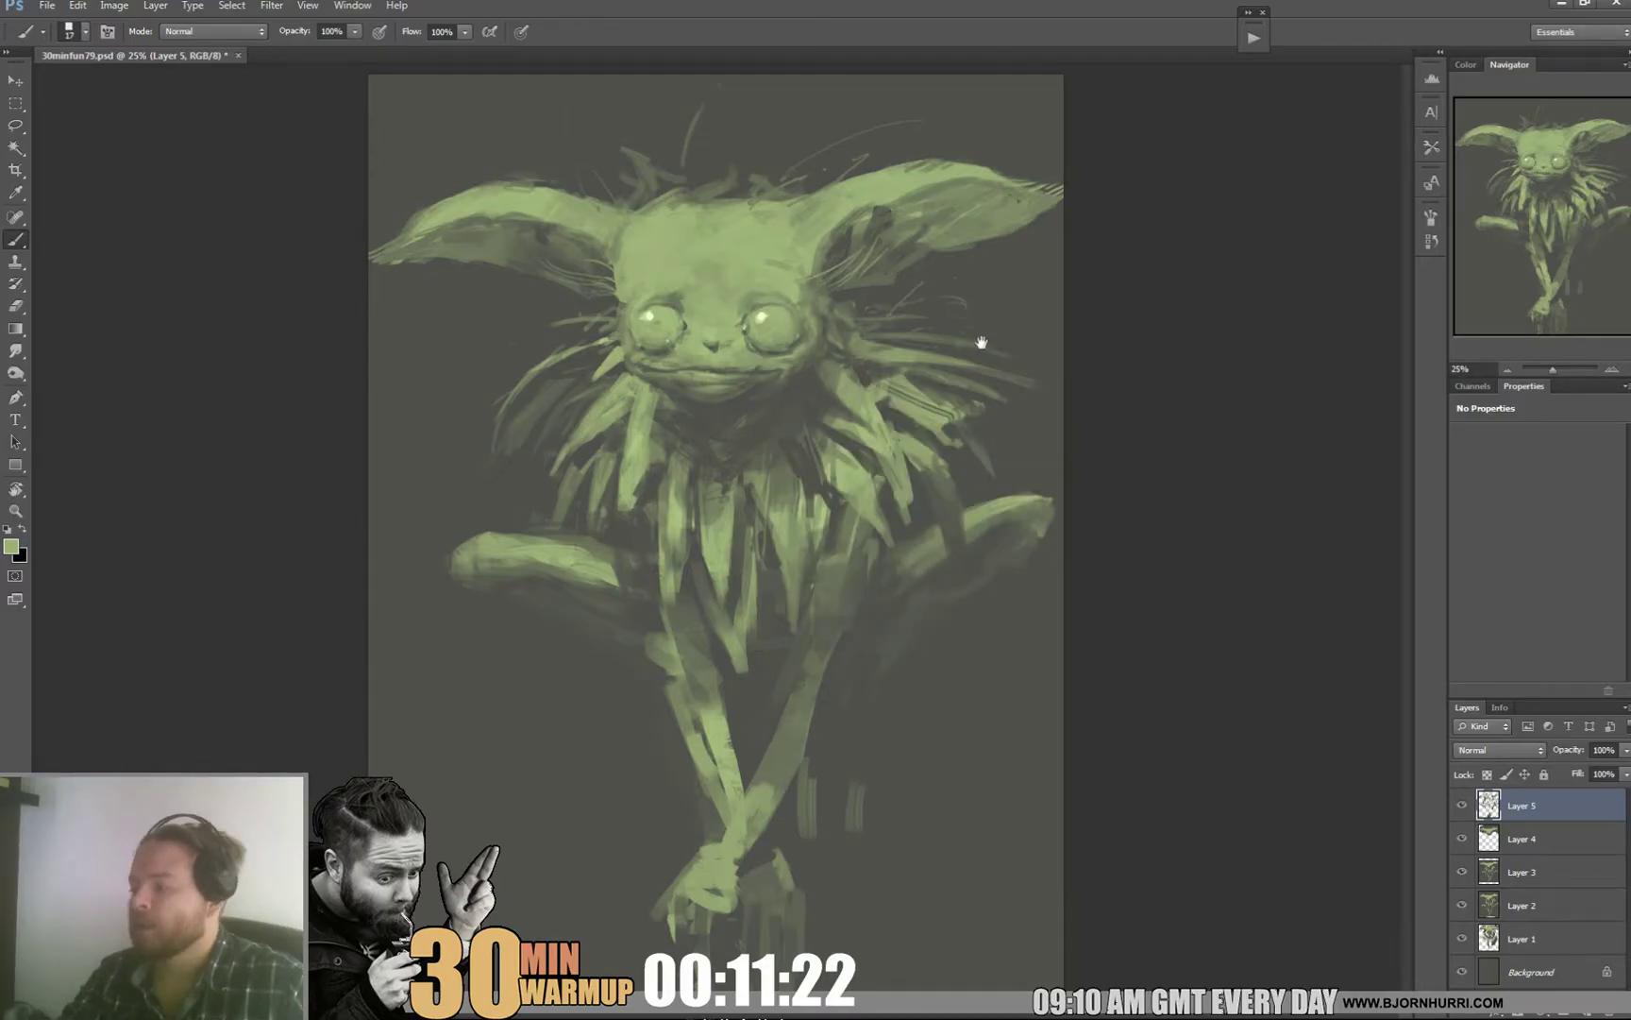
left_click(696, 196, "alt")
left_click(739, 203, "alt")
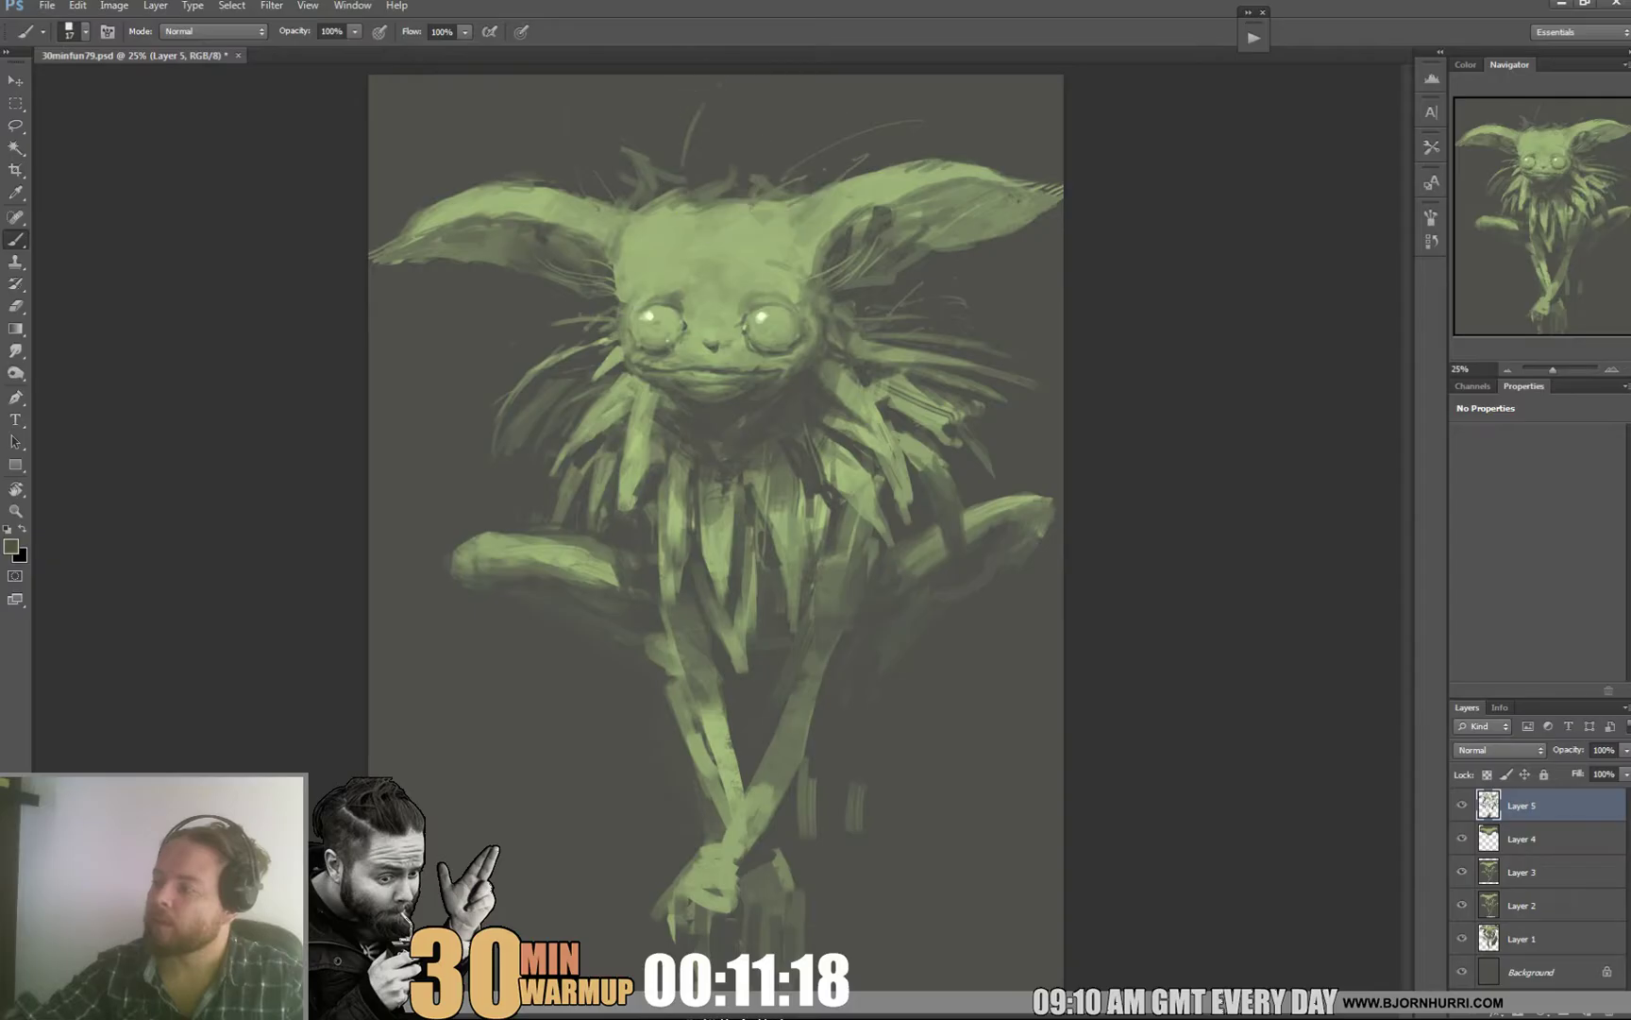
left_click(677, 218, "alt")
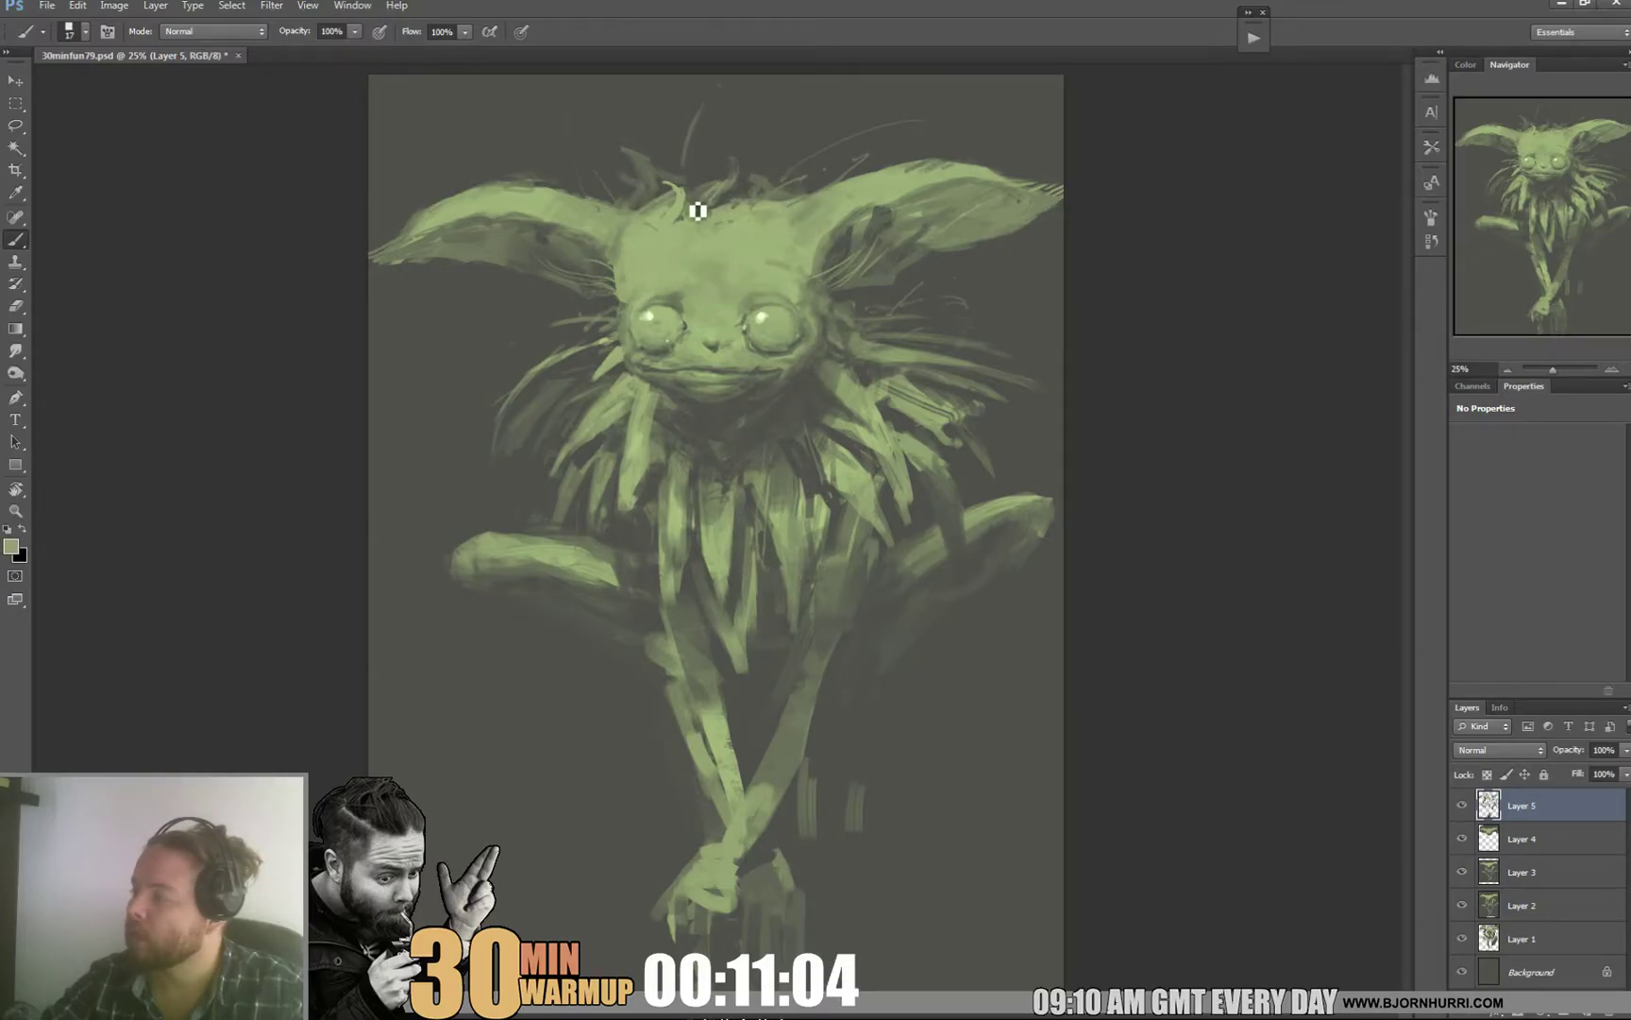
left_click(676, 171, "alt")
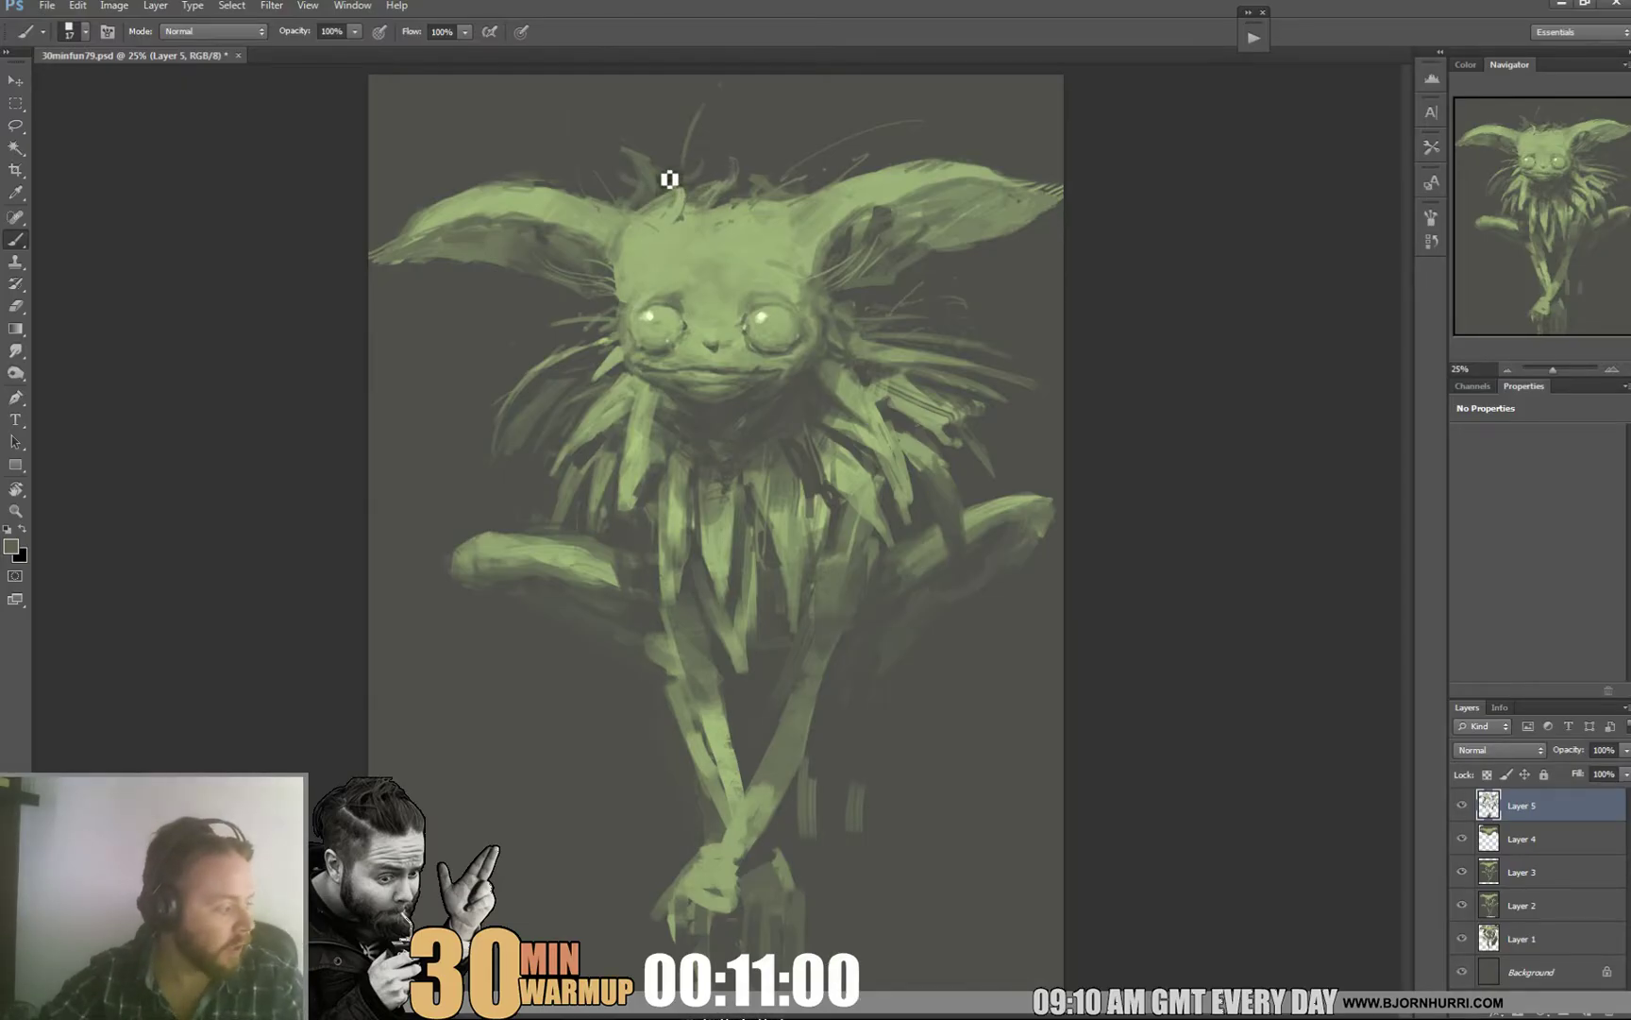
Step: Sample a green from the hairline, enlarge the brush, and thicken the hair tufts on the crown
left_click(659, 211, "alt")
right_click(668, 190)
left_click_drag(698, 235, 725, 235)
left_click(654, 172)
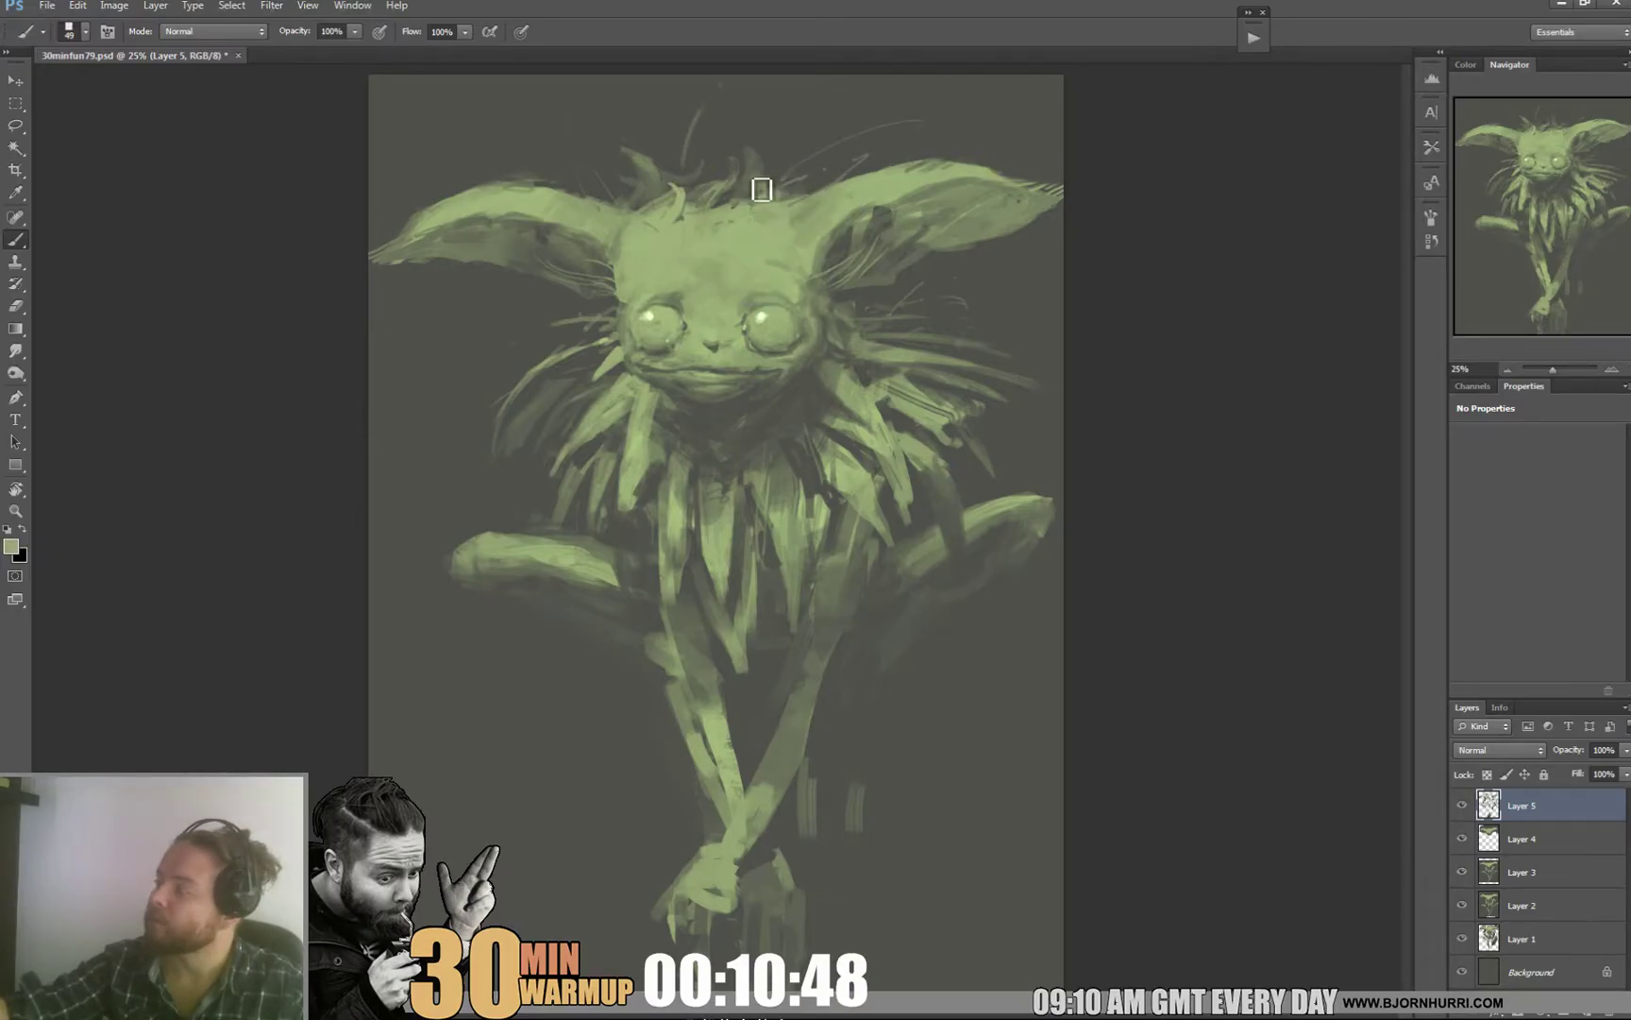
Step: Set the brush to 21 px and paint fine curled strands where the hair meets the forehead, using sampled greens
right_click(764, 208)
left_click(804, 242)
left_click(744, 182, "alt")
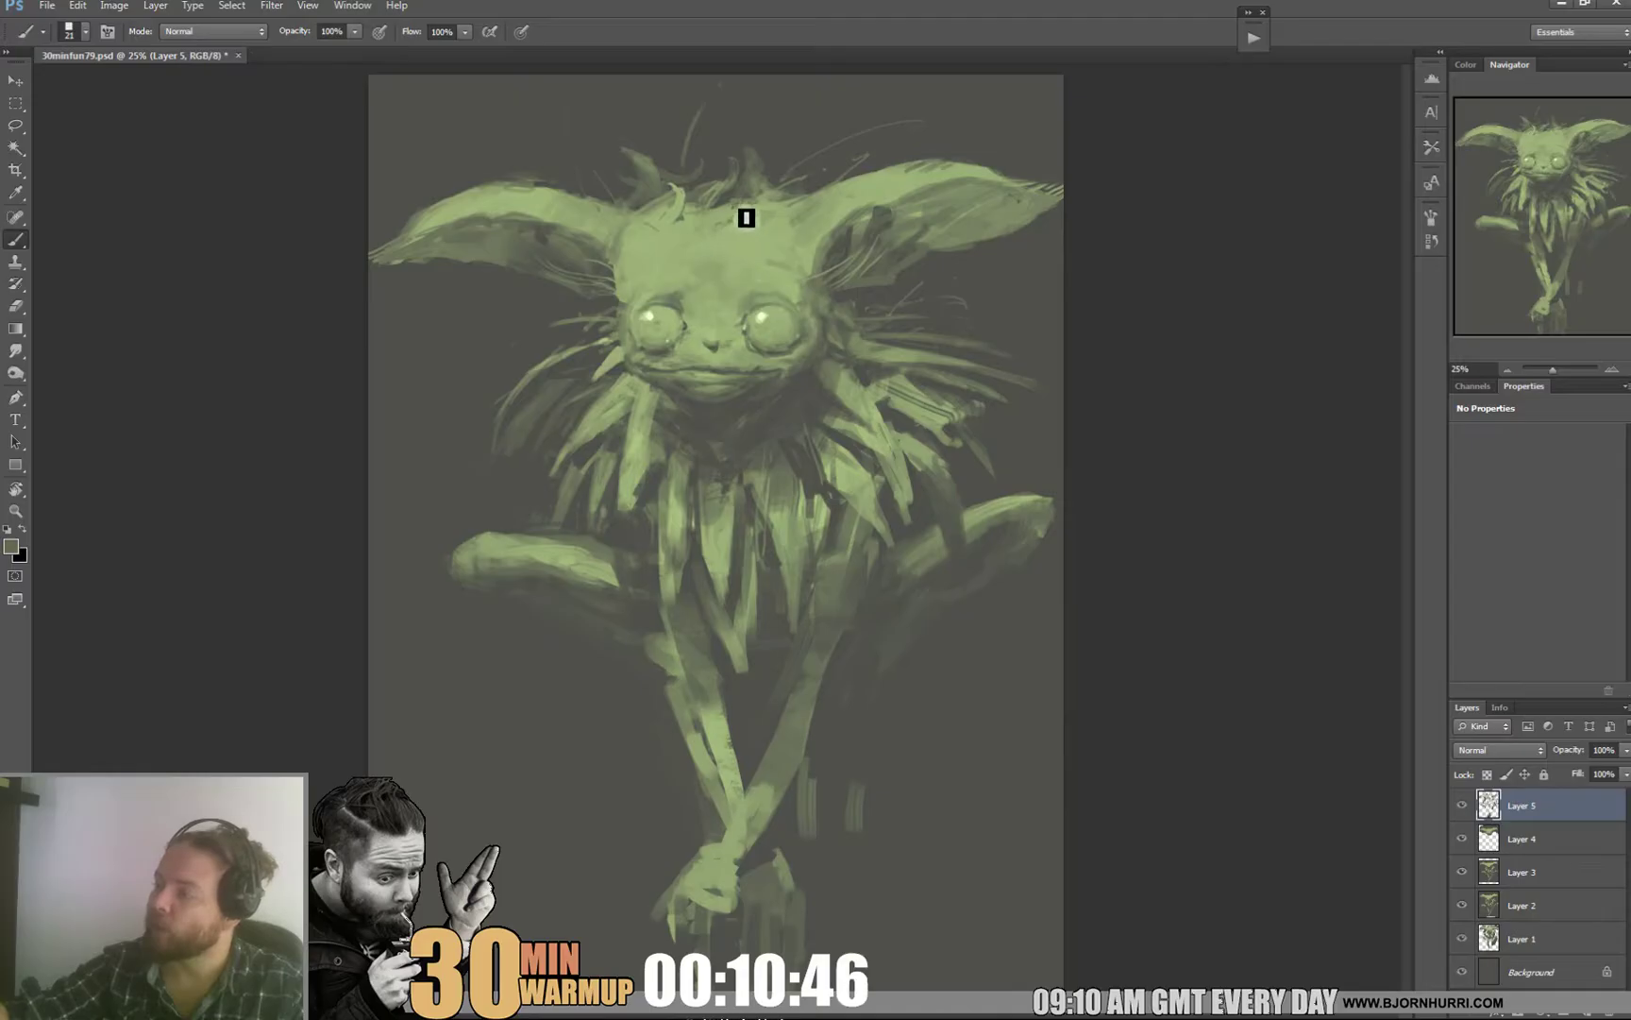
left_click(692, 218, "alt")
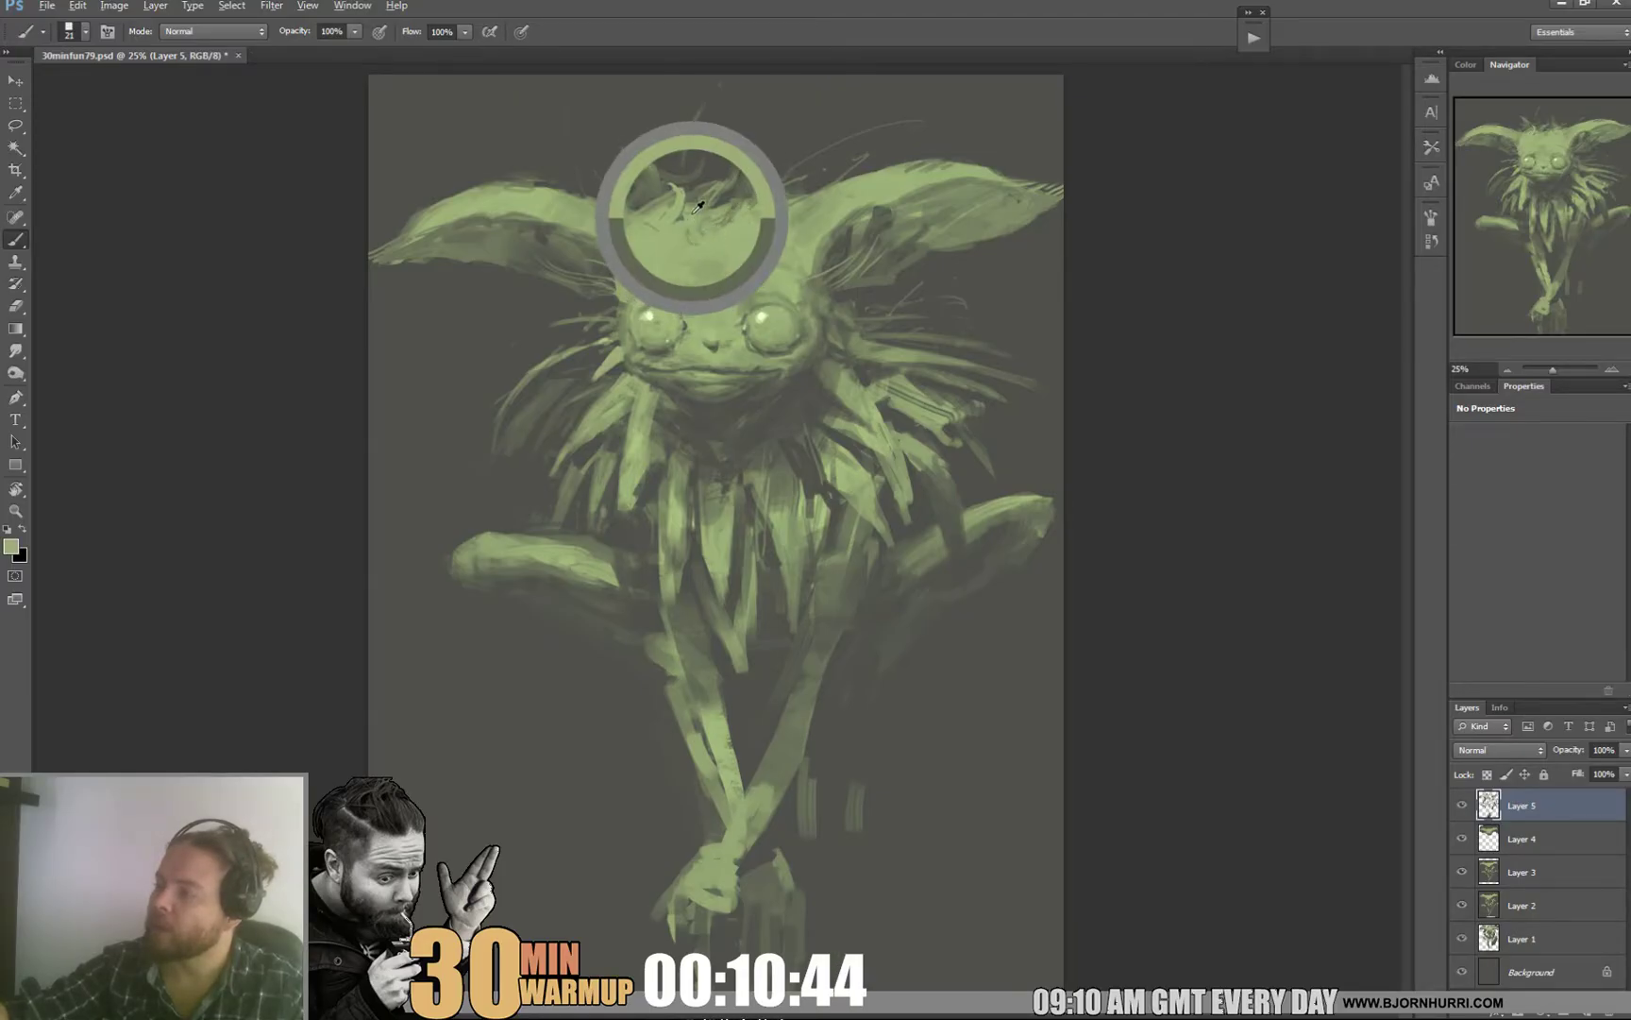
left_click(729, 216, "alt")
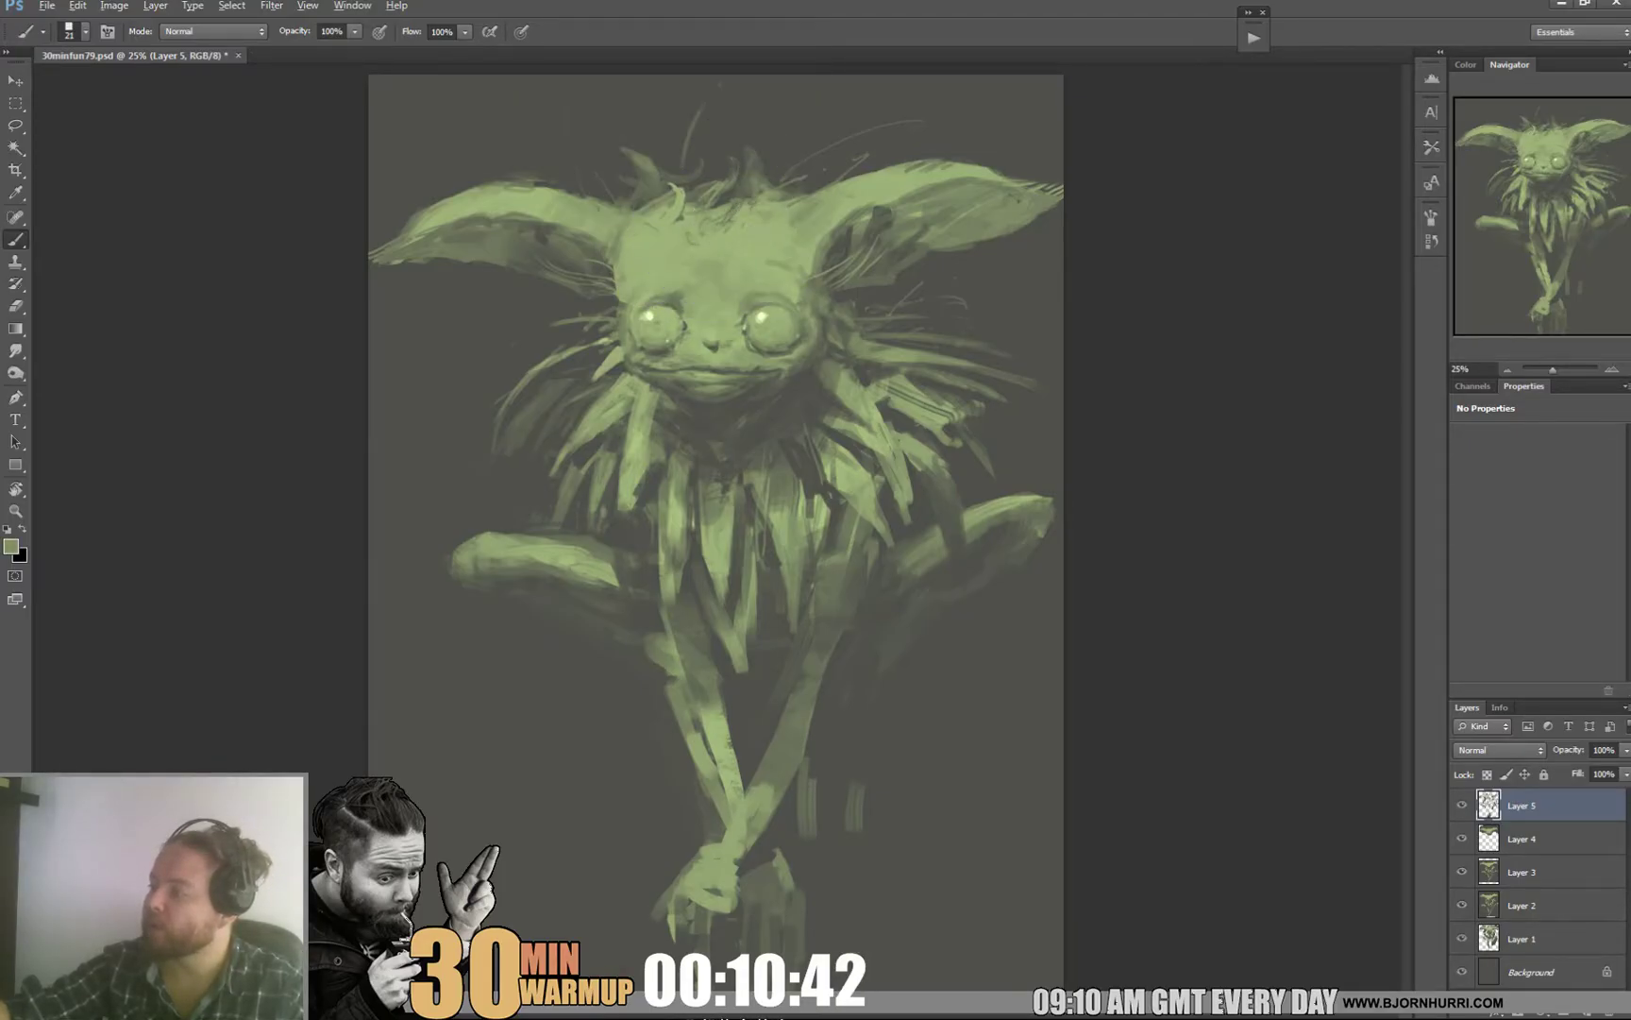
left_click(768, 227, "alt")
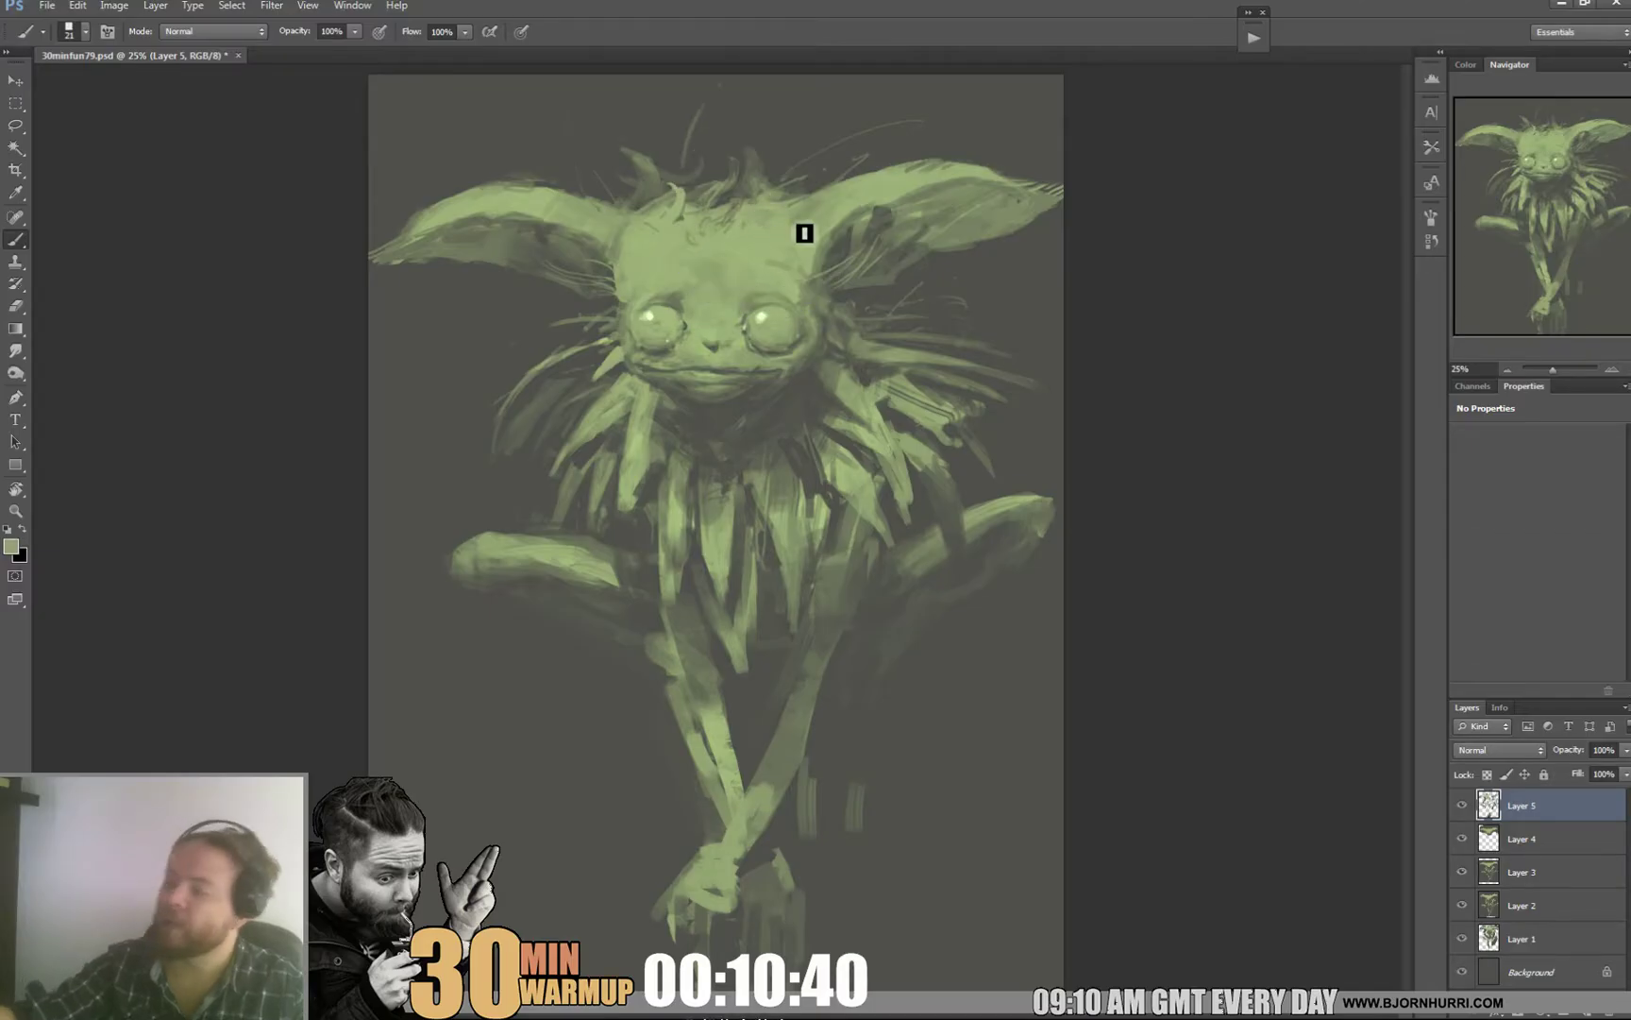
Step: Set the brush to 58 px and build up the upright hair tufts on the crown with sampled light and dark greens
right_click(804, 233)
left_click(794, 264)
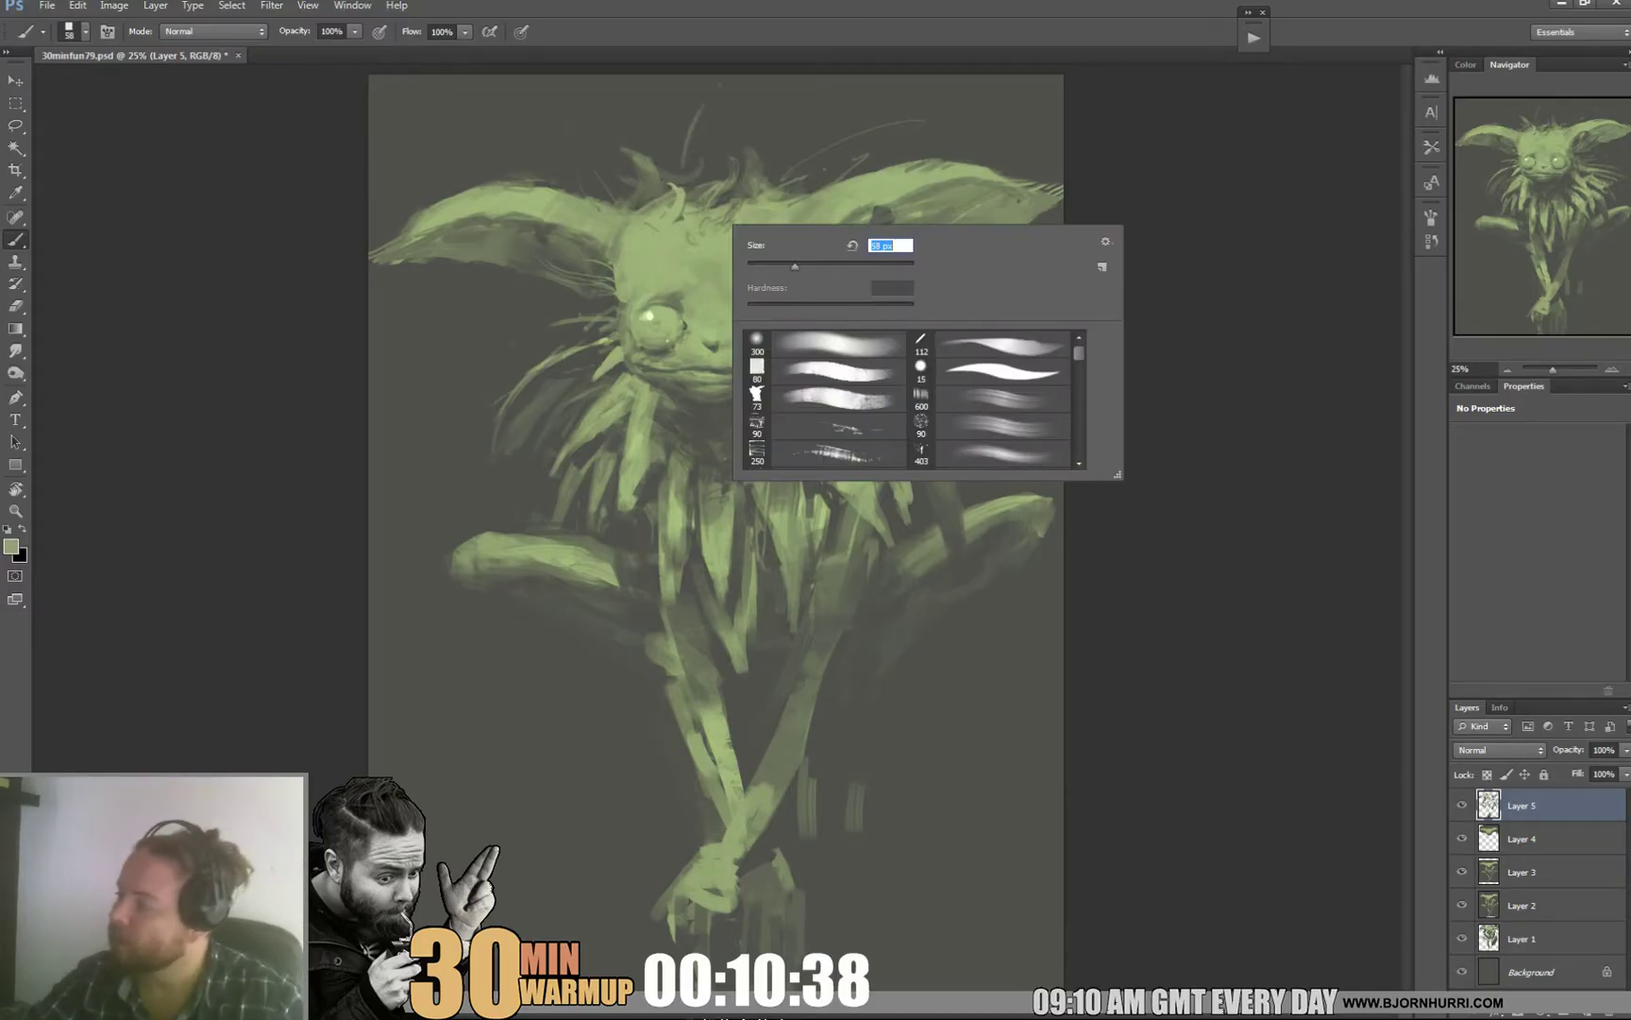
left_click(729, 201, "alt")
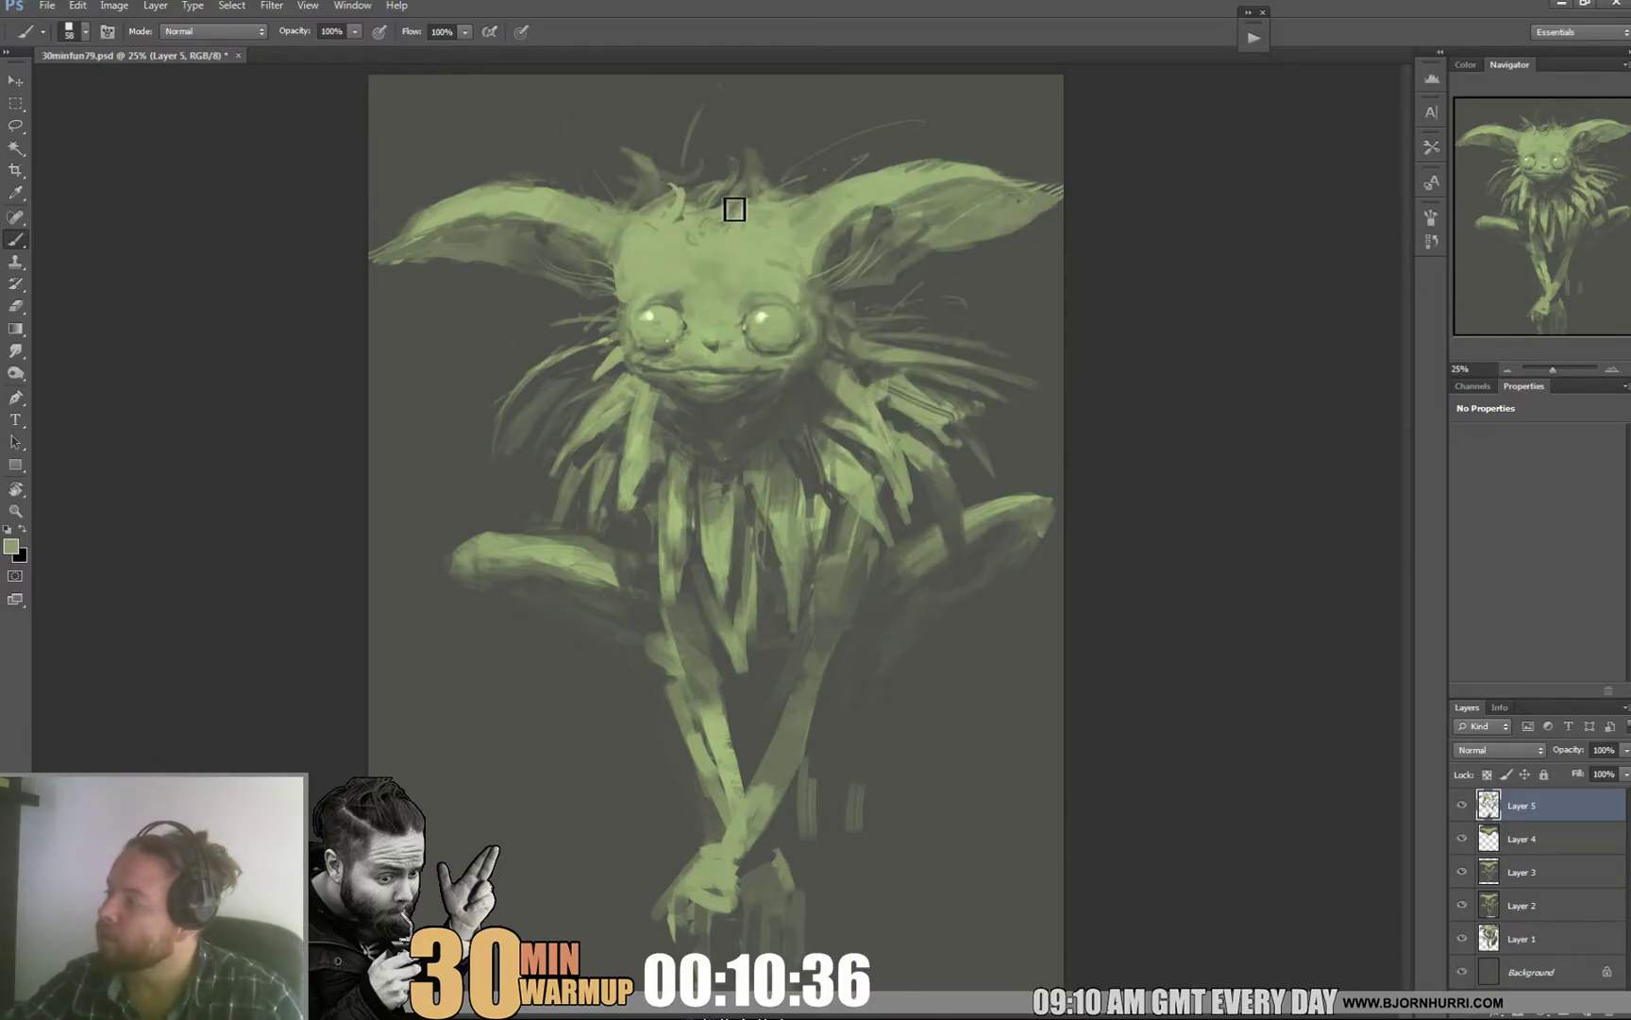
left_click_drag(755, 190, 751, 161)
left_click(760, 144, "alt")
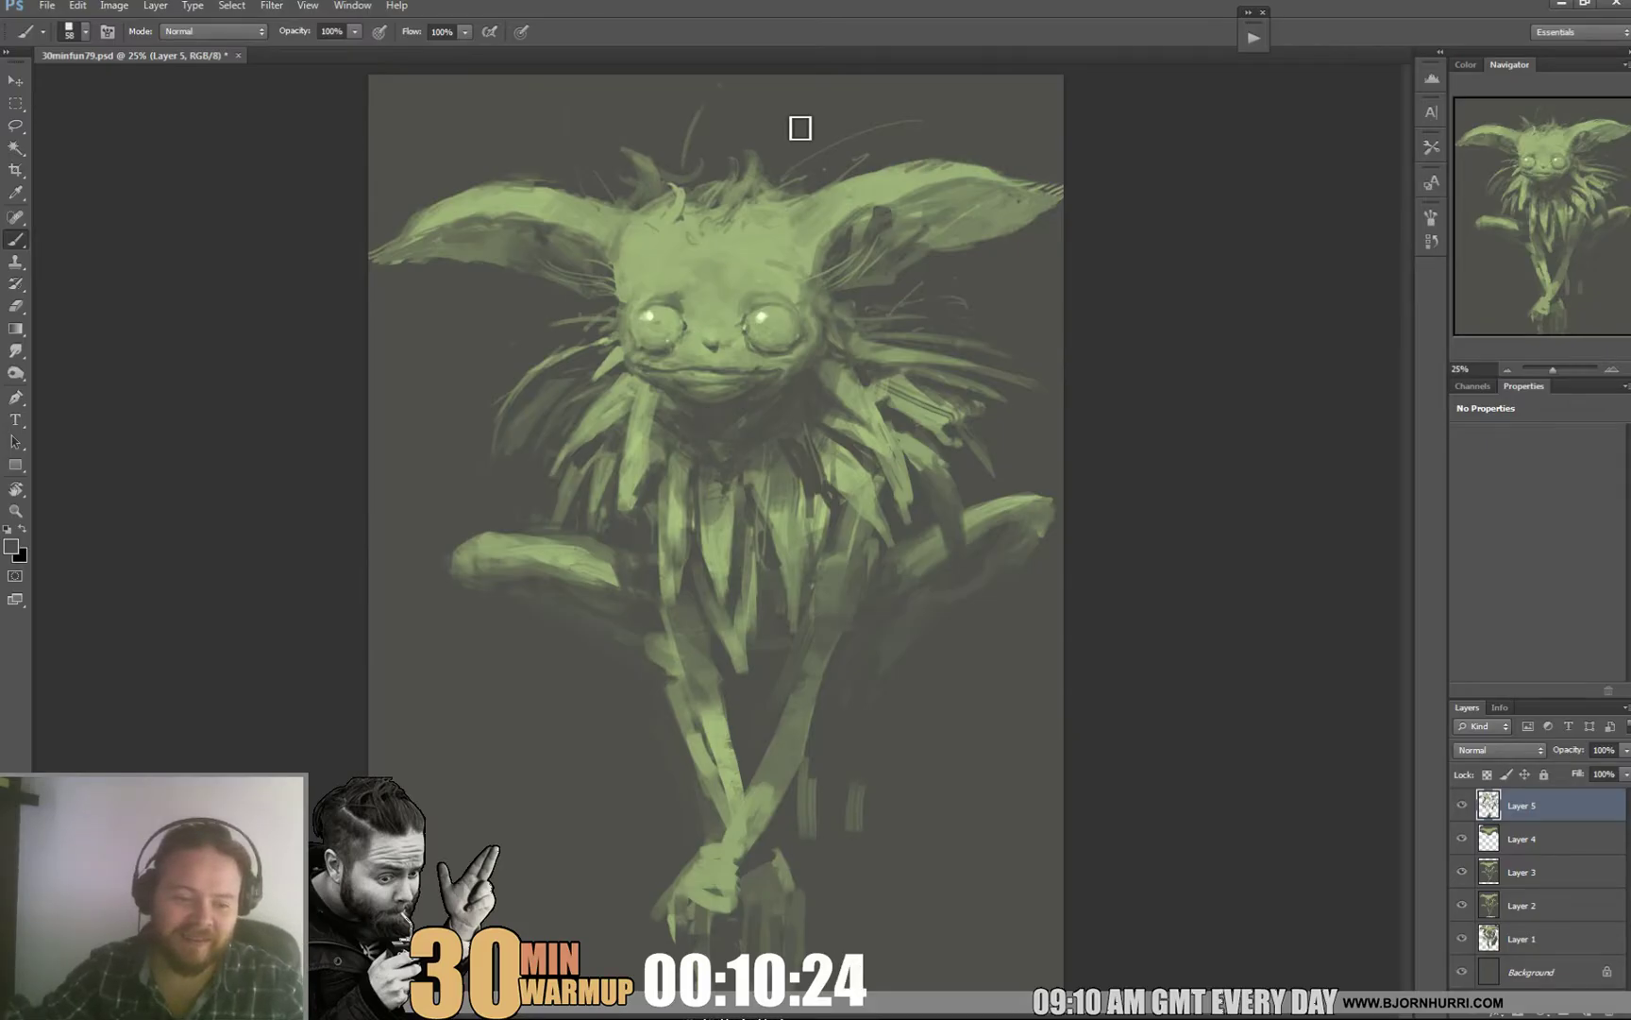
left_click(677, 233, "alt")
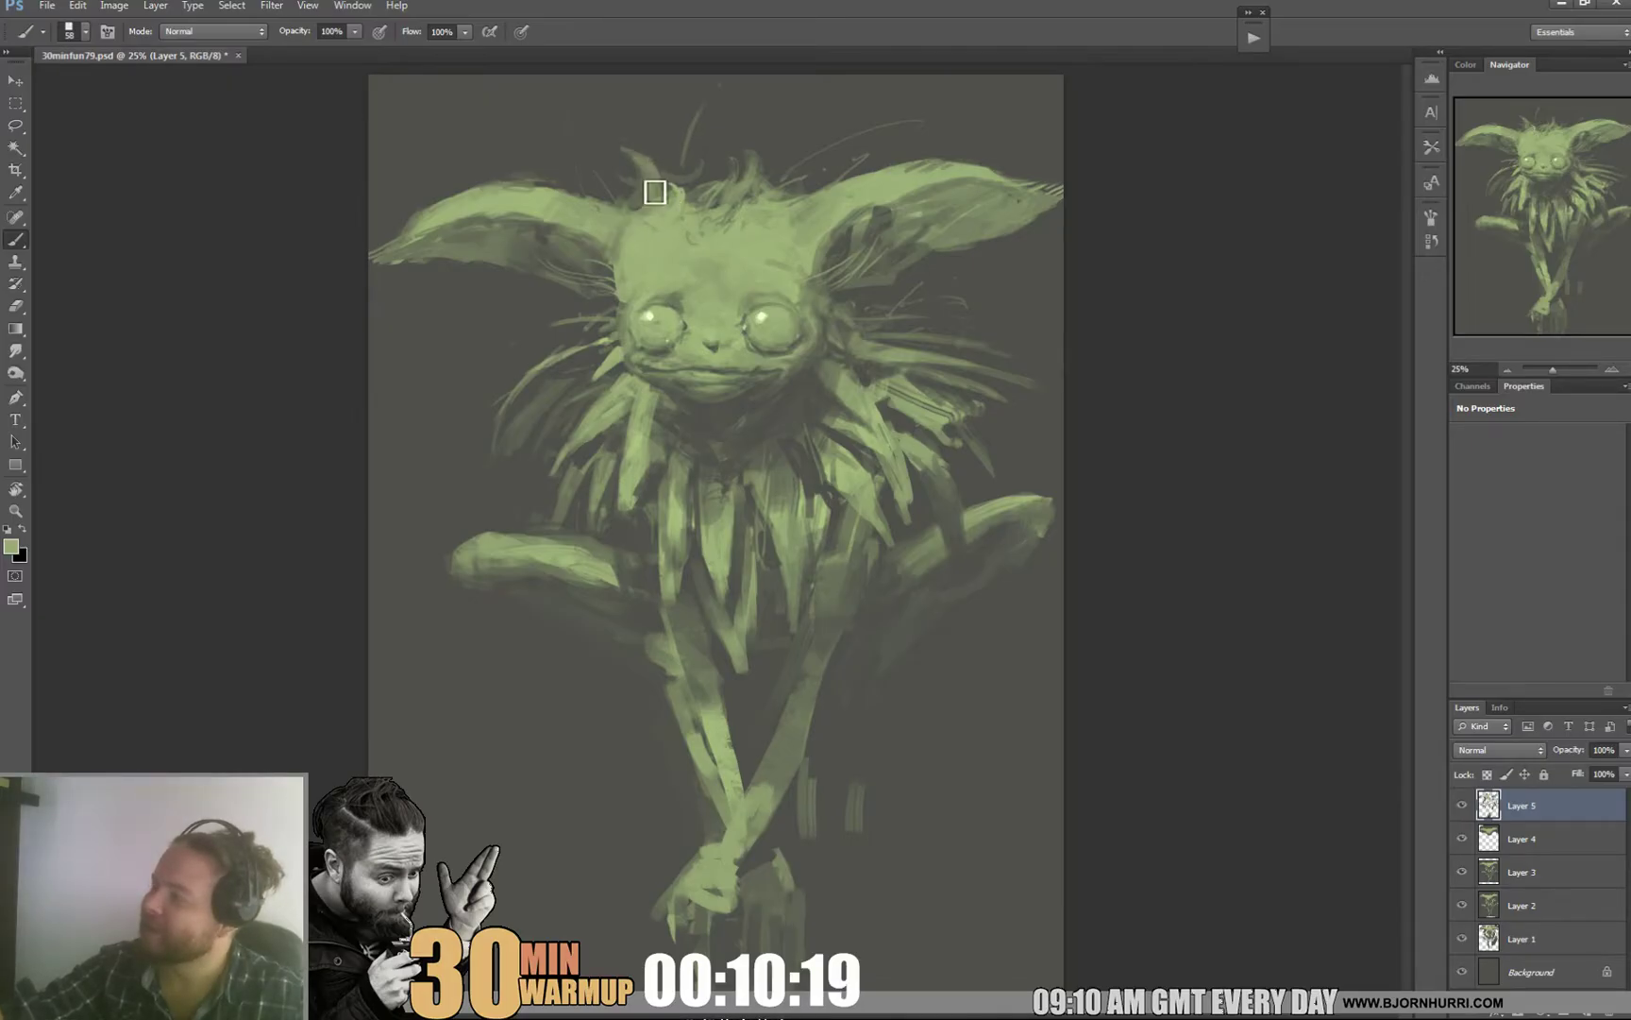
Step: Add light green strokes to the collar feathers on the left side below the chin, reduce the brush to 23 px, and set its size to 91 px
left_click_drag(672, 428, 664, 455)
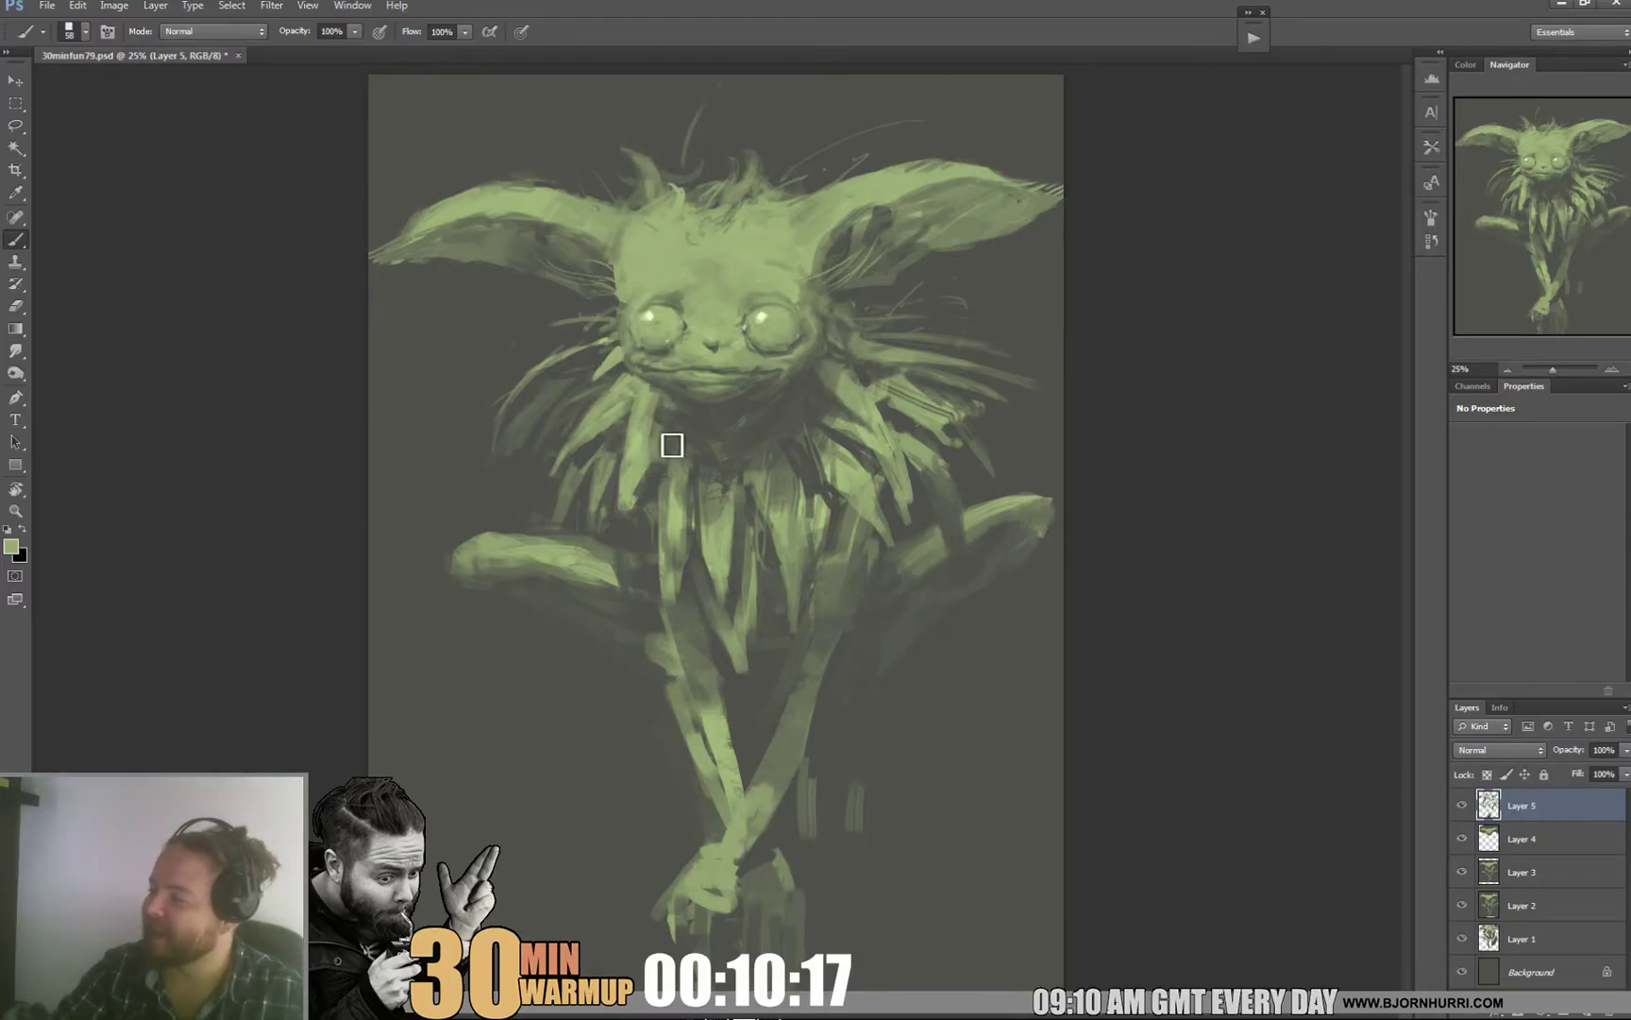
left_click(661, 444, "alt")
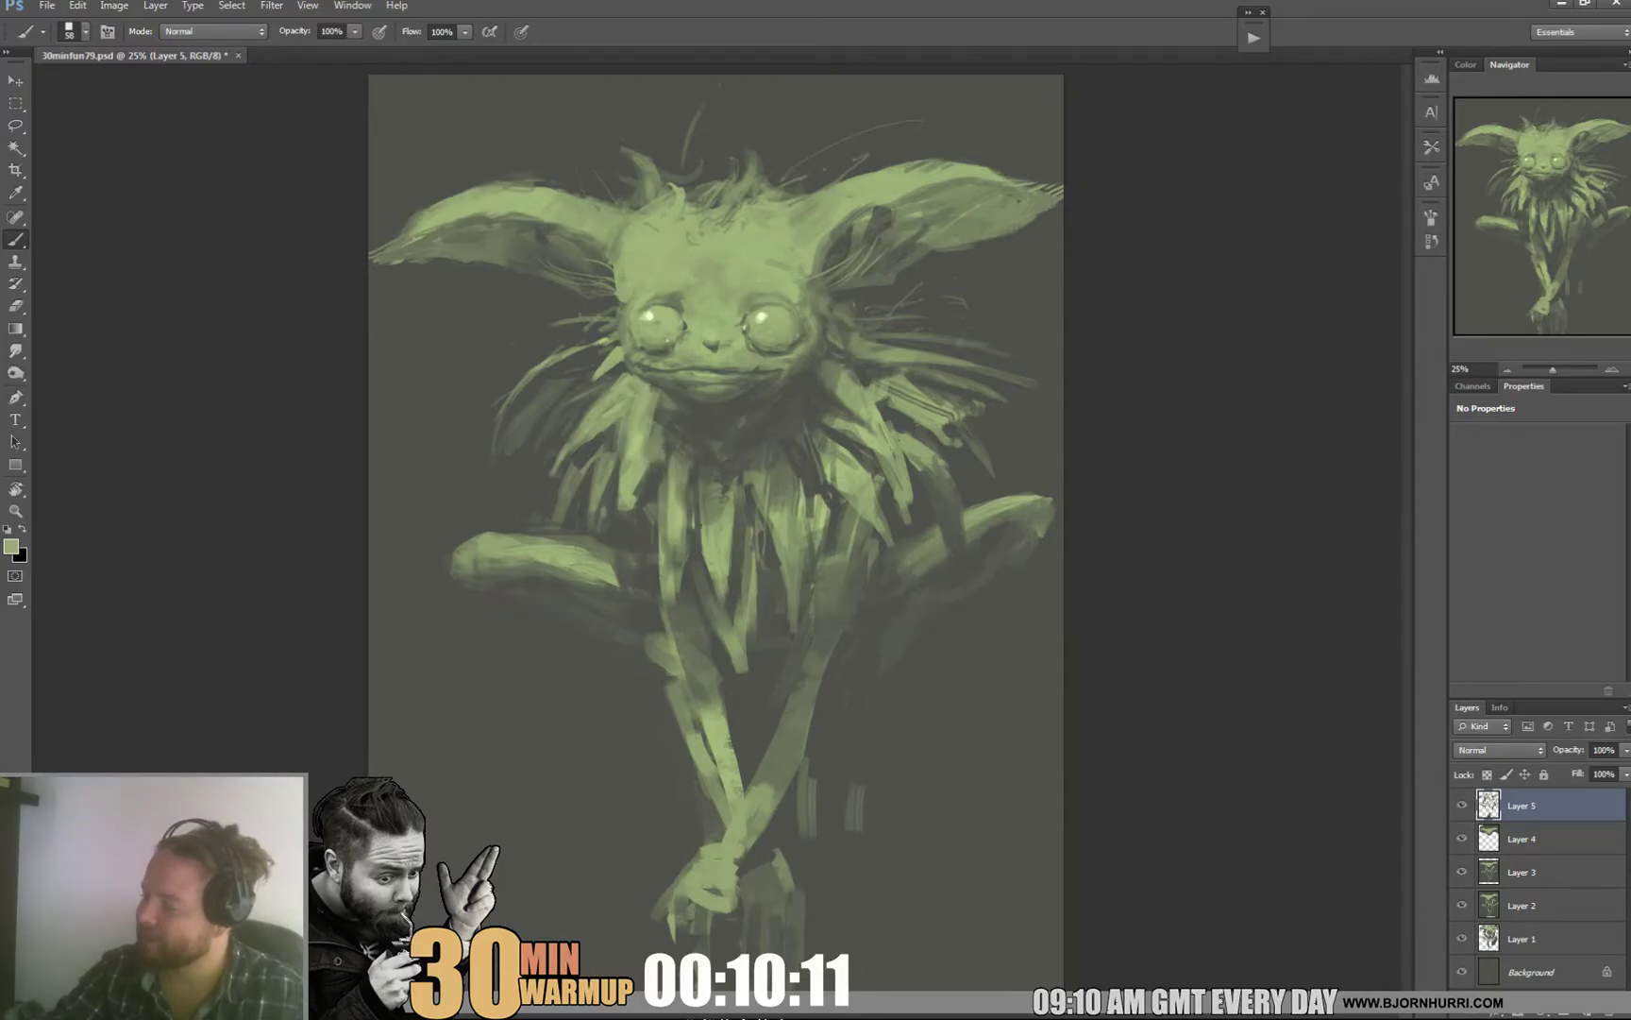
right_click(684, 527)
left_click(679, 490)
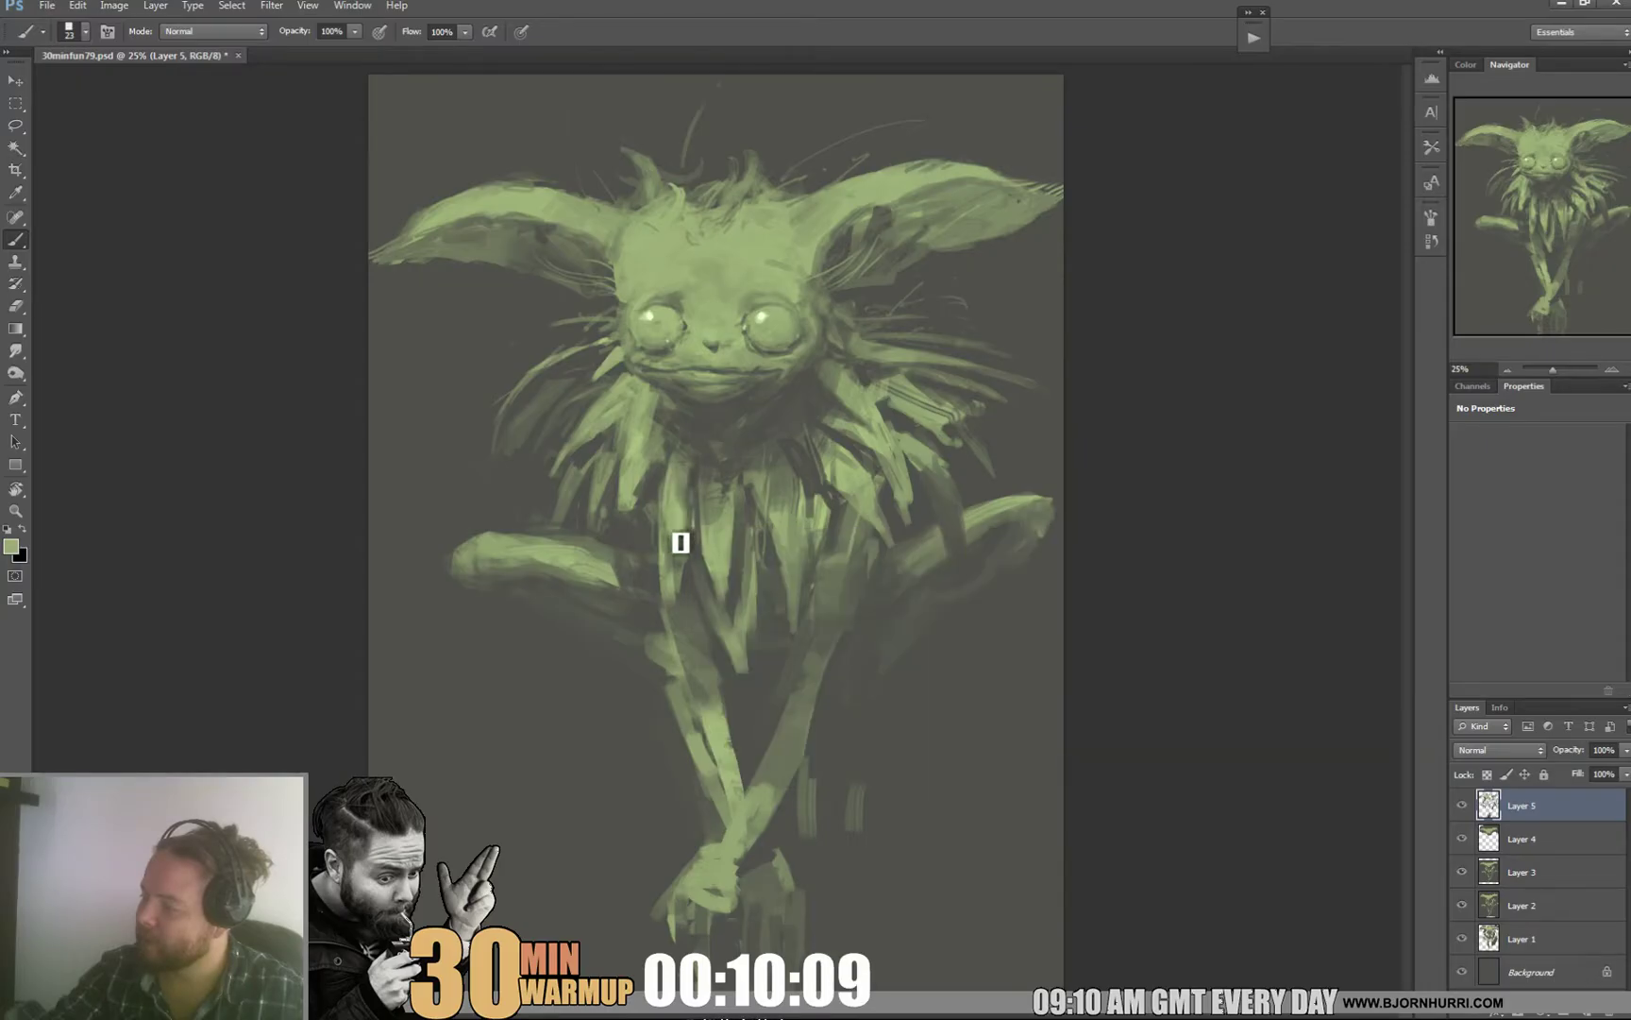
right_click(695, 502)
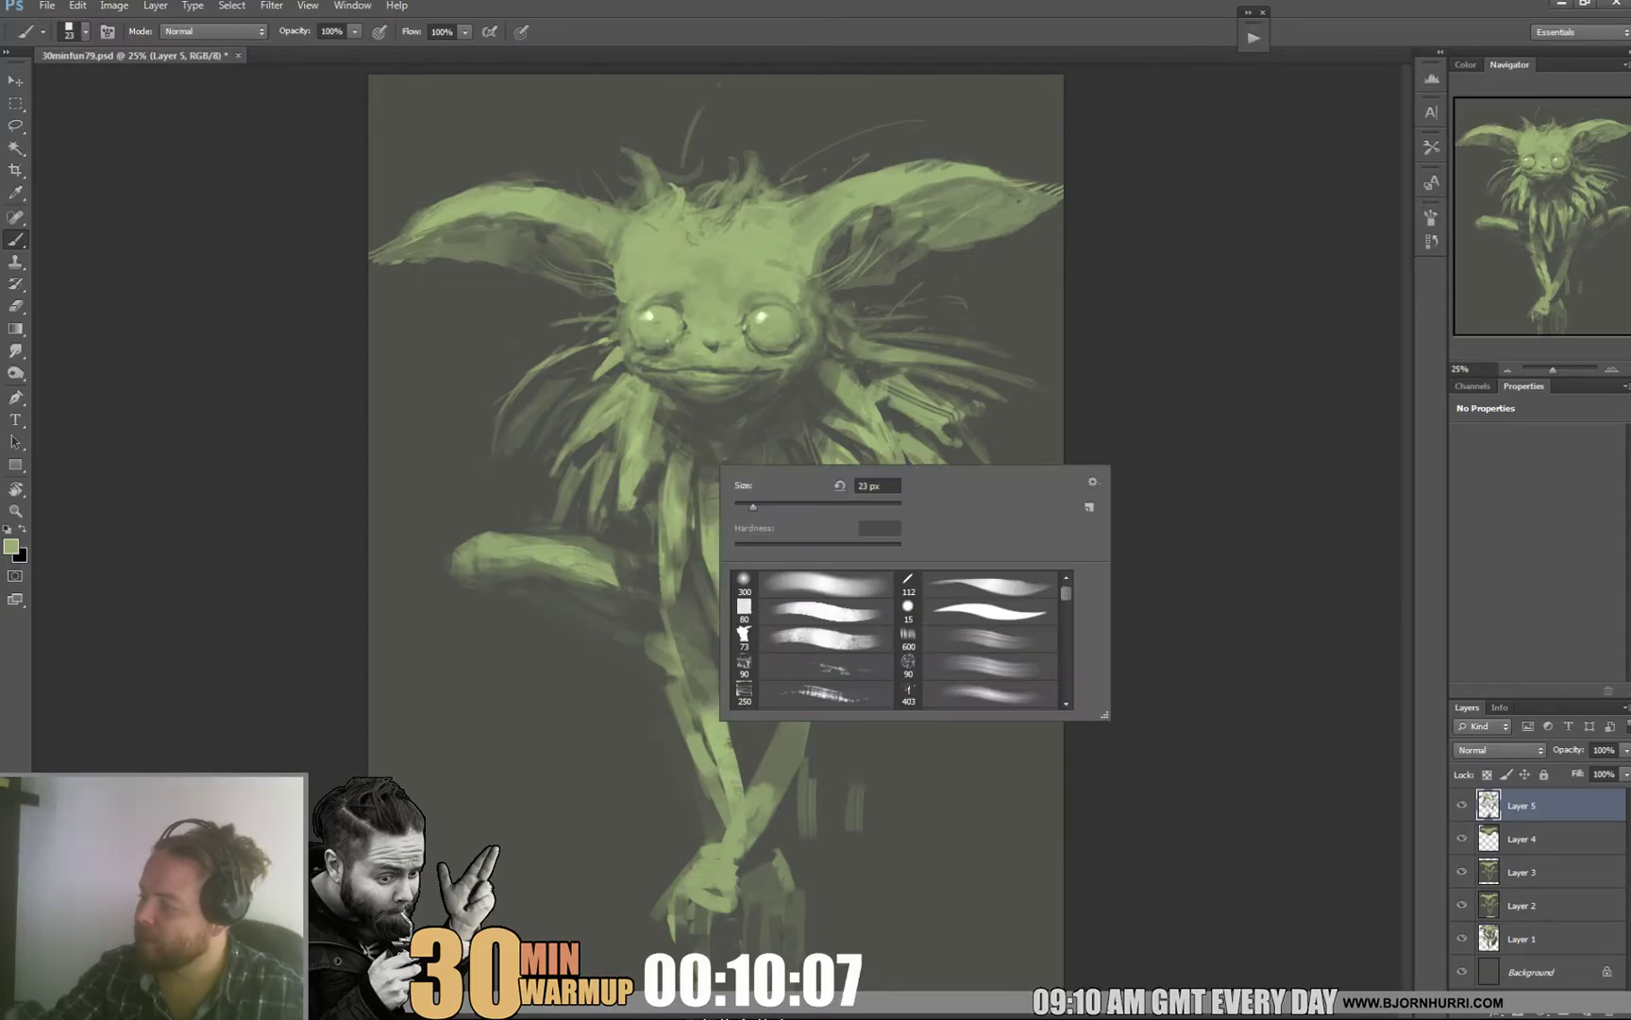
type("91")
key("Return")
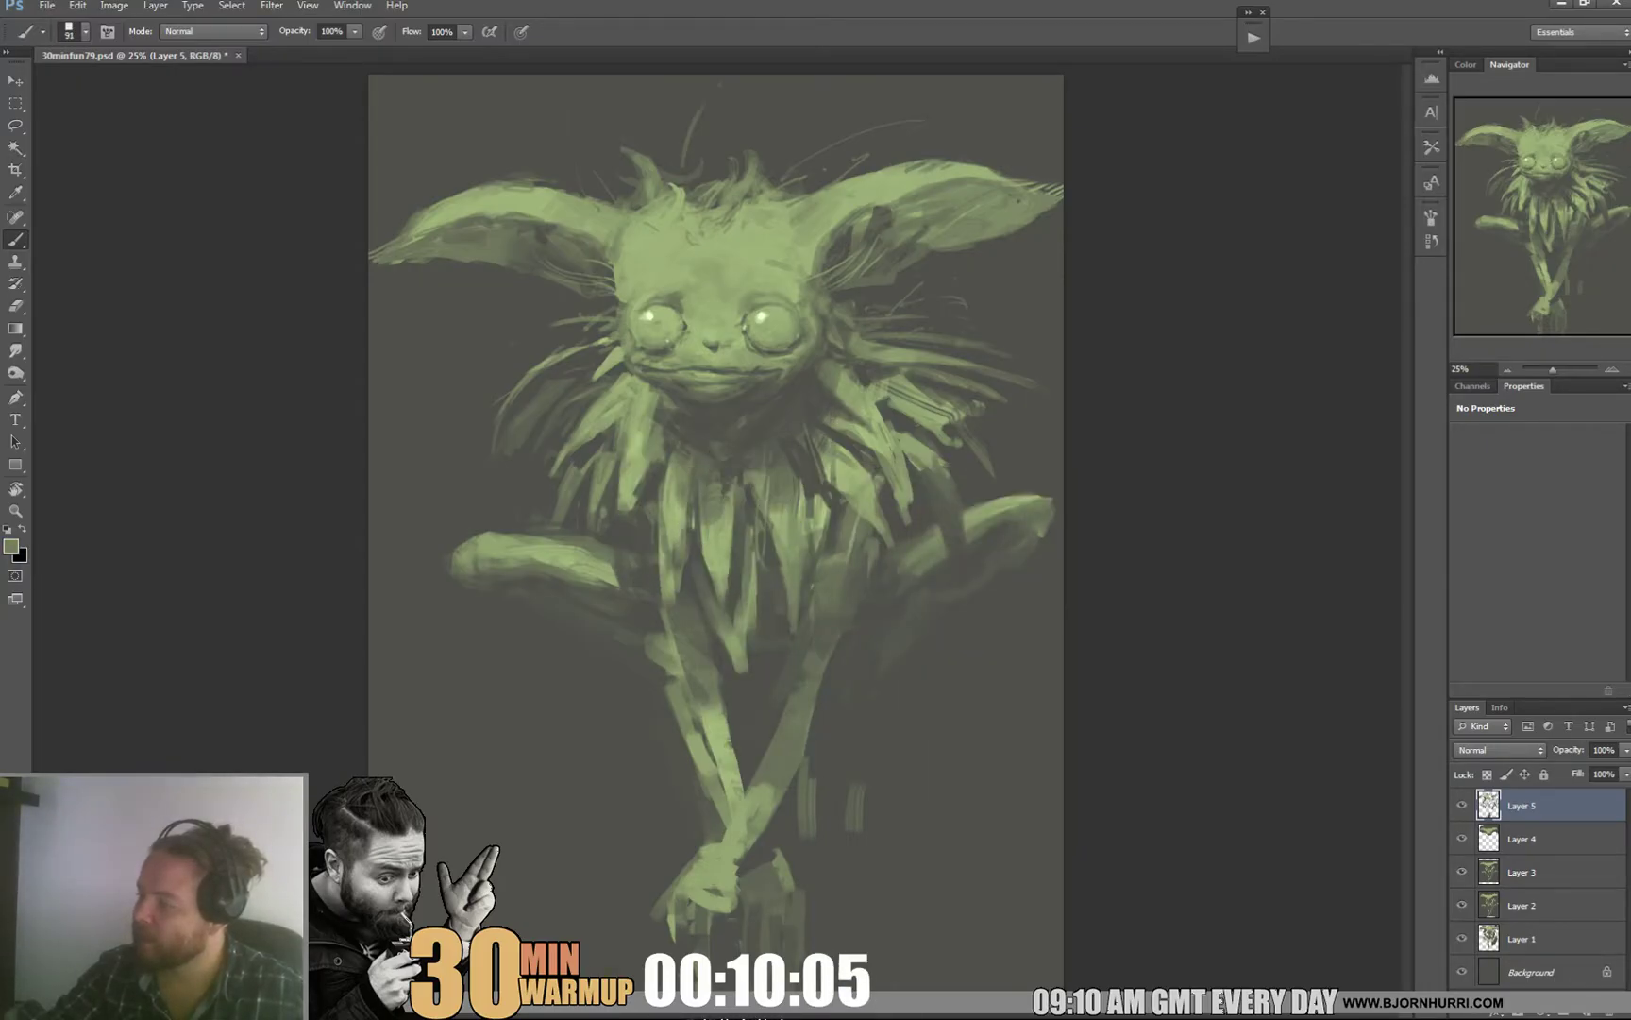
Step: Add a new layer and paint a soft green haze over the lower canvas with a soft round brush at 1985 px
key("ctrl+shift+alt+n")
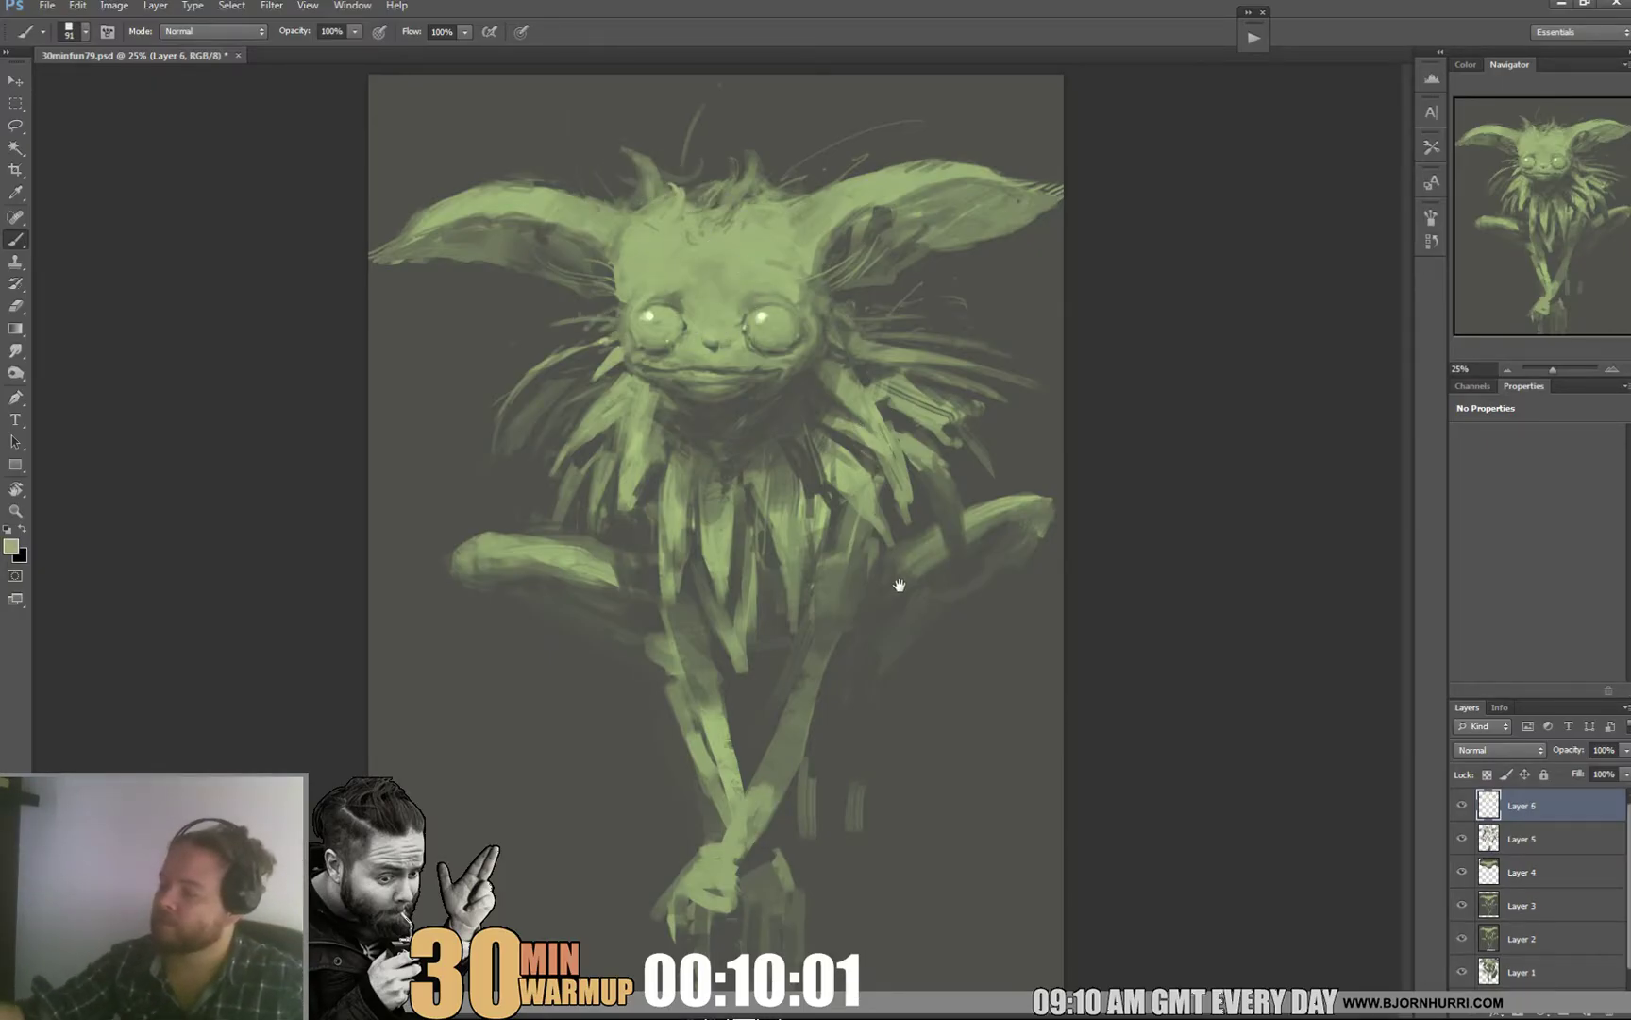
right_click(824, 594)
left_click(916, 712)
left_click(993, 632)
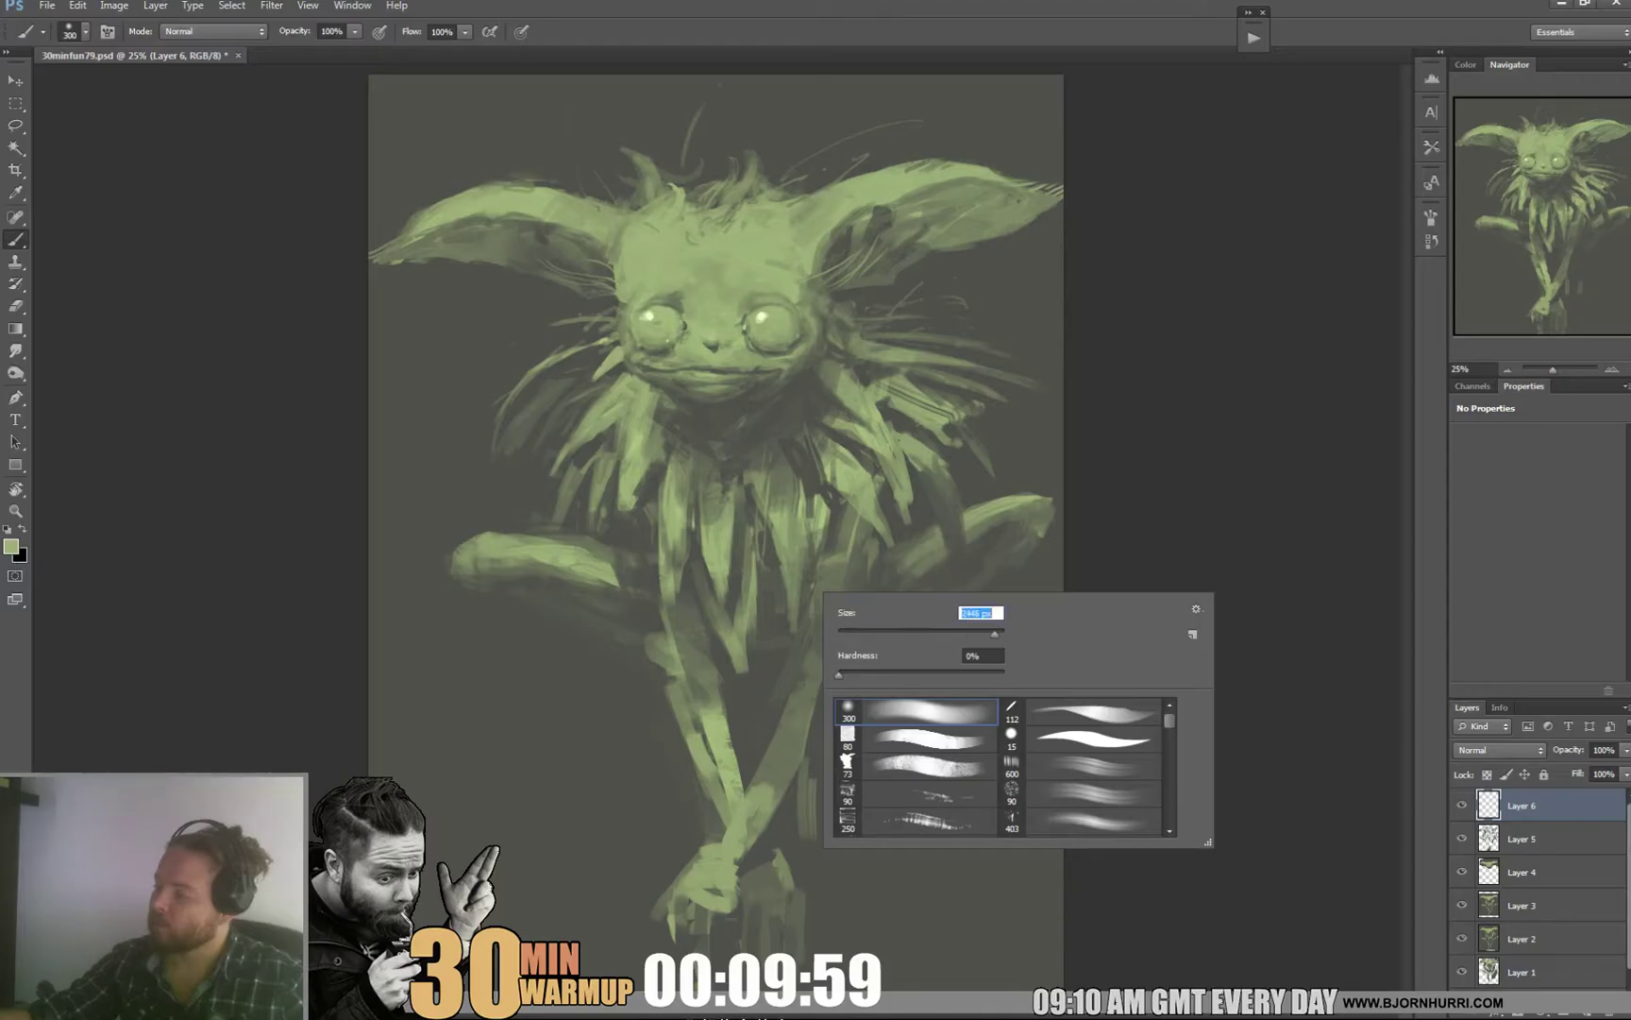
key("Return")
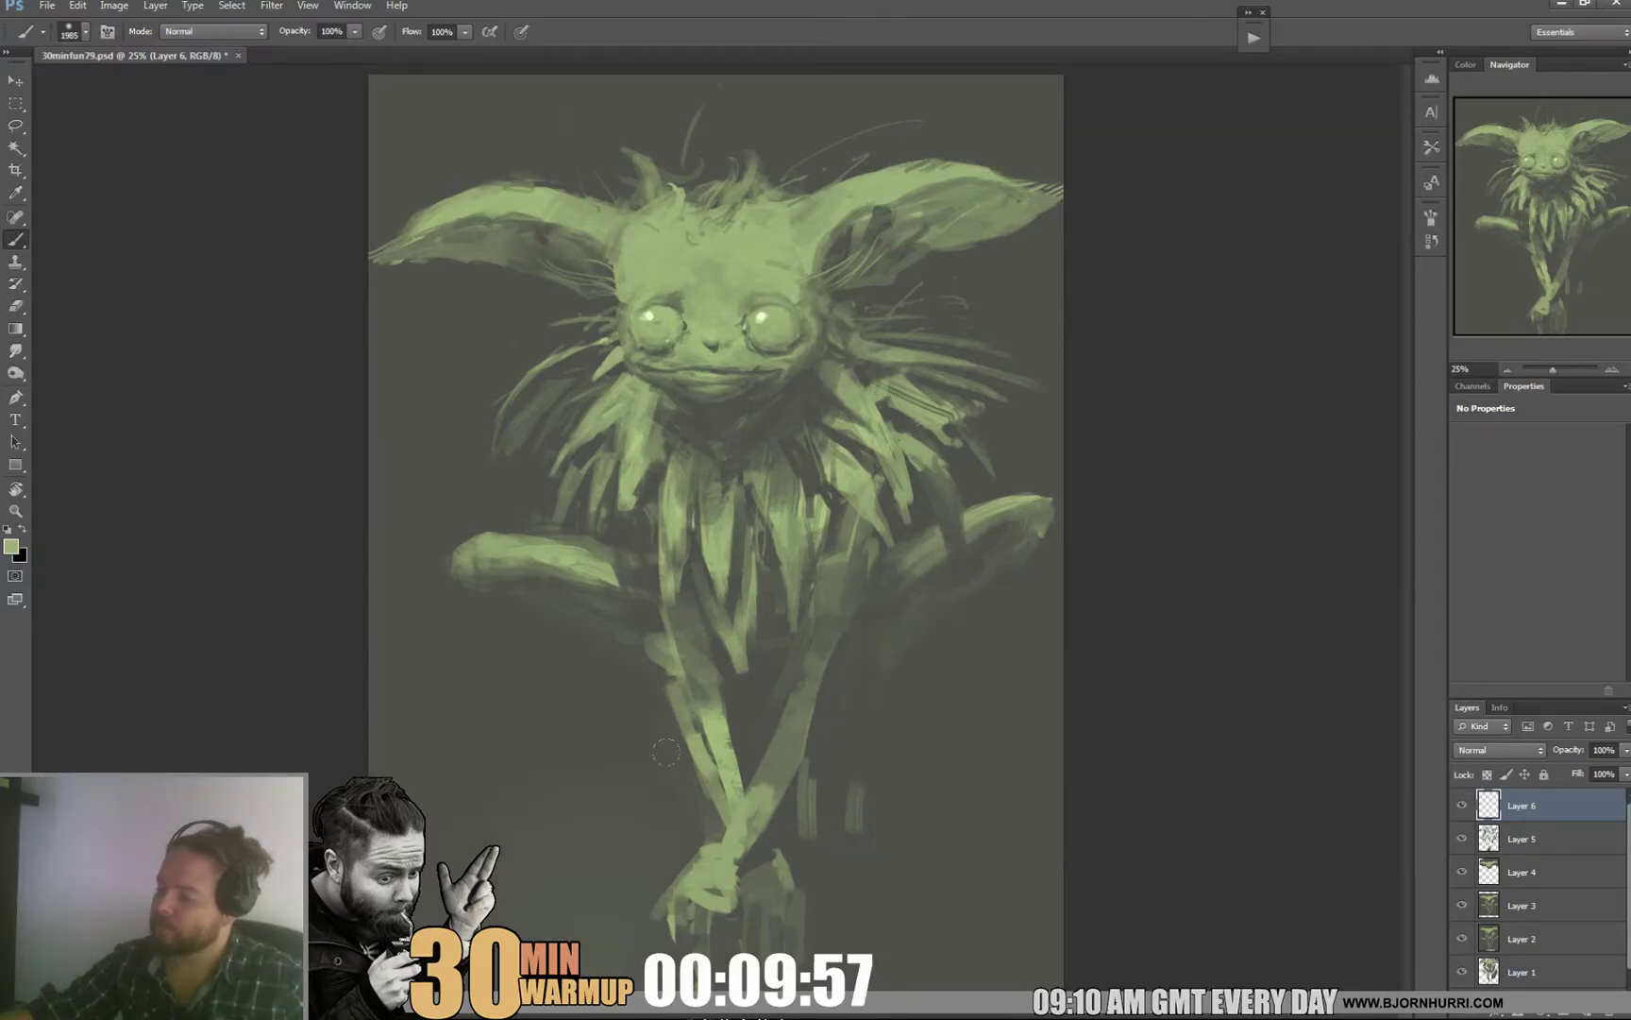
mouse_move(666, 752)
left_mouse_down()
mouse_move(815, 817)
mouse_move(730, 737)
mouse_move(600, 704)
mouse_move(423, 759)
left_mouse_up()
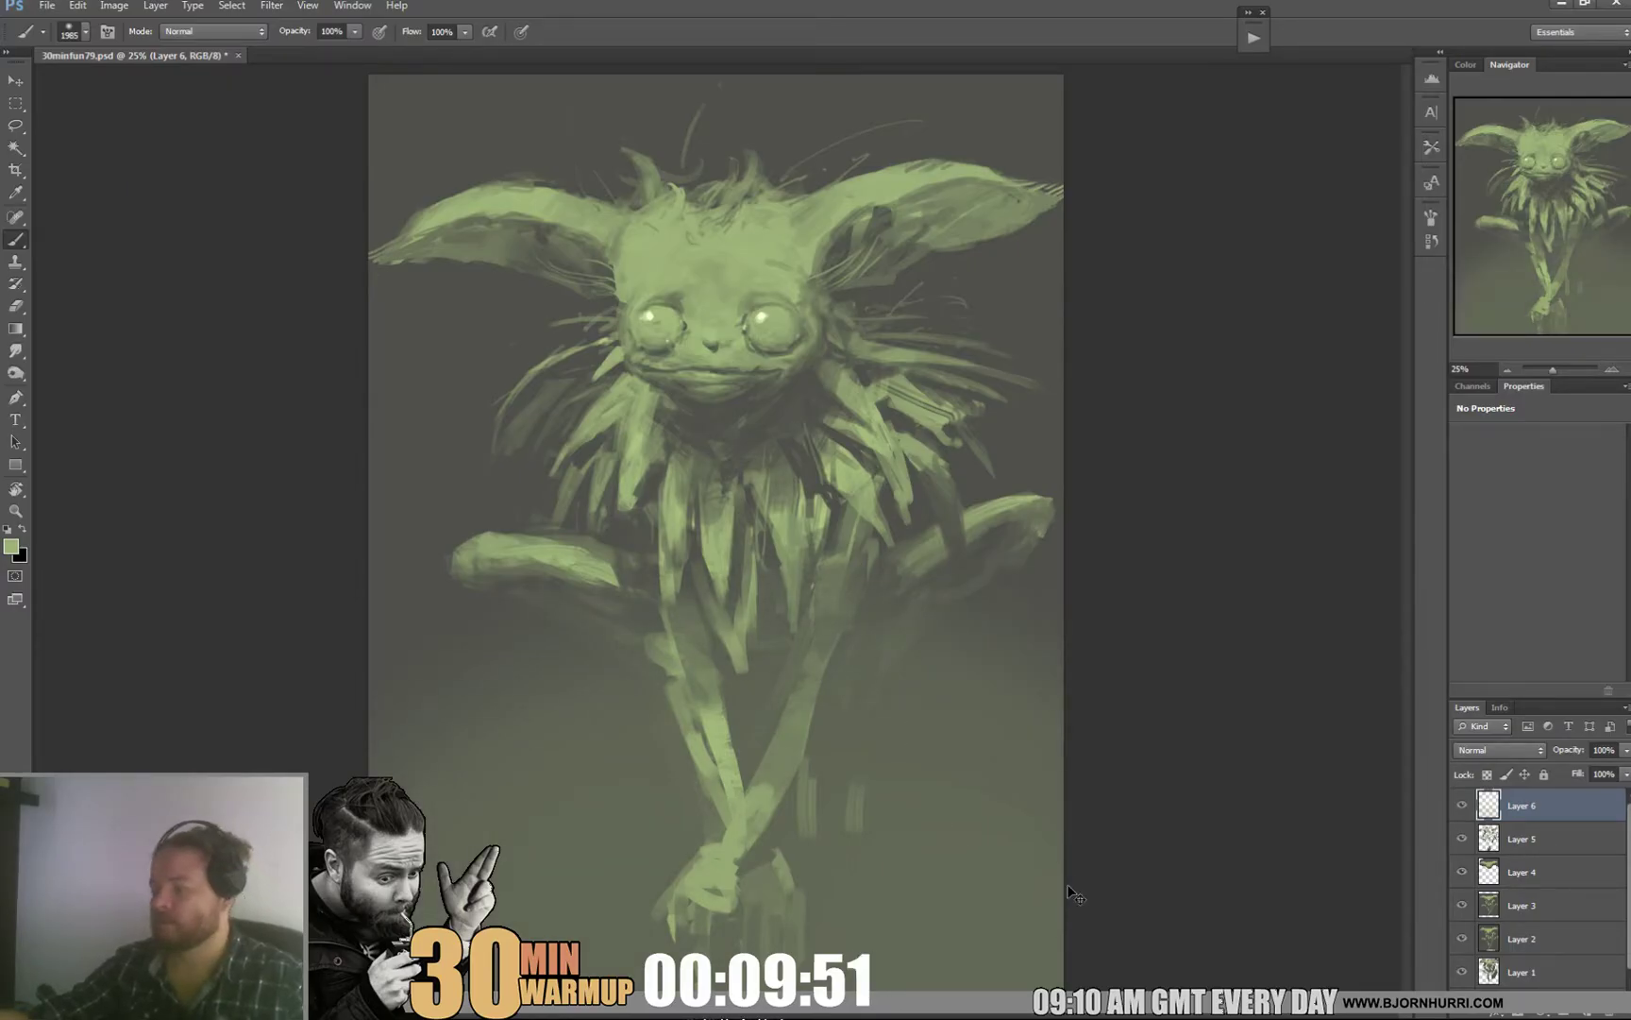
Step: Undo the last haze stroke and switch from the soft round brush to the 600 px bristle preset, sized to 44 px
key("ctrl+z")
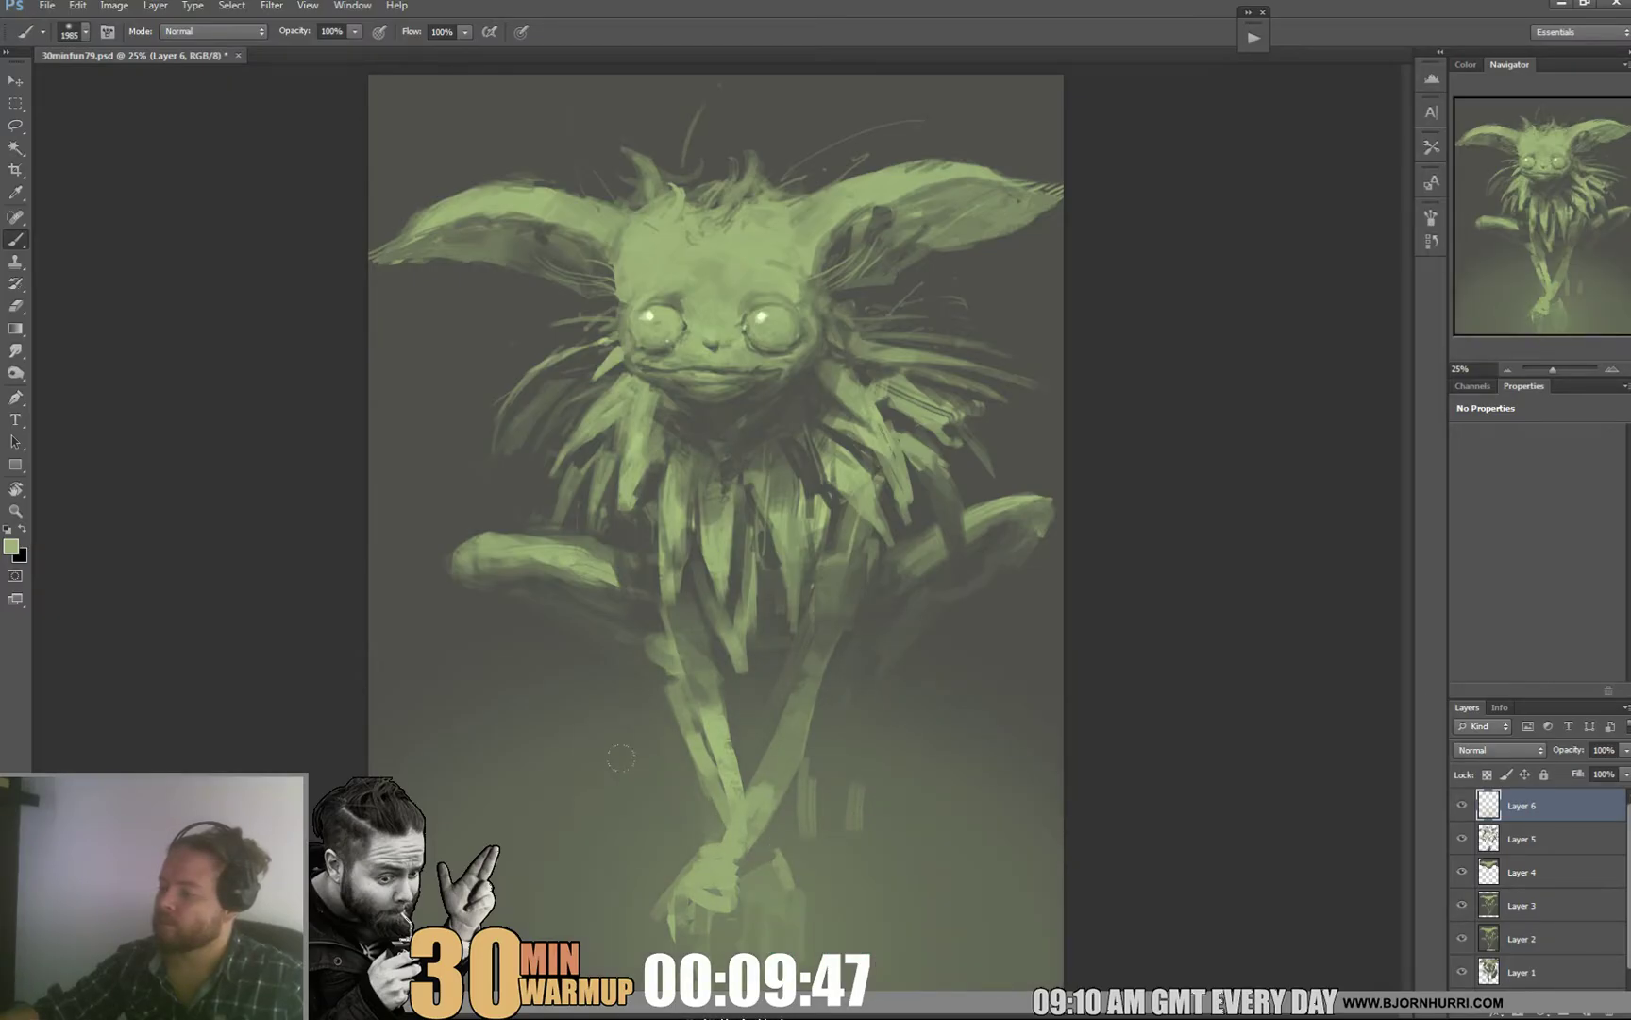
right_click(766, 527)
left_click(871, 568)
left_click(868, 648)
left_click_drag(780, 609, 931, 609)
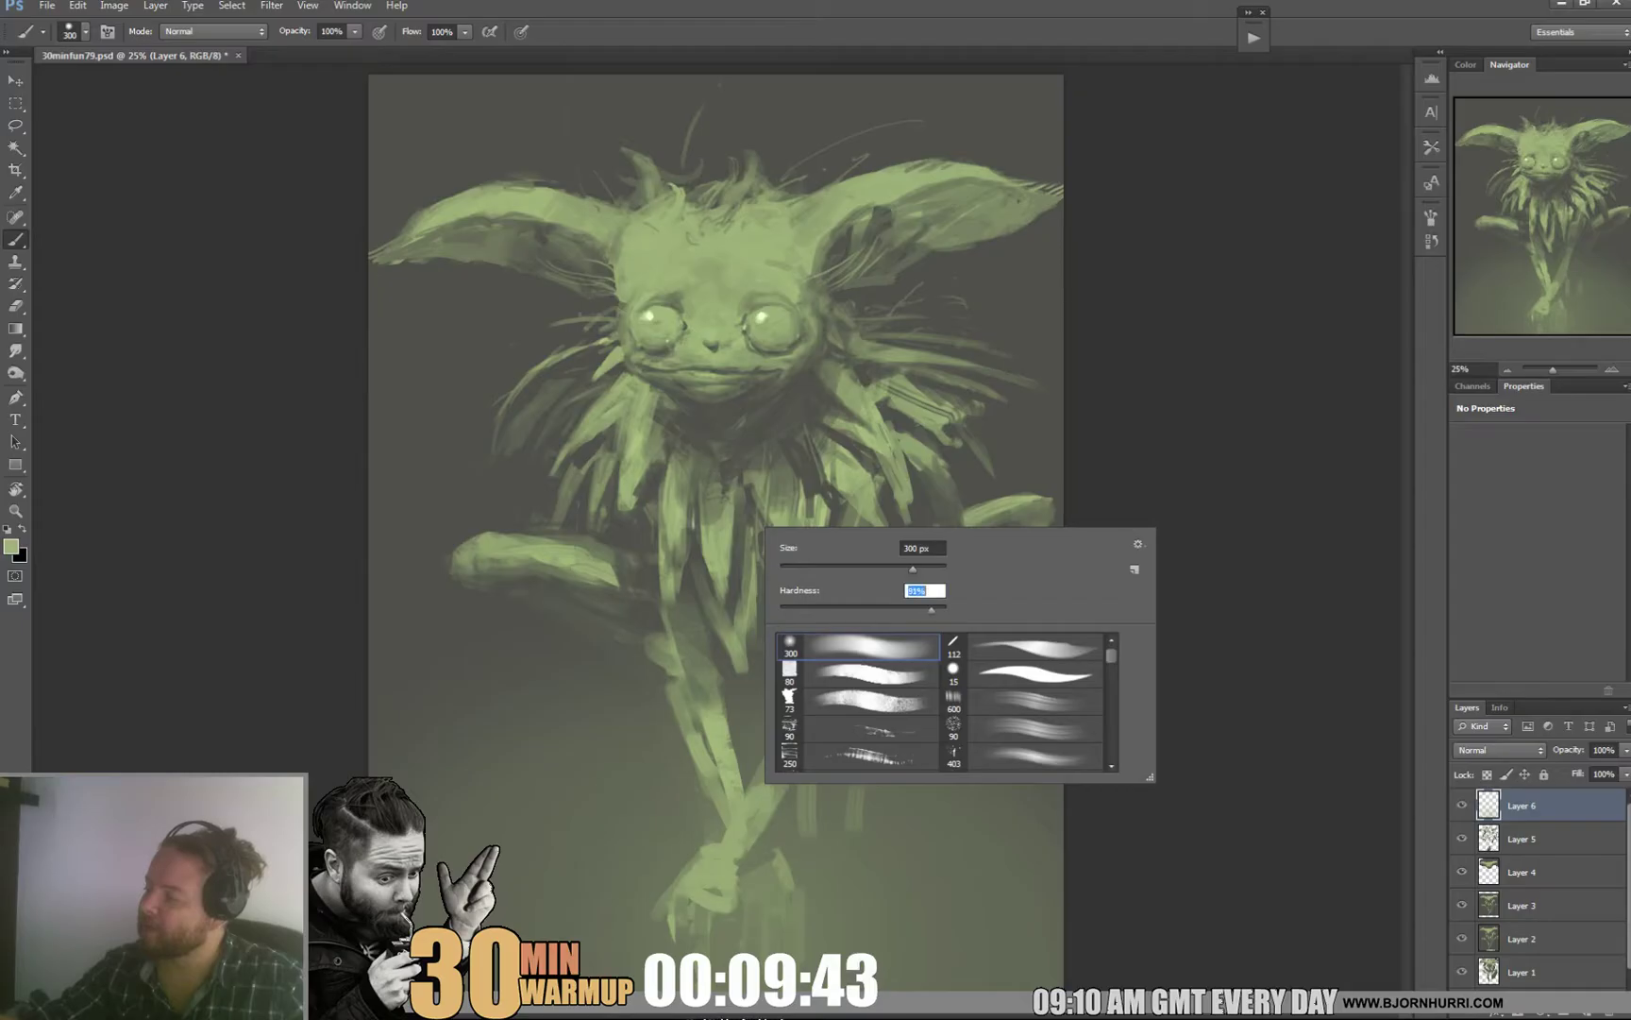
left_click(1036, 700)
left_click(816, 568)
Step: Refine the collar feathers below the chin and on both sides with sampled light and dark greens
left_click(725, 523, "alt")
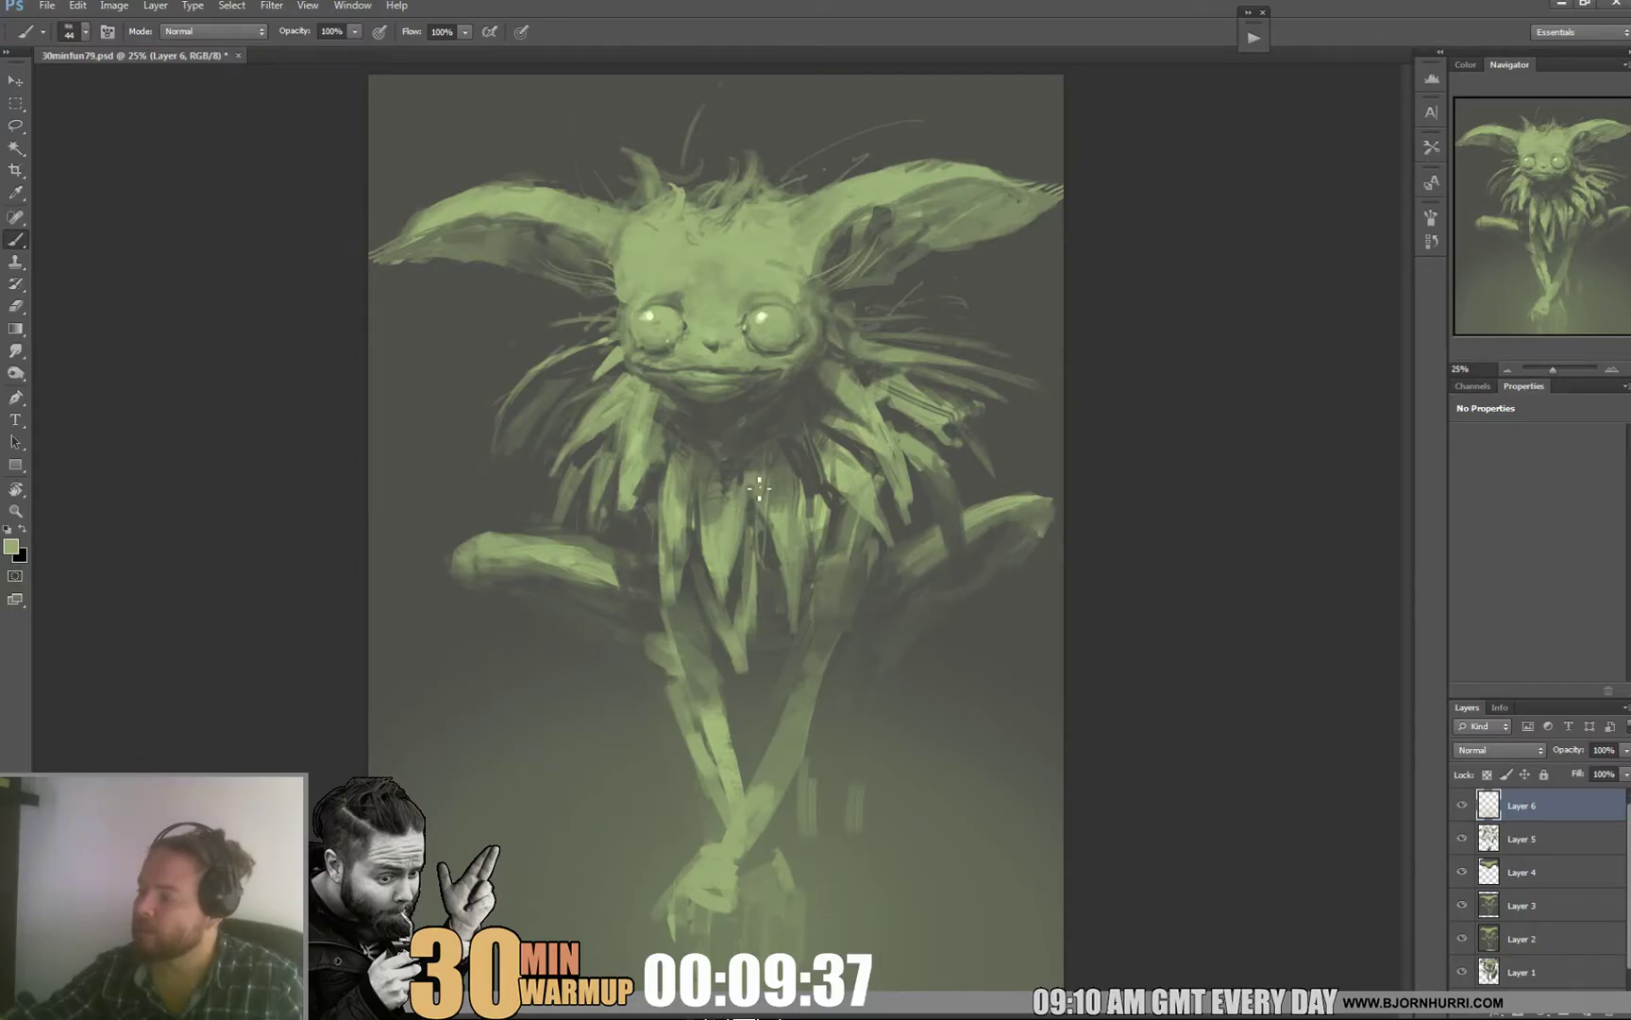
left_click(819, 511, "alt")
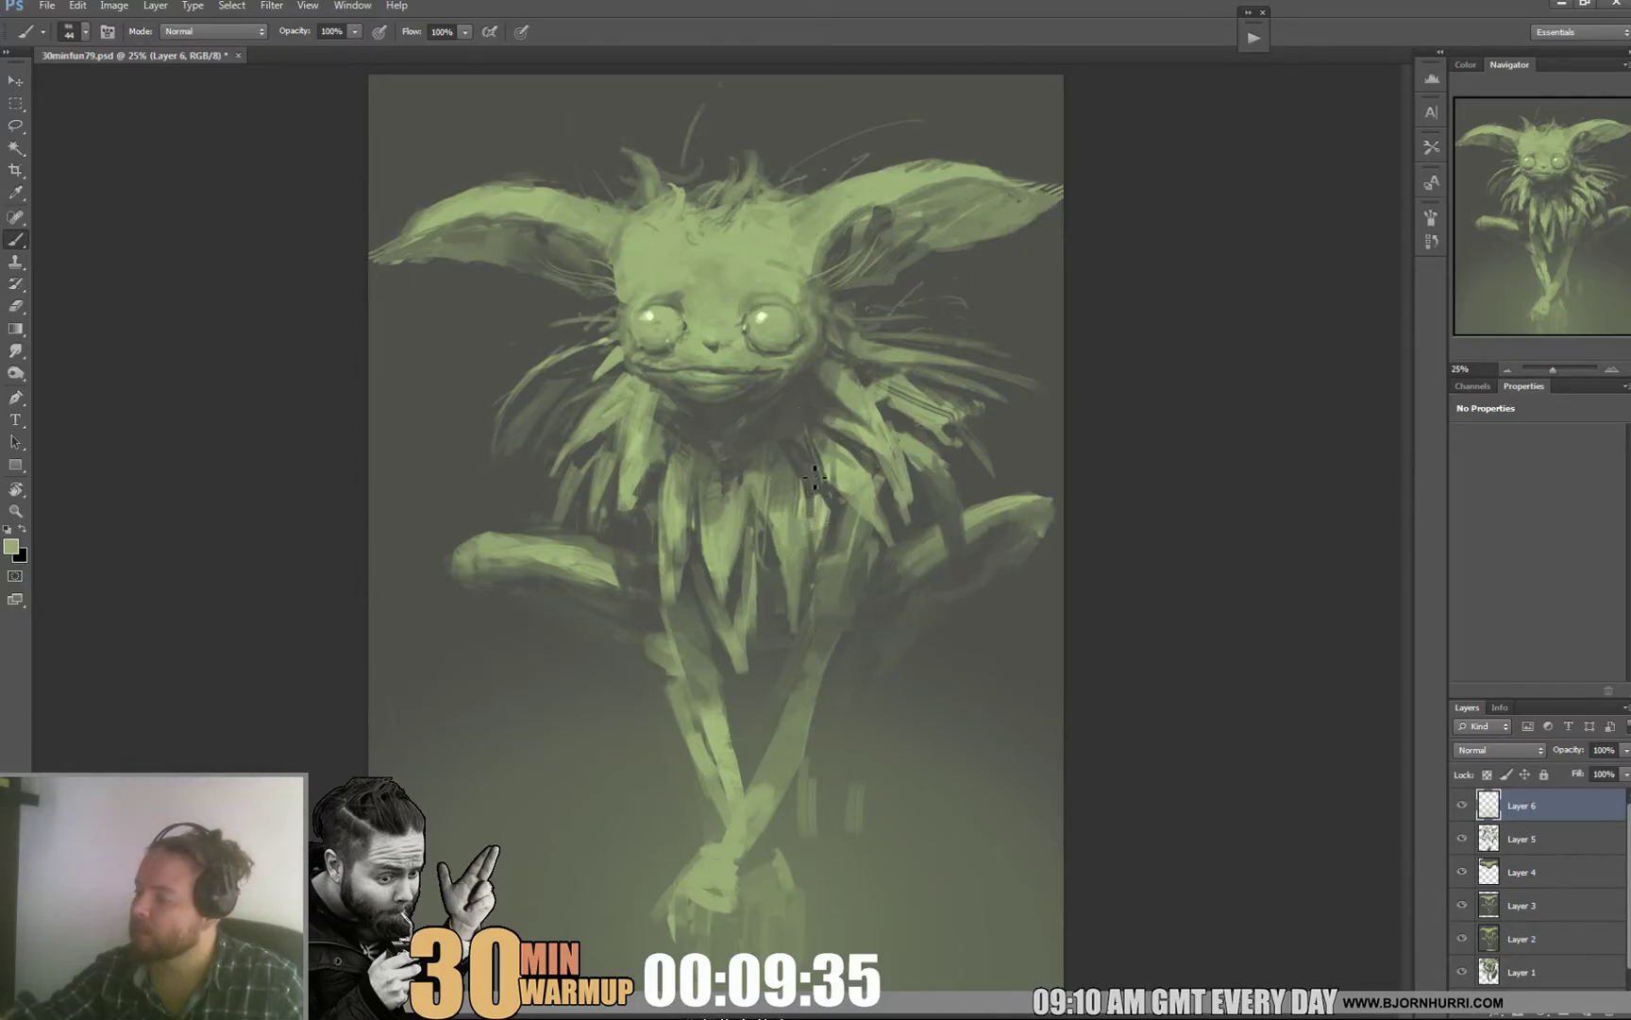
left_click(820, 472, "alt")
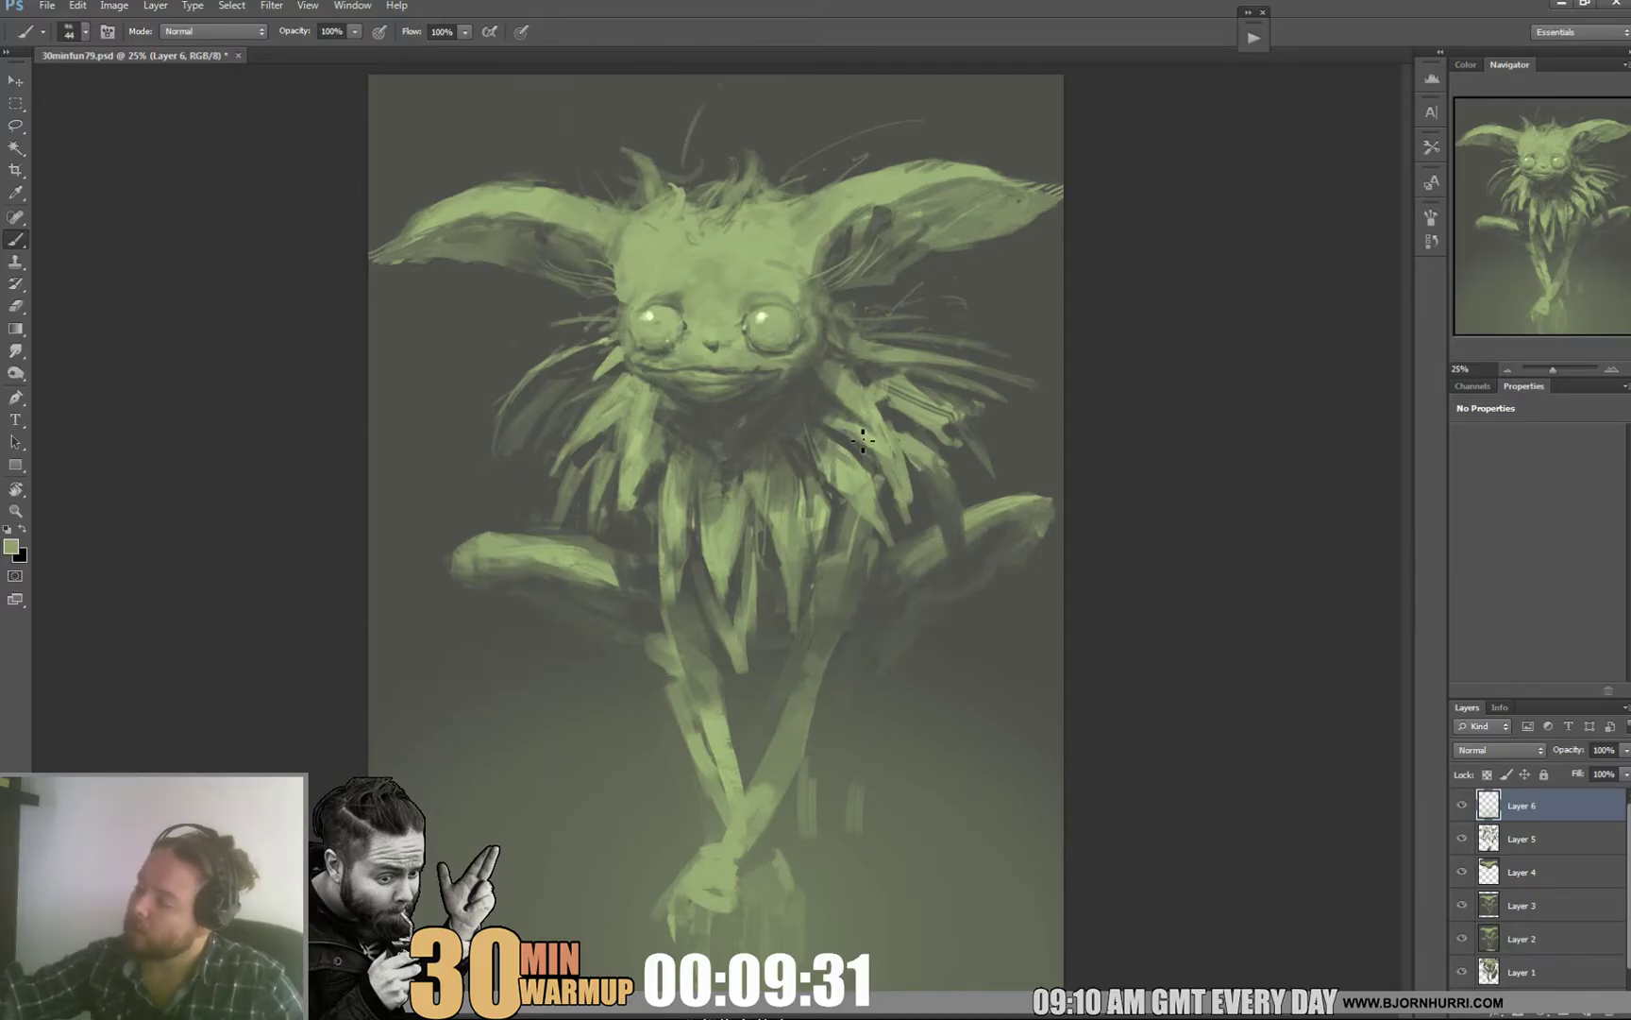
left_click(907, 461, "alt")
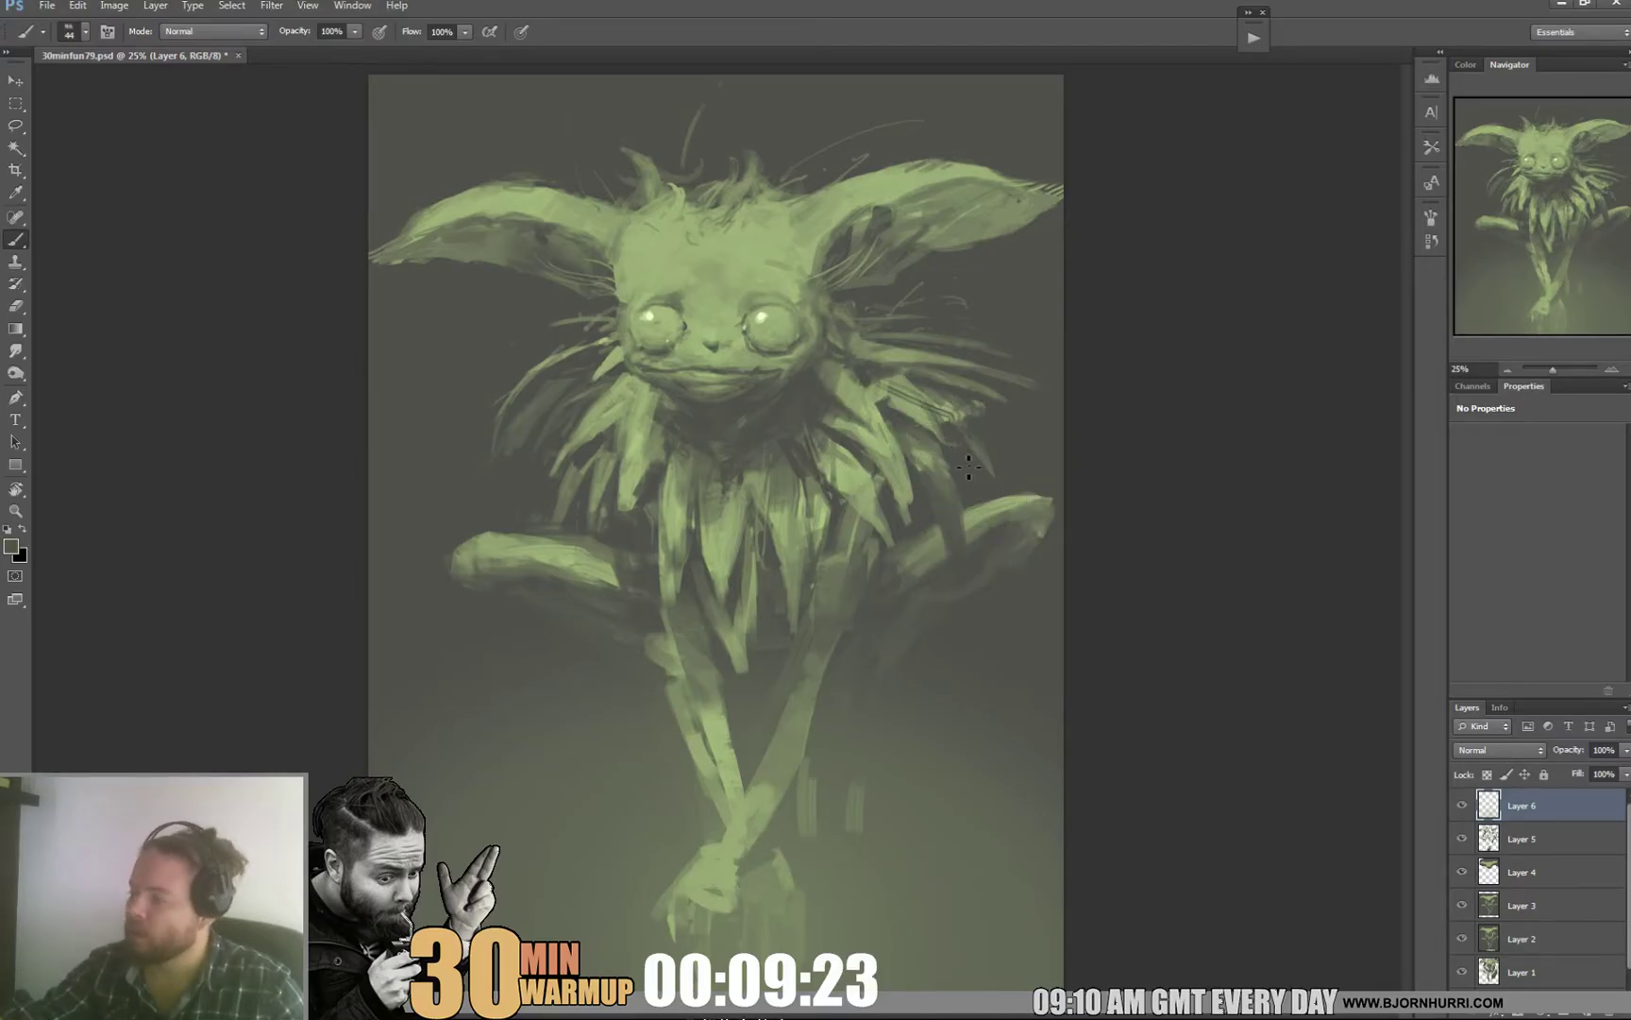
left_click(570, 406, "alt")
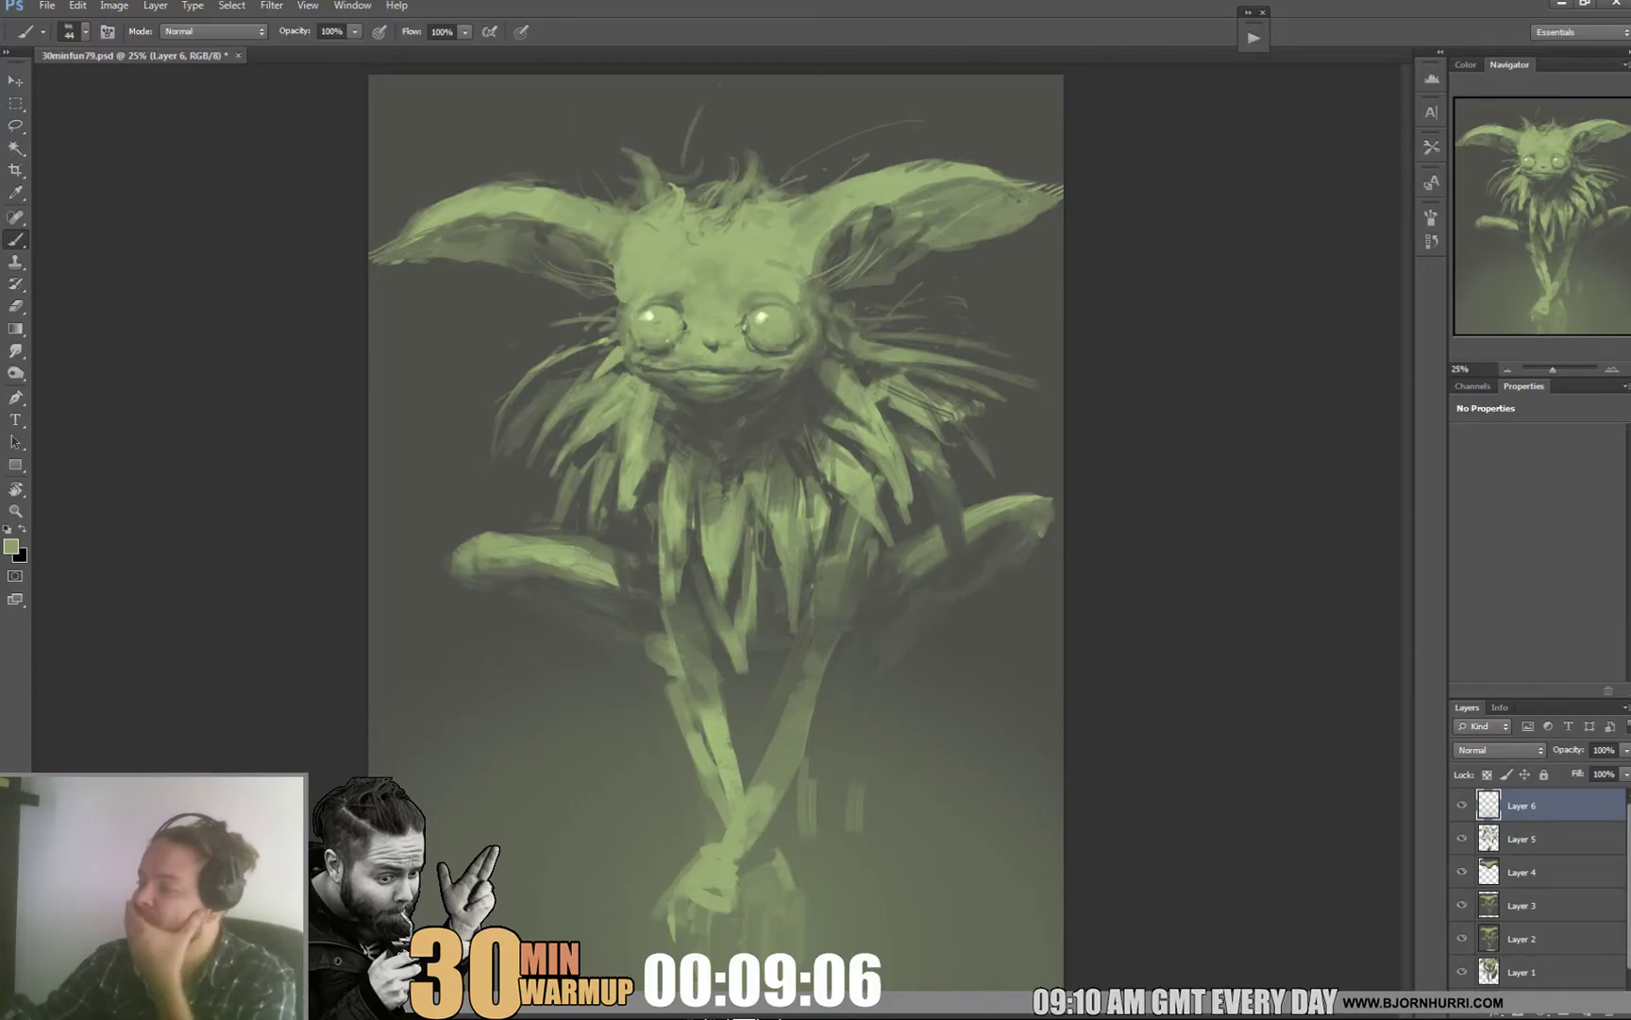
Step: Set the brush to 65 px and rework the central collar feathers and the shadow beneath the chin with sampled greens
right_click(802, 468)
left_click(875, 509)
left_click(727, 536, "alt")
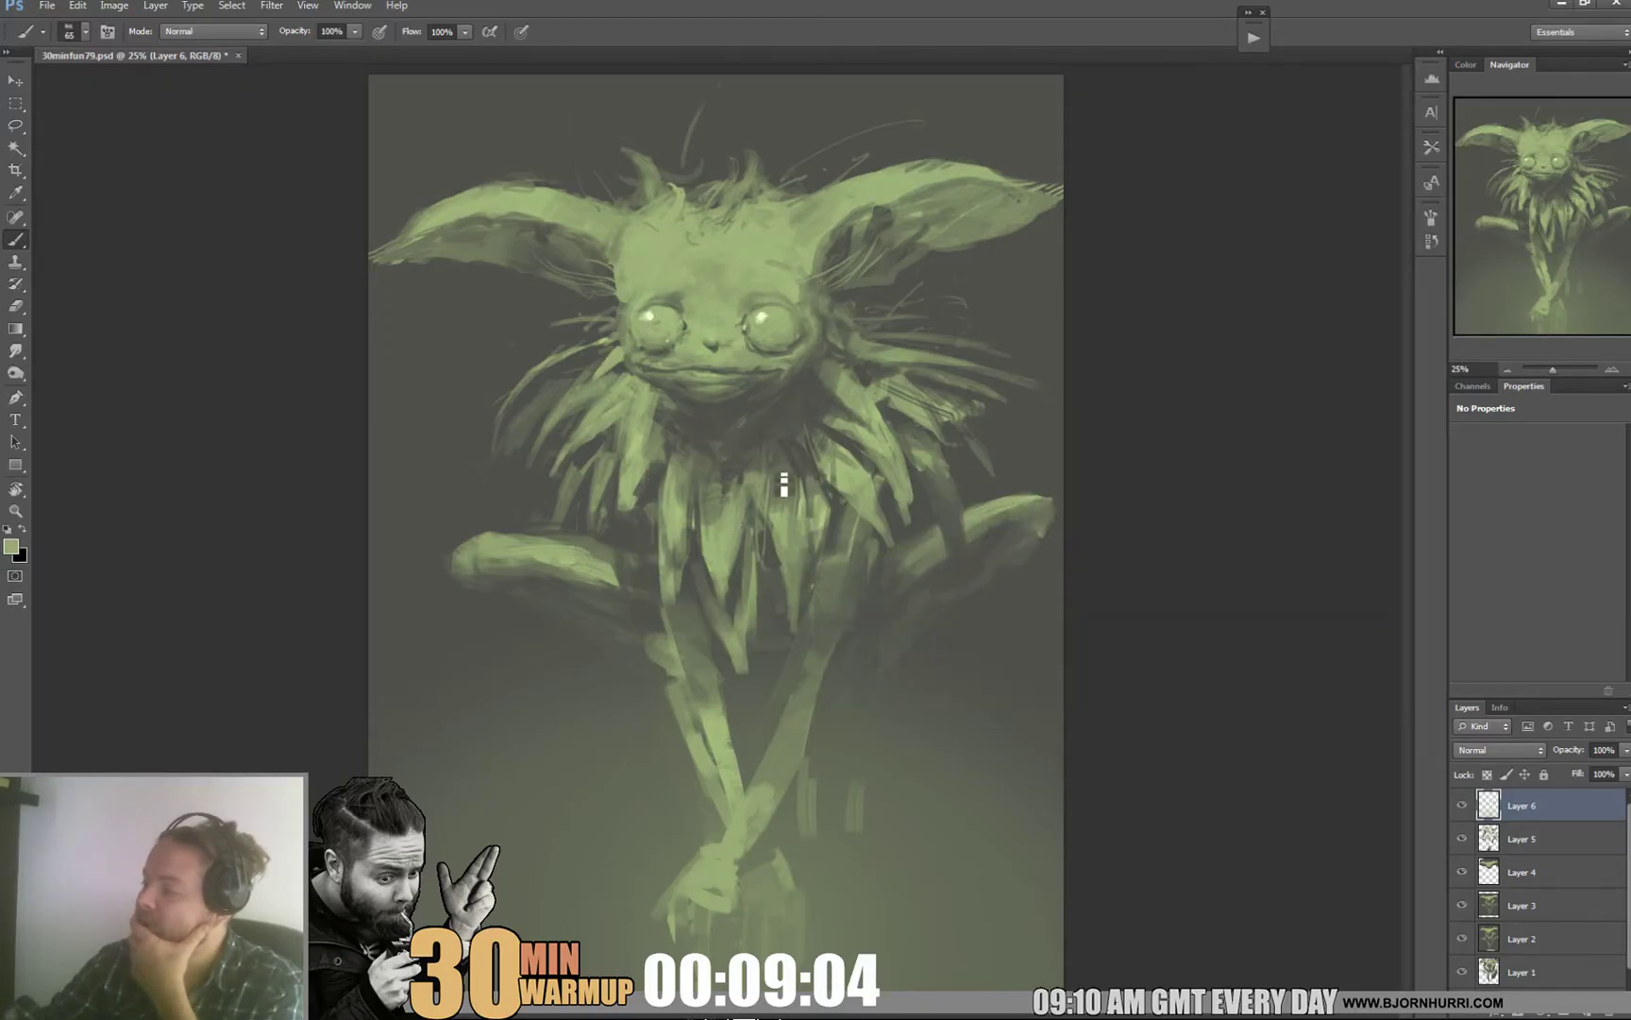
left_click(770, 452, "alt")
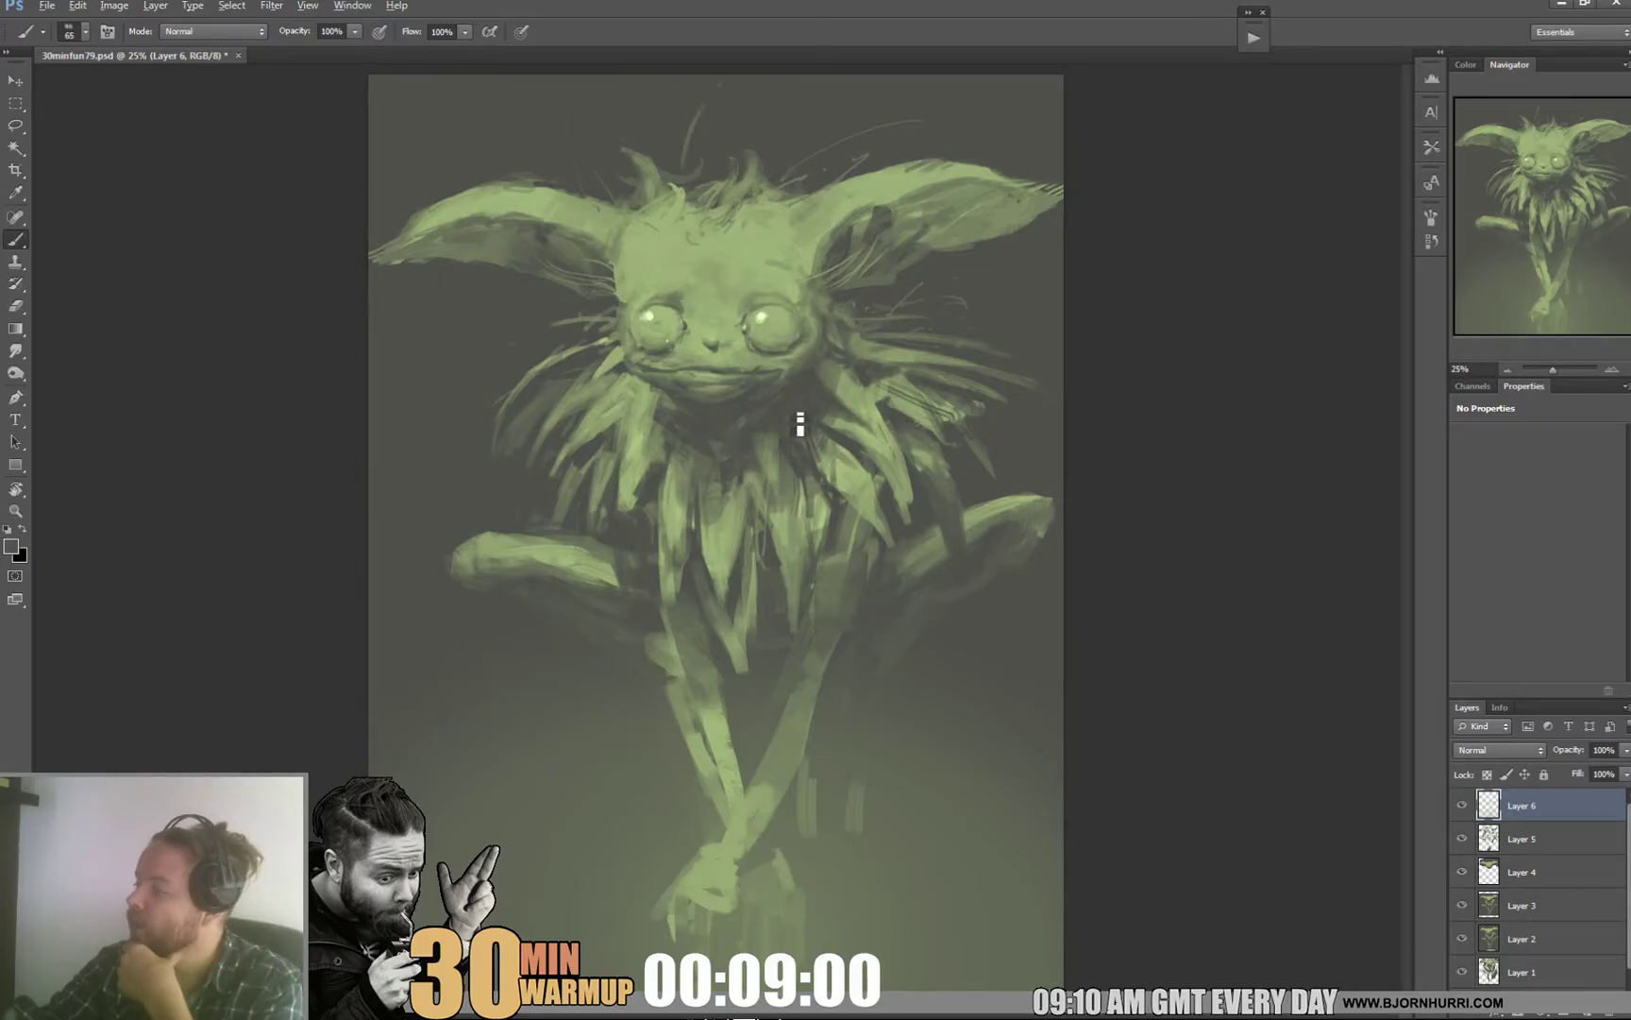
left_click(685, 450, "alt")
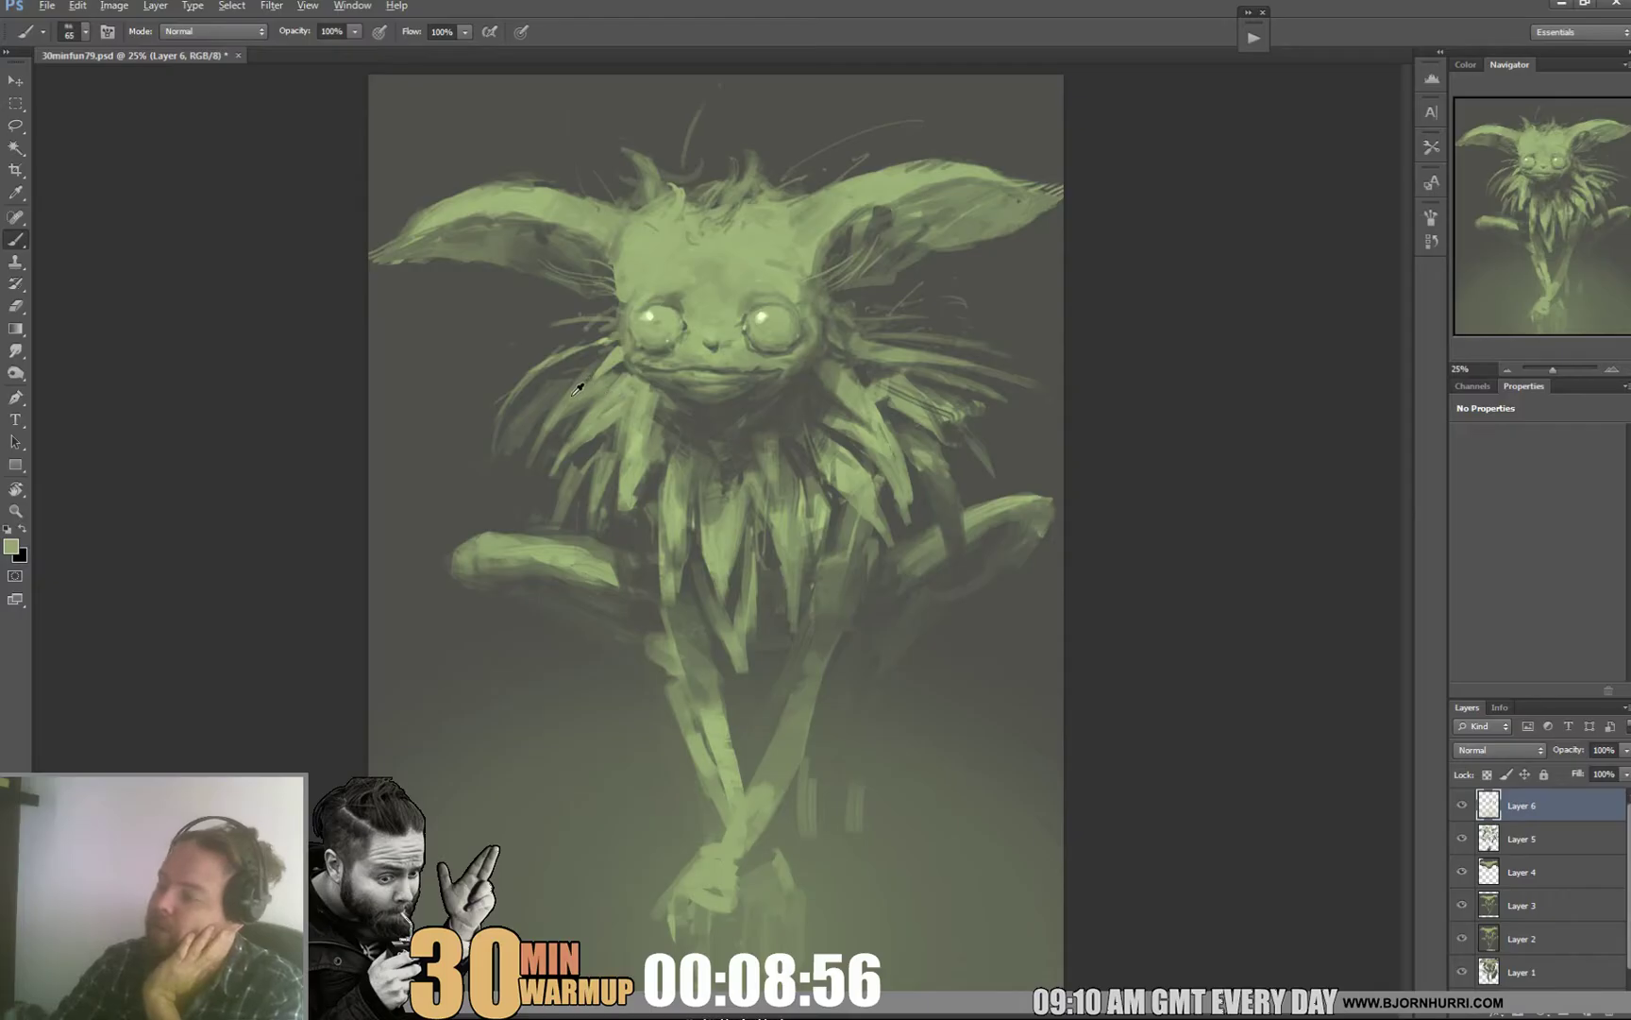
Step: Set the brush to 39 px and reshape the outer collar strands on the left side with sampled light and dark greens
right_click(578, 429)
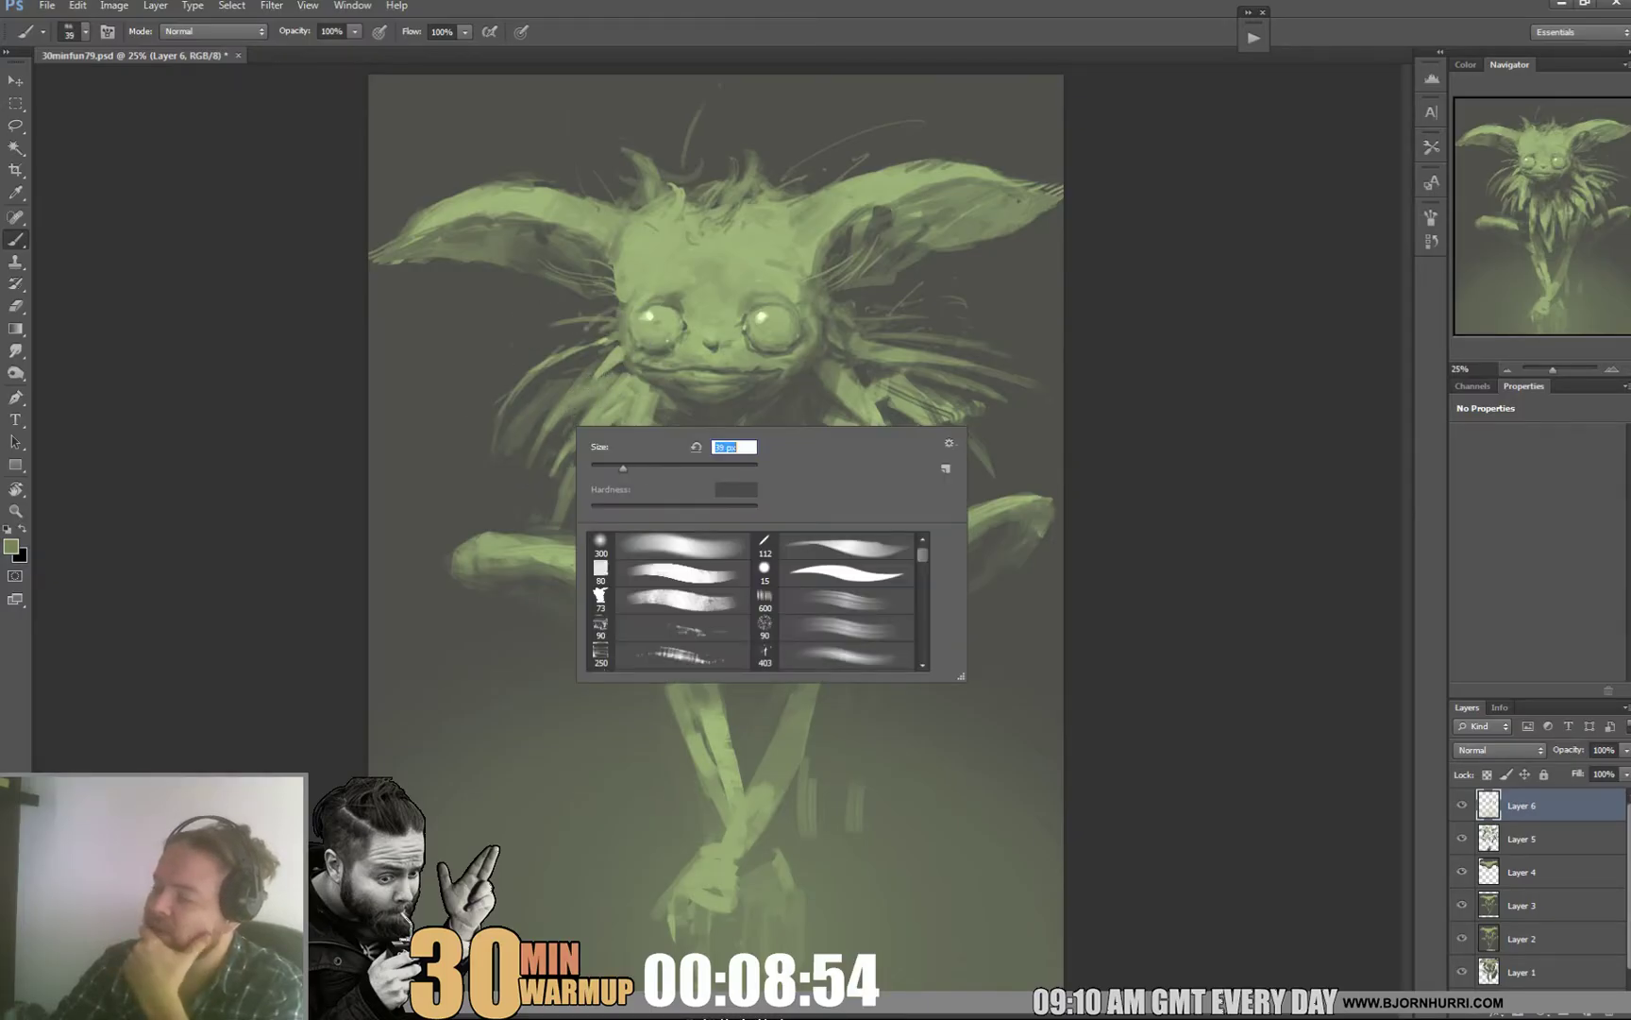
left_click(529, 443, "alt")
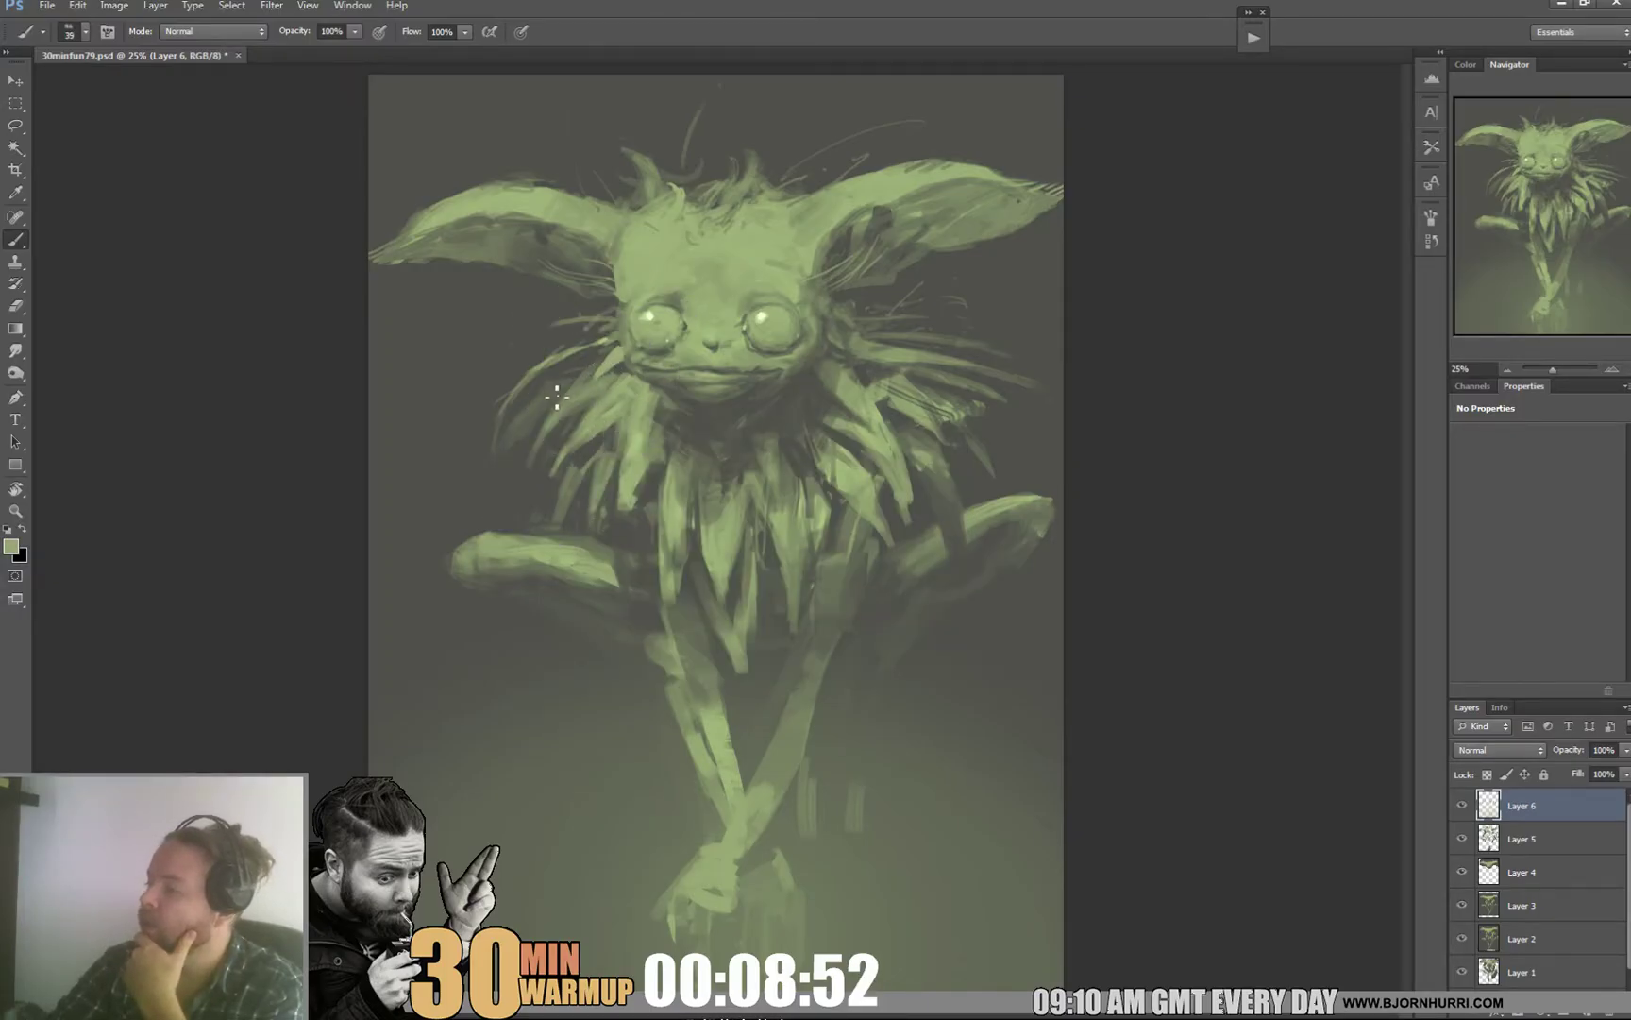
left_click(524, 431, "alt")
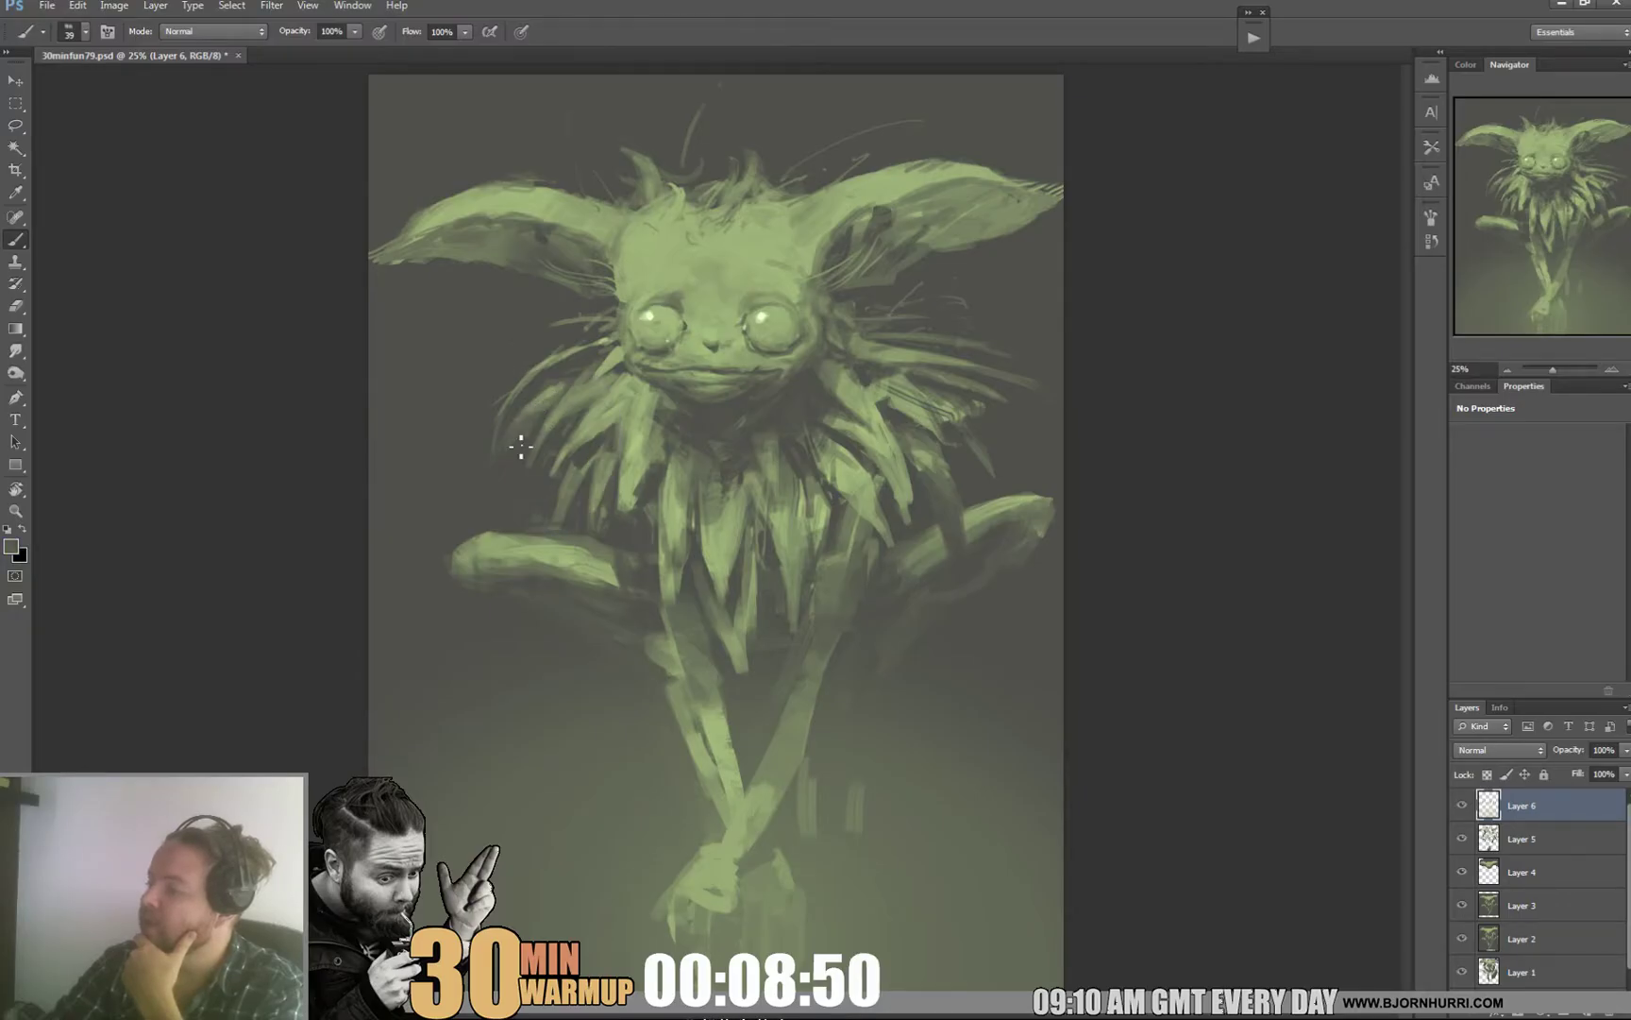
left_click(549, 373, "alt")
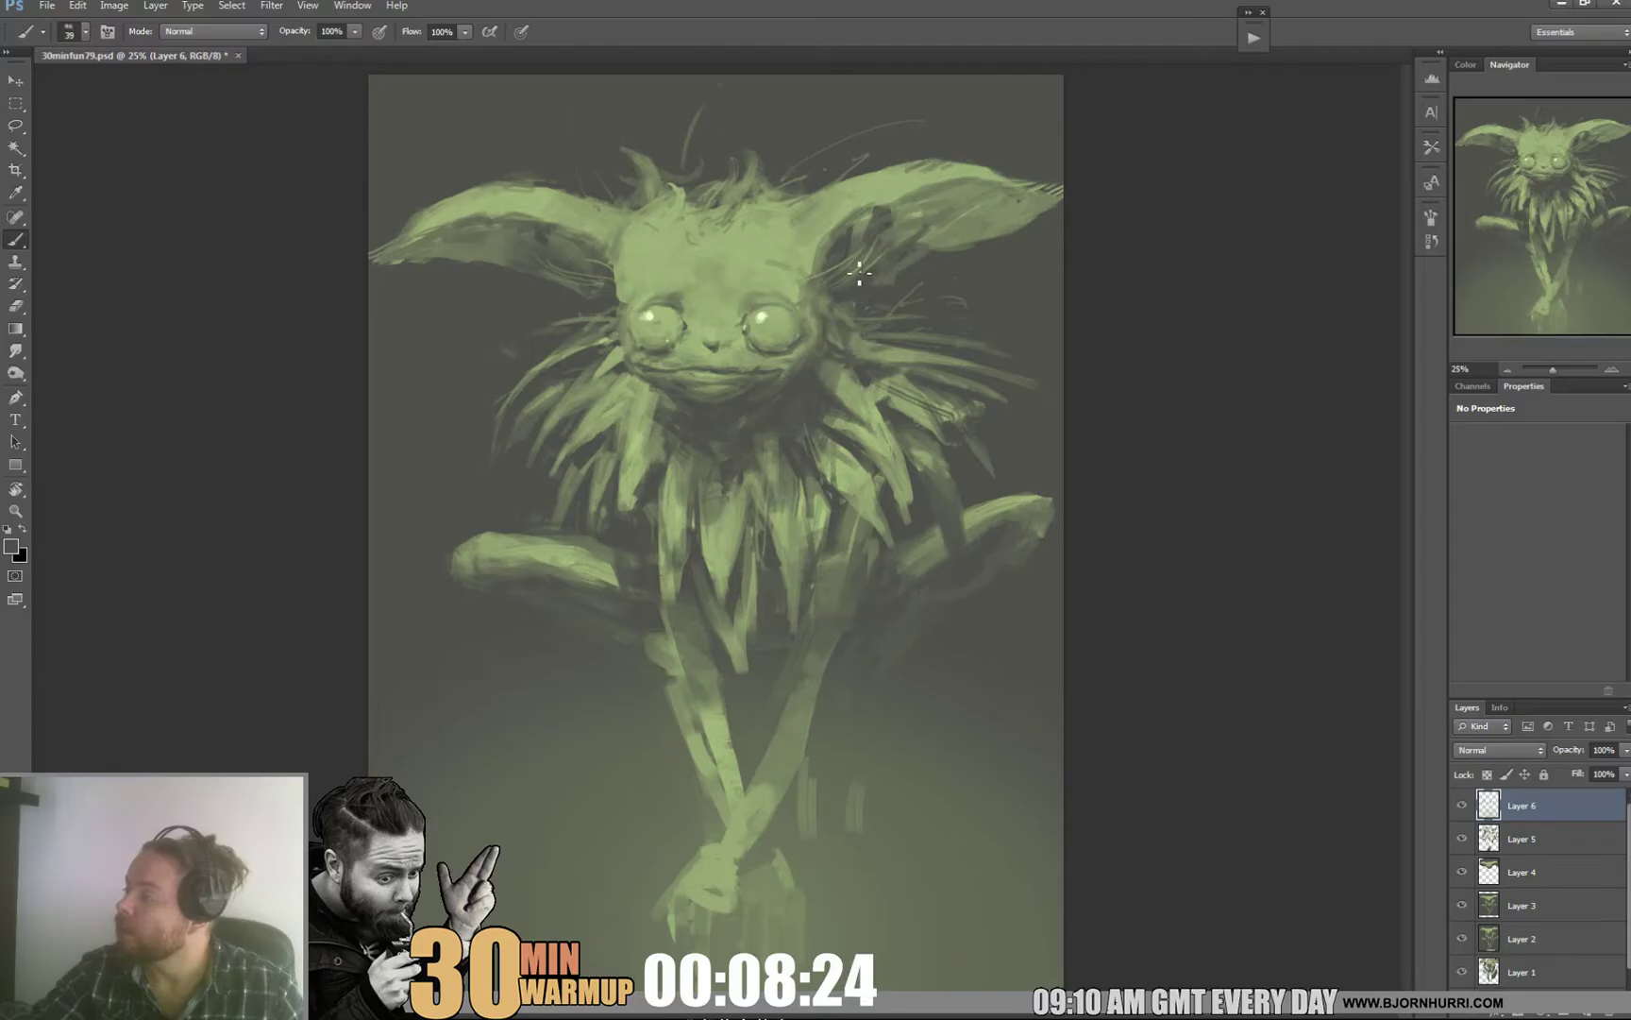
Step: Sample greens around the ears, set the brush to 119 px and paint broad tones inside the right ear
left_click(486, 251, "alt")
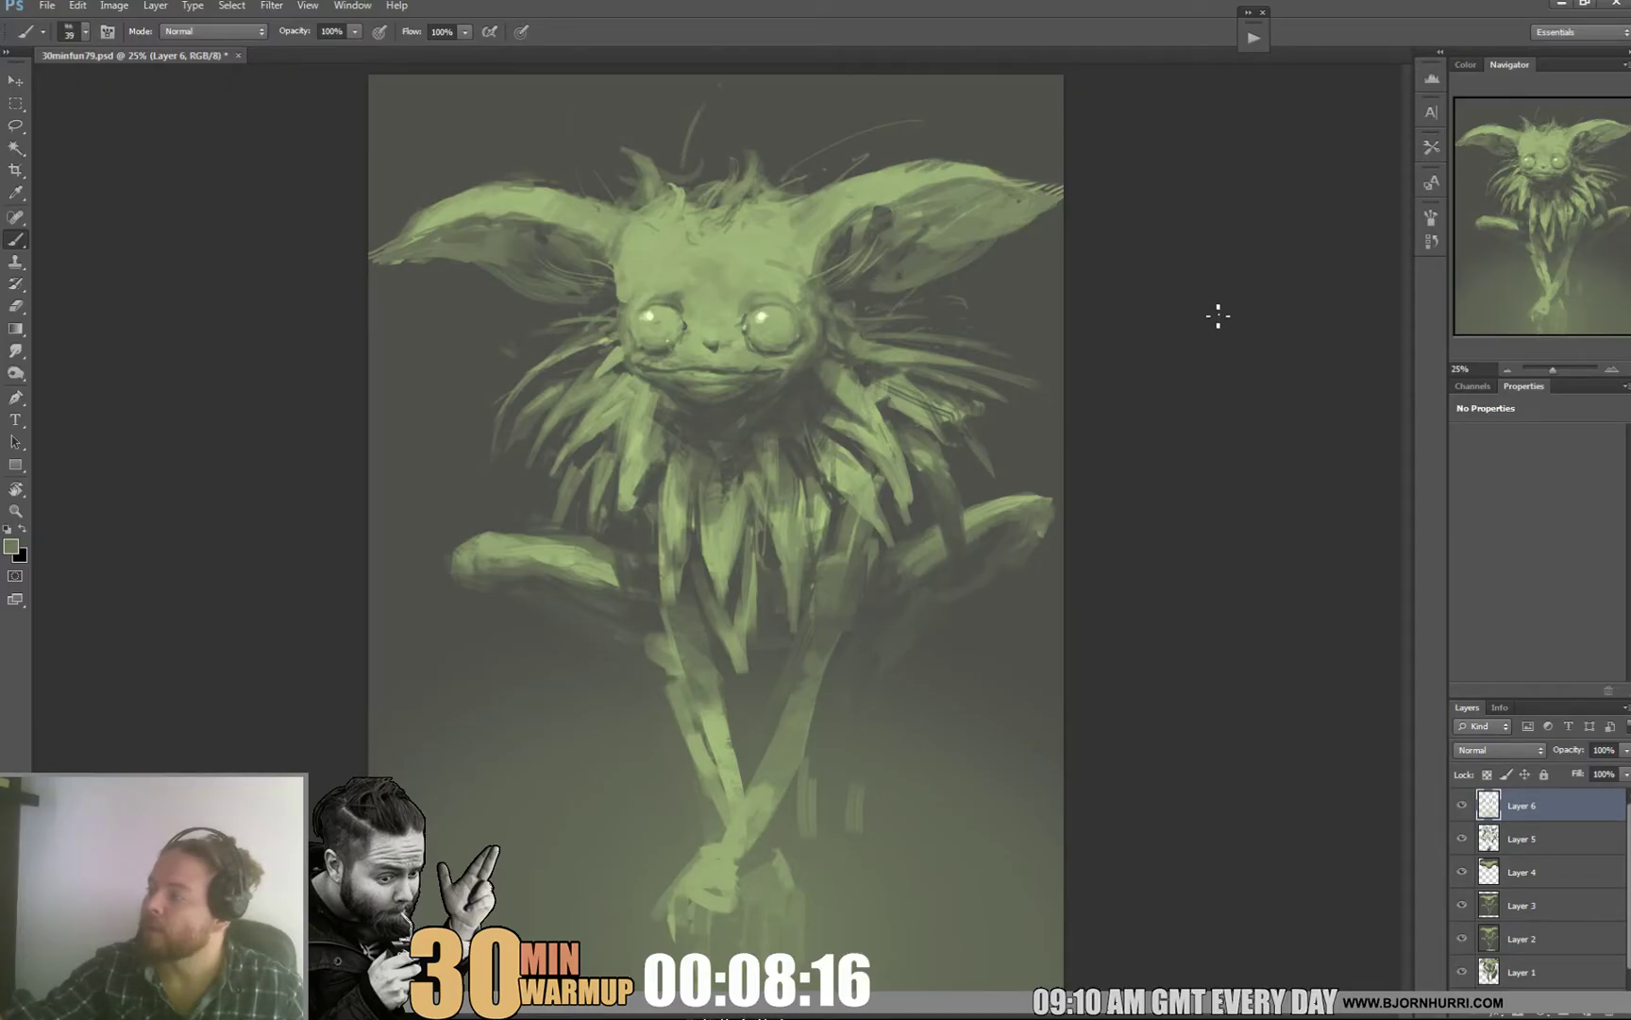
left_click(976, 293, "alt")
right_click(956, 282)
left_click_drag(1005, 323, 1063, 323)
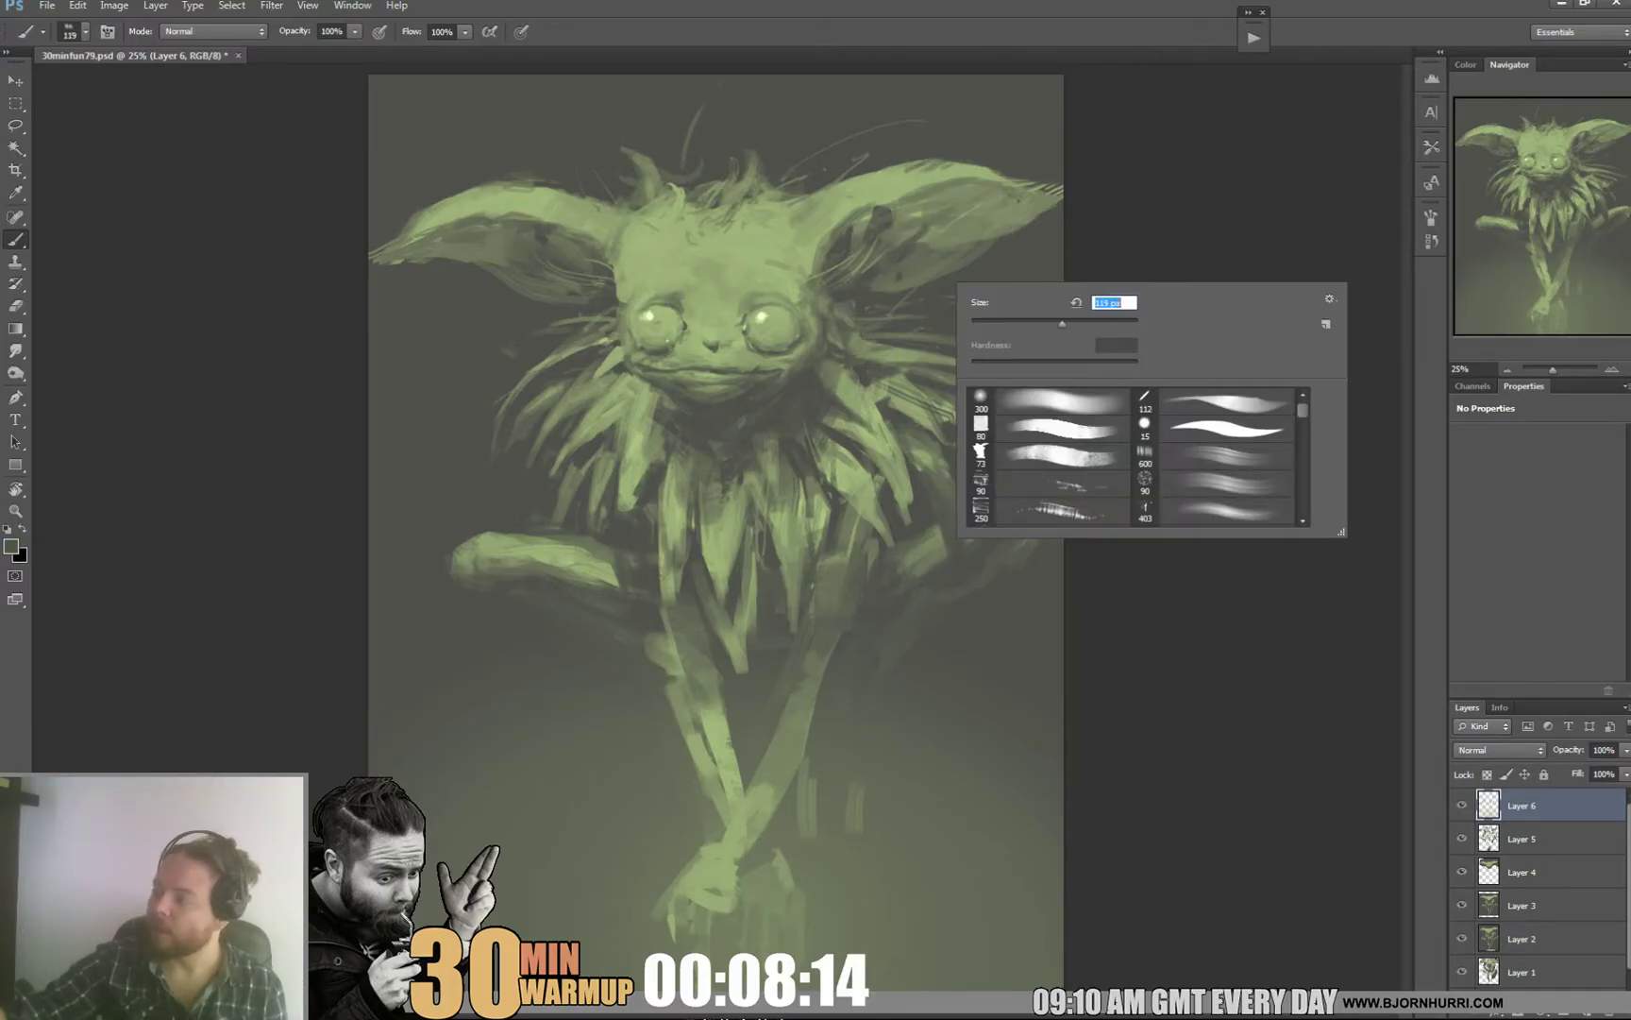
left_click_drag(884, 274, 920, 264)
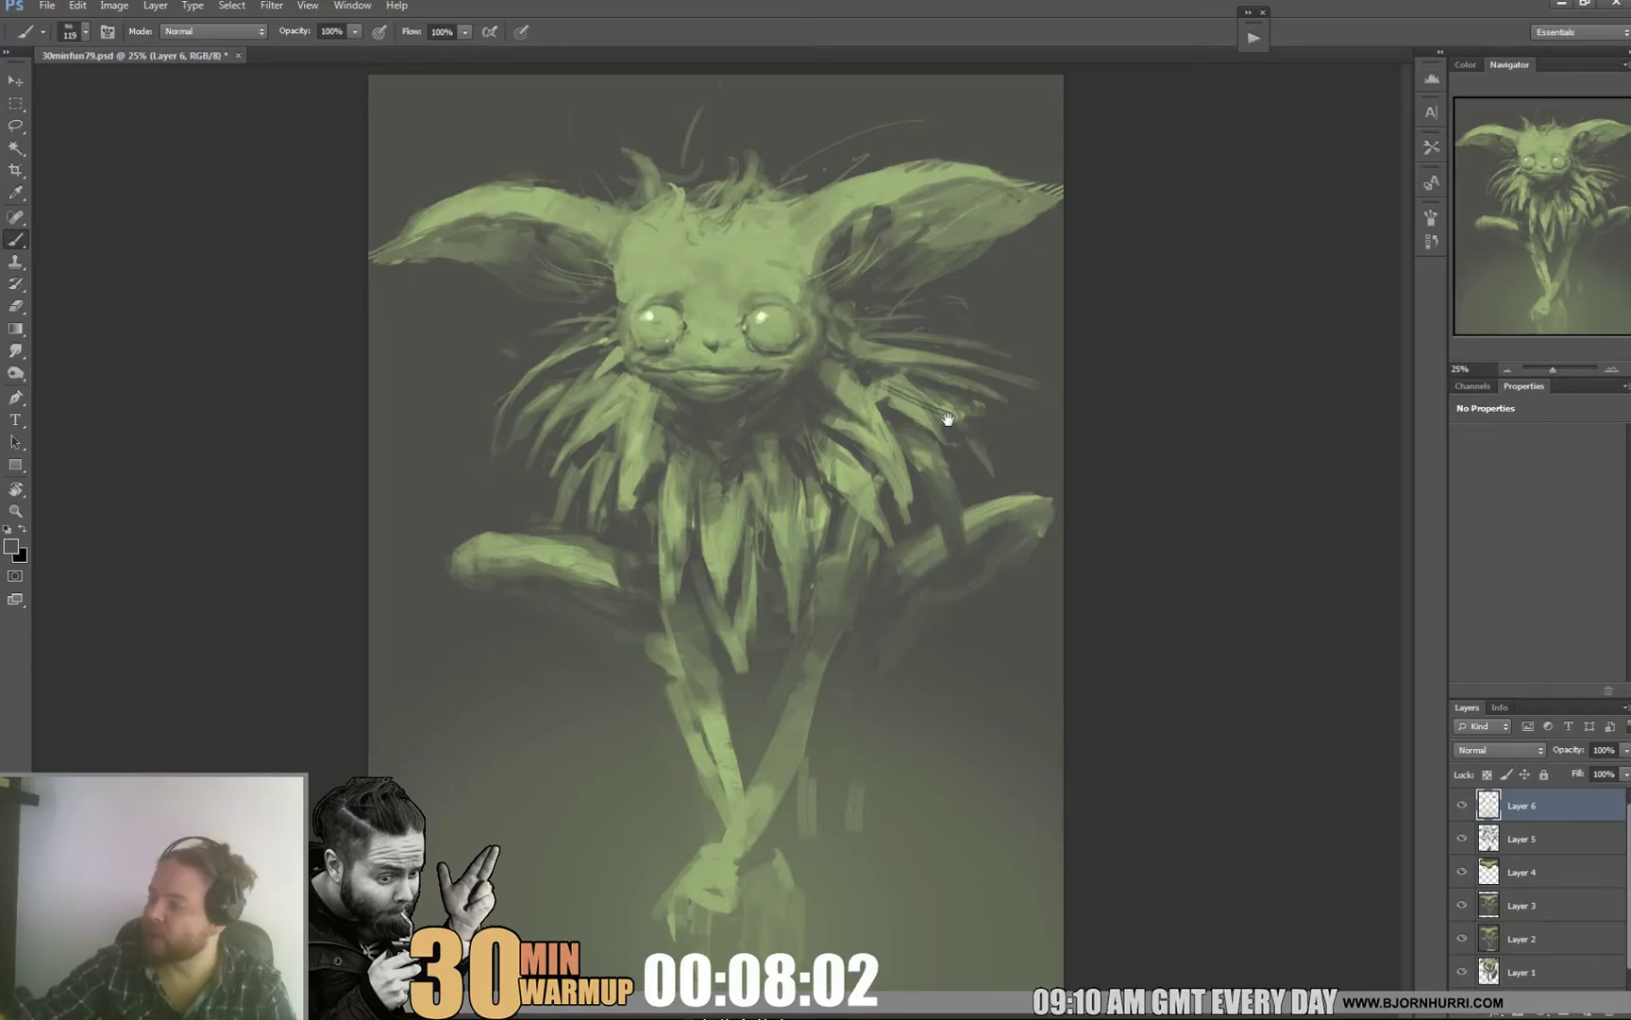
Step: Set the brush to 30 px and refine the lips and chin with sampled dark and light greens
right_click(723, 390)
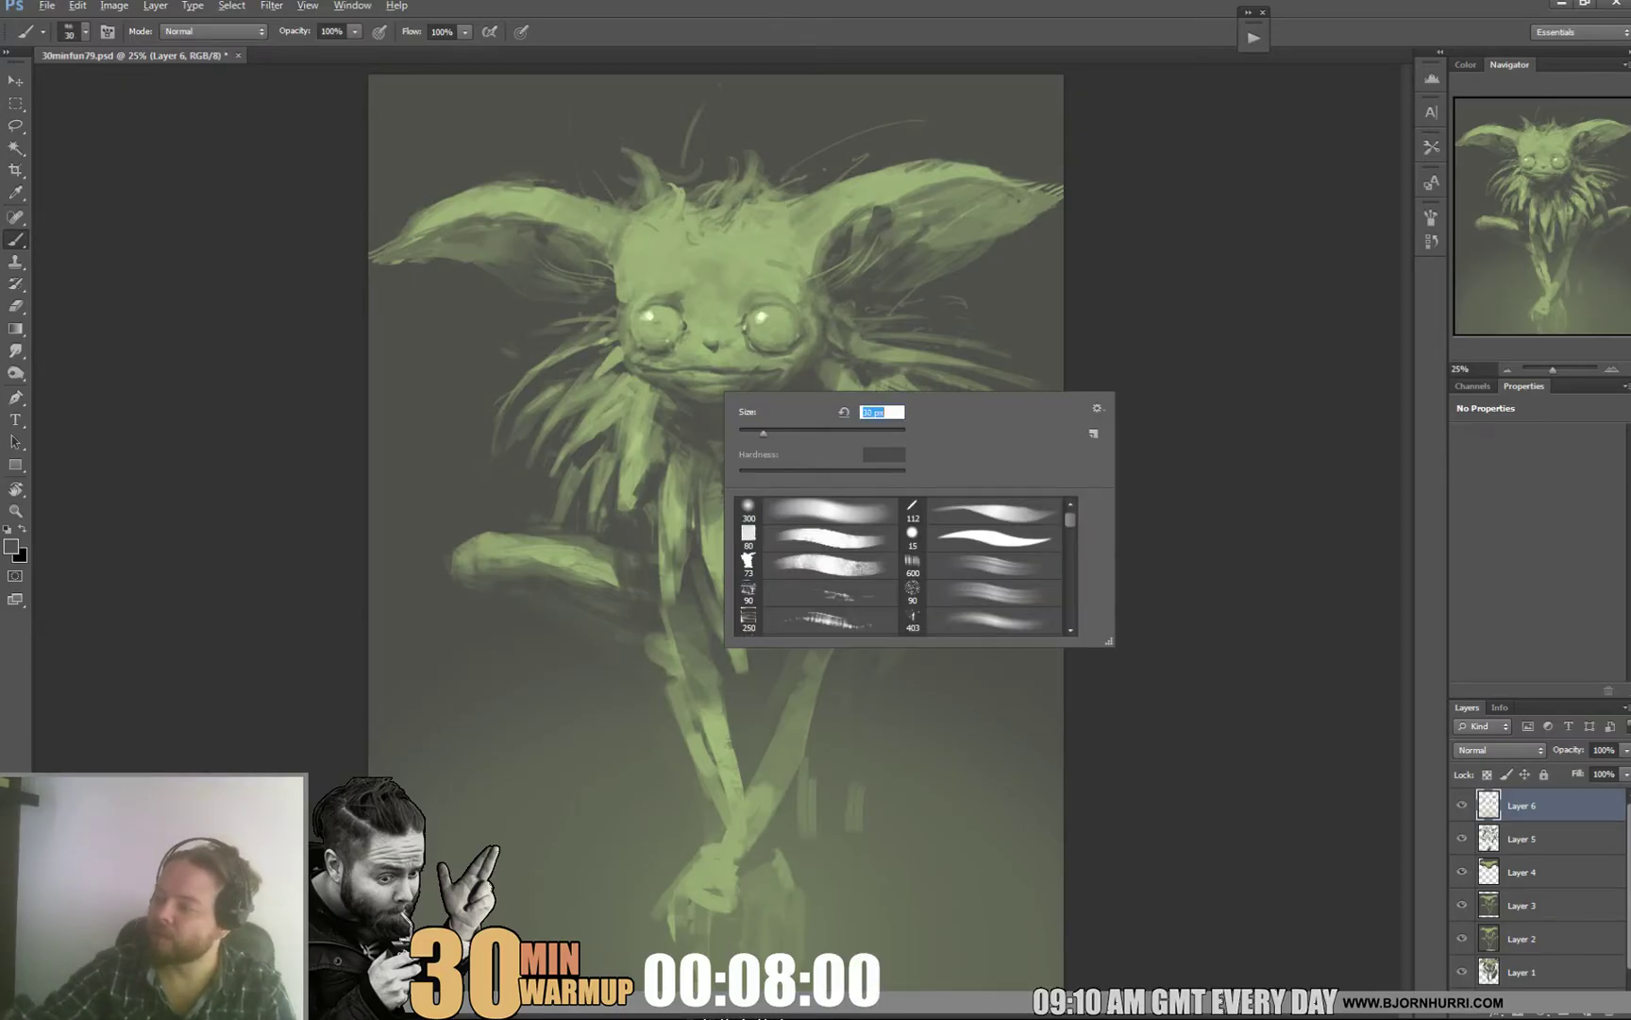
type("30")
key("Return")
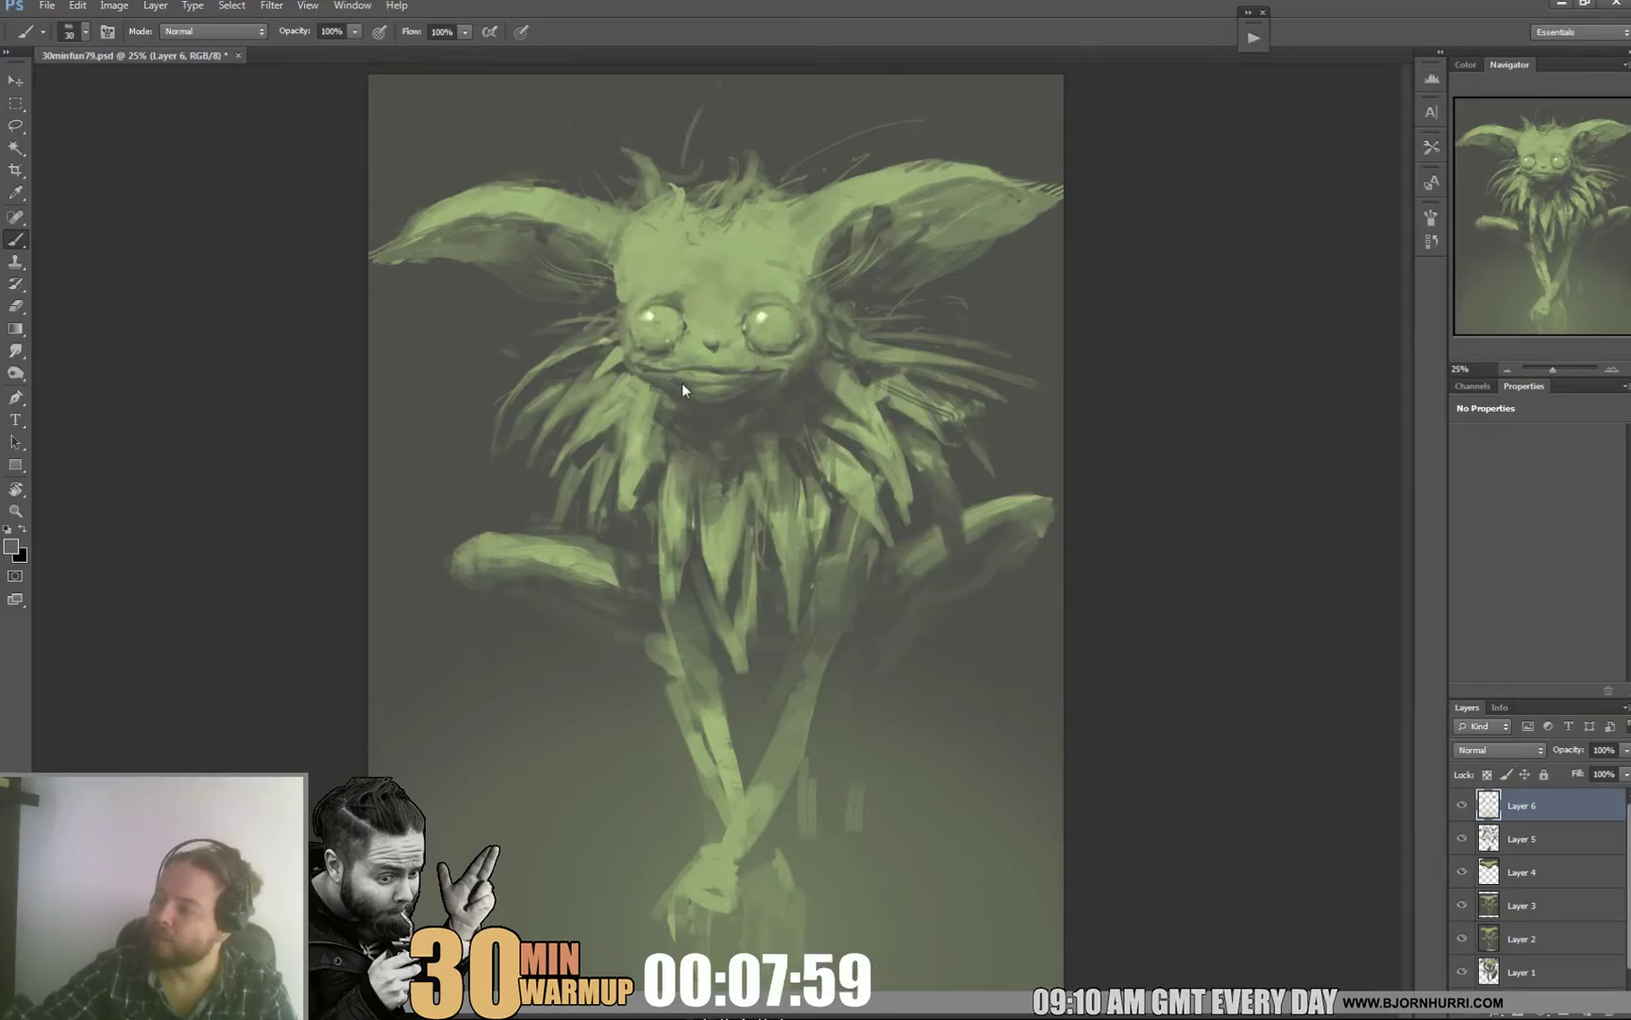
left_click(747, 384, "alt")
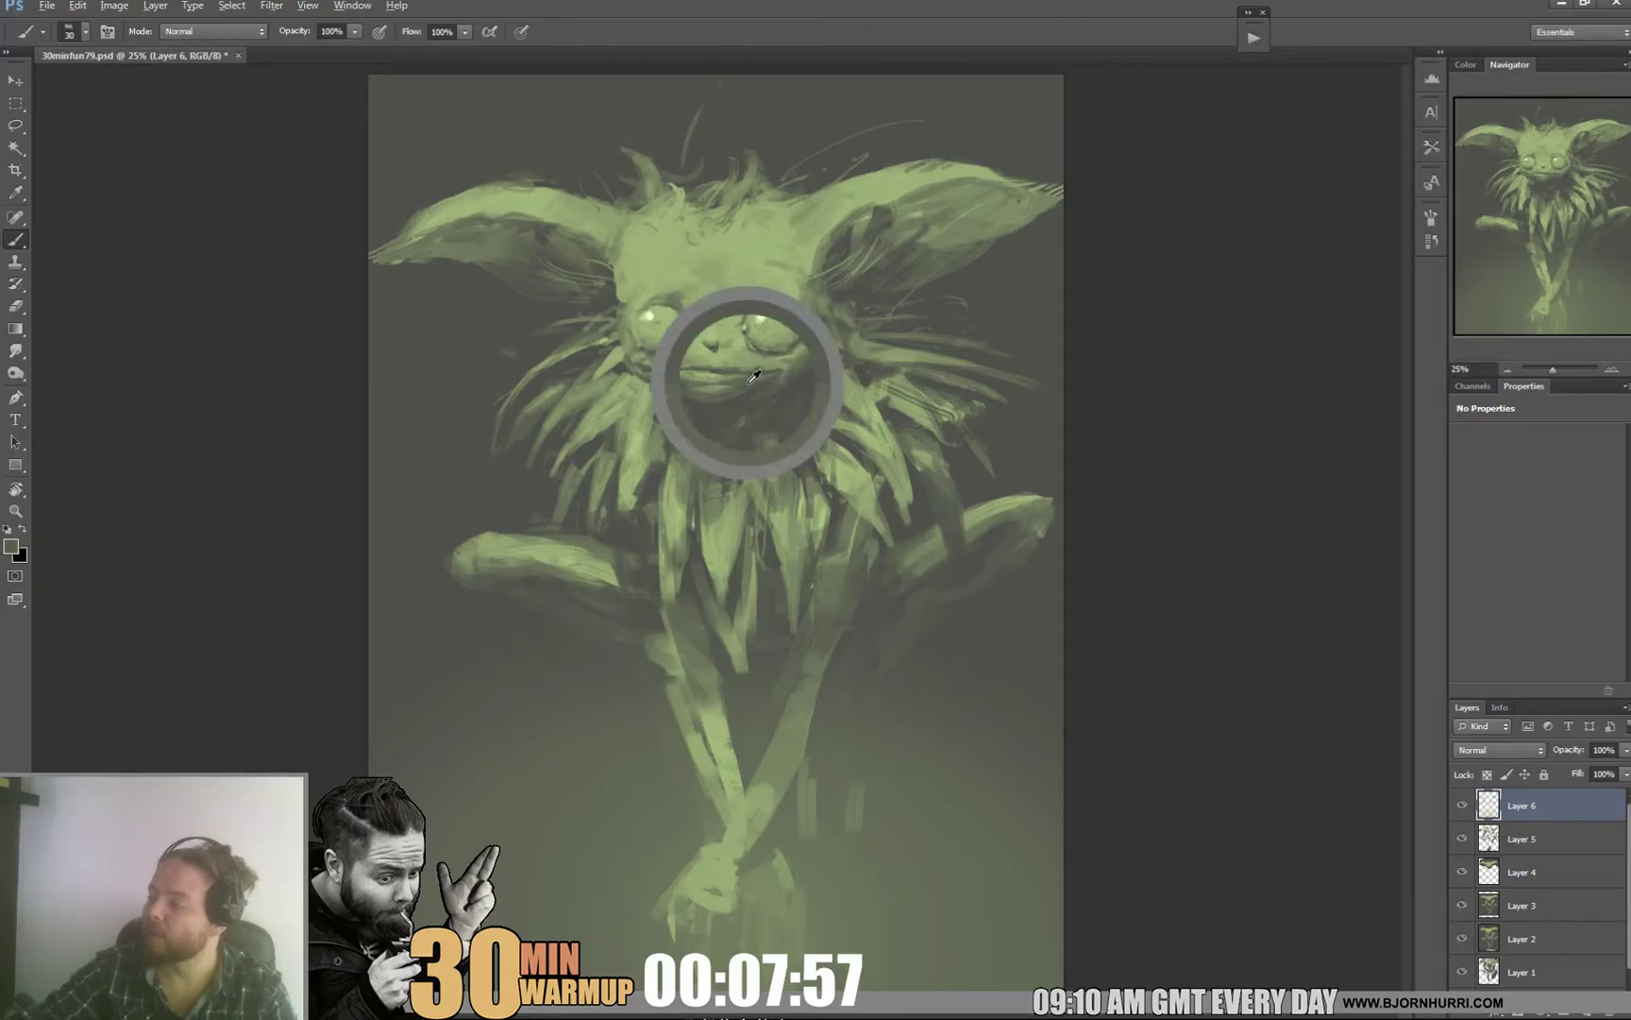
left_click(713, 375, "alt")
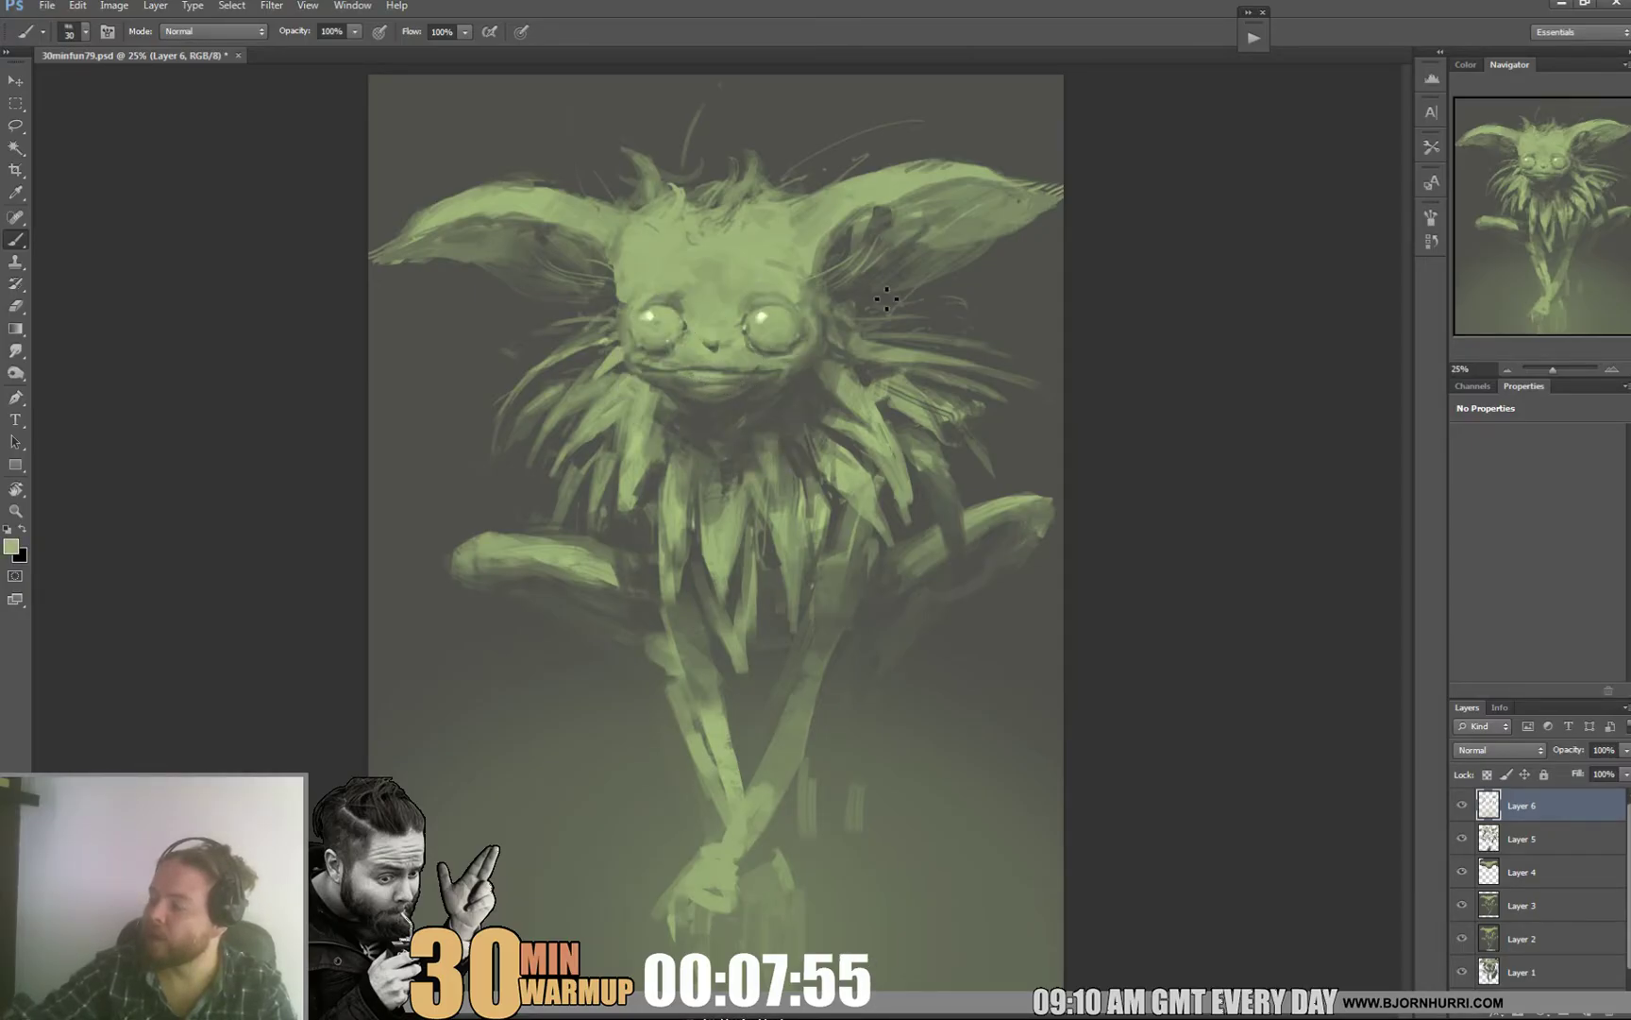
left_click(739, 375, "alt")
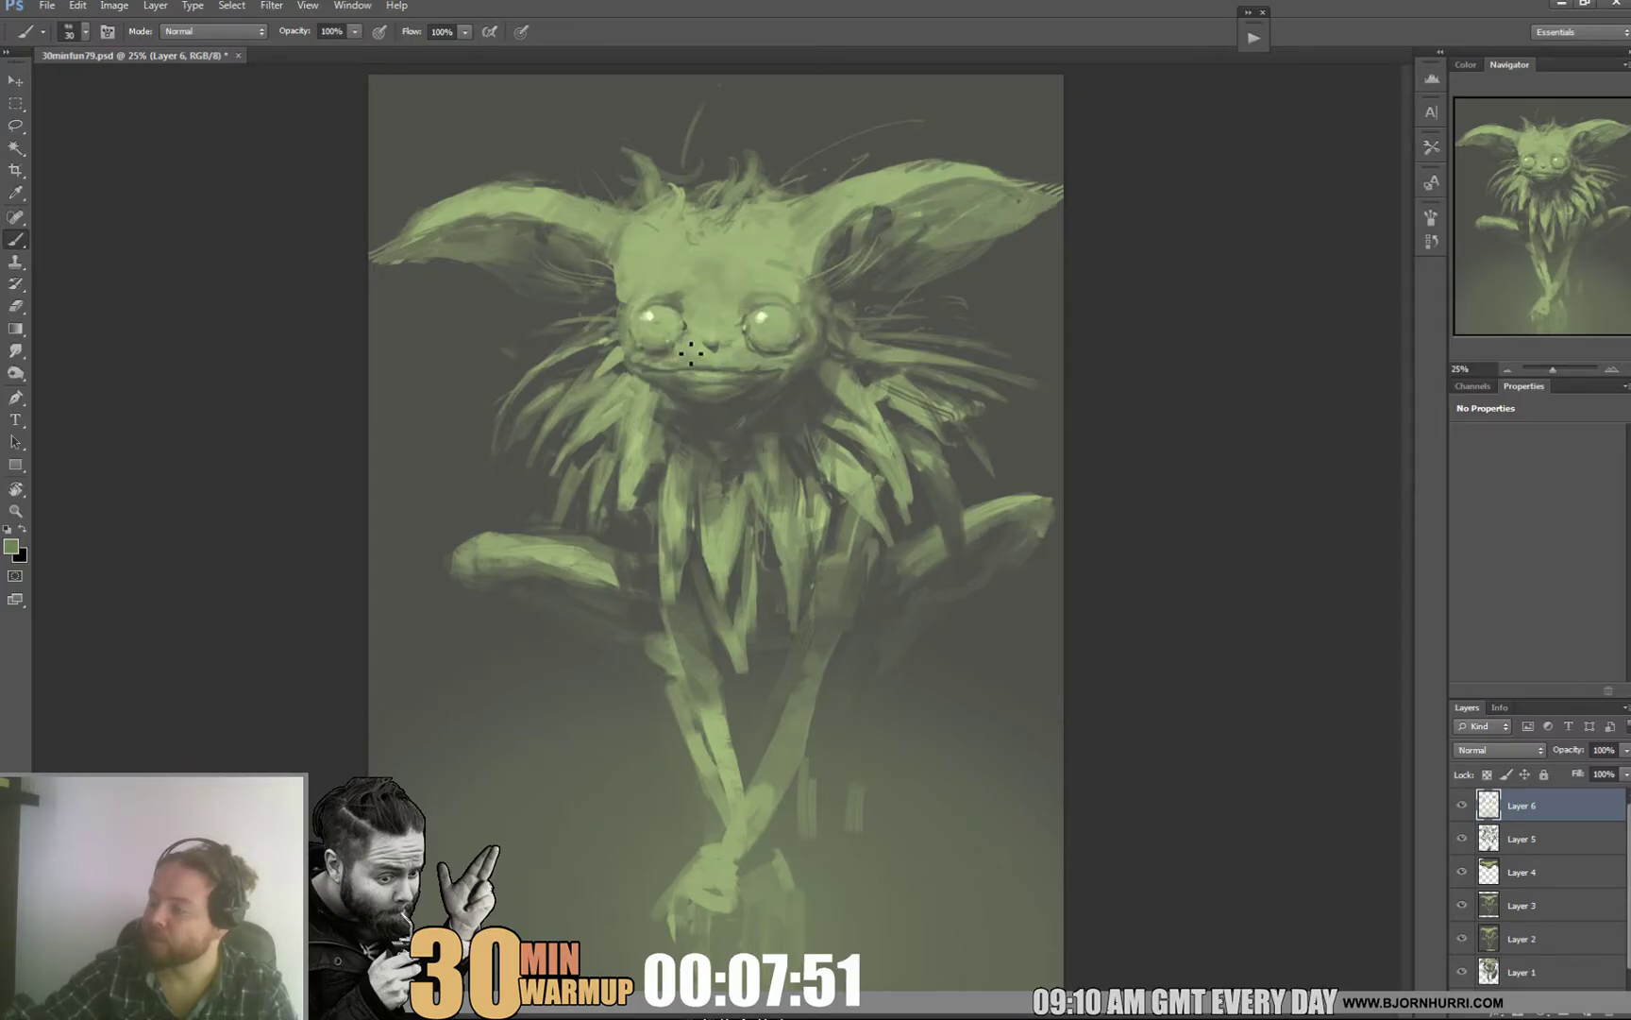
Step: Set the brush to 26 px and touch up the area between the left eye, nose and mouth with sampled greens
right_click(1261, 305)
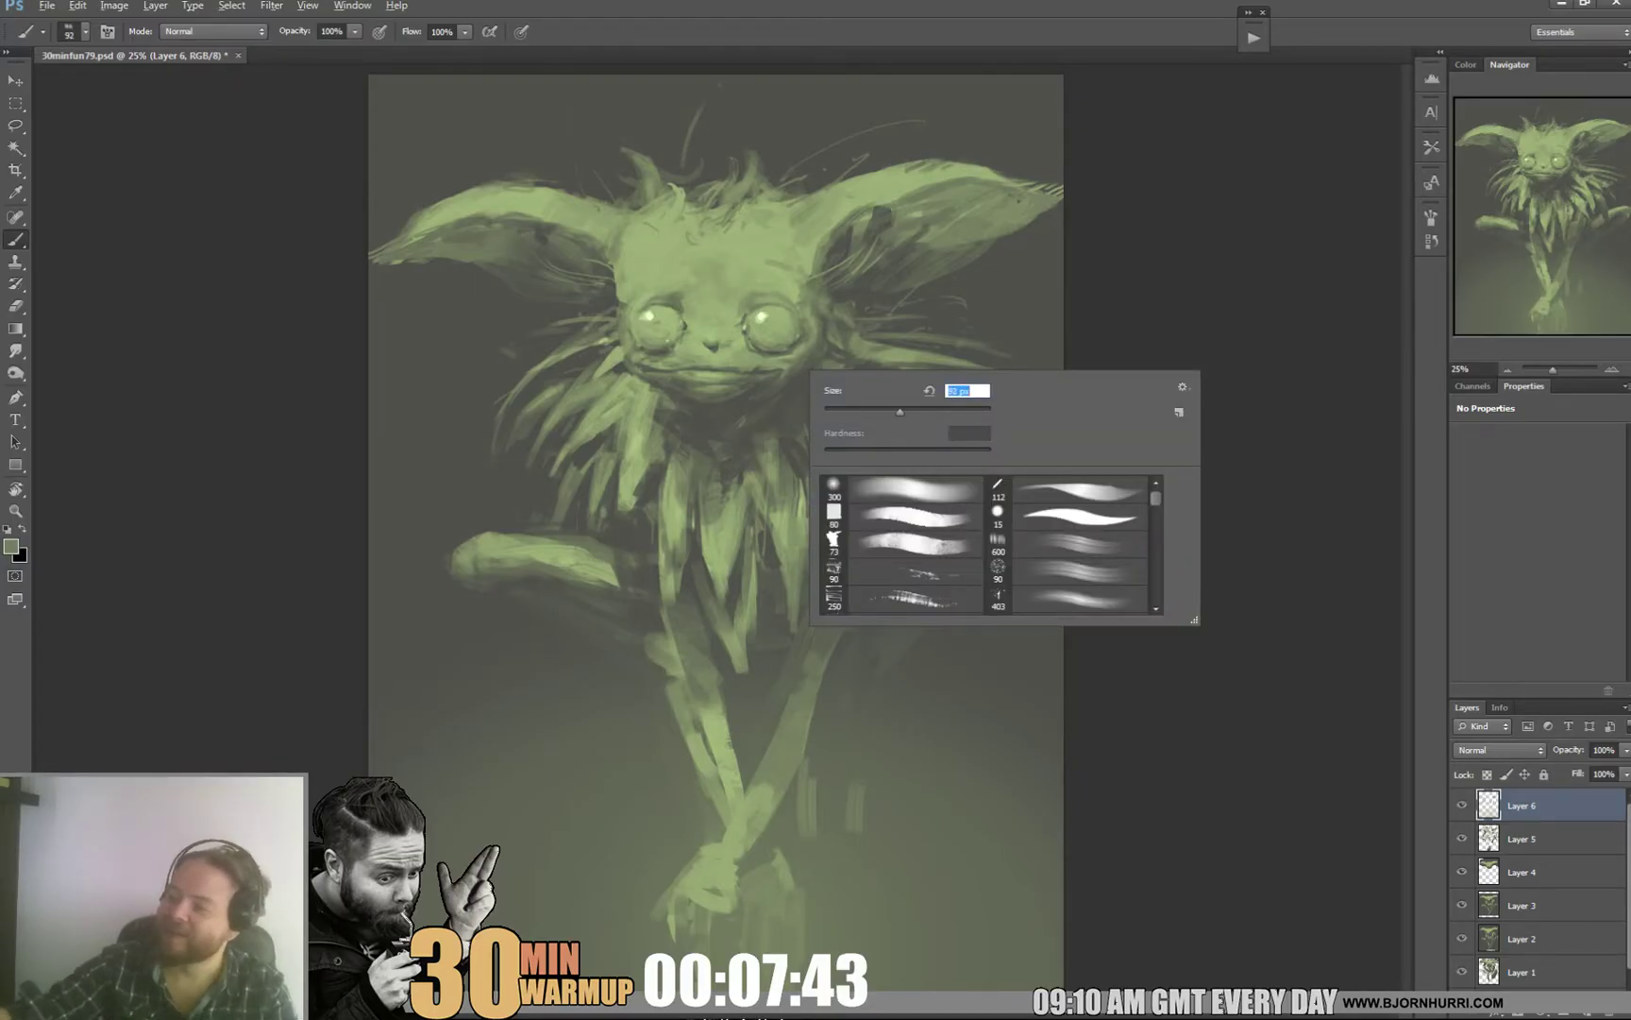
key("Escape")
right_click(718, 349)
left_click_drag(755, 390, 753, 390)
left_click(690, 353)
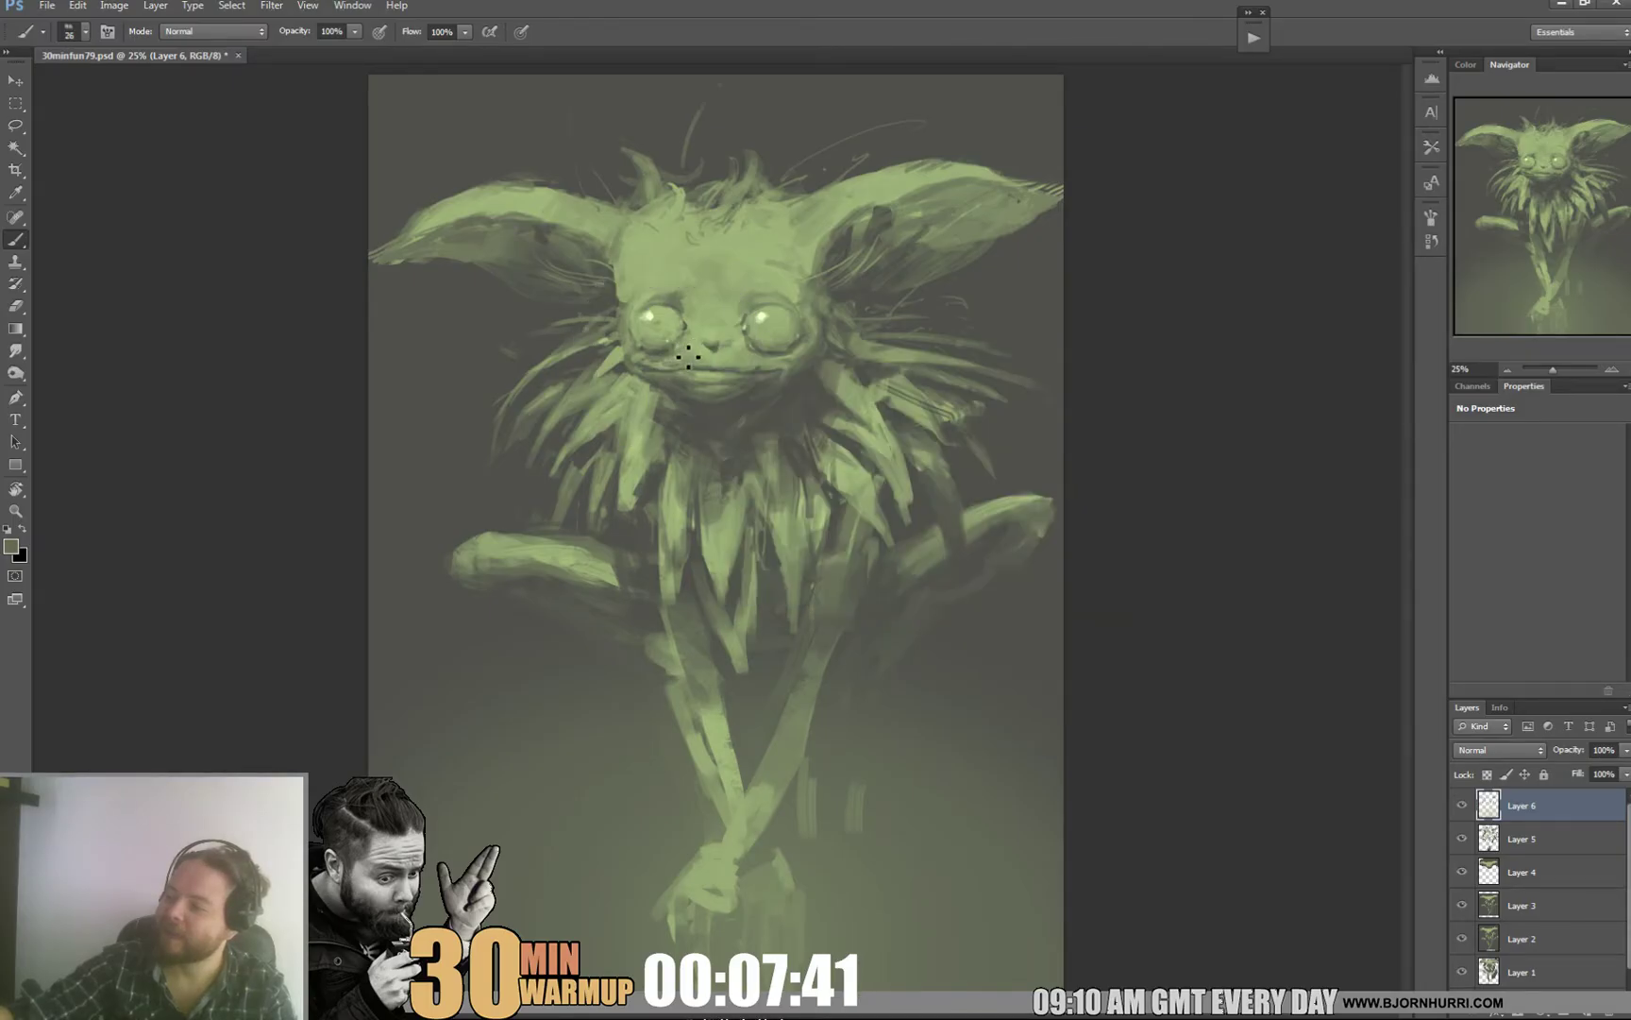
left_click(689, 335, "alt")
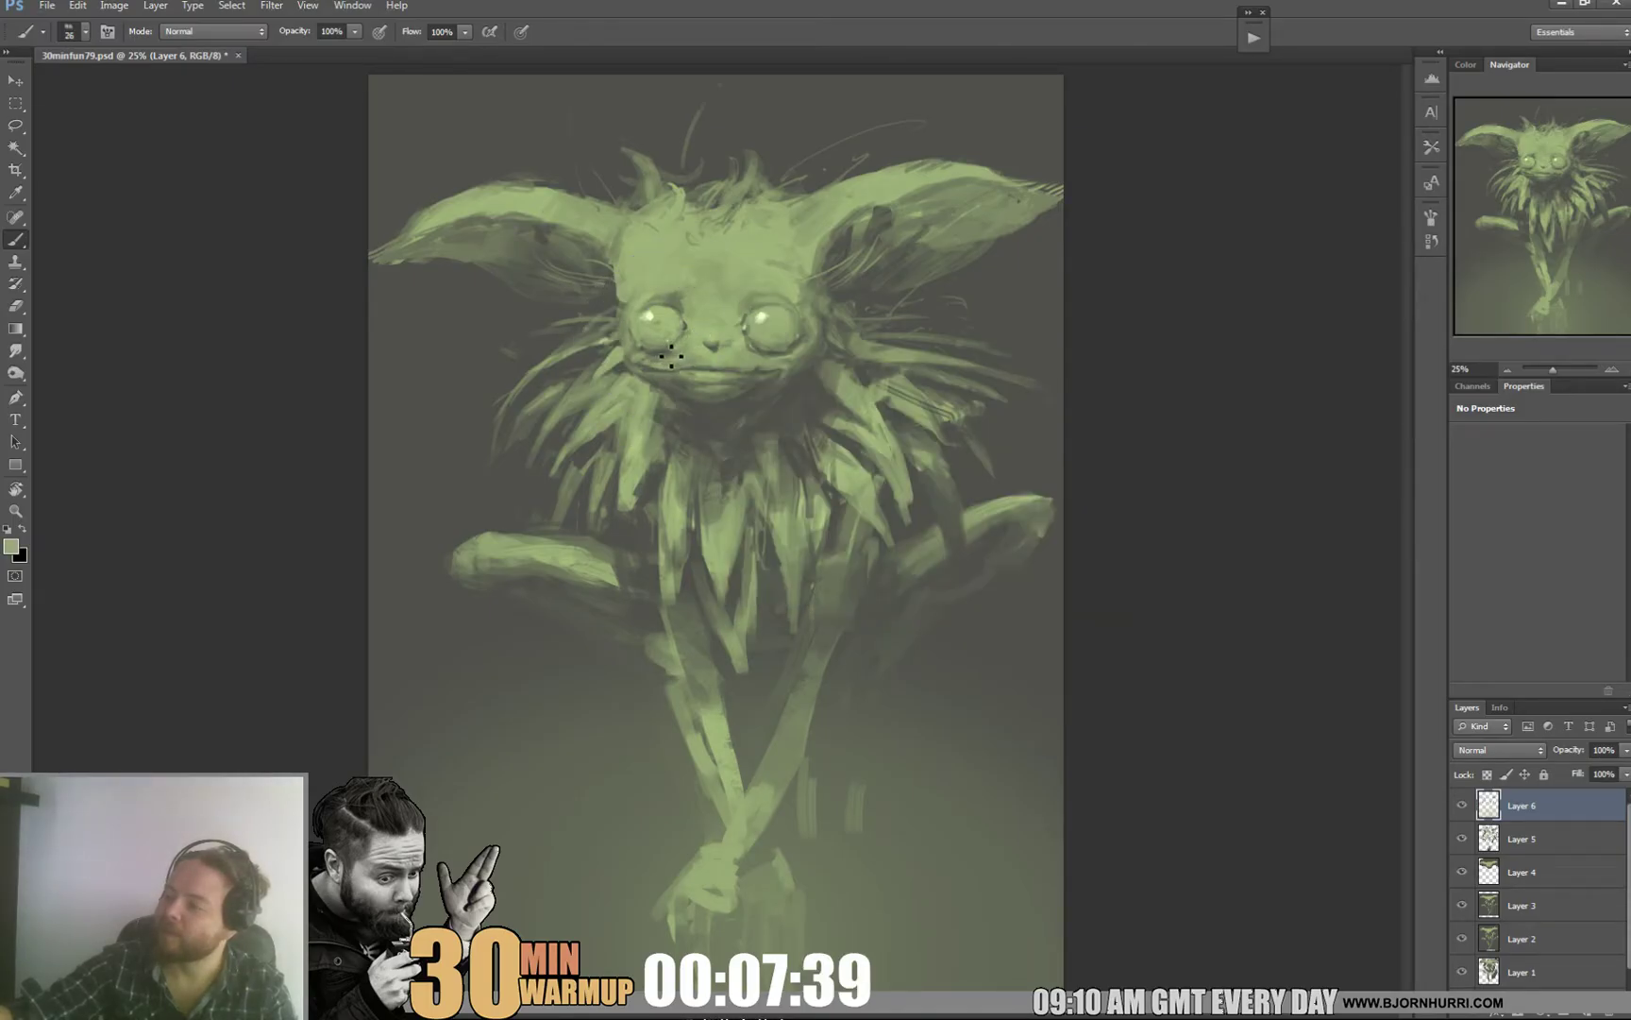
Step: Set the brush to 52 px and refine the forehead and ears with sampled greens
right_click(700, 296)
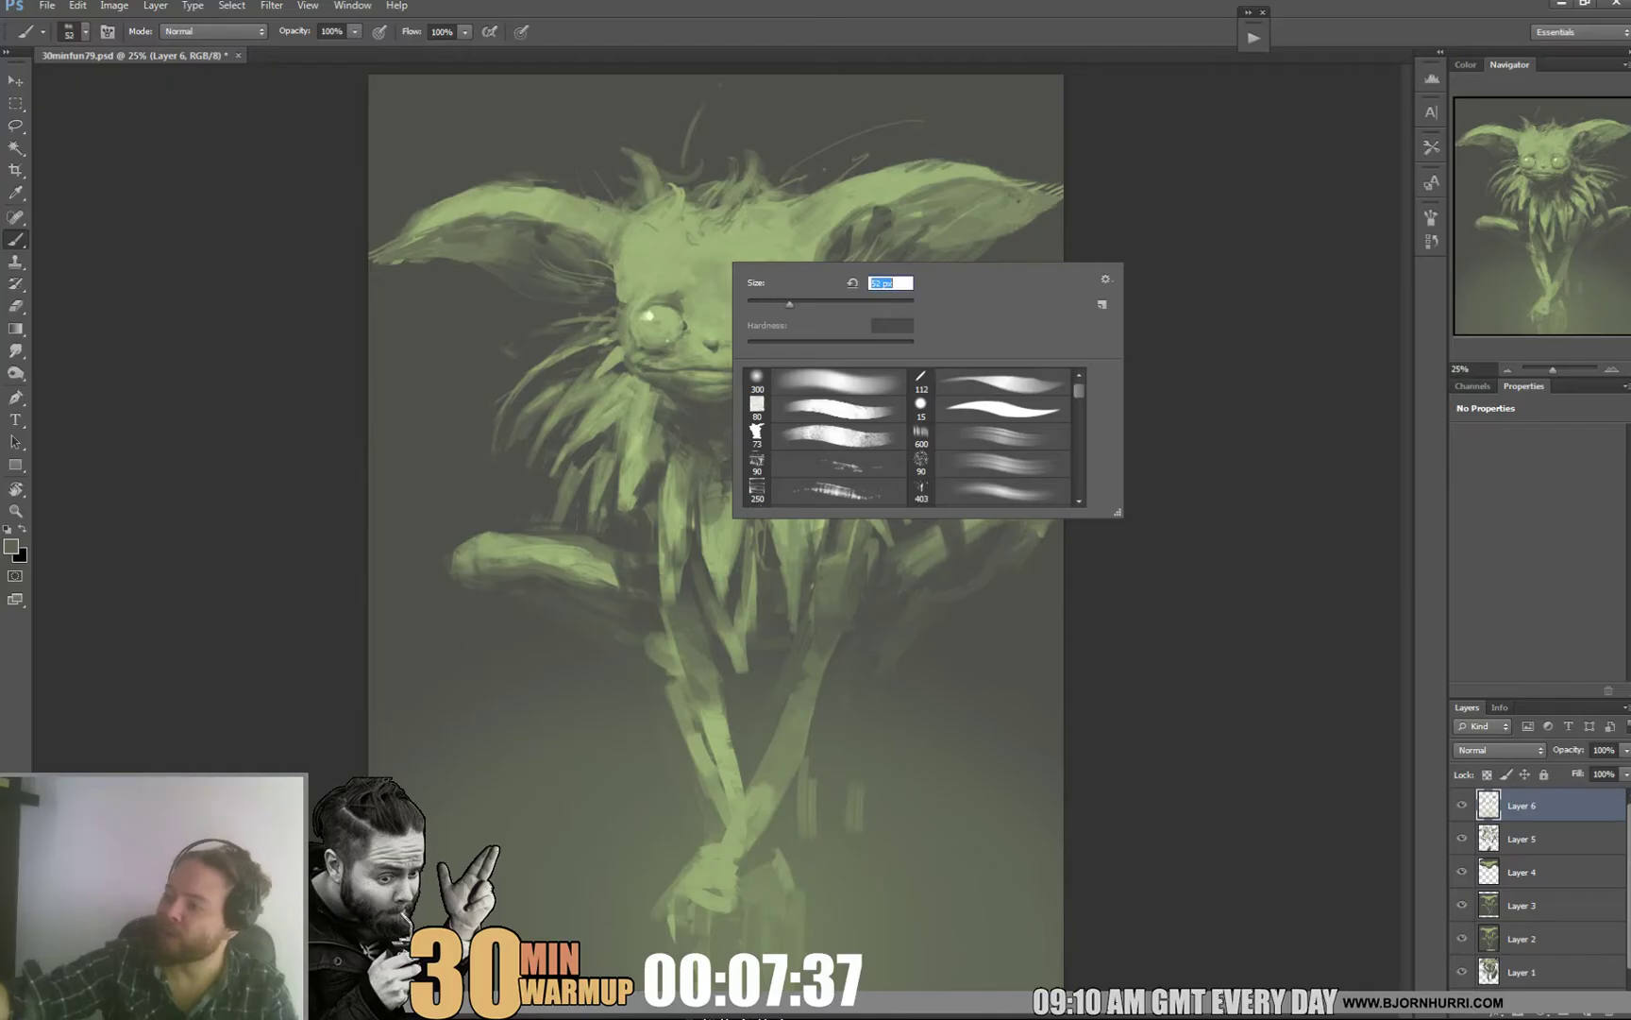
type("52")
key("Return")
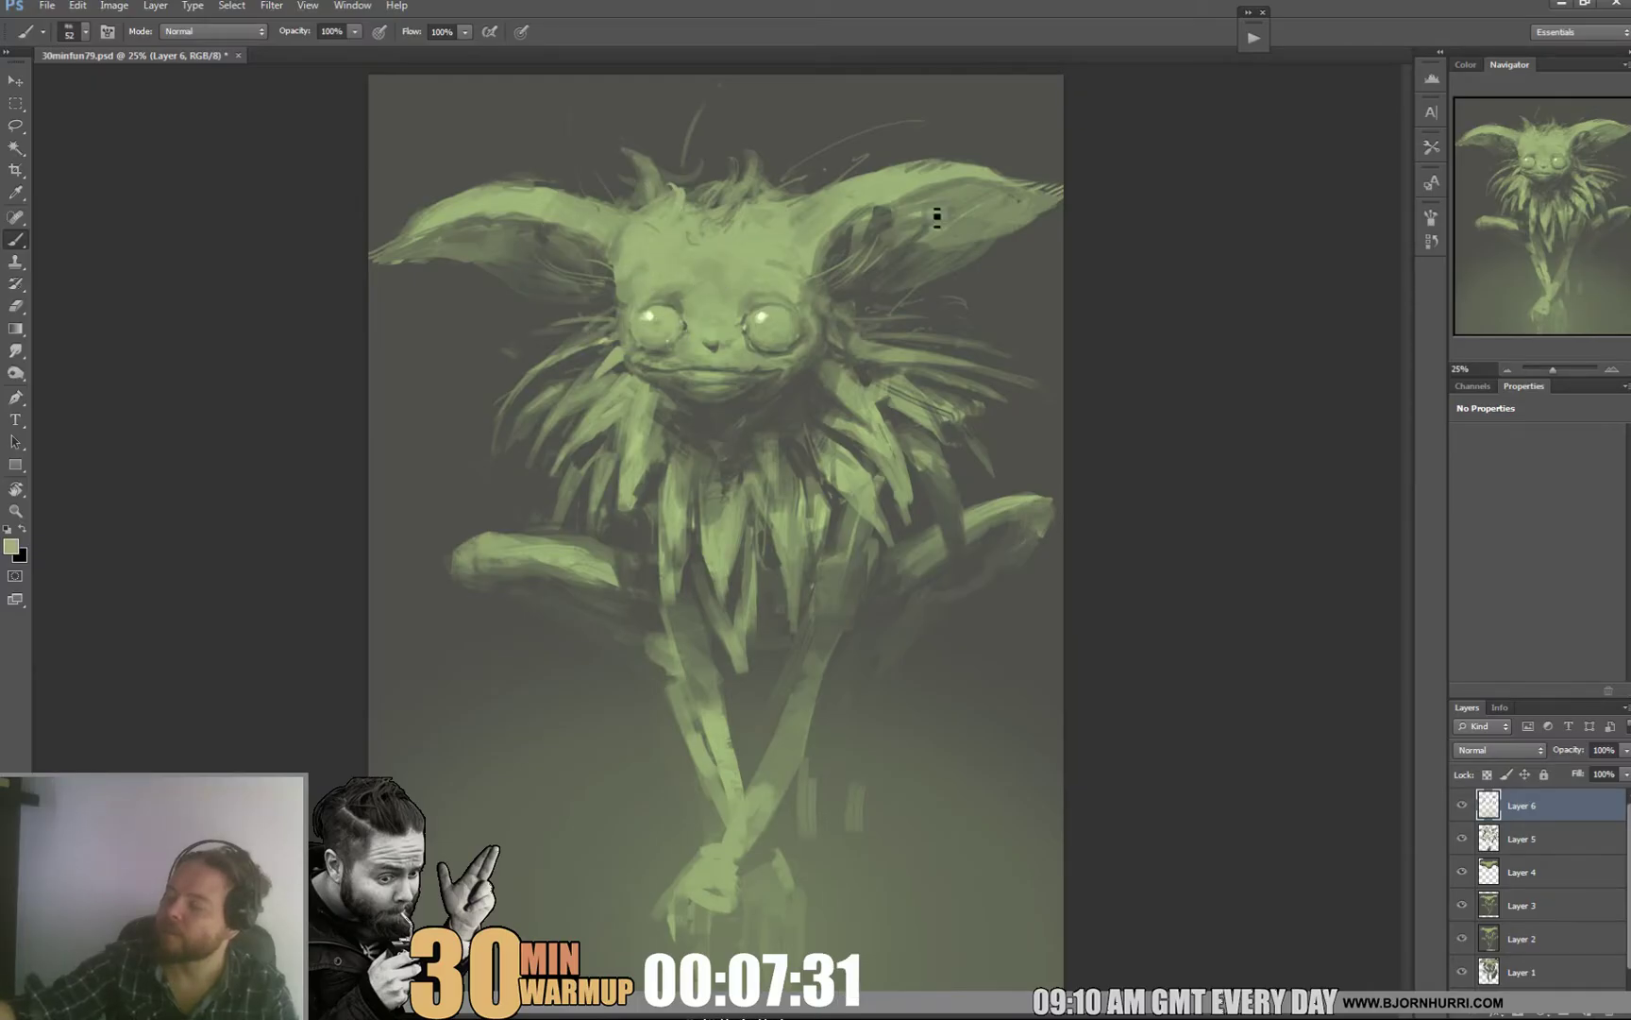
left_click(756, 247, "alt")
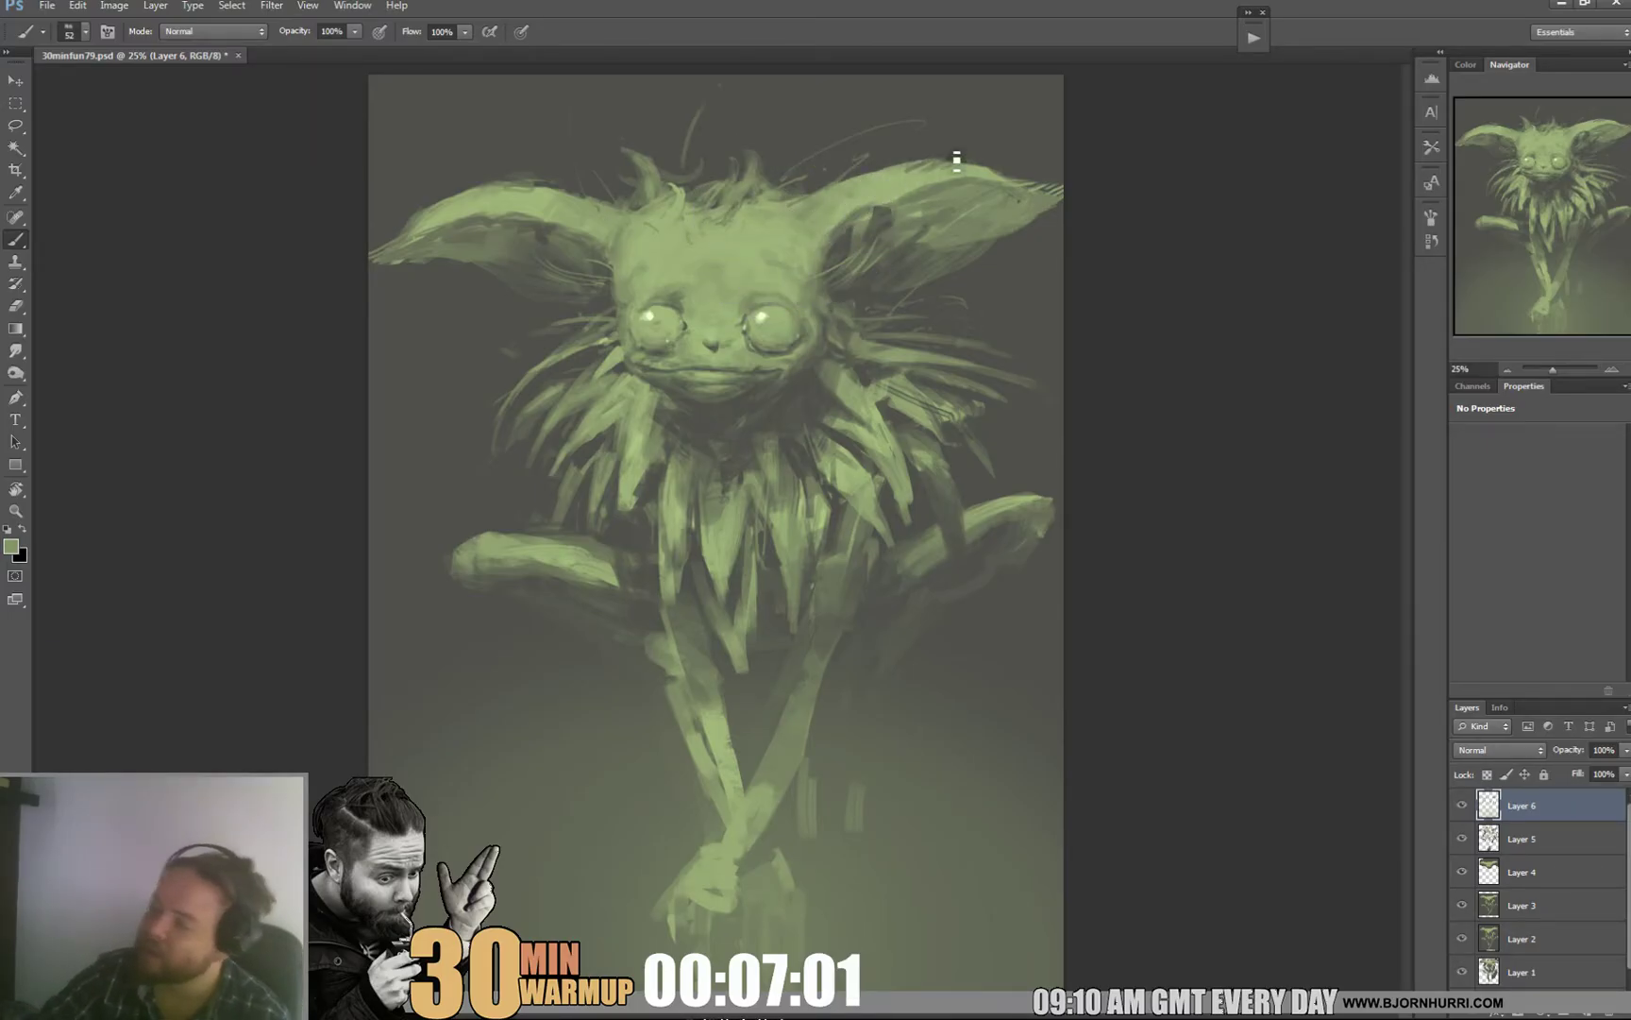
left_click(628, 203, "alt")
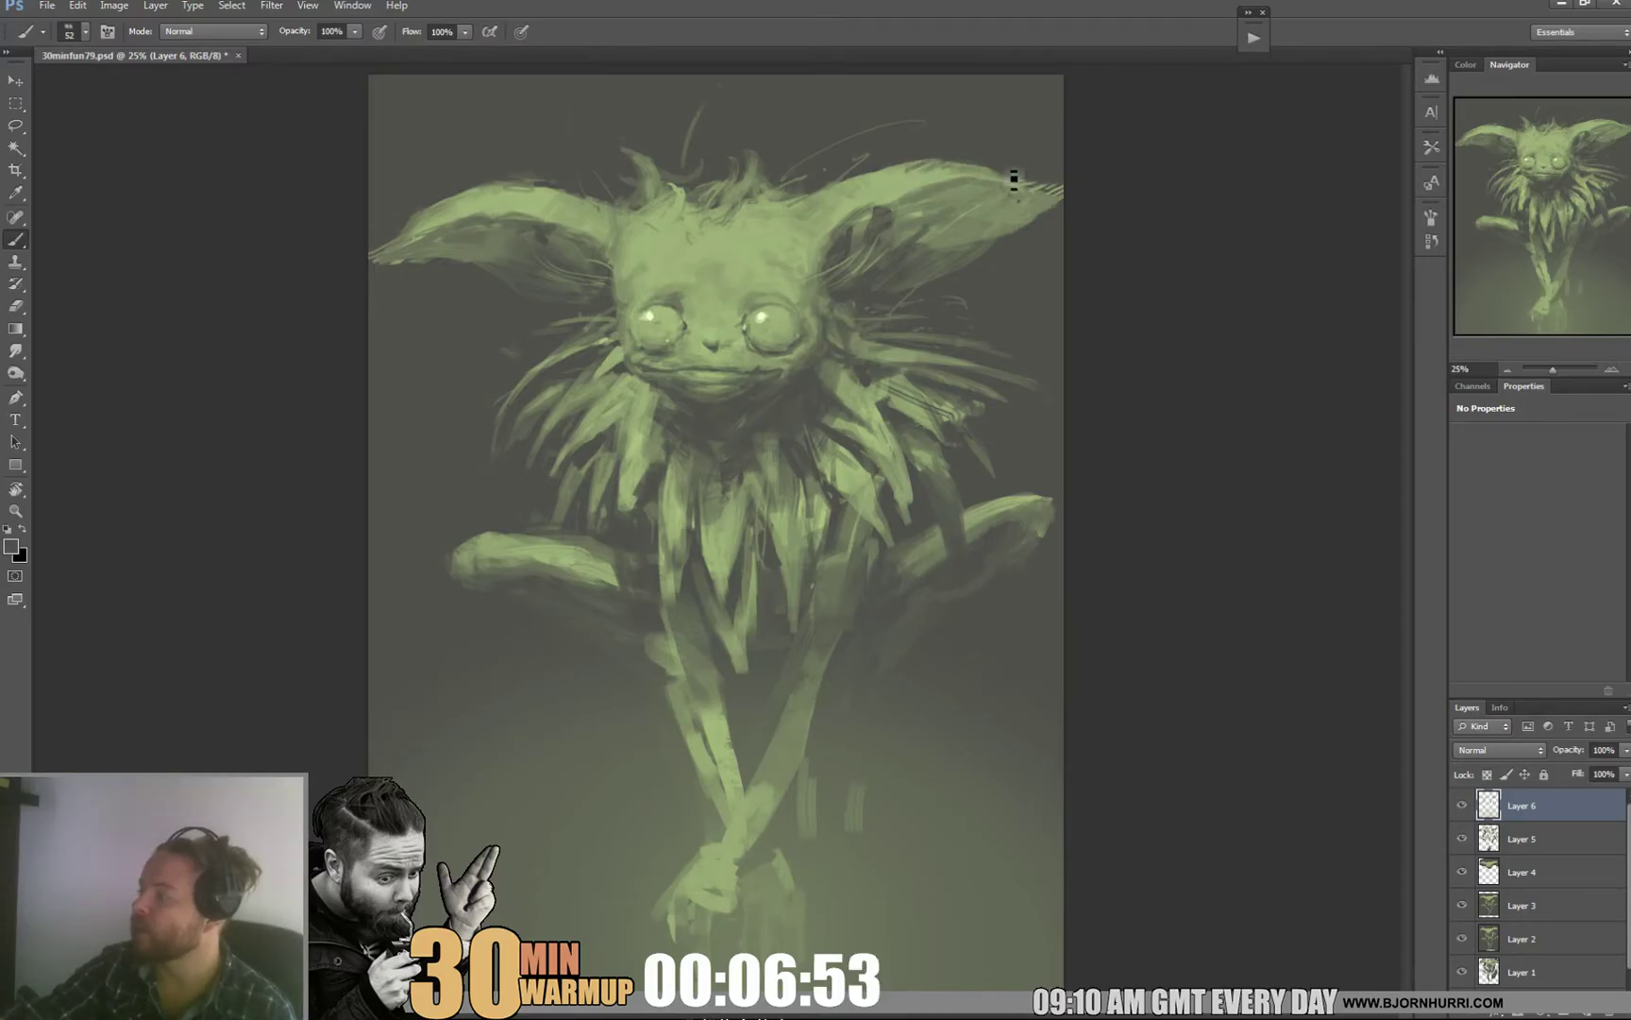
Step: Switch to the 80 px square brush preset, reduce it to 17 px and detail the left ear's upper edge with a sampled green
right_click(513, 208)
left_click(531, 344)
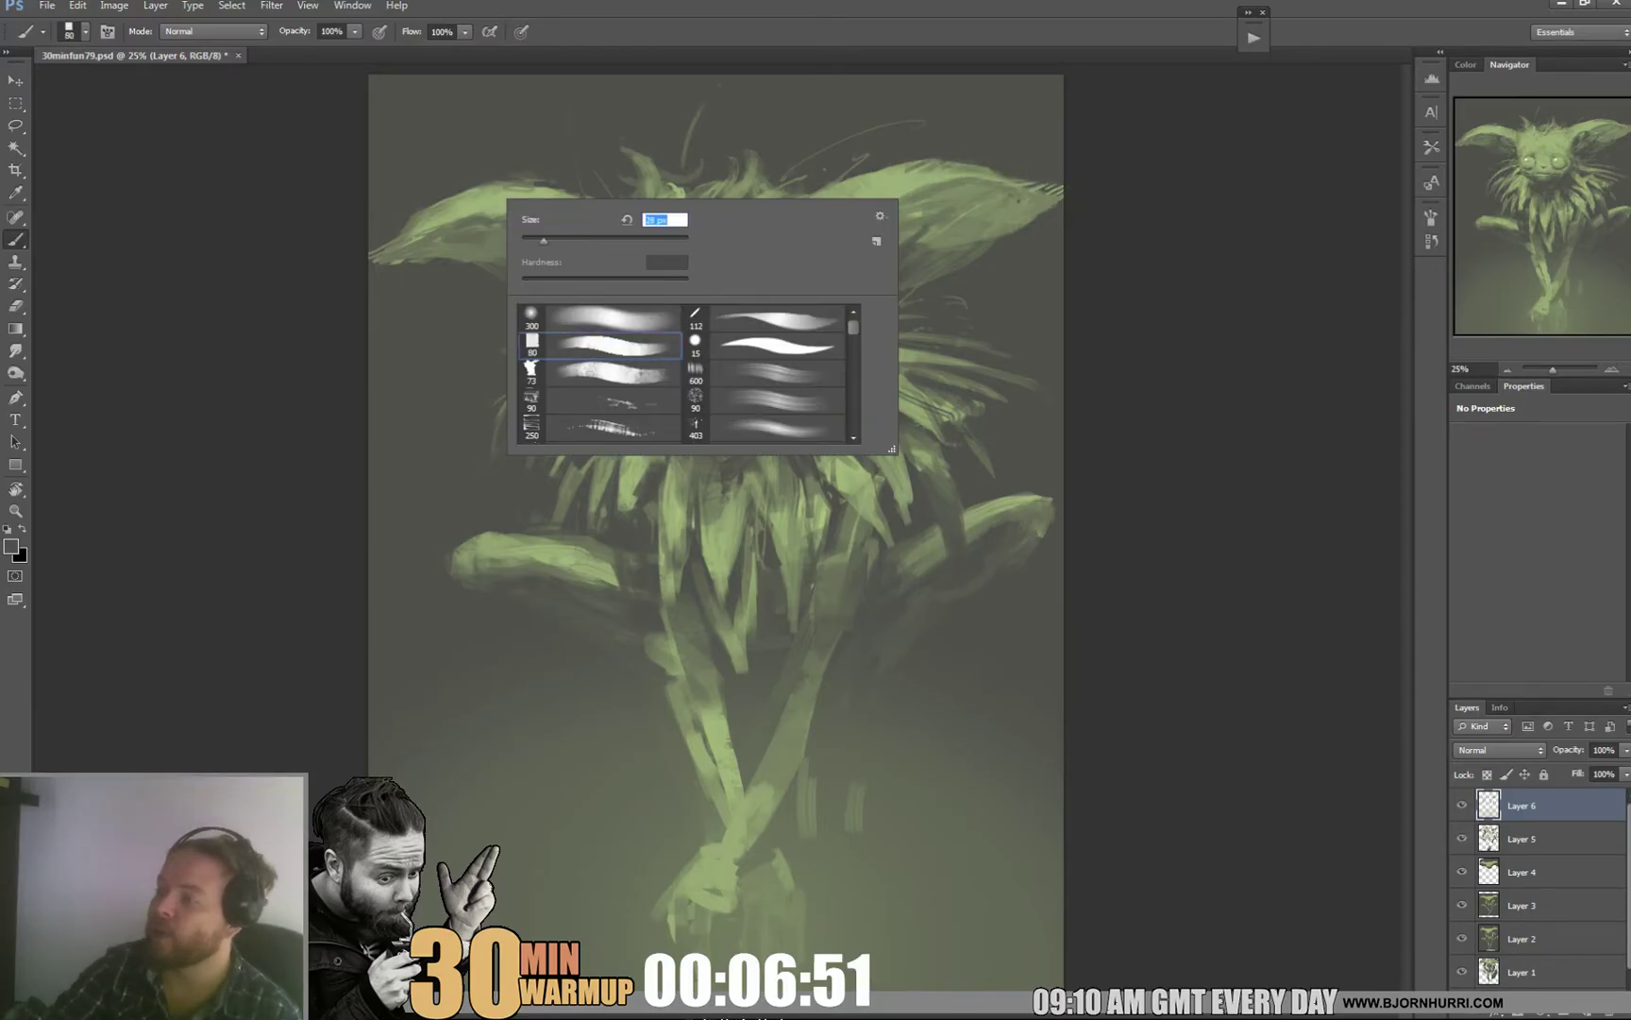
key("Return")
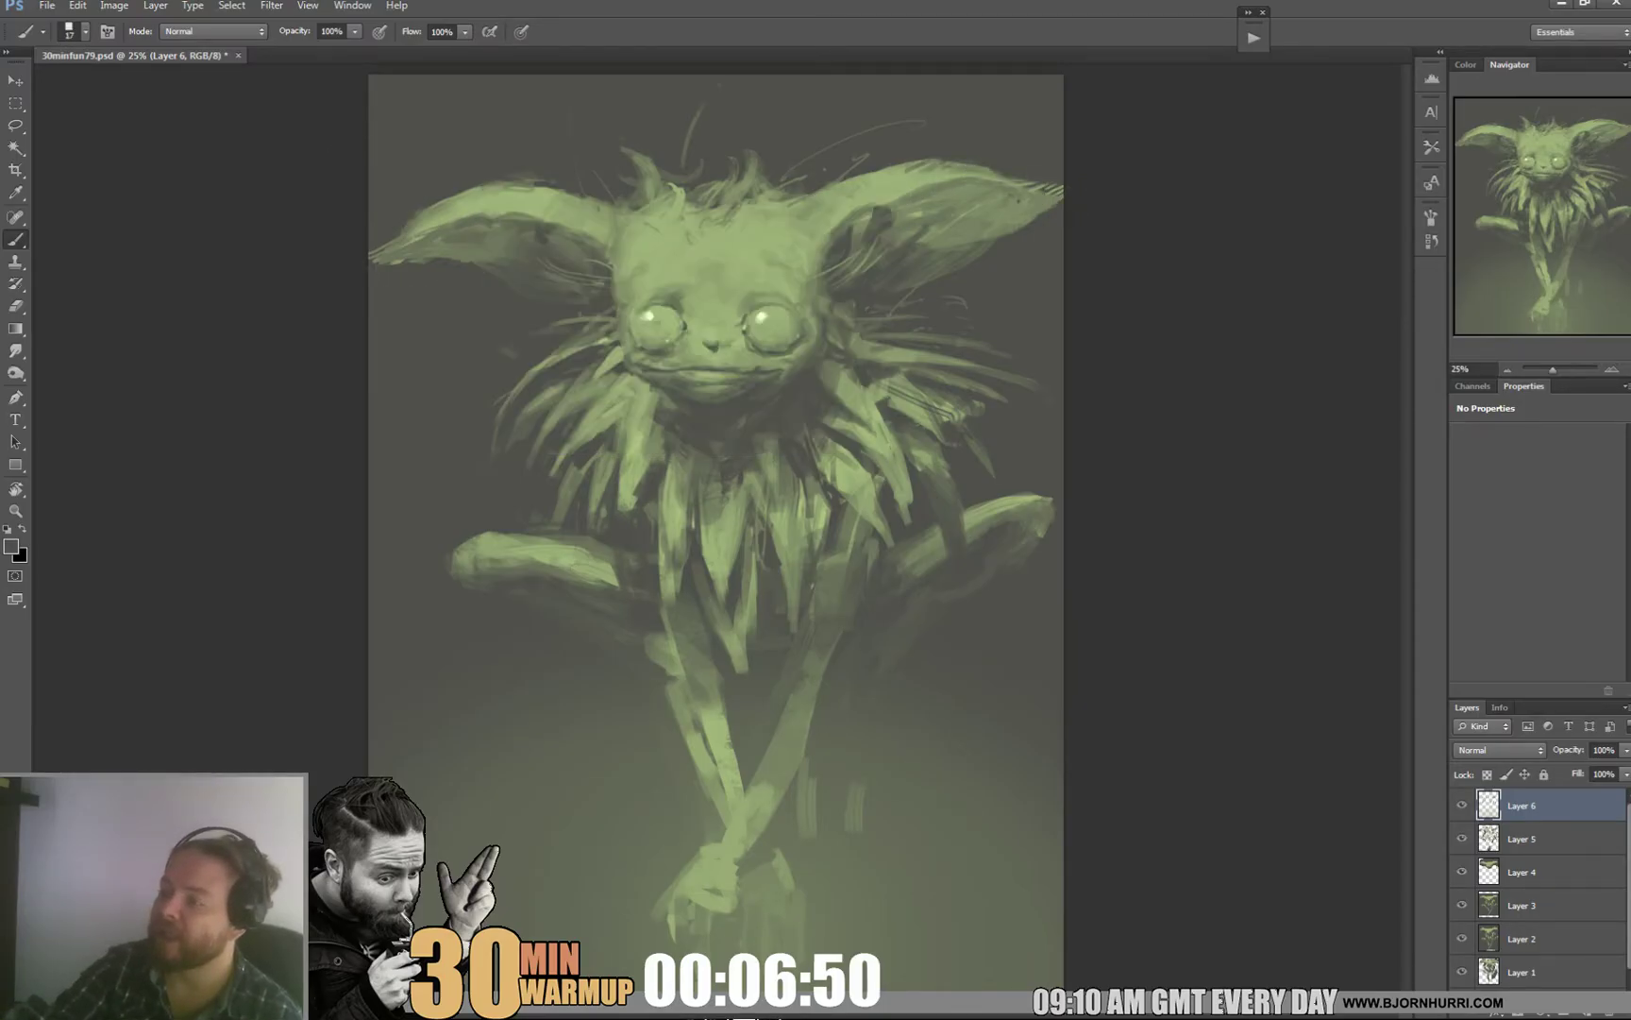
left_click(463, 206, "alt")
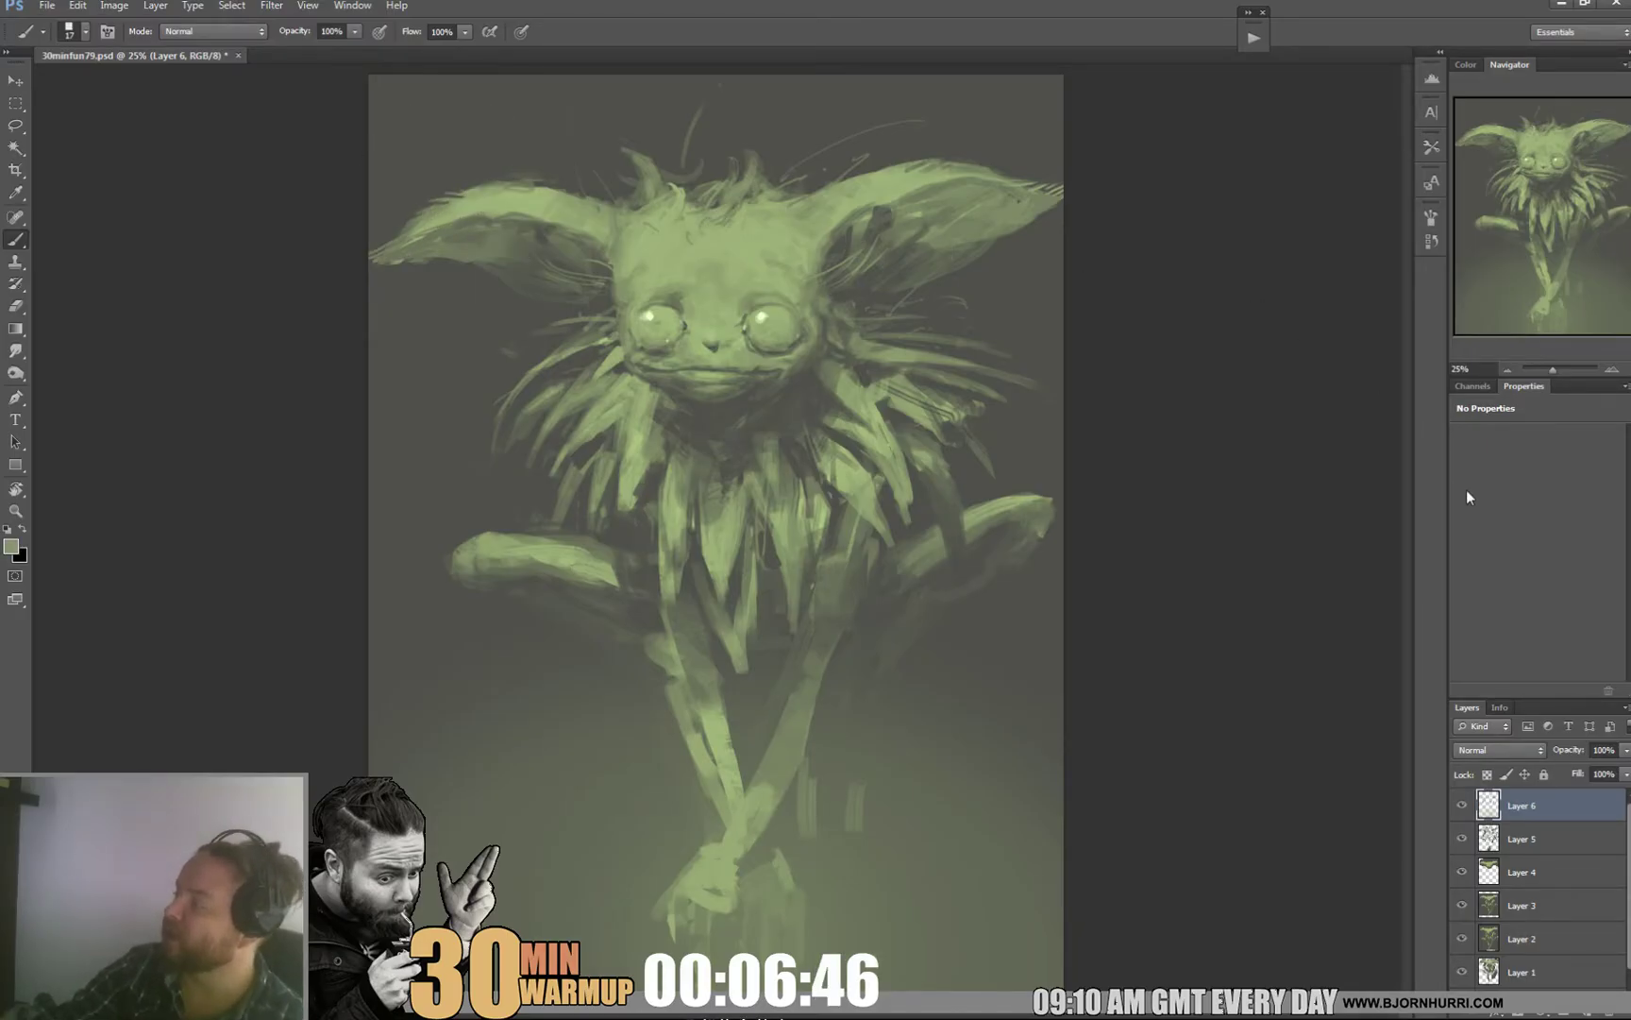
Step: Set the brush to 36 px and roughen the tip of the left knee with sampled greens
right_click(518, 568)
left_click(552, 612)
left_click(460, 551, "alt")
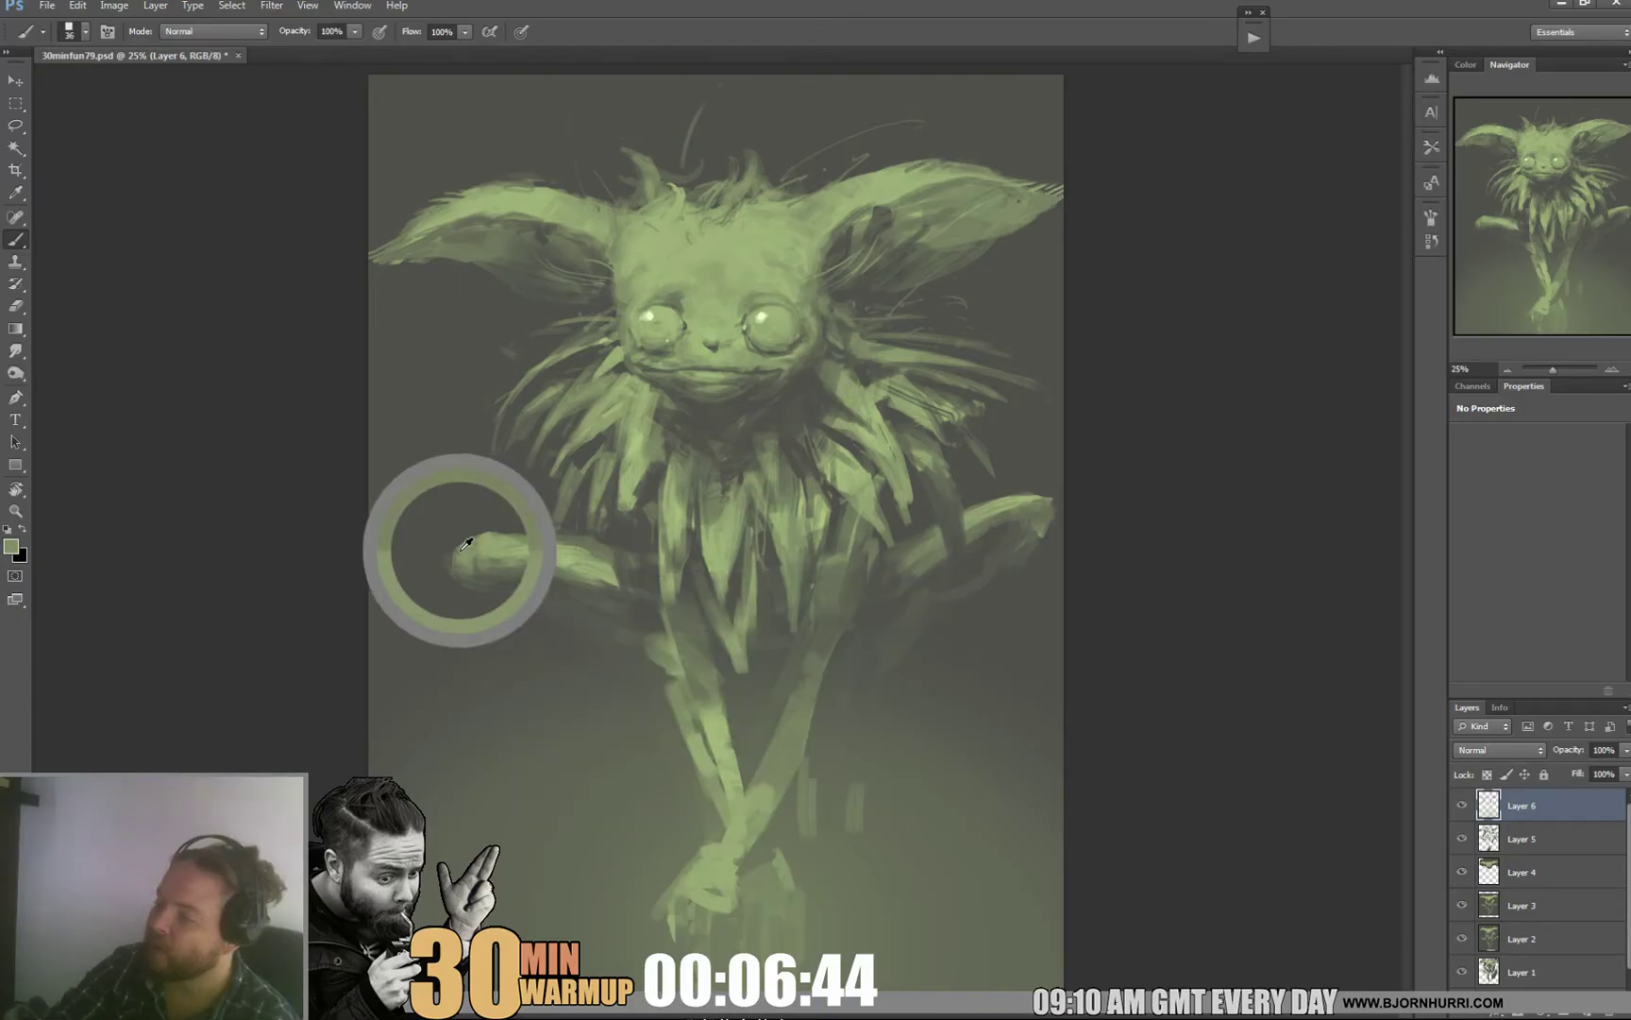
left_click(455, 570, "alt")
left_click(461, 560, "alt")
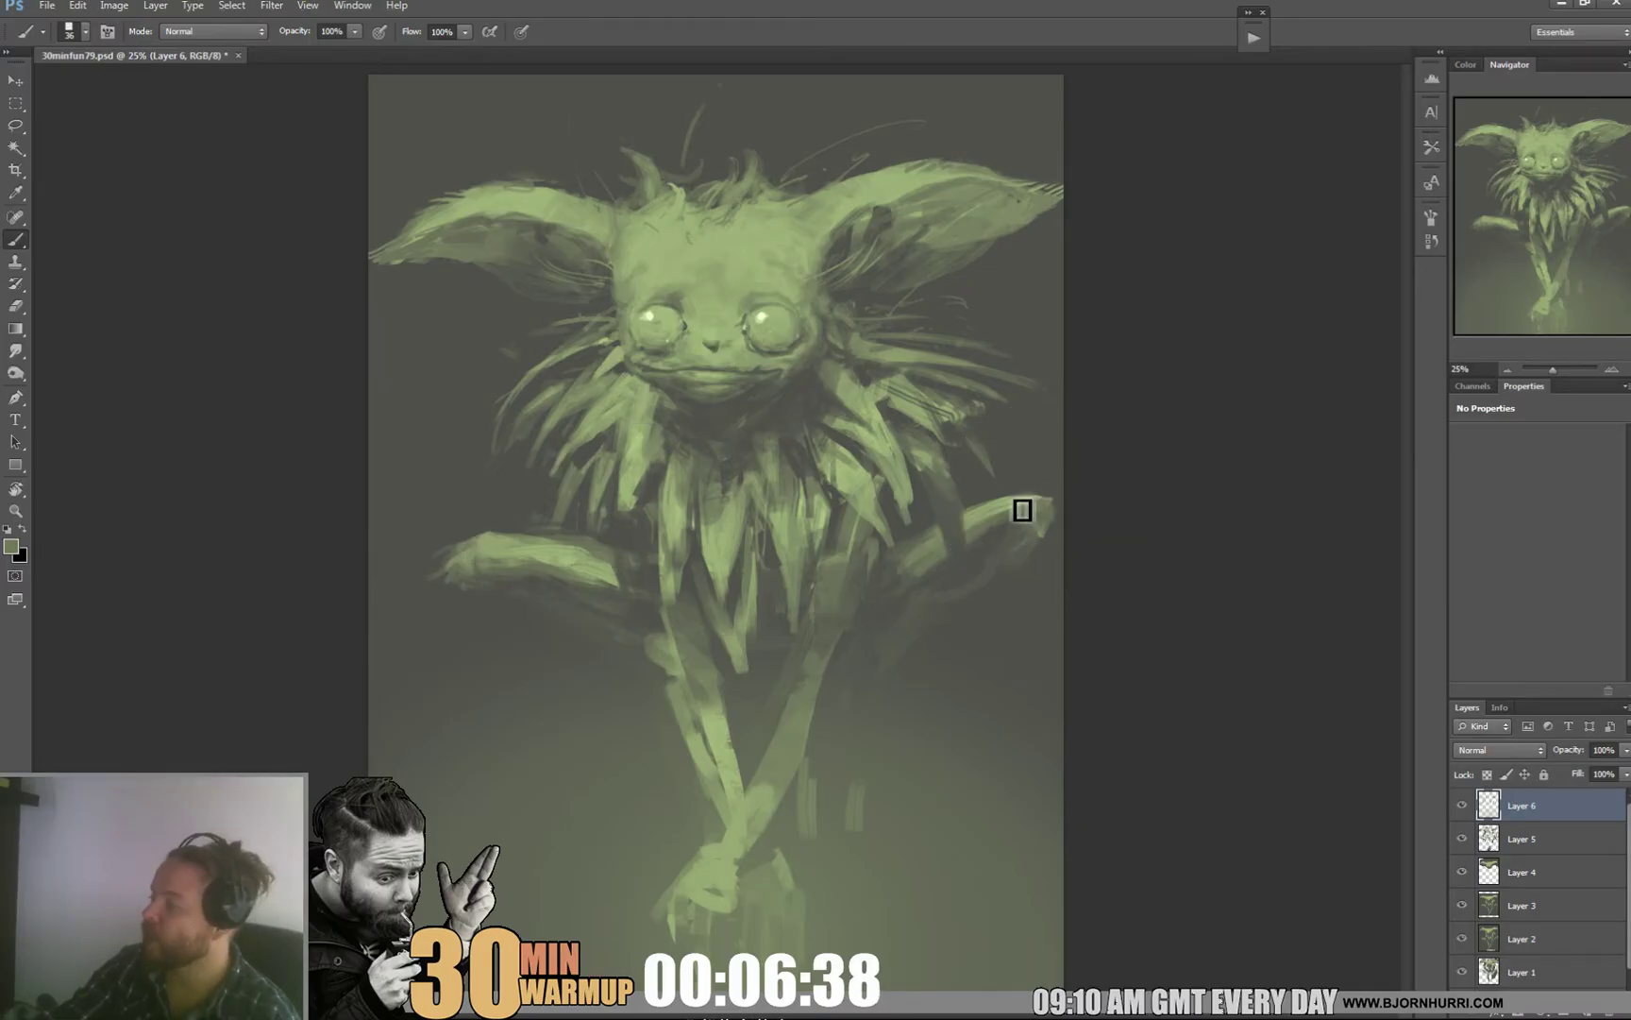
Step: Extend and soften the right knee and its shaded underside with sampled light and dark greens
left_click(1031, 539, "alt")
left_click(1024, 510, "alt")
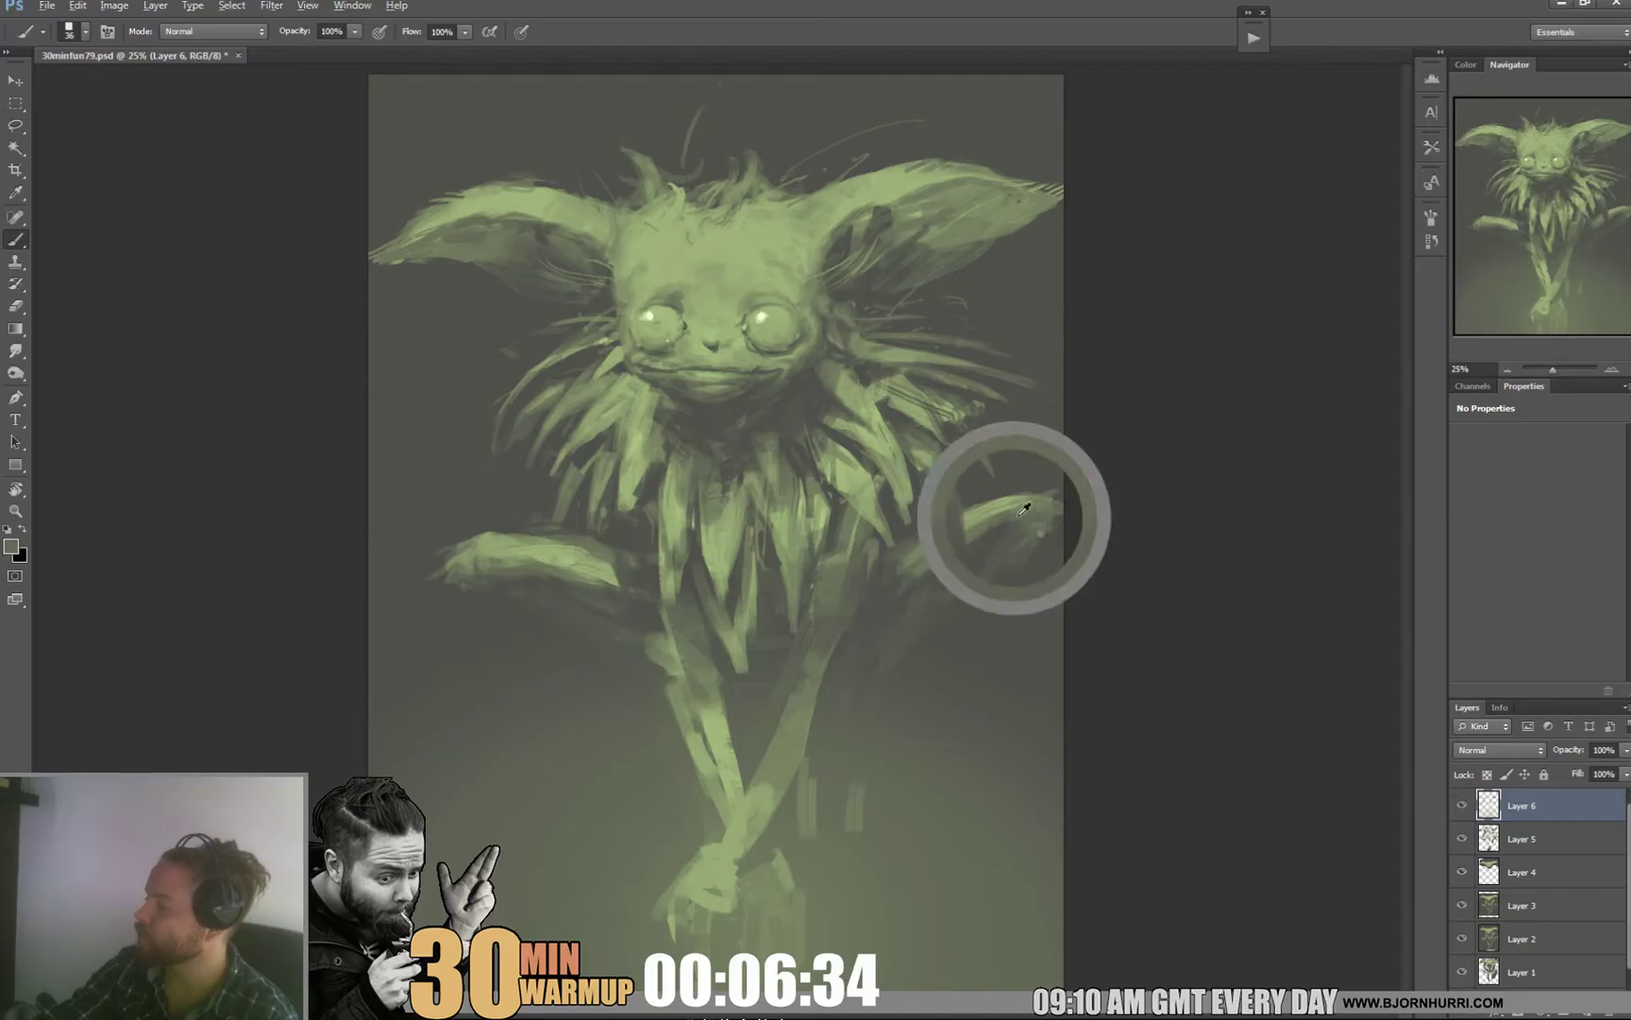
left_click(977, 543, "alt")
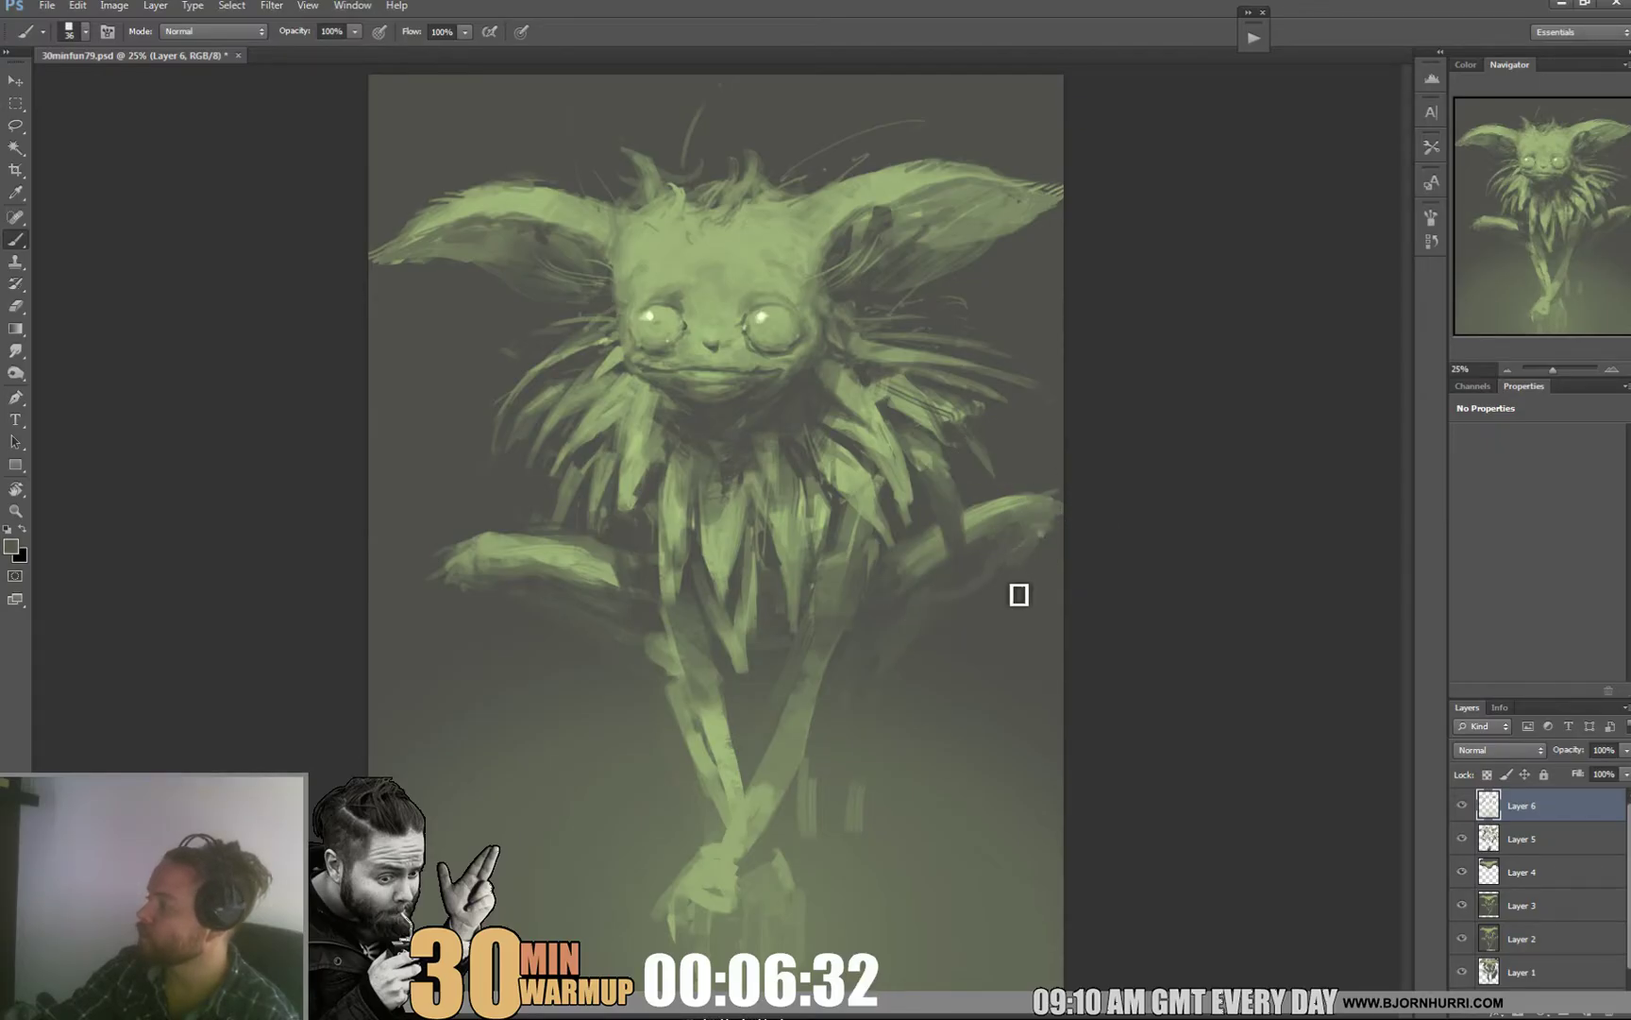
left_click(884, 661, "alt")
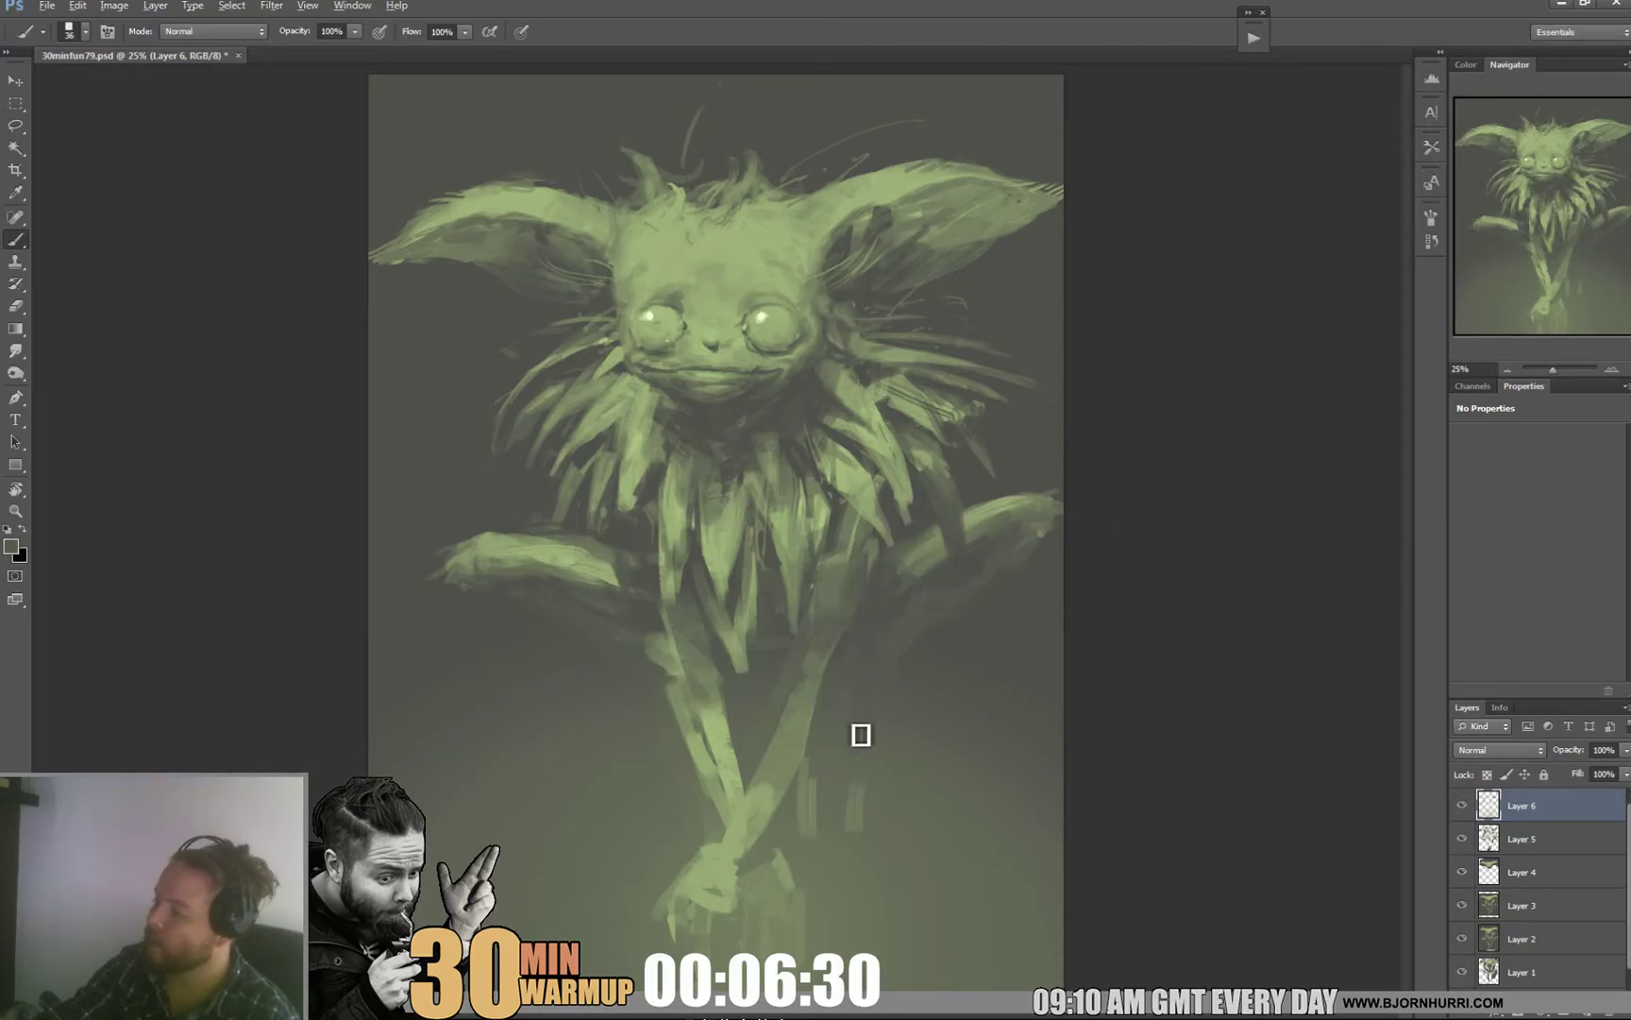
Step: Set the brush to 119 px and paint over the stray vertical strokes beside the crossed arms with a sampled background green
right_click(867, 767)
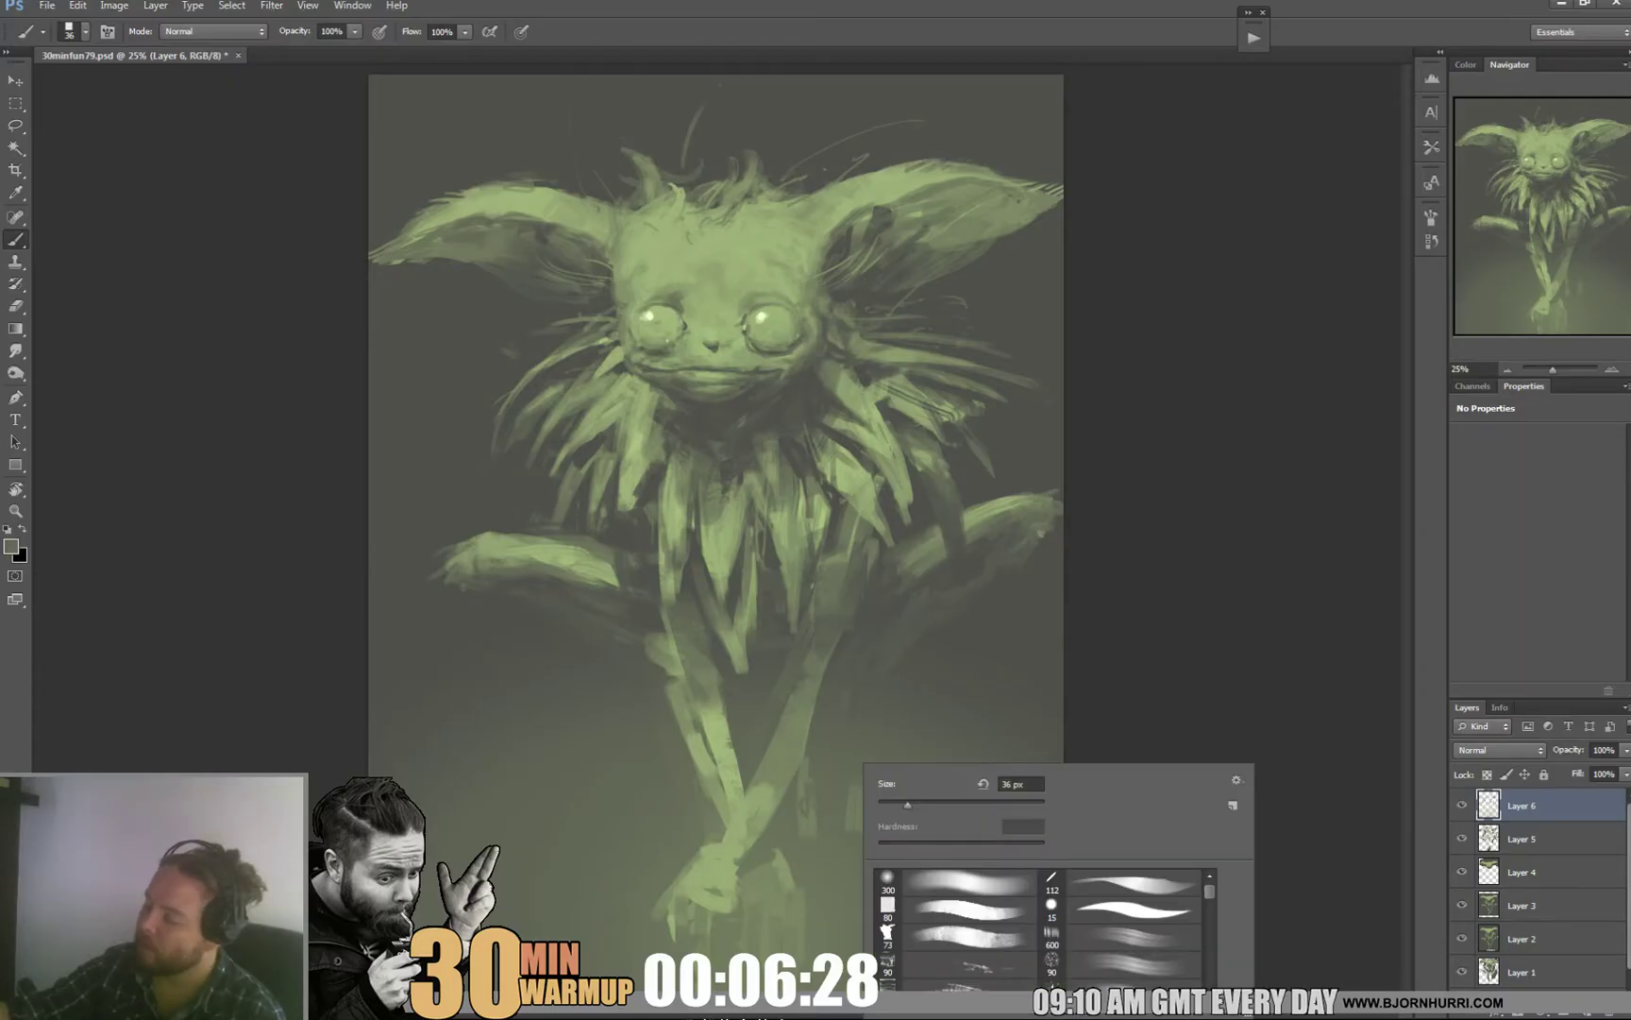
left_click(800, 819, "alt")
right_click(833, 819)
left_click(891, 800)
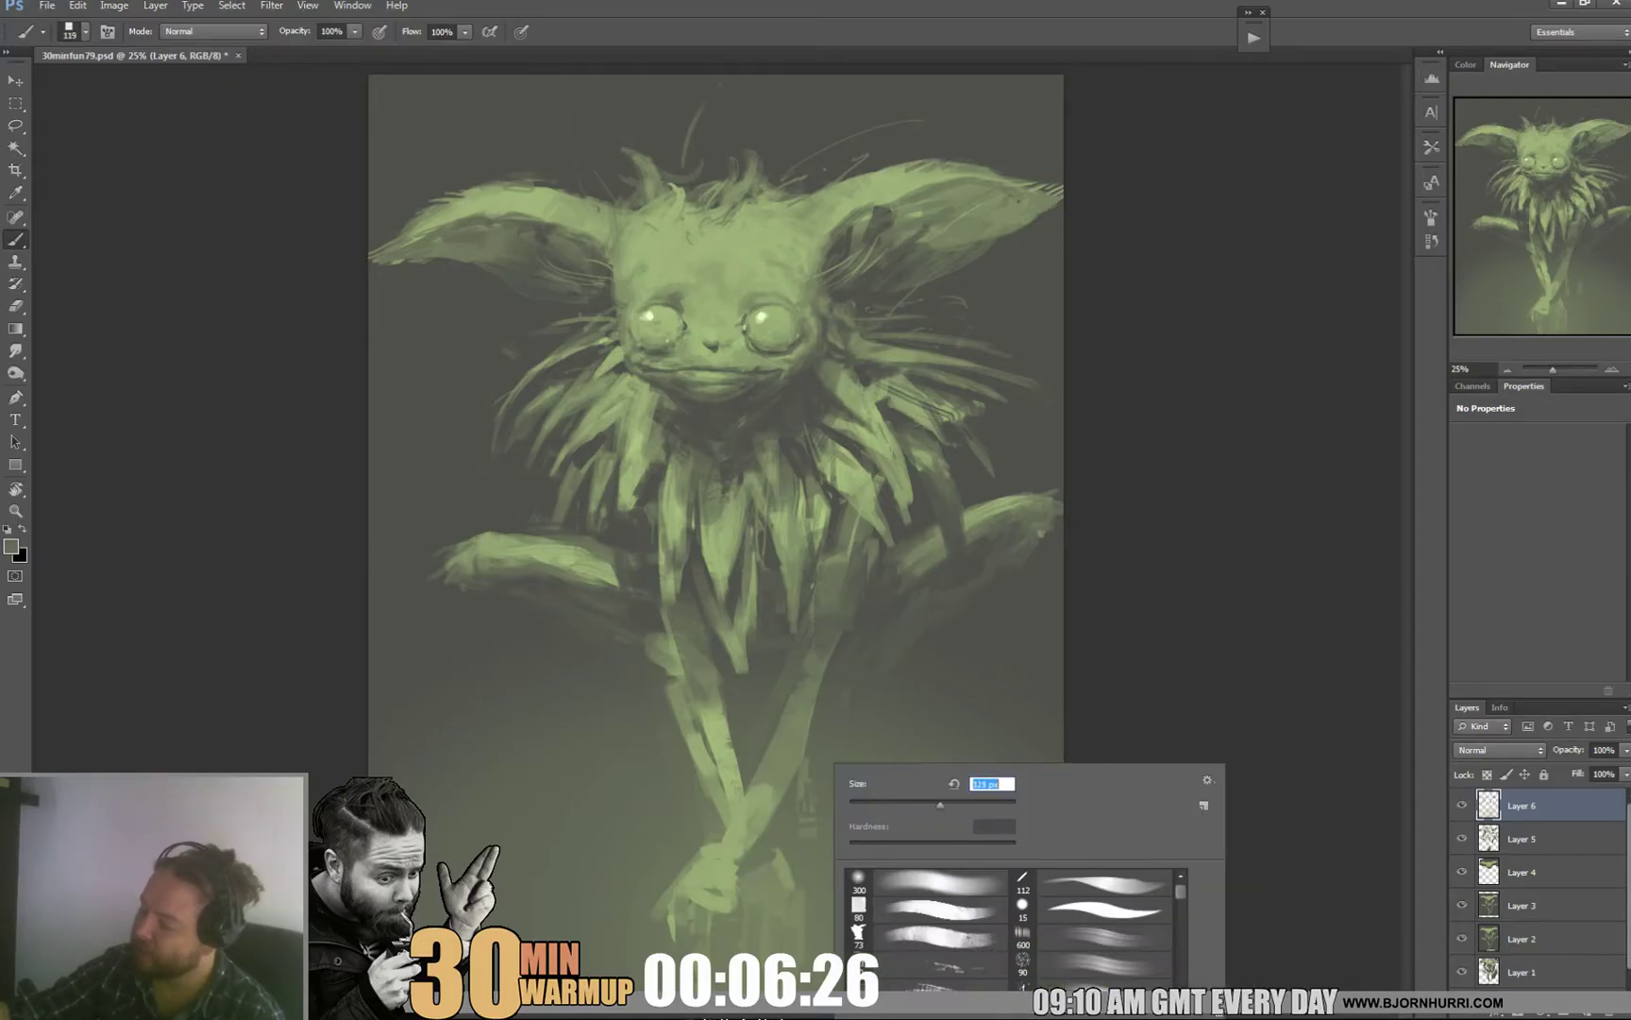
left_click_drag(817, 822, 812, 791)
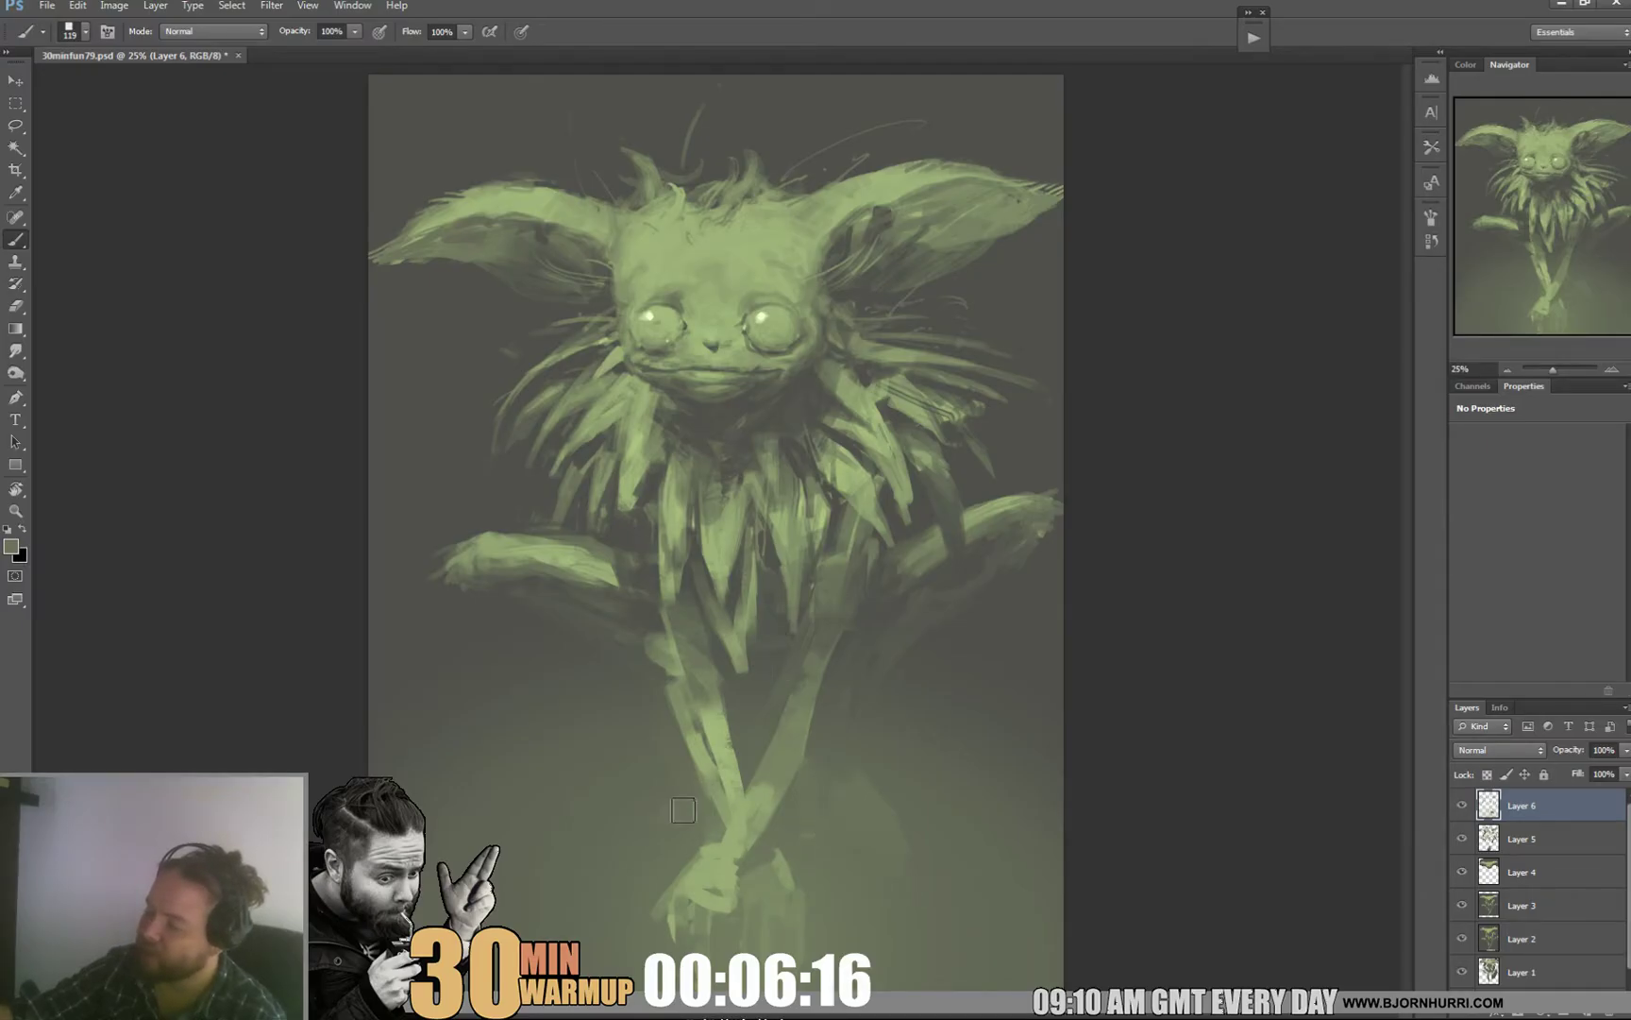
Step: Set the brush to 41 px and rough in a faint ground shape beside the left of the crossed wrists with a sampled green
right_click(699, 780)
left_click(744, 804)
left_click(681, 818)
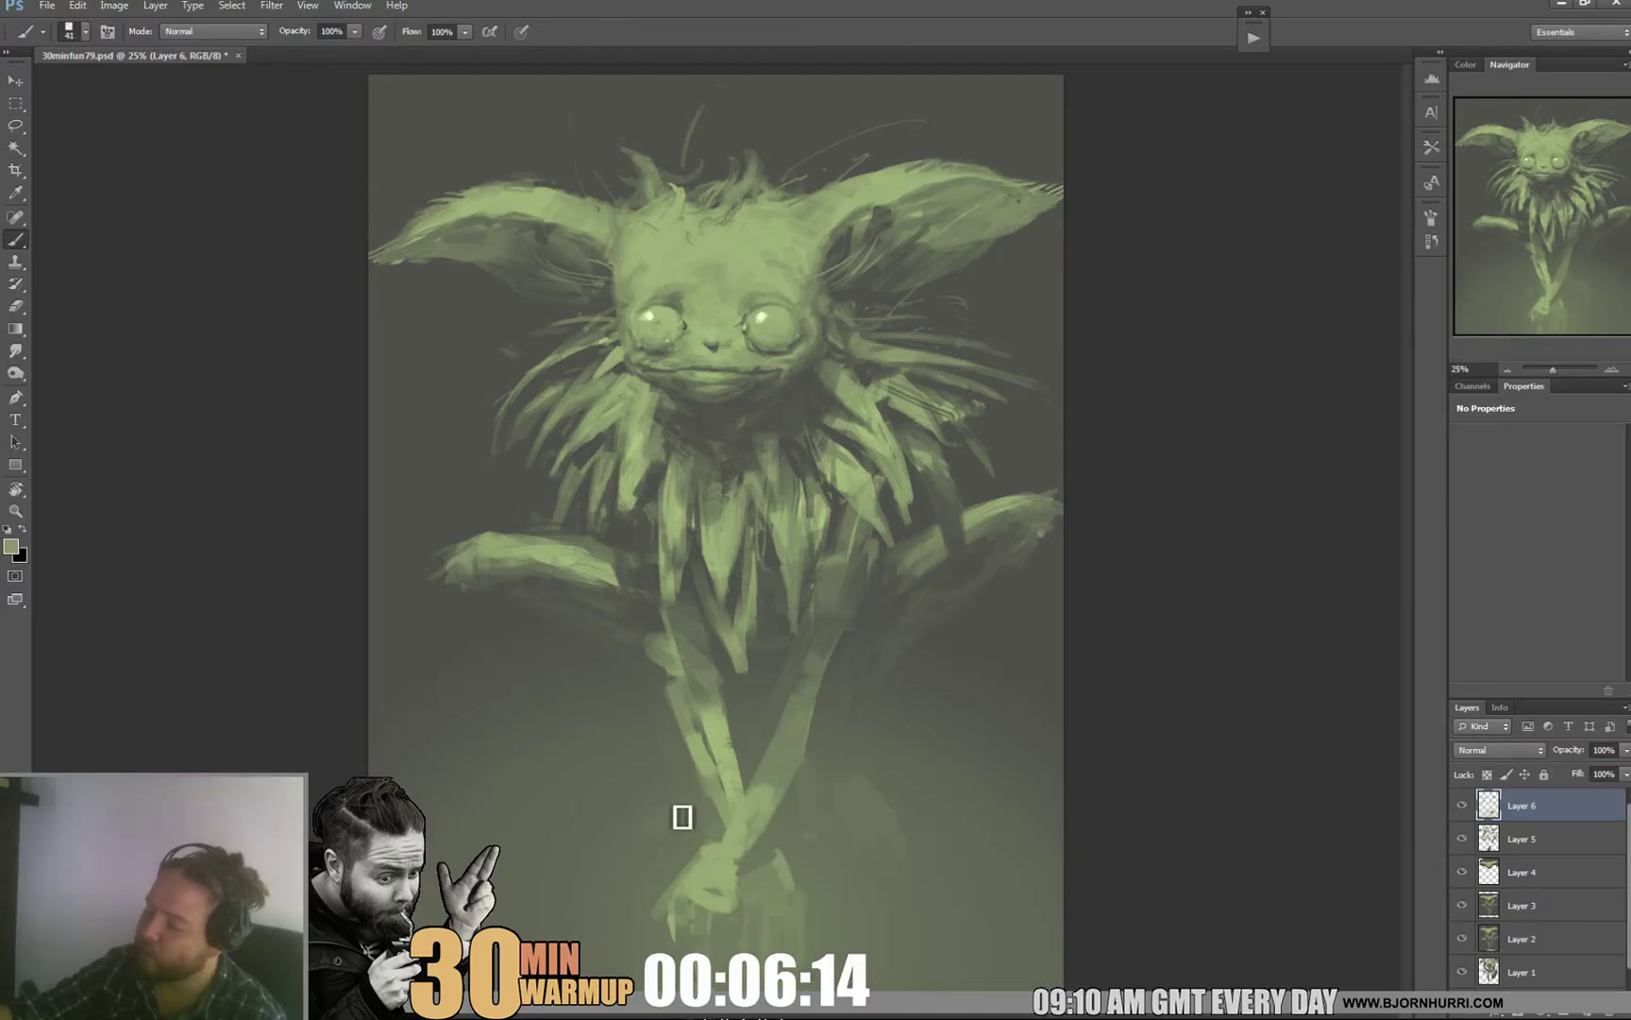
left_click_drag(680, 819, 702, 791)
left_click(704, 791, "alt")
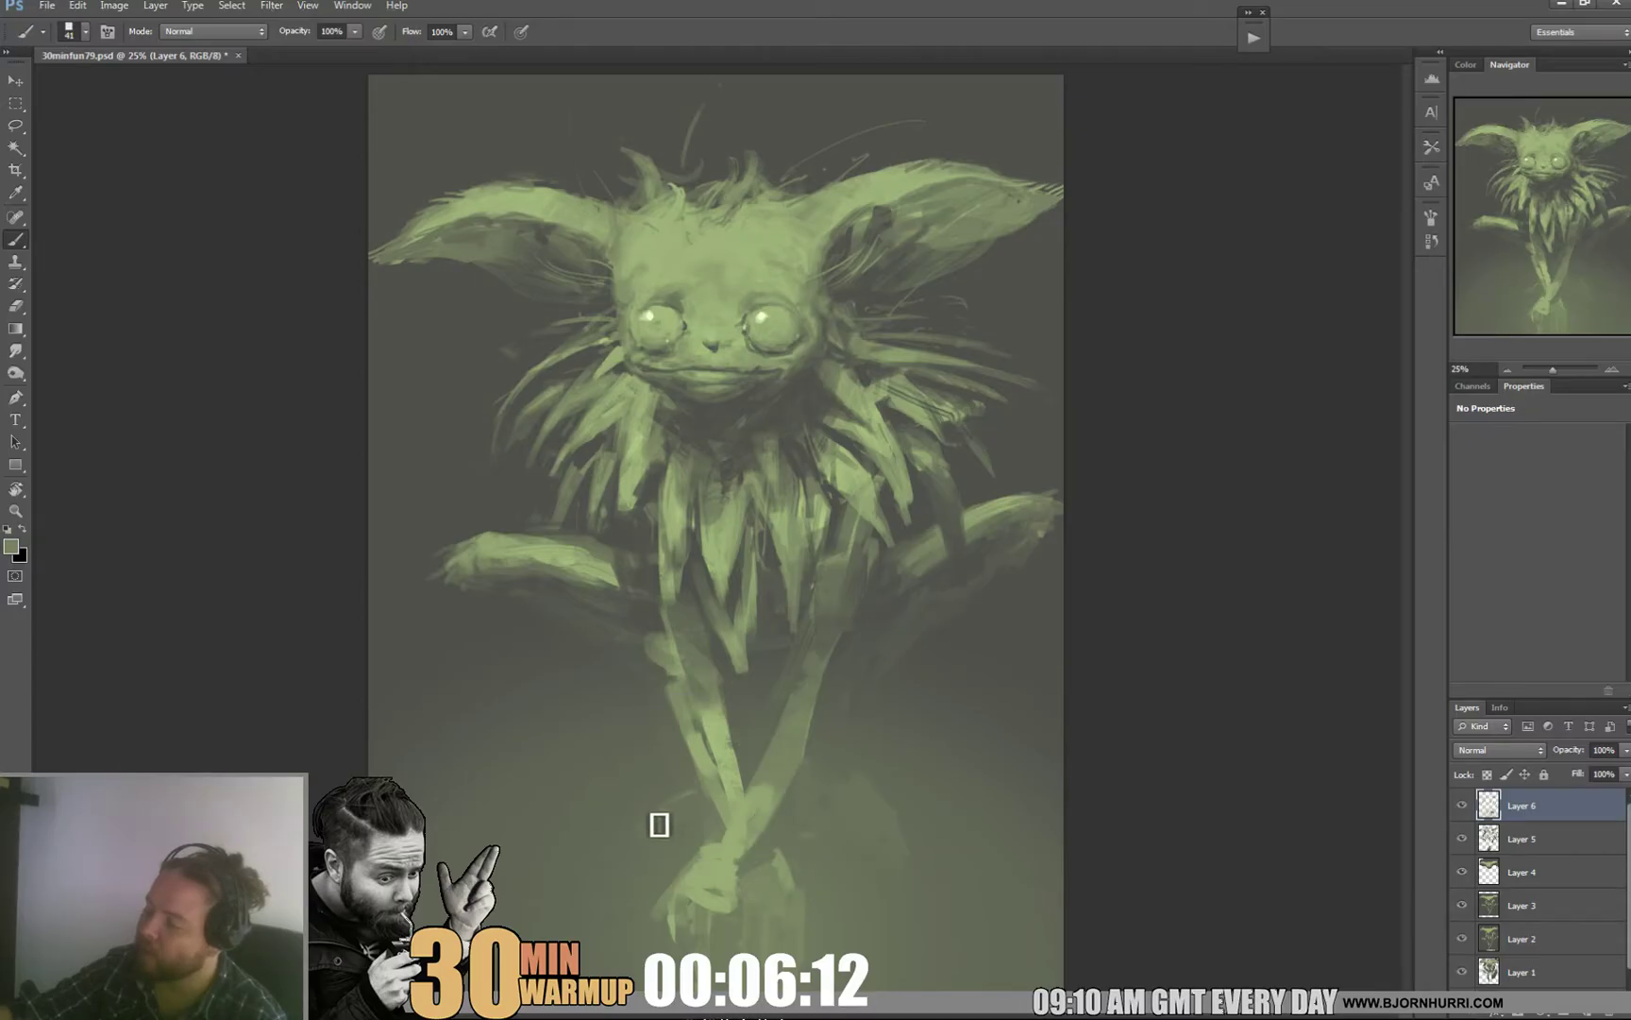
Step: Enlarge the brush to 162 px and soften the ground on both sides of the hands with broad strokes
right_click(752, 808)
left_click(878, 805)
left_click(605, 876)
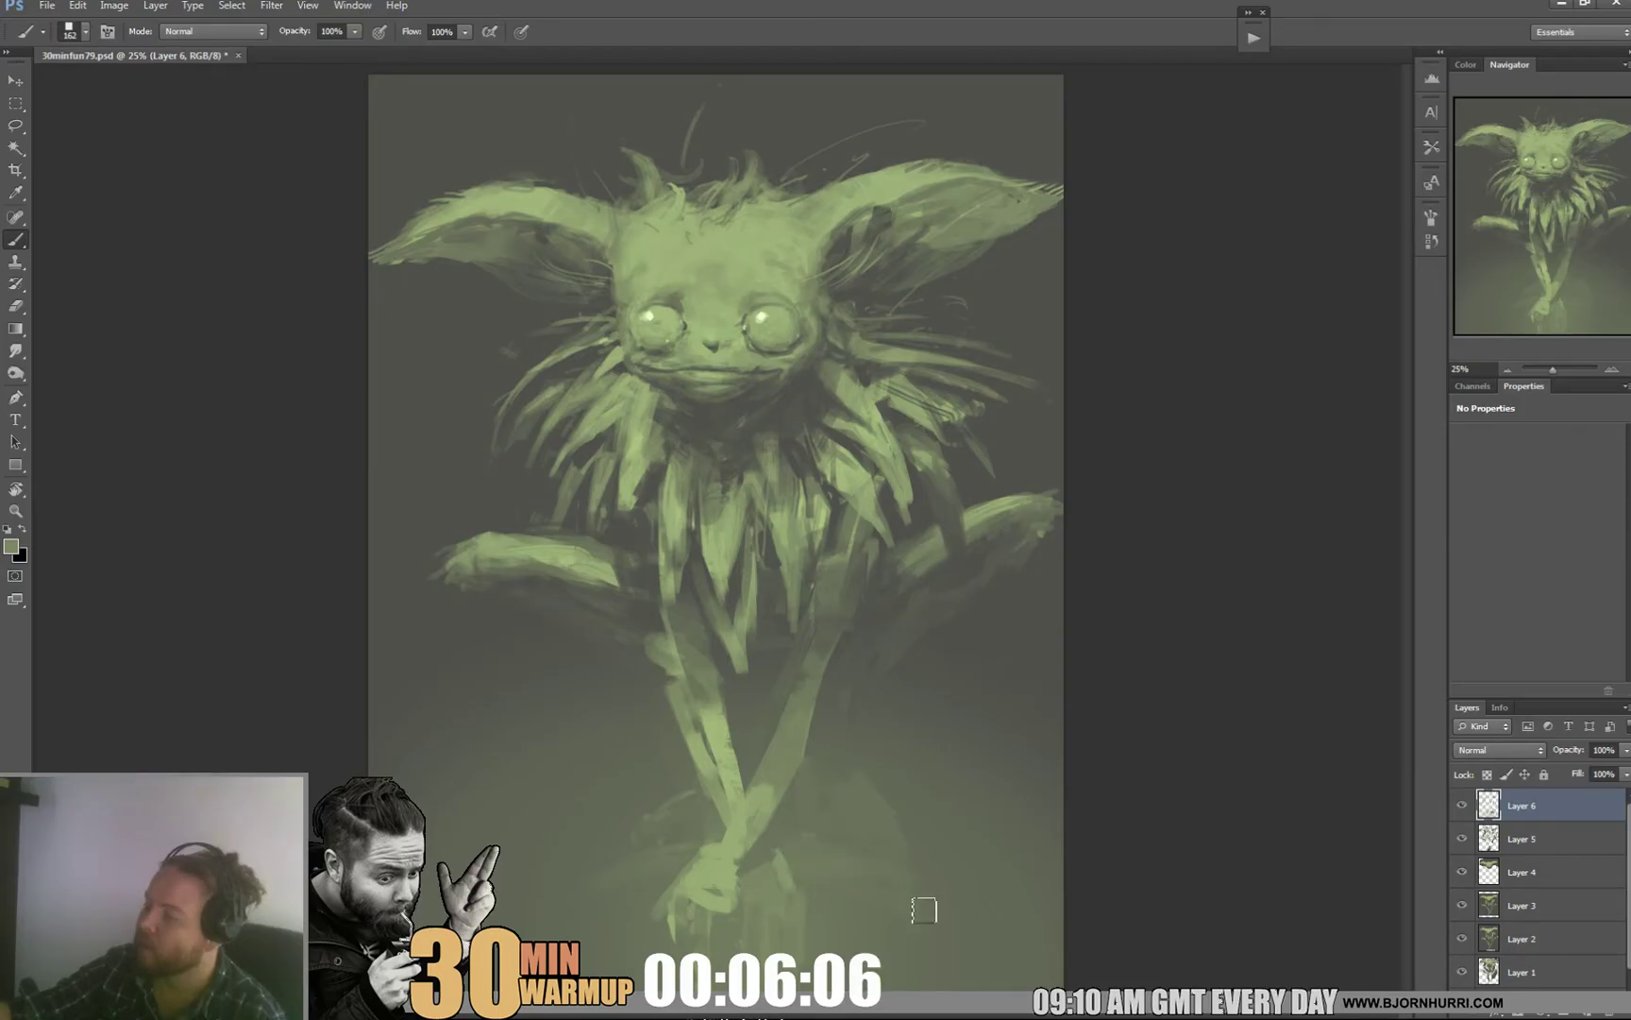
Step: Reduce the brush to 14 px and paint fine light hairs along the knees
right_click(597, 599)
left_click_drag(720, 645, 659, 645)
left_click(531, 621)
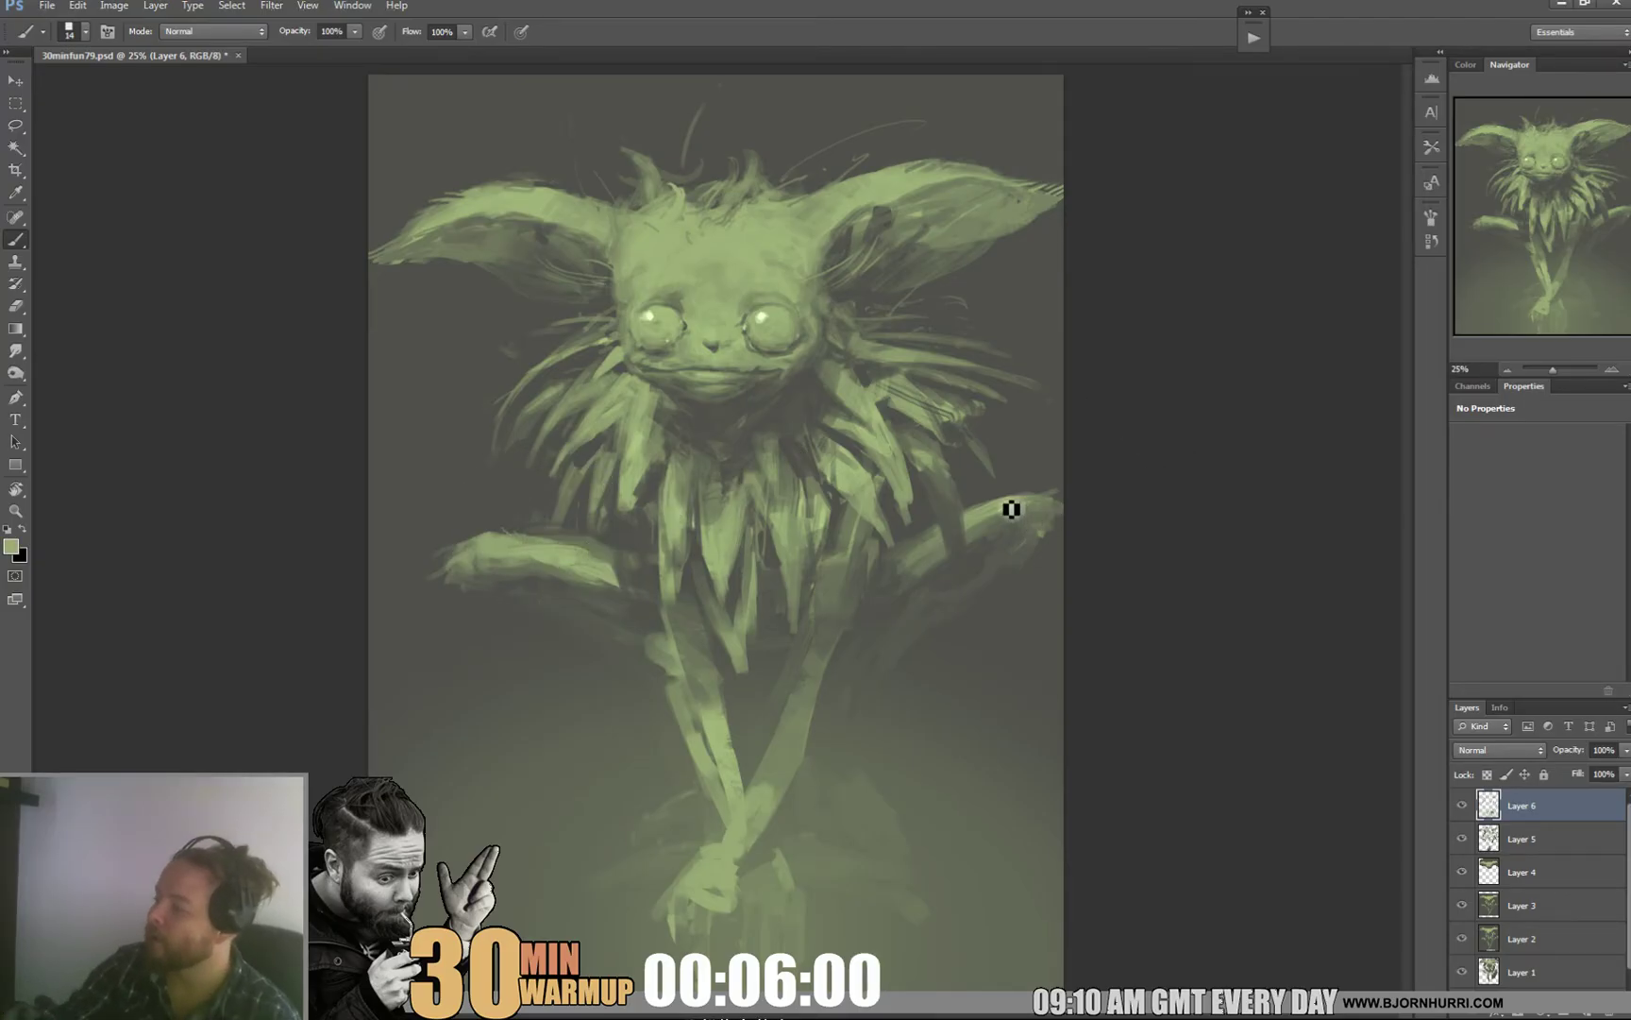
Step: Set the brush to 24 px and add a new layer above Layer 6
right_click(706, 380)
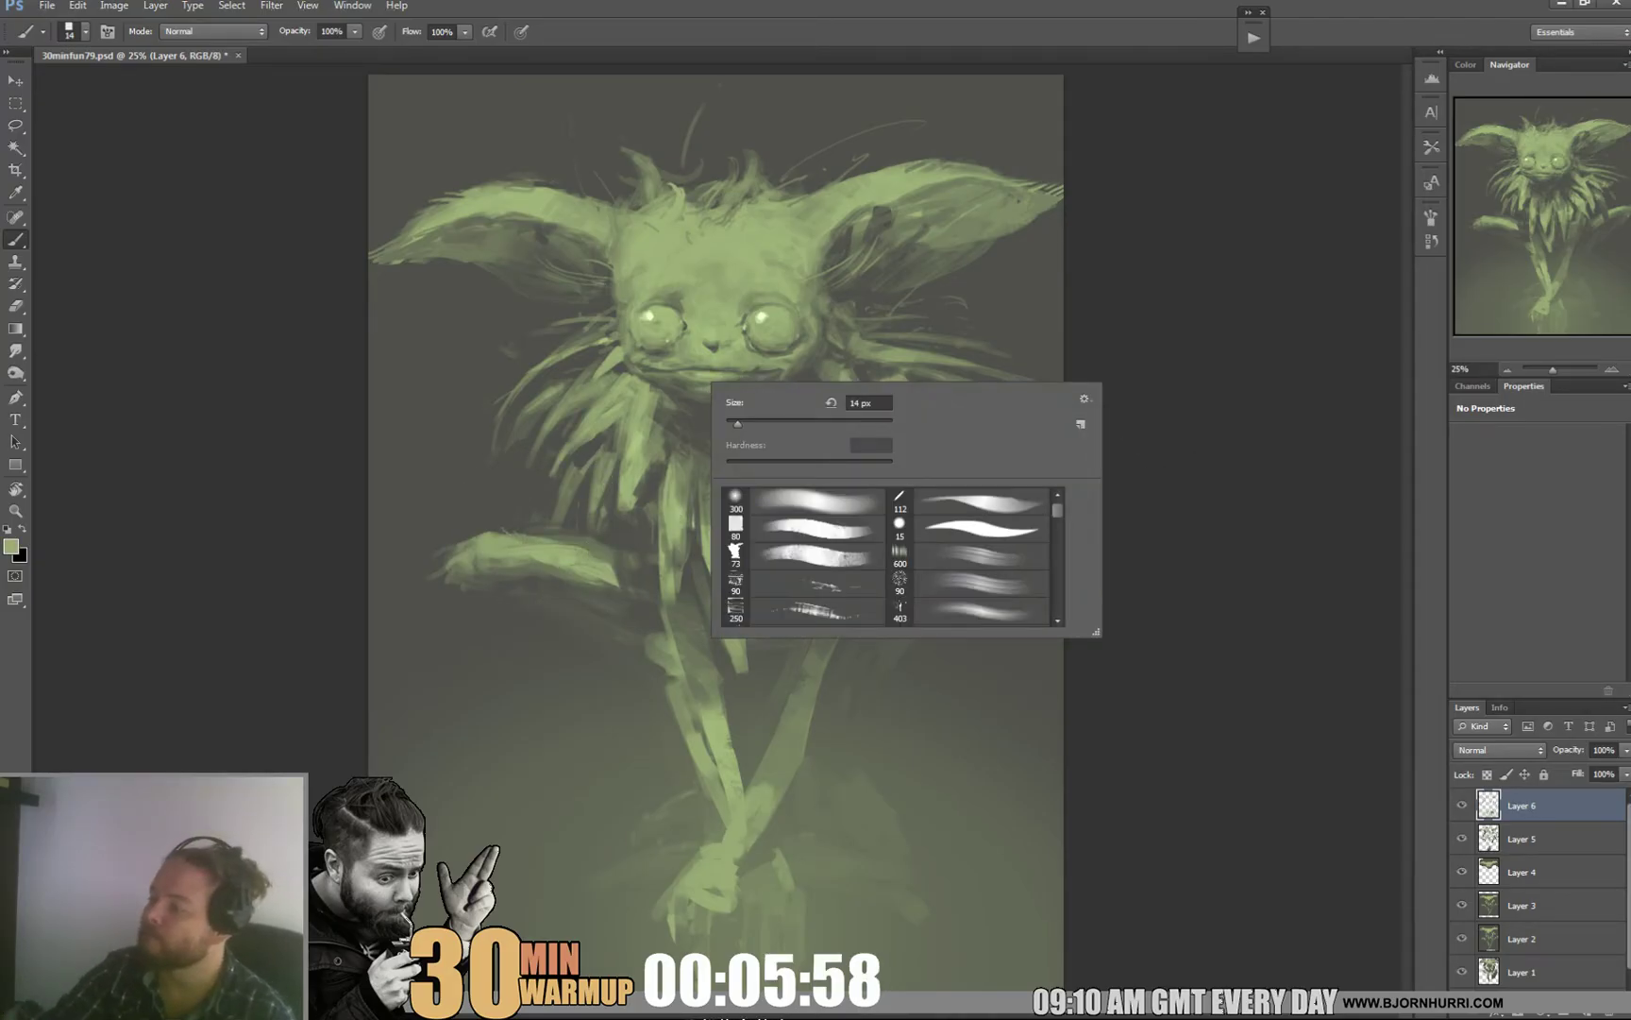
left_click_drag(737, 425, 745, 425)
left_click(1235, 302)
key("ctrl+shift+alt+n")
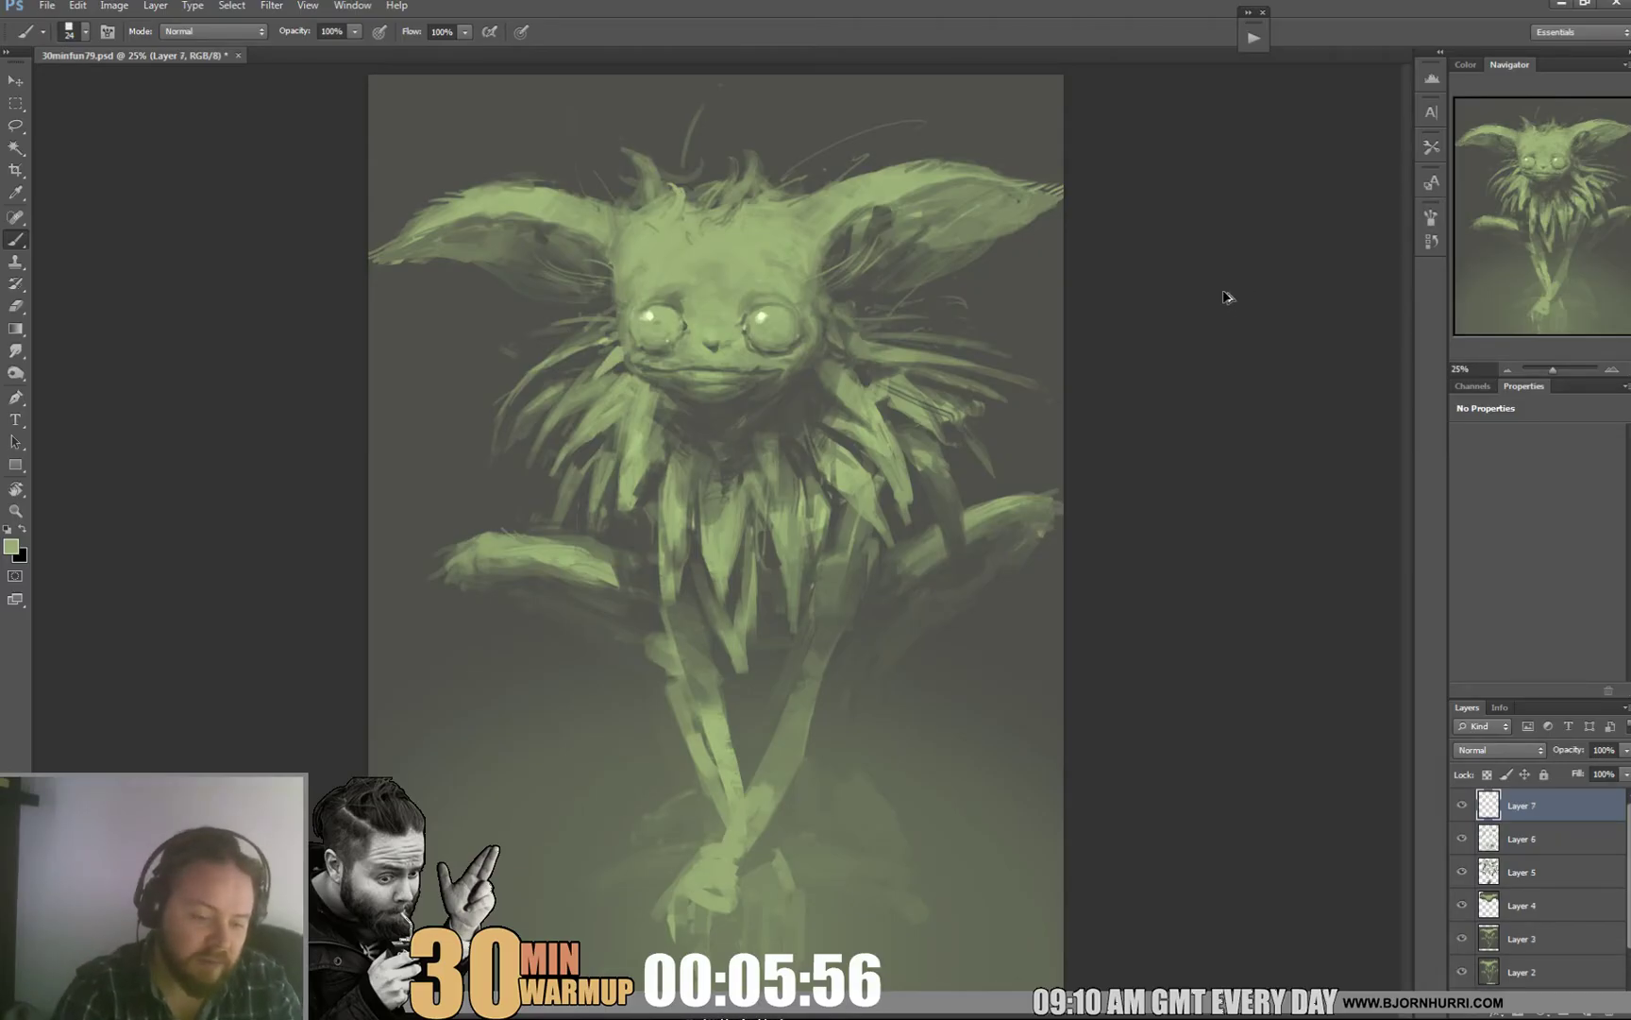
Step: Sample the pale eye highlight and paint long whiskers from the muzzle and brows with a 12 px brush
left_click(649, 316, "alt")
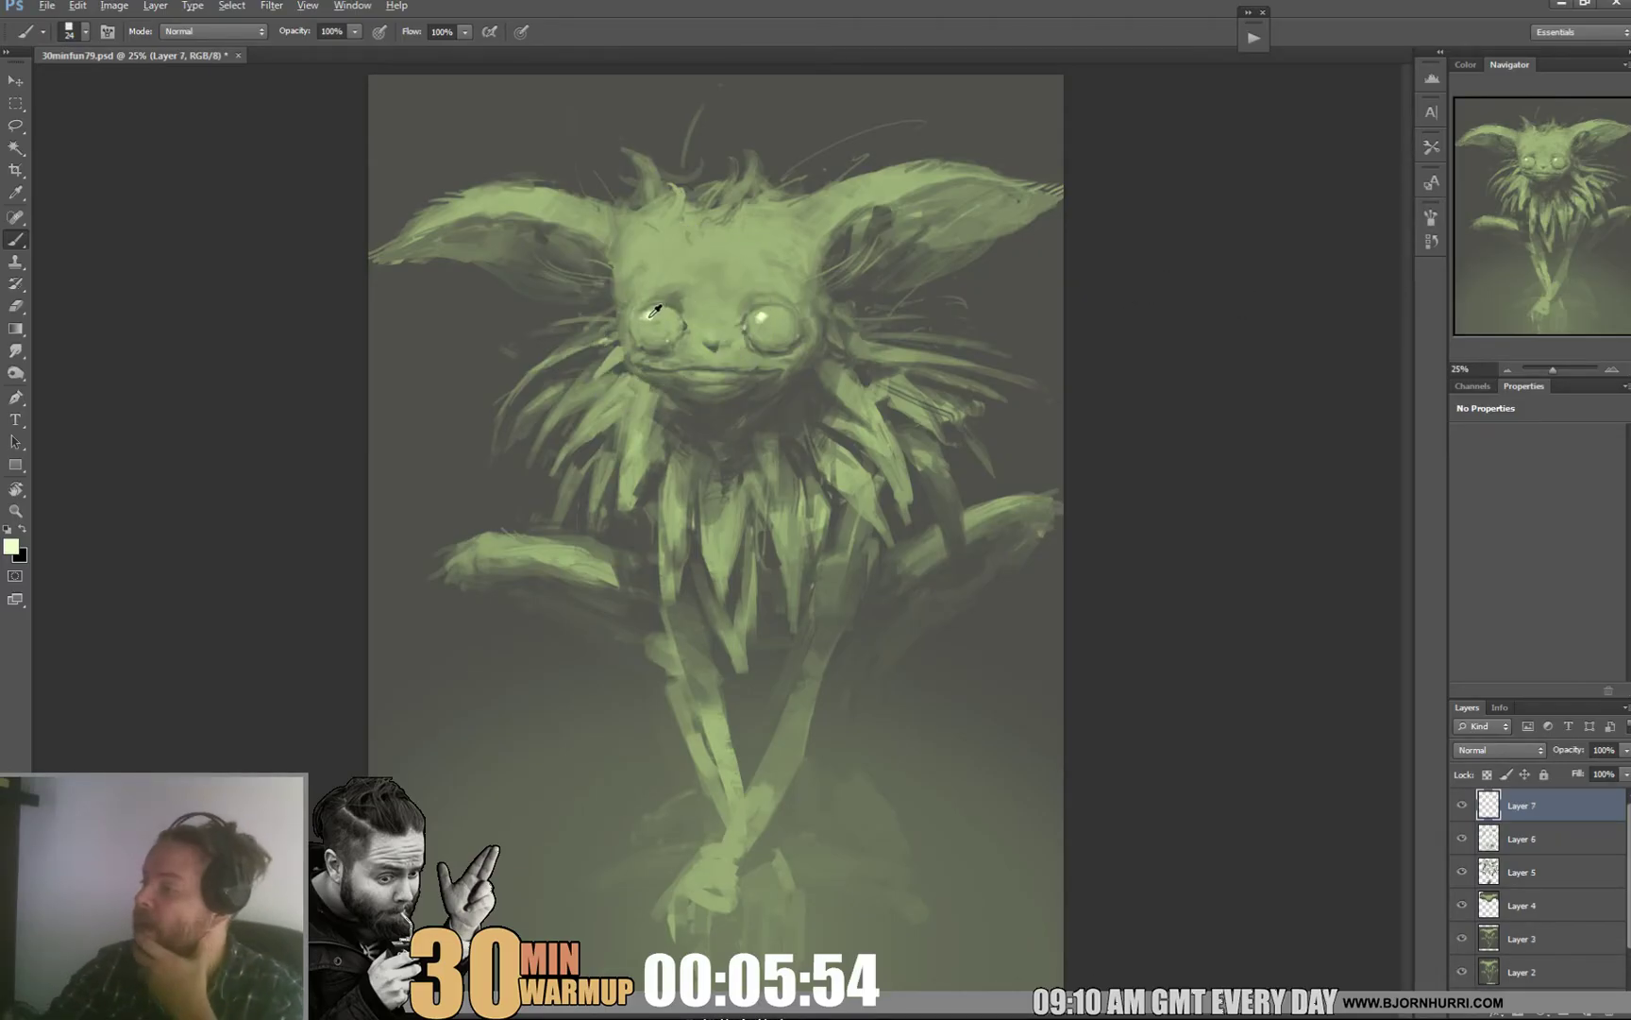
right_click(738, 337)
left_click_drag(774, 381, 766, 381)
left_click(660, 369)
mouse_move(672, 356)
left_mouse_down()
mouse_move(450, 440)
mouse_move(381, 473)
left_mouse_up()
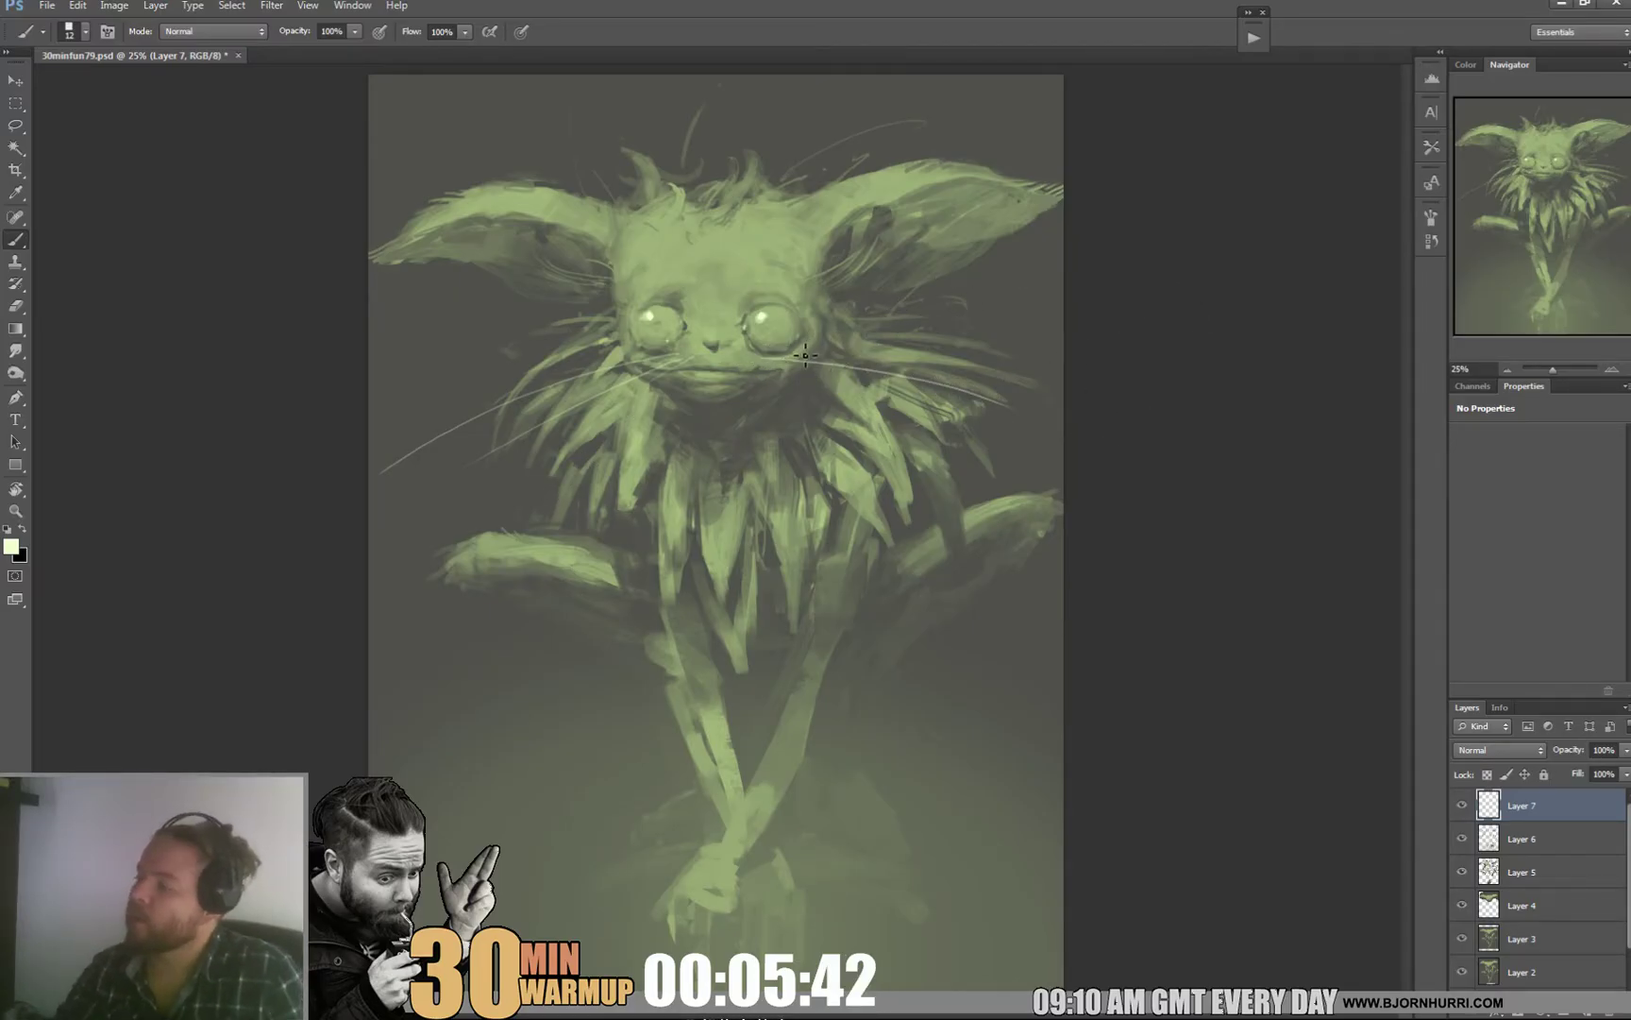
left_click_drag(984, 413, 1066, 440)
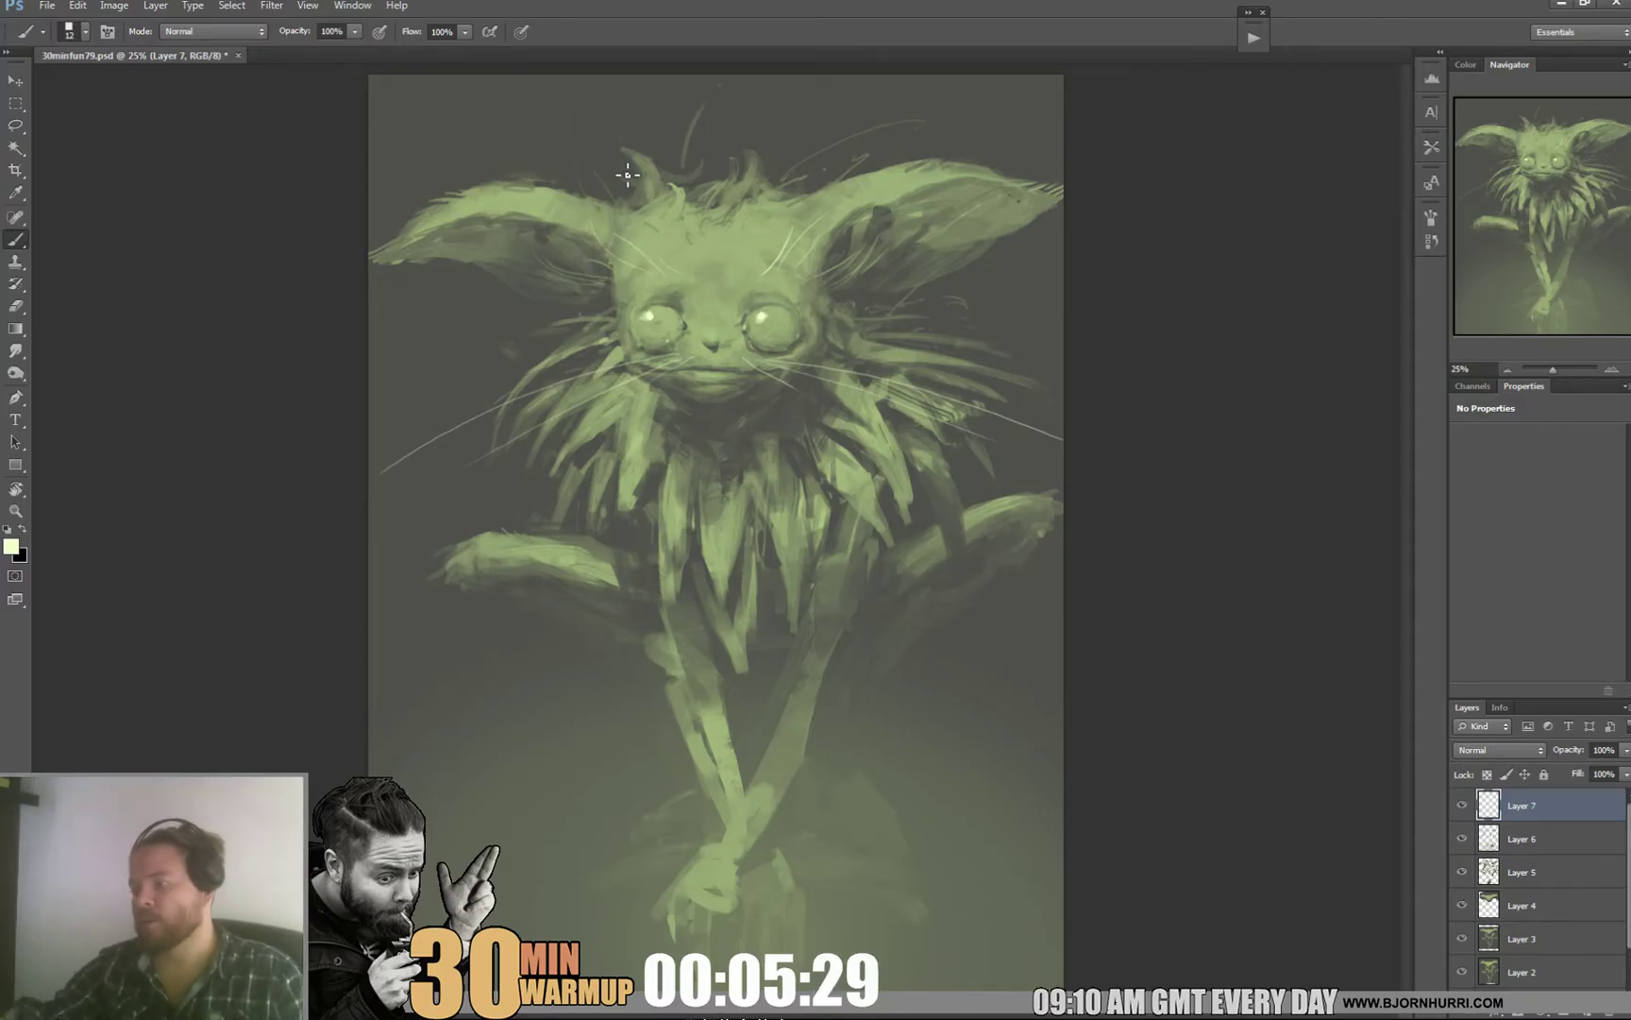
Step: Set the brush to 17 px and refine the rims around both eyes with sampled greens
left_click(694, 286, "alt")
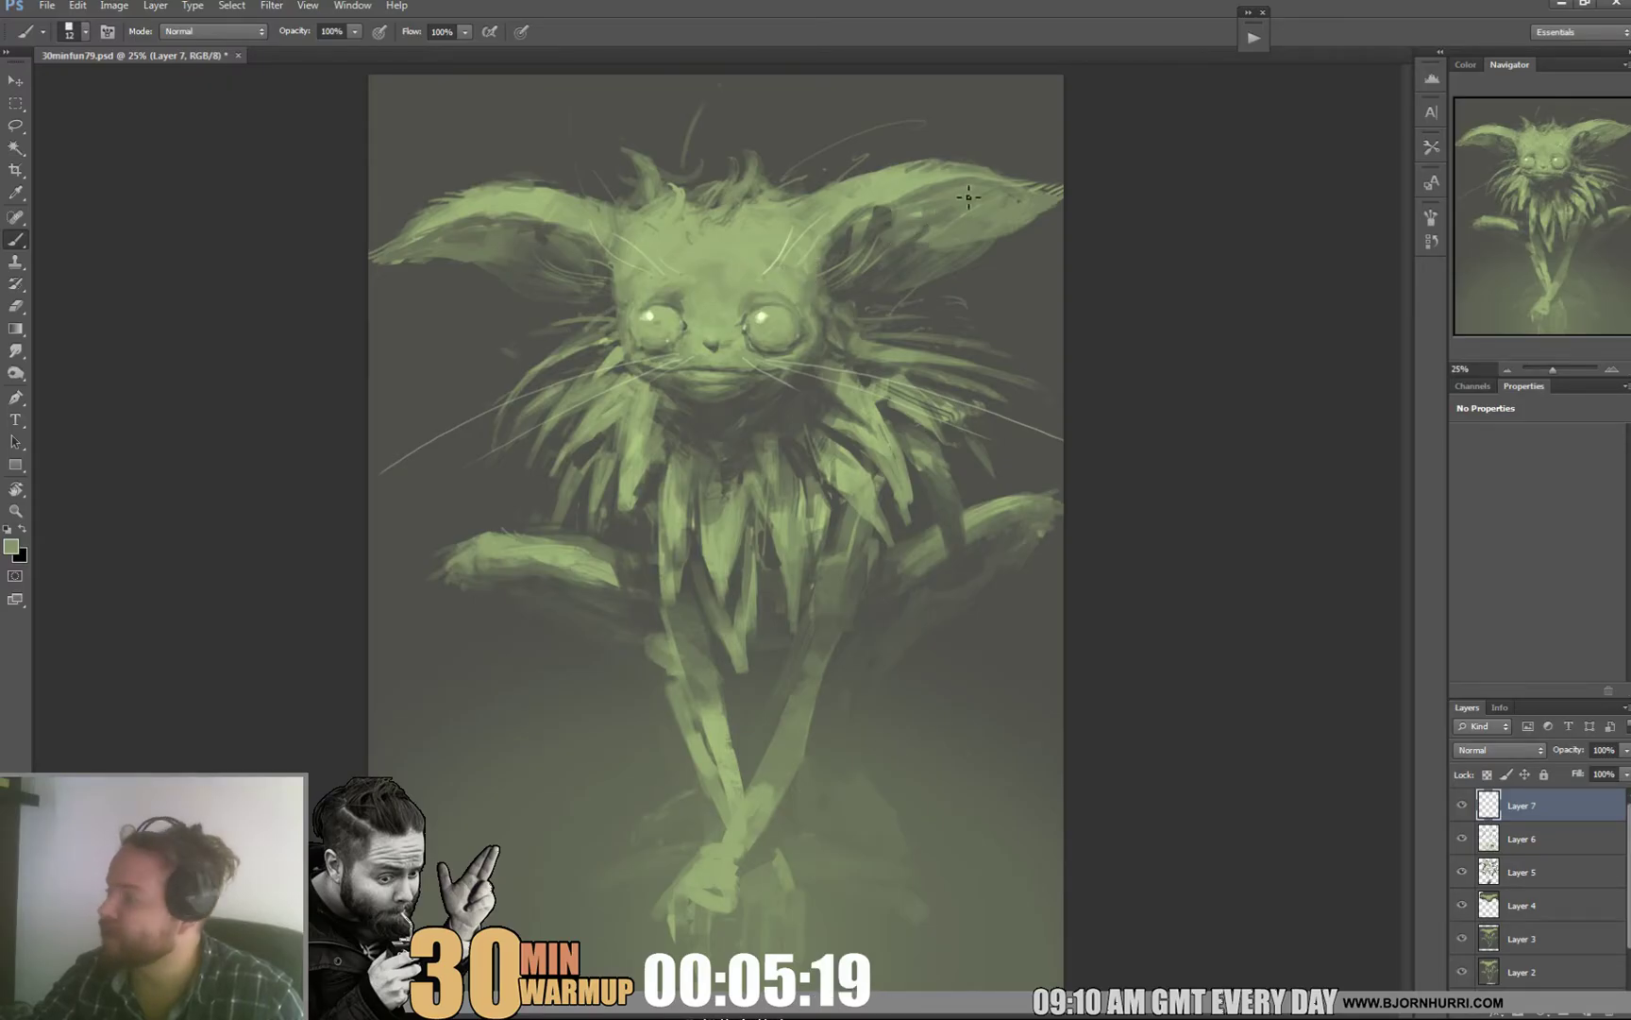
right_click(756, 289)
left_click(781, 330)
left_click(696, 321)
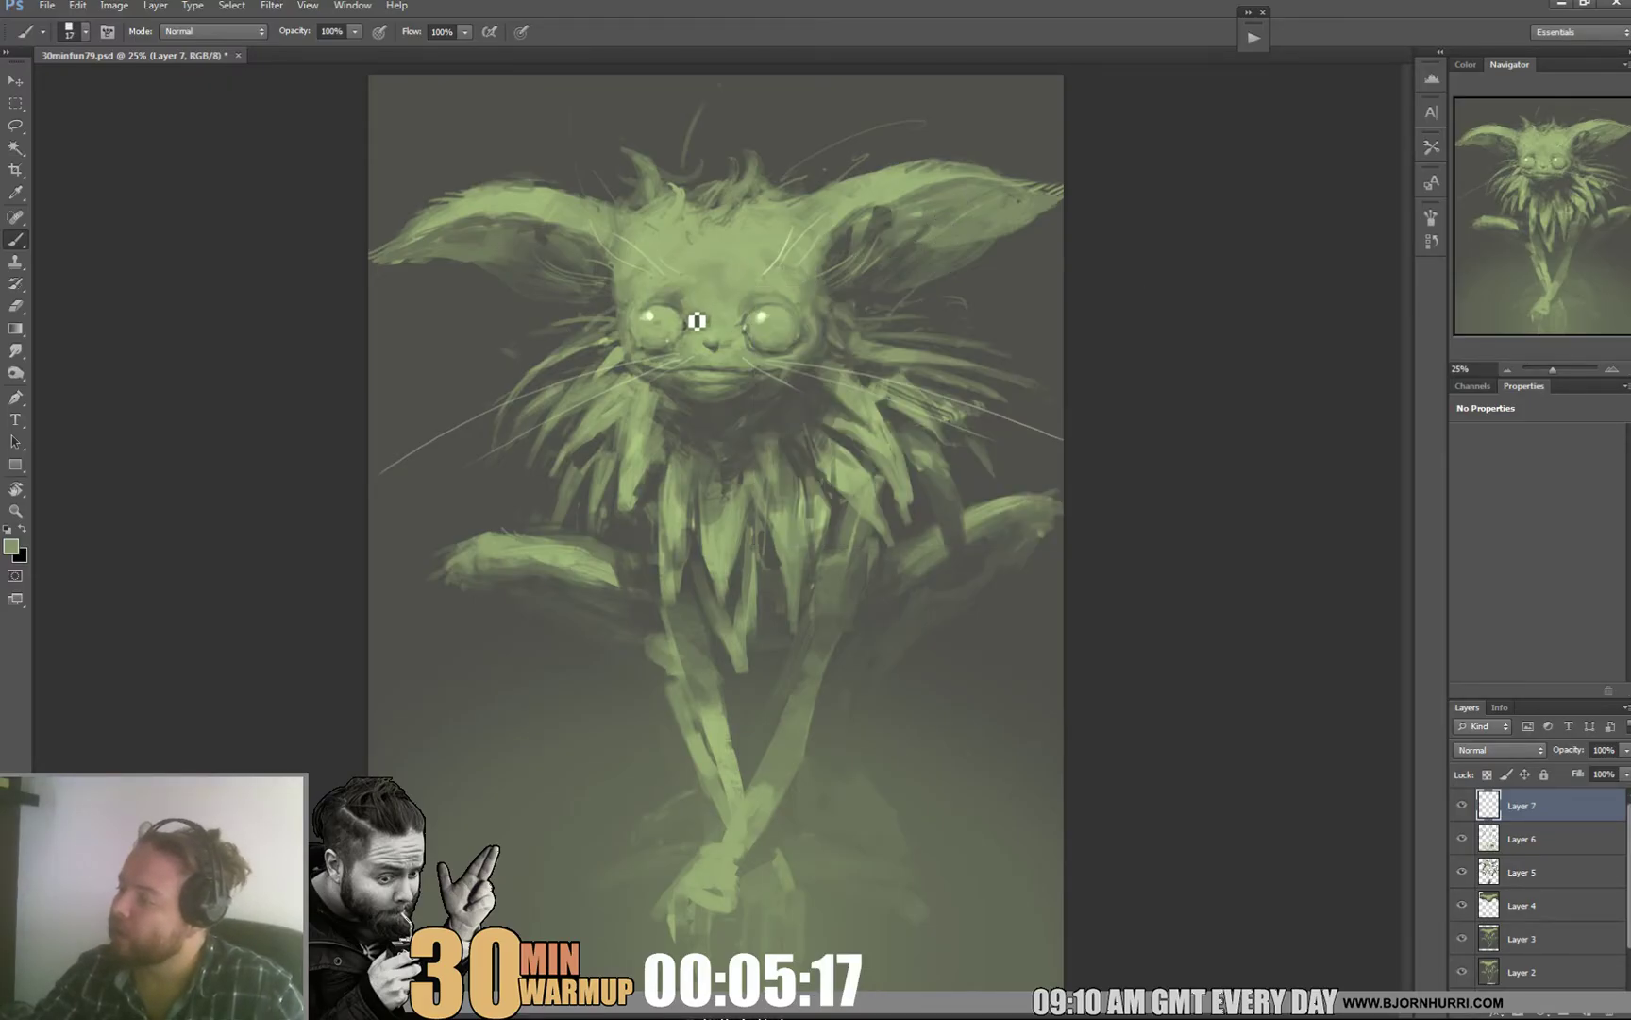
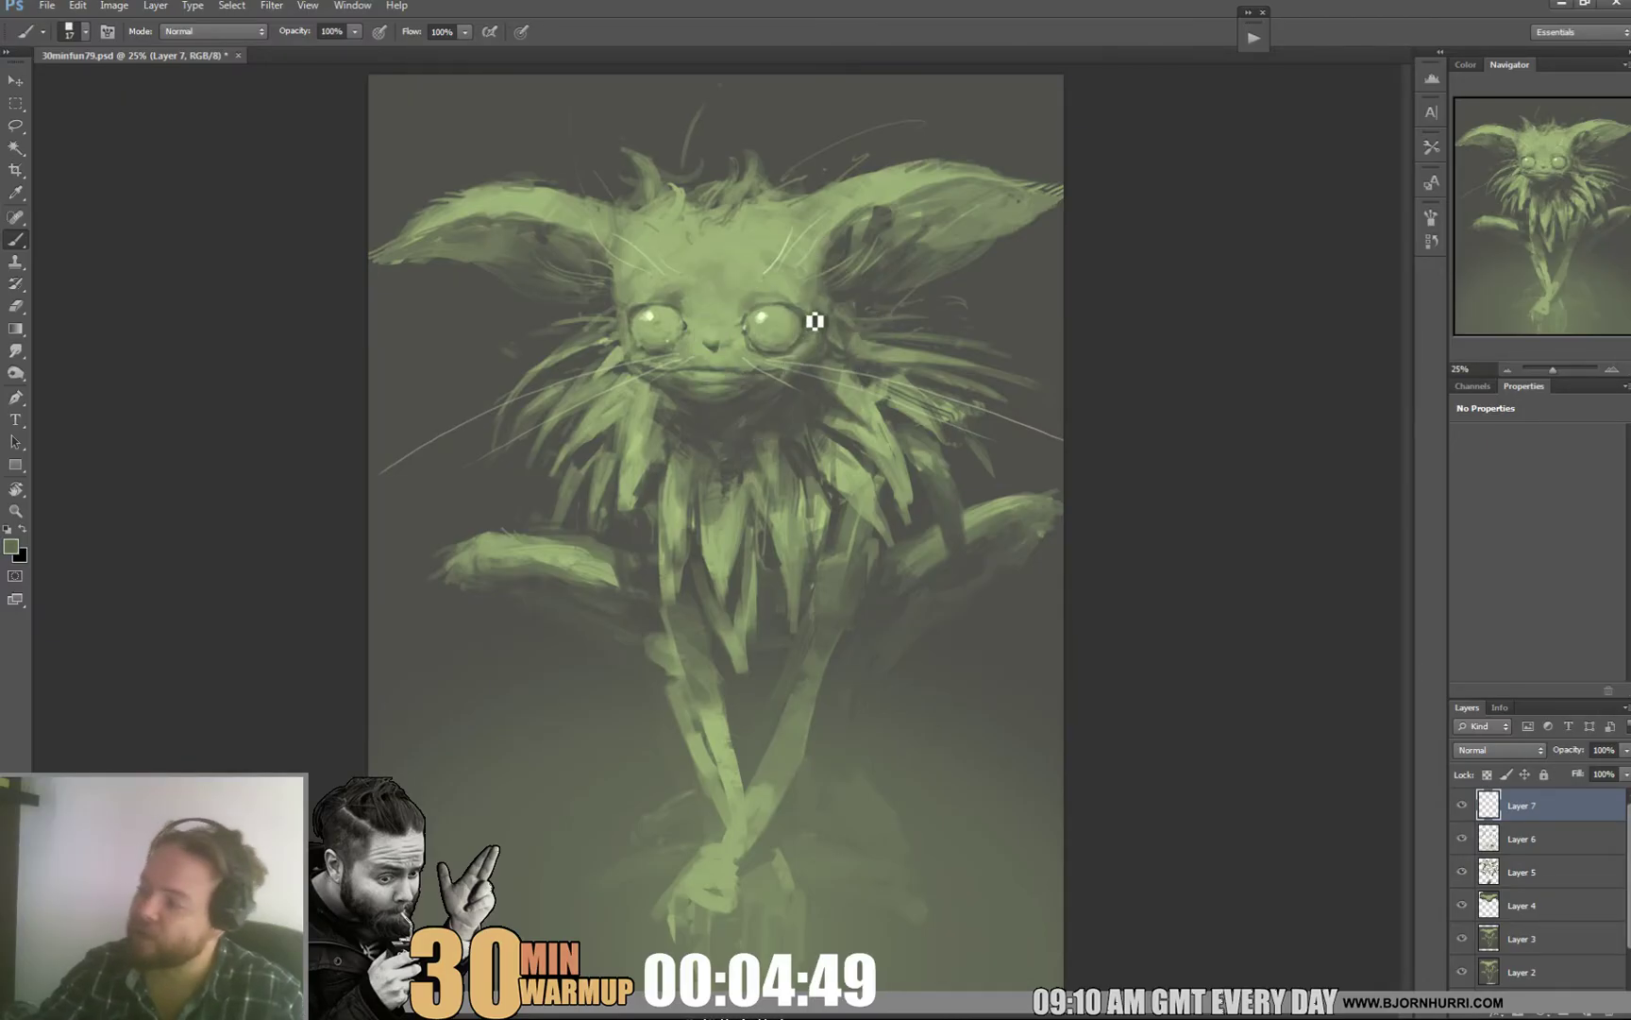
Step: Add a new layer above Layer 7 and try a dark pupil on the right eye, enlarging the brush to 50 px
key("ctrl+shift+alt+n")
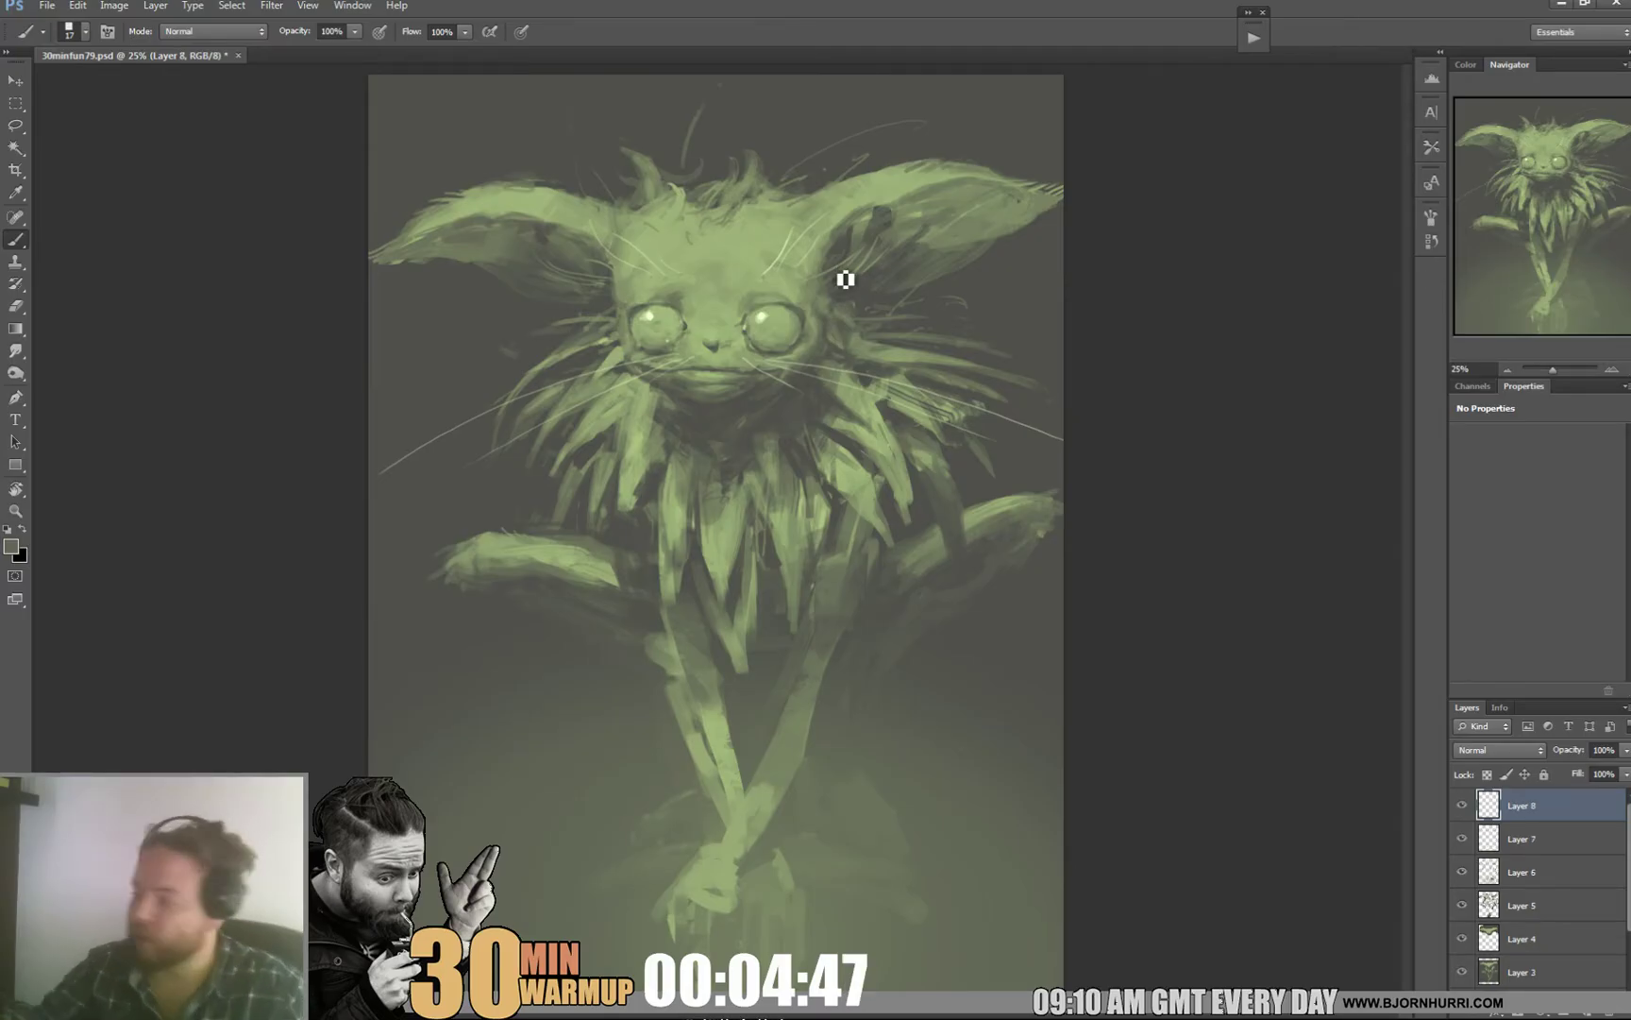
left_click(791, 336, "alt")
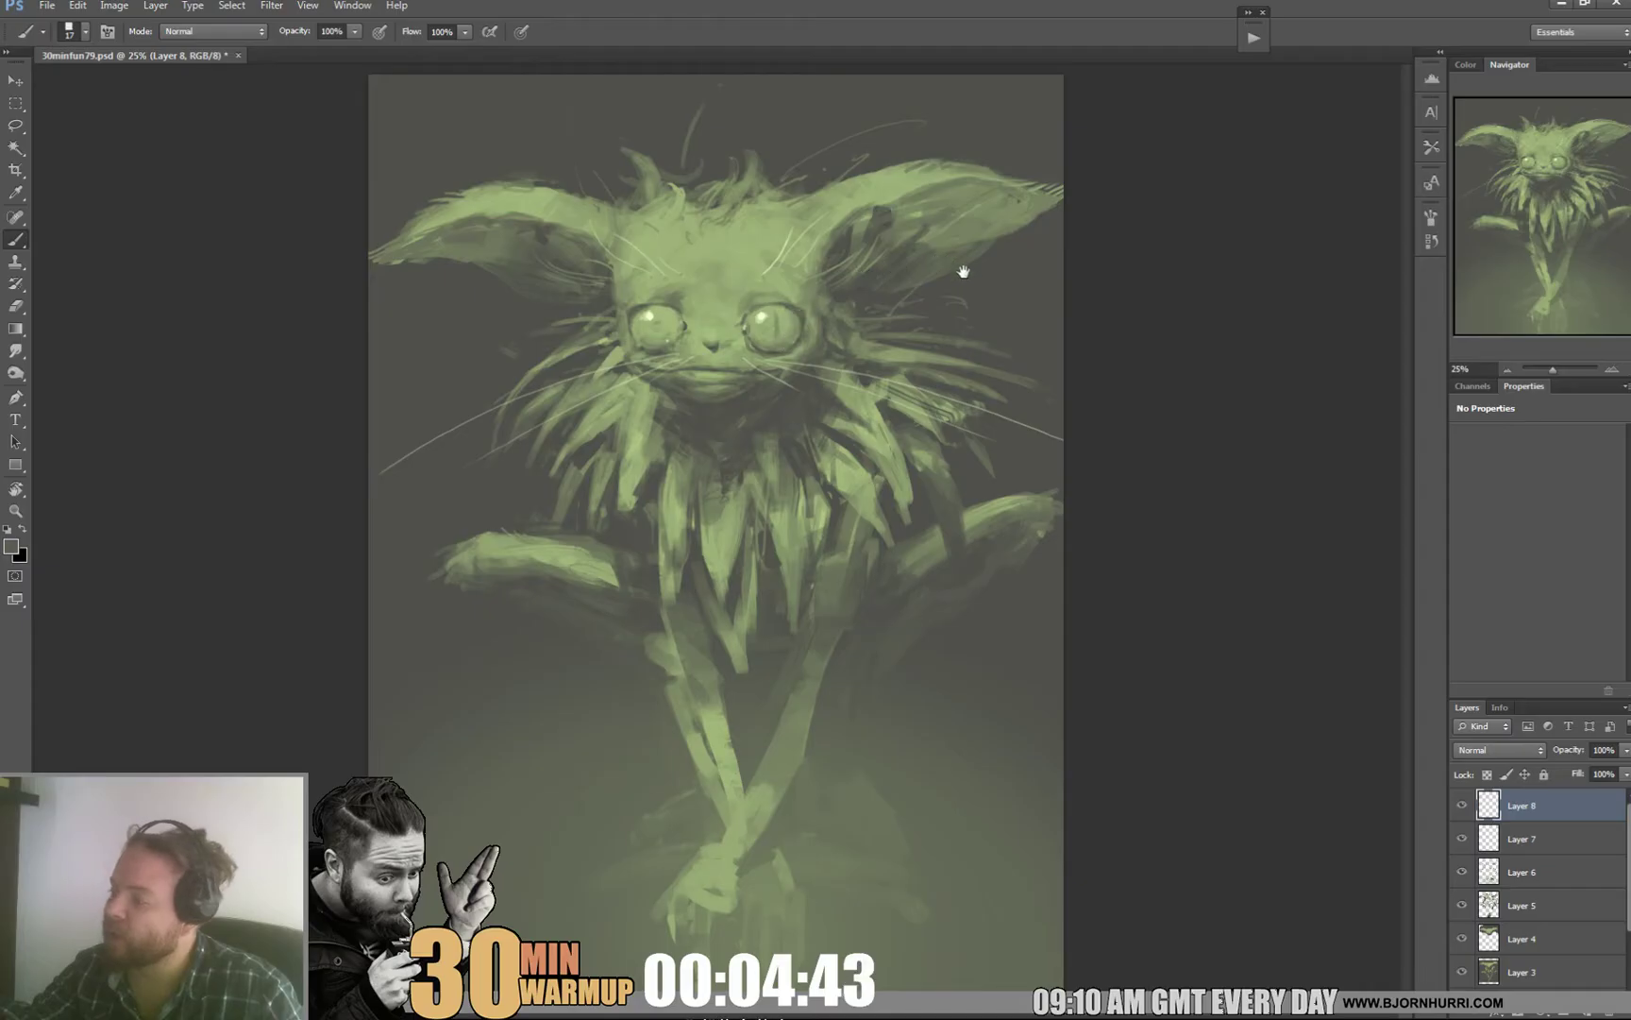
right_click(798, 321)
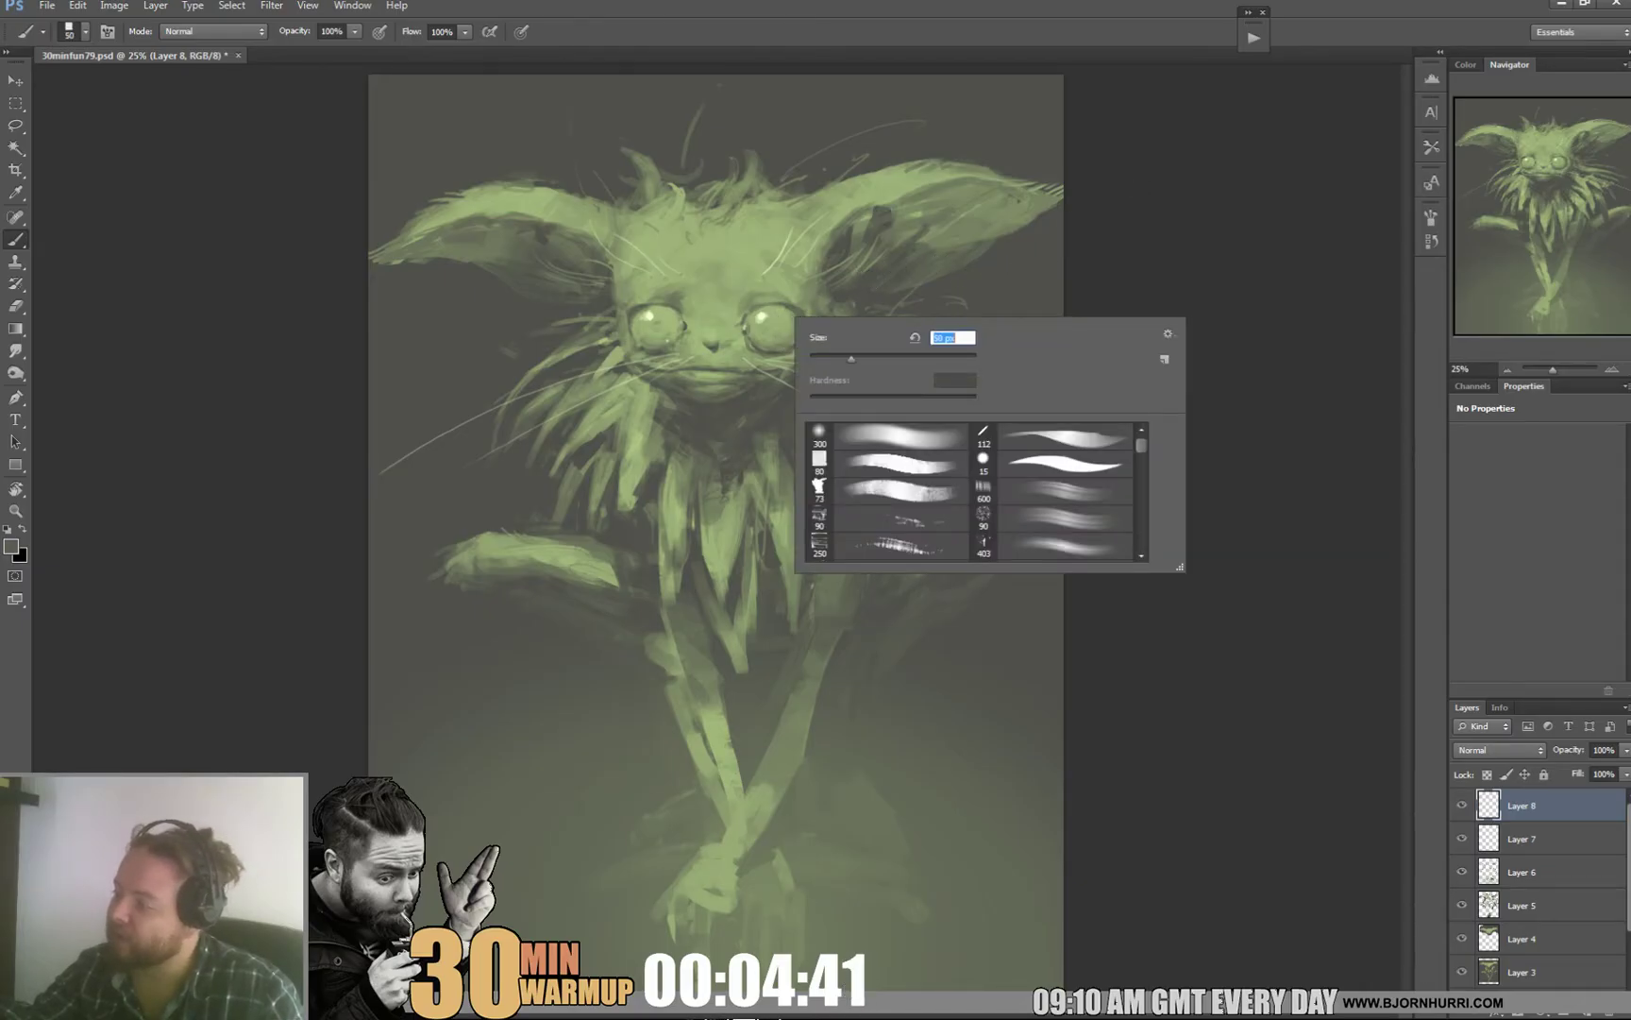
left_click(780, 339)
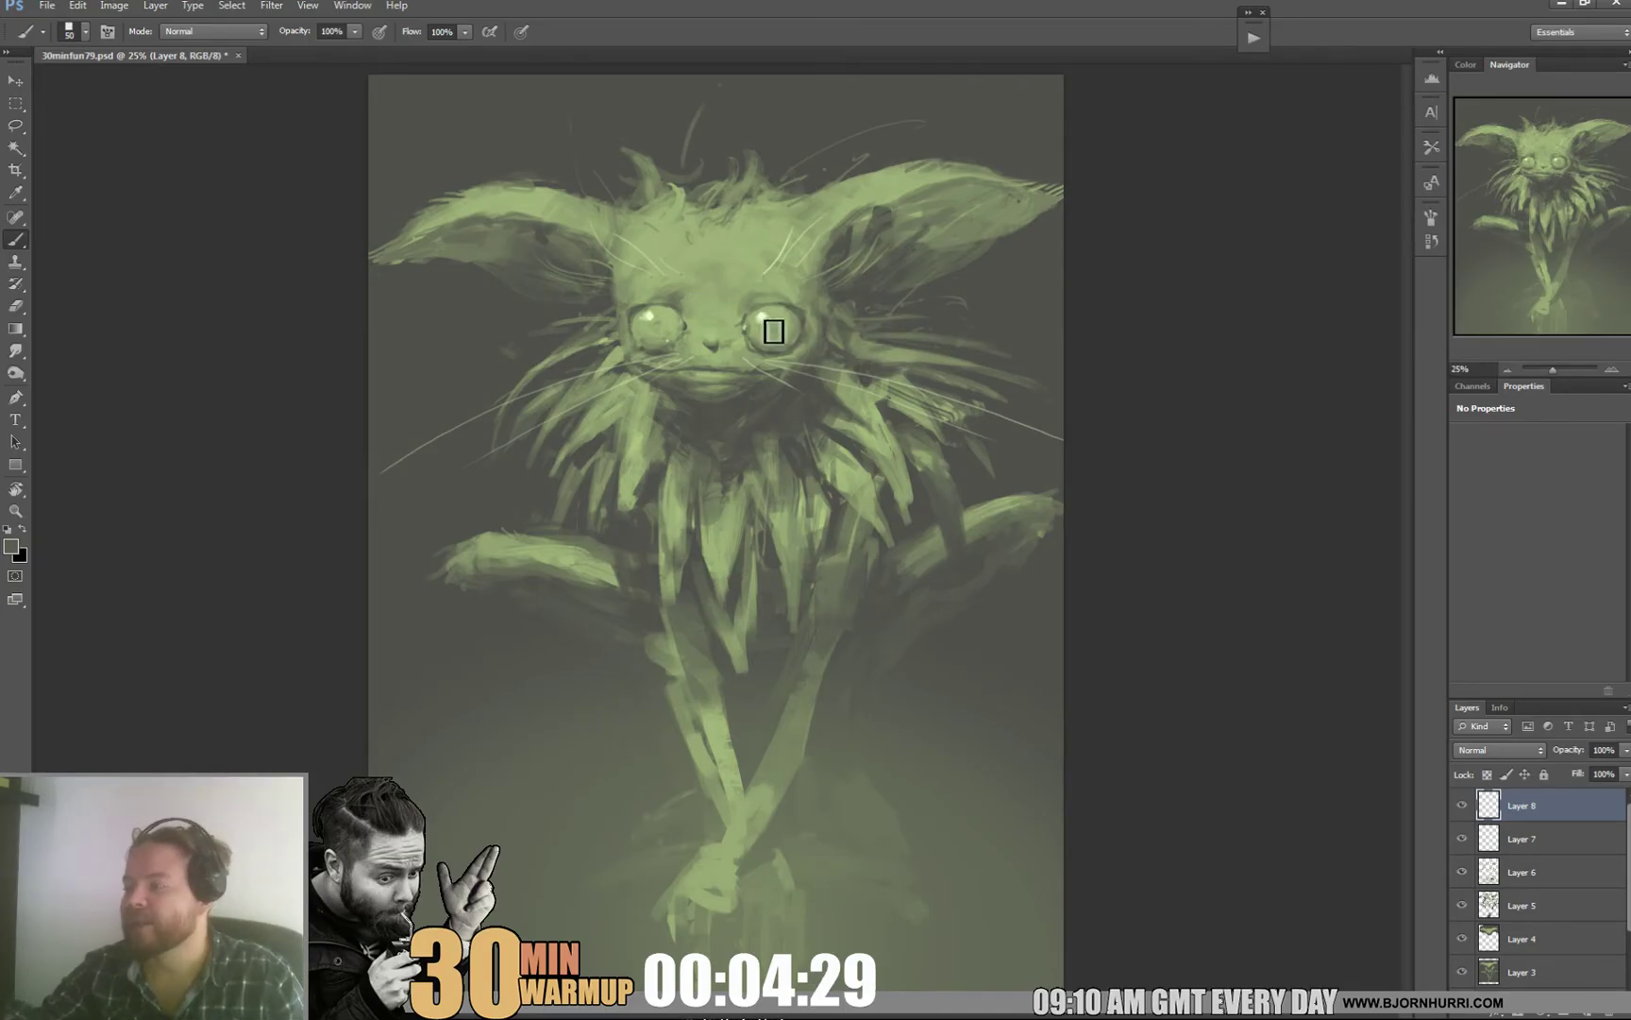
Step: Set the brush to 25 px and rework the right eyeball's shading and highlight with sampled light greens
left_click(780, 321, "alt")
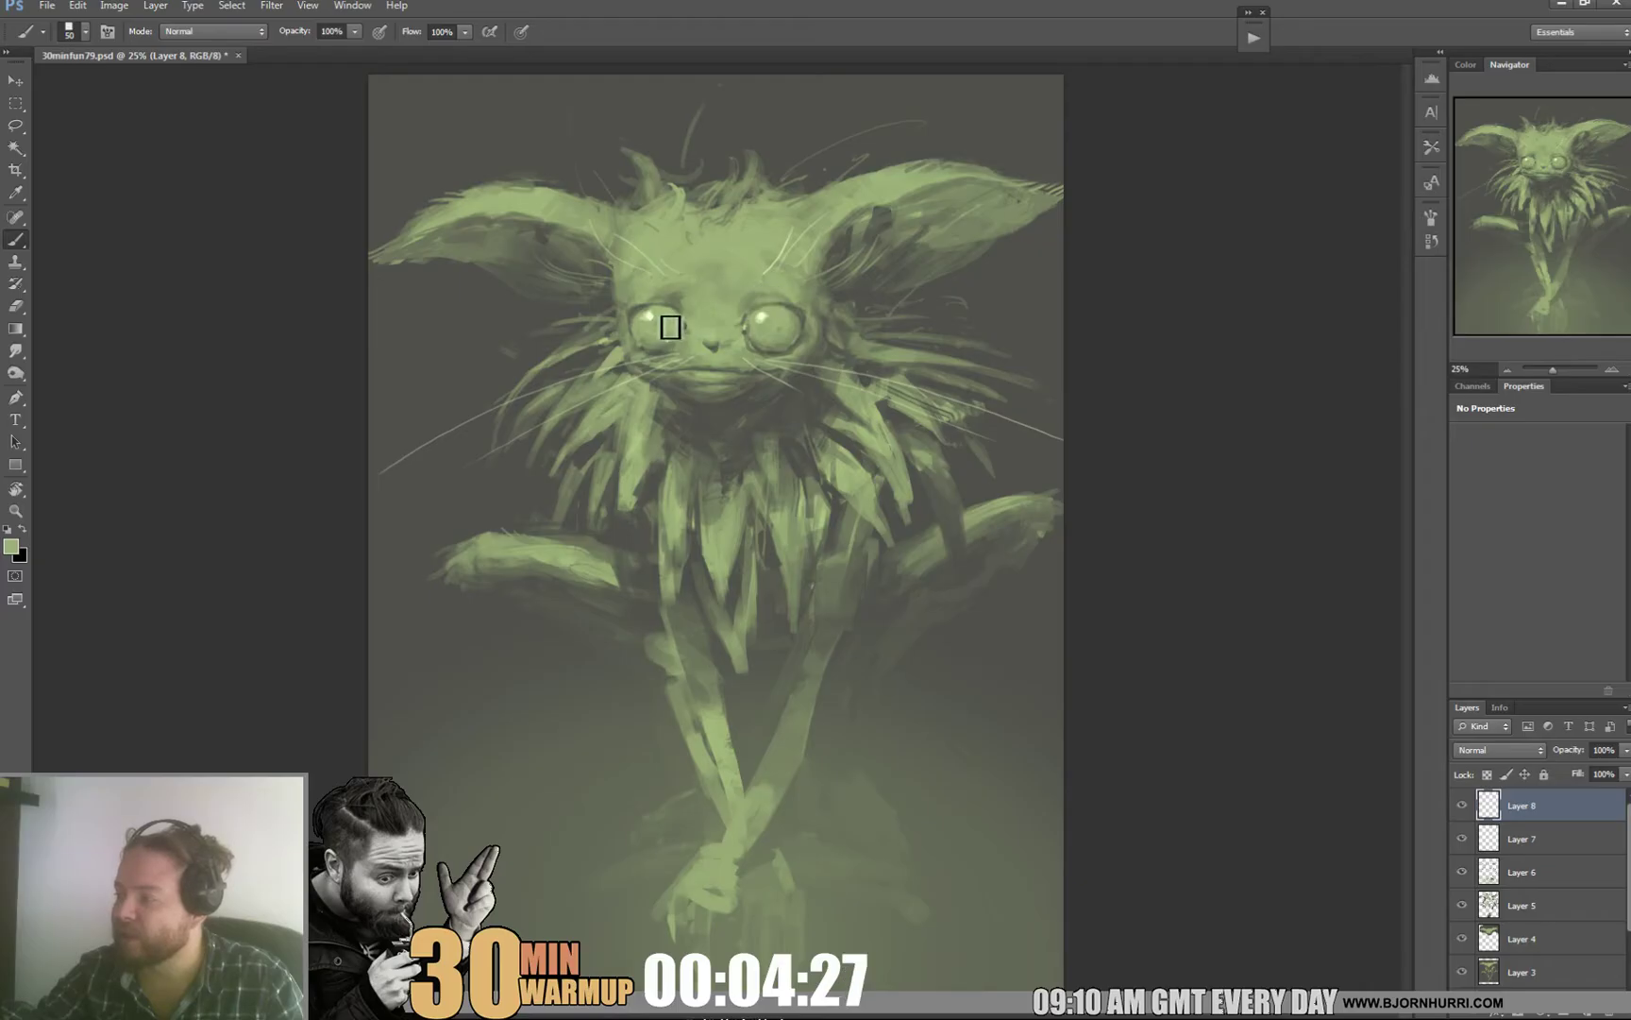
right_click(955, 291)
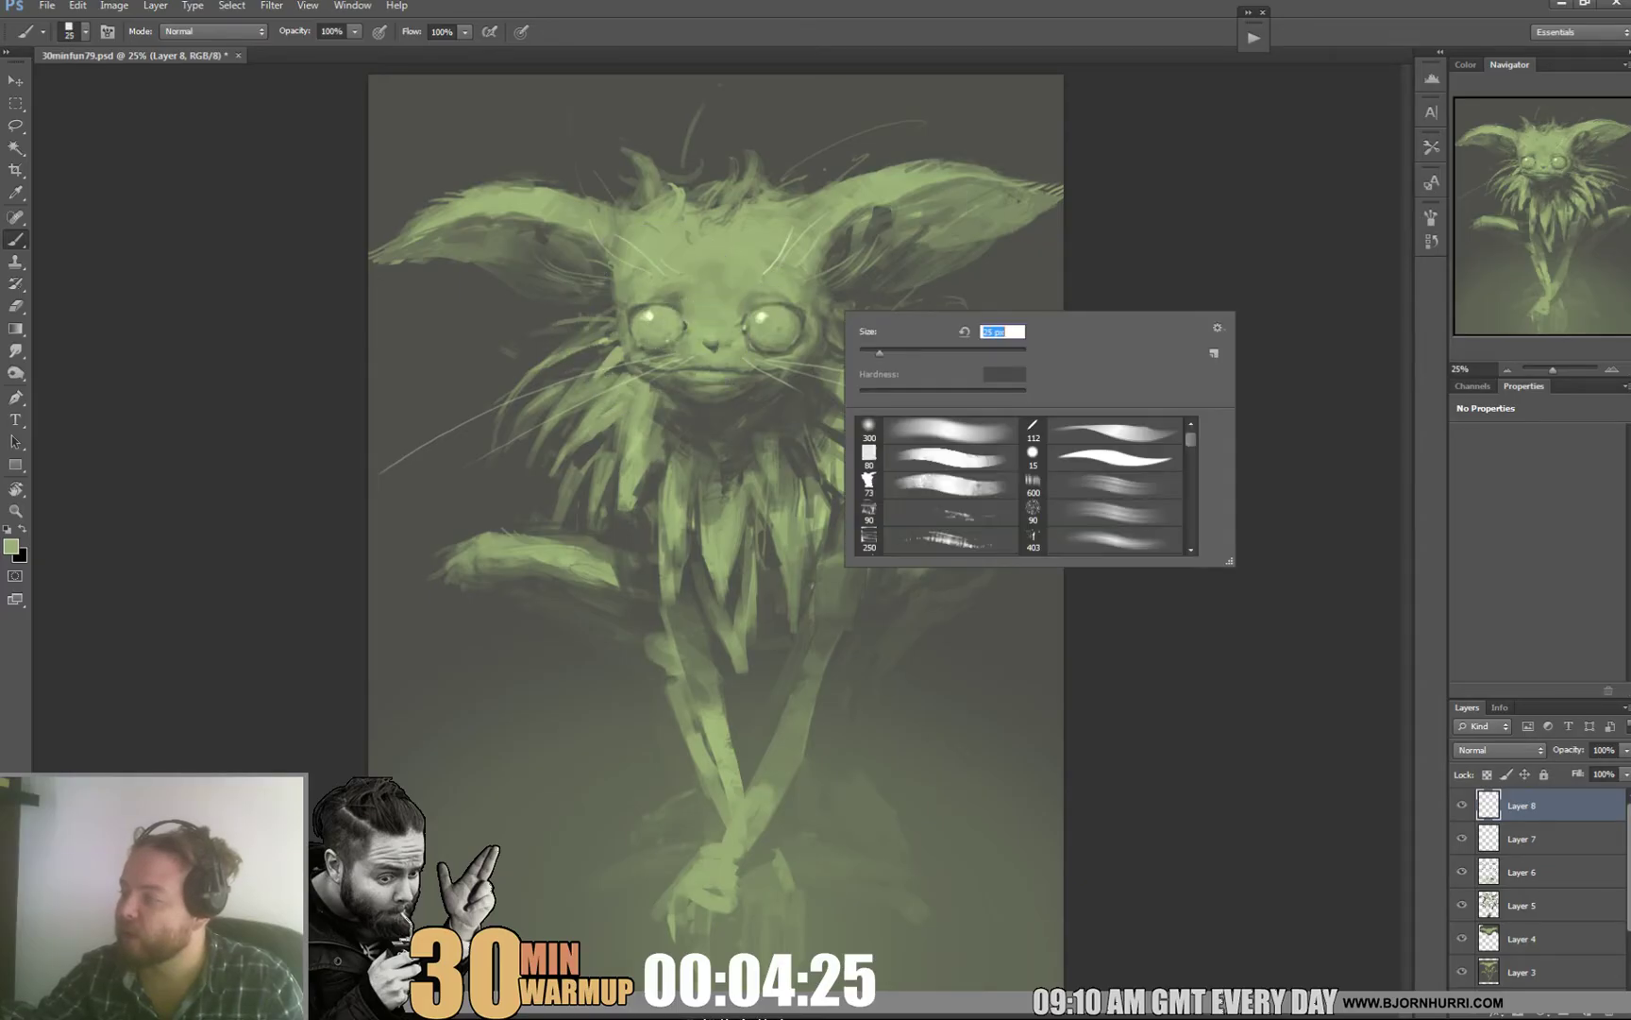
type("25")
key("Return")
left_click(765, 328, "alt")
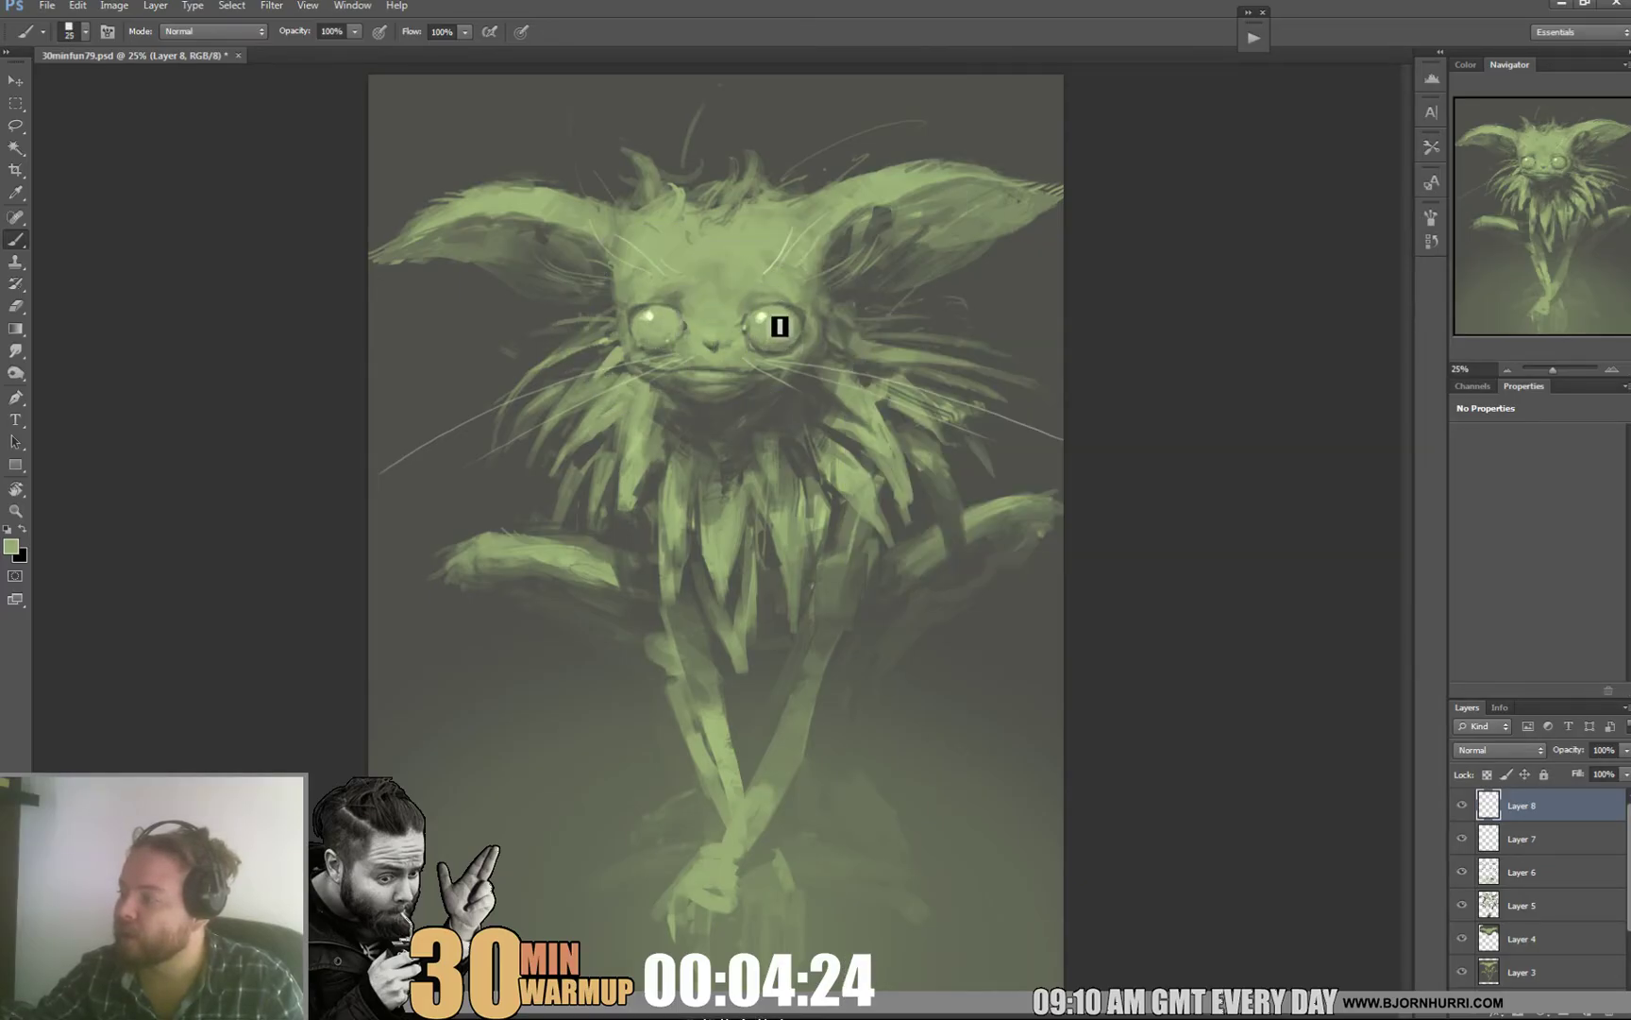
left_click(767, 327, "alt")
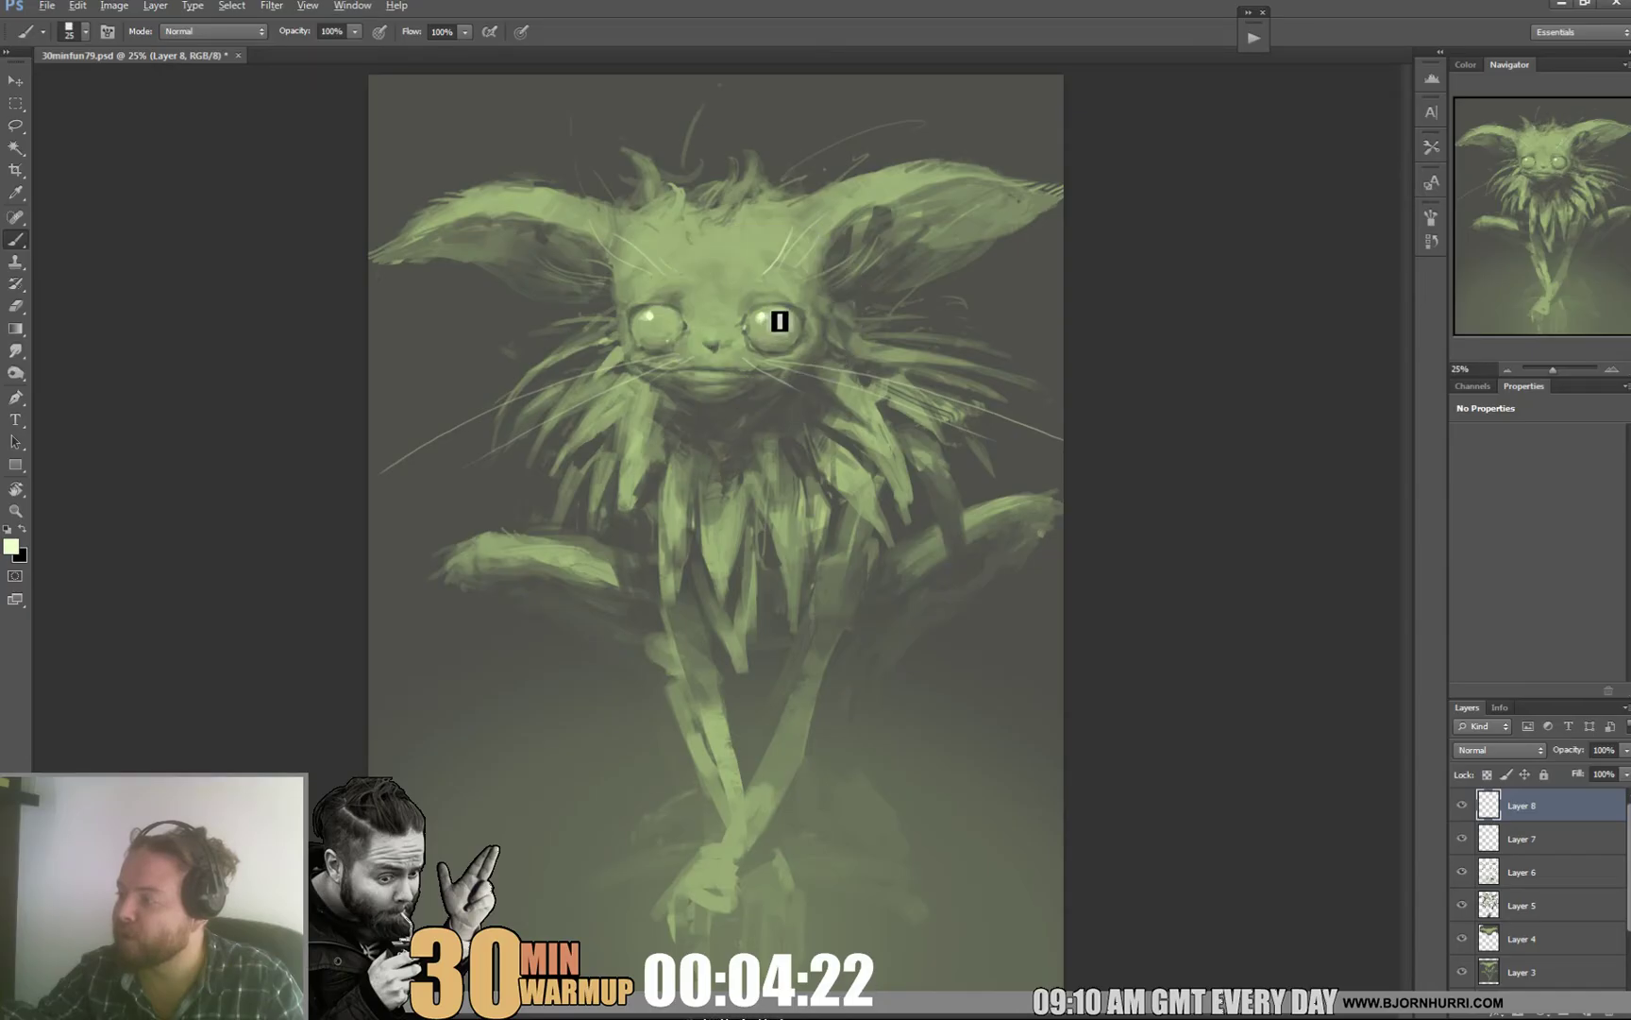
left_click(767, 326, "alt")
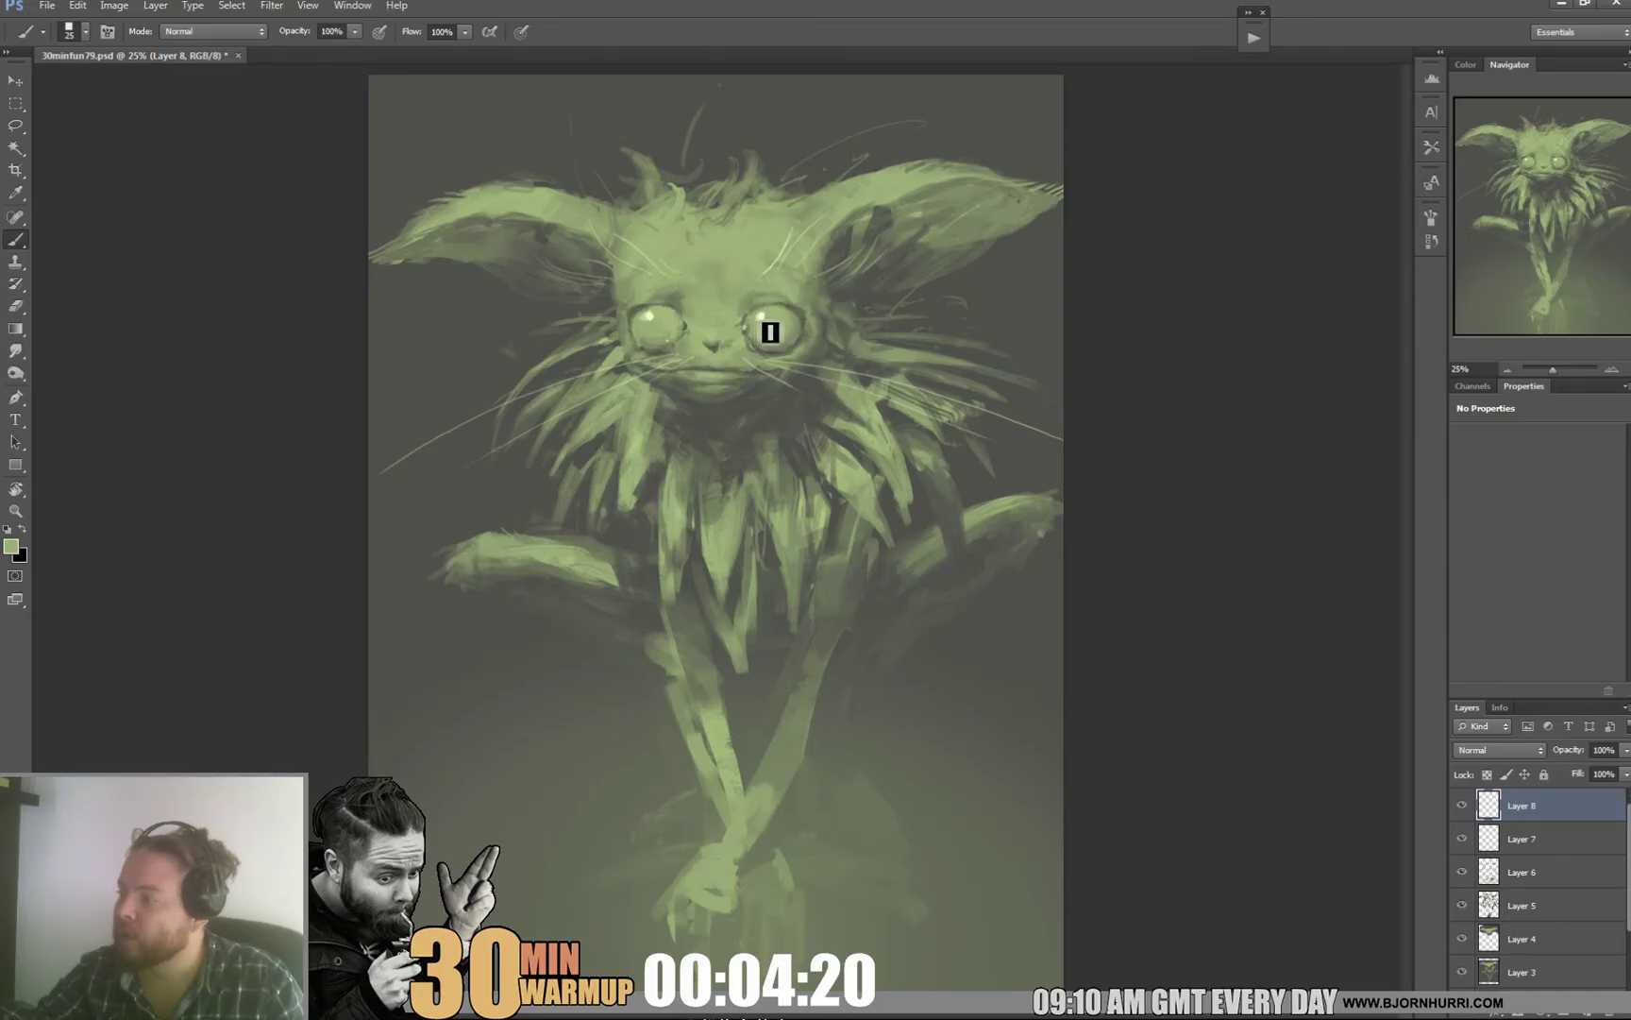
left_click(762, 316, "alt")
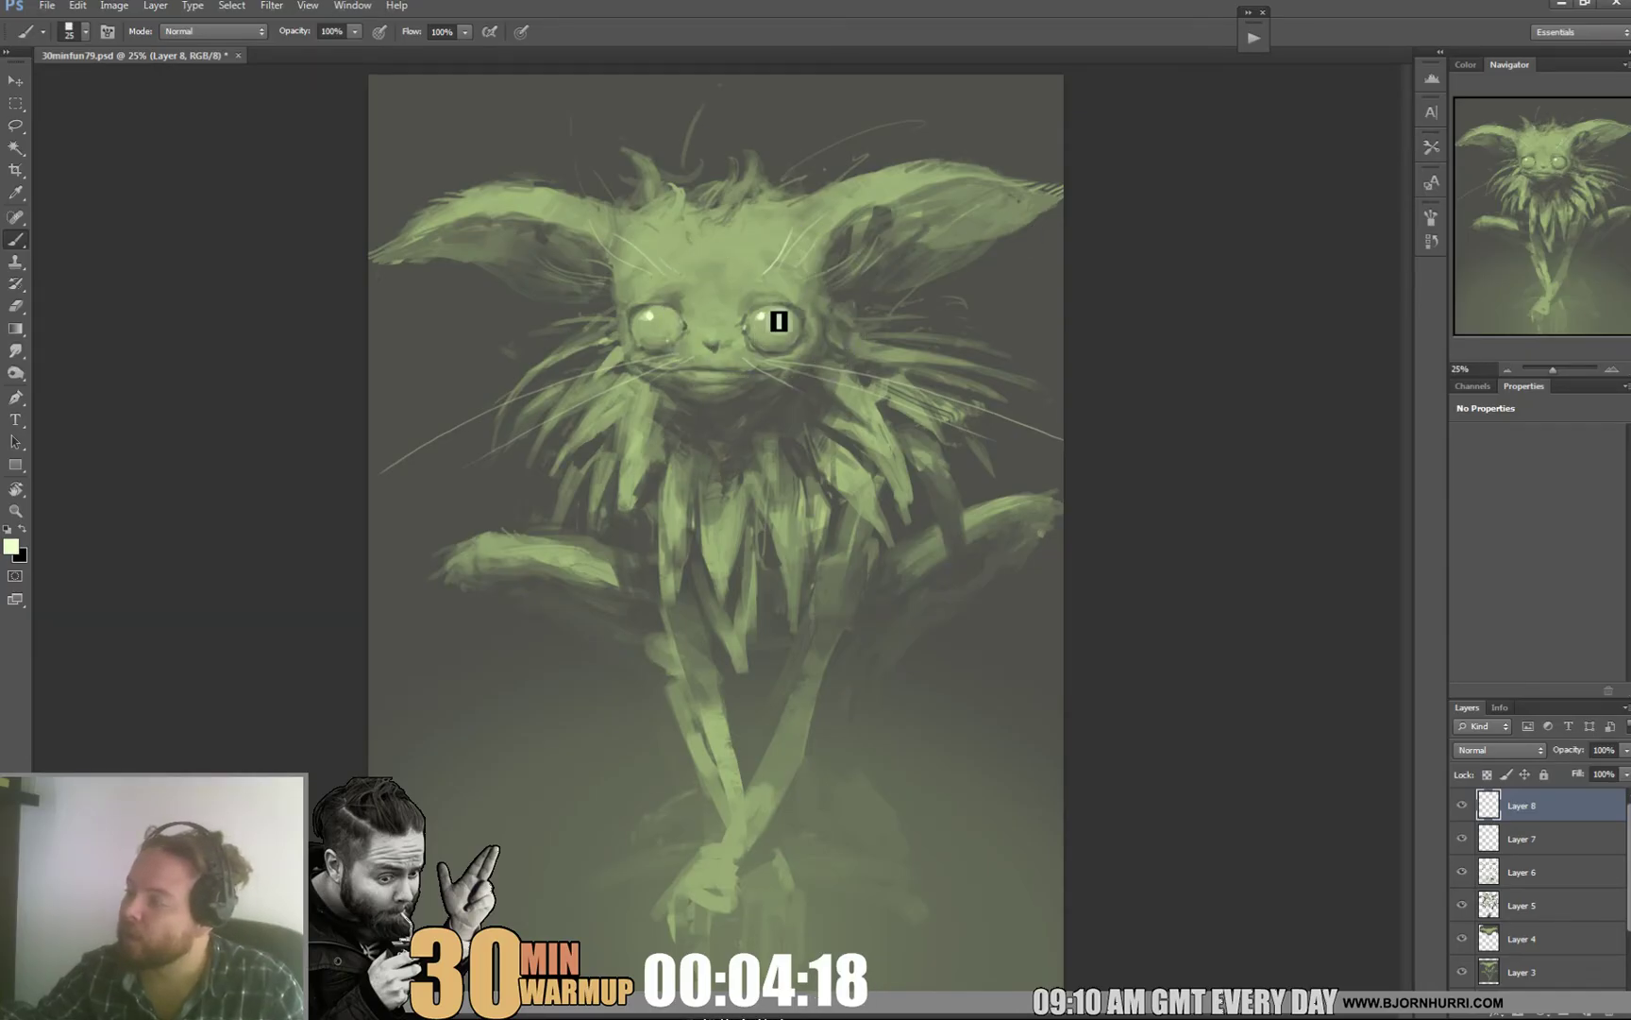
Step: Refine the left eyeball's shading, highlight and rim with sampled light and dark greens
left_click(658, 323, "alt")
left_click(662, 321, "alt")
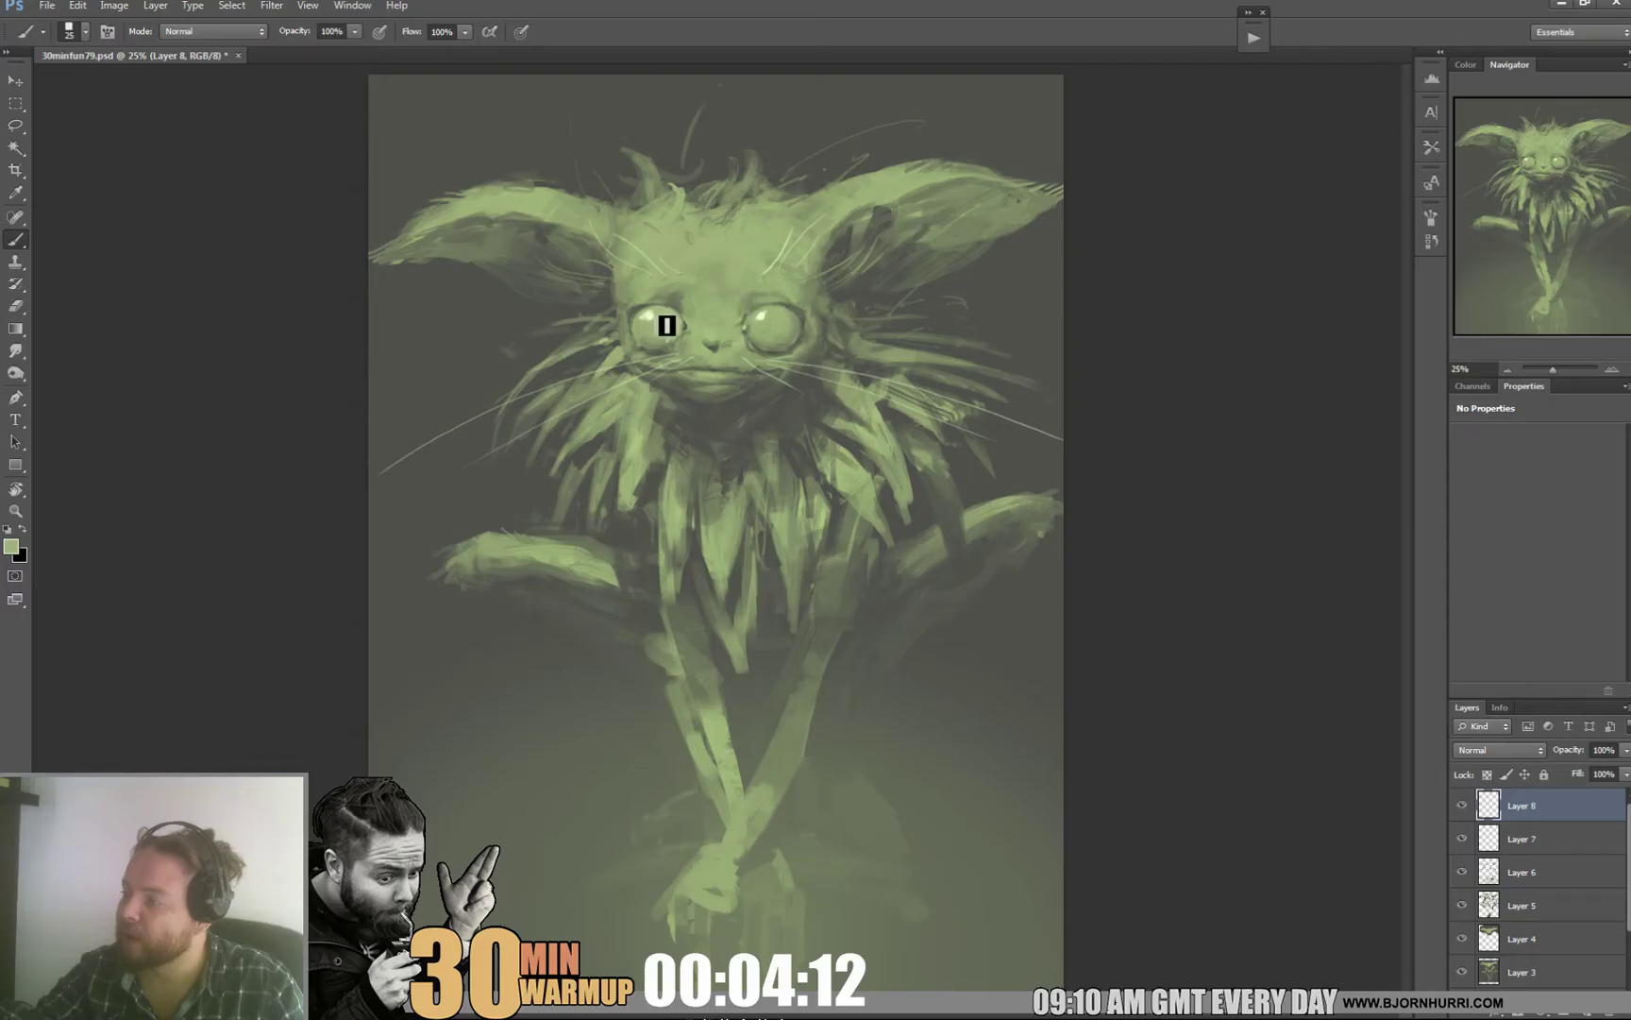
left_click(653, 326, "alt")
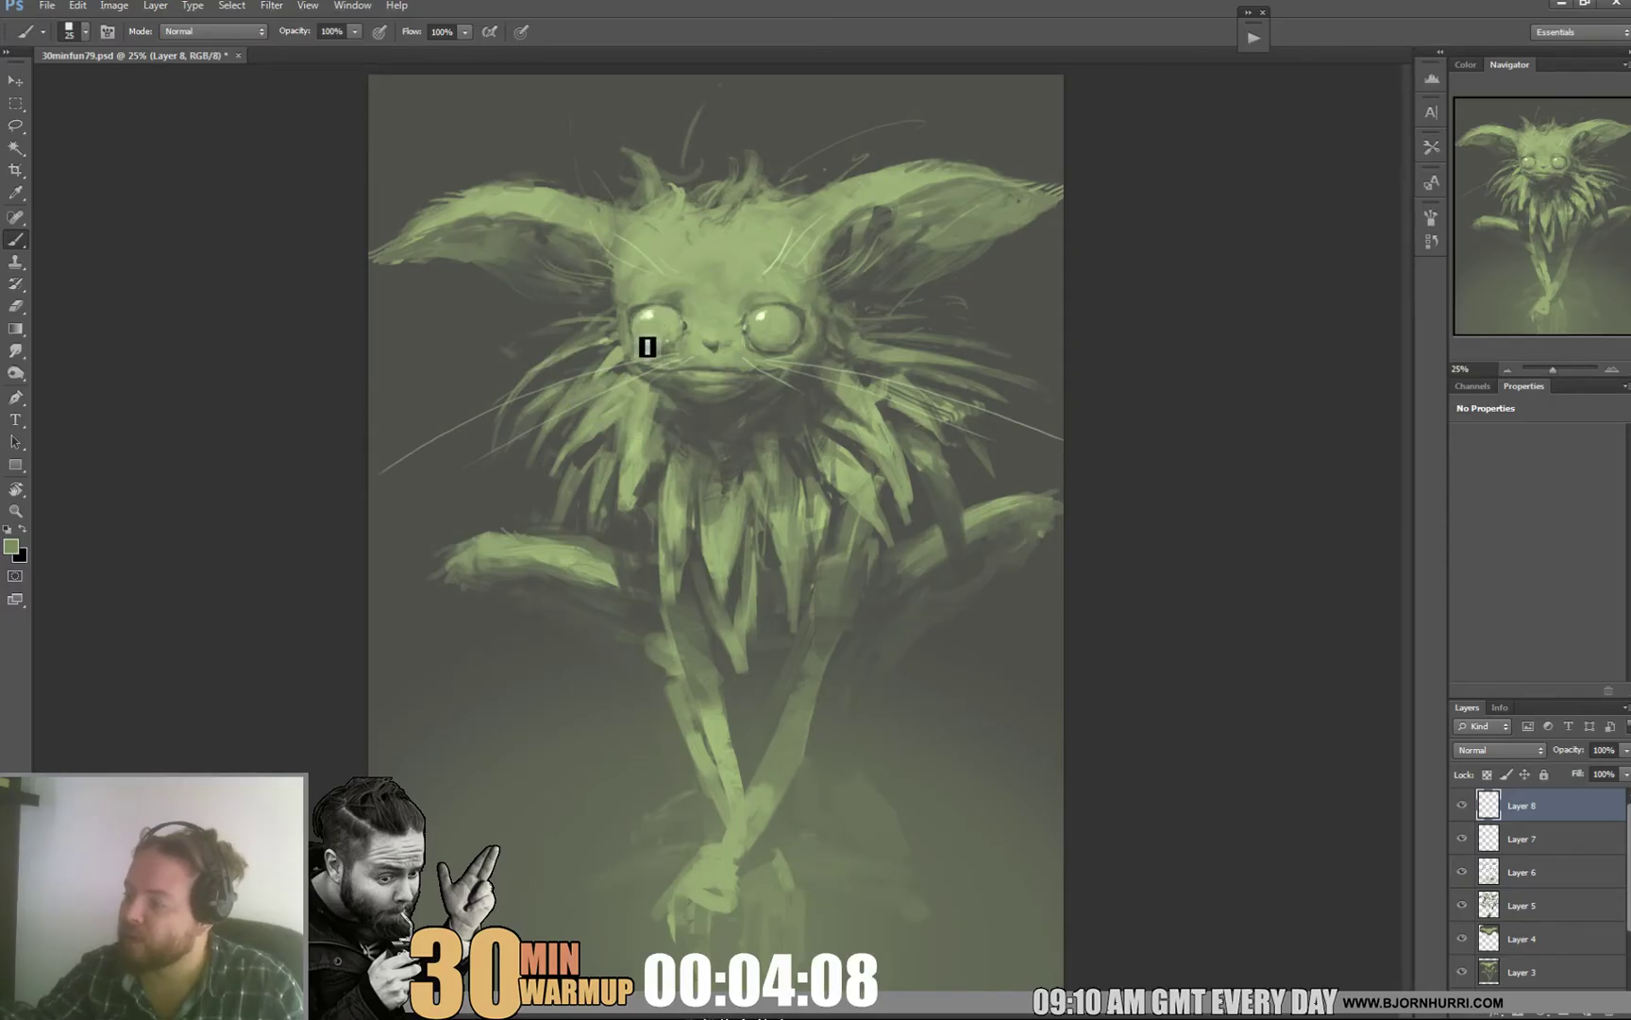
left_click(647, 343, "alt")
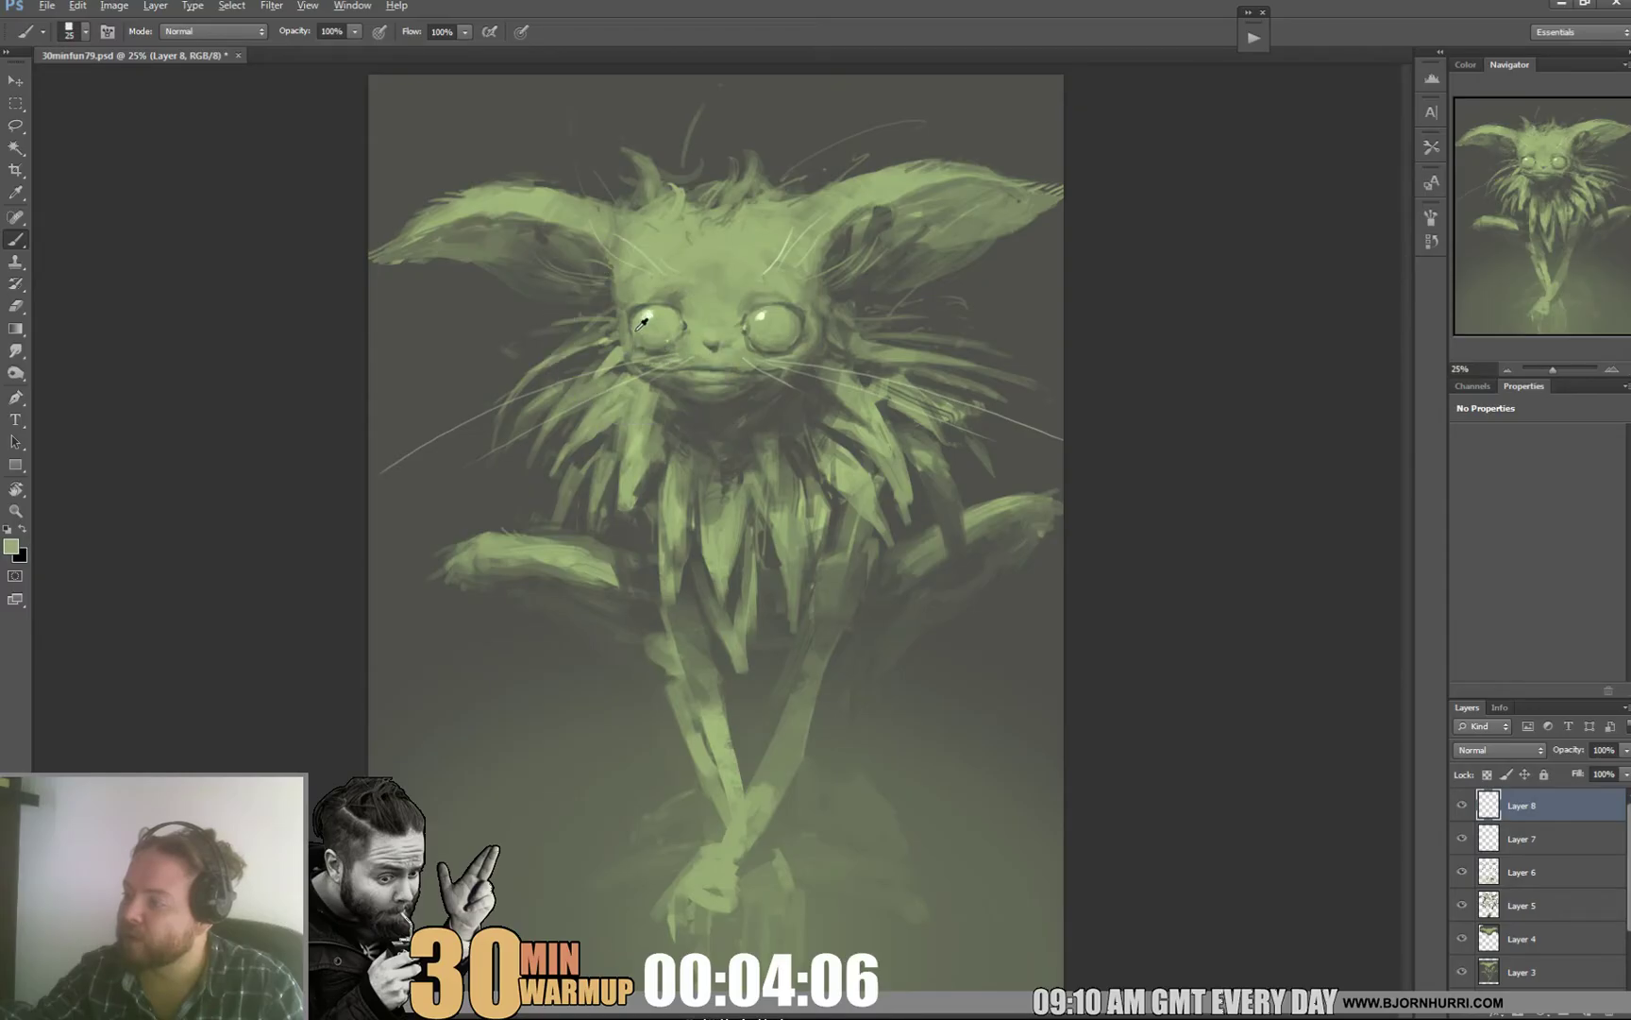
left_click(625, 313, "alt")
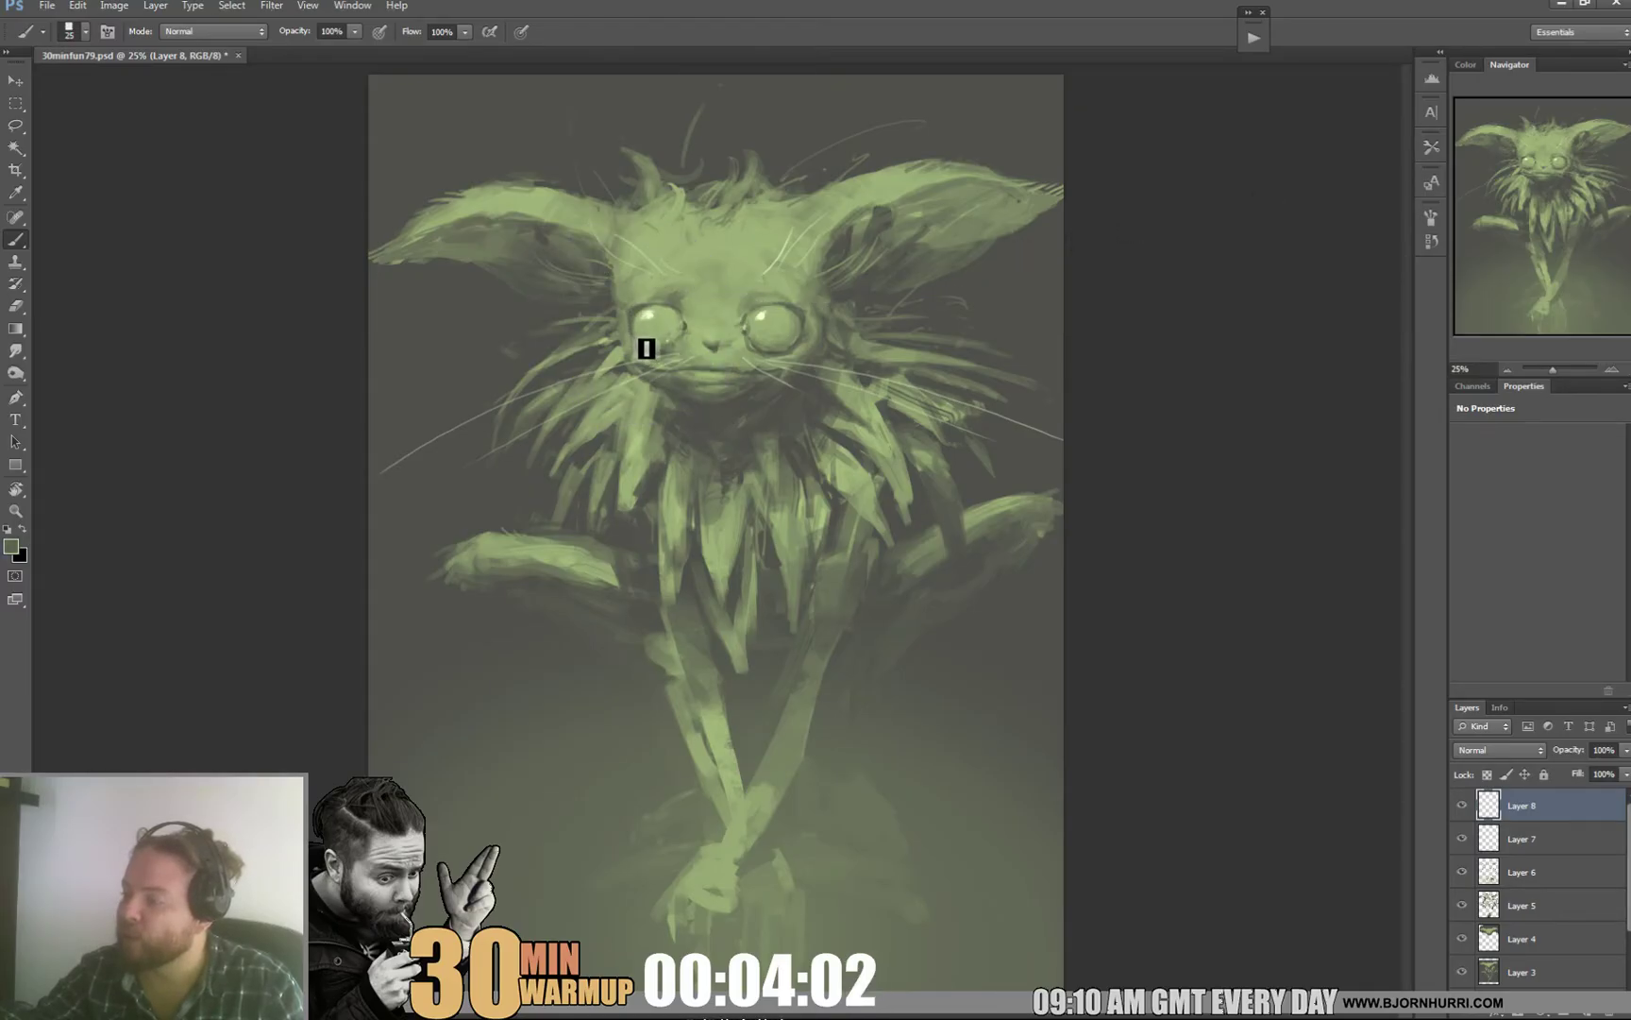
left_click(692, 305, "alt")
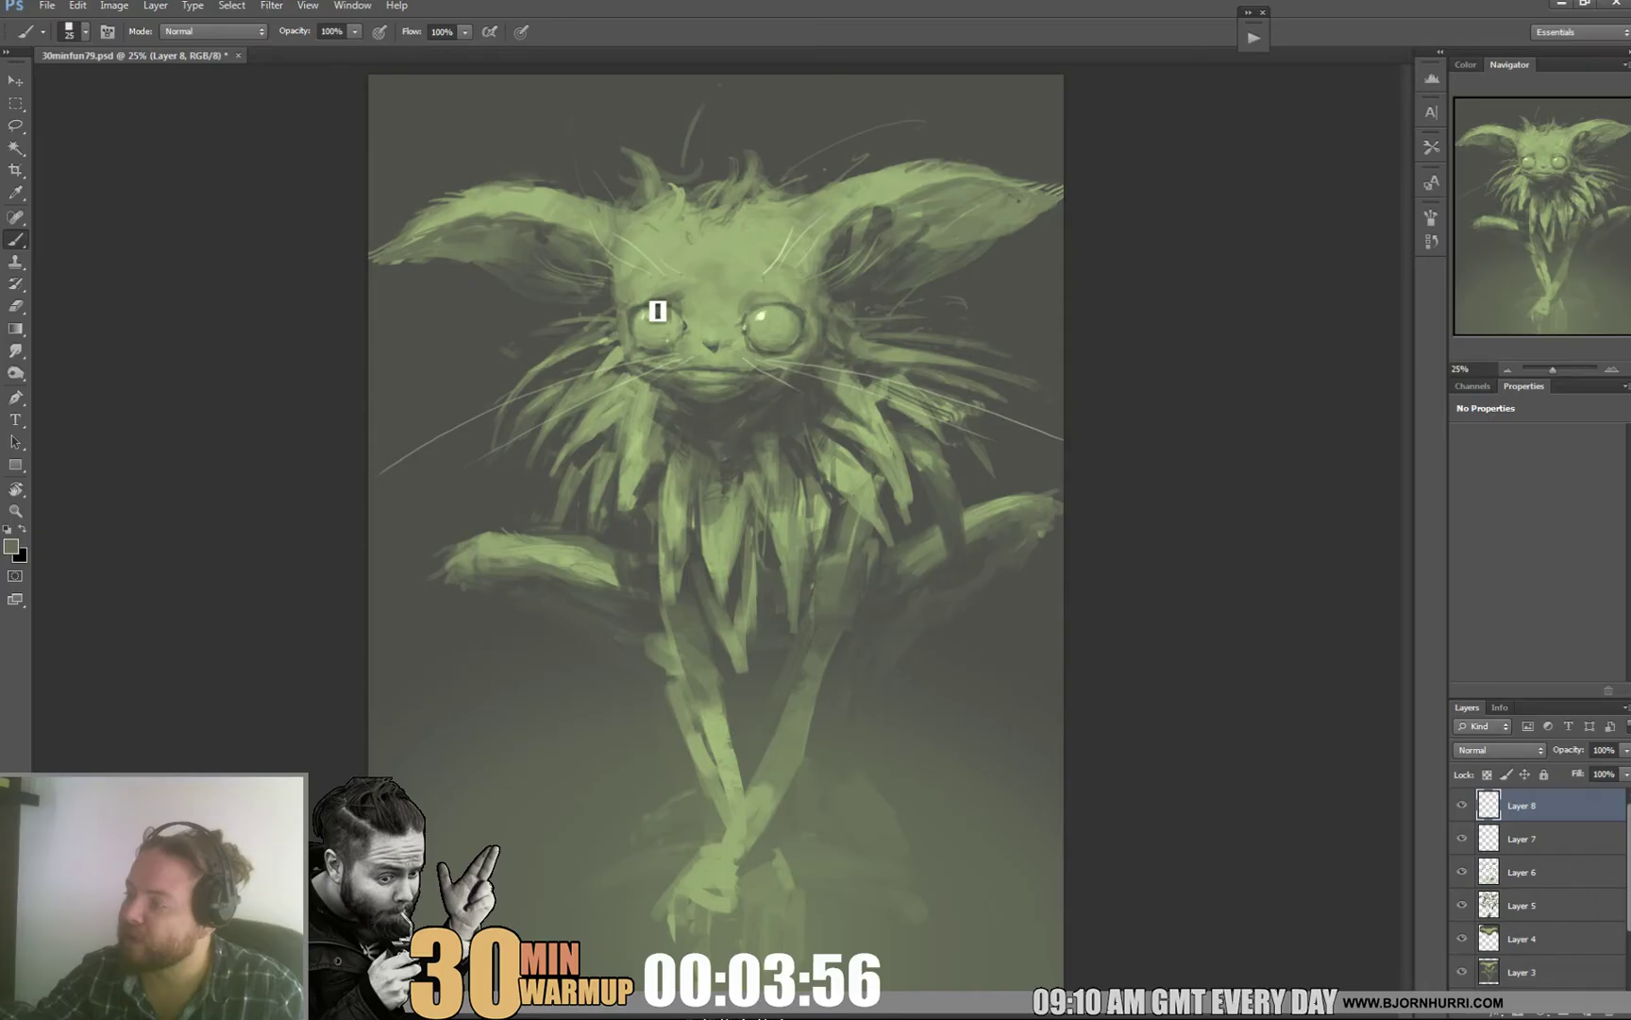
Step: Brighten the left eye's highlight with a sampled light green and save the document
left_click(748, 312, "alt")
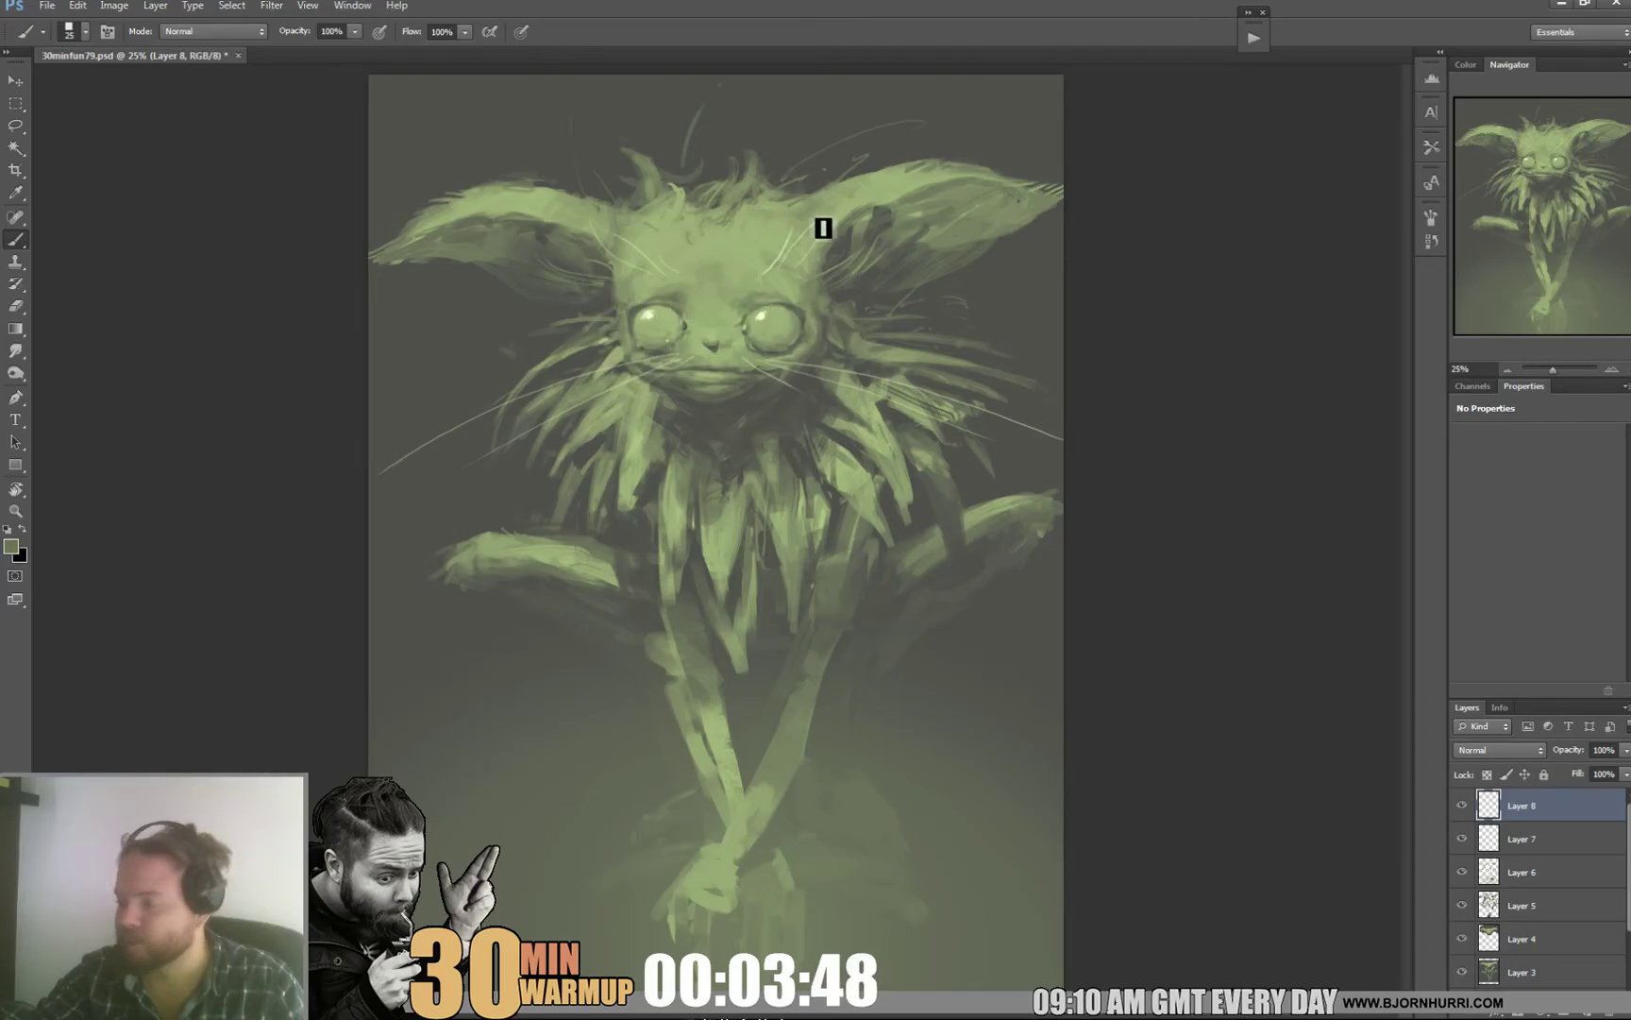
key("ctrl+s")
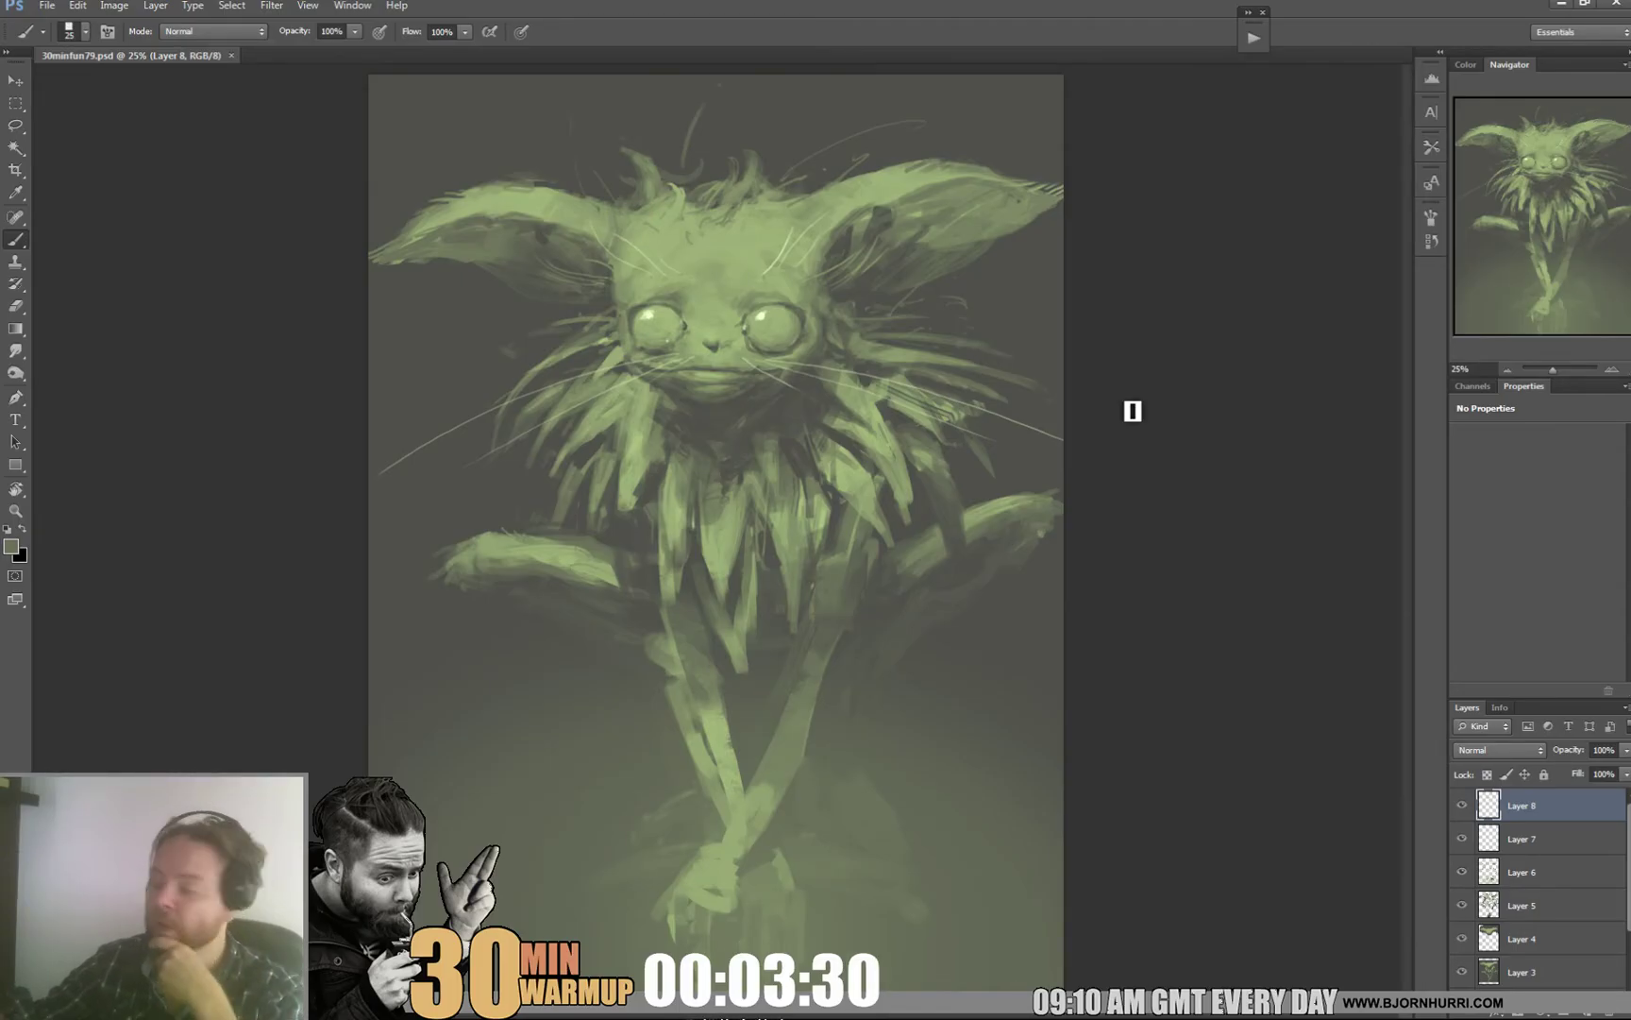
Step: Set the brush to 34 px and refine the shading at the right ear's base with sampled greens
right_click(838, 427)
key("Return")
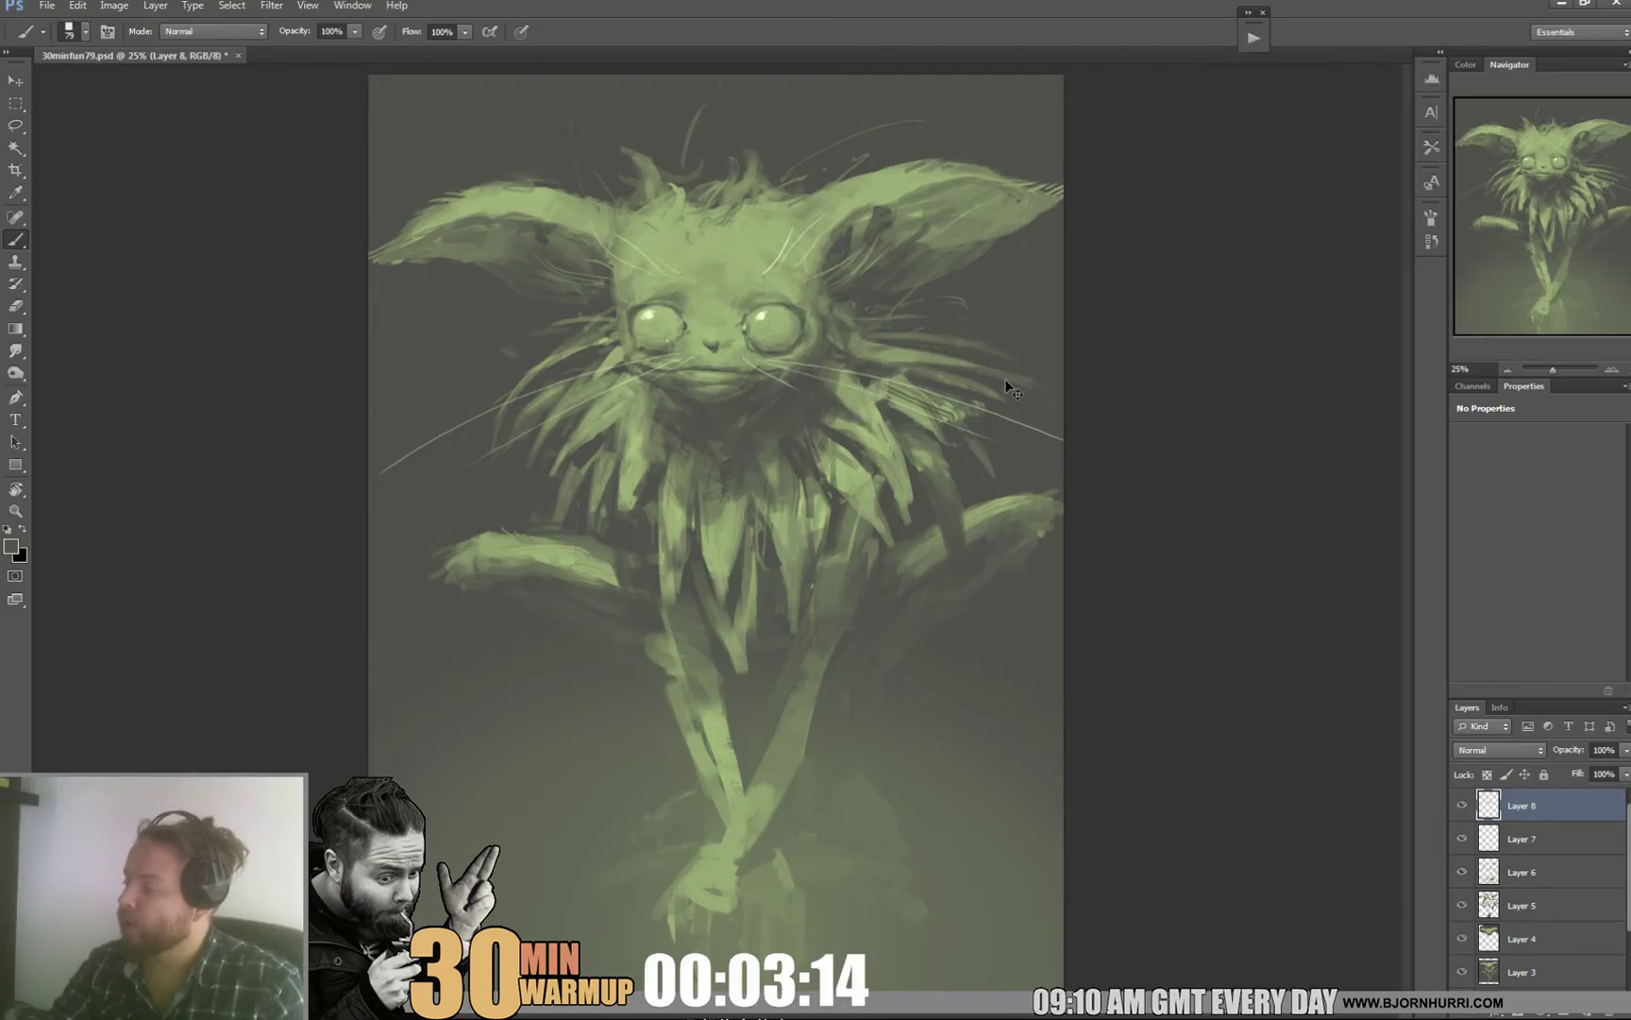
right_click(899, 357)
left_click(839, 384)
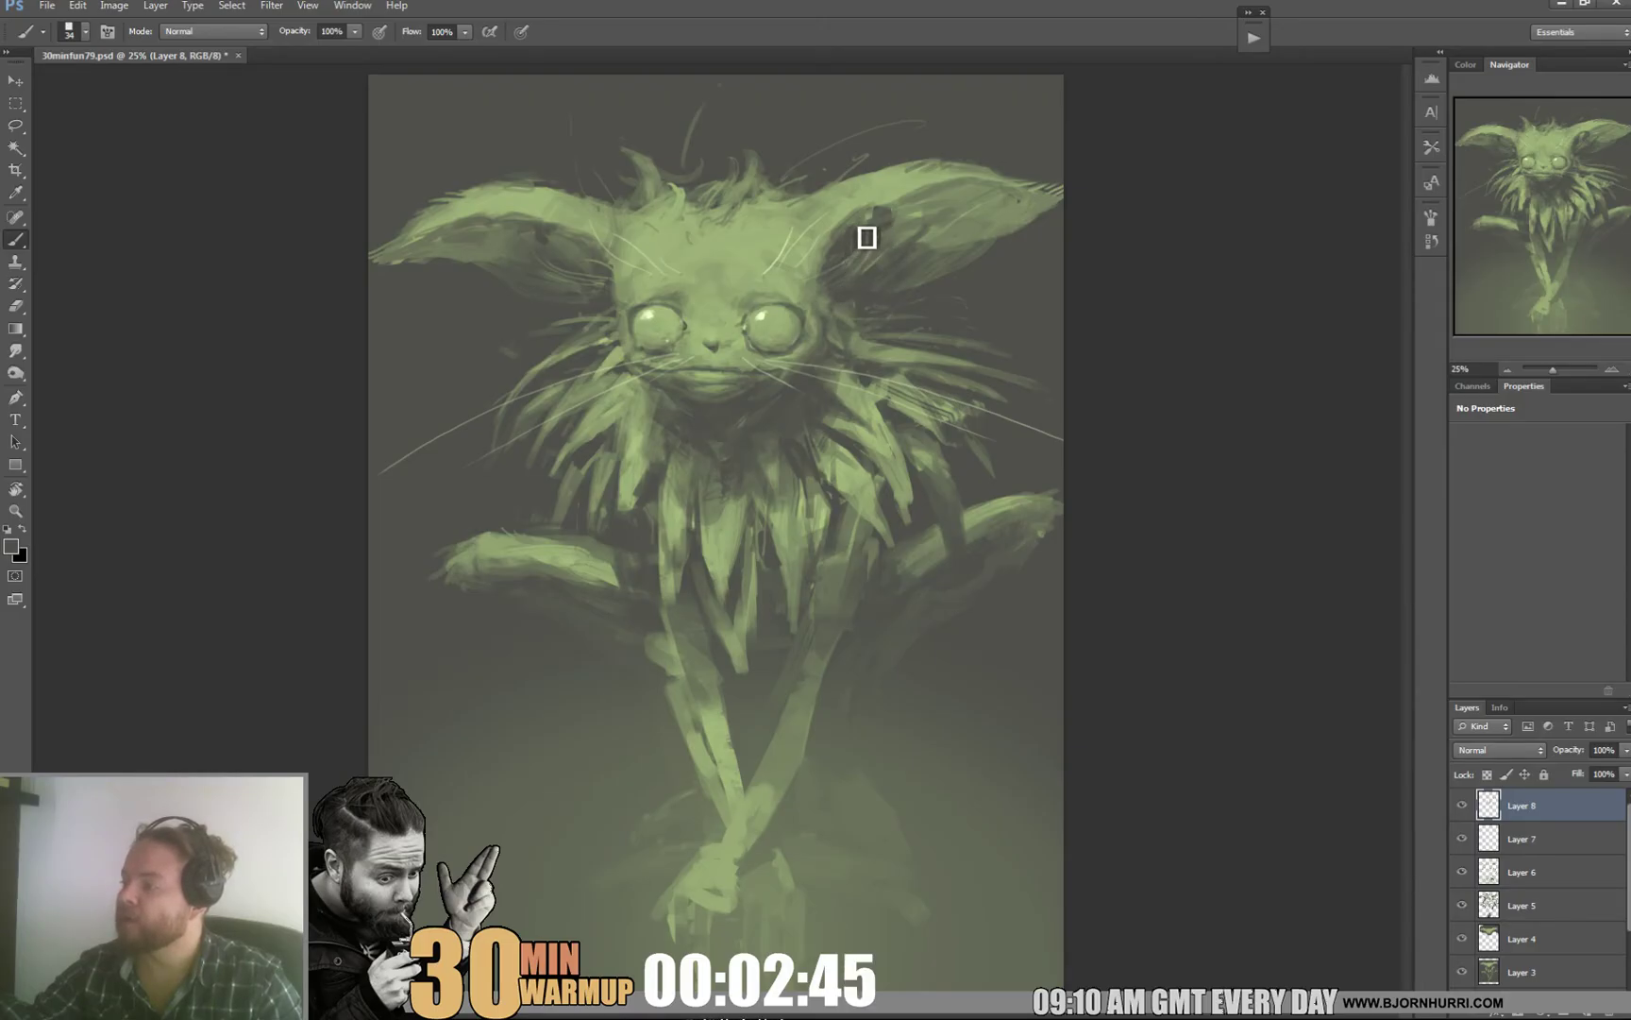
left_click(823, 282, "alt")
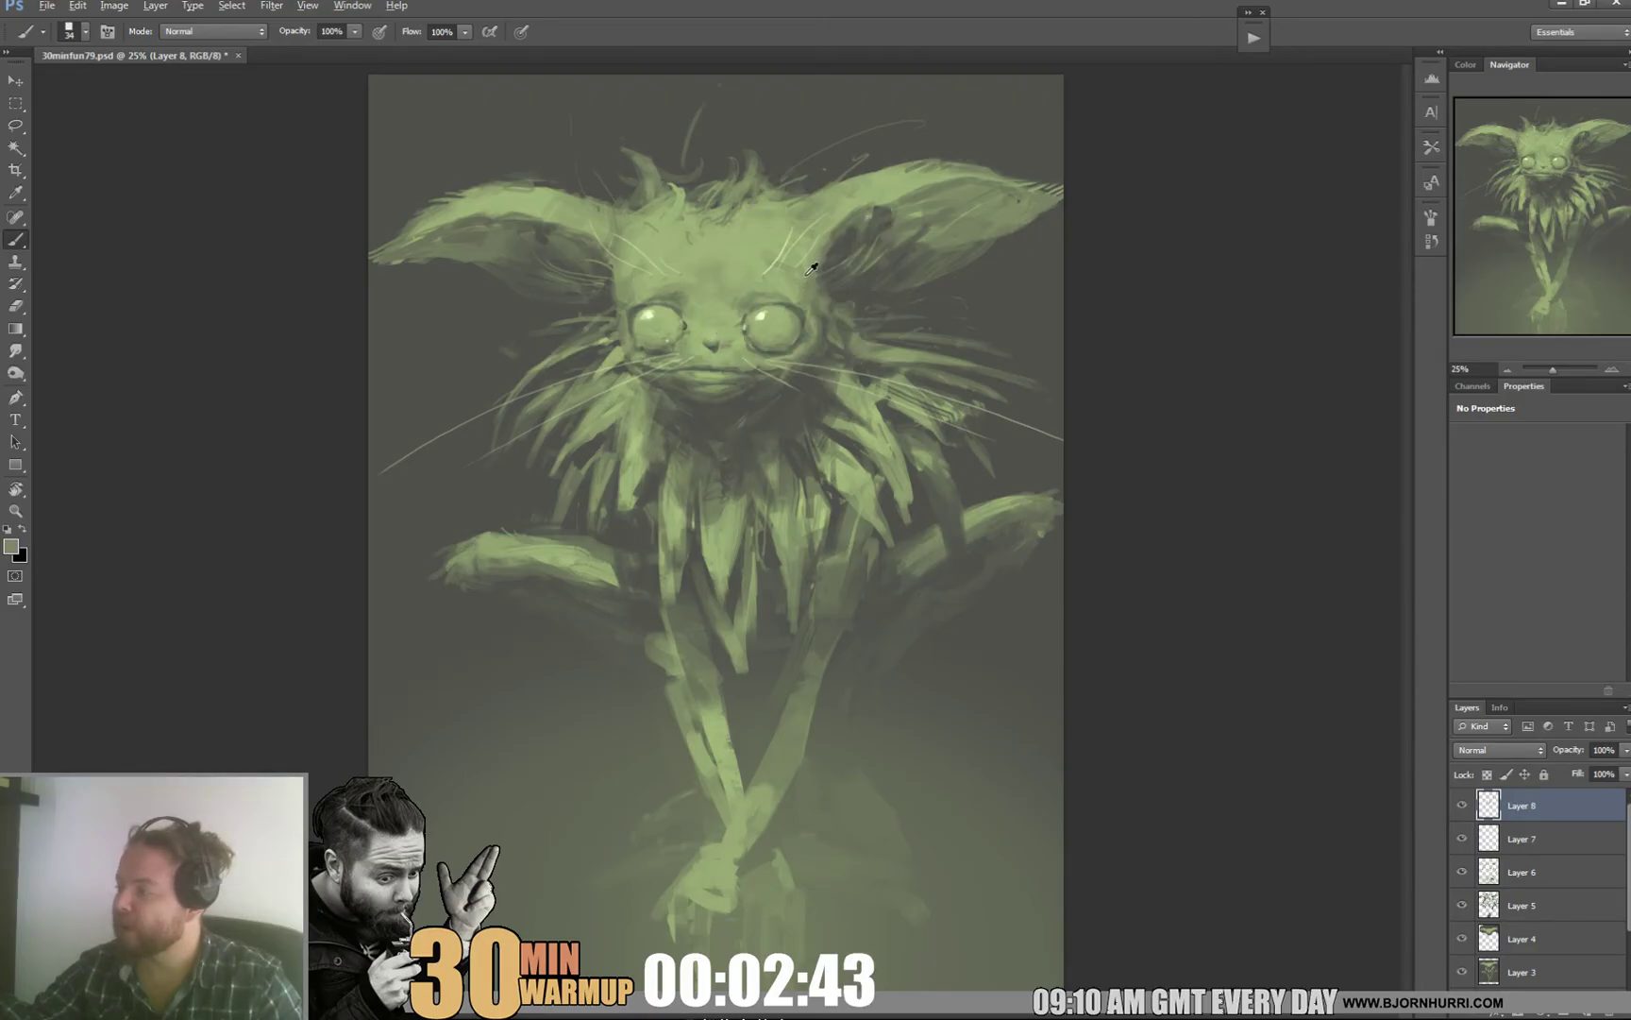
left_click(885, 228, "alt")
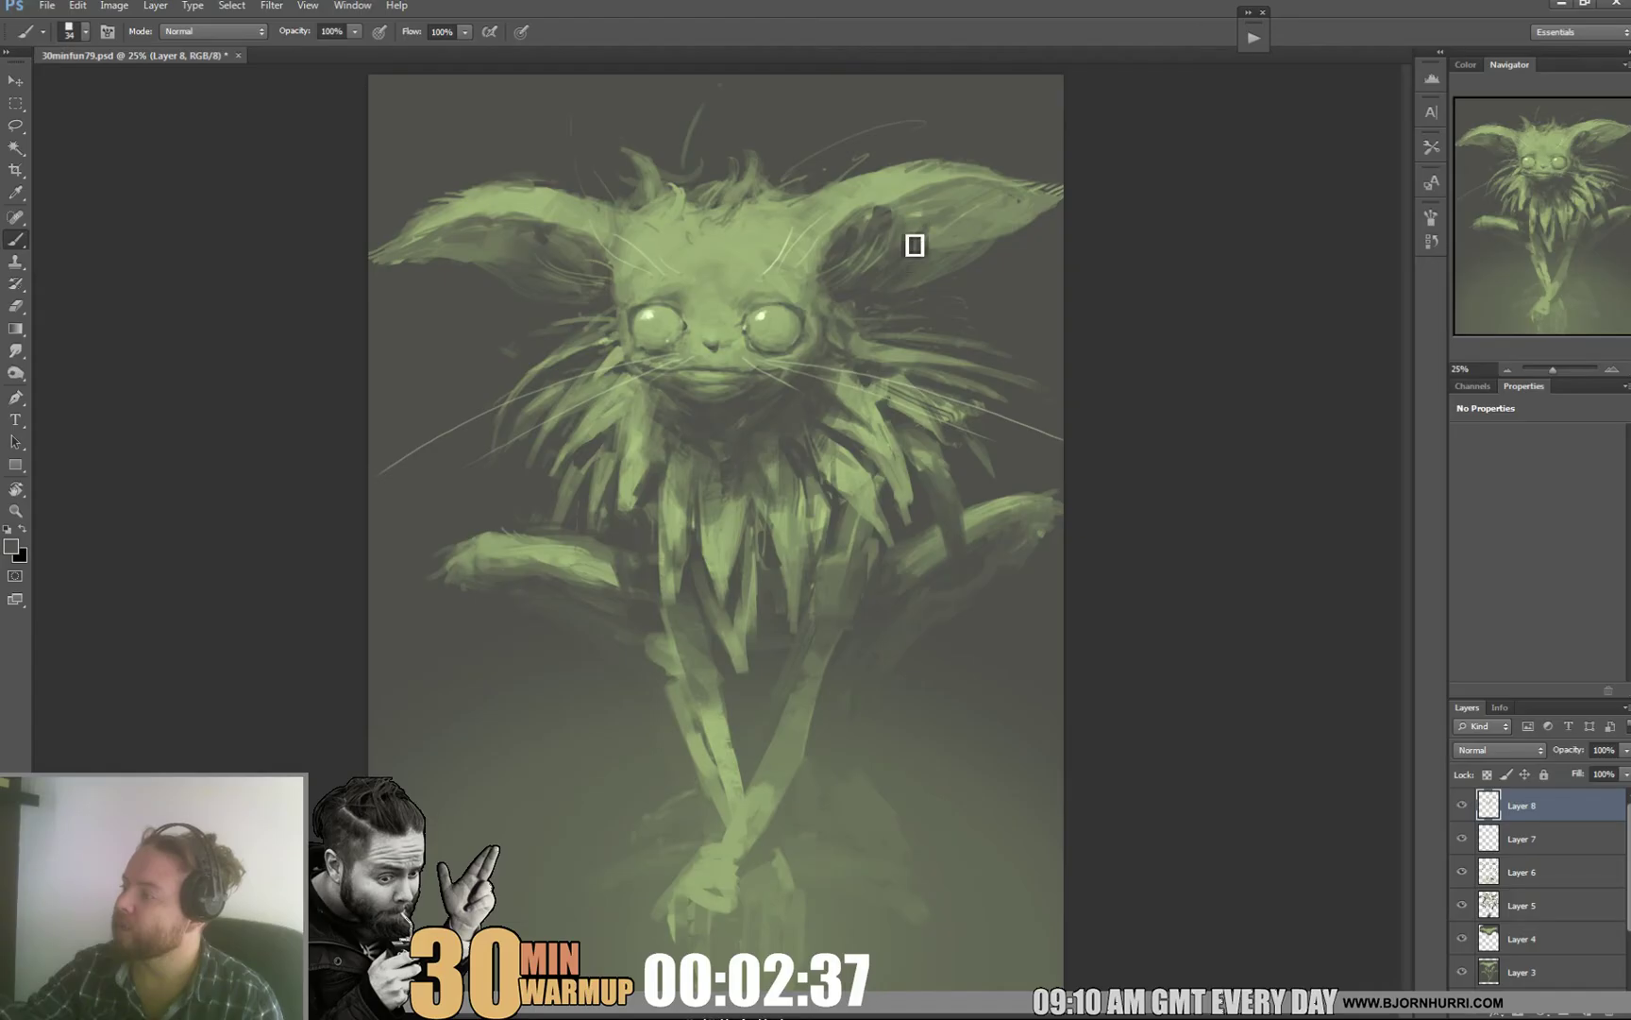
Step: Set the brush to 80 px and repaint the right ear's inner shading and lower edge with sampled greens
right_click(963, 236)
left_click(959, 221)
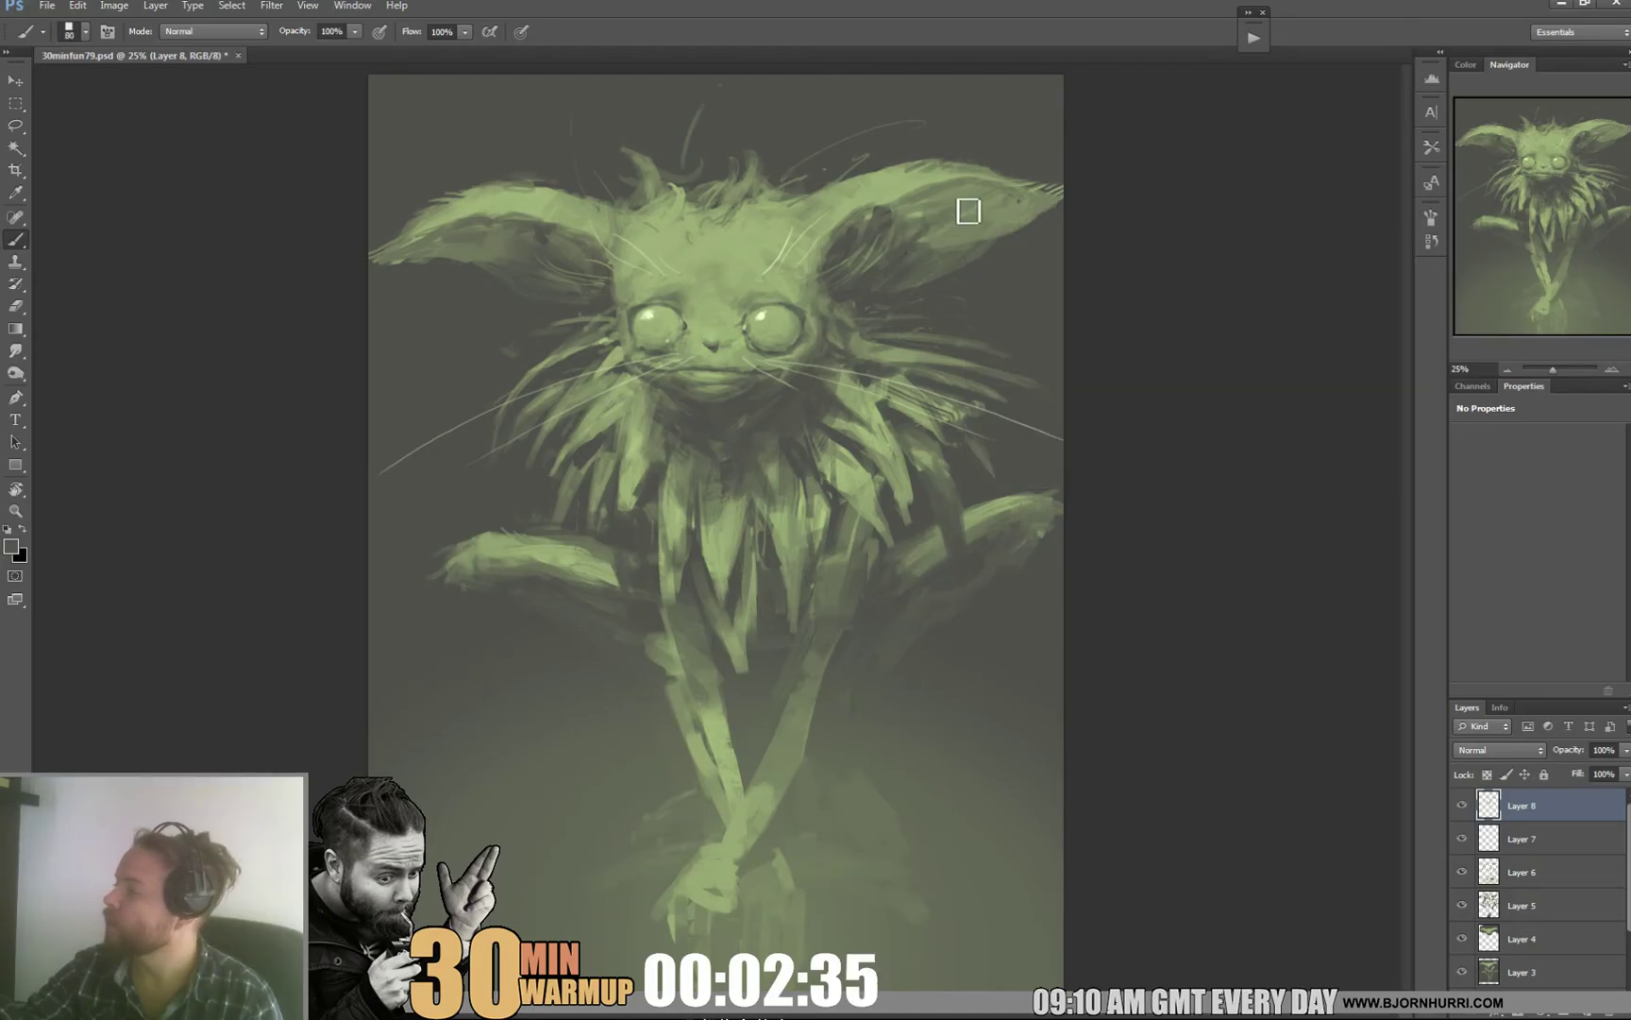
left_click(911, 217, "alt")
left_click(912, 221, "alt")
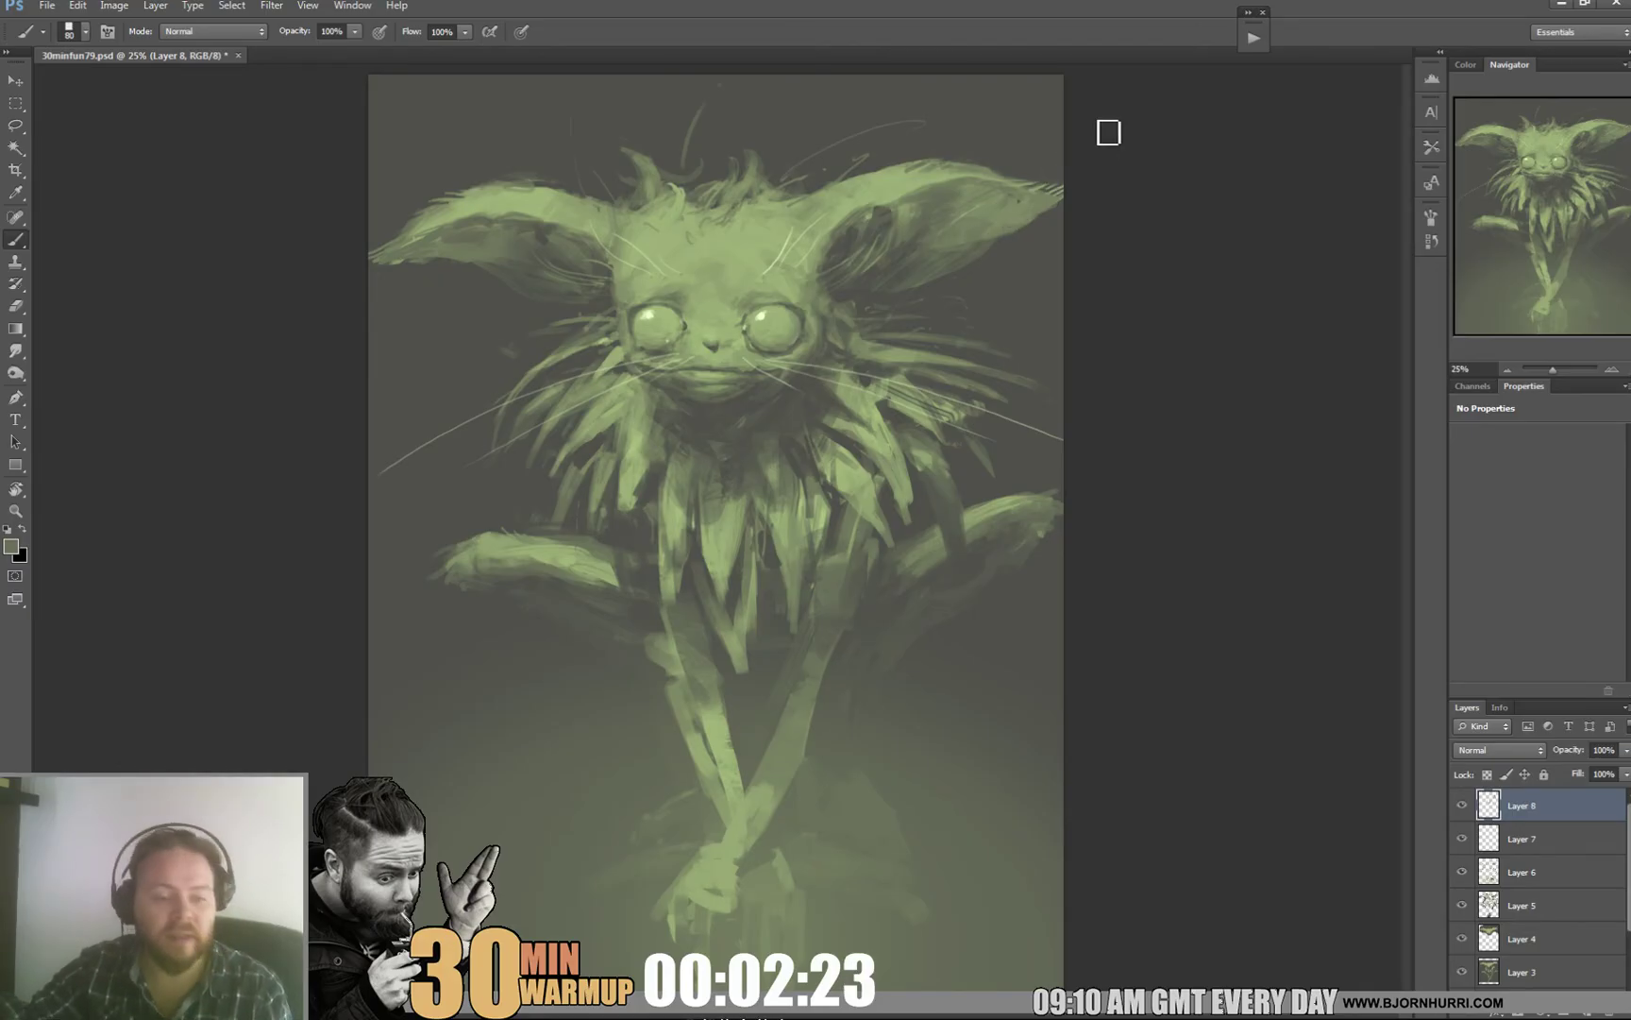
left_click(978, 238, "alt")
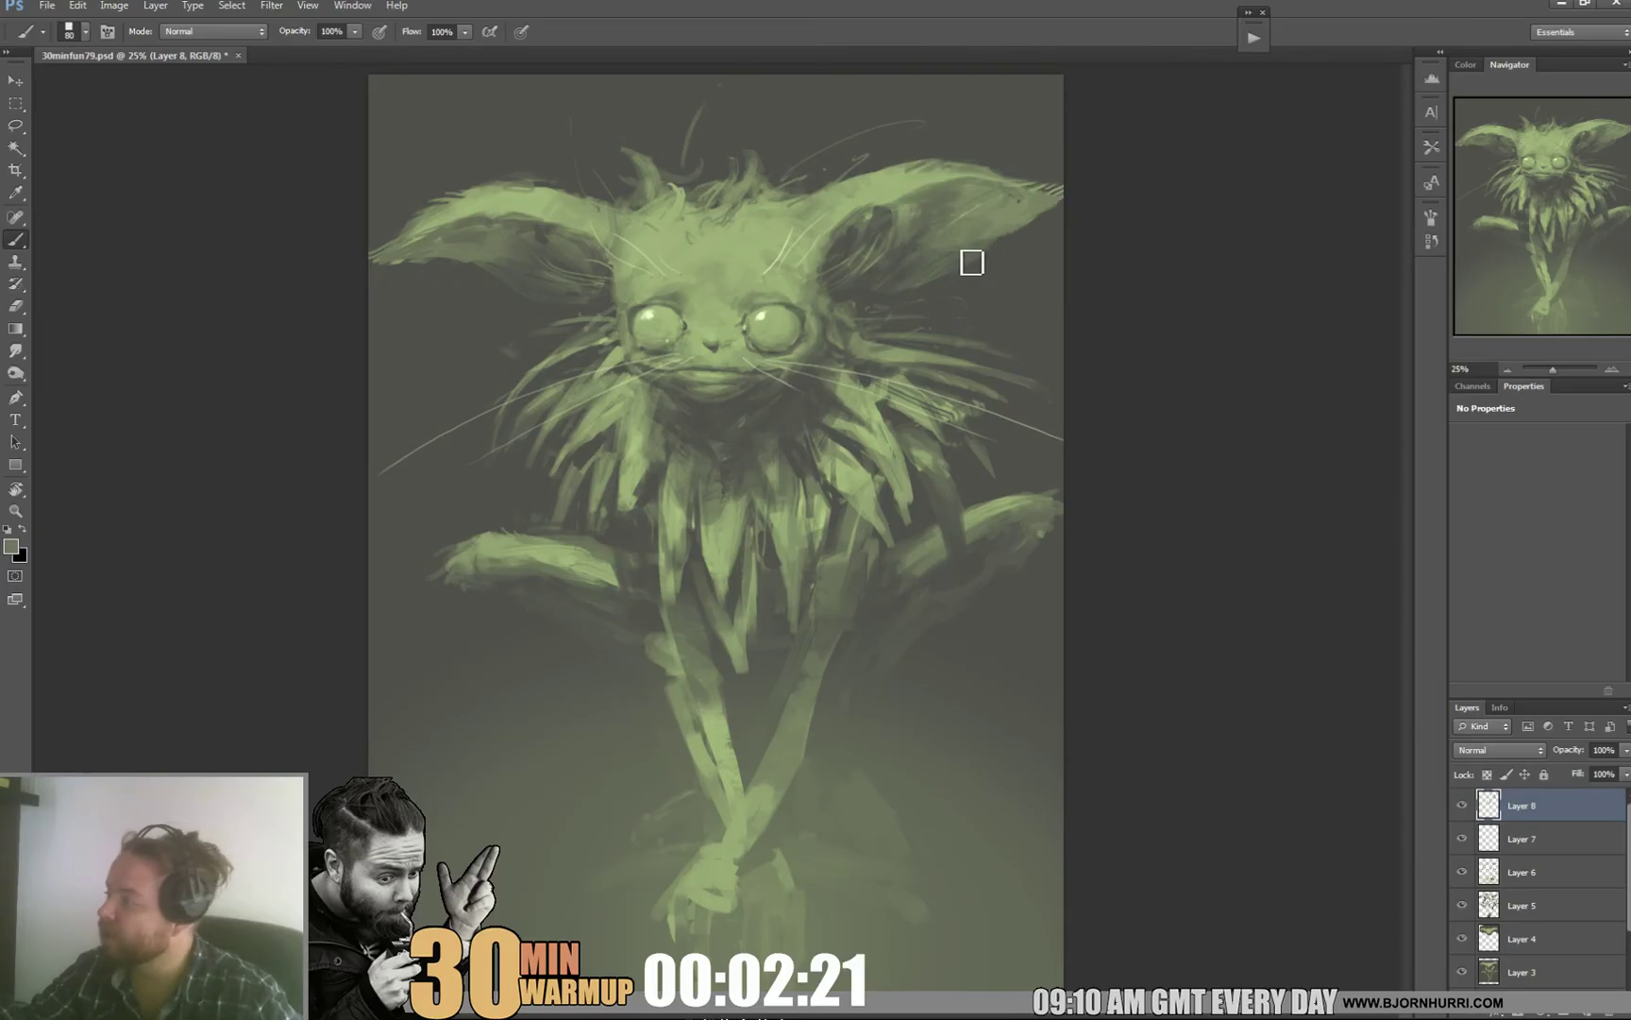
left_click_drag(1034, 226, 969, 271)
left_click(1009, 237, "alt")
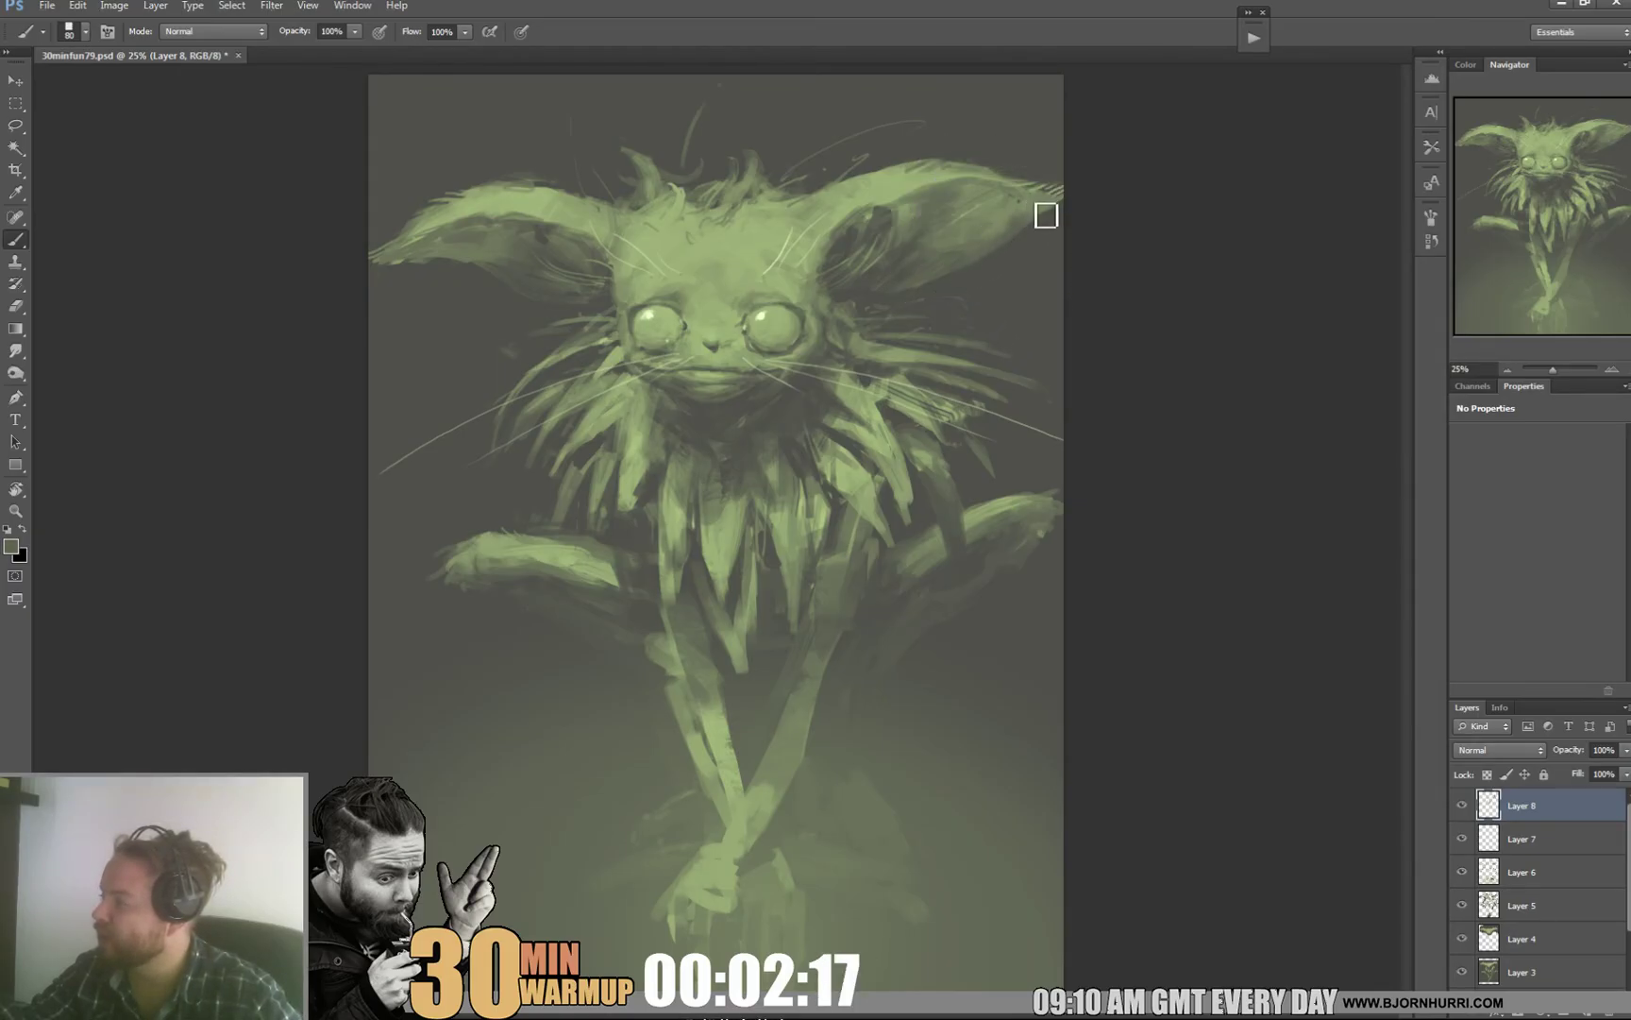
Step: Set the brush to 27 px and detail the right ear's inner folds and underside with sampled light and dark greens
right_click(1062, 233)
left_click(1101, 281)
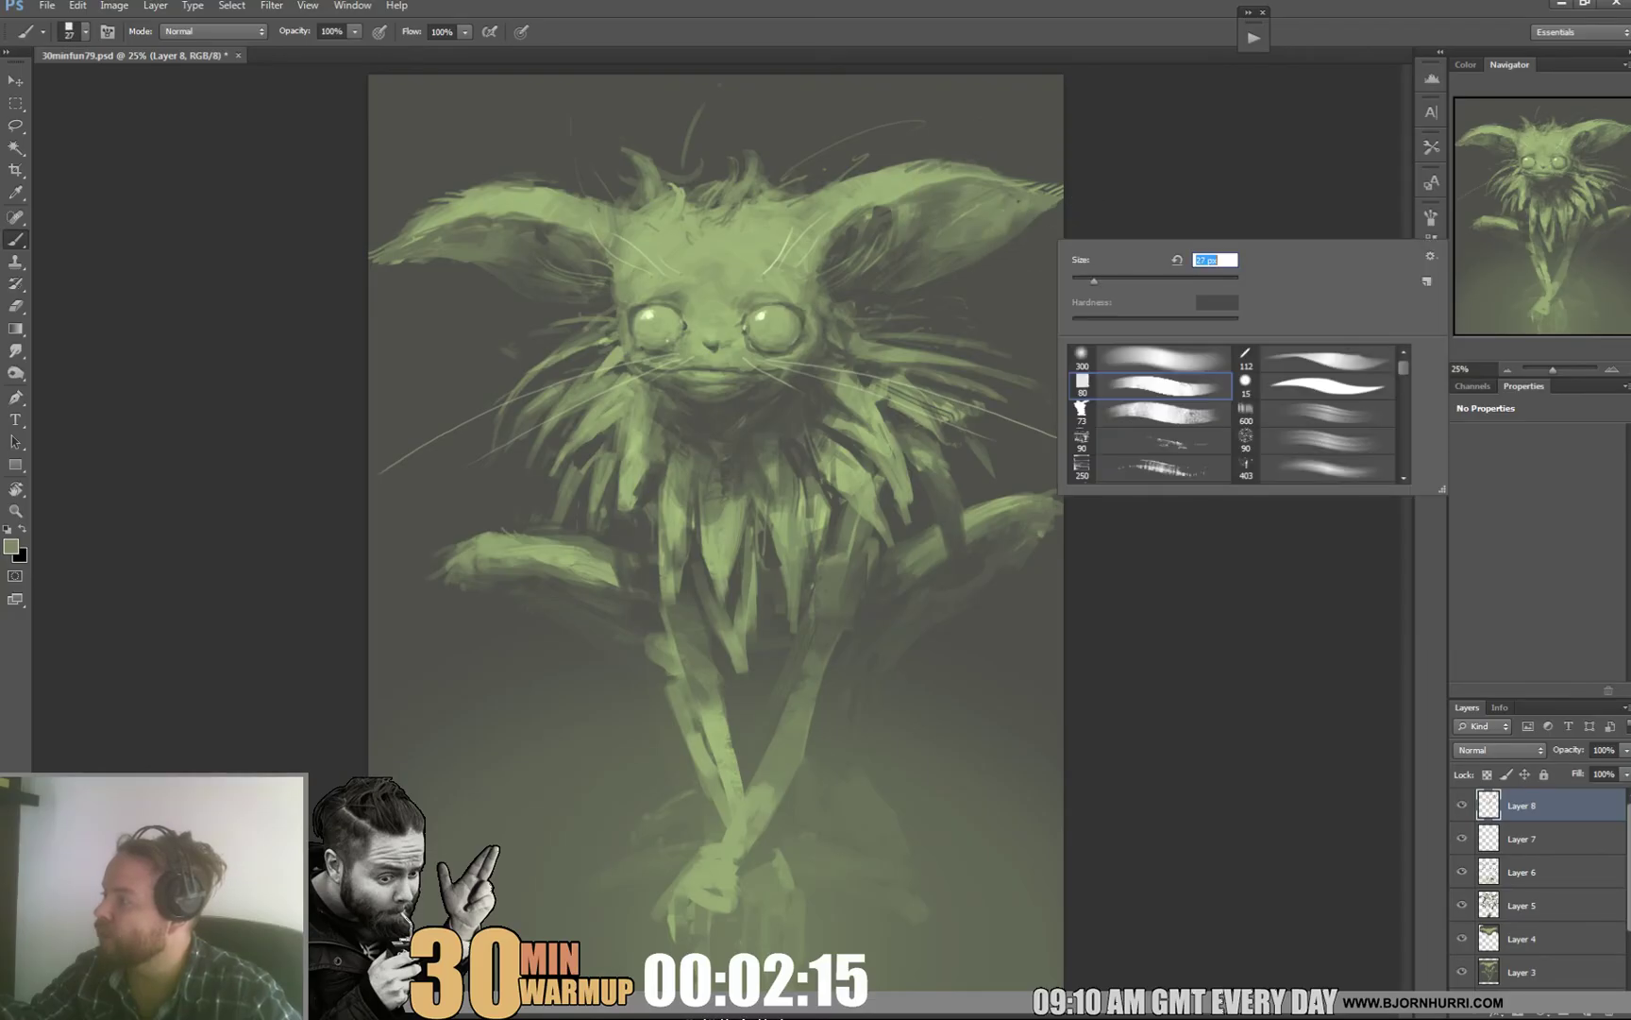
key("Return")
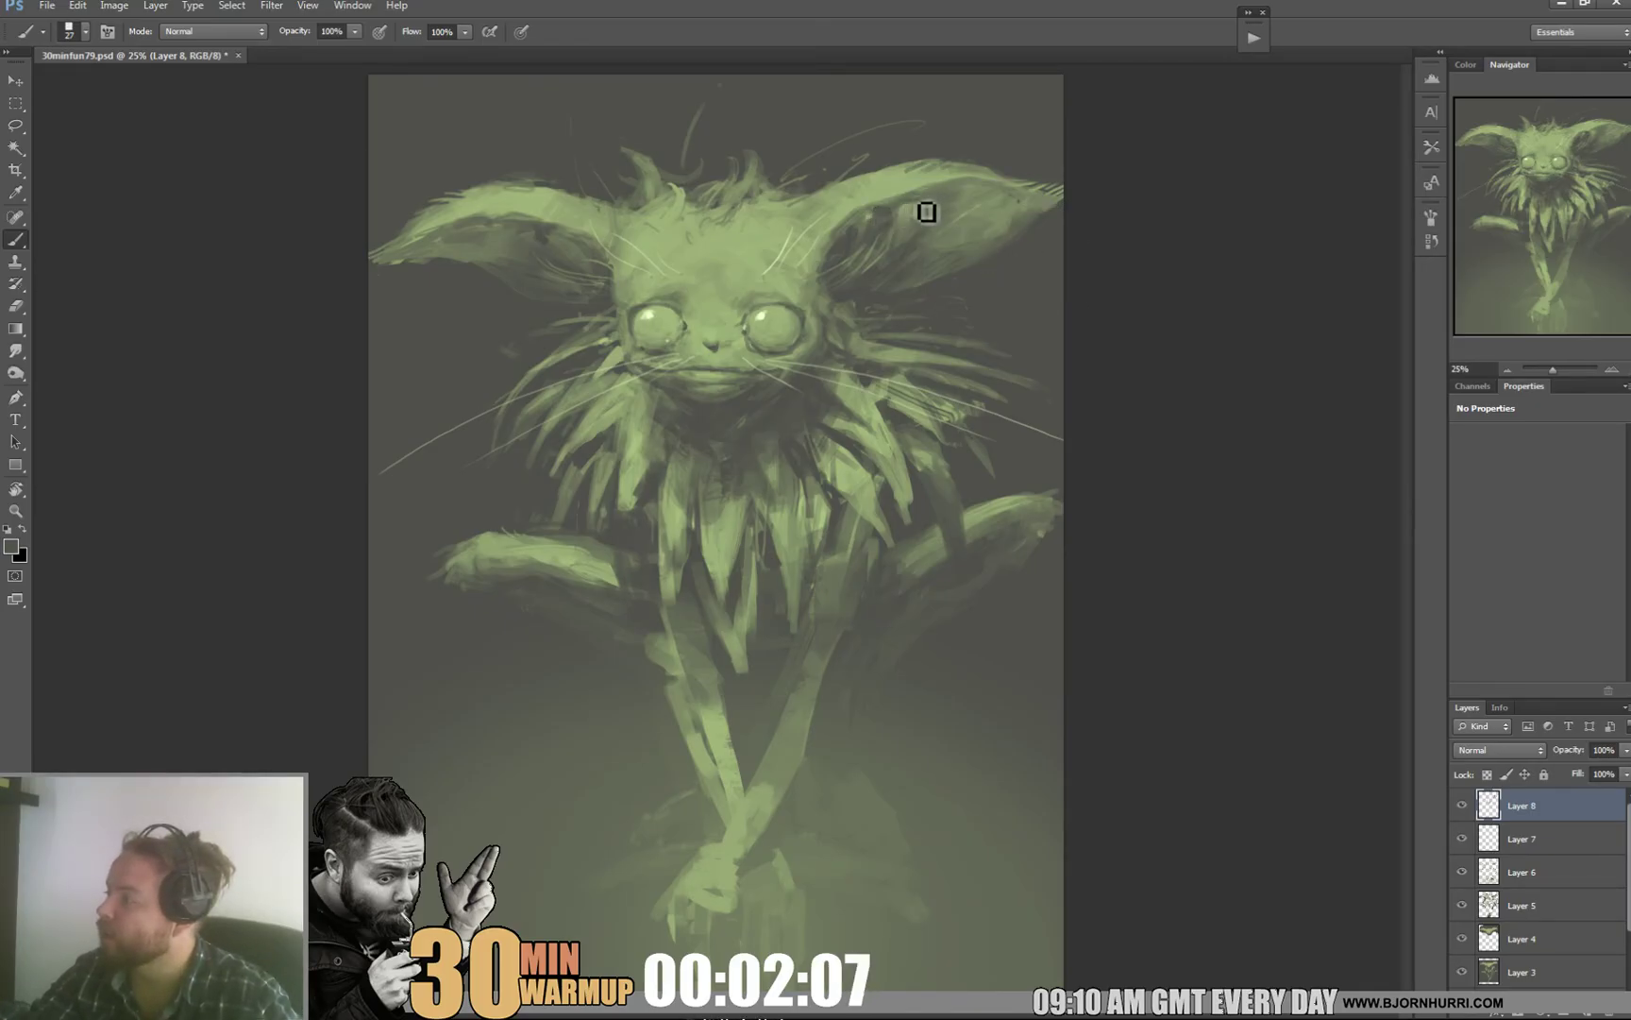
left_click(890, 202, "alt")
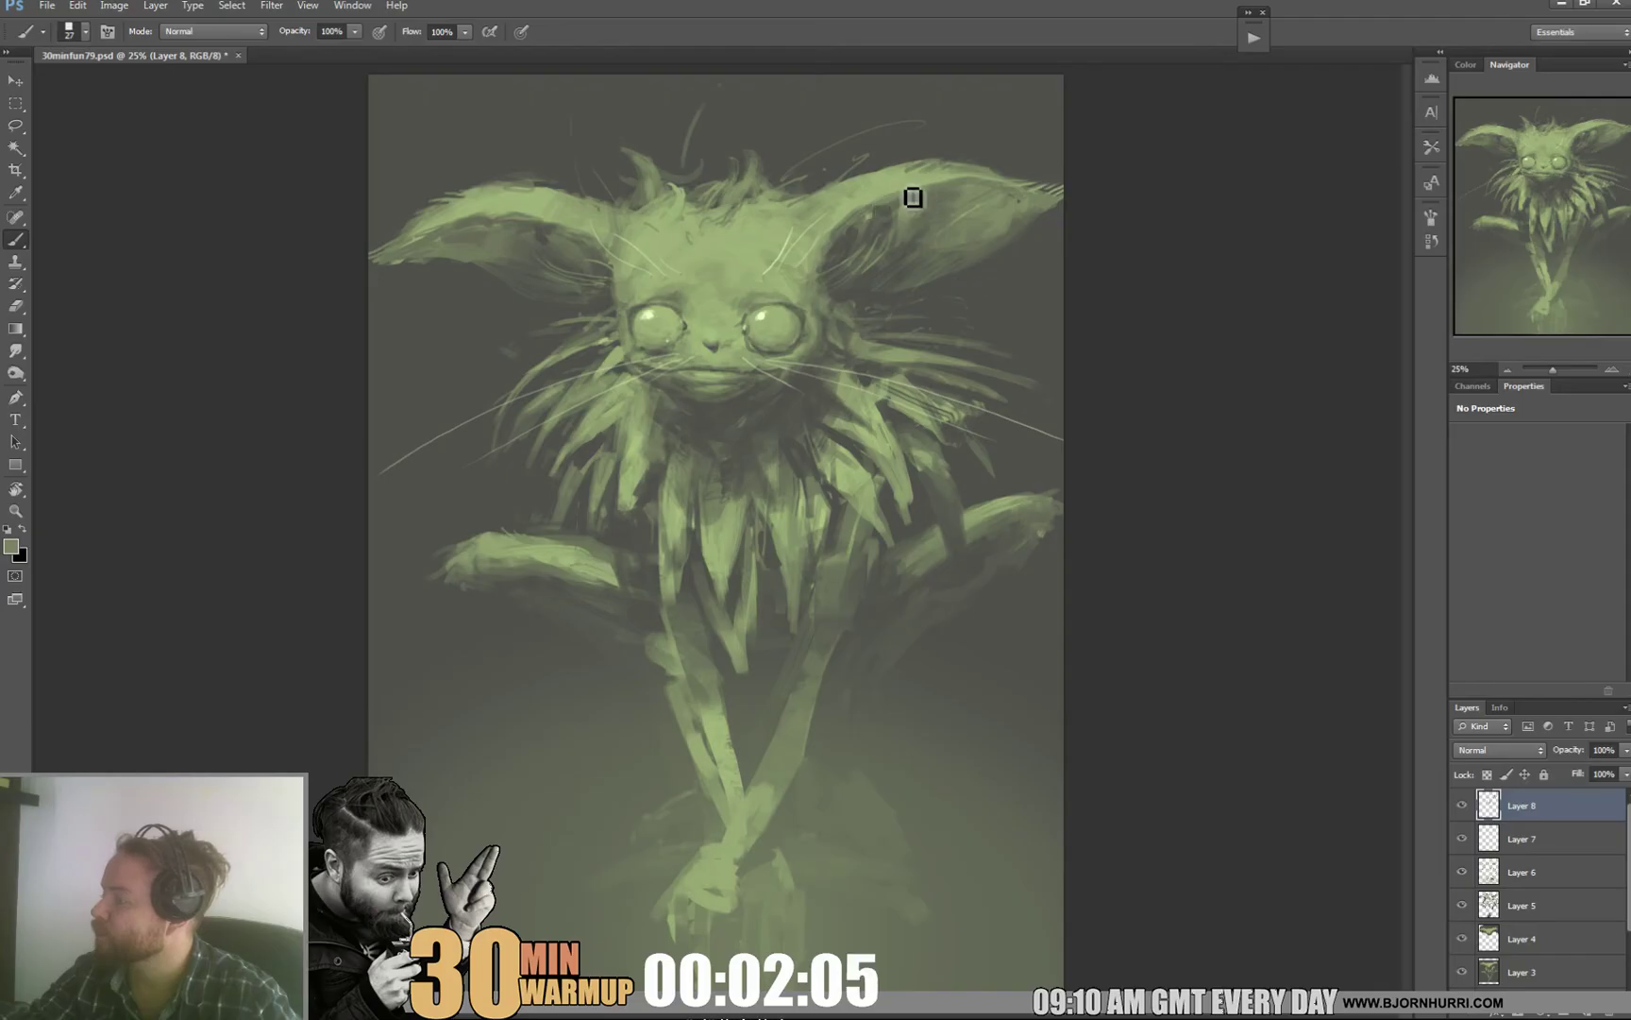
left_click(911, 207, "alt")
left_click(901, 213, "alt")
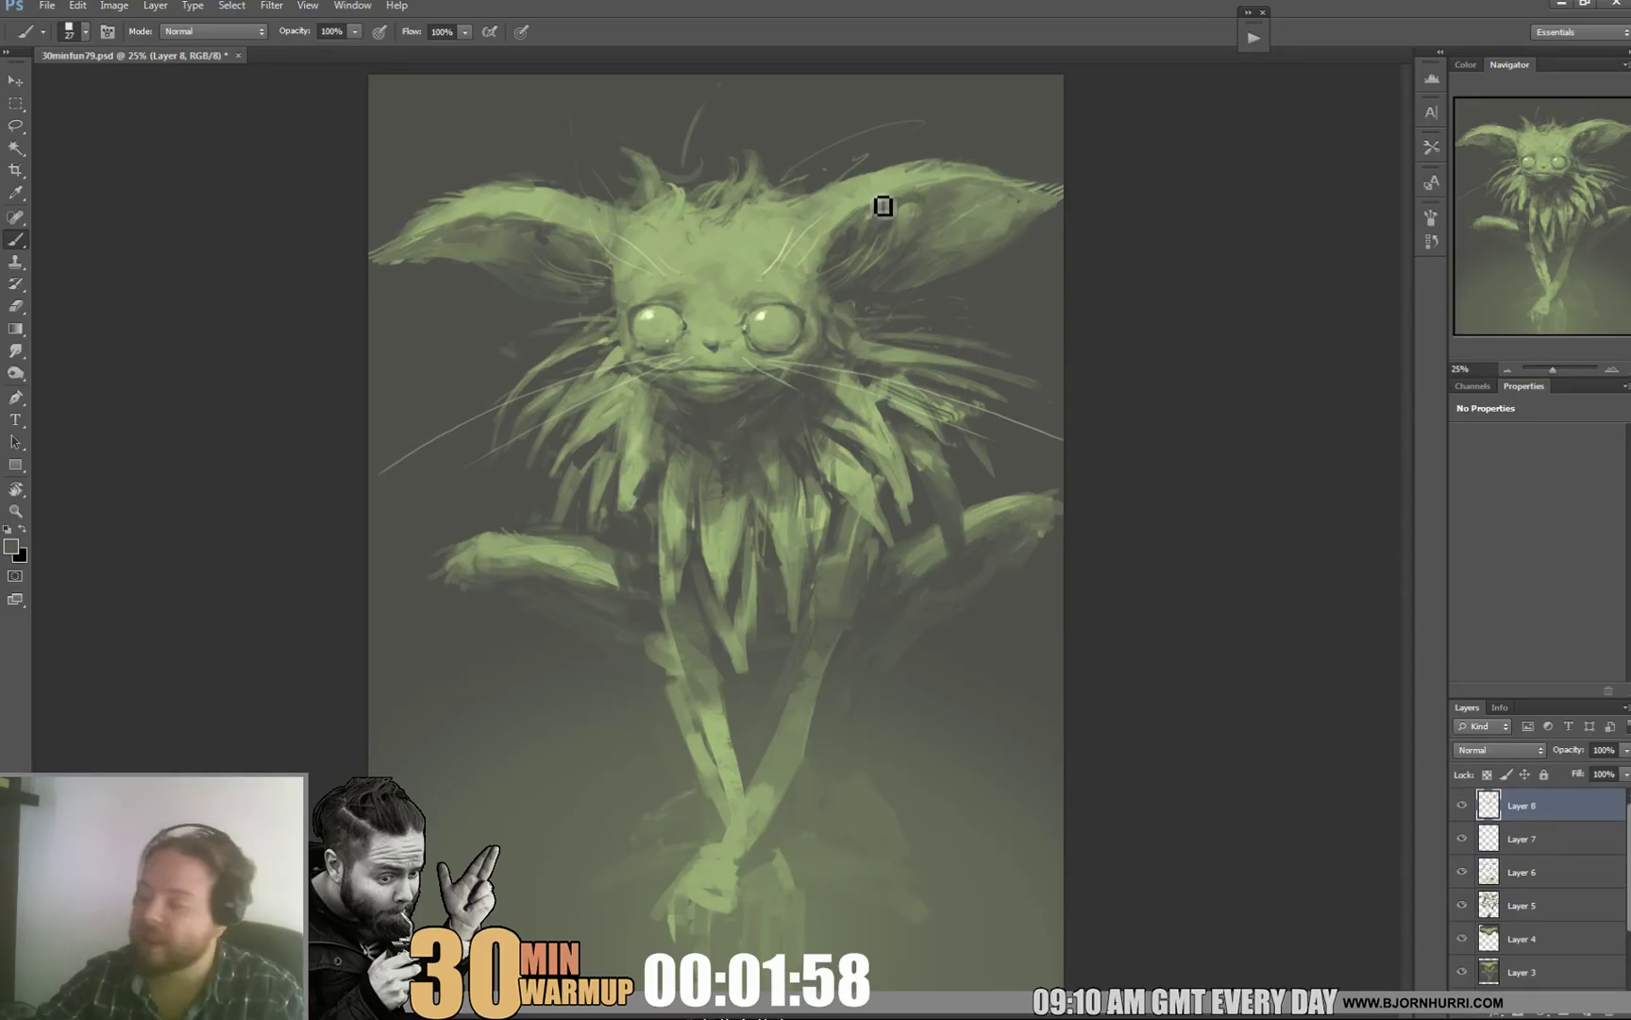
left_click(898, 284, "alt")
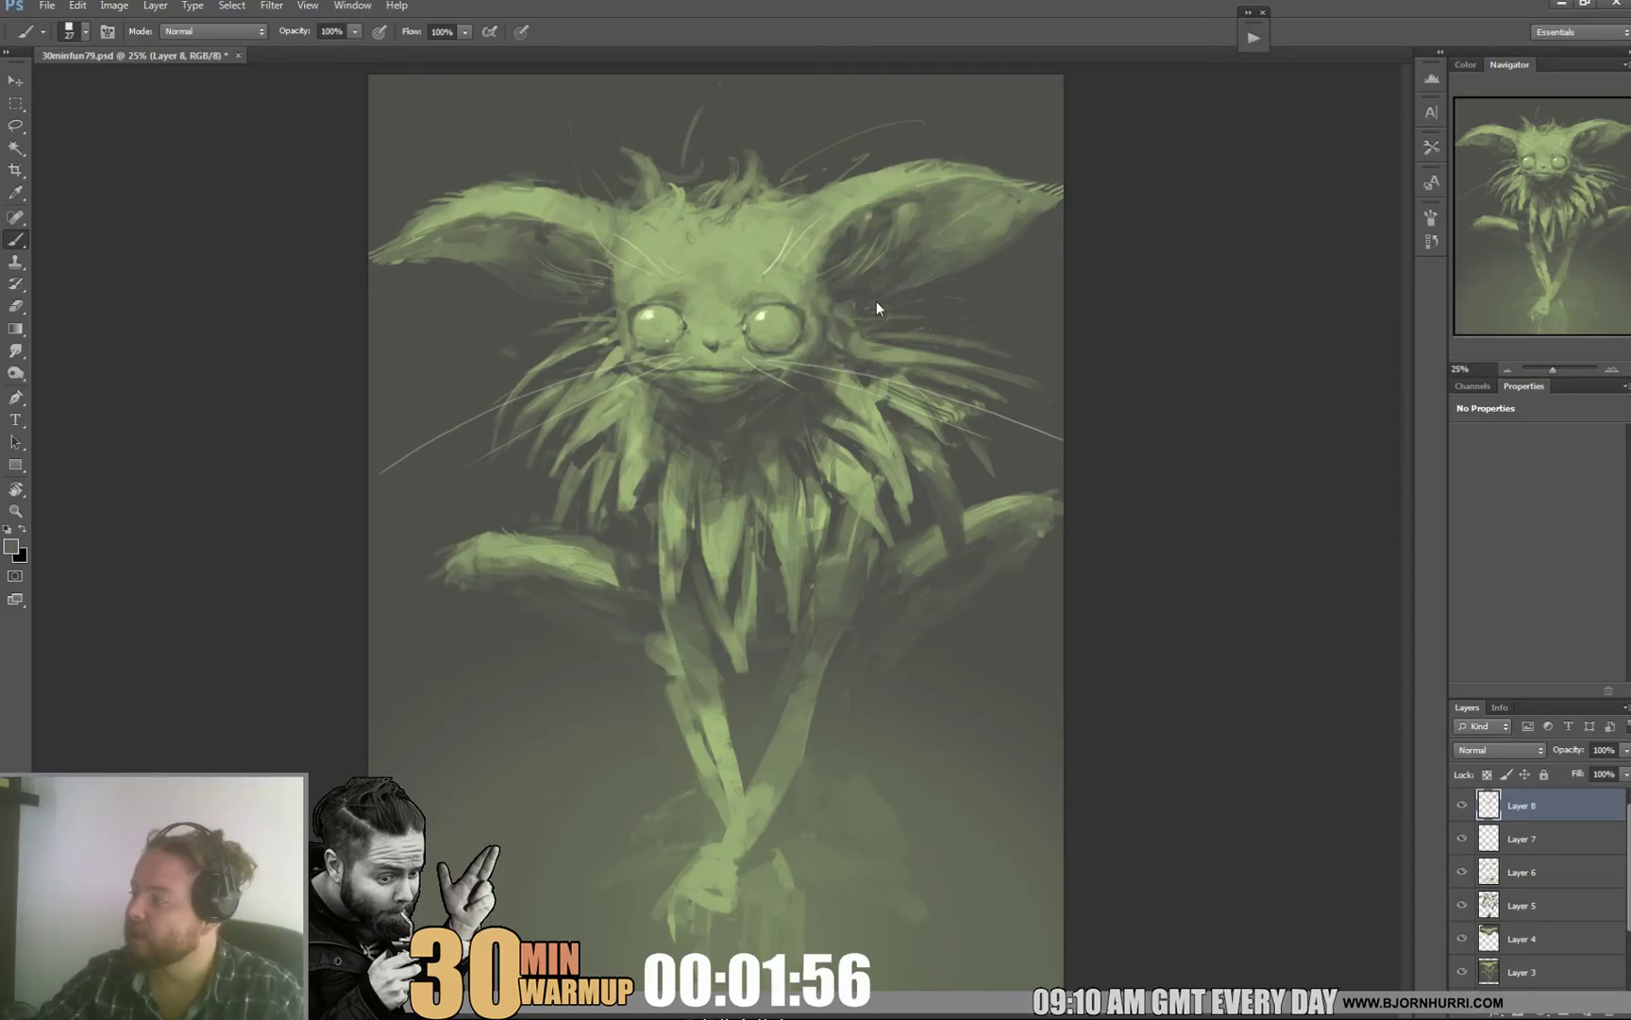
left_click(870, 291, "alt")
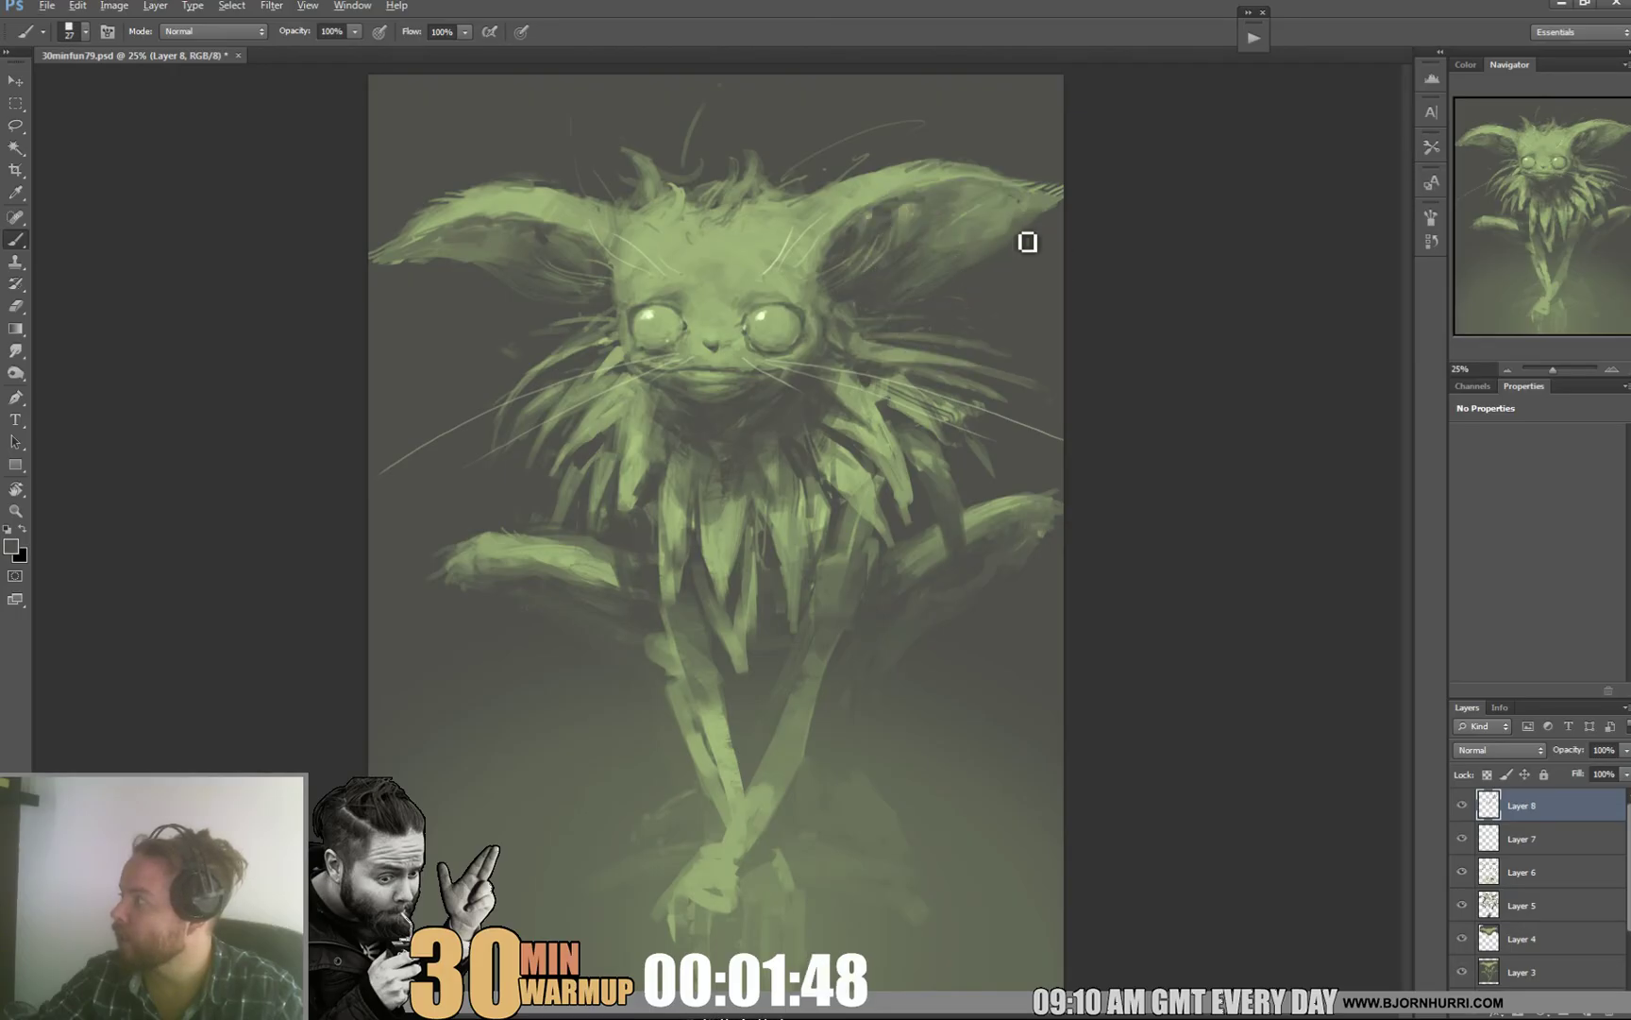
Step: Set the brush to 77 px and smooth the right ear's lower edge near its tip
right_click(1082, 249)
left_click(1118, 290)
left_click(1005, 237)
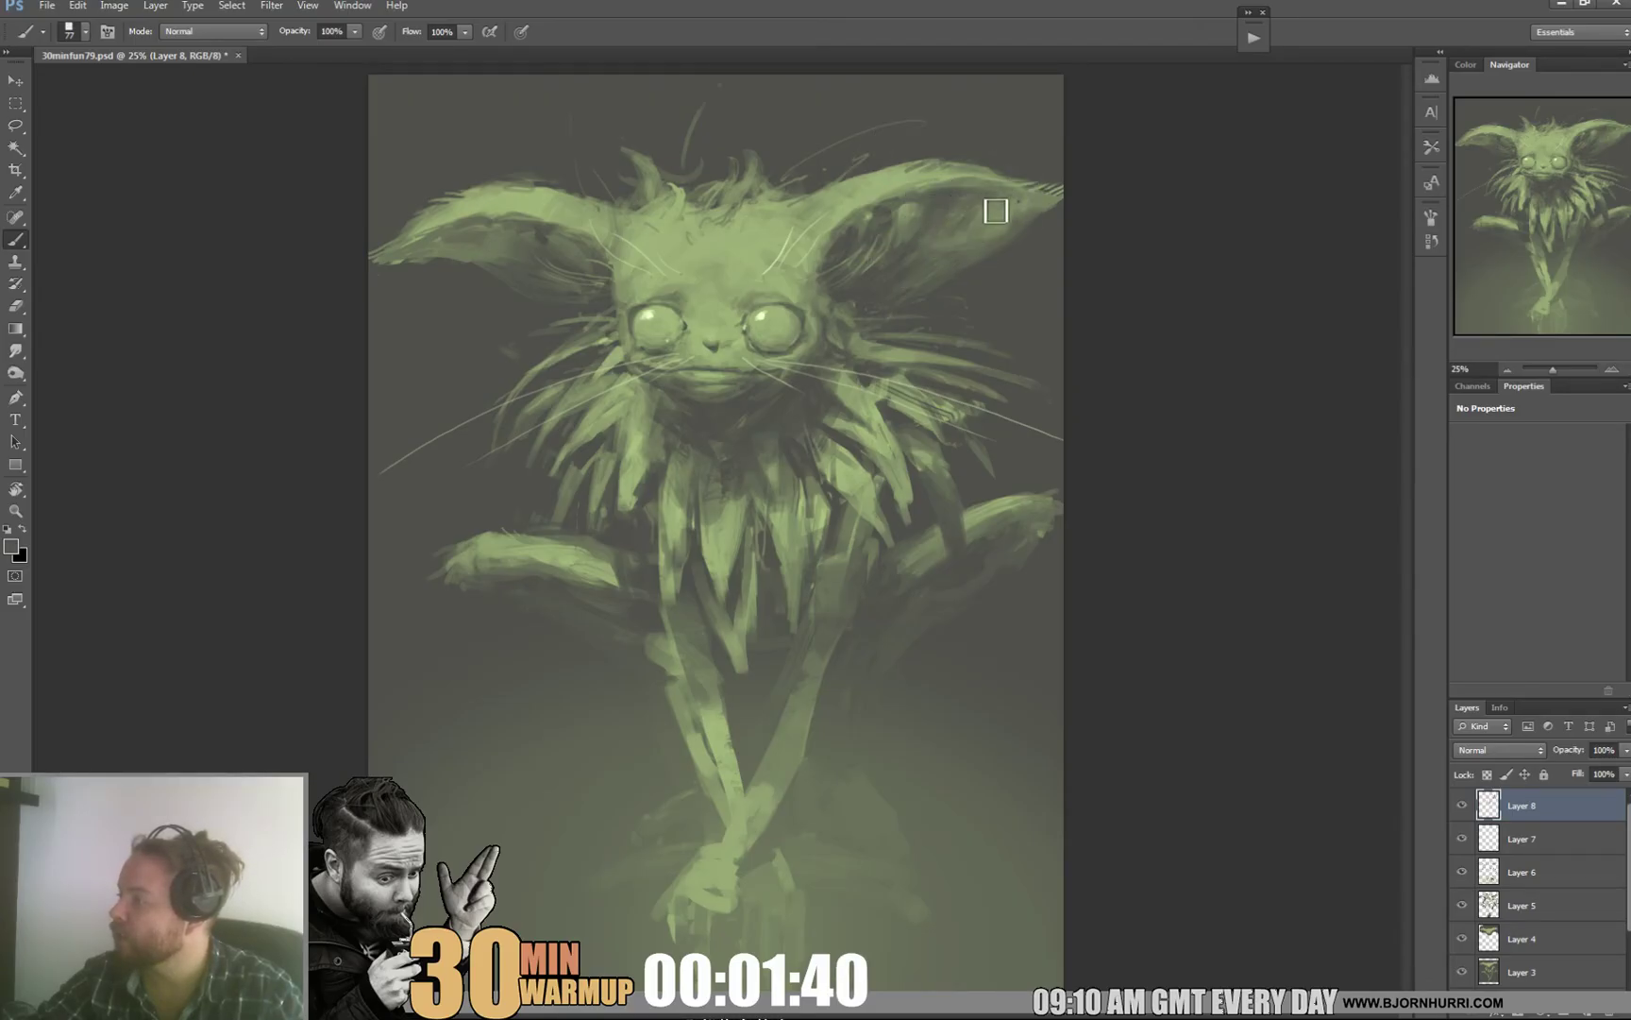
Step: Set the brush to 38 px and rework the left ear, the left collar feathers and the hair tuft with sampled greens
right_click(1056, 238)
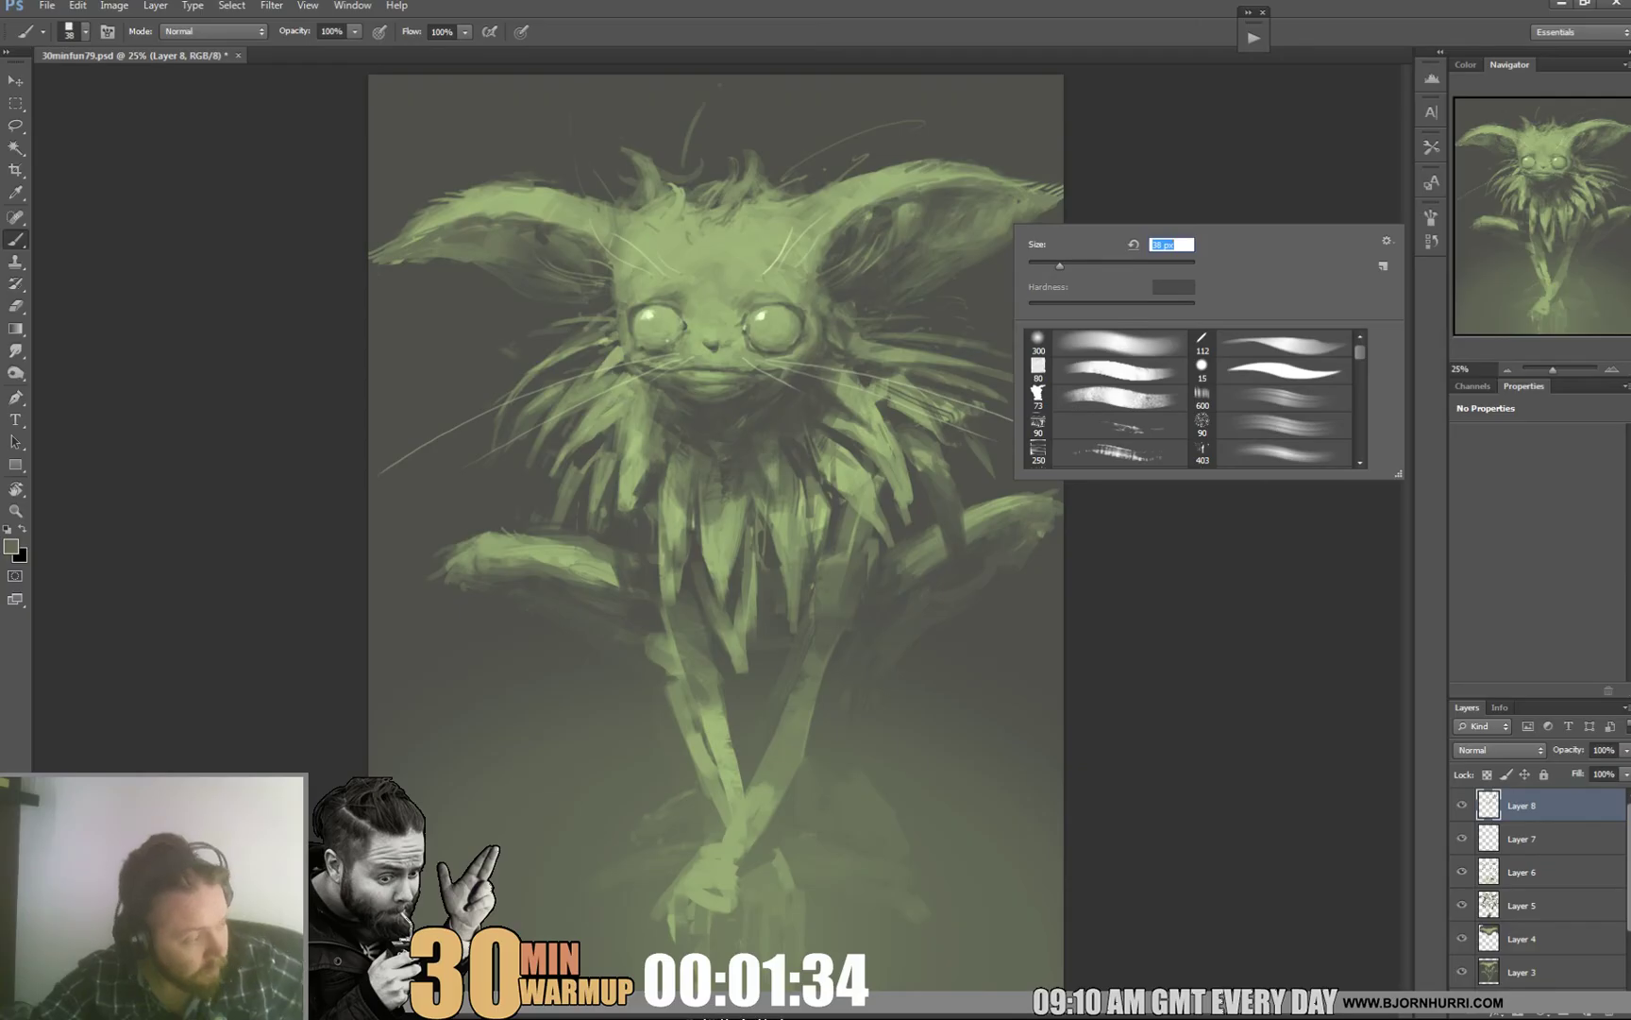
left_click(488, 260)
left_click(466, 244, "alt")
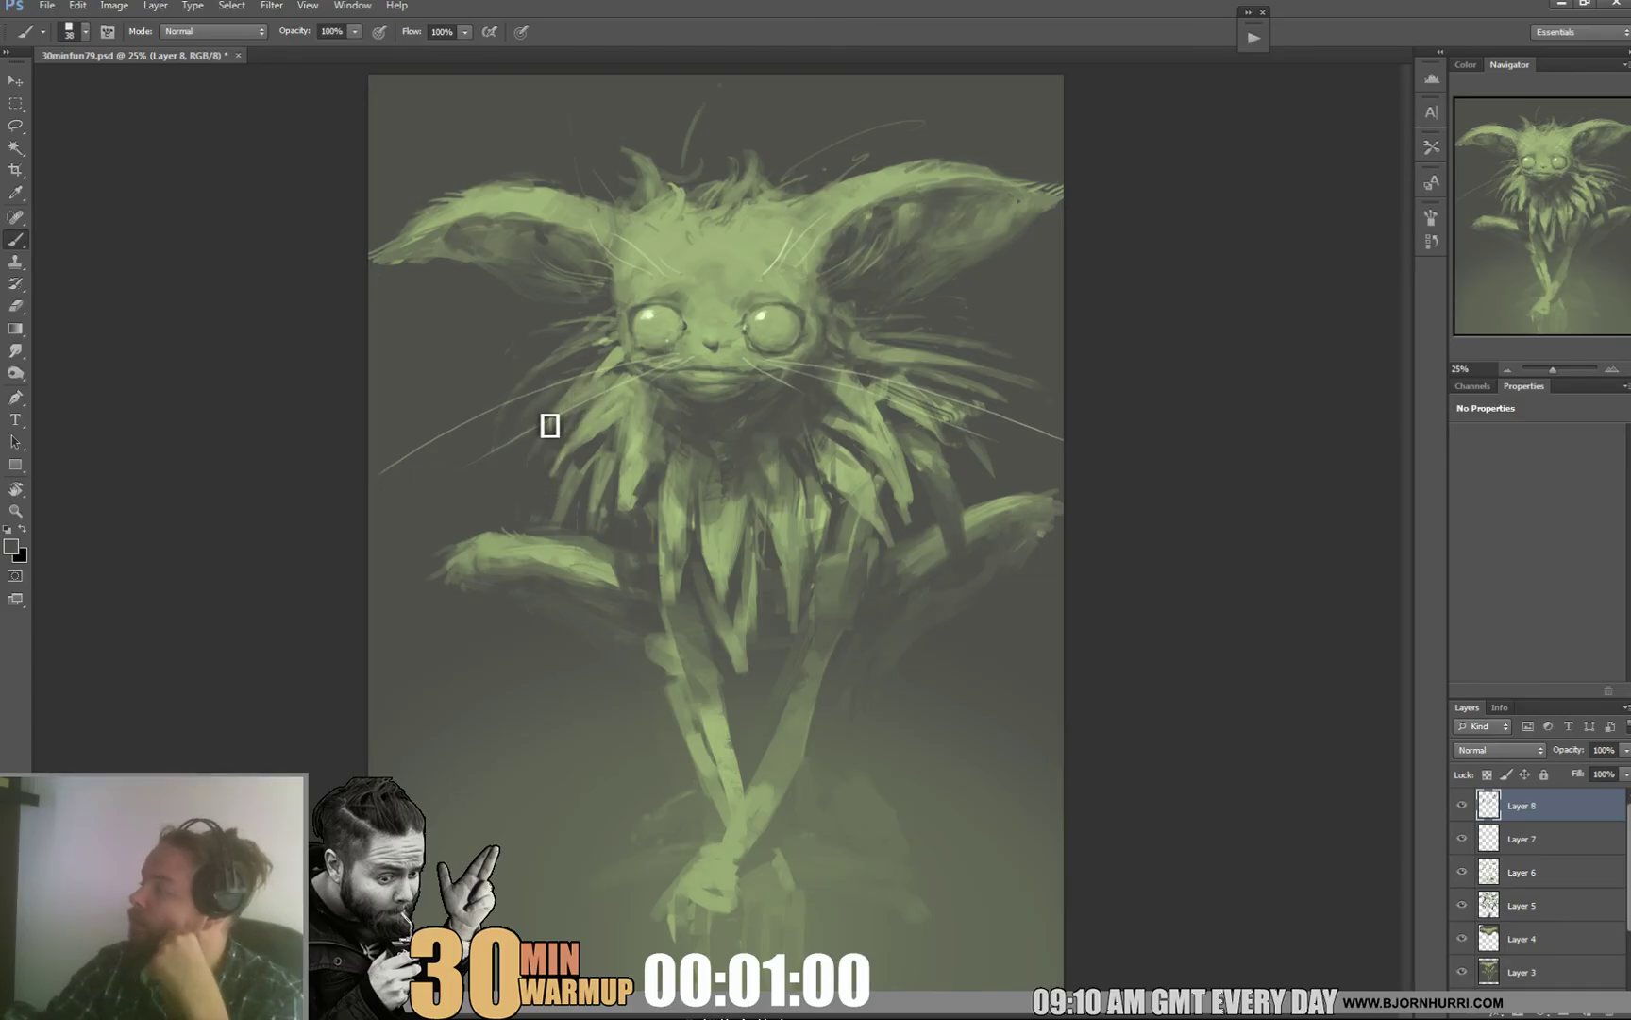
left_click(586, 384, "alt")
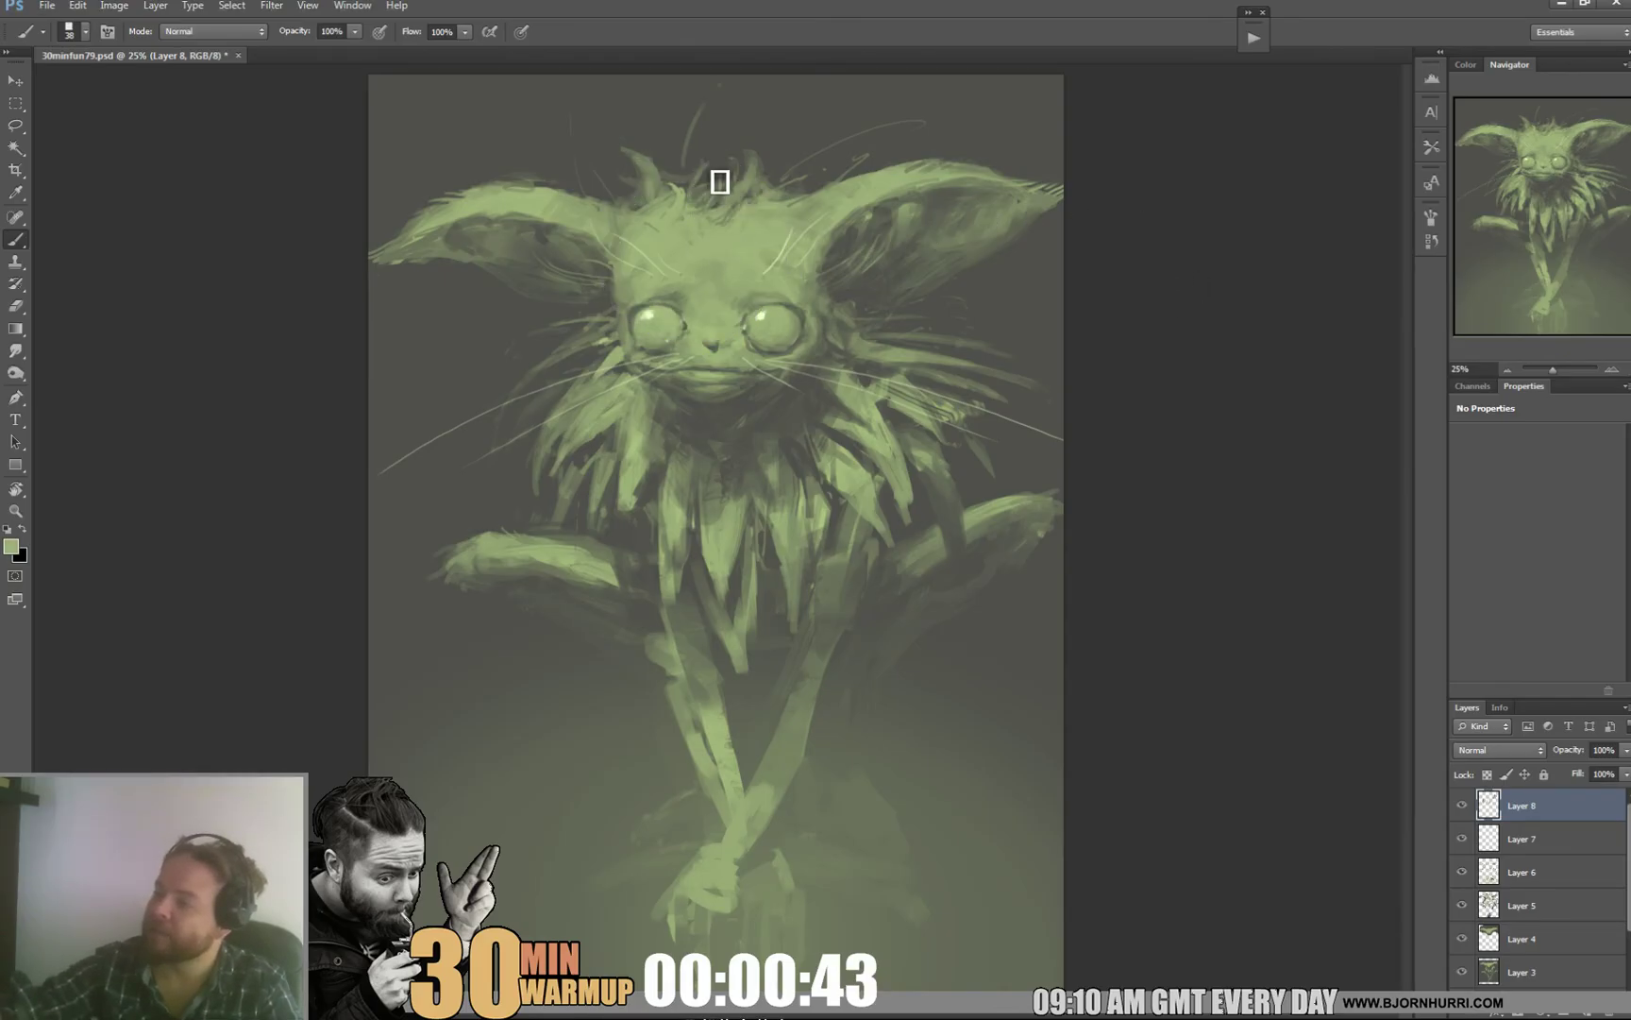
left_click(704, 181, "alt")
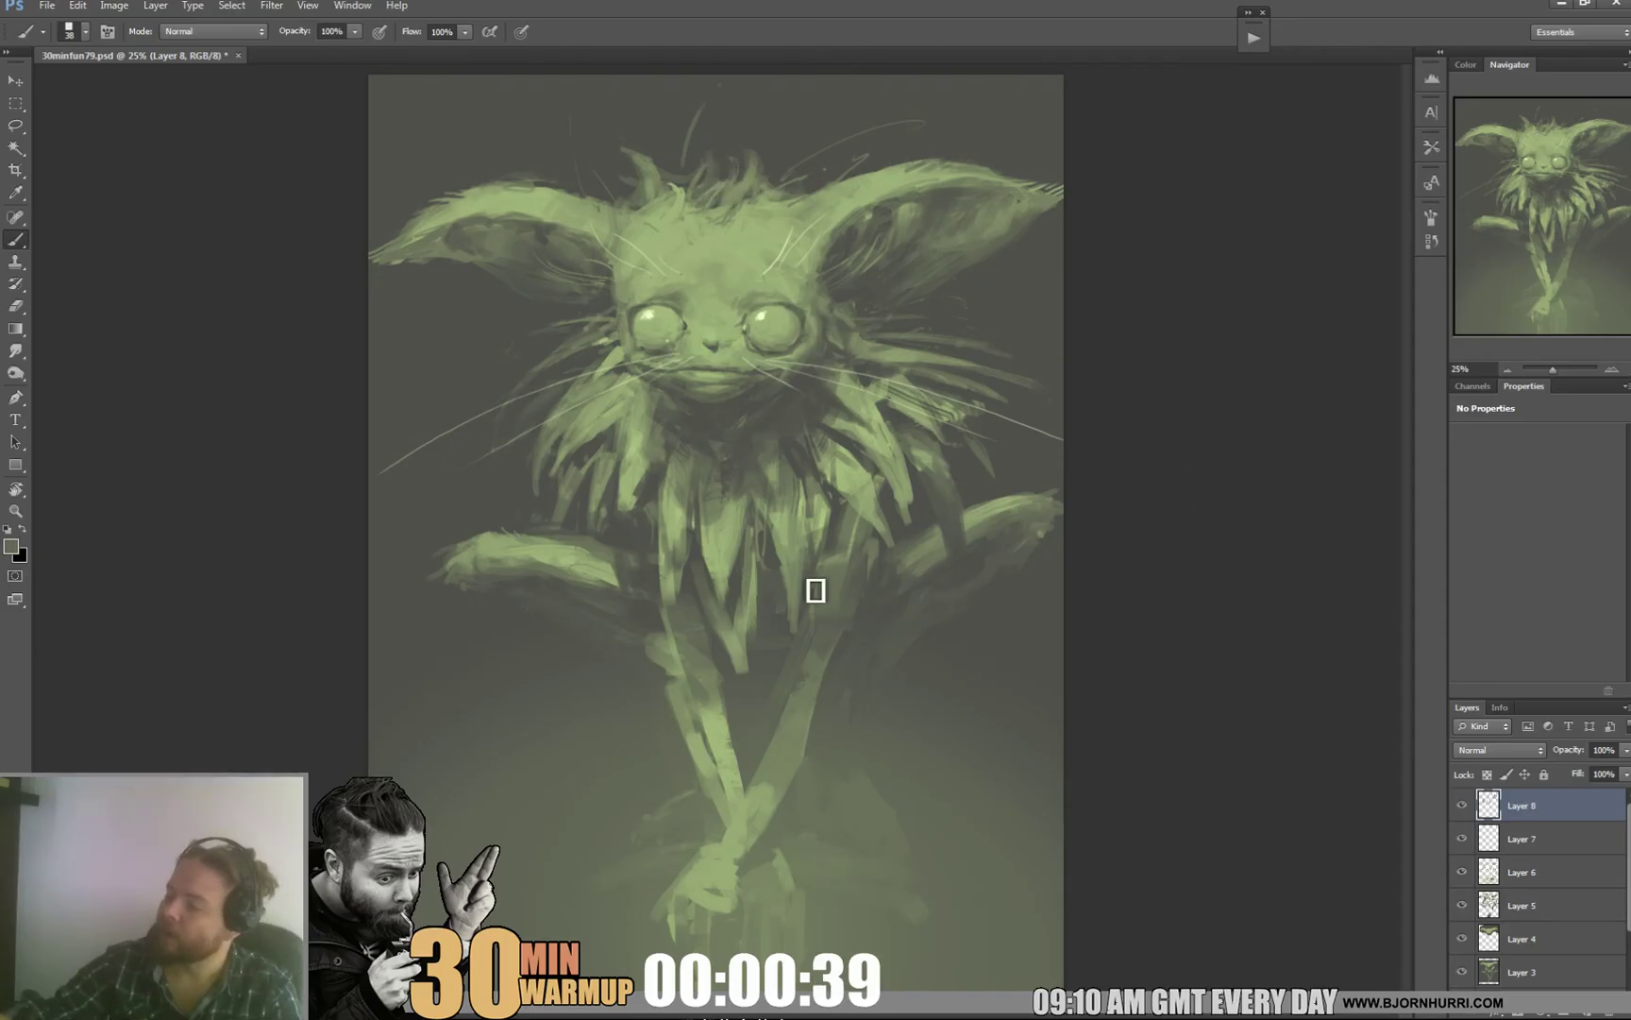
Step: Set the brush to 94 px and slim the left arm's outer edge with sampled background greens
right_click(703, 741)
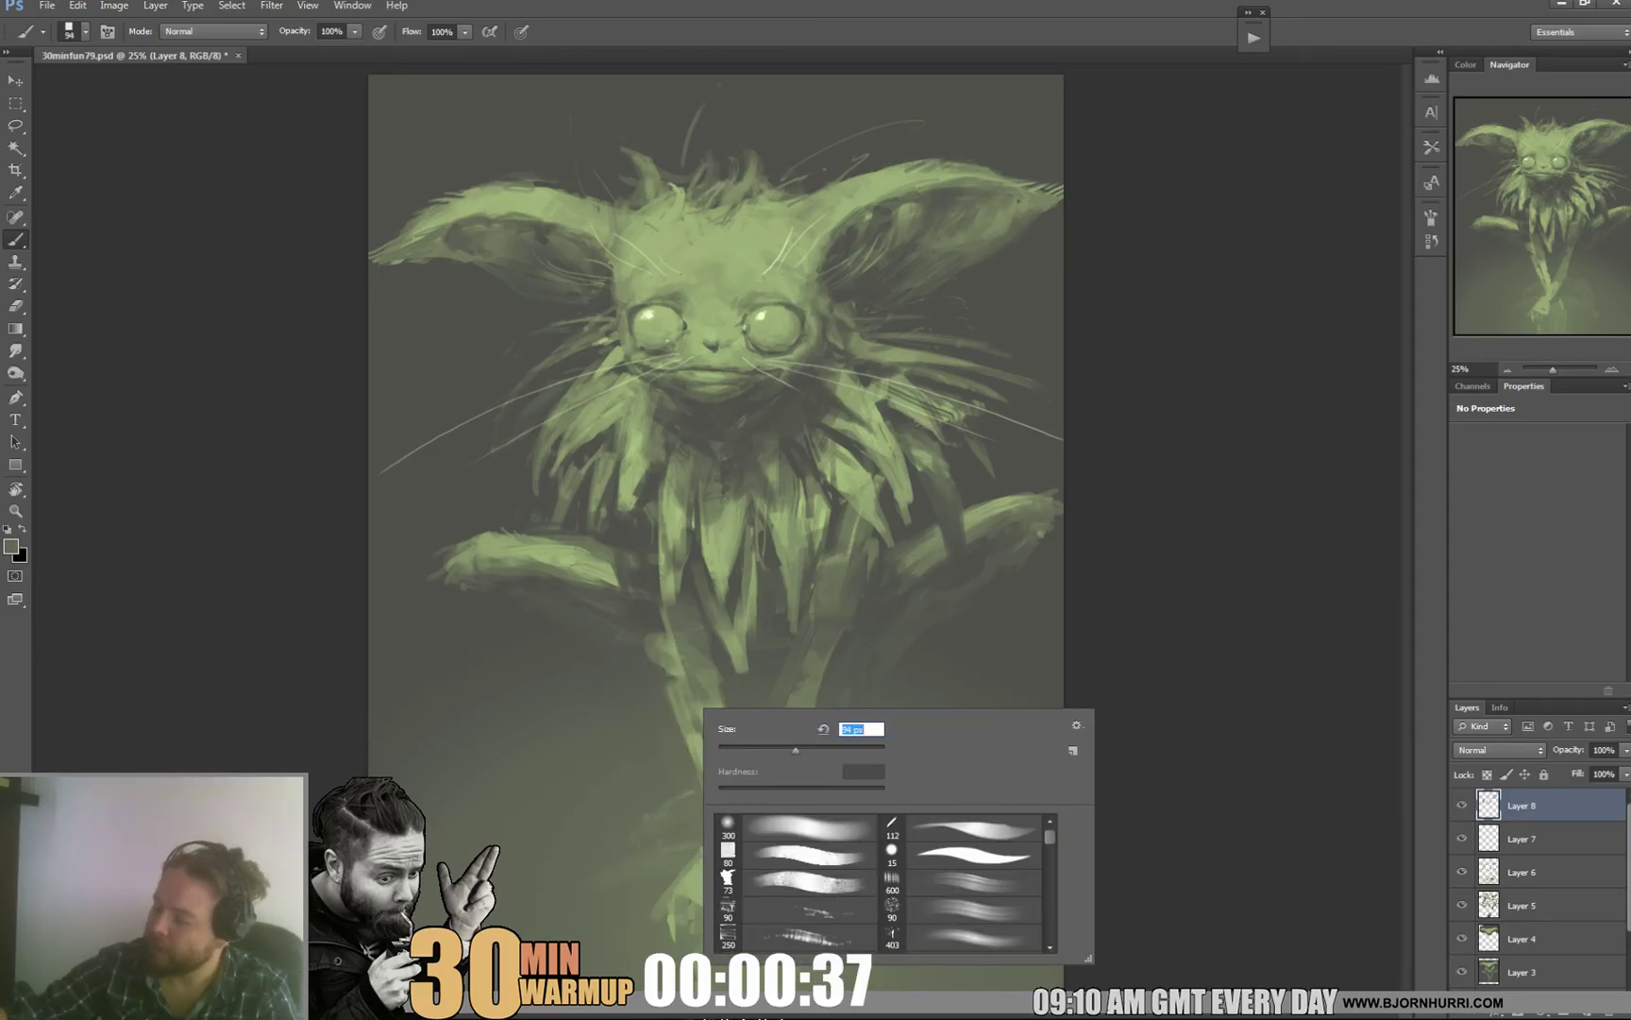
key("Return")
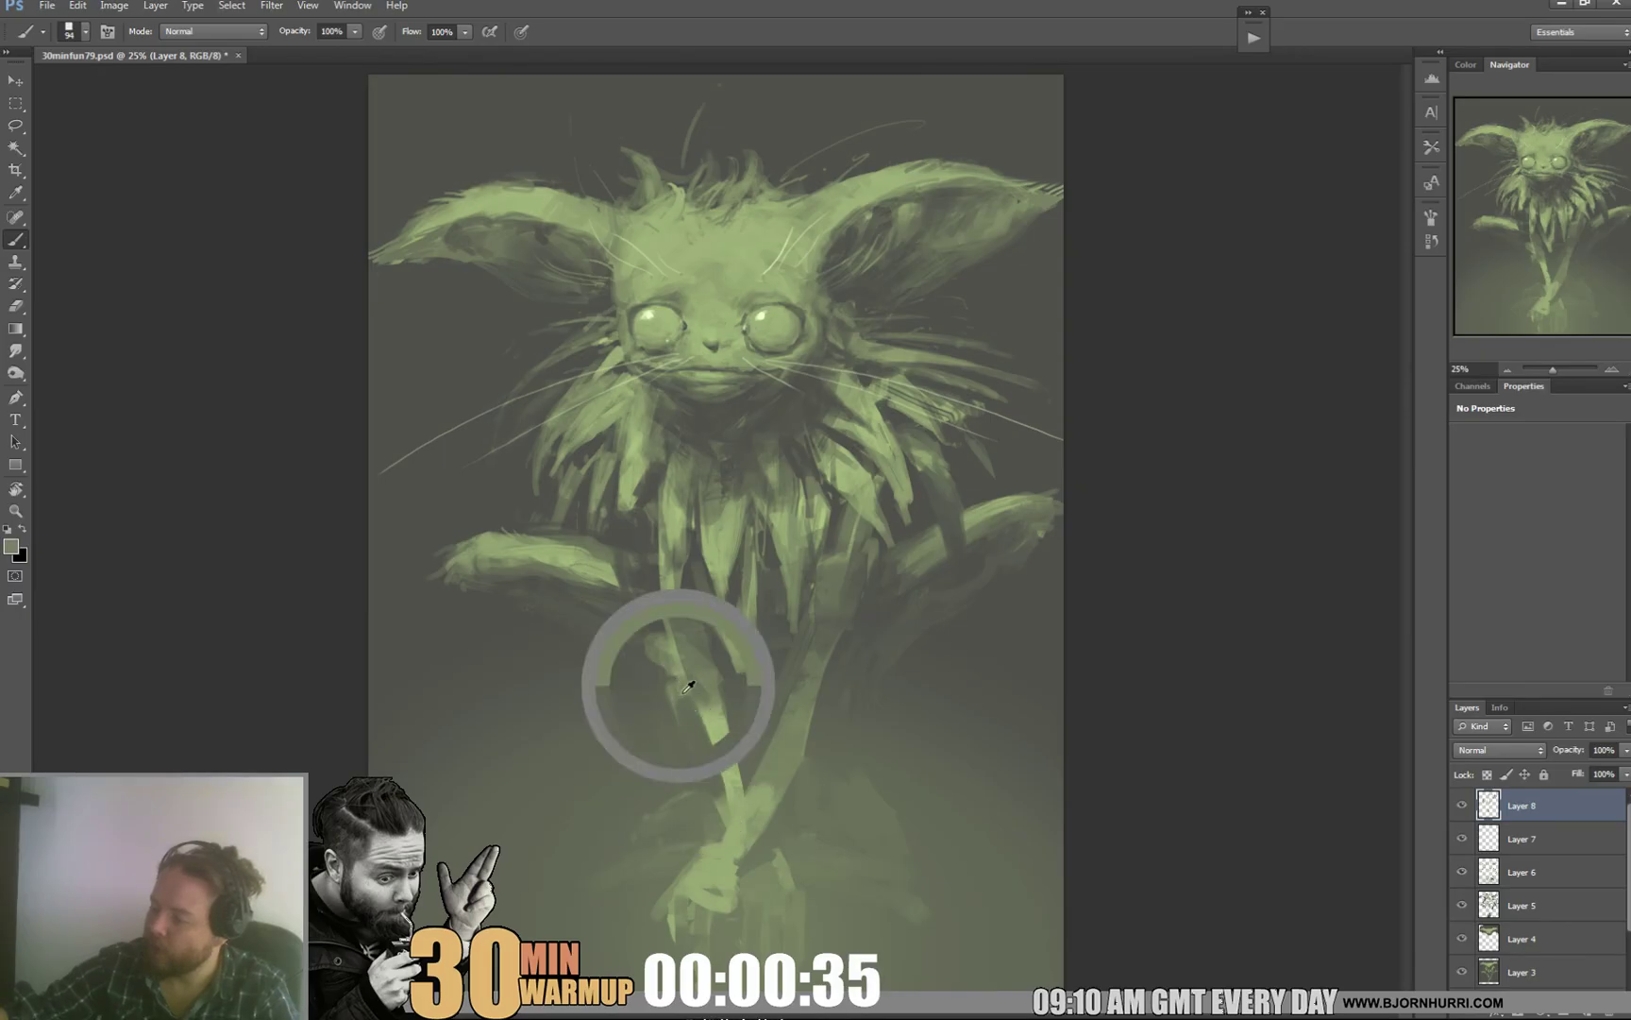
left_click(652, 634, "alt")
left_click(632, 625, "alt")
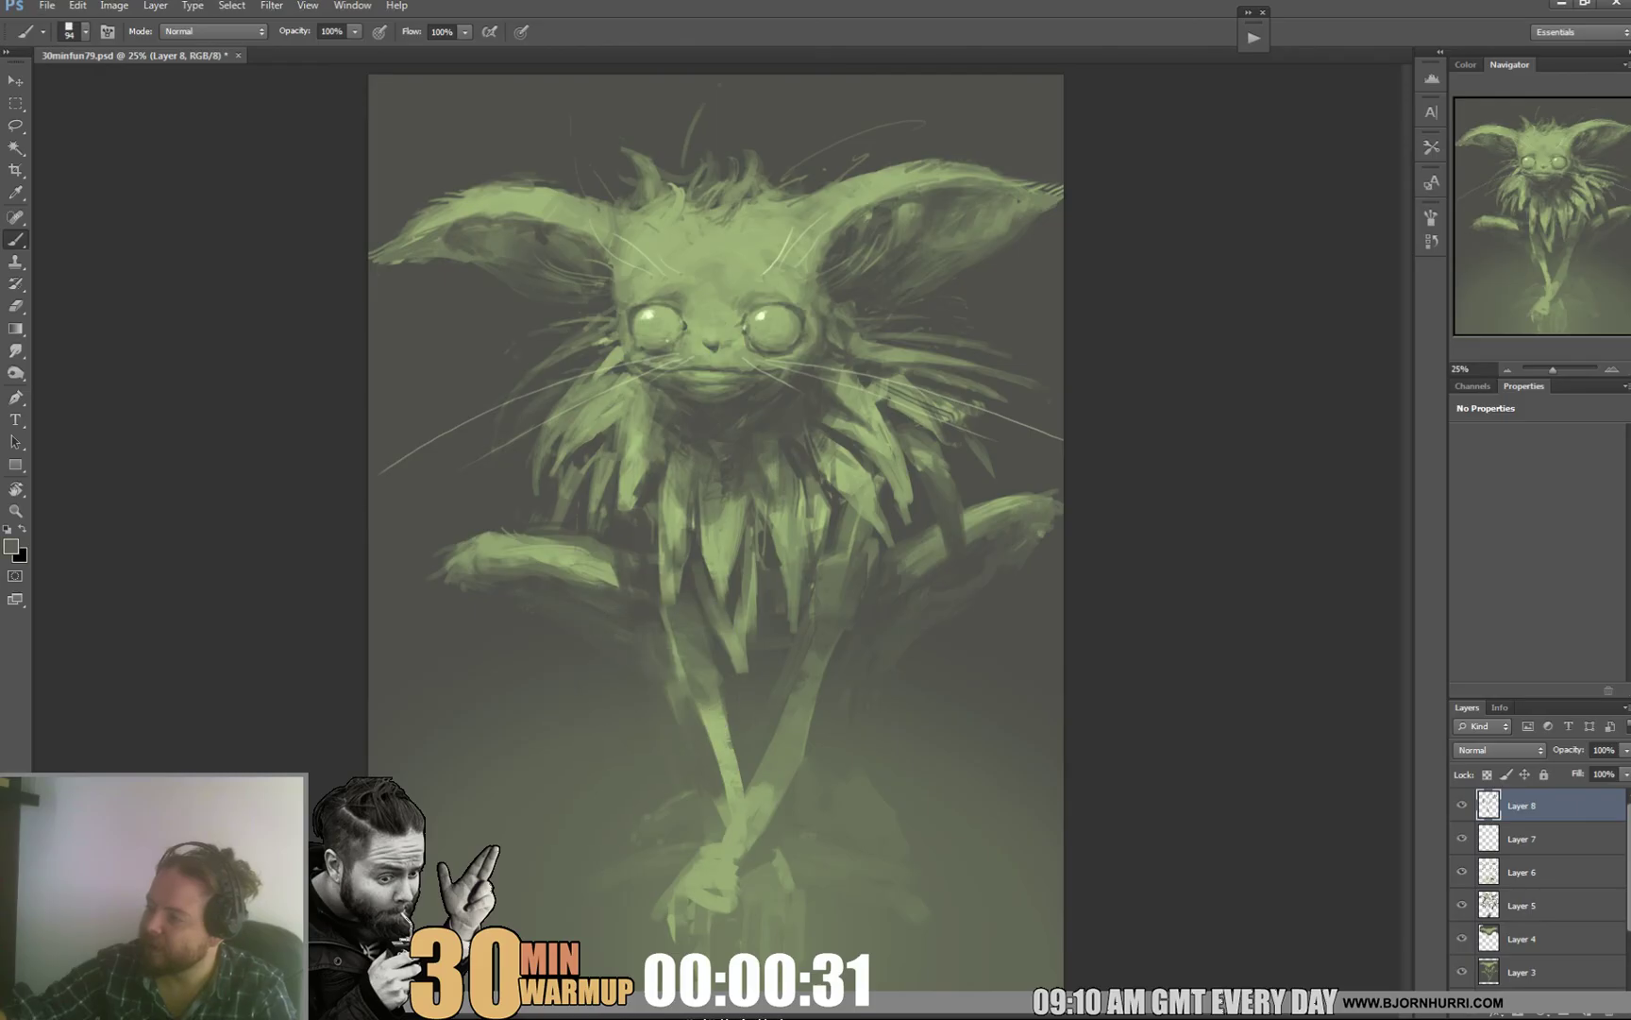
Step: Add a new layer above Layer 8 and paint a long curling tail around the feet in a sampled light green
key("ctrl+shift+alt+n")
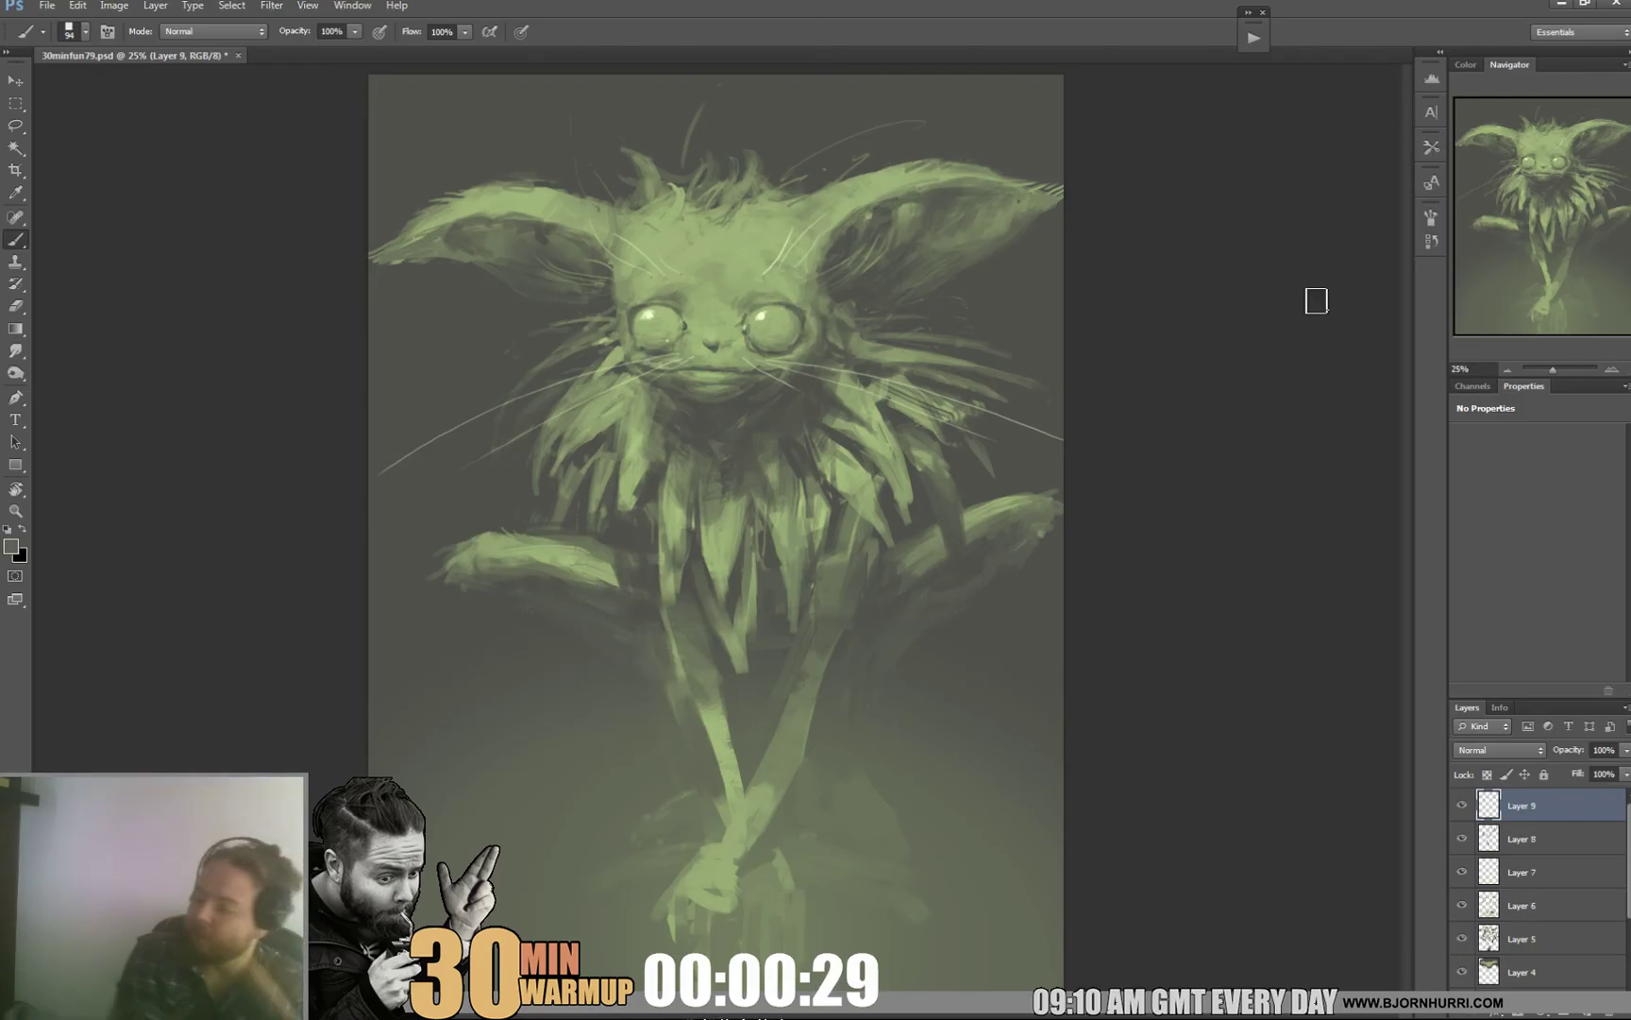
left_click(762, 809, "alt")
mouse_move(448, 874)
left_mouse_down()
mouse_move(575, 730)
mouse_move(725, 782)
left_mouse_up()
key("e")
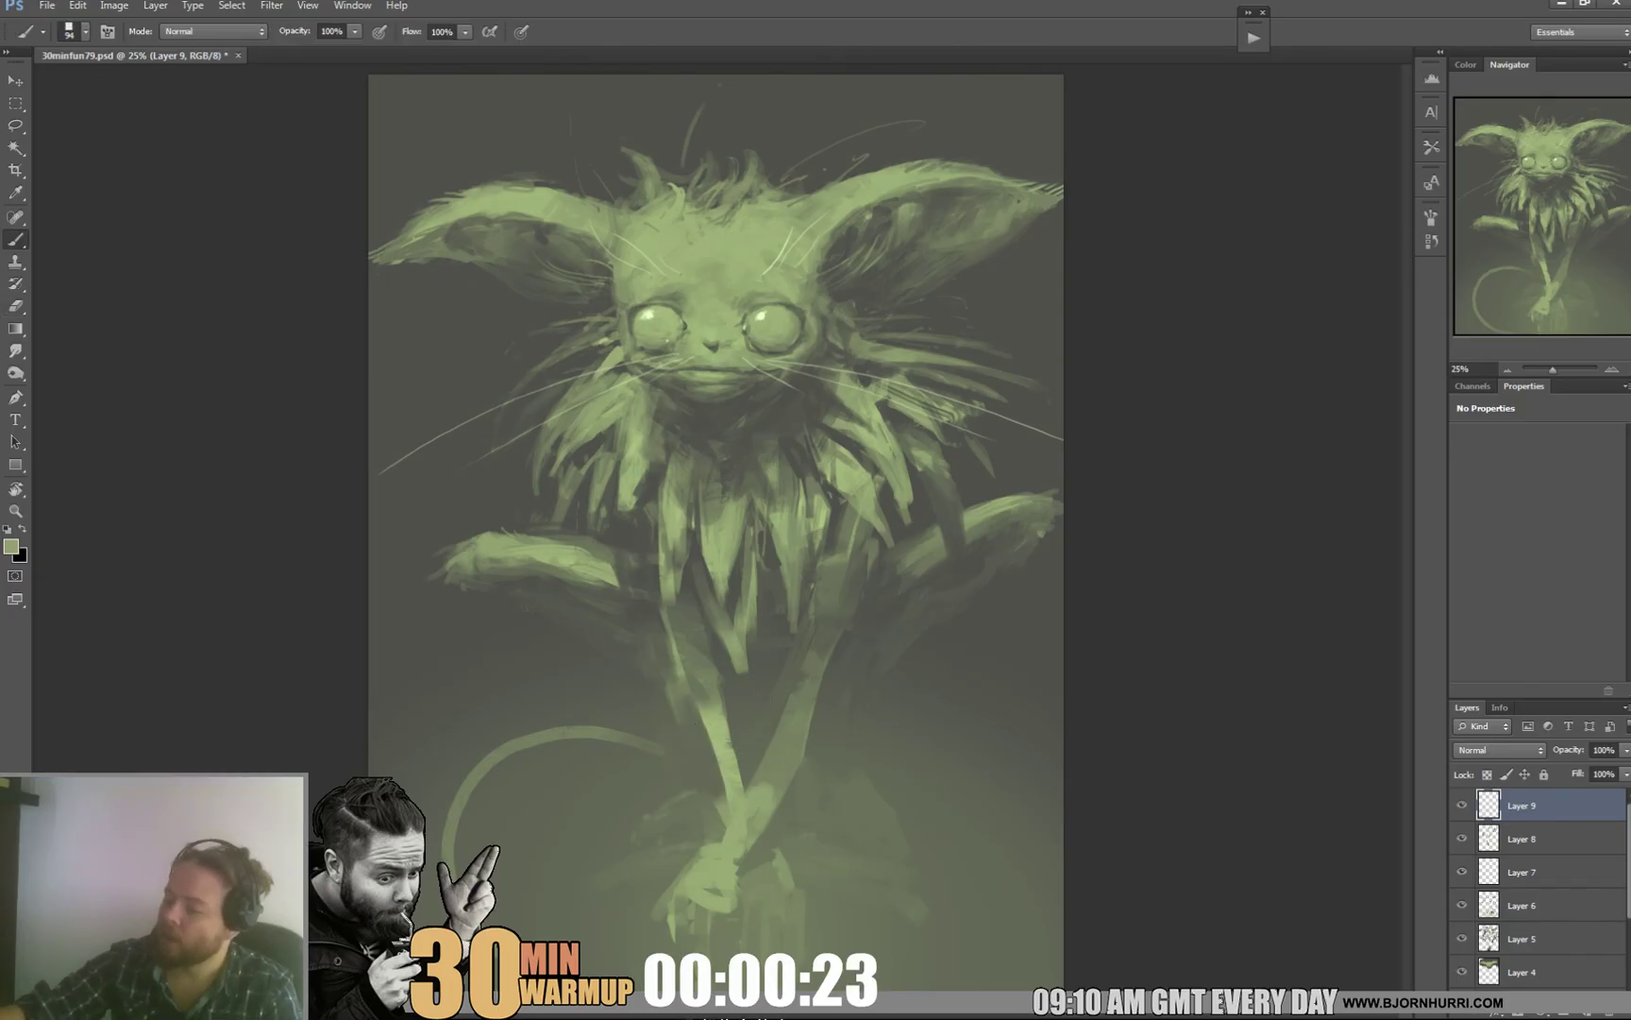
mouse_move(703, 953)
left_mouse_down()
mouse_move(935, 817)
mouse_move(1012, 861)
left_mouse_up()
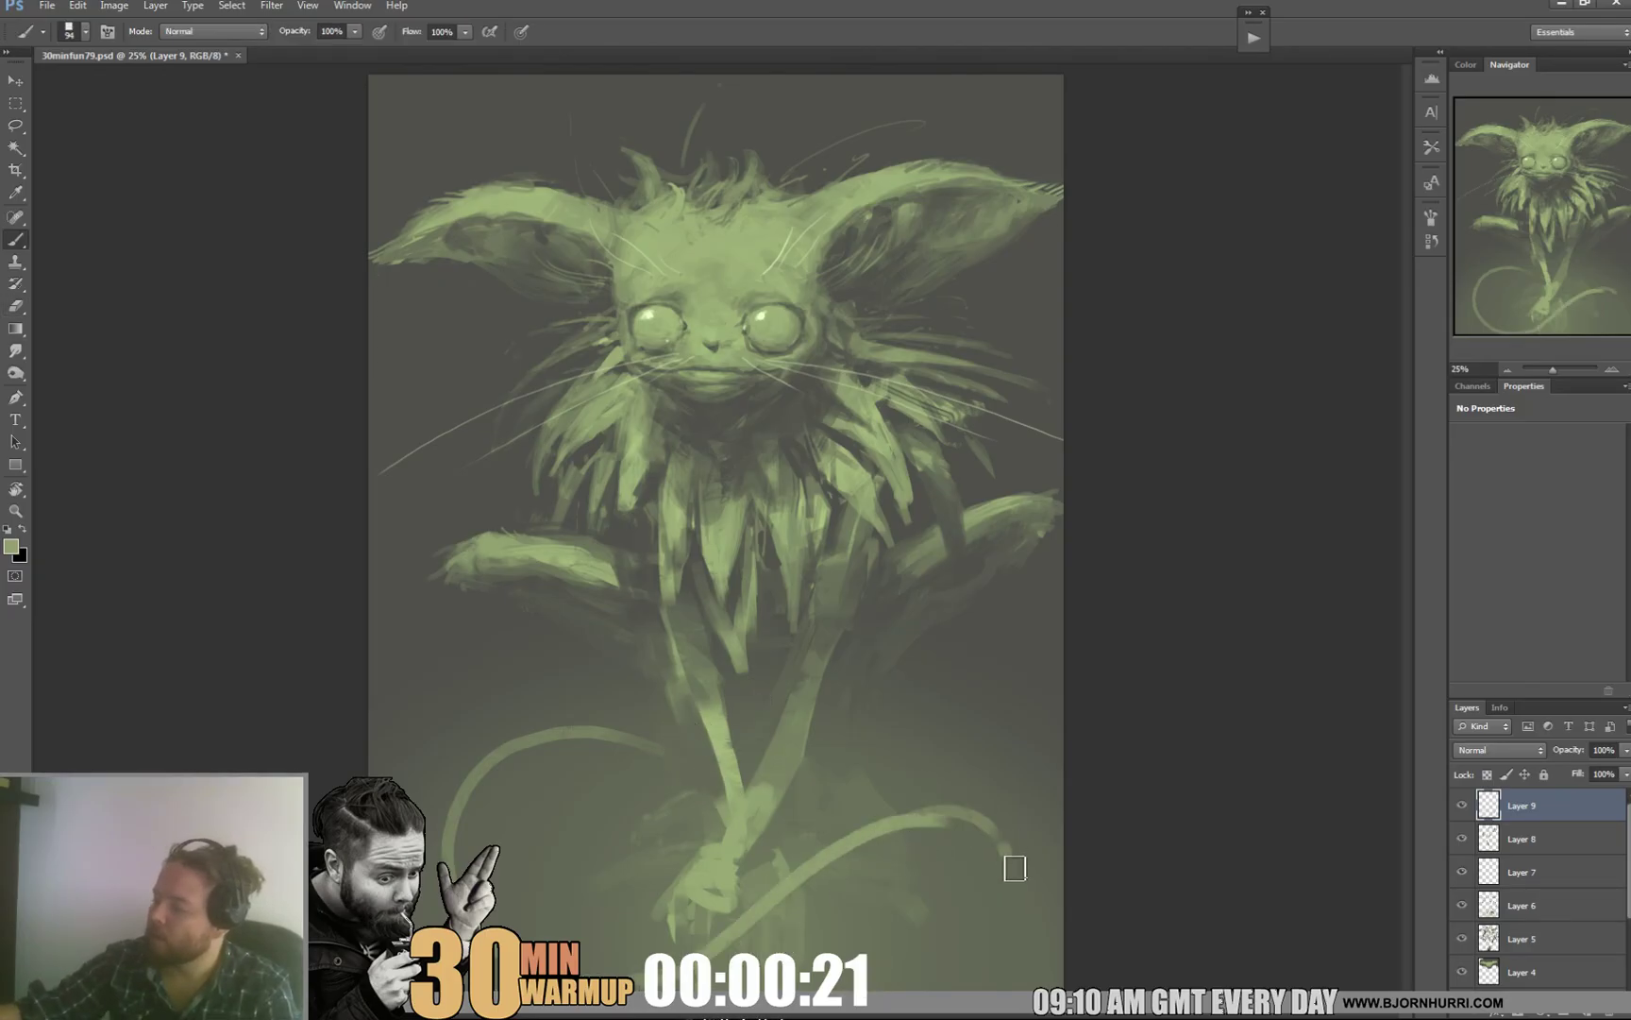
left_click_drag(595, 729, 666, 765)
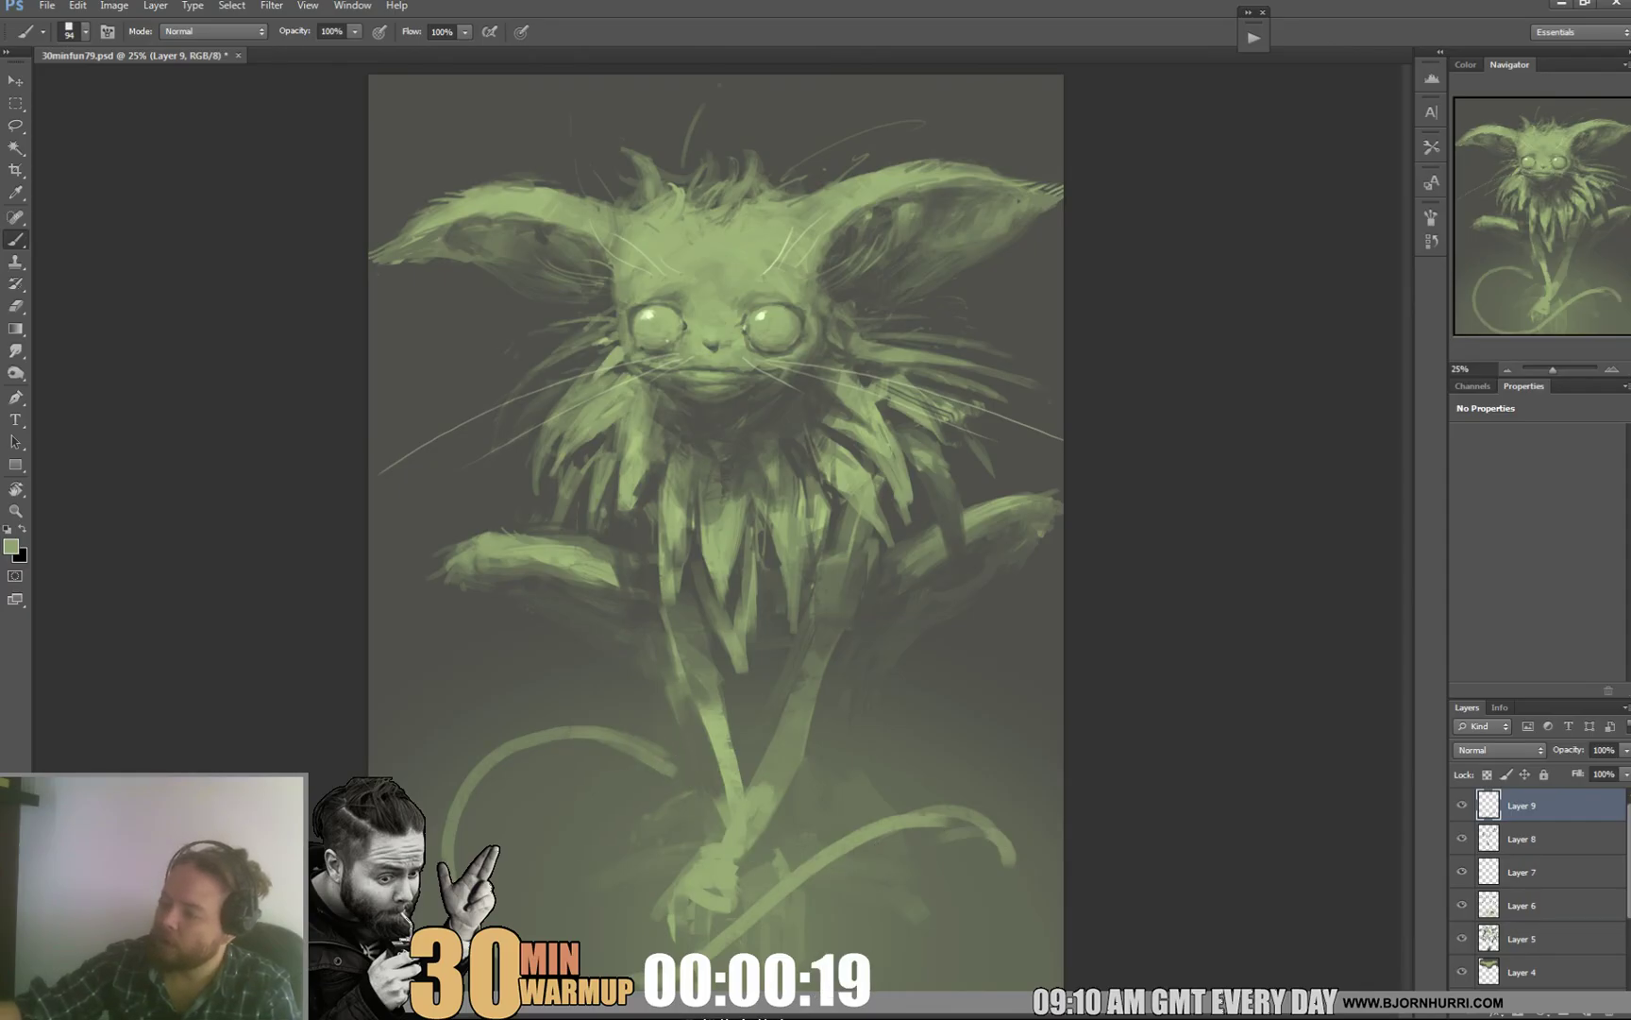
left_click_drag(910, 764, 889, 681)
Step: Set the brush to 215 px and fade the tail's left arc and upper right segment with a sampled background green
key("e")
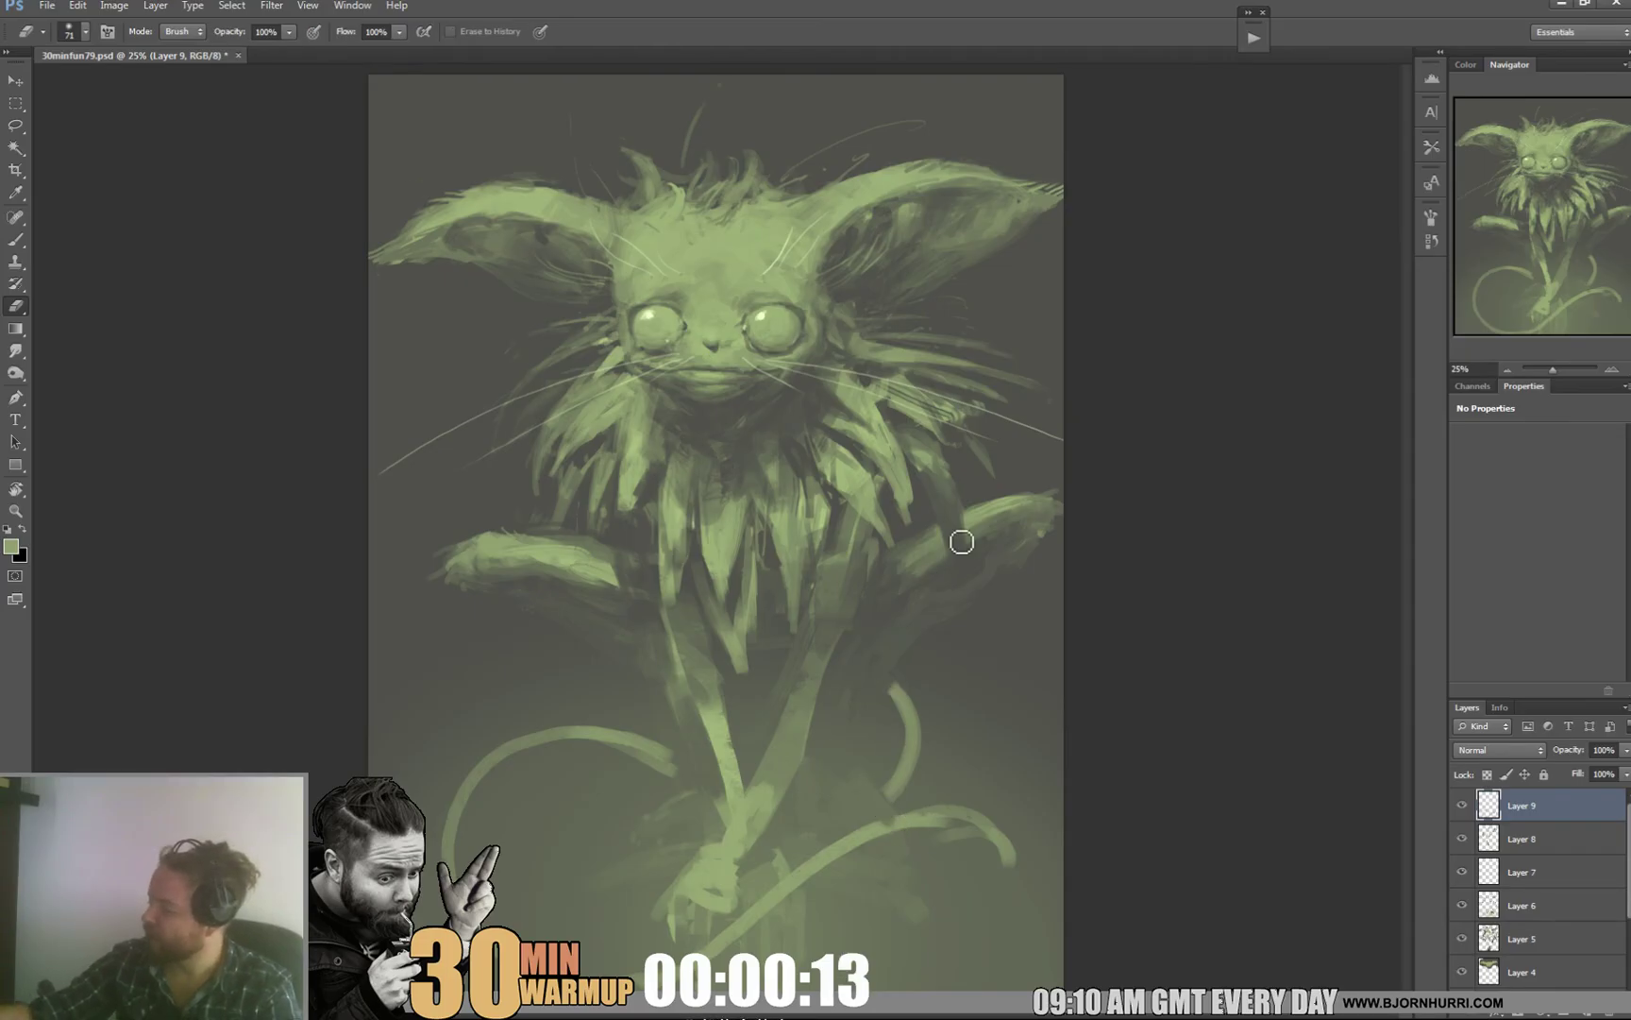
key("b")
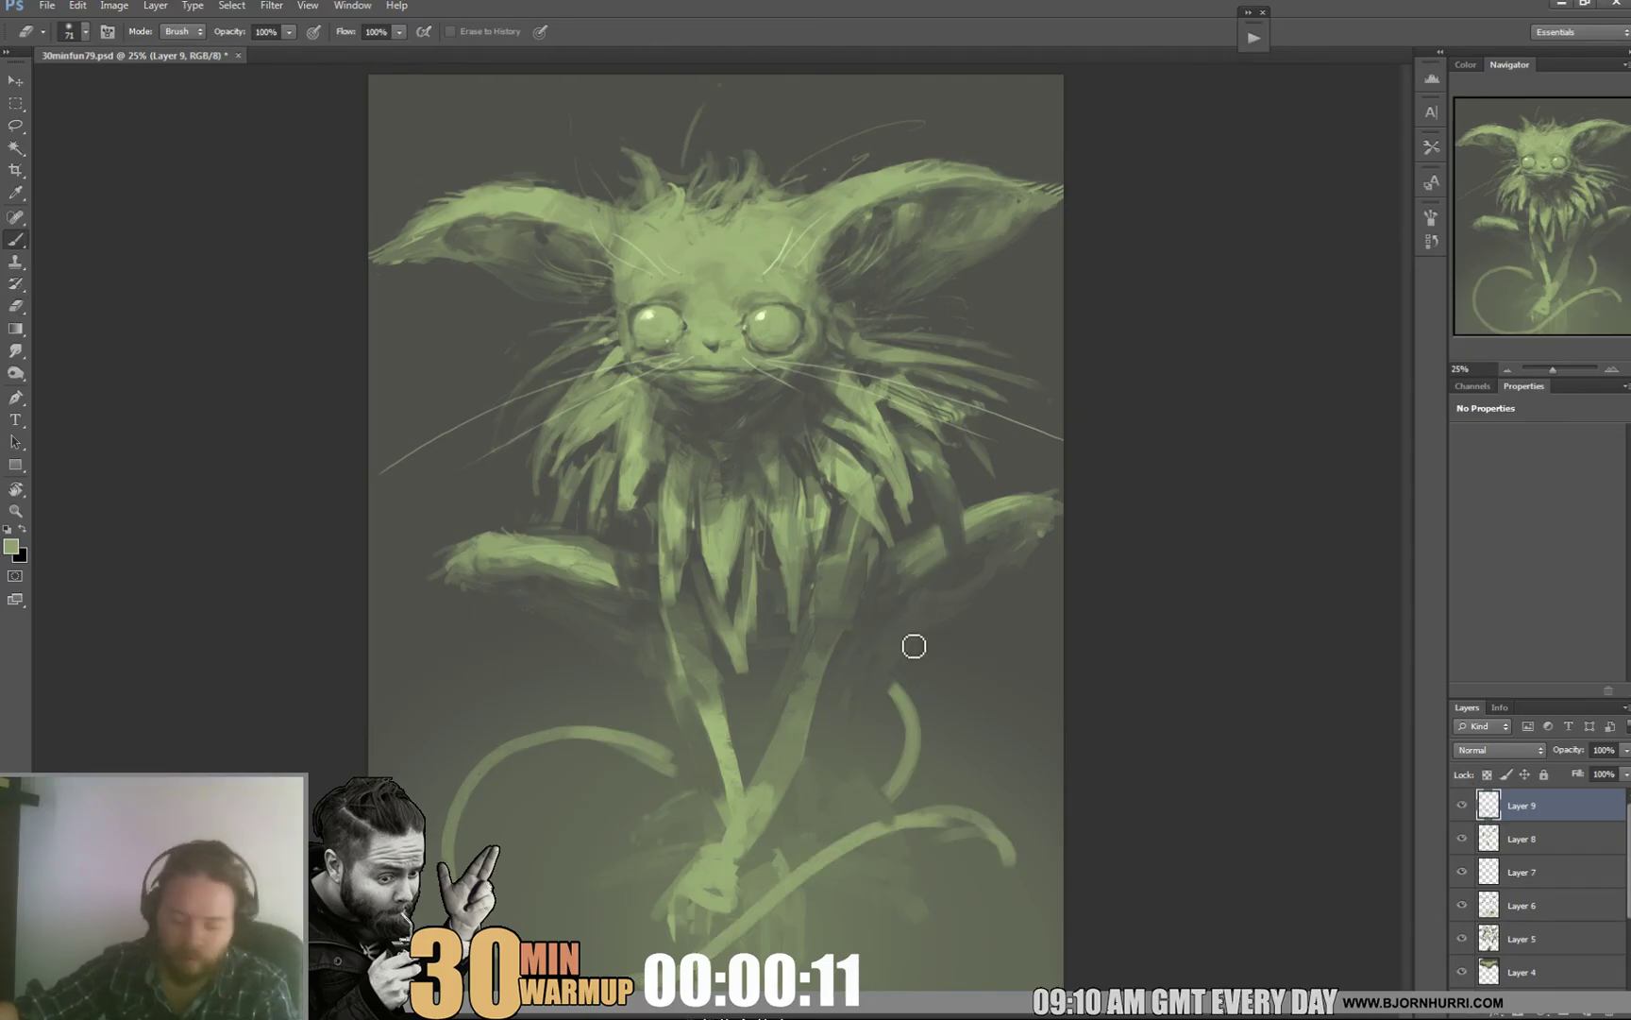
right_click(917, 651)
left_click_drag(1018, 702, 1066, 702)
left_click(646, 708, "alt")
mouse_move(658, 705)
left_mouse_down()
mouse_move(674, 773)
mouse_move(628, 687)
mouse_move(618, 786)
left_mouse_up()
left_click_drag(589, 717, 579, 749)
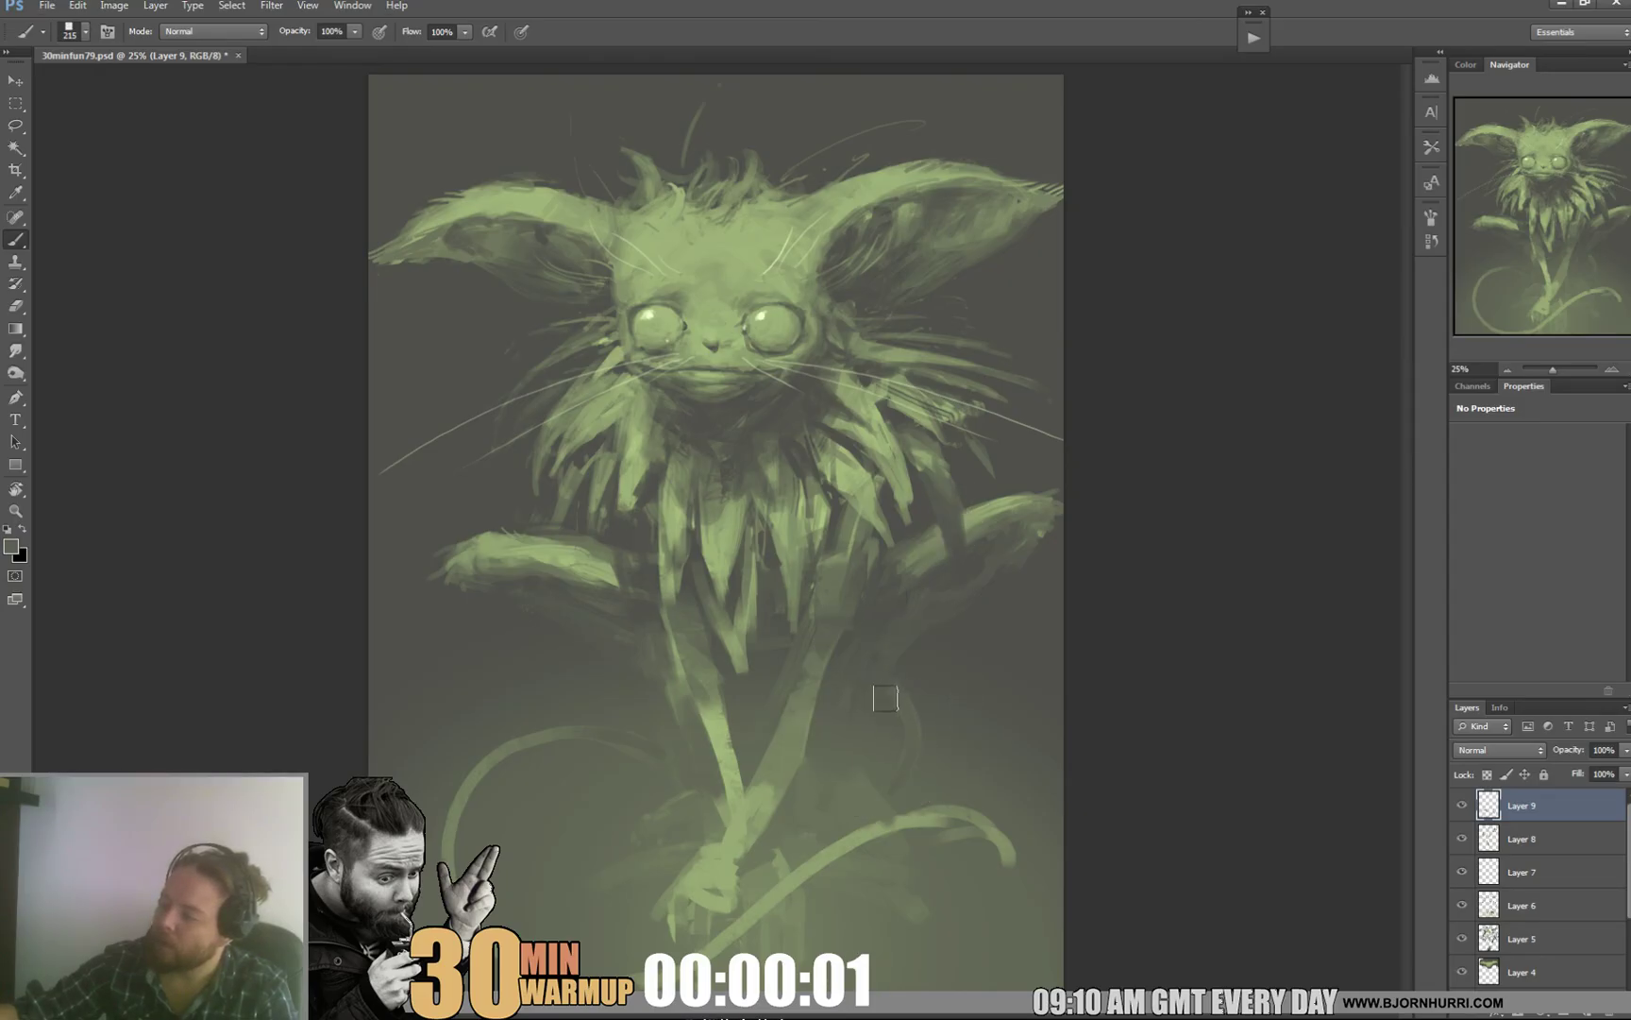
Step: Set the brush to 83 px and soften the faded tail sections into the haze with sampled greens
right_click(947, 707)
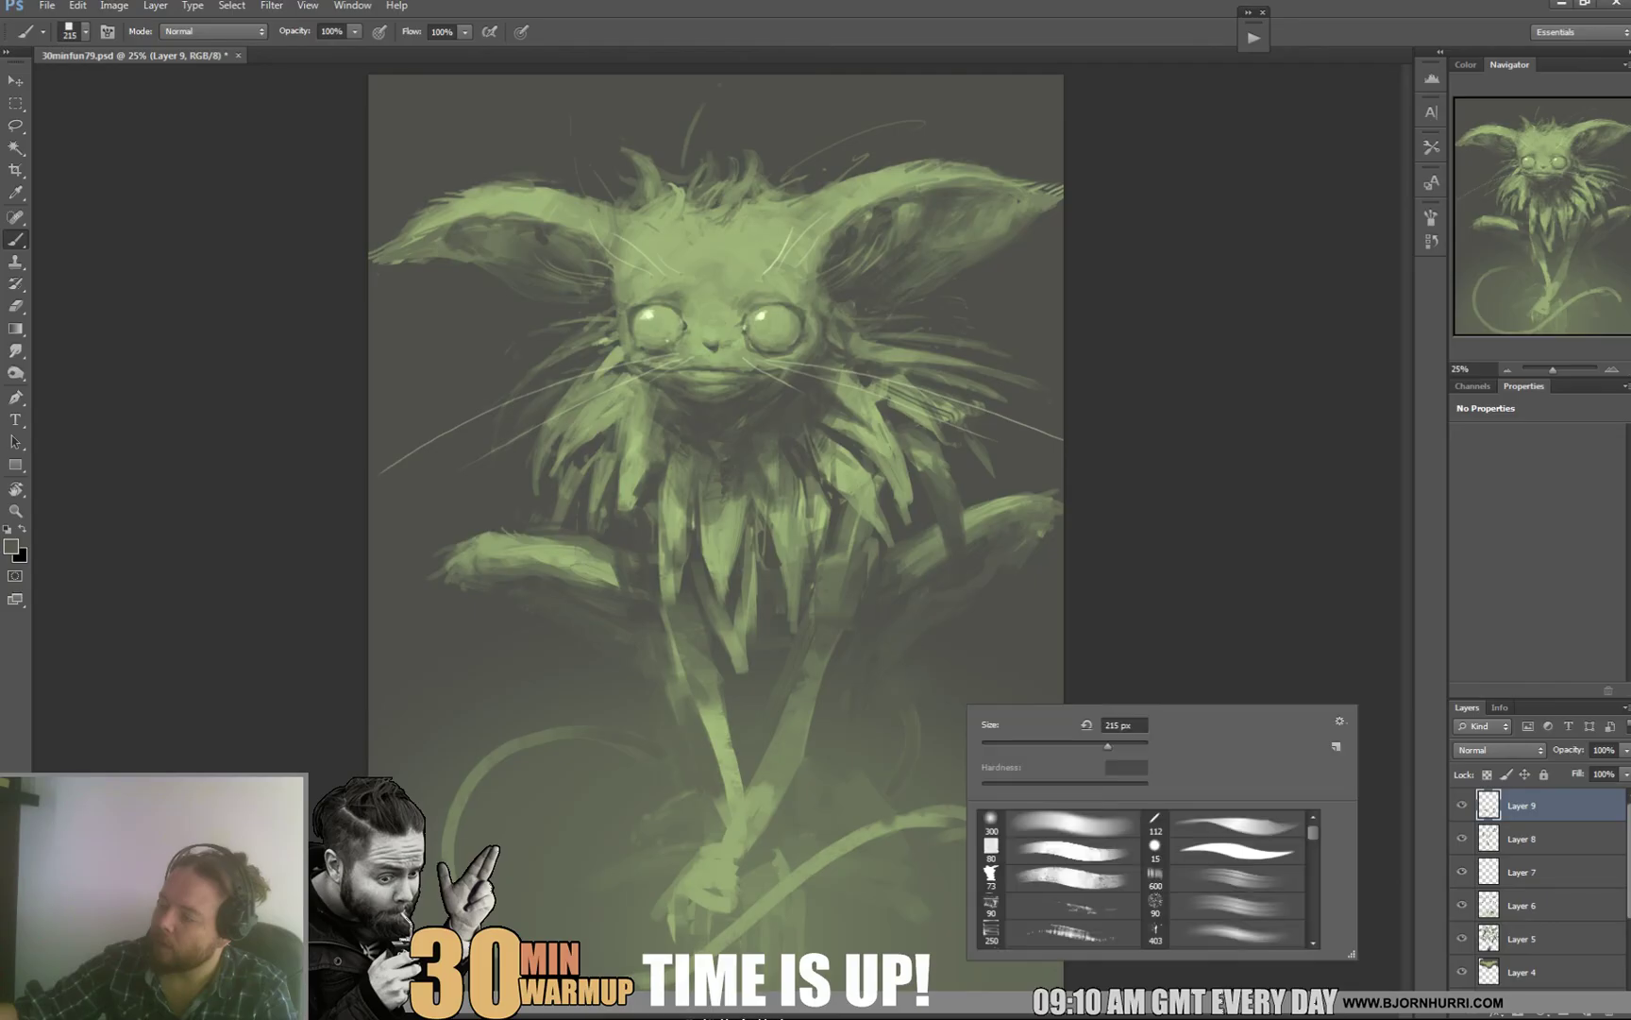
left_click(1052, 747)
left_click(904, 755, "alt")
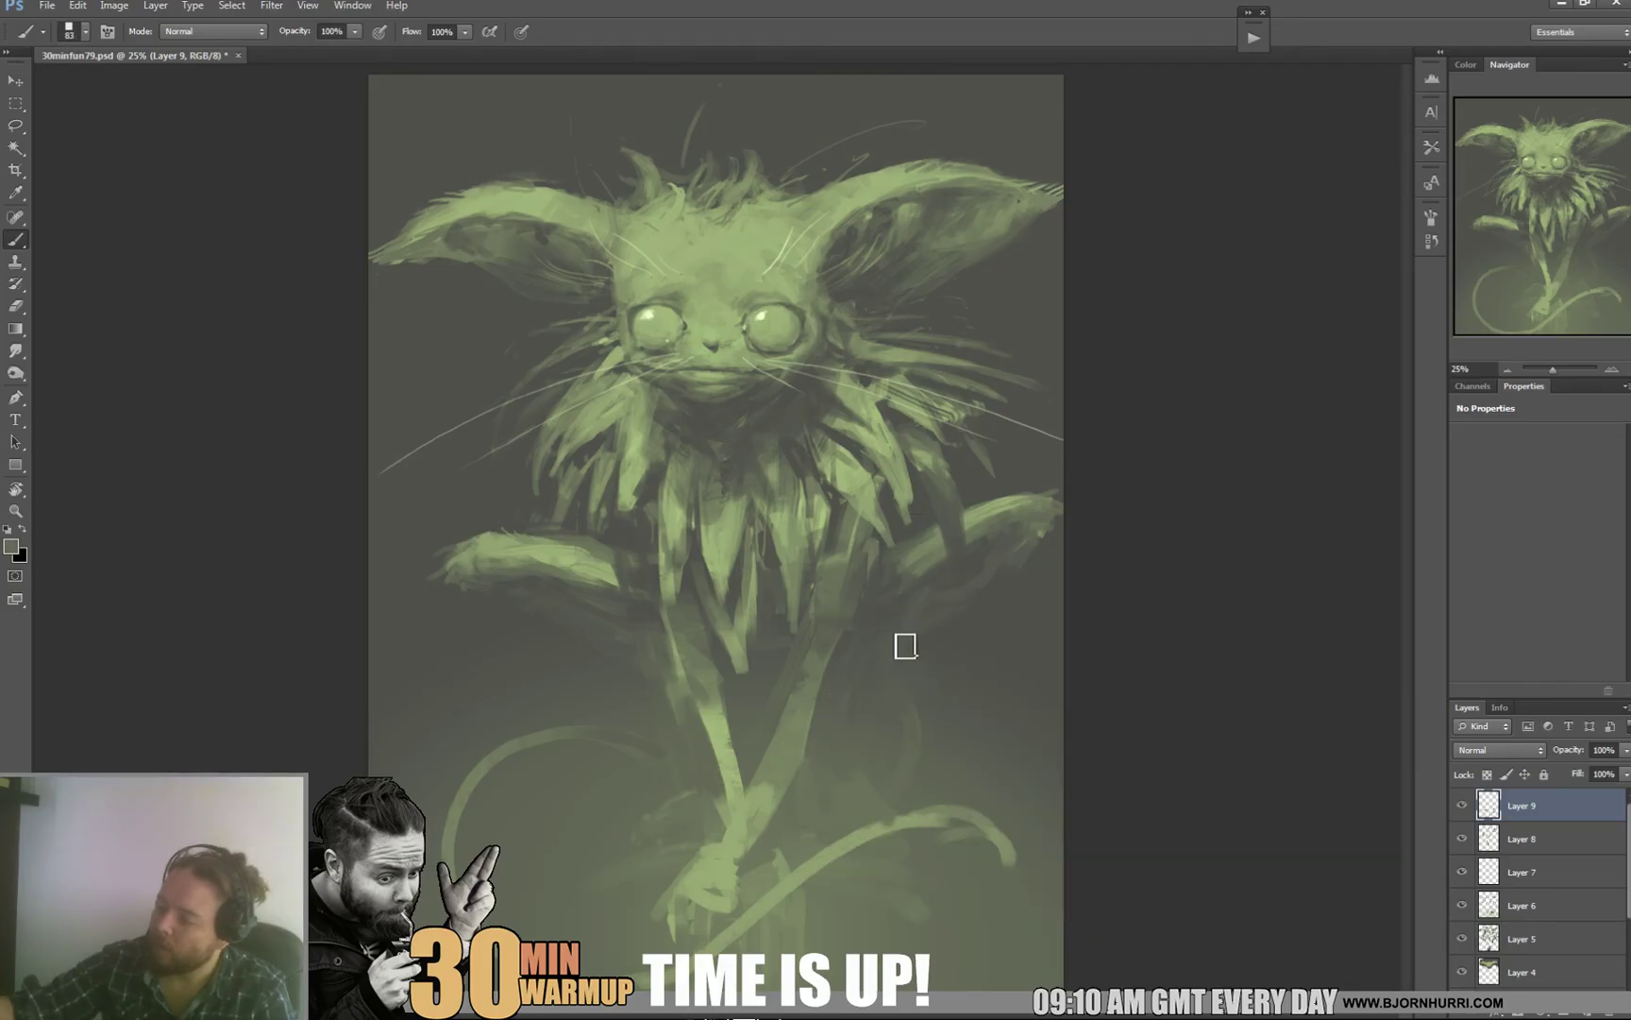
left_click(634, 754, "alt")
left_click_drag(612, 746, 679, 761)
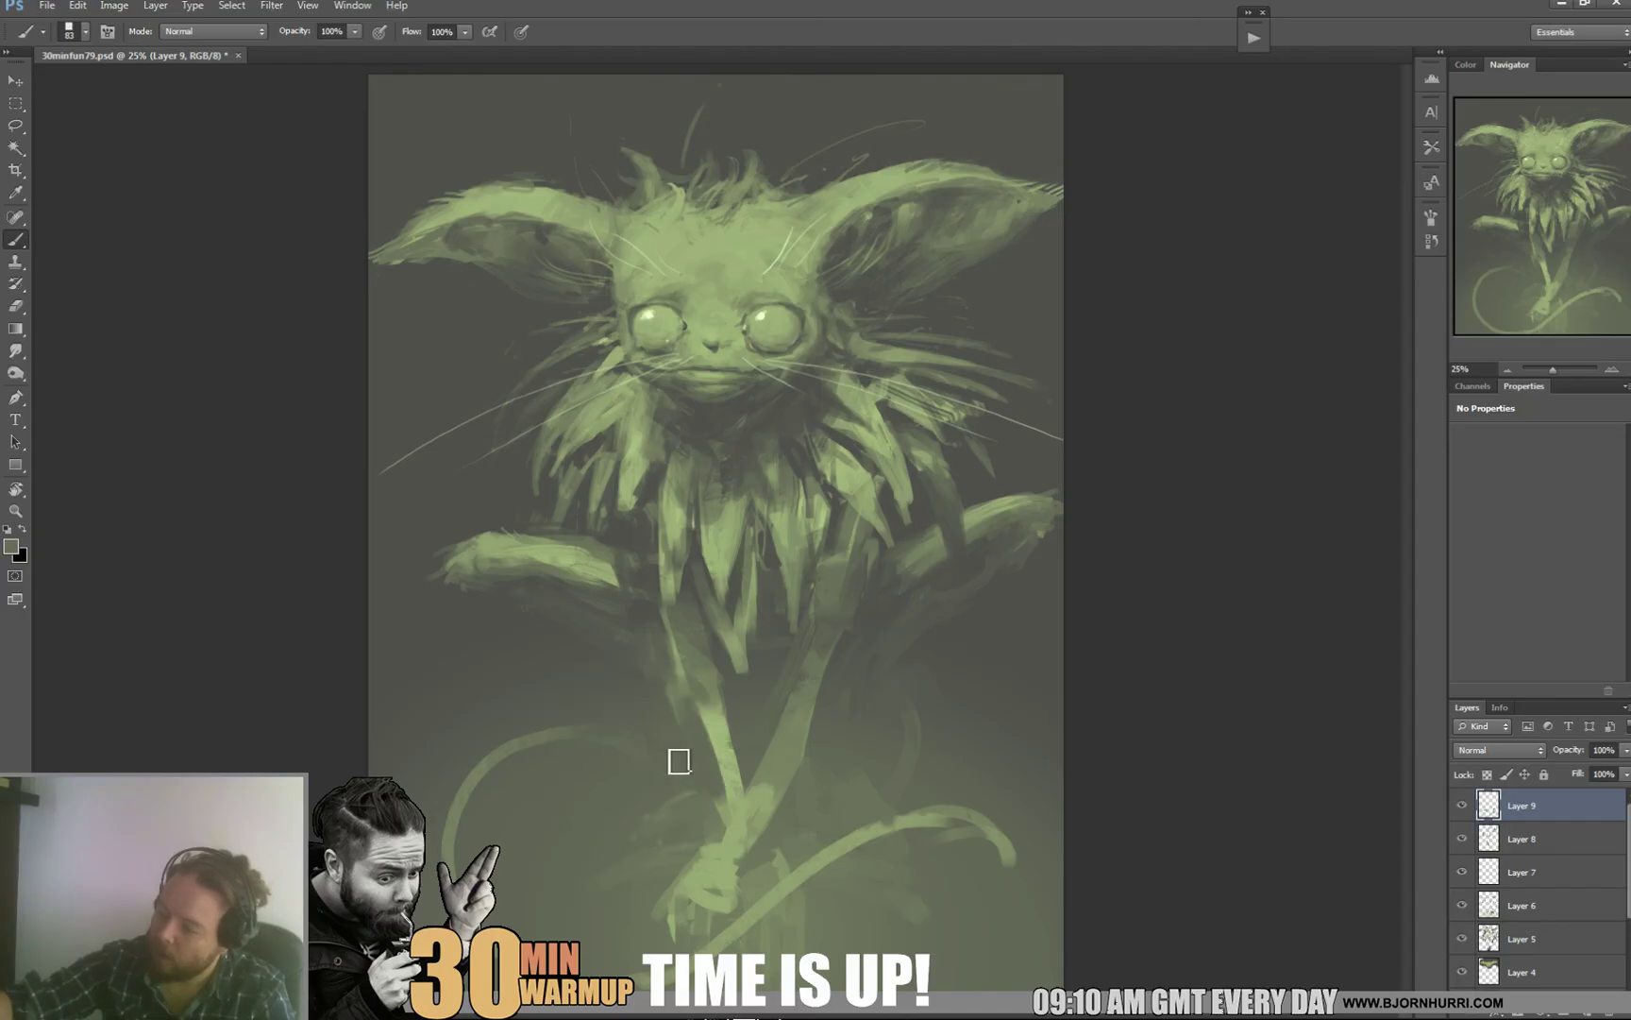
left_click(473, 810, "alt")
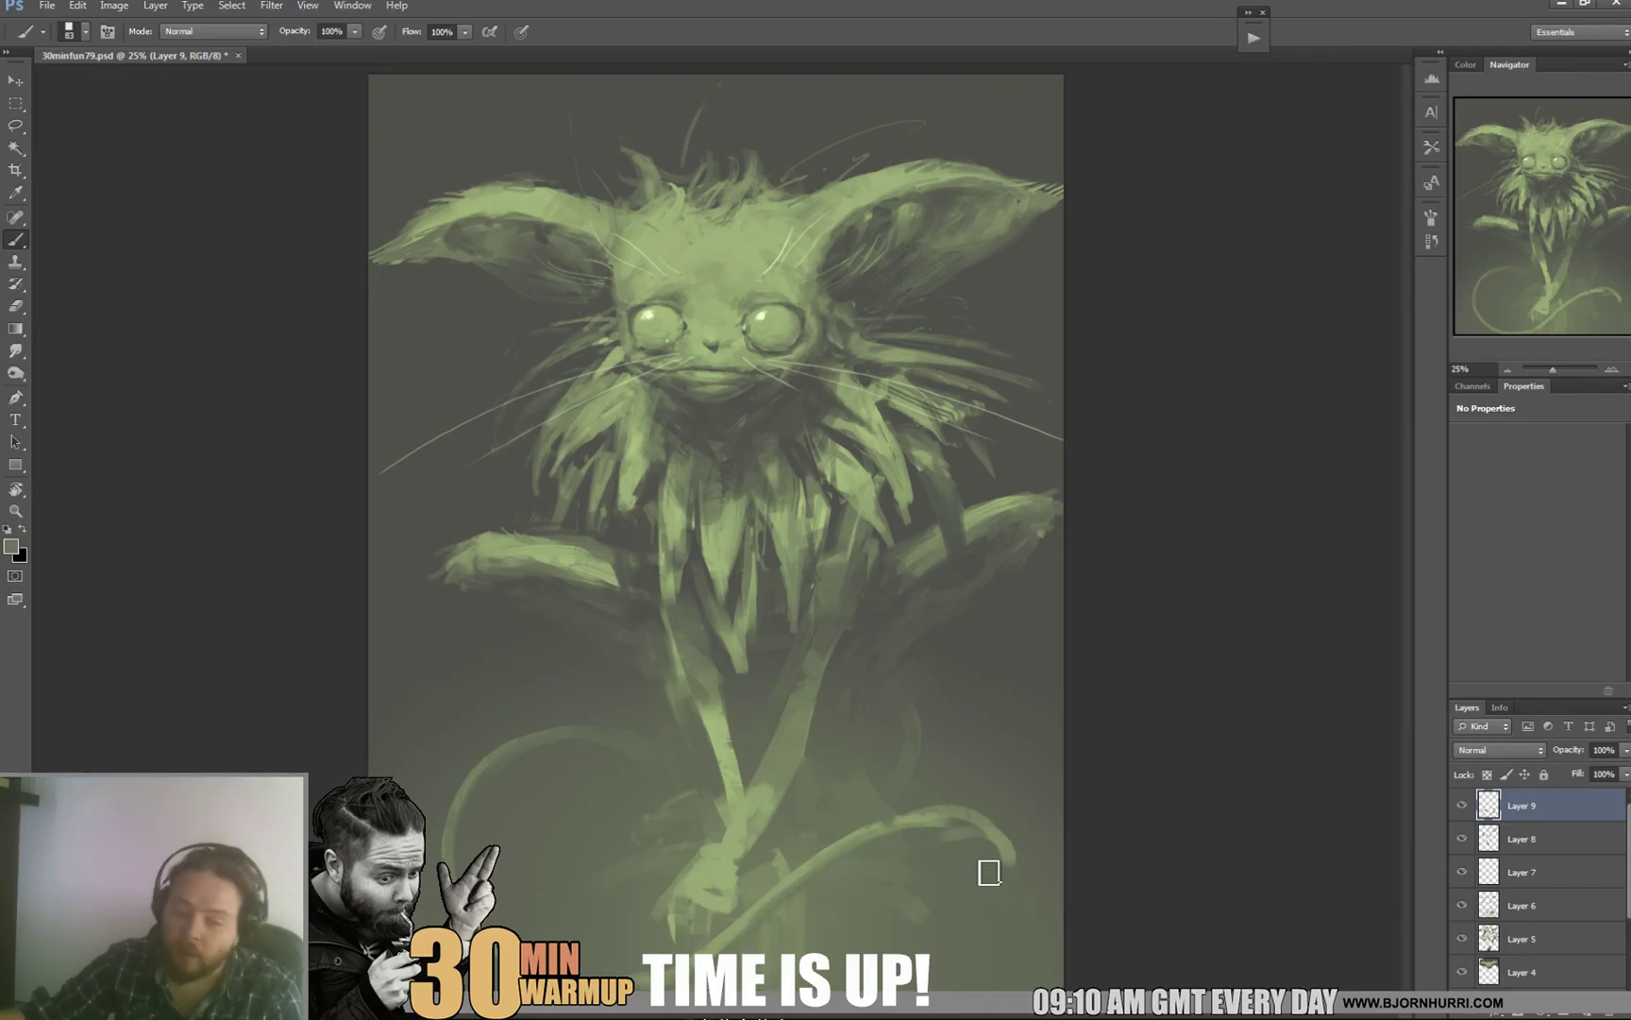
Step: Extend the tail's right end and sketch a hairy tuft on it with a 23 px brush and sampled greens
left_click(937, 814, "alt")
left_click_drag(937, 817, 1035, 879)
right_click(1000, 836)
left_click(1035, 801)
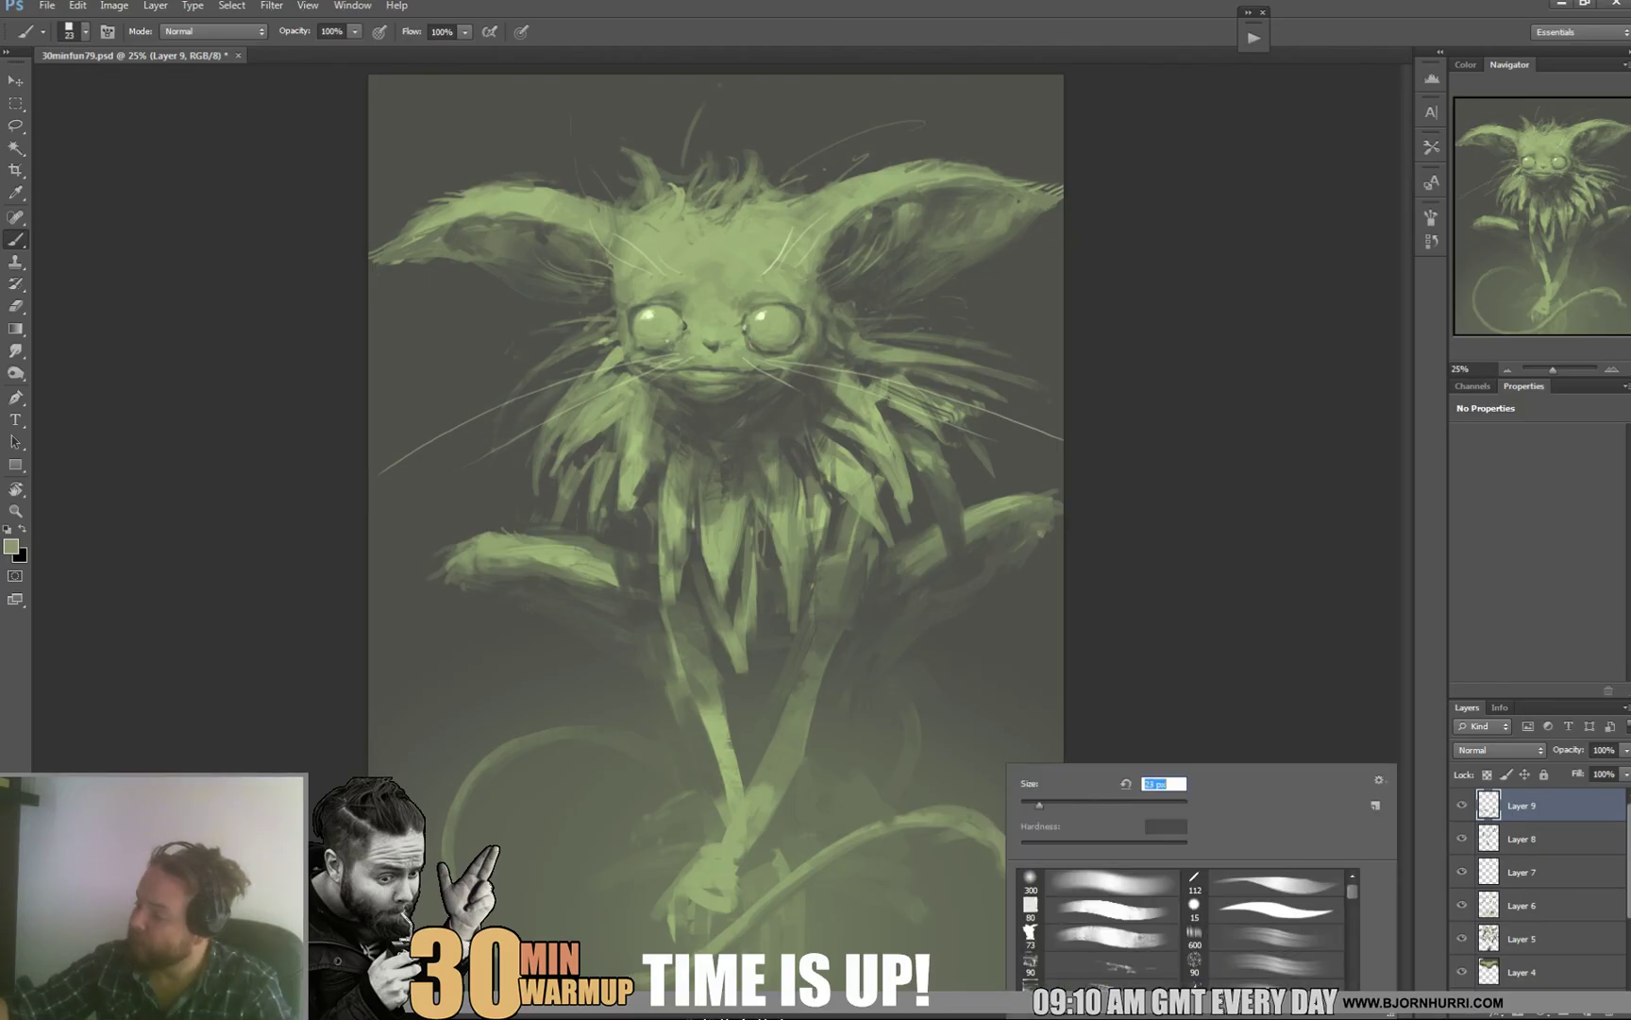
mouse_move(957, 840)
left_mouse_down()
mouse_move(1017, 844)
mouse_move(948, 822)
mouse_move(1023, 845)
mouse_move(999, 807)
mouse_move(1023, 857)
left_mouse_up()
left_click(963, 812, "alt")
mouse_move(965, 805)
left_mouse_down()
mouse_move(1037, 866)
mouse_move(996, 818)
mouse_move(1037, 879)
mouse_move(1056, 870)
mouse_move(1002, 865)
mouse_move(1056, 897)
mouse_move(1034, 901)
mouse_move(1010, 849)
mouse_move(1043, 940)
mouse_move(1049, 856)
mouse_move(1038, 933)
left_mouse_up()
Step: Thicken the tail tuft with more curved hair strokes in sampled light green and save the document
key("e")
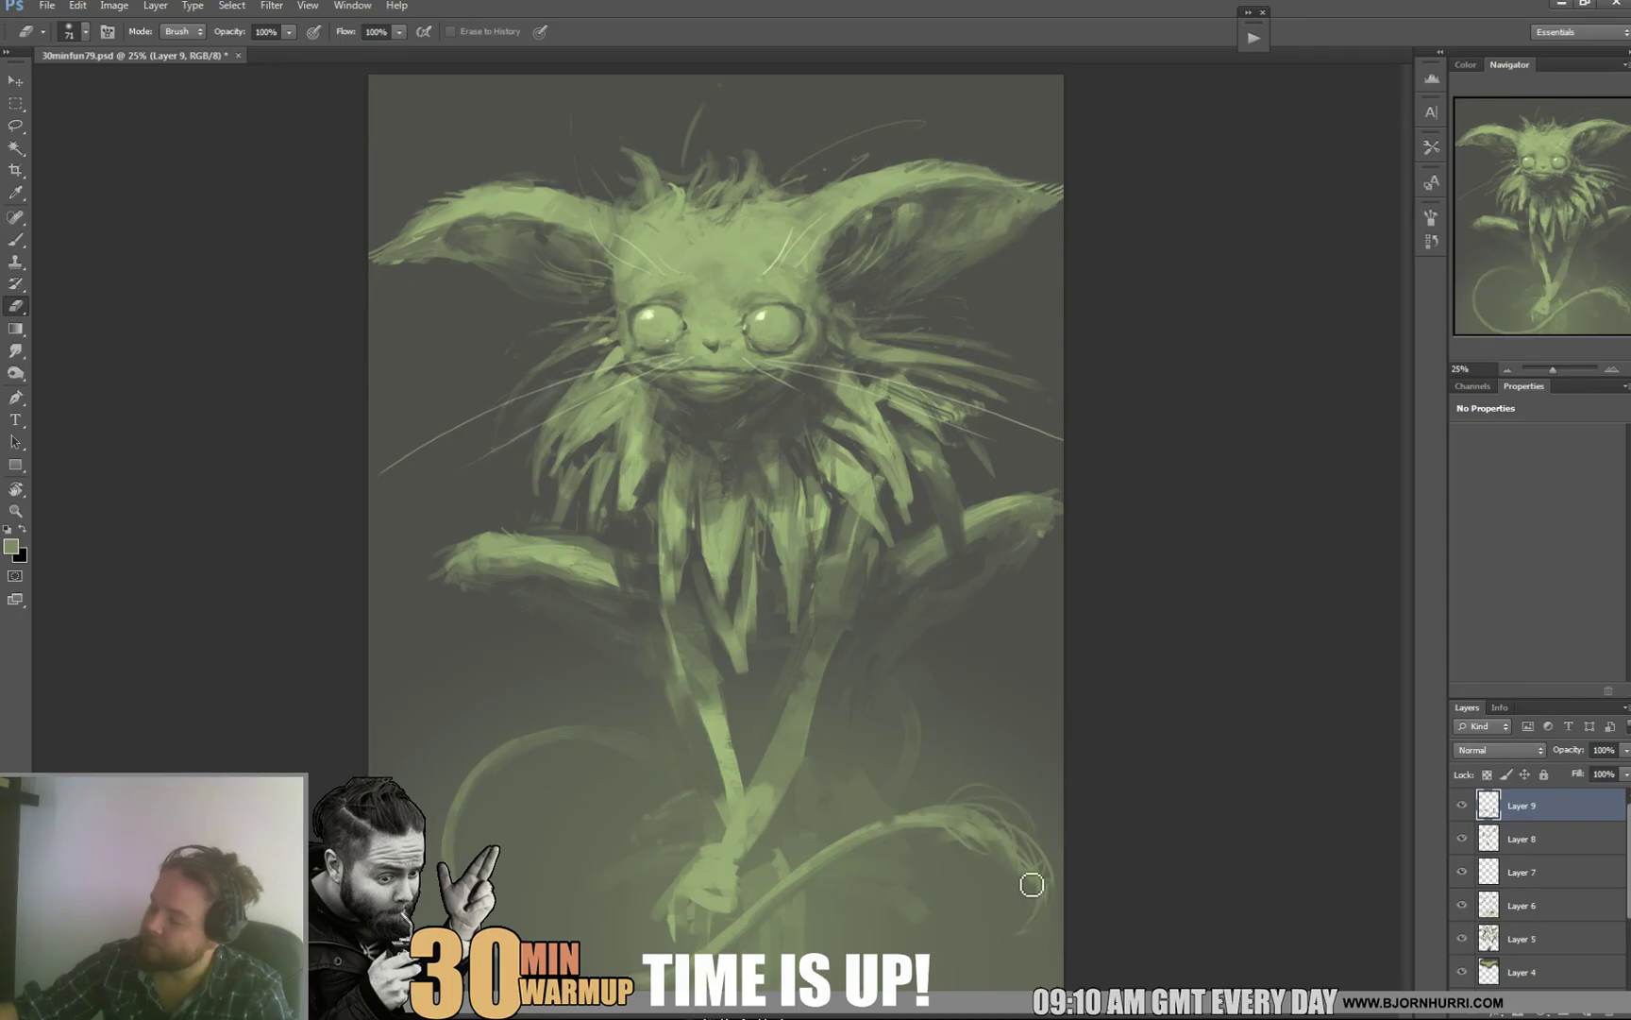
key("b")
mouse_move(1009, 856)
left_mouse_down()
mouse_move(985, 833)
mouse_move(1041, 861)
mouse_move(1042, 846)
mouse_move(1063, 889)
mouse_move(1056, 866)
mouse_move(1035, 906)
left_mouse_up()
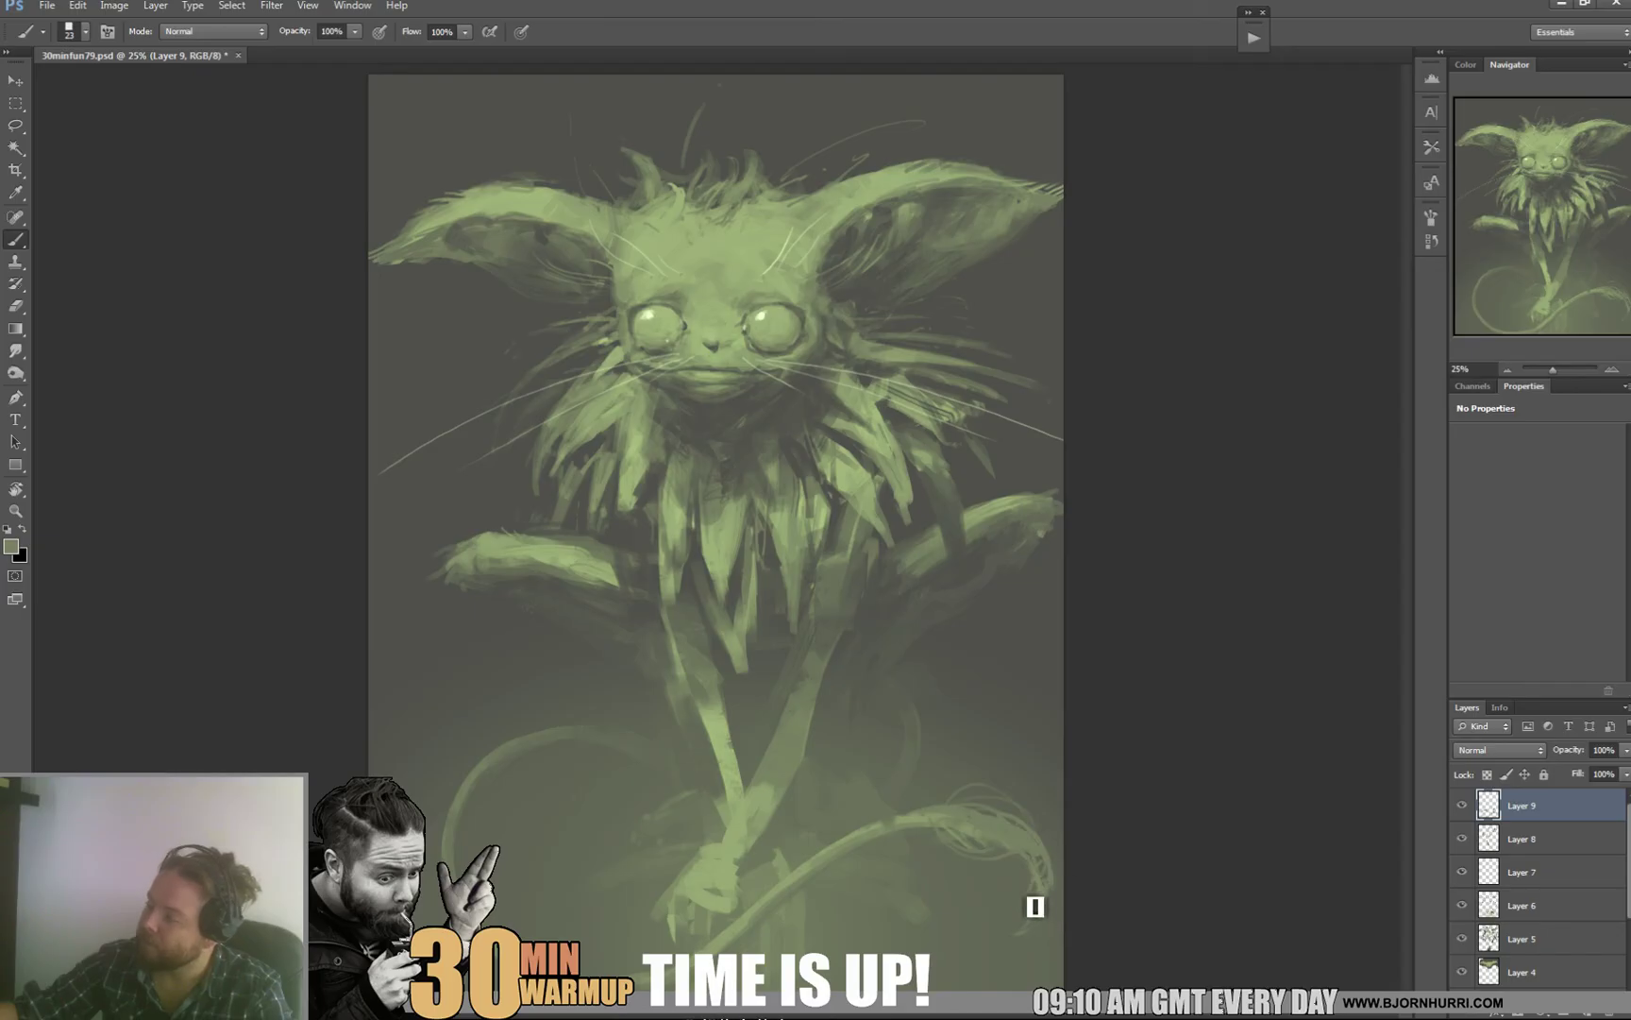
mouse_move(993, 816)
left_mouse_down()
mouse_move(1039, 830)
mouse_move(1045, 854)
left_mouse_up()
left_click(934, 825, "alt")
left_click_drag(946, 817, 1008, 808)
mouse_move(947, 807)
left_mouse_down()
mouse_move(998, 805)
mouse_move(1024, 830)
left_mouse_up()
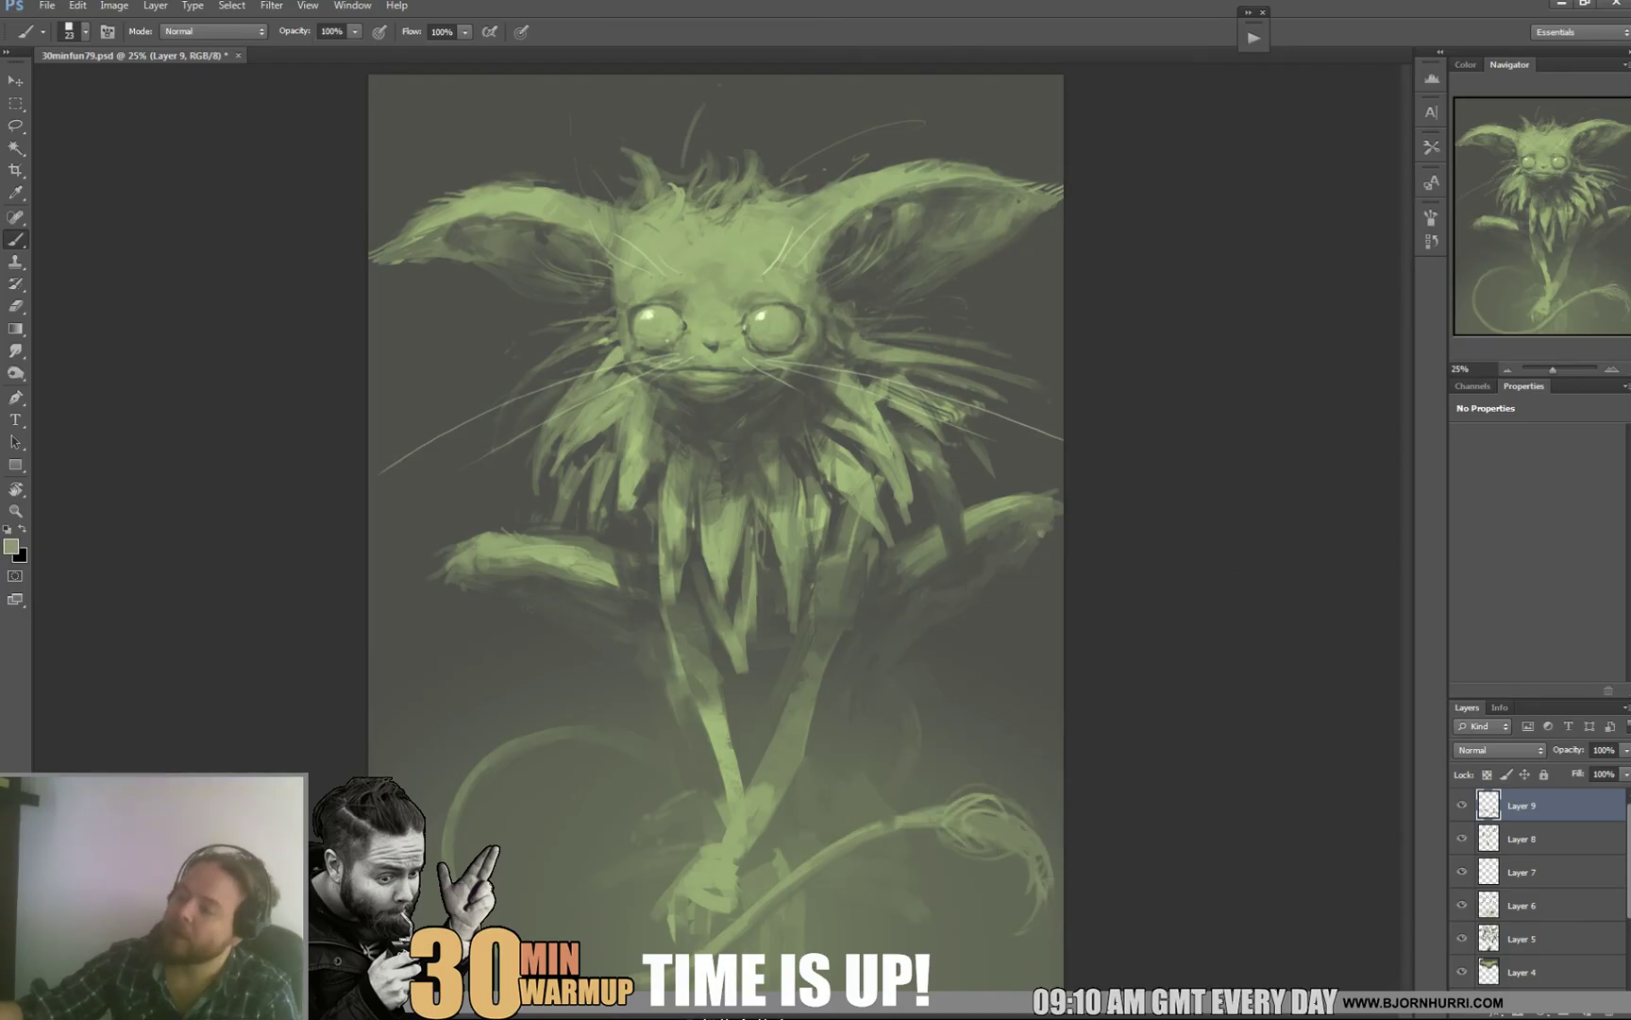
key("ctrl+s")
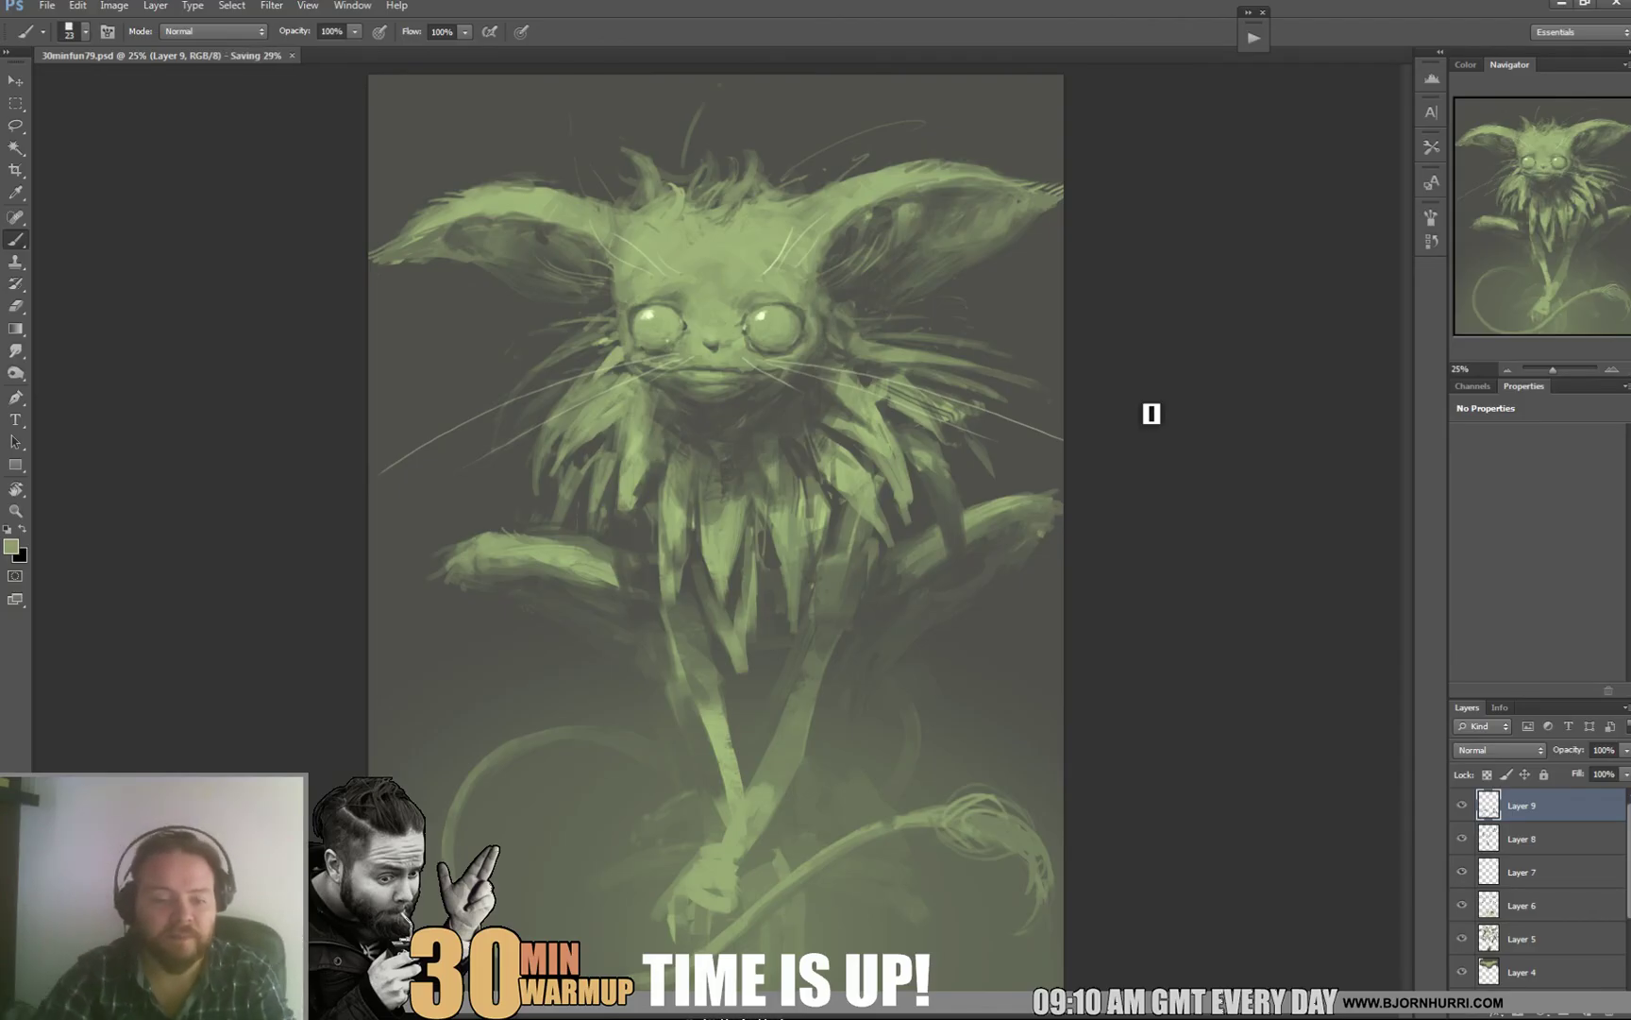